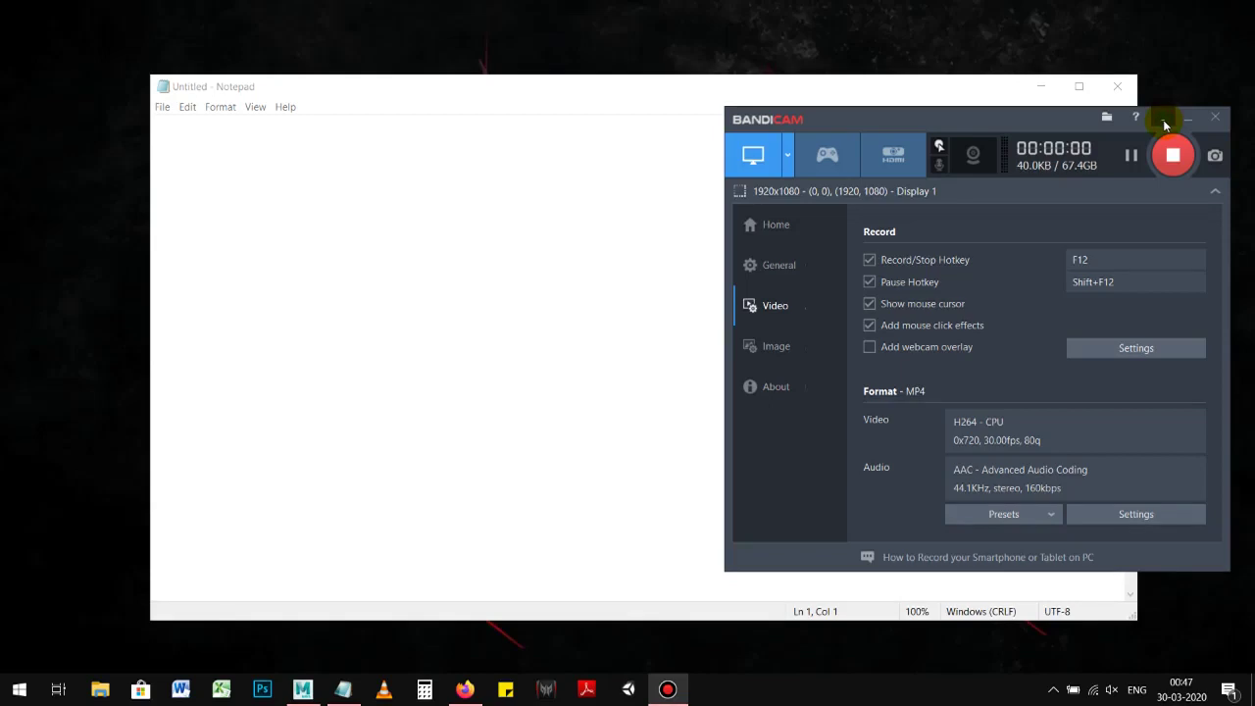
Write 'Dear learner' and an intro on creating a destruction effect in Maya 2017 with the DMM plugin
click(1186, 119)
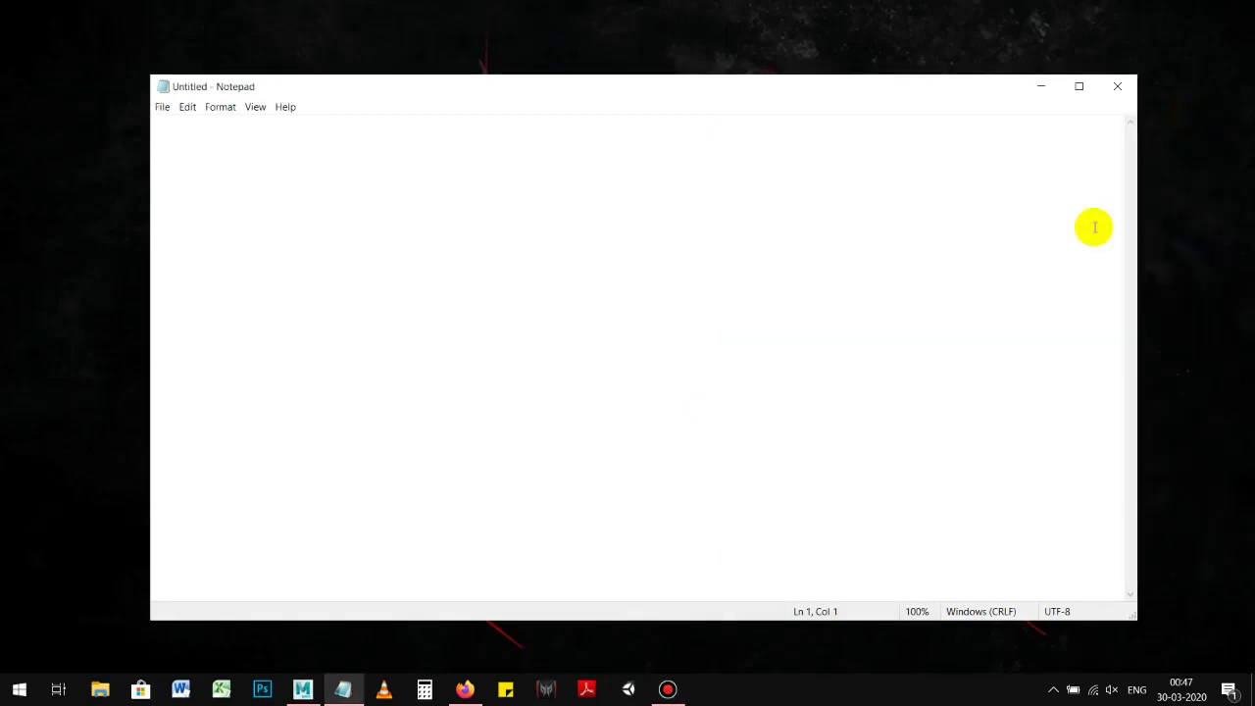
click(679, 697)
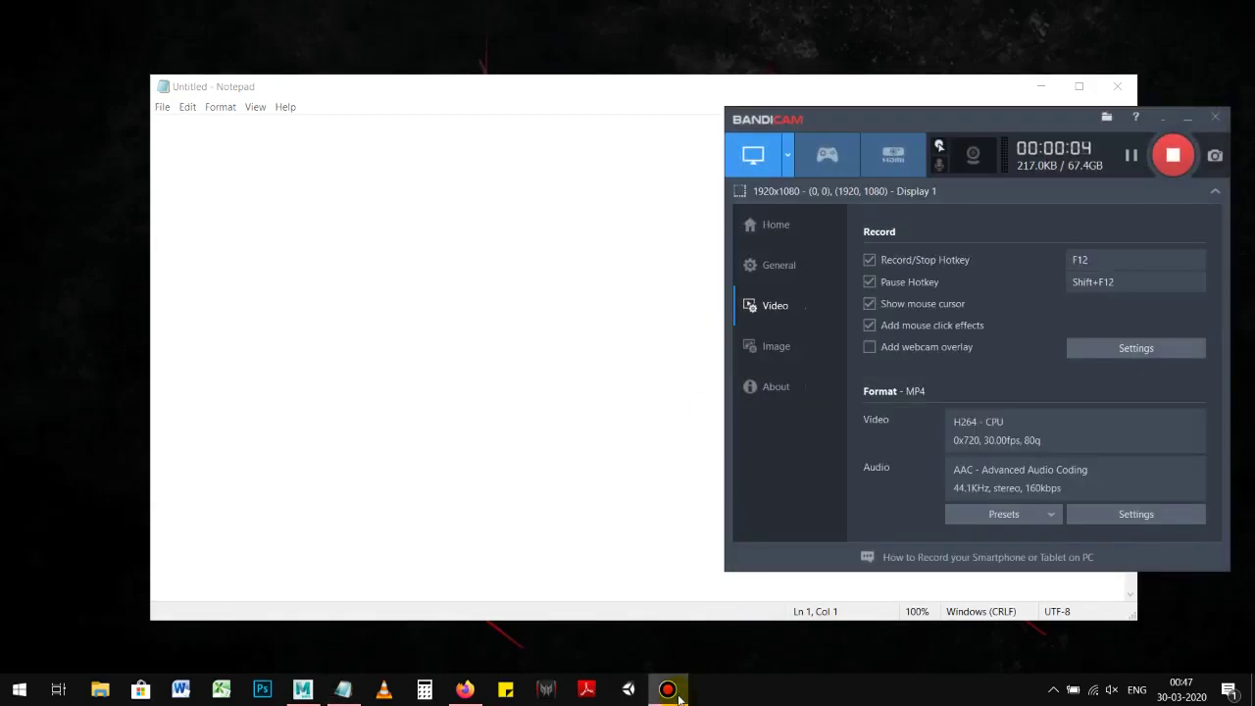
click(676, 693)
click(505, 300)
key(Return)
key(Return)
text(Dear )
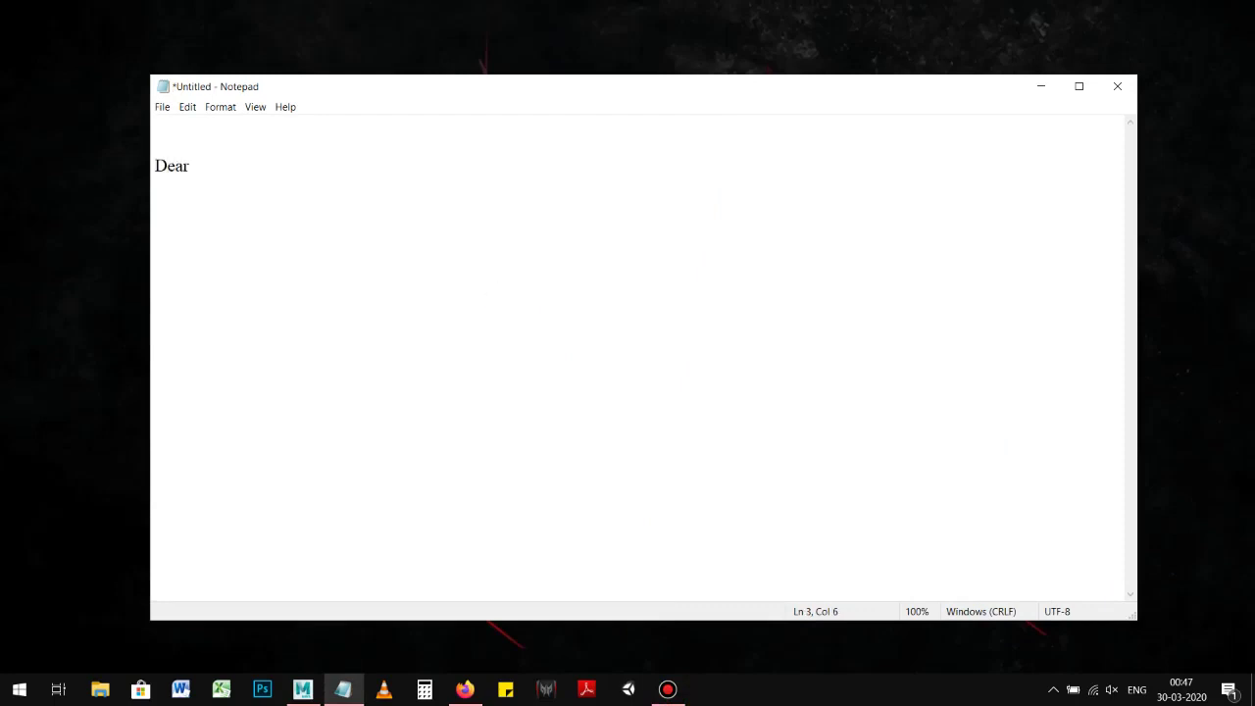
text(lean)
key(BackSpace)
text(rner, )
text(Today you will learn )
text(ho)
text(w to create des)
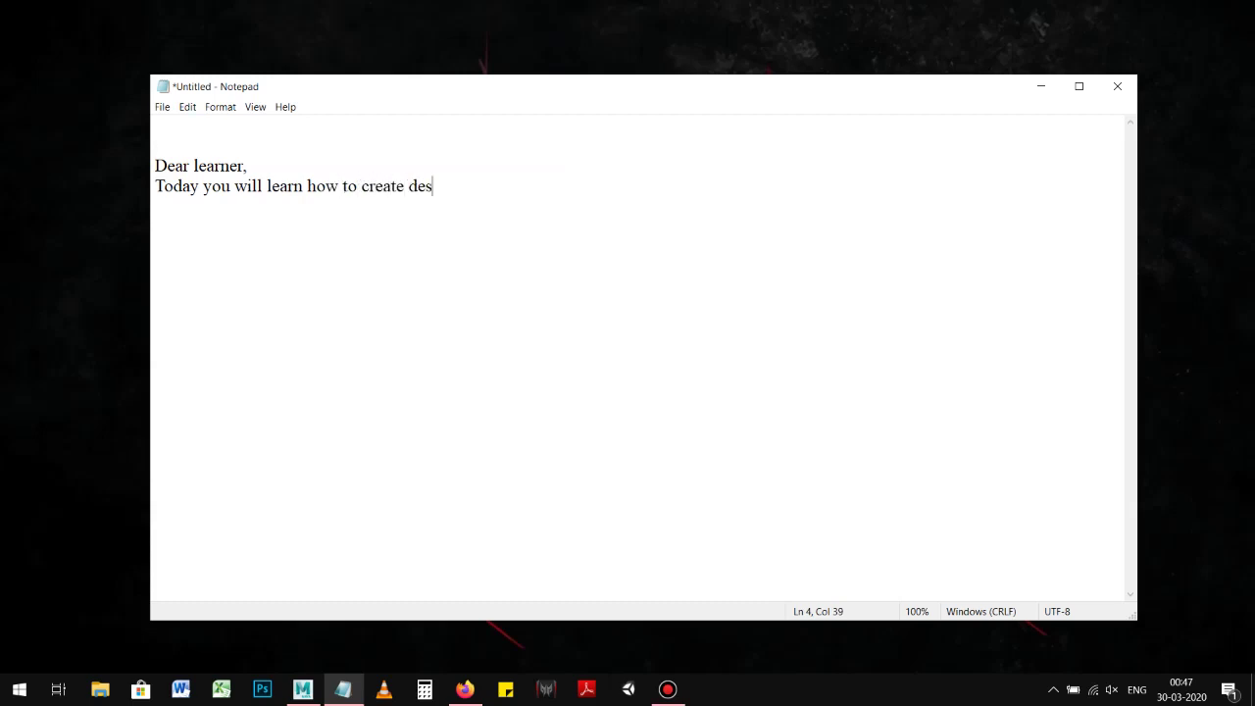
text(truction effect )
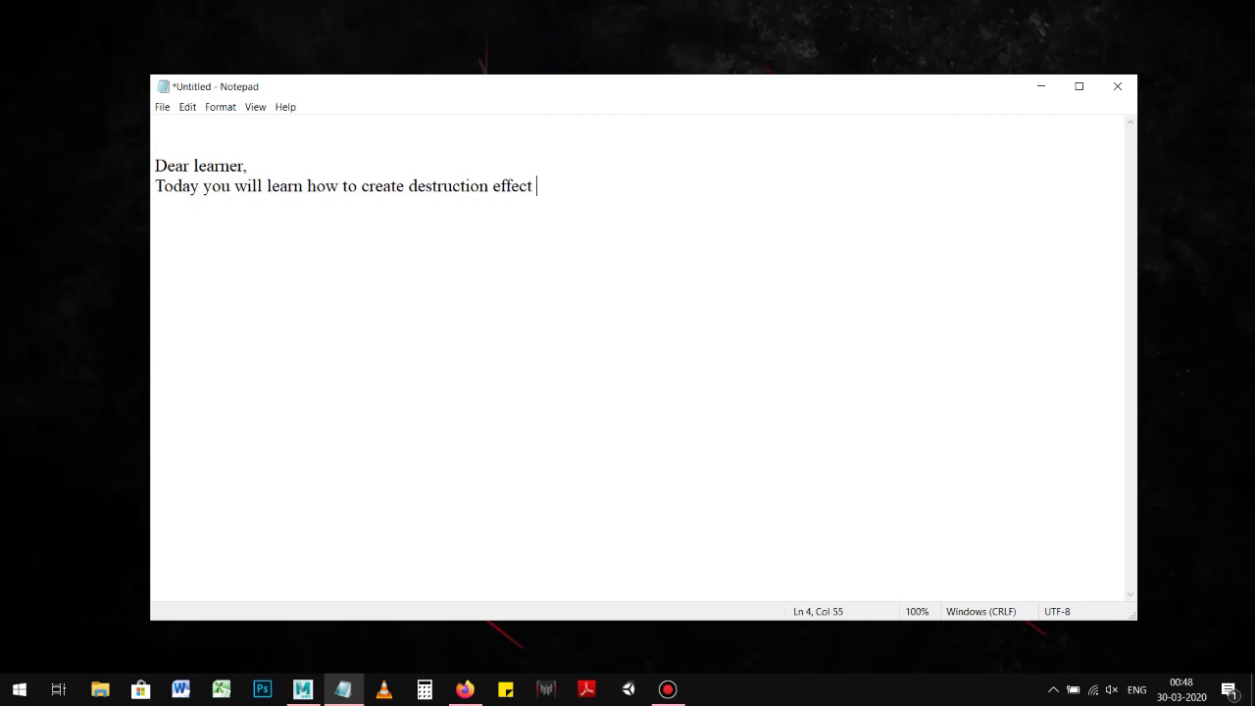
text(in Maya 2017 )
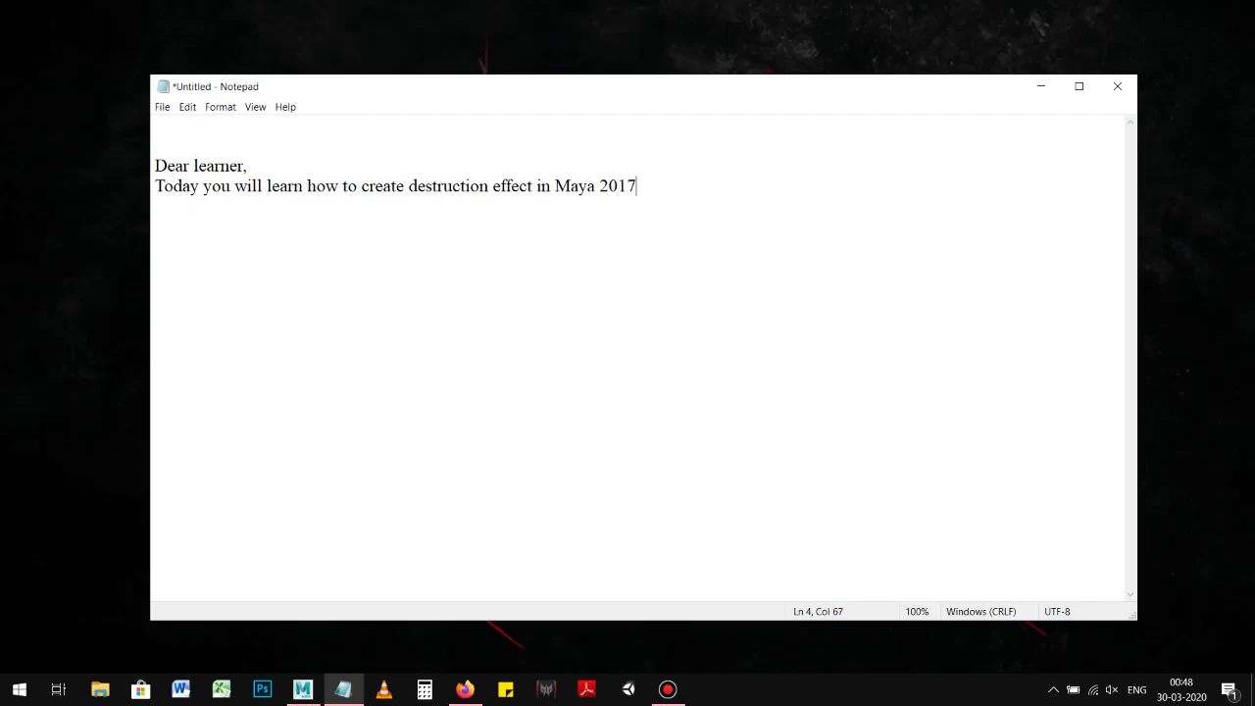
text(with )
text(DMM )
text(plugin)
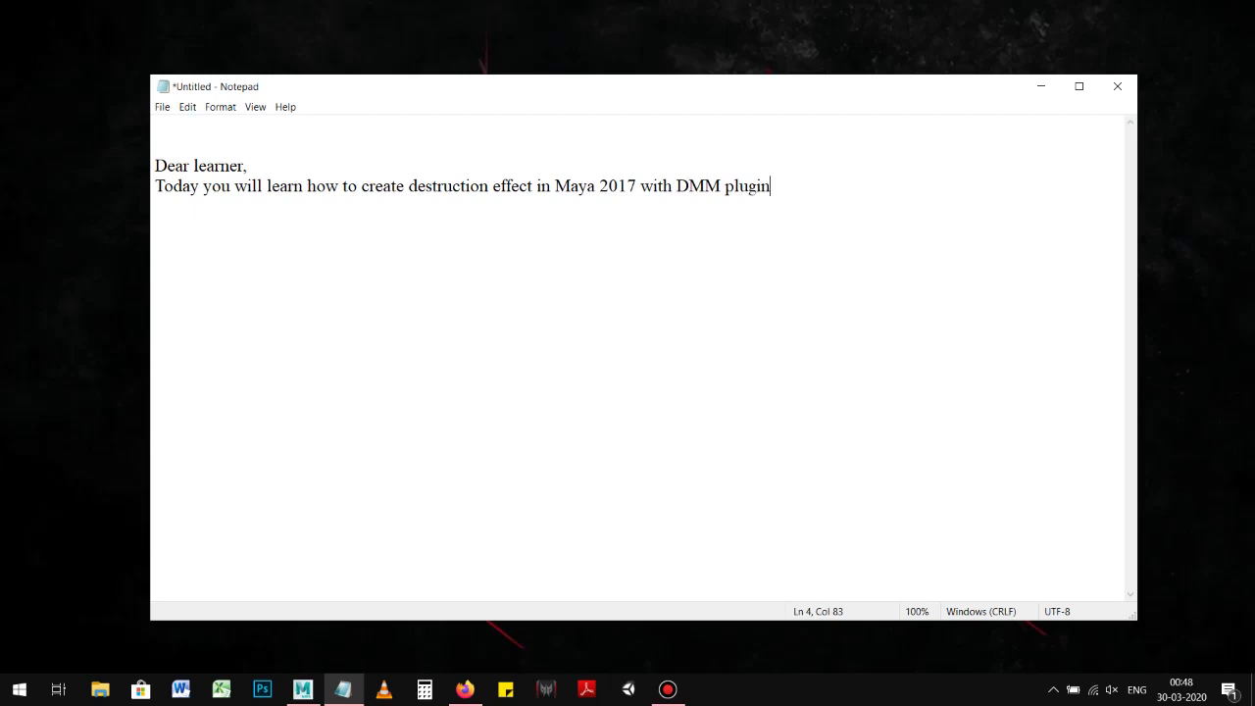
key(Return)
key(Return)
Add a 'Steps:' heading with the first step 'Take new maya scene'
text(Steps:)
key(Return)
key(Return)
text(Take new maya scene)
key(Return)
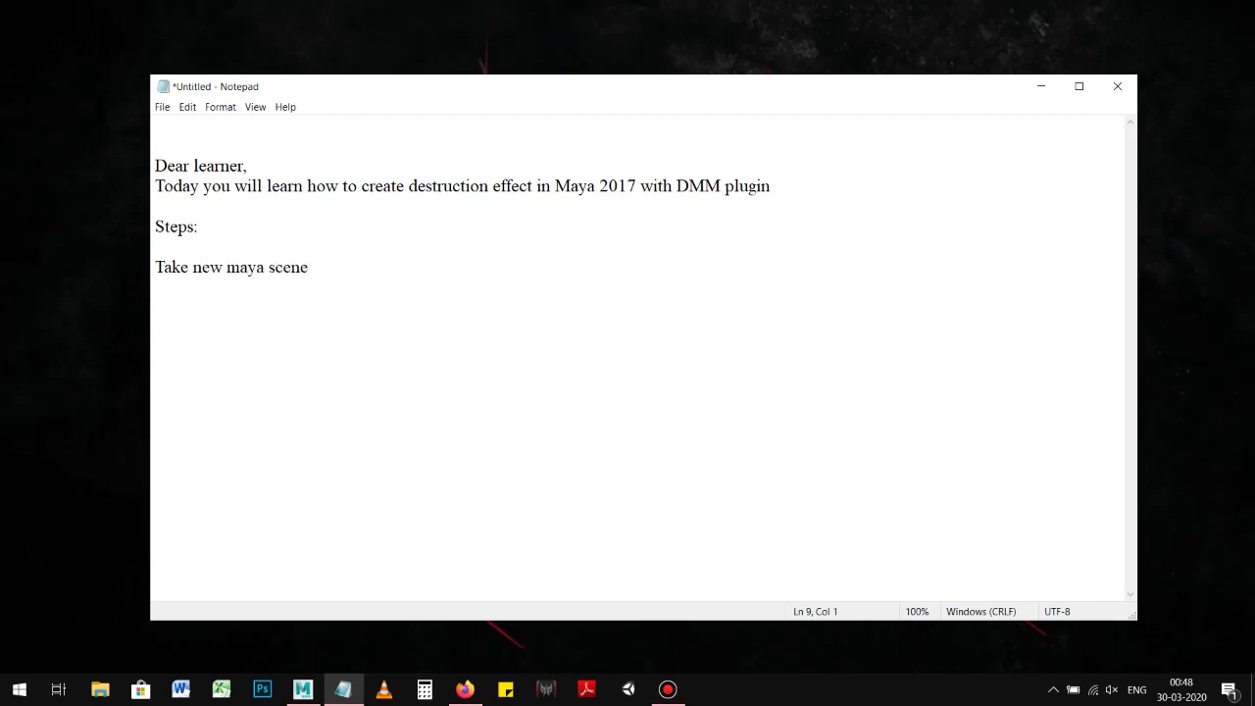
List 'Create a box geometry-resize it to be like a wall' and 'then apply DMM plugin'
text(Cr)
text(eate )
text(a )
text(box geometry)
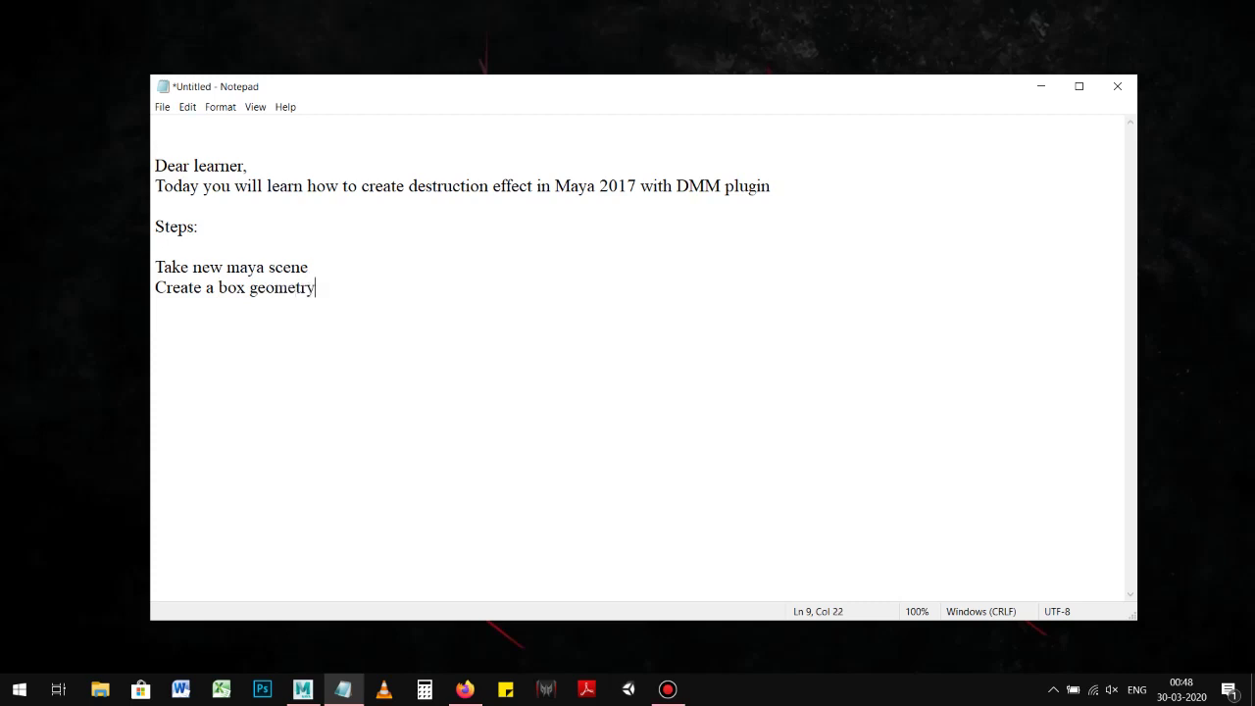
text(-resize )
text(it )
text(to be like a wall)
key(Return)
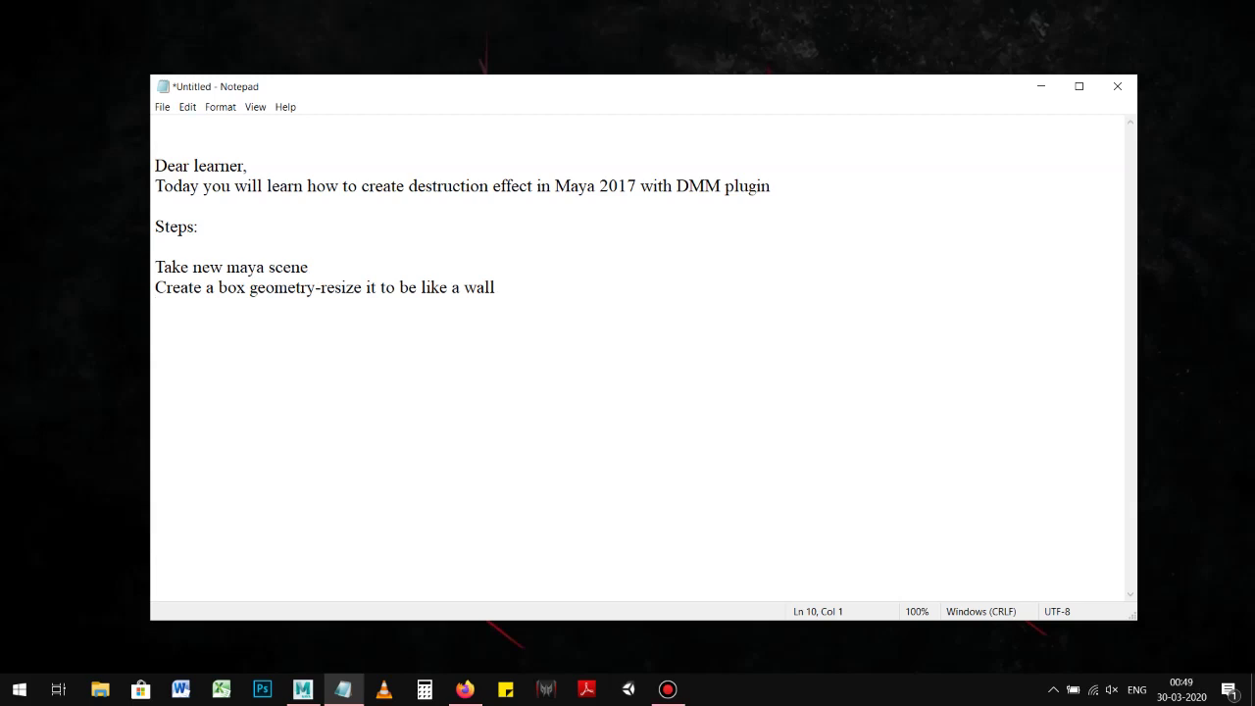
text(then )
text(apply )
text(DMM)
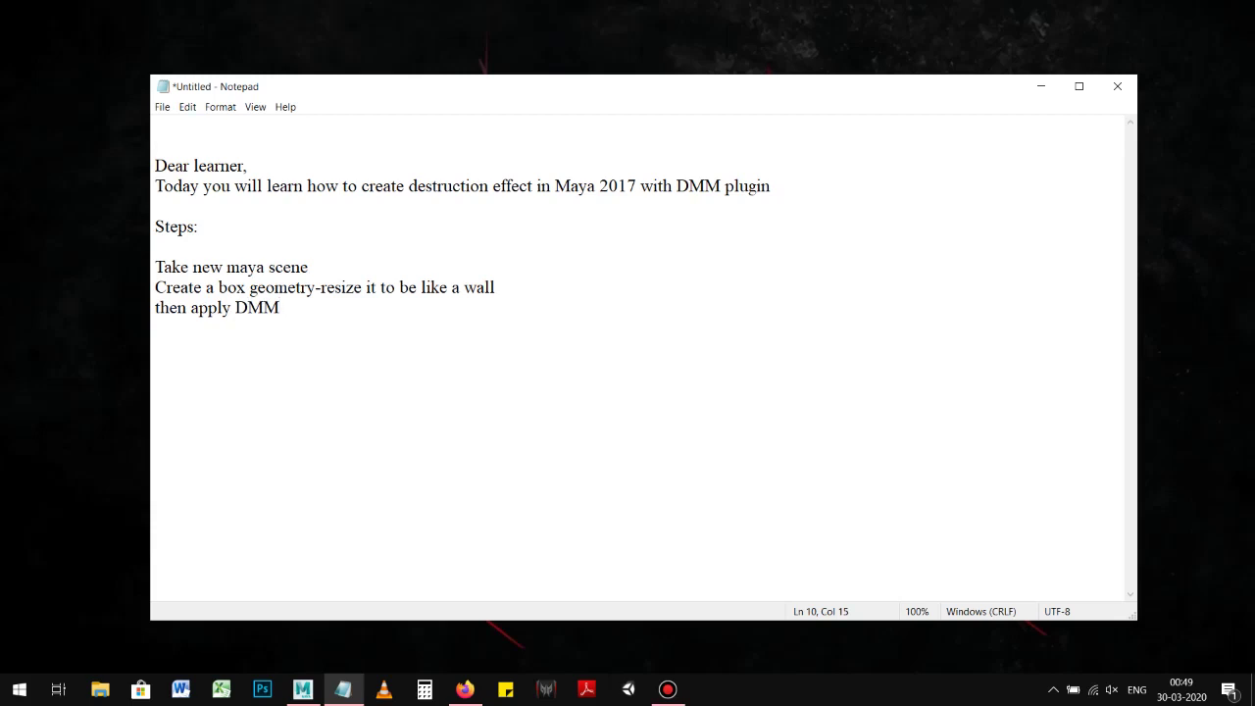
text( plugin)
key(Return)
Add steps for passive objects holding the simulation, a passive ball or cone, reducing gravity, playing the simulation
text(Add passive )
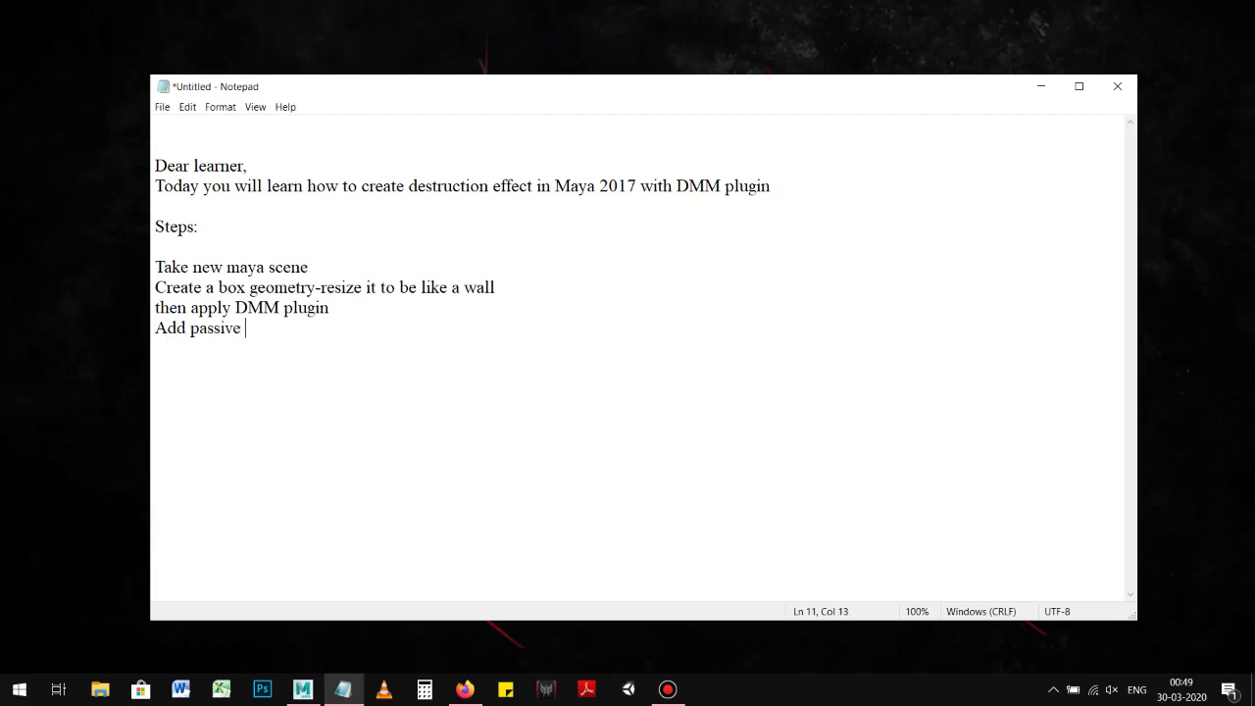
text(objects to hold the simulation )
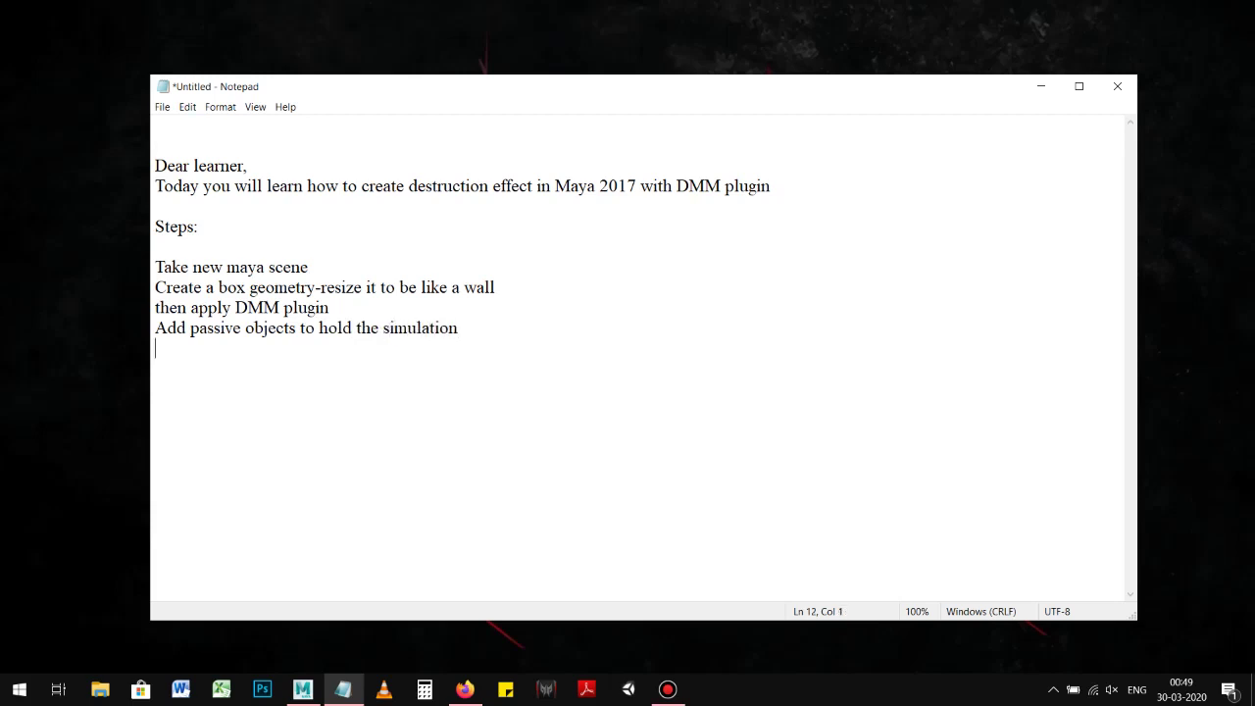
text(add )
text(passice)
key(BackSpace)
key(BackSpace)
key(BackSpace)
text(ve )
text(ob)
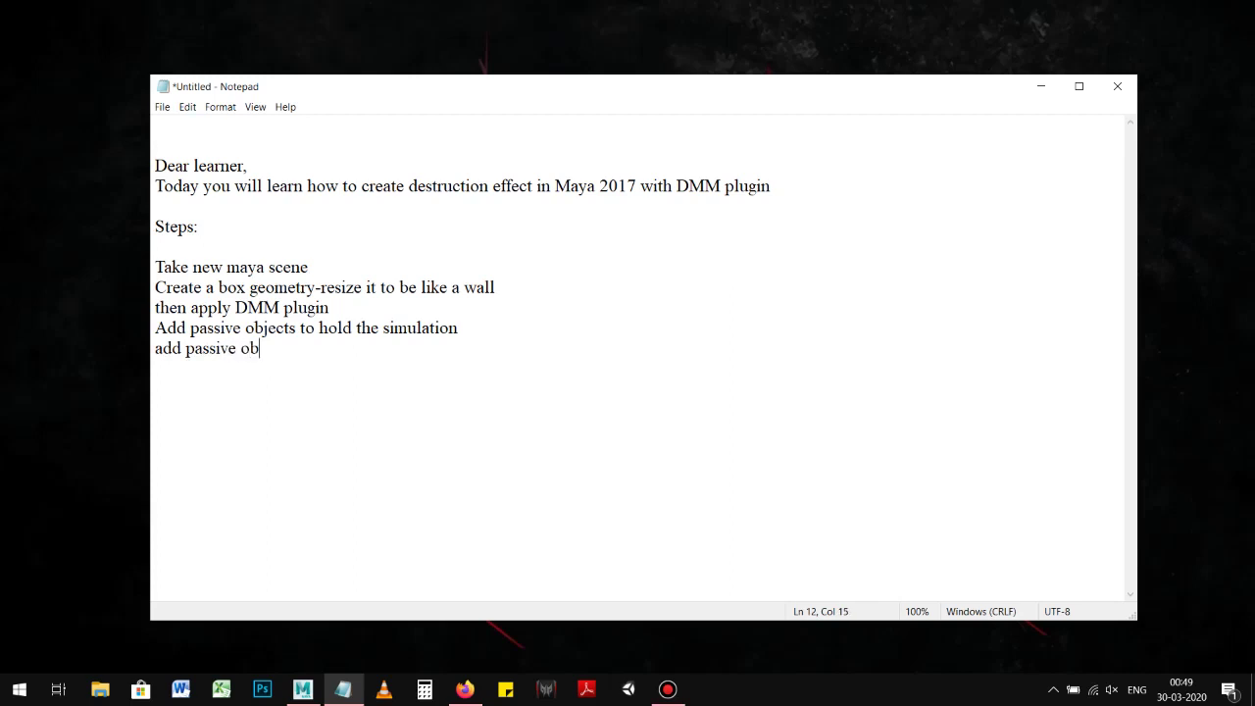
text(ject like ball or cone. )
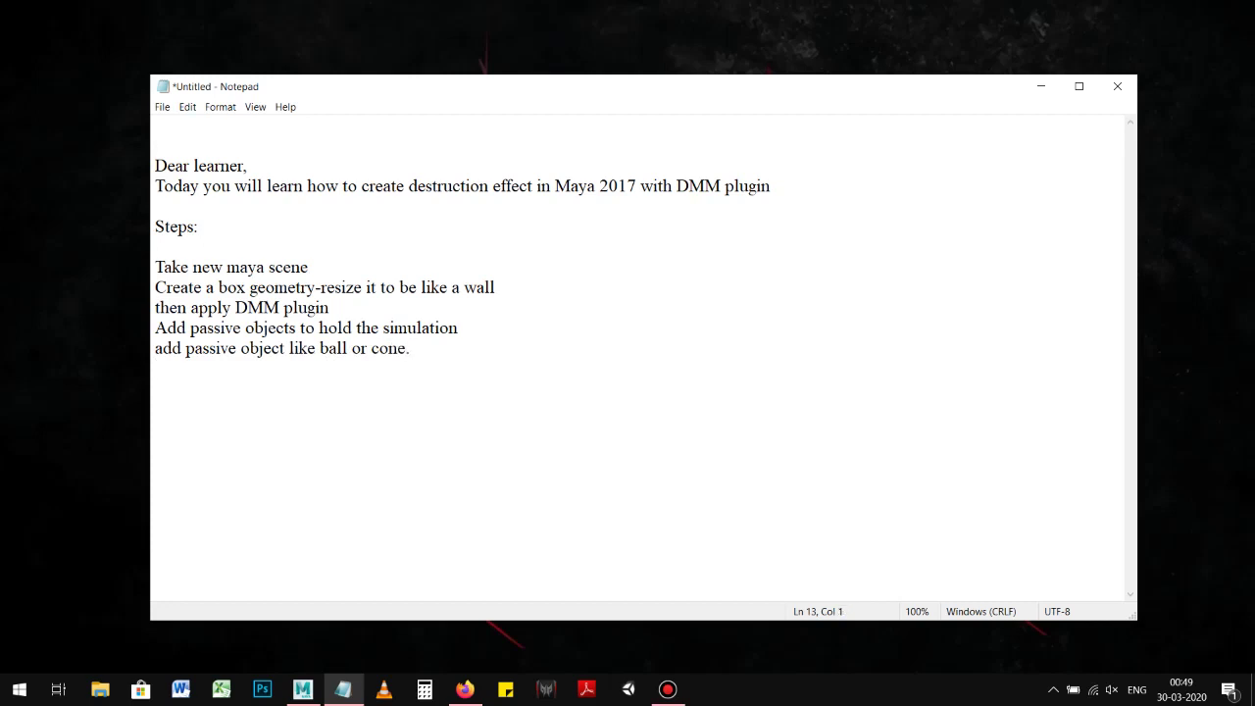
text(paly the)
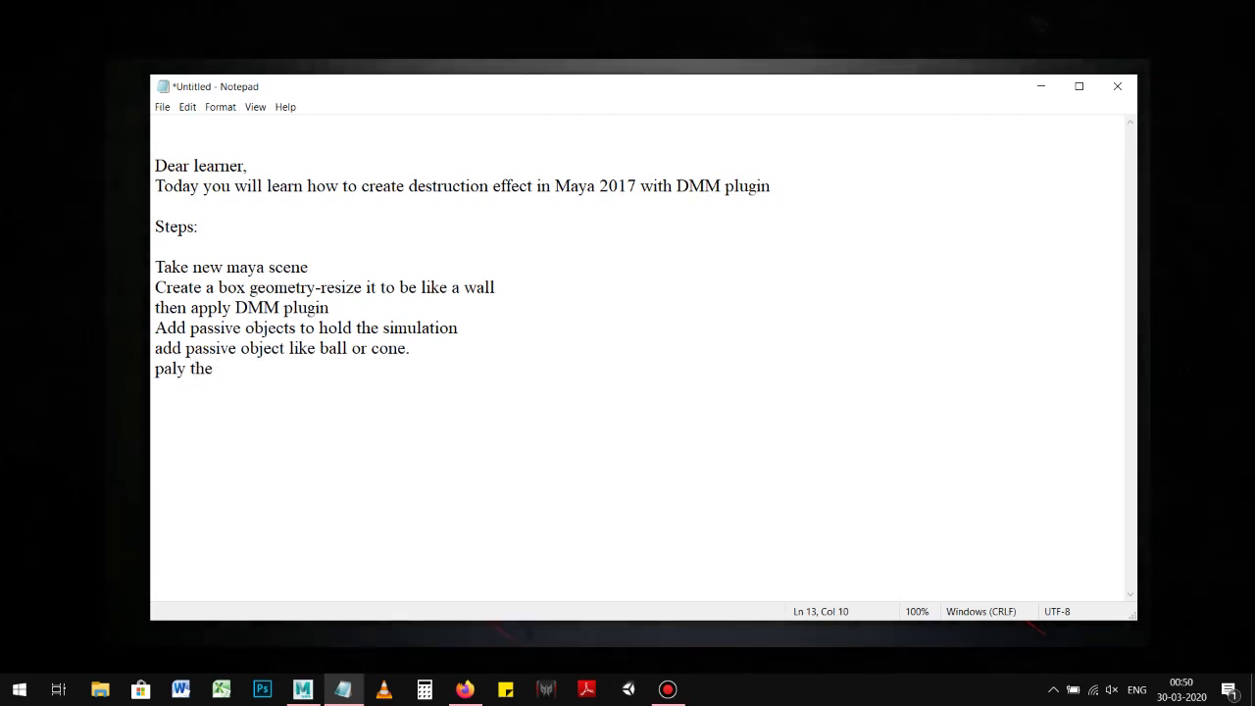
key(BackSpace)
key(BackSpace)
key(BackSpace)
key(BackSpace)
key(BackSpace)
key(BackSpace)
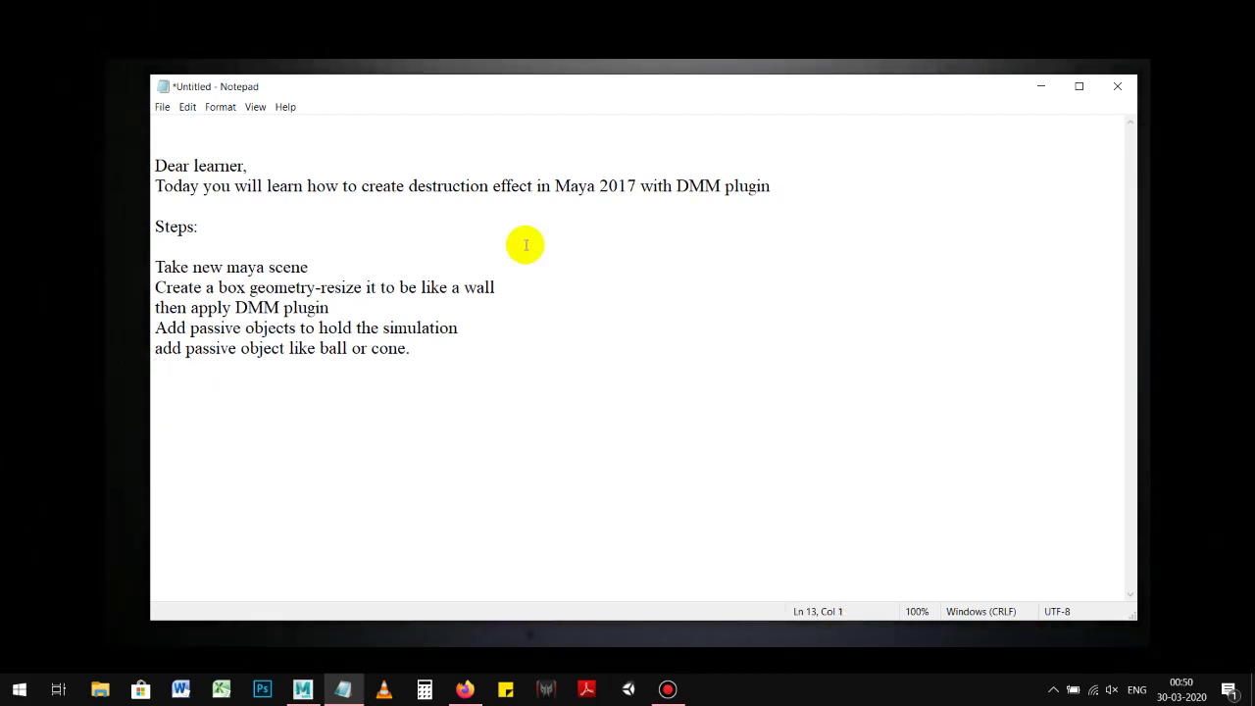
text(reduce the gra)
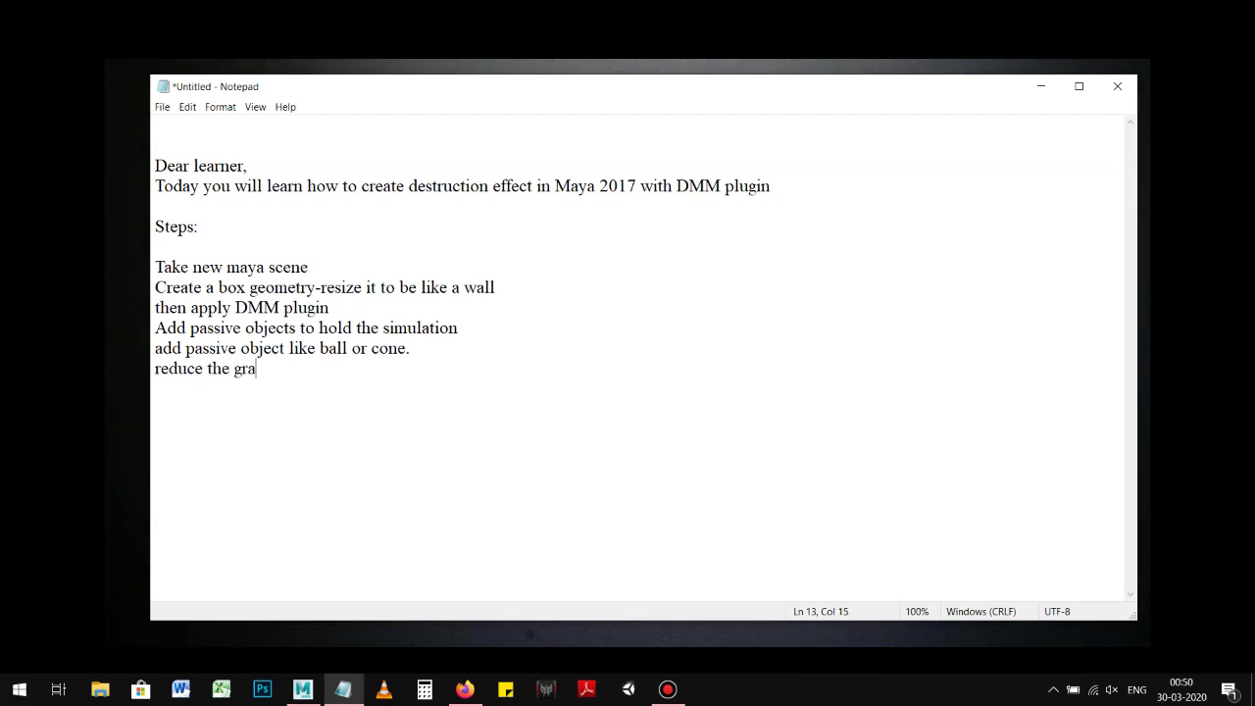
text(vity )
text(Play the simulation)
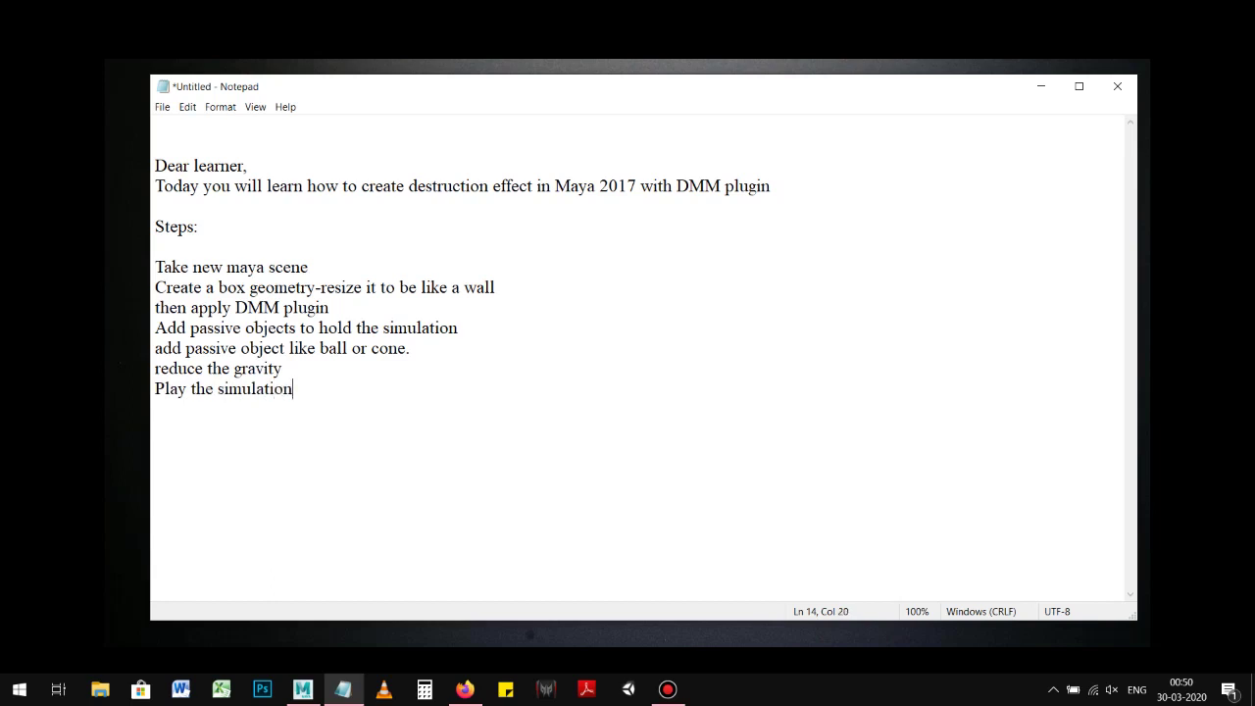
text(.)
Add 'Animation the passive ball to cross the wall through', 'again play the simulation', and 'Done.'
key(Return)
text(Animatio)
text(n the )
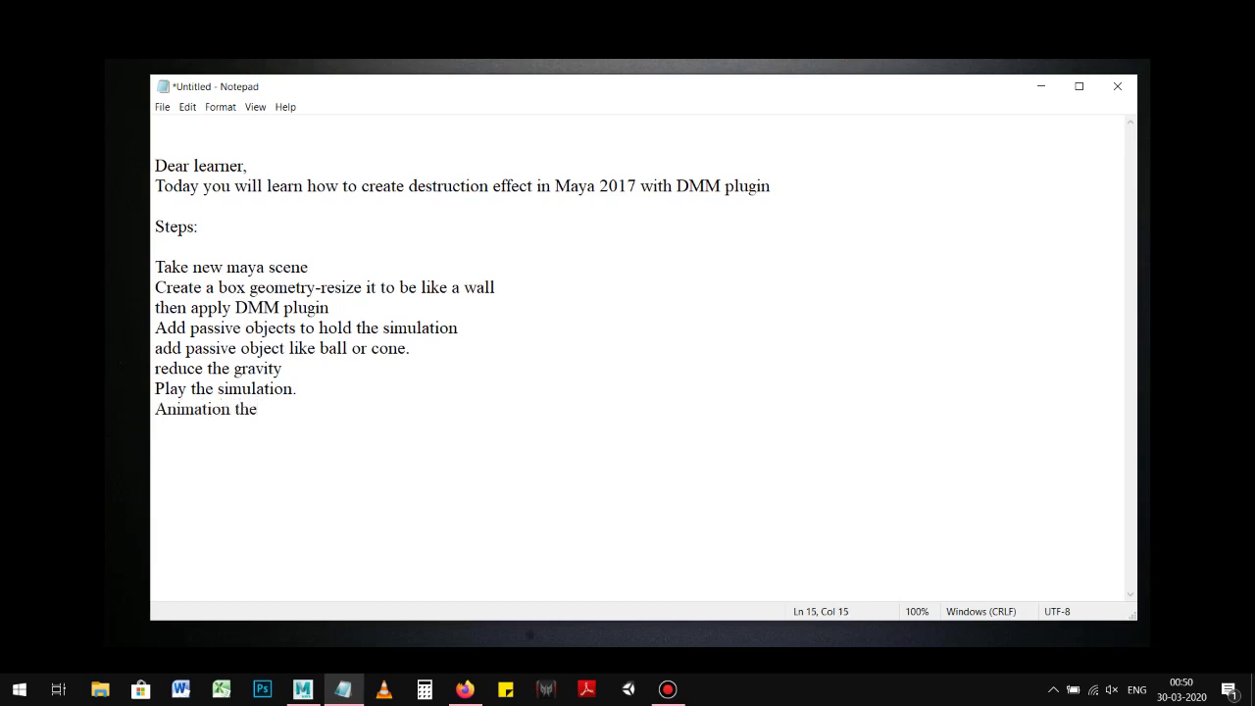
text(passice)
key(BackSpace)
key(BackSpace)
text(ve ball)
text(.)
key(Return)
key(BackSpace)
key(BackSpace)
text(t)
text(o cross the wall)
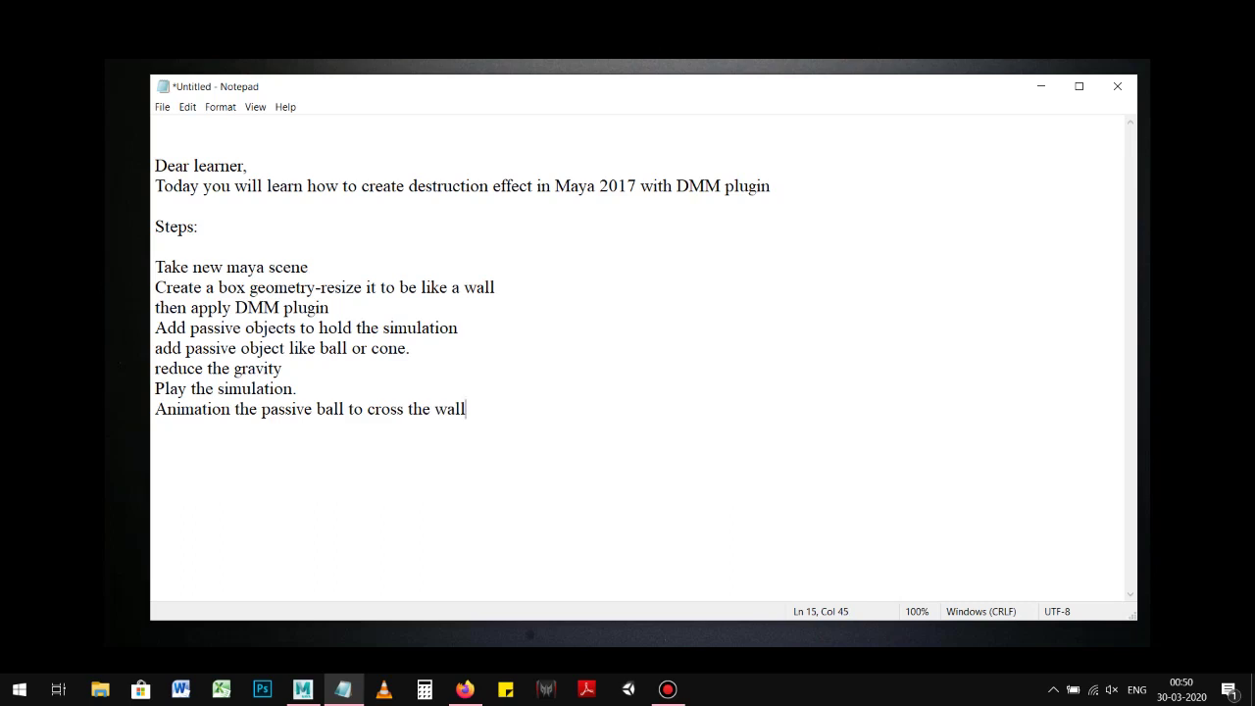
text( through)
text(gain play )
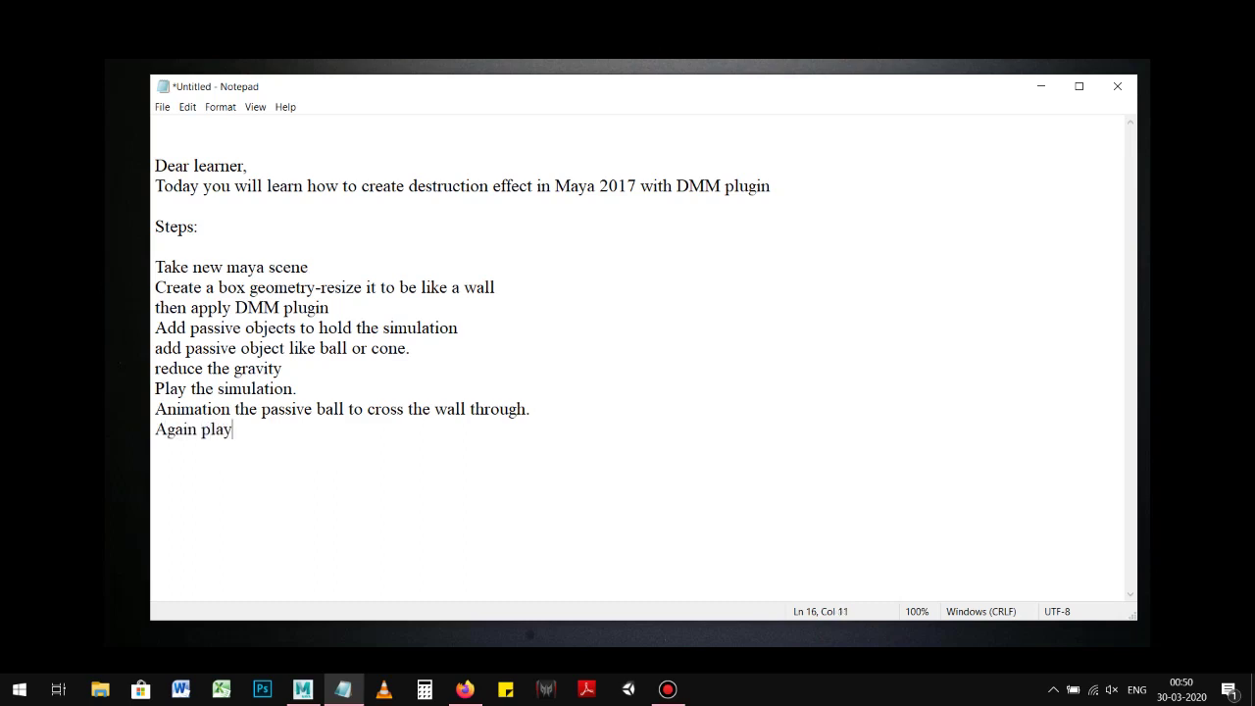
text(the sim)
text(ulation)
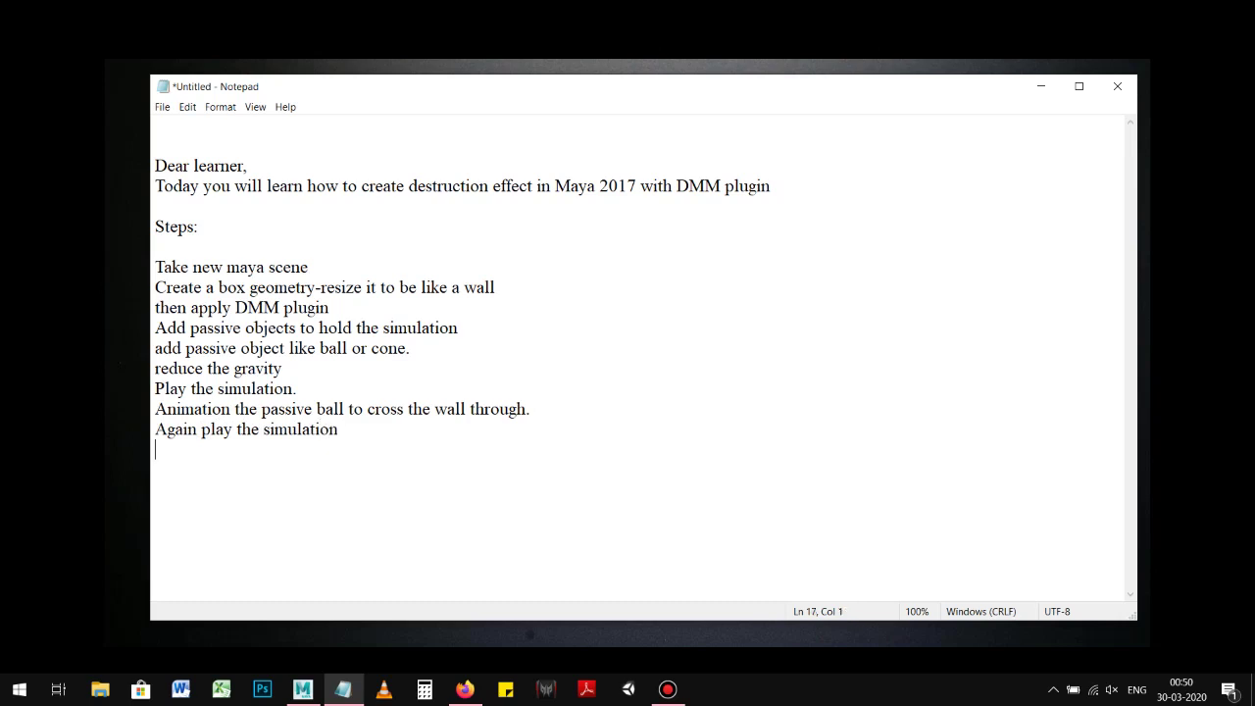
text(  Done.)
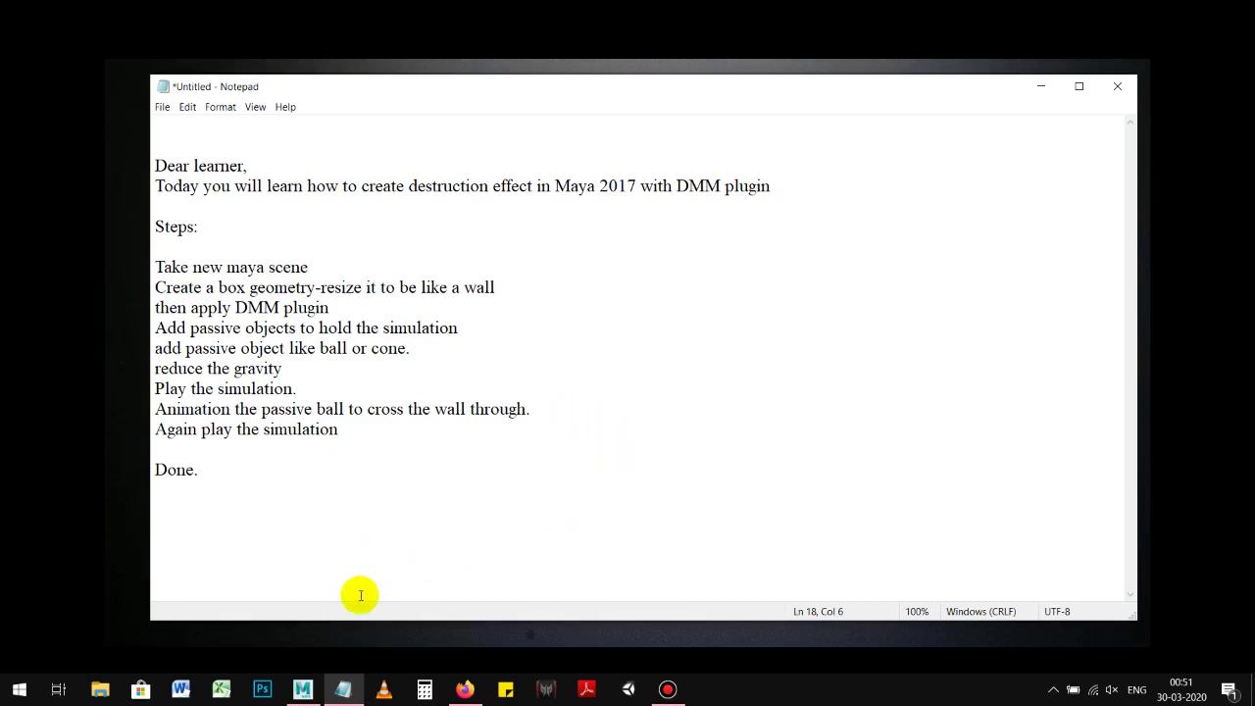
click(667, 690)
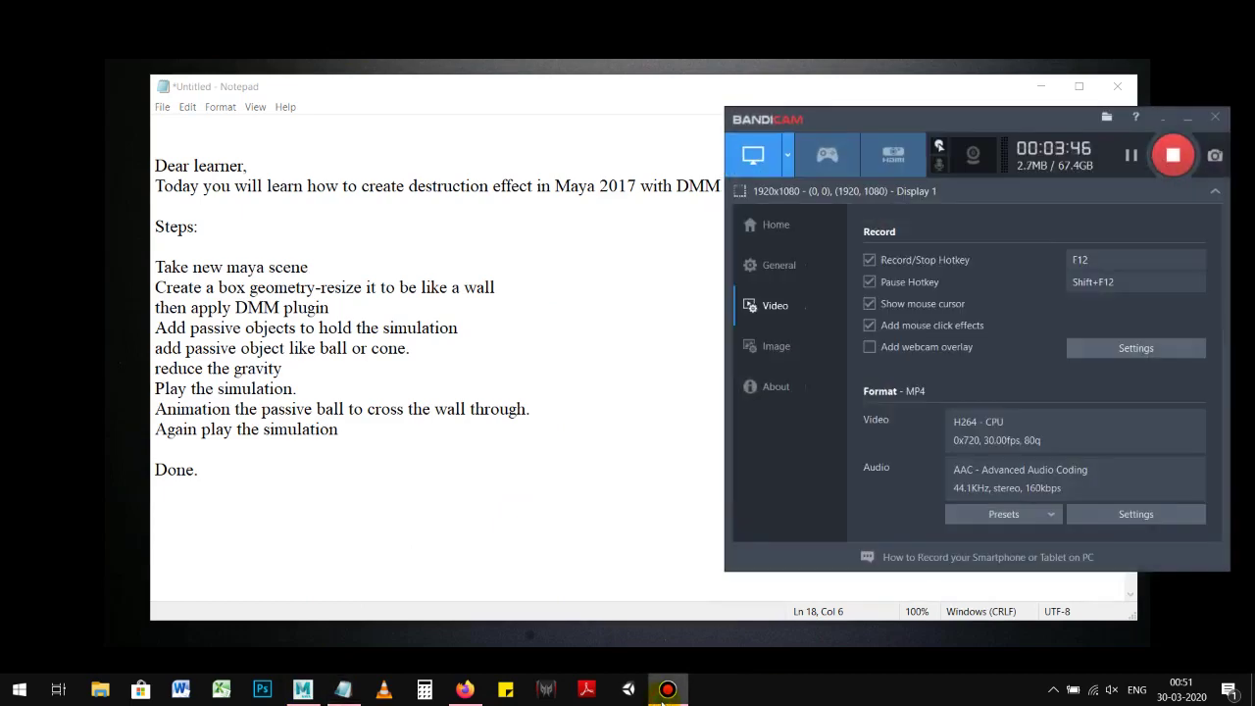
Show the finished note, then the empty Maya 2017 scene
click(465, 594)
mouse_move(302, 690)
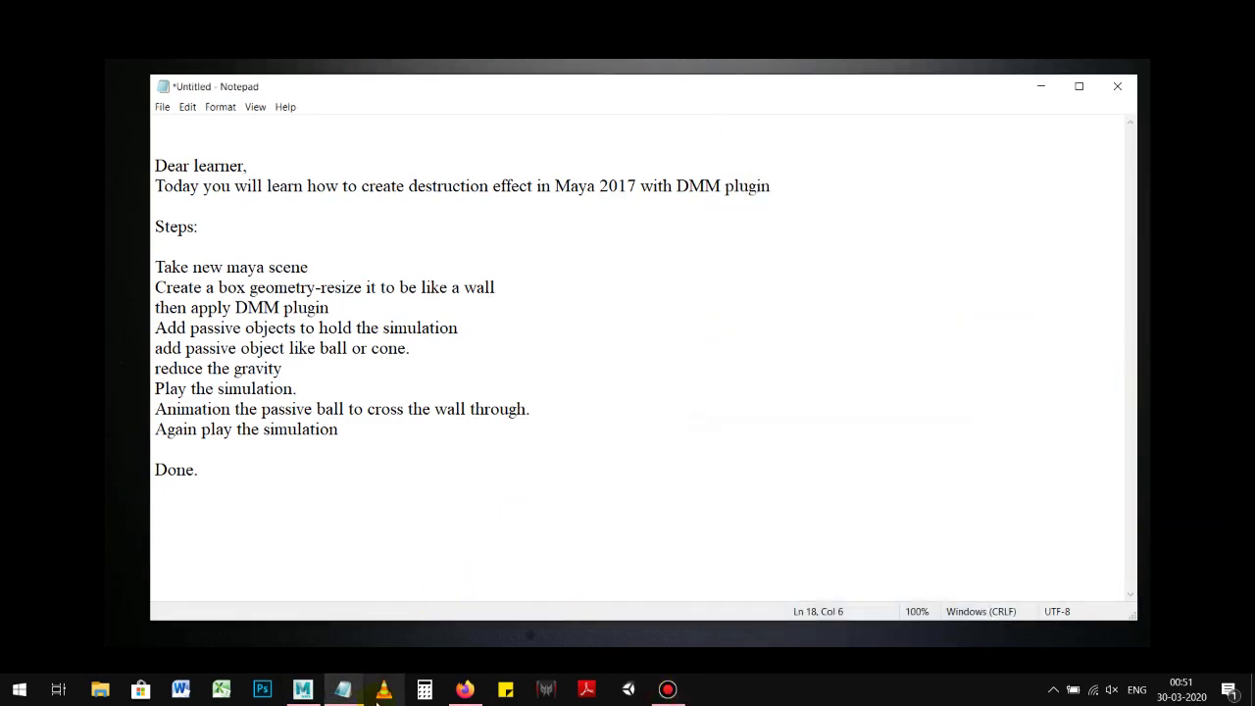
click(303, 690)
scroll(449, 331, down, 2)
scroll(458, 403, down, 1)
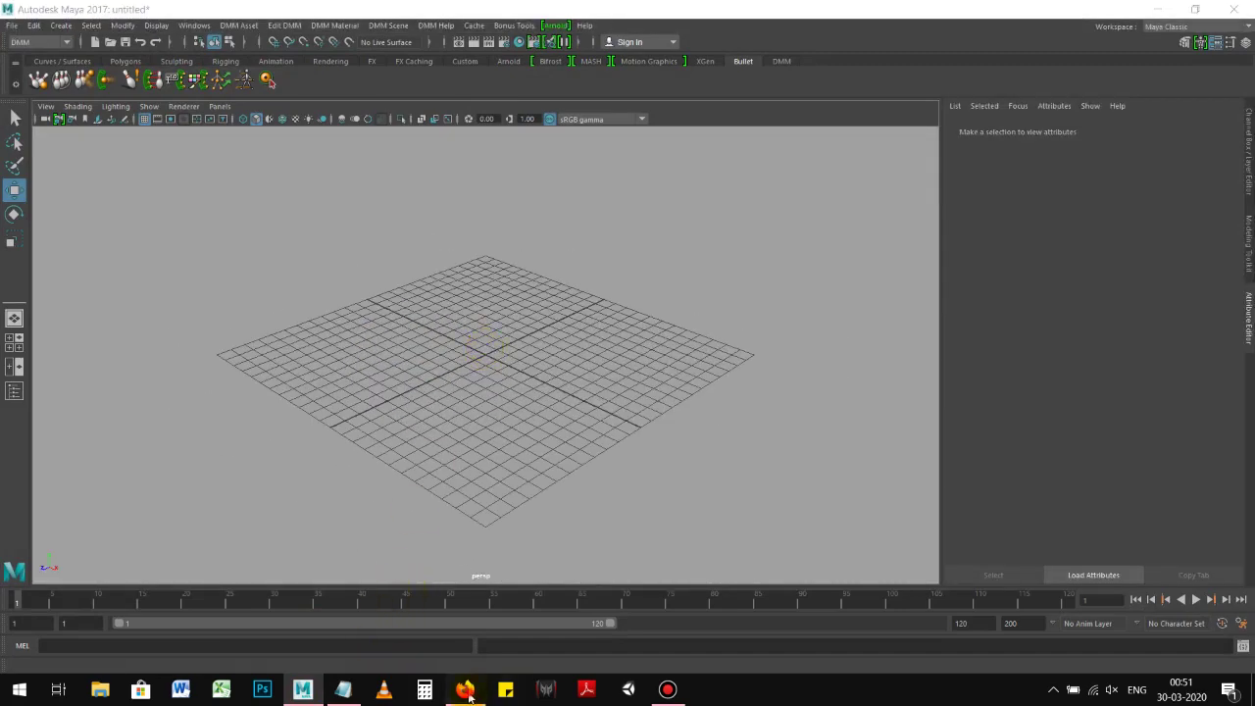
Search Google in Firefox for 'DMM for maya 2017'
click(466, 691)
text(DMMfor maya2017)
key(Return)
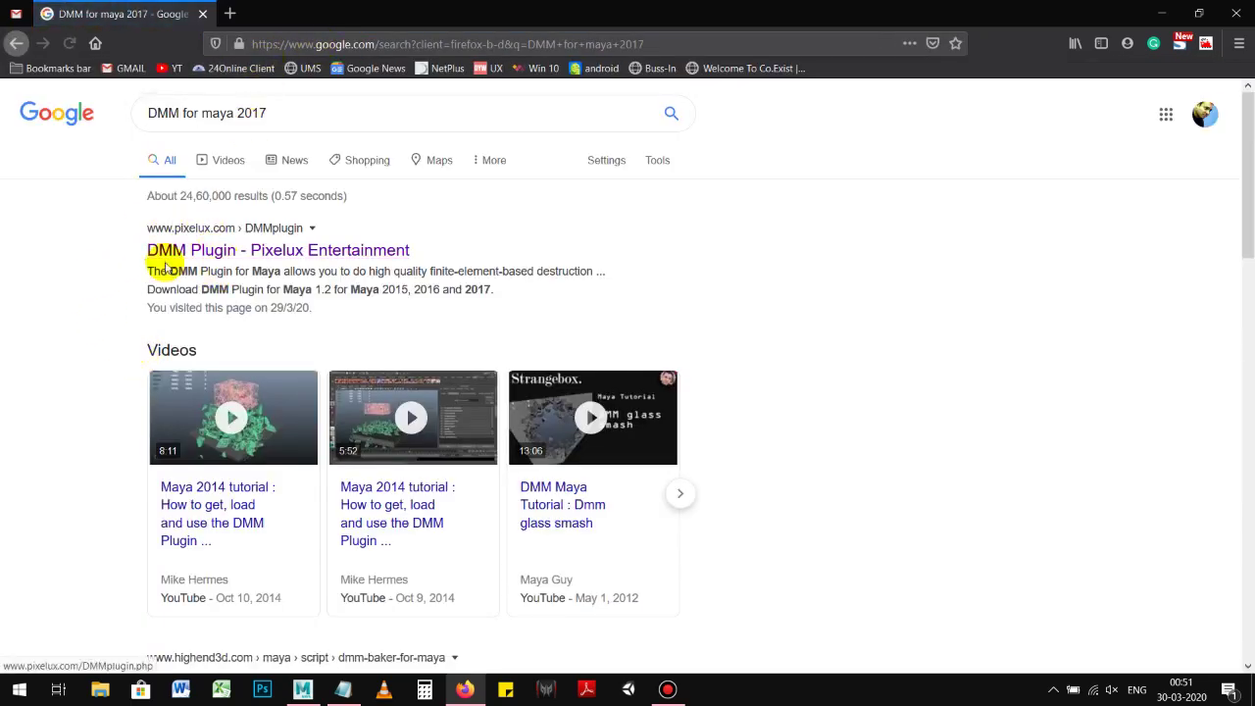
Save the DMM Plugin 1.2 for Maya 2017 Windows 64-bit installer from Pixelux's page
click(160, 257)
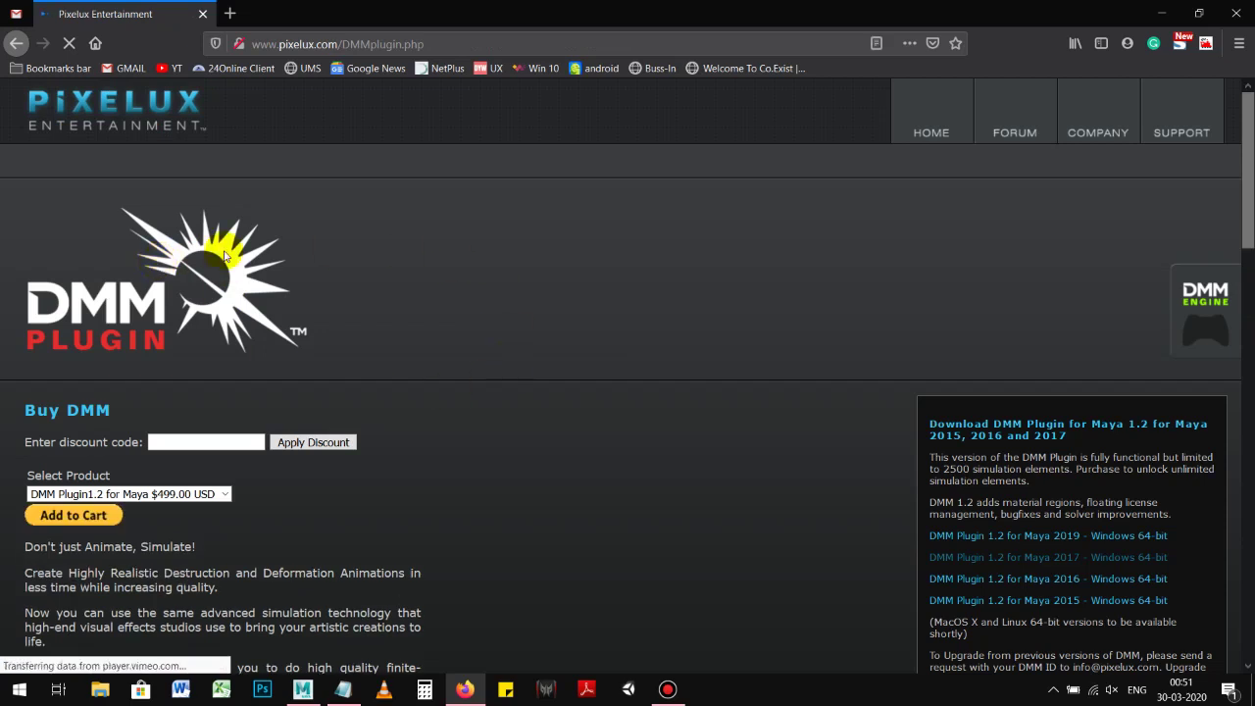
scroll(224, 256, down, 3)
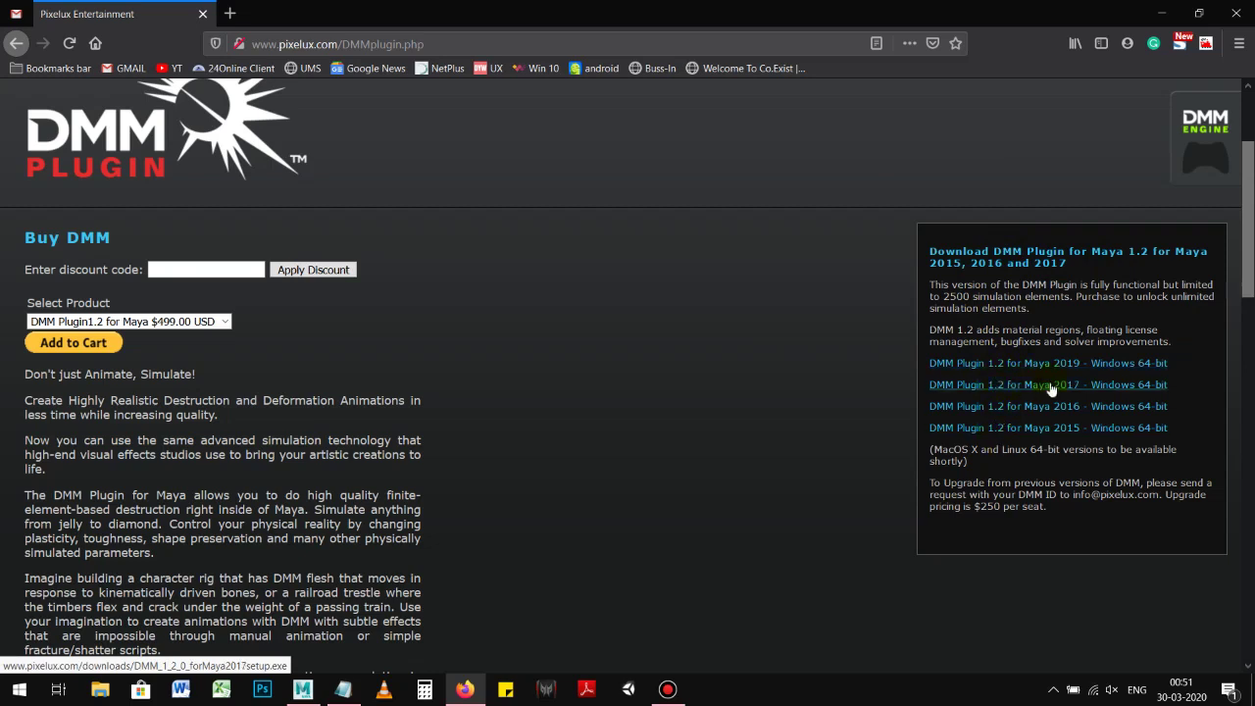
click(961, 389)
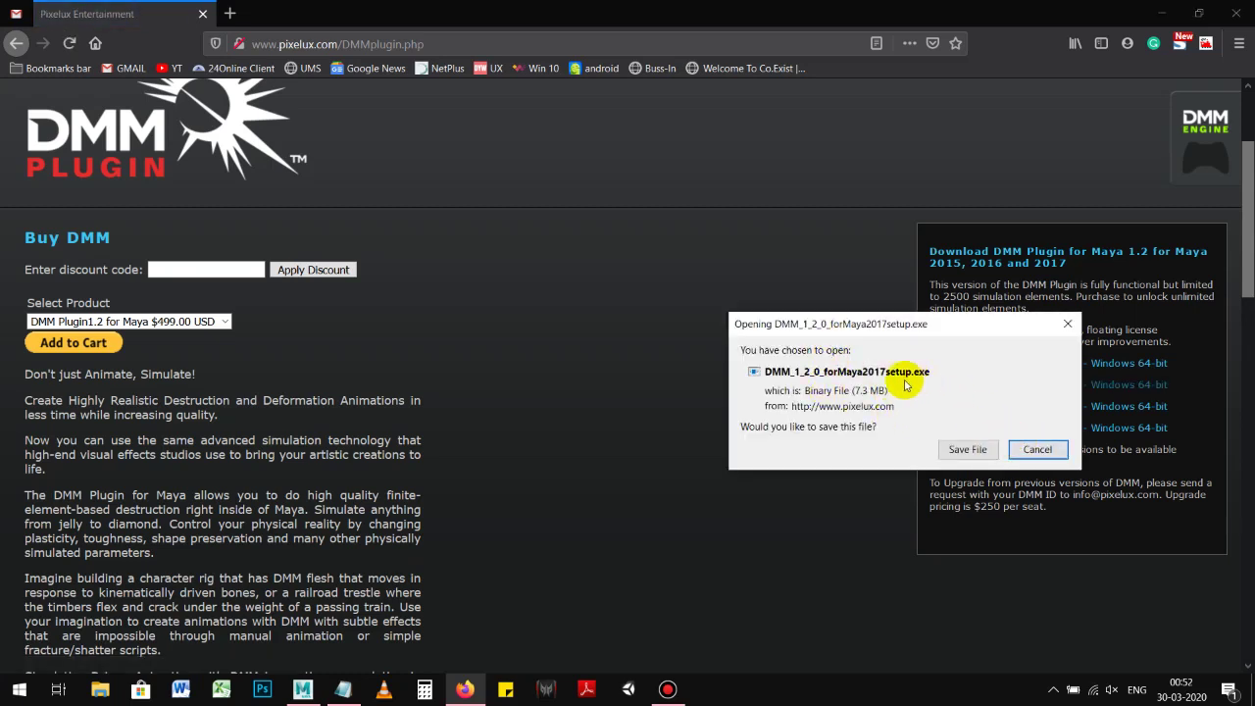
click(969, 449)
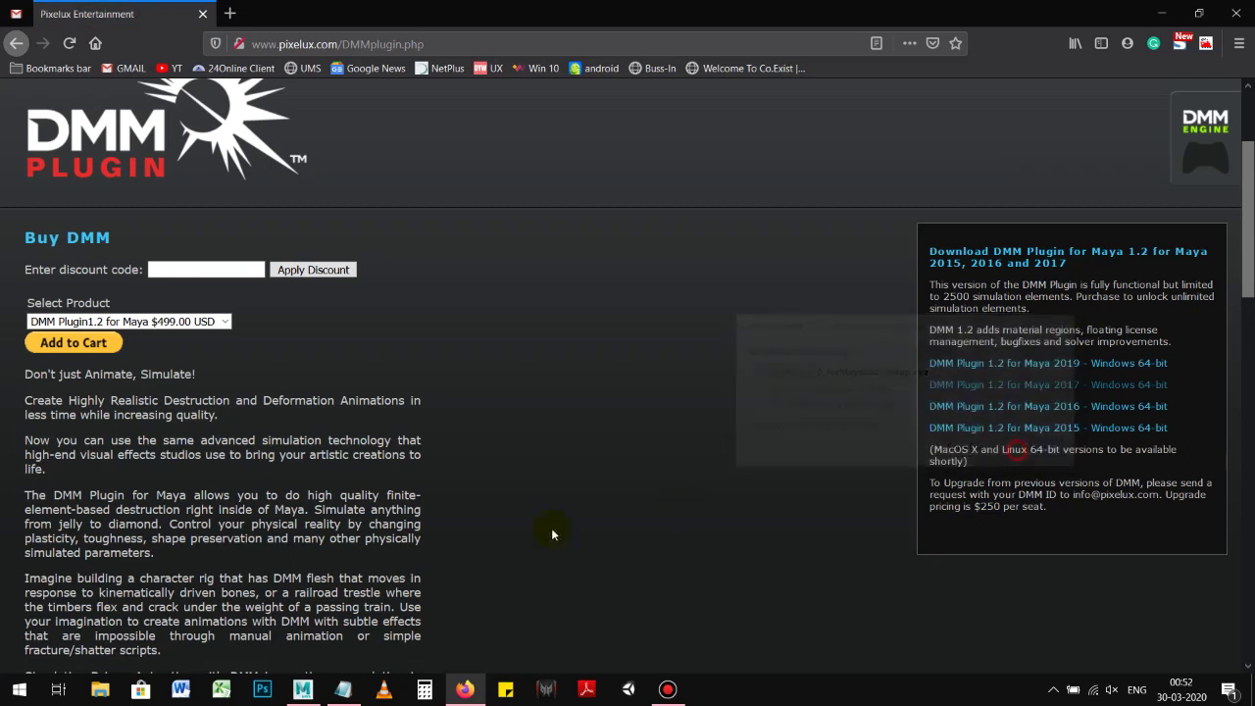
click(346, 689)
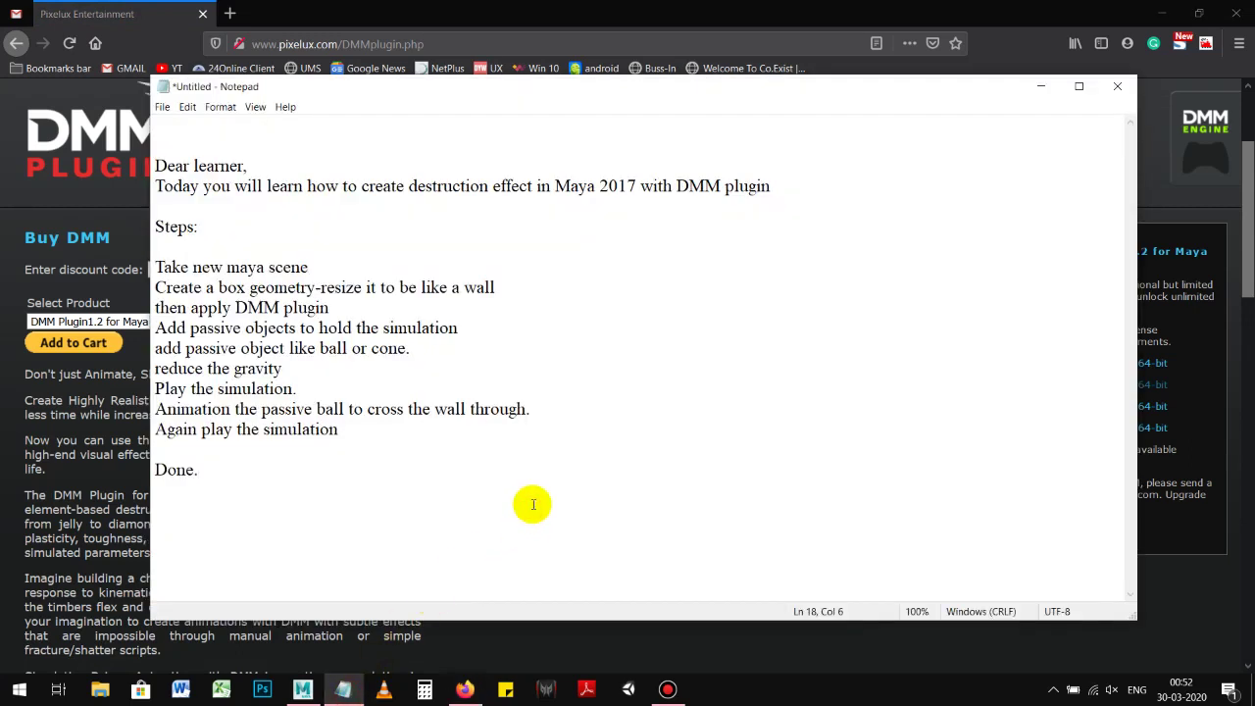
Note the plugin is already installed and the free version limits broken pieces to about 2500
click(233, 510)
key(Return)
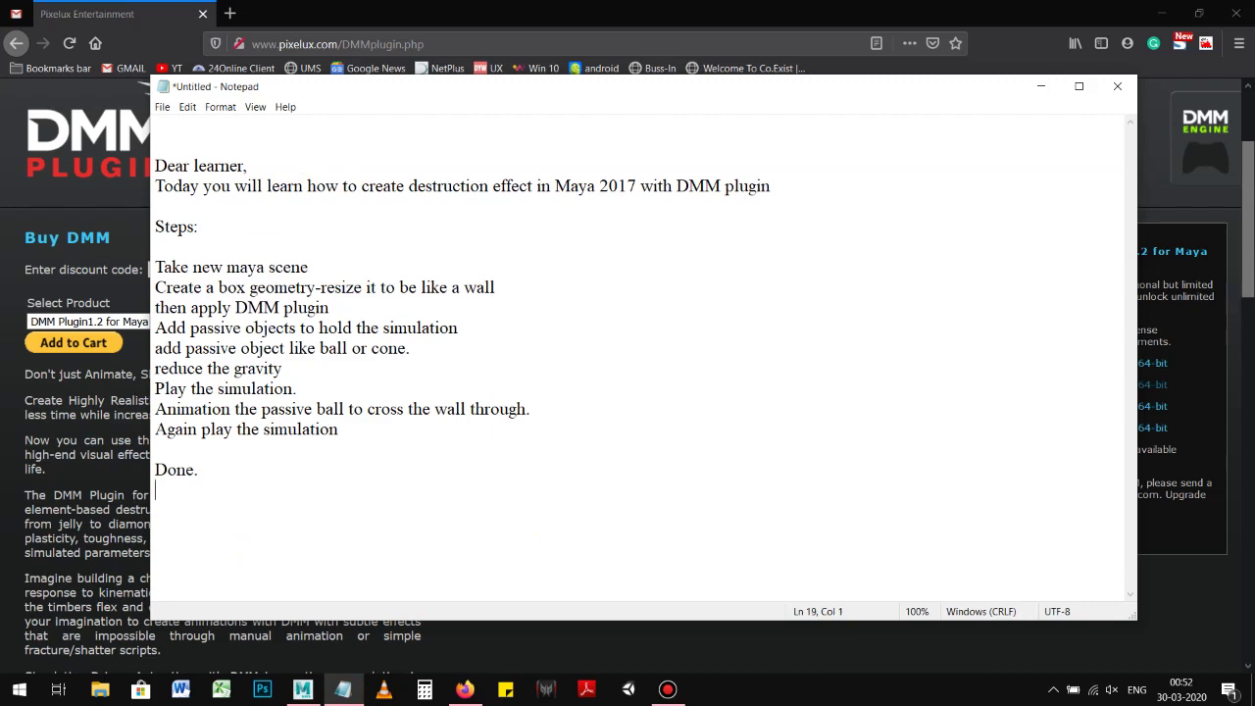
text(Ihave )
text(already installe)
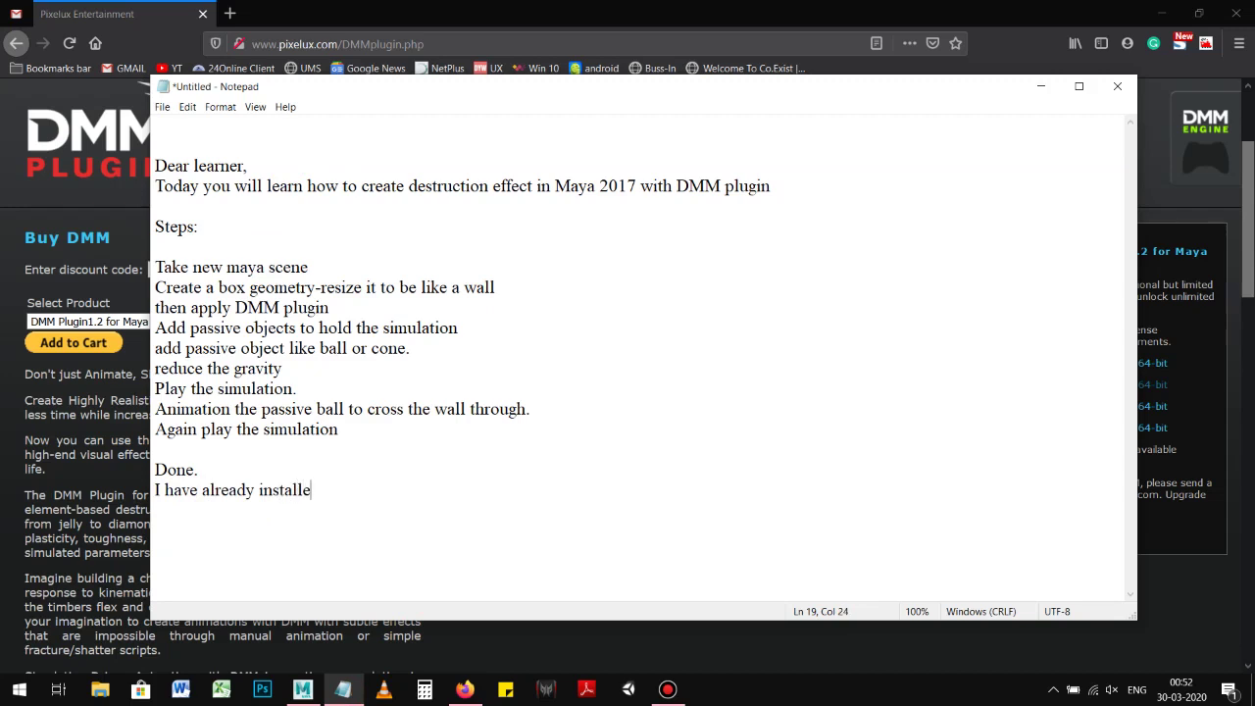
key(Return)
text(versi)
key(BackSpace)
key(BackSpace)
key(BackSpace)
text(ion has)
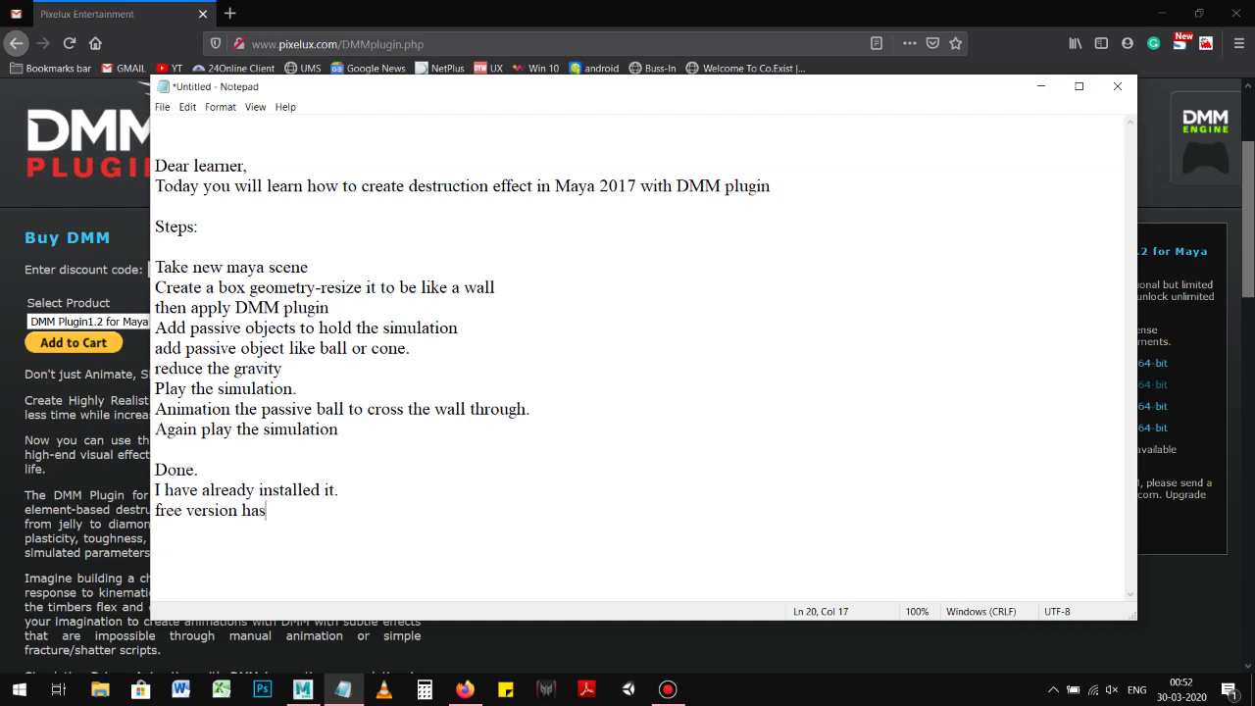
text( some li)
text(mi)
text(tations of b)
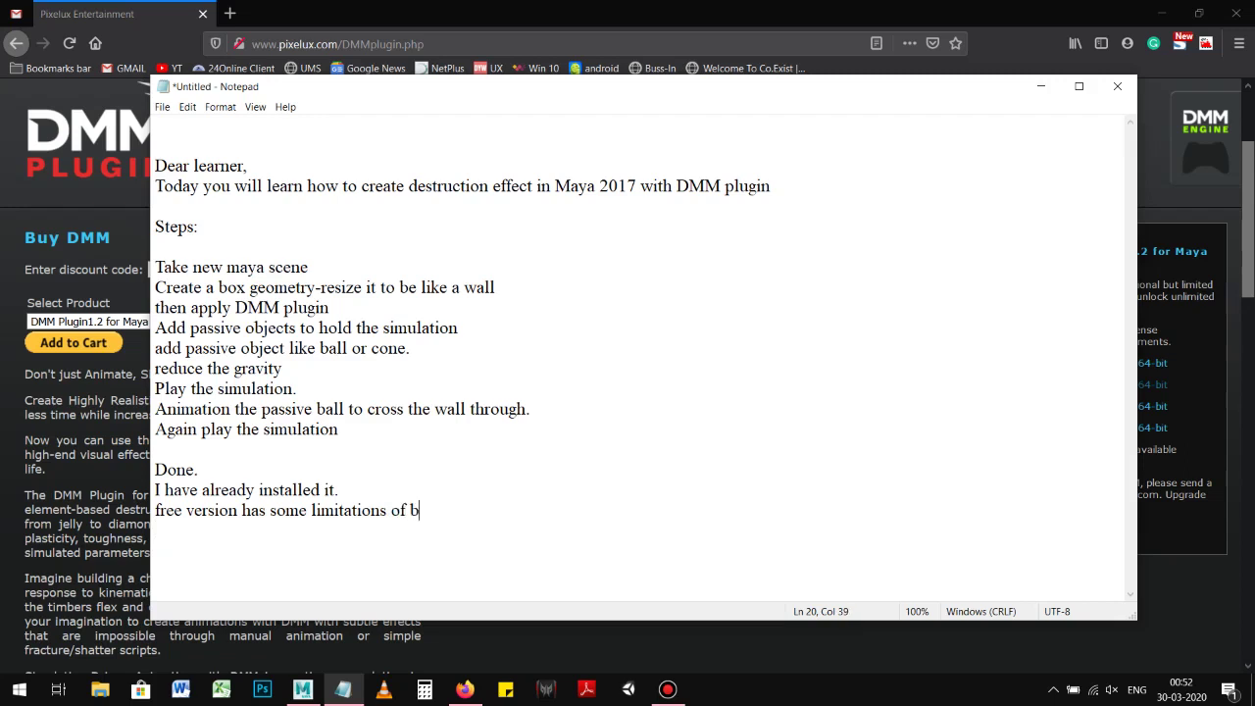
text(roken pie)
text(ces.-like 2)
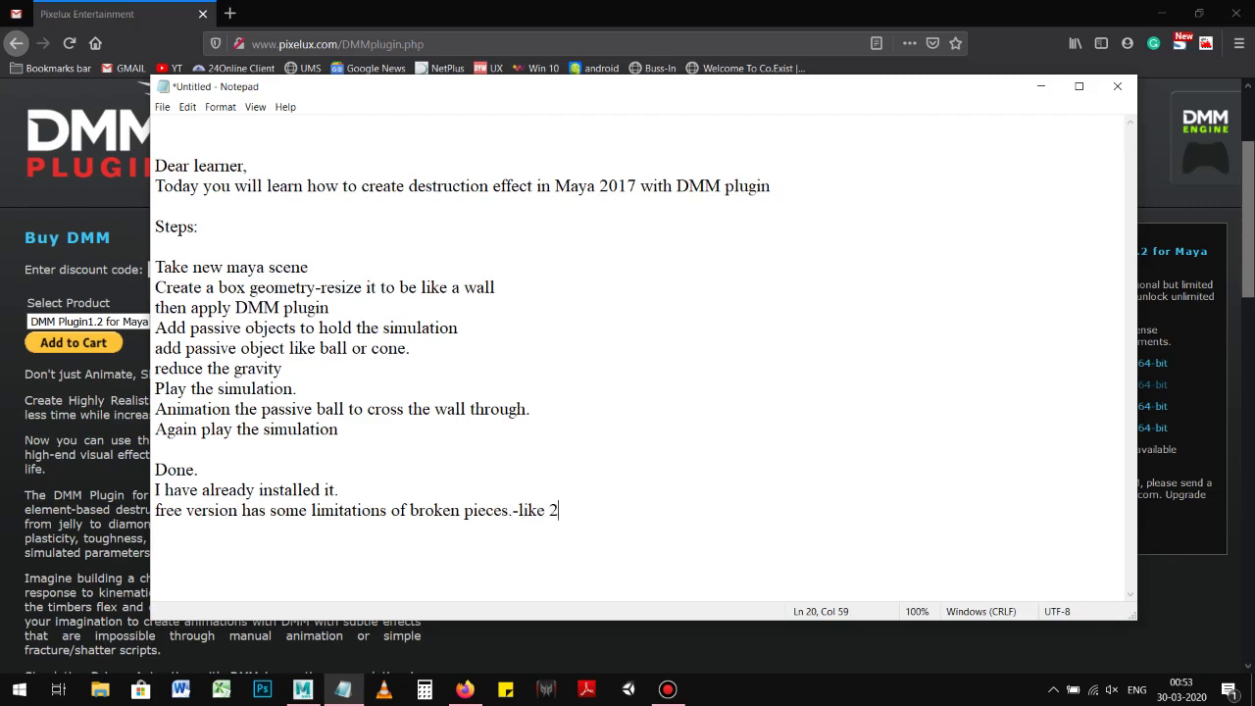
text(500)
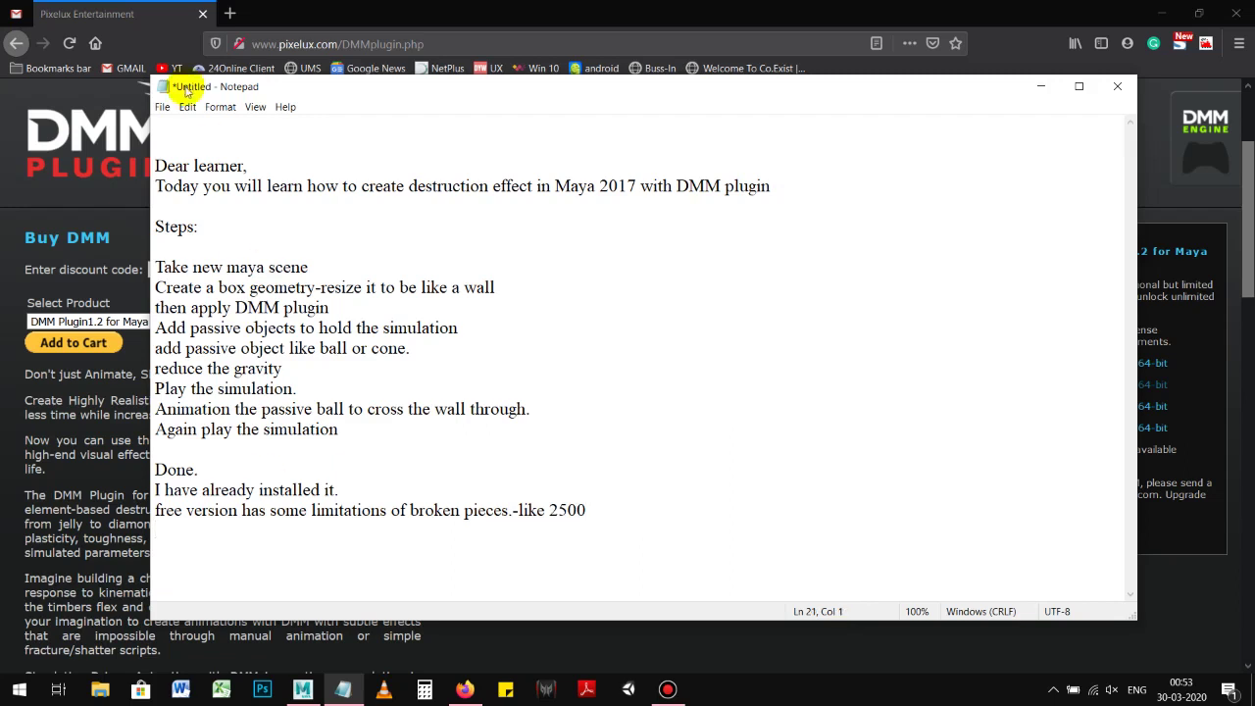
click(34, 502)
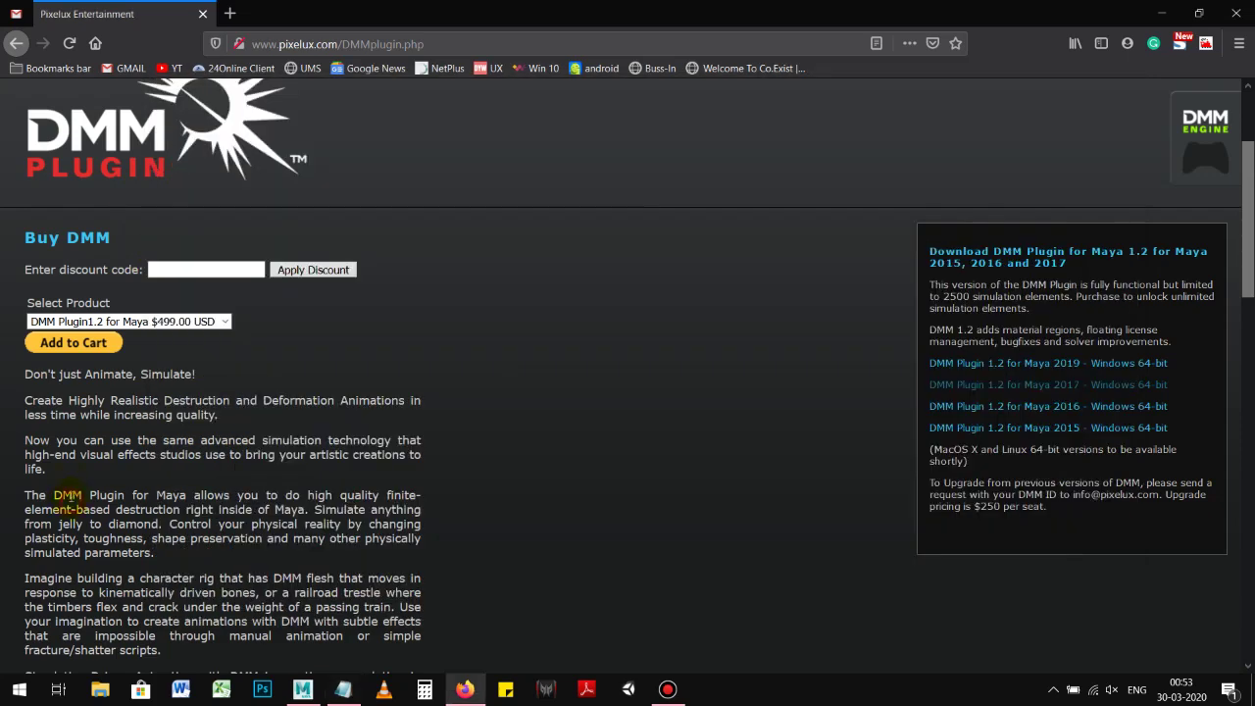
Open Maya's Plug-in Manager via Windows > Settings/Preferences
click(303, 691)
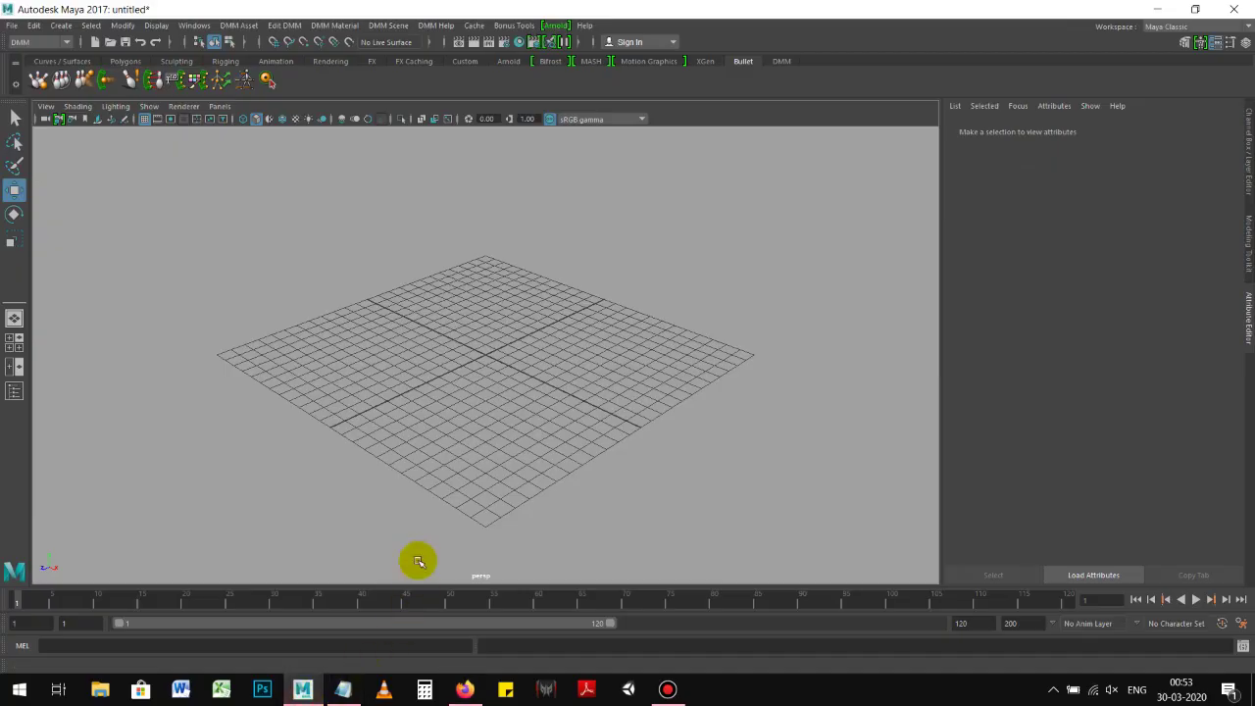
click(56, 42)
click(120, 214)
click(208, 27)
mouse_move(232, 151)
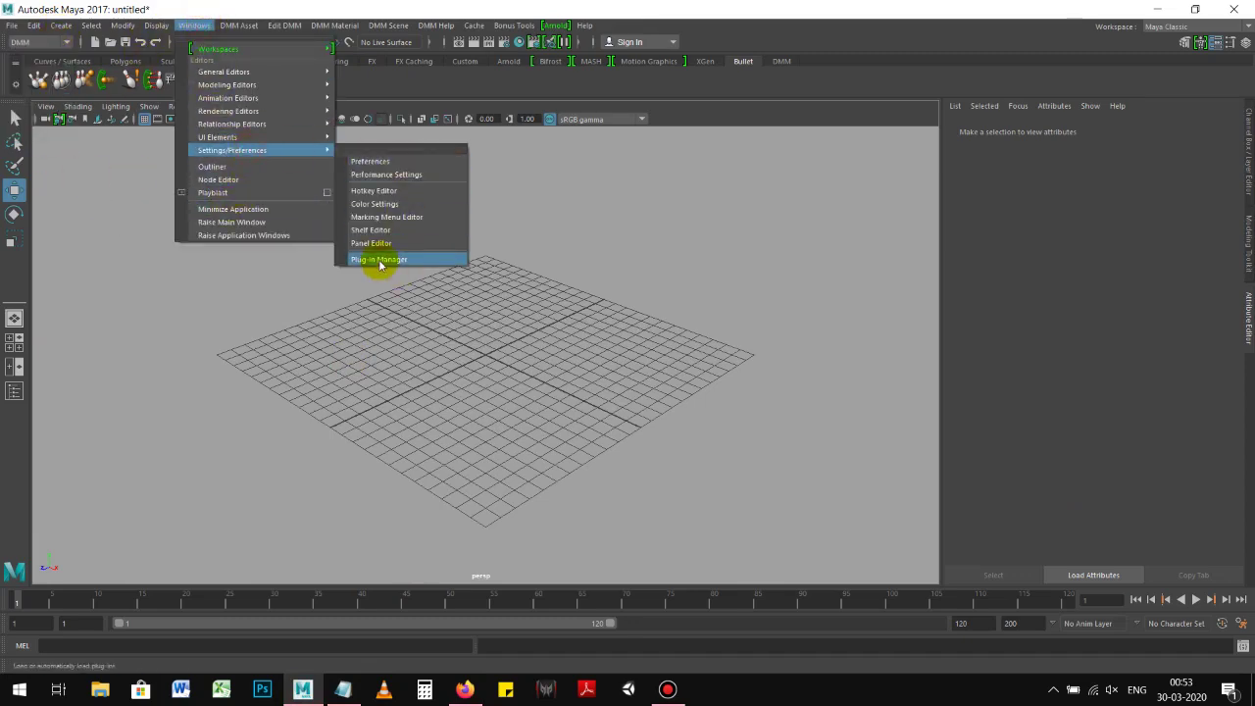
click(378, 258)
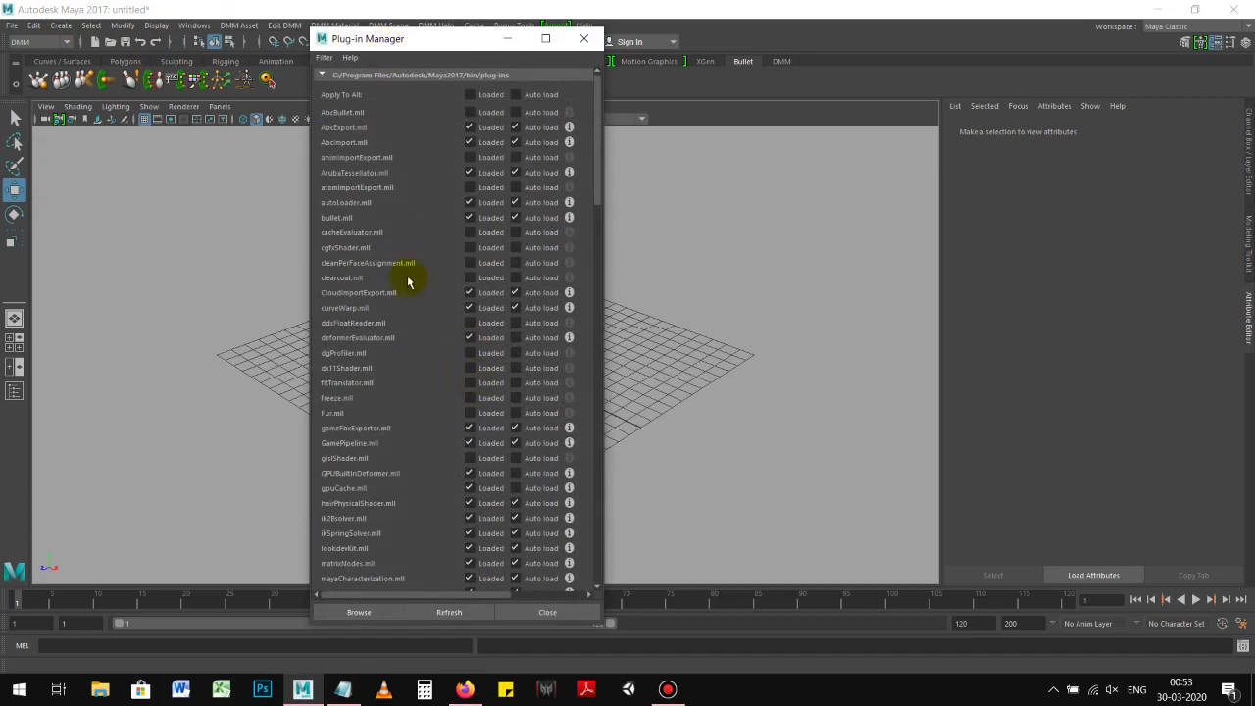
Set DmmPlugin.py and dmm_cinematic.mll to Loaded and Auto load, then close the Plug-in Manager
scroll(400, 216, down, 4)
scroll(397, 201, down, 1)
scroll(392, 186, up, 3)
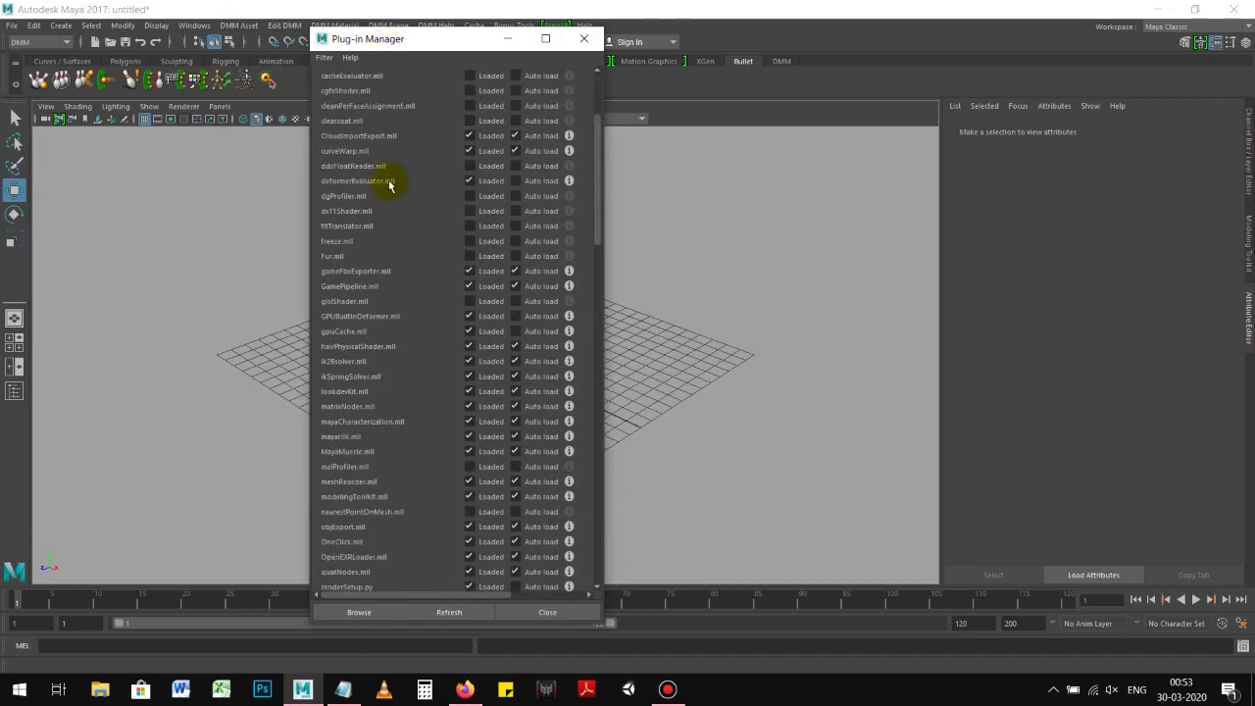
scroll(387, 270, down, 3)
scroll(398, 285, down, 2)
scroll(407, 309, down, 3)
scroll(407, 310, down, 4)
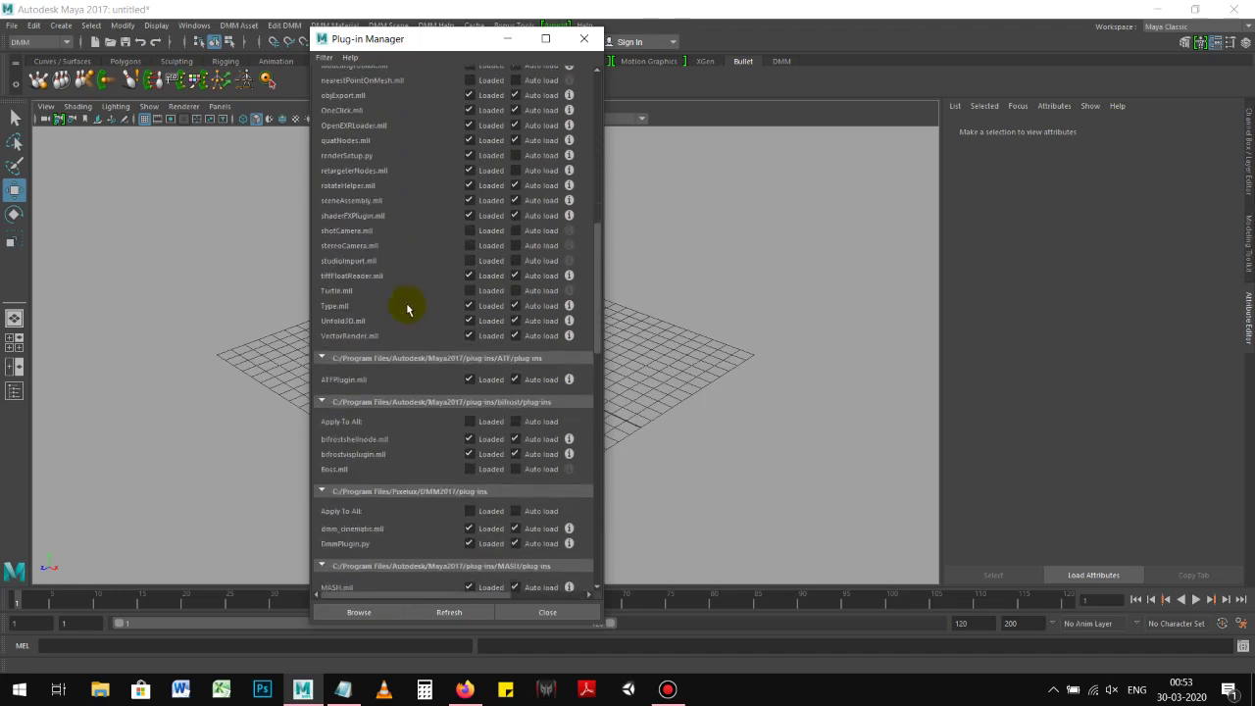
scroll(412, 286, down, 1)
scroll(412, 294, down, 1)
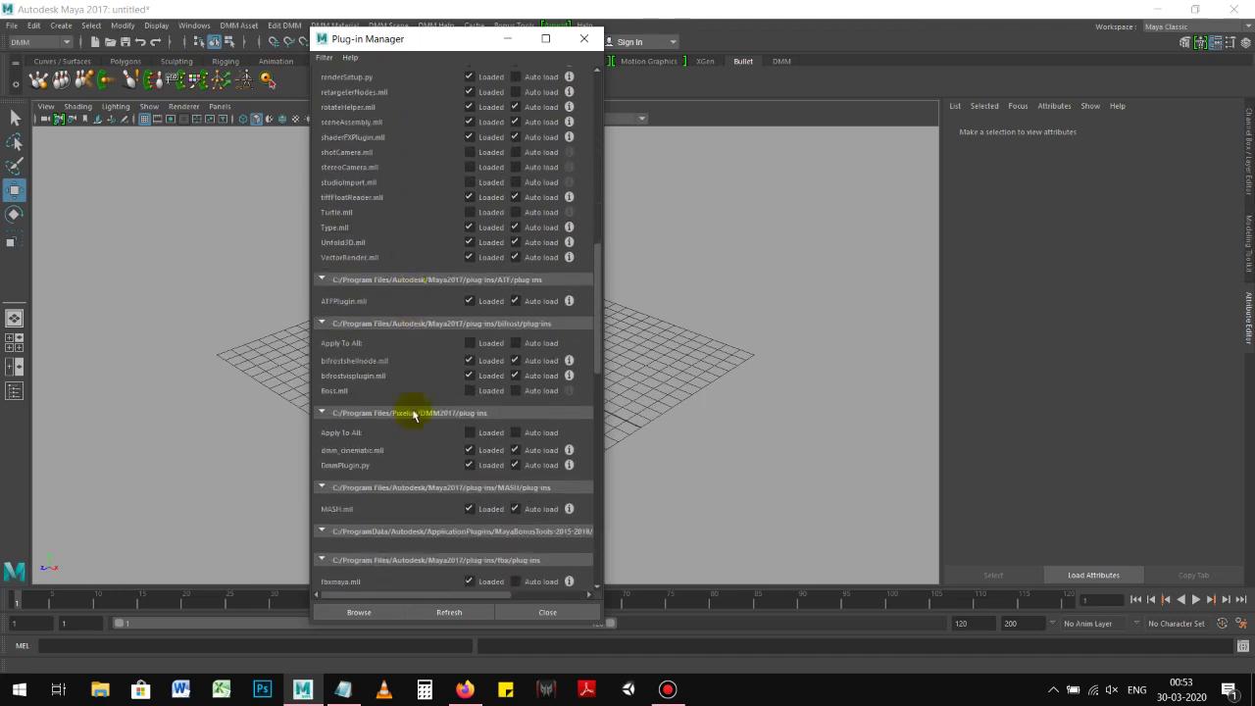
scroll(360, 469, down, 1)
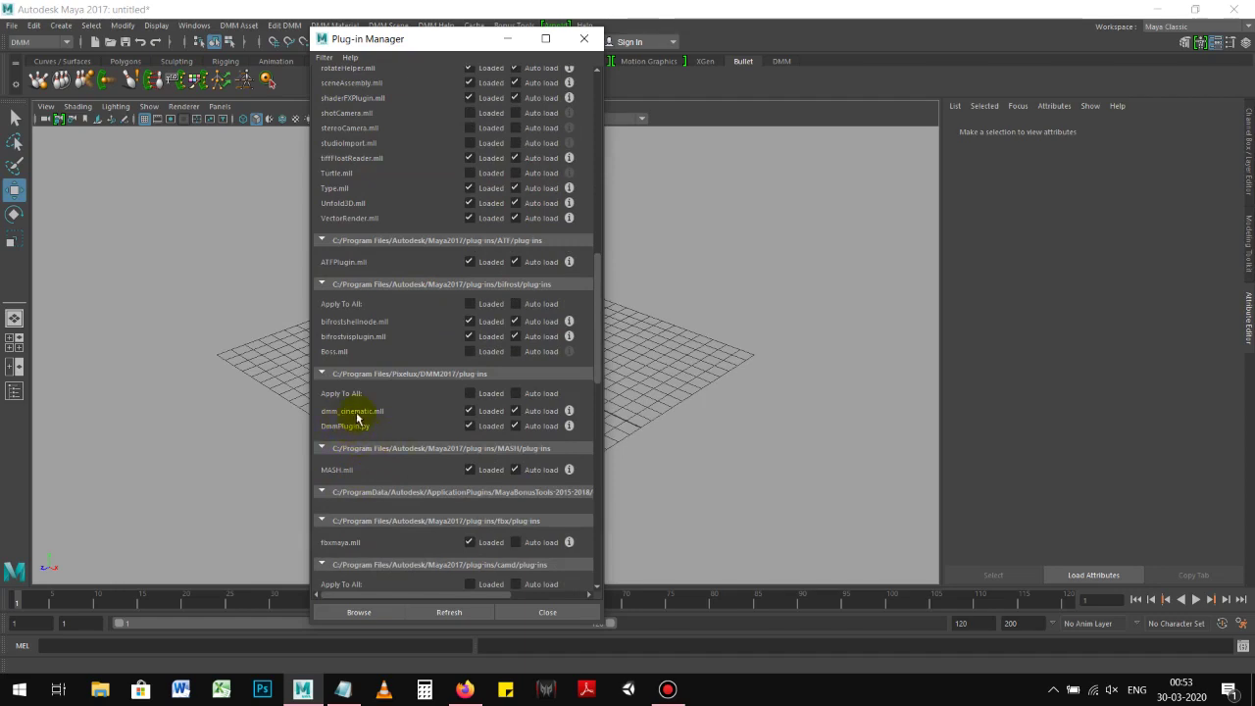
click(469, 425)
click(515, 412)
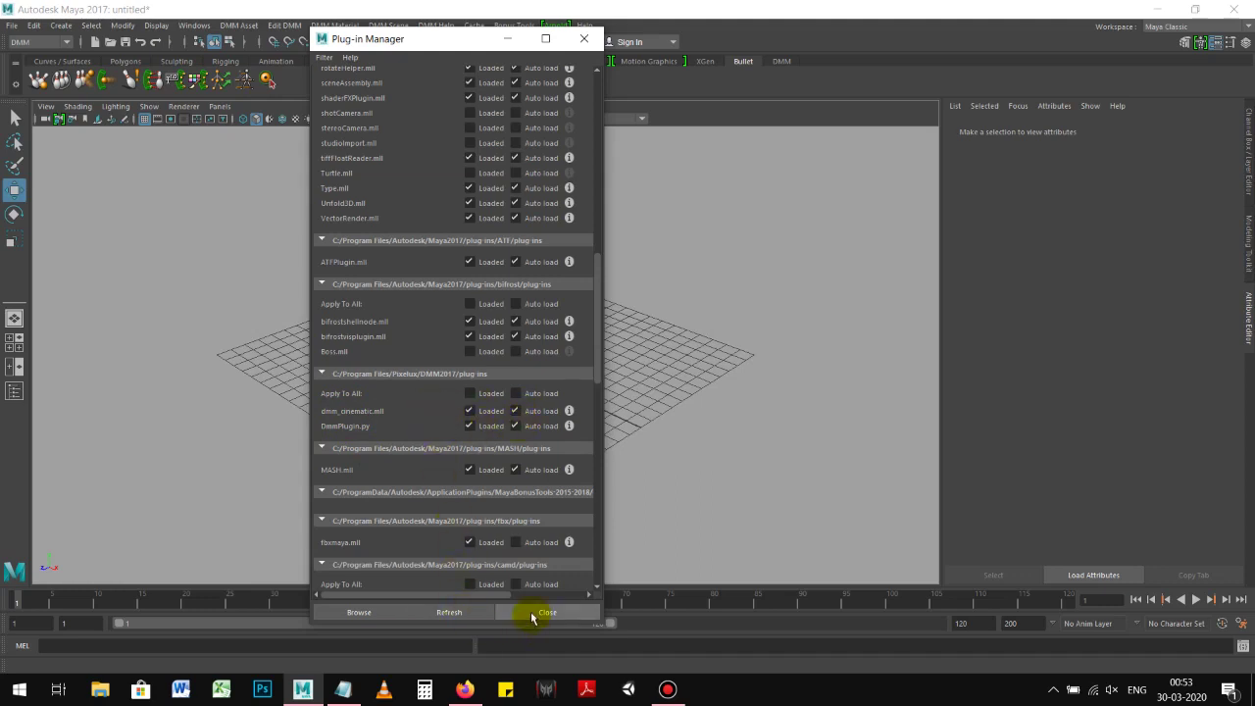
scroll(364, 373, up, 1)
scroll(363, 363, down, 1)
scroll(362, 392, down, 1)
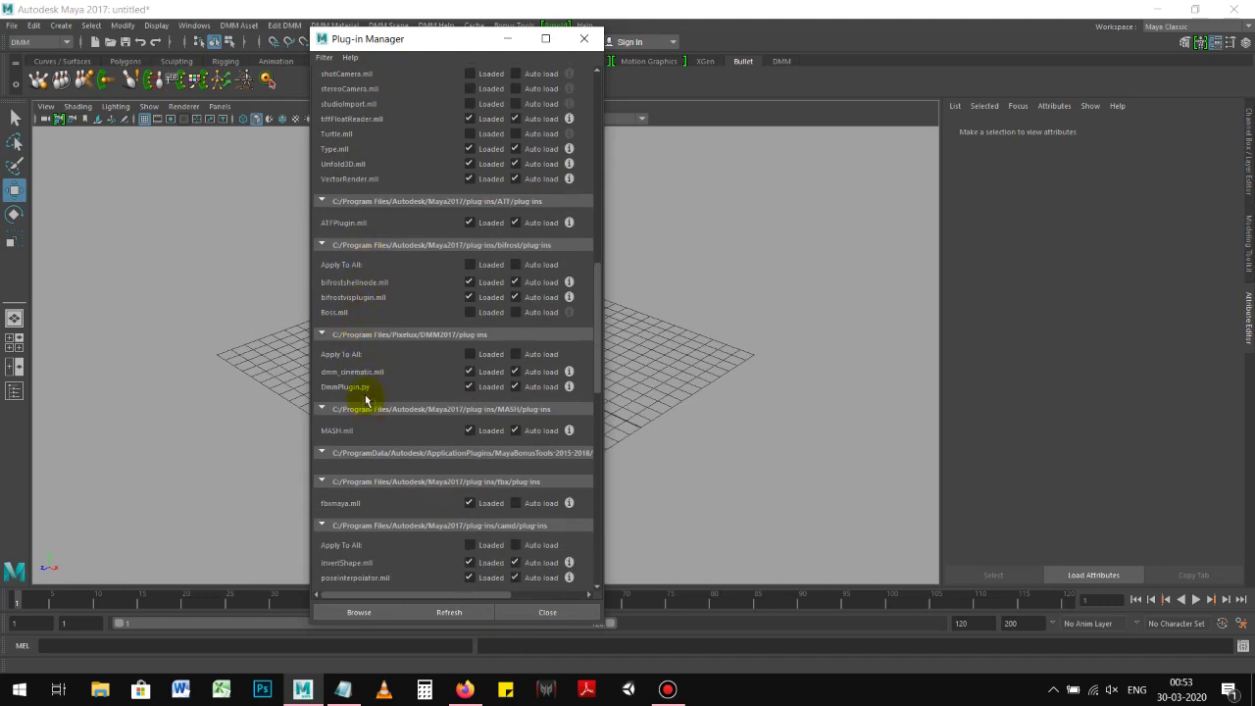
scroll(364, 383, down, 1)
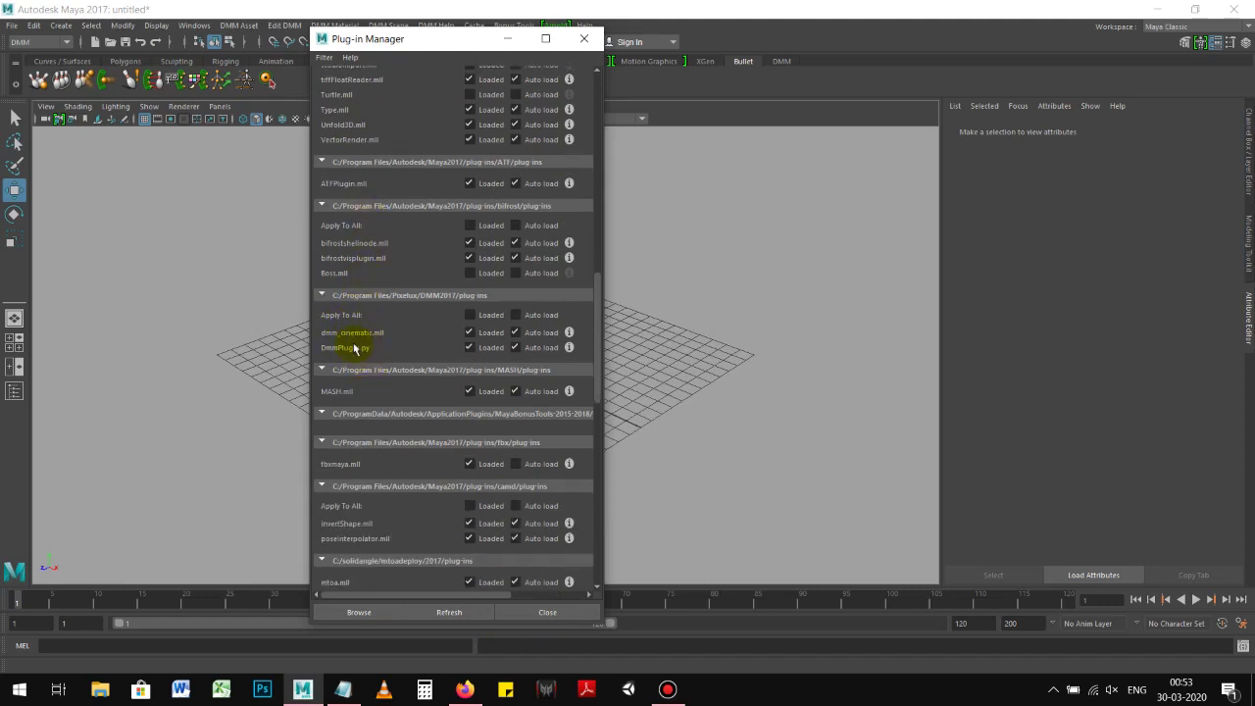
click(545, 612)
click(427, 314)
Switch the menu set to Rendering and back to DMM, and browse the DMM menus
click(44, 42)
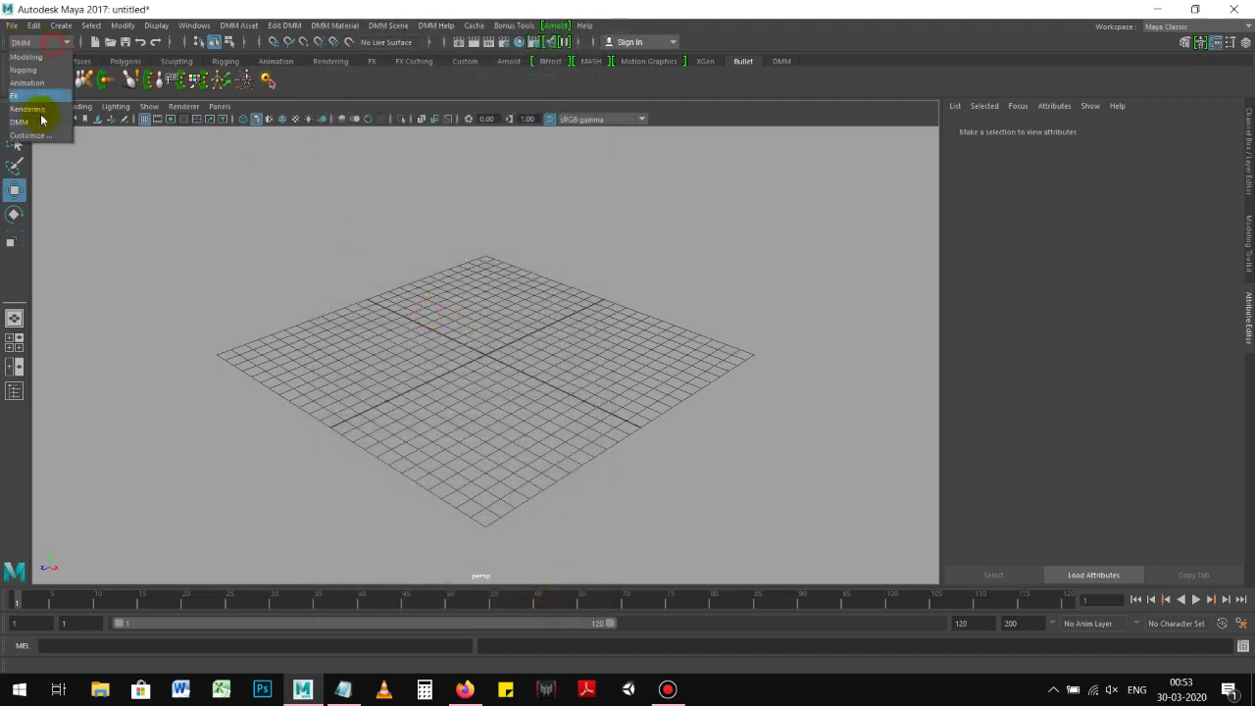
click(32, 103)
click(39, 42)
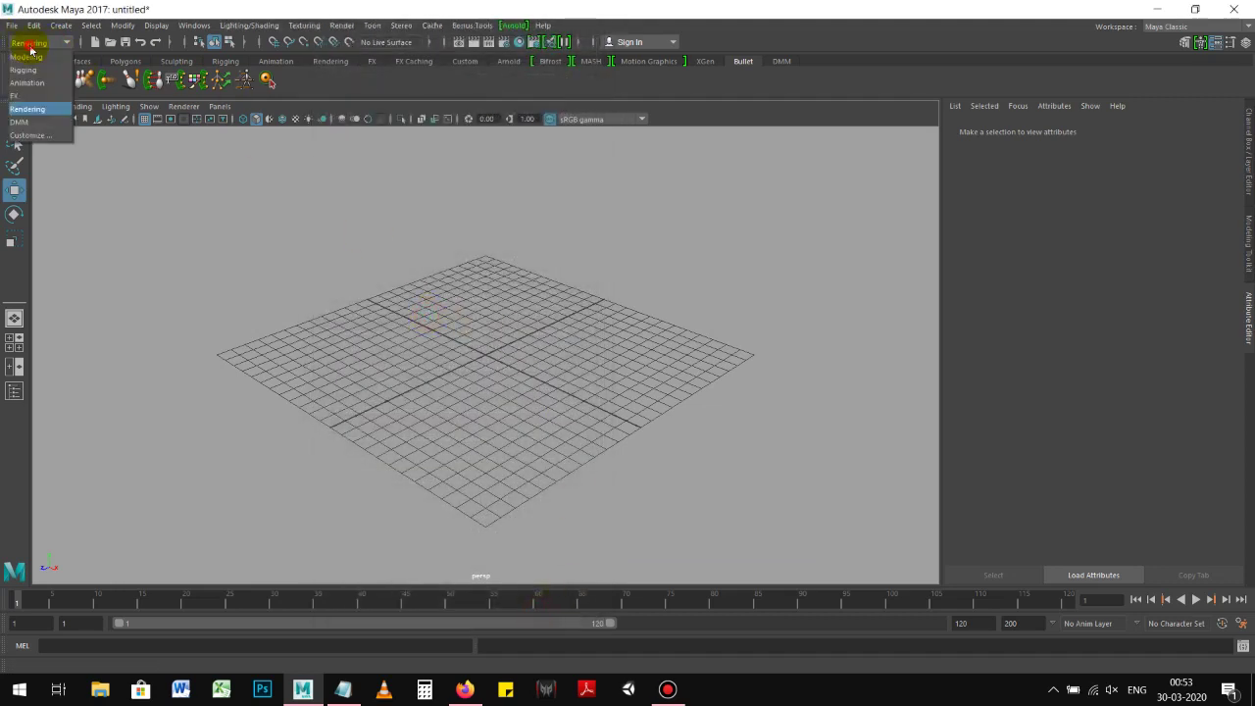
click(33, 122)
click(285, 26)
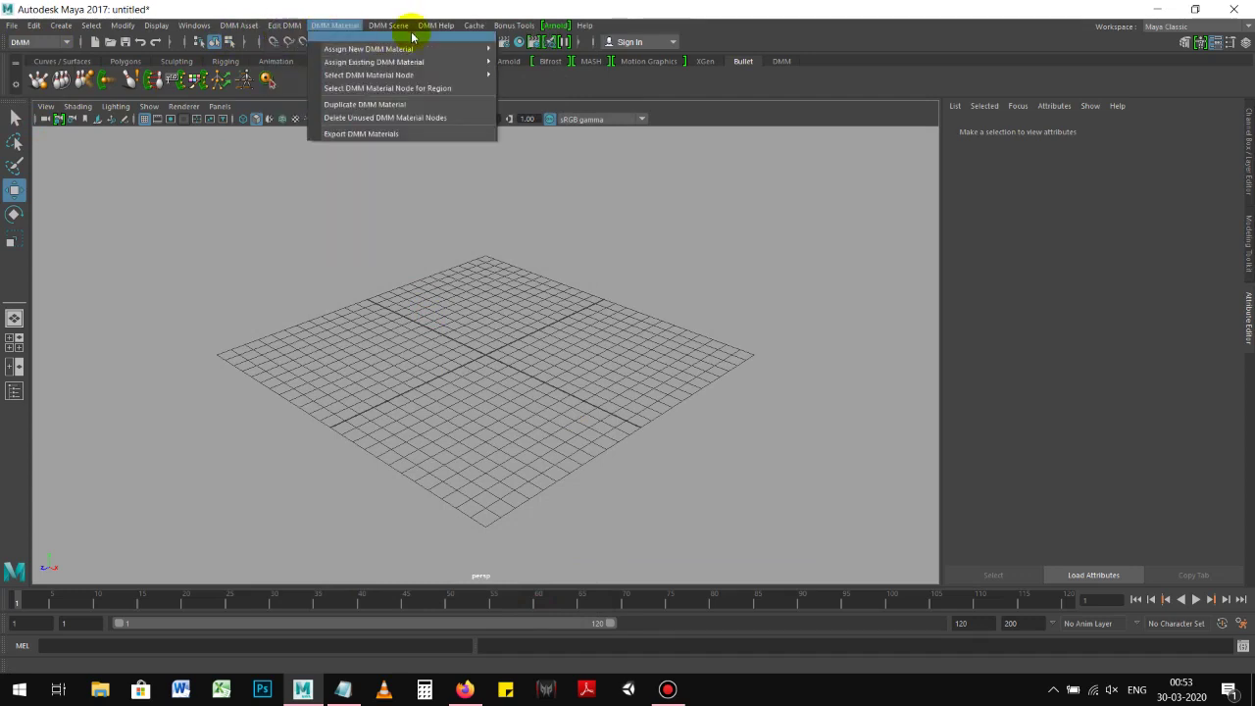
click(522, 9)
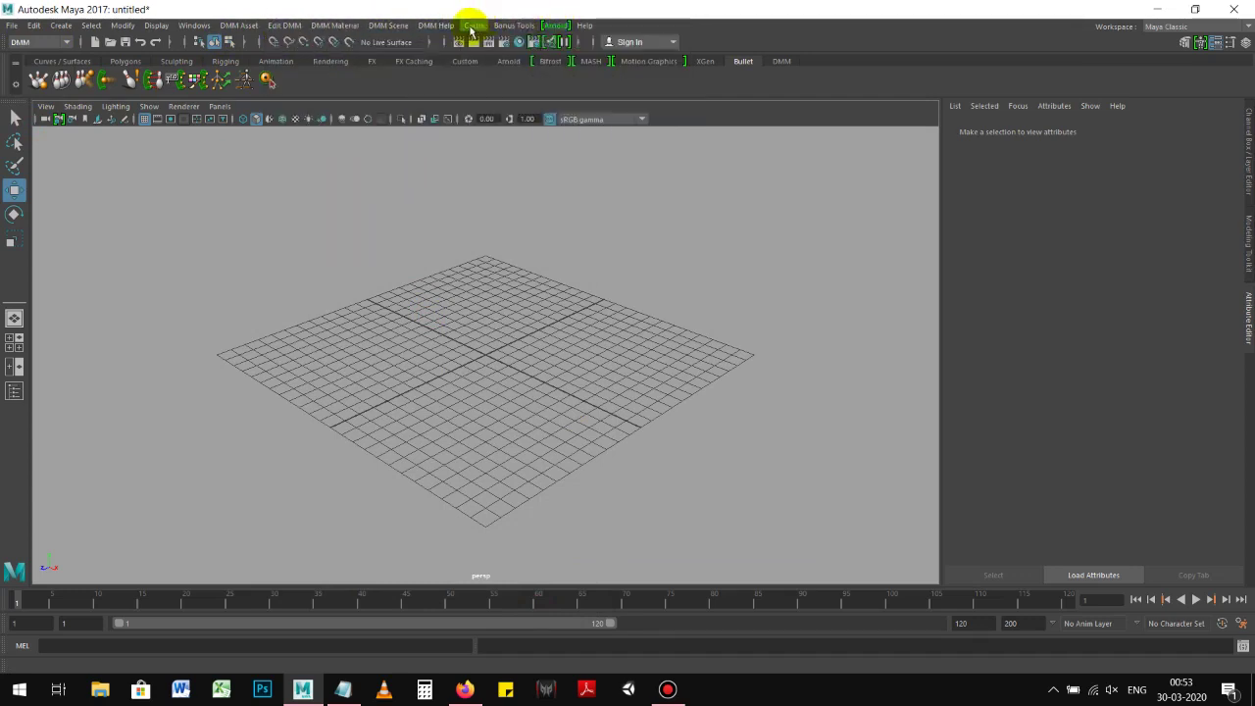
Show the DMM shelf tools after glancing at the XGen and Bullet shelves
click(705, 60)
click(743, 61)
click(782, 62)
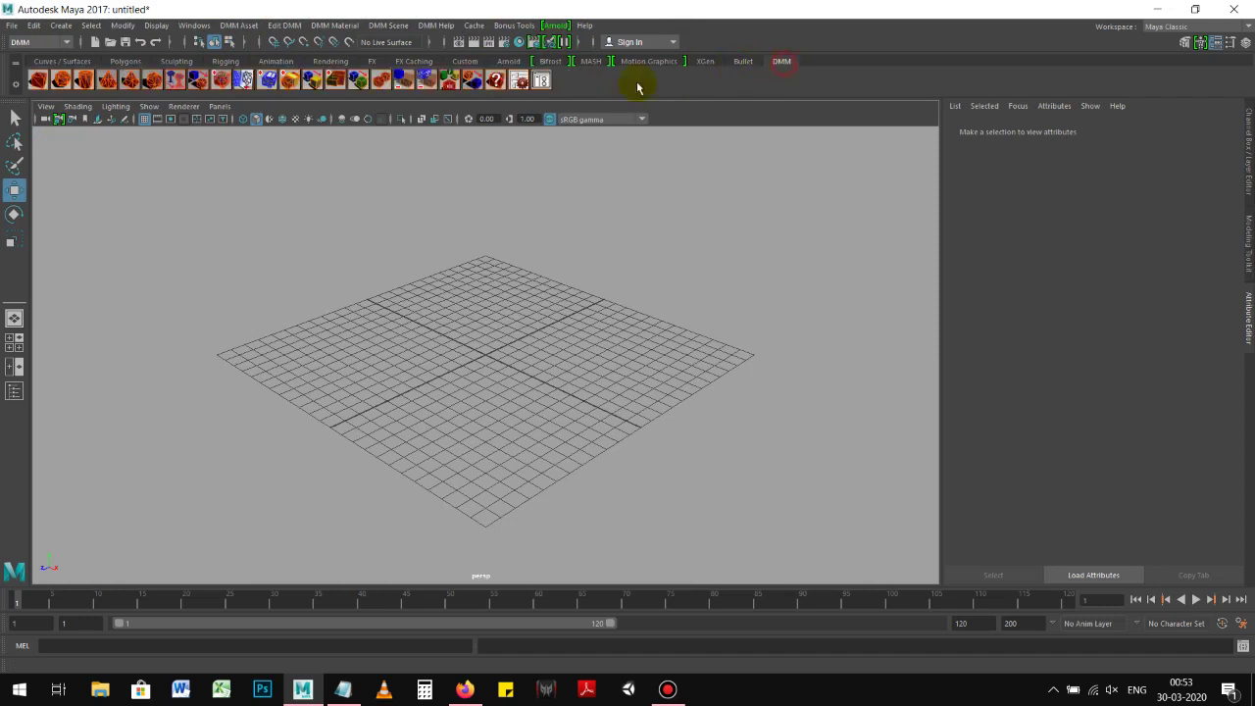
click(465, 690)
Return to the 'DMM for maya 2017' search and show its image results
key(alt+Left)
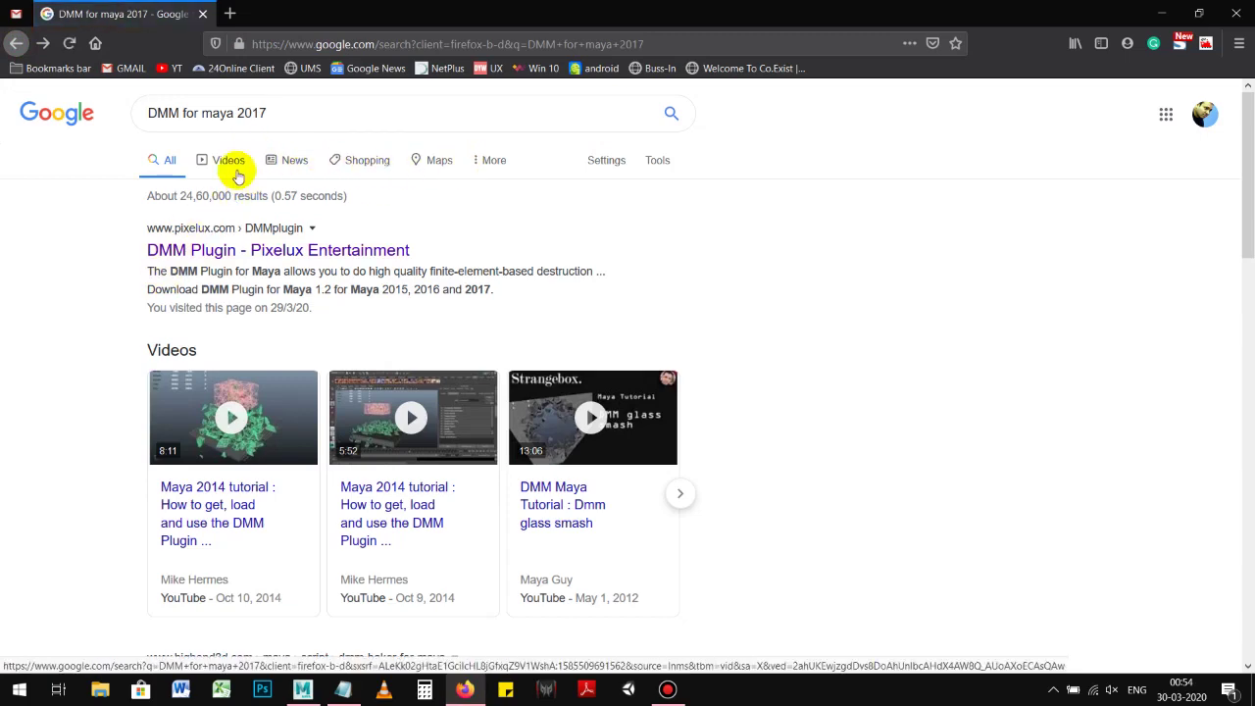
click(495, 160)
click(498, 190)
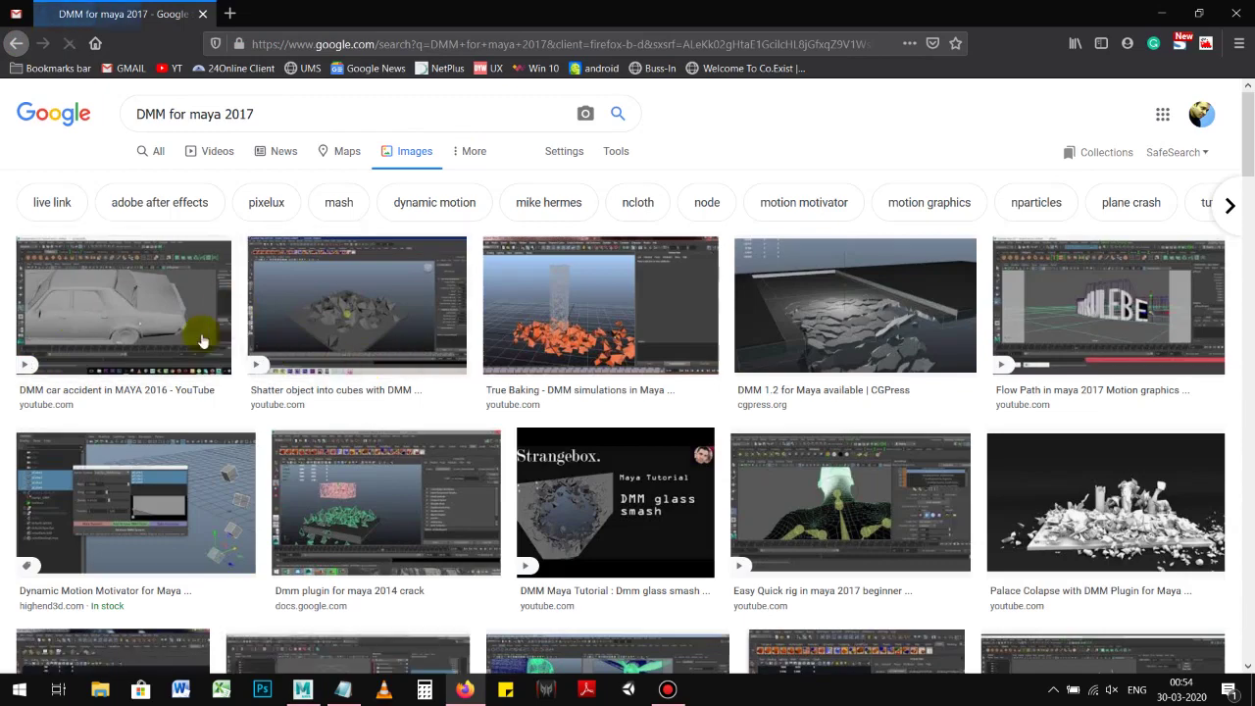
scroll(495, 326, down, 3)
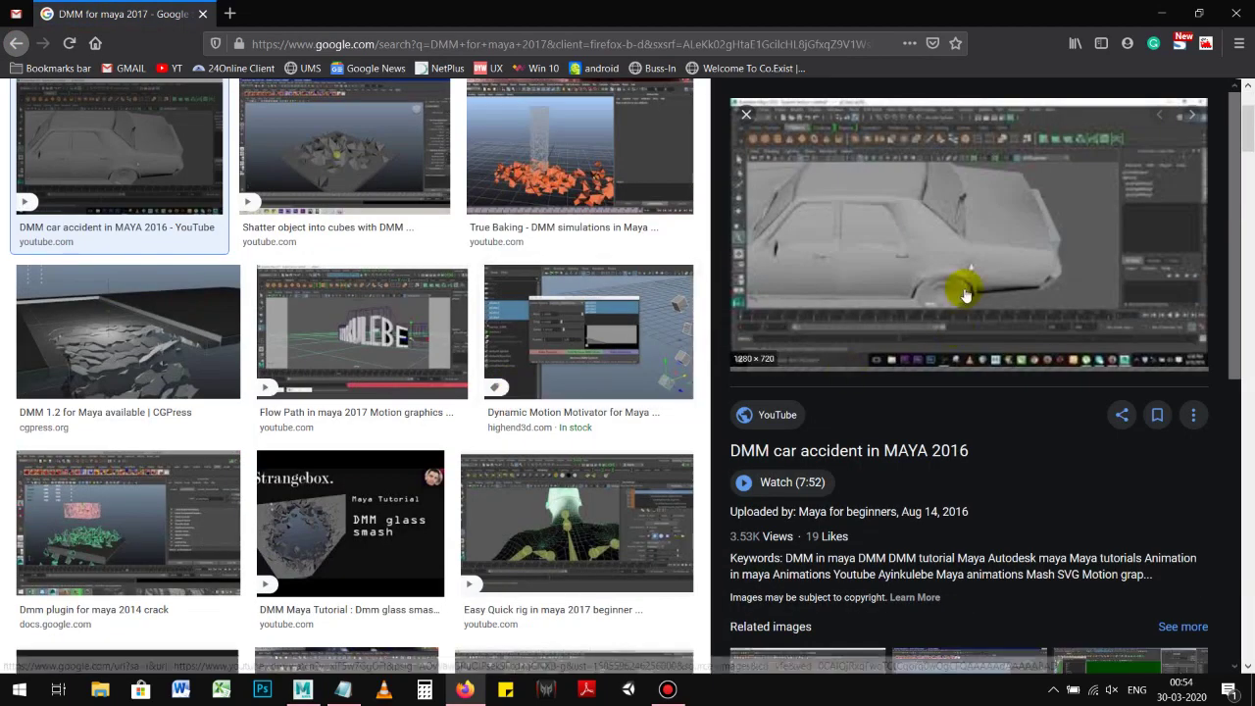
Preview several DMM image results, including Palace Colapse, then switch to the All web results
click(392, 145)
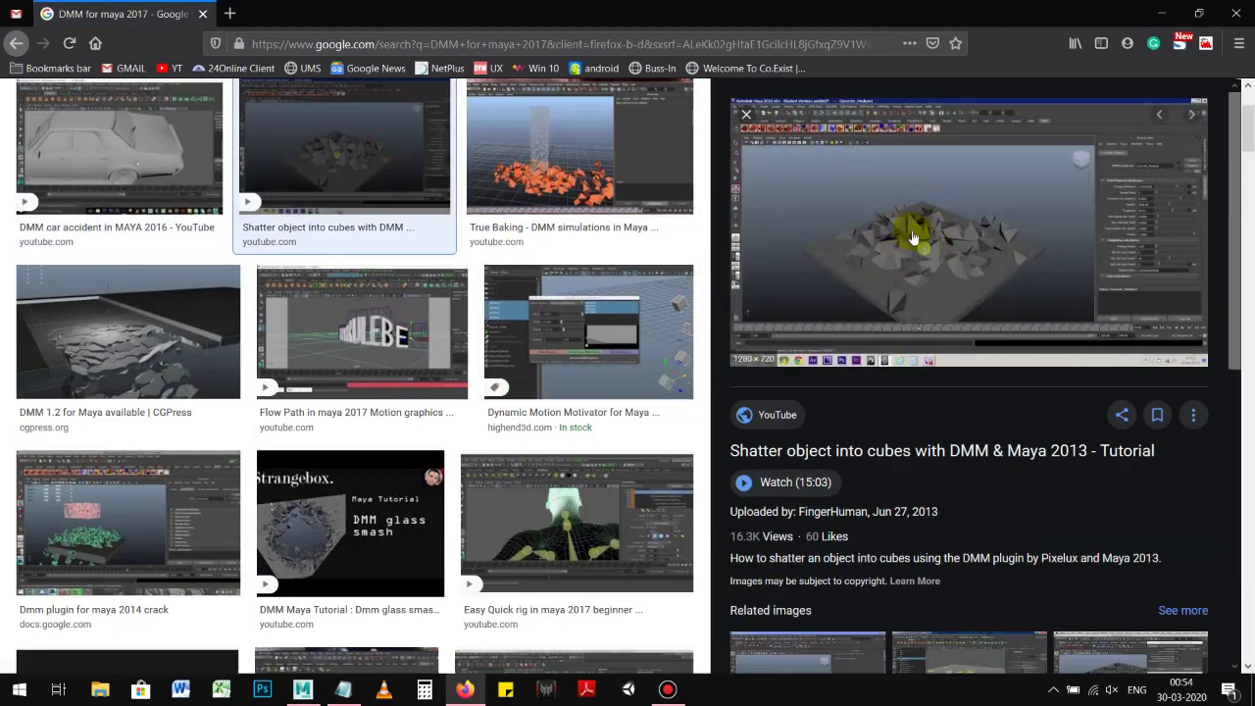
click(587, 150)
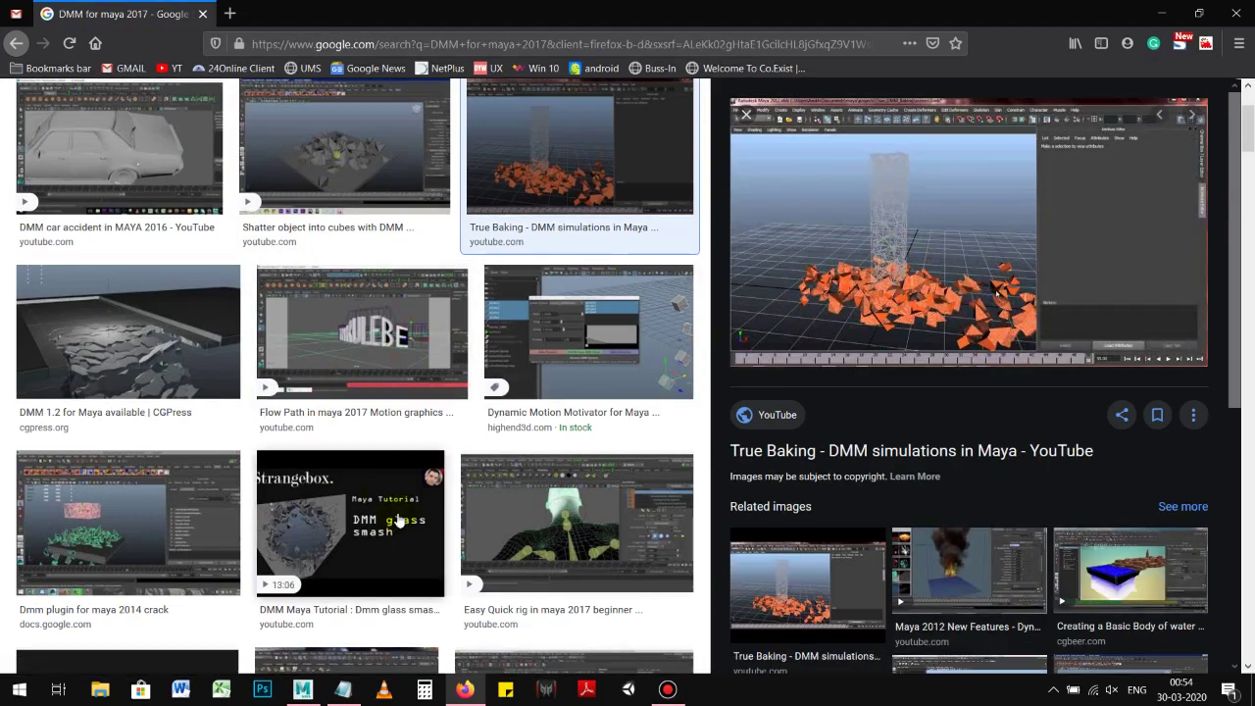
click(135, 326)
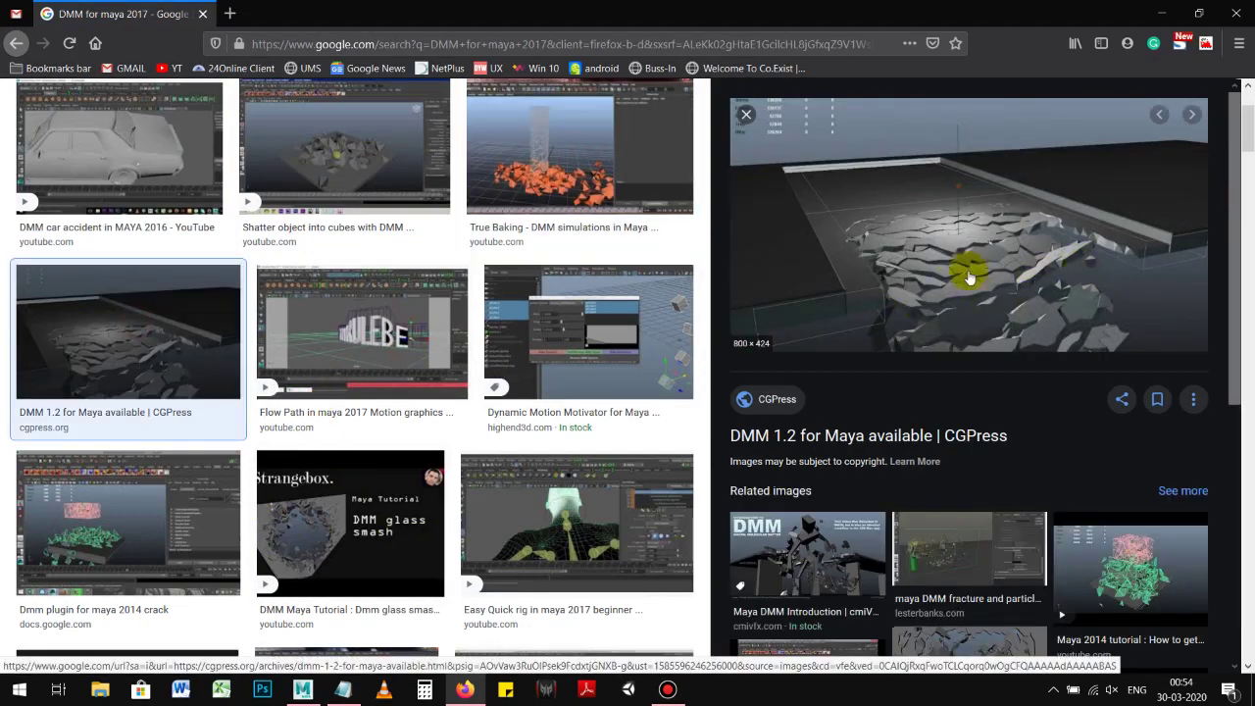
scroll(182, 448, down, 2)
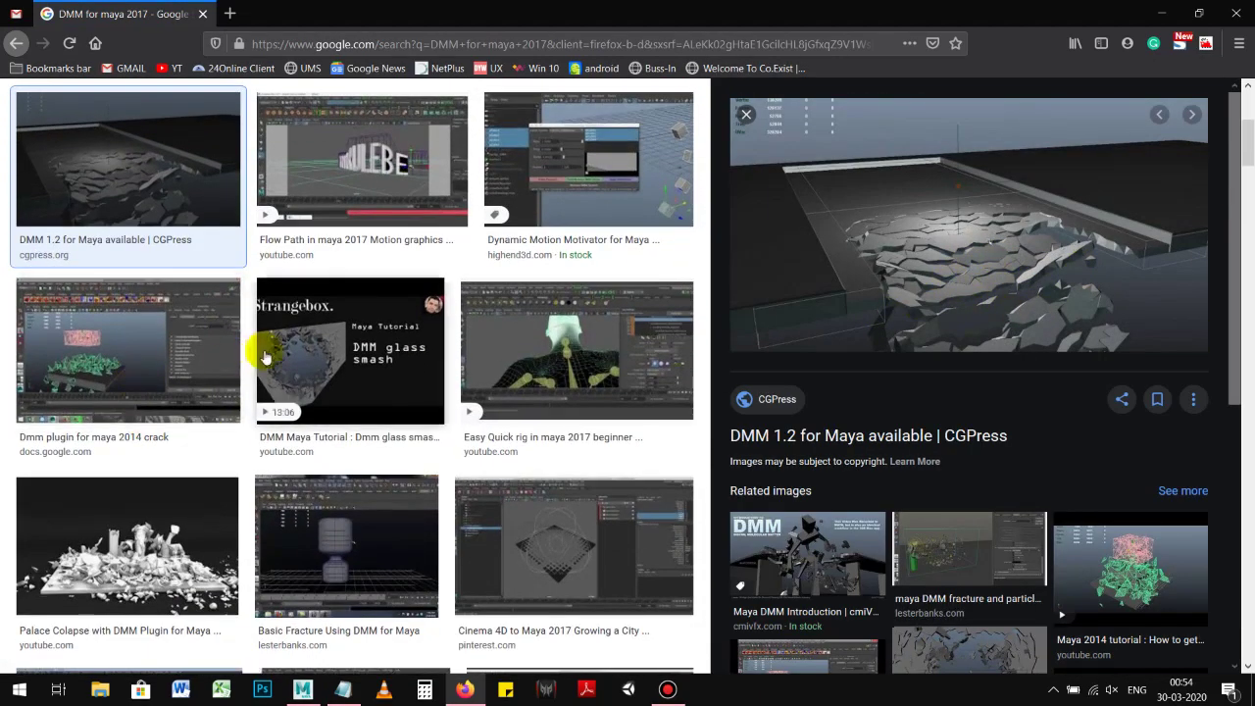
click(174, 350)
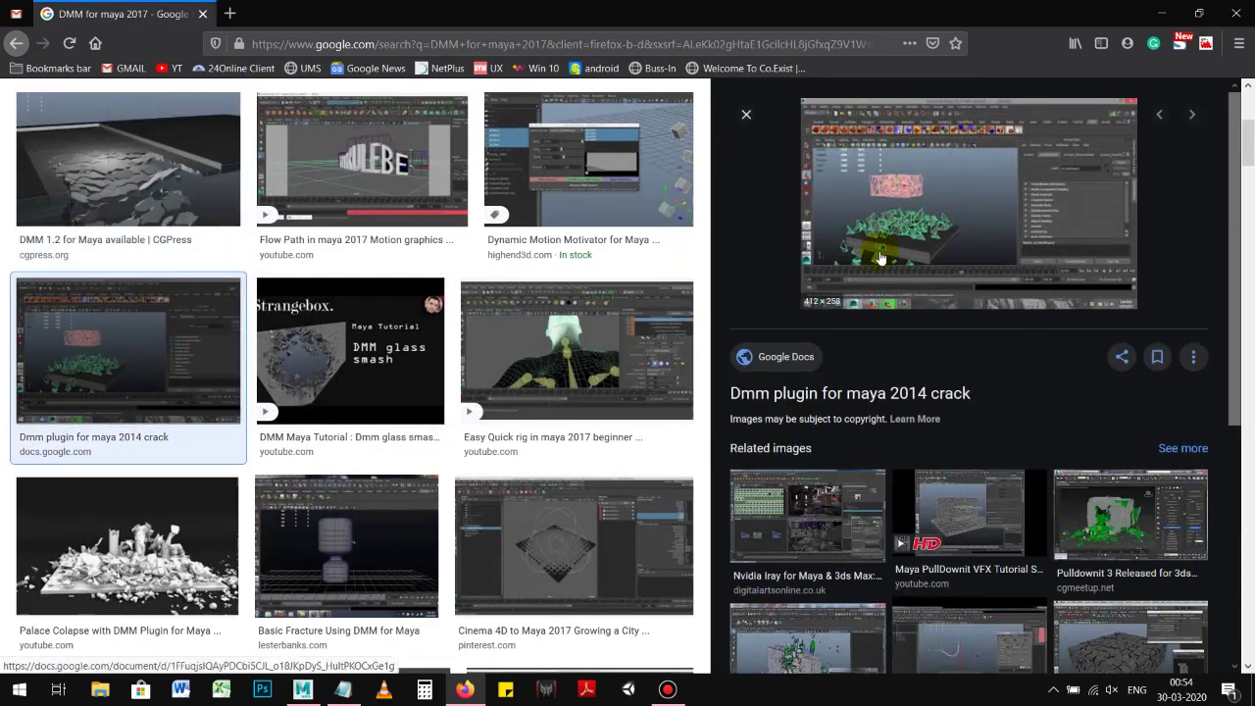
scroll(410, 537, down, 2)
scroll(410, 536, down, 2)
click(127, 284)
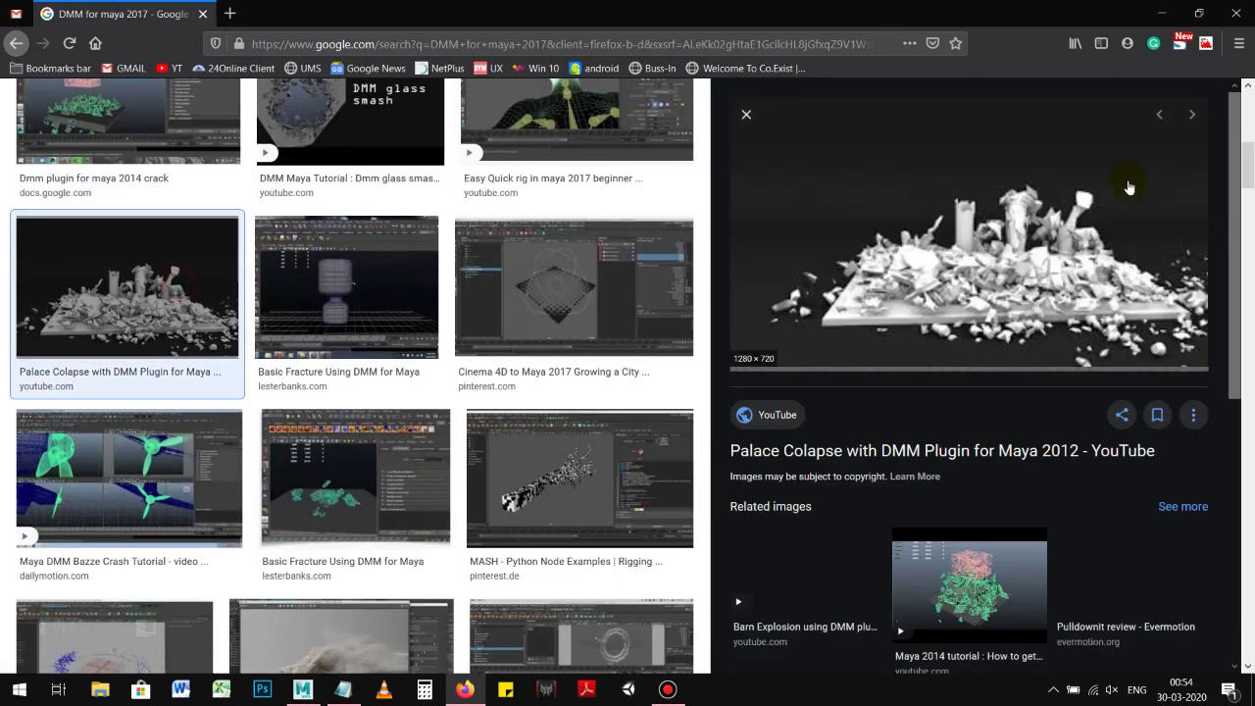
click(996, 247)
scroll(400, 392, up, 5)
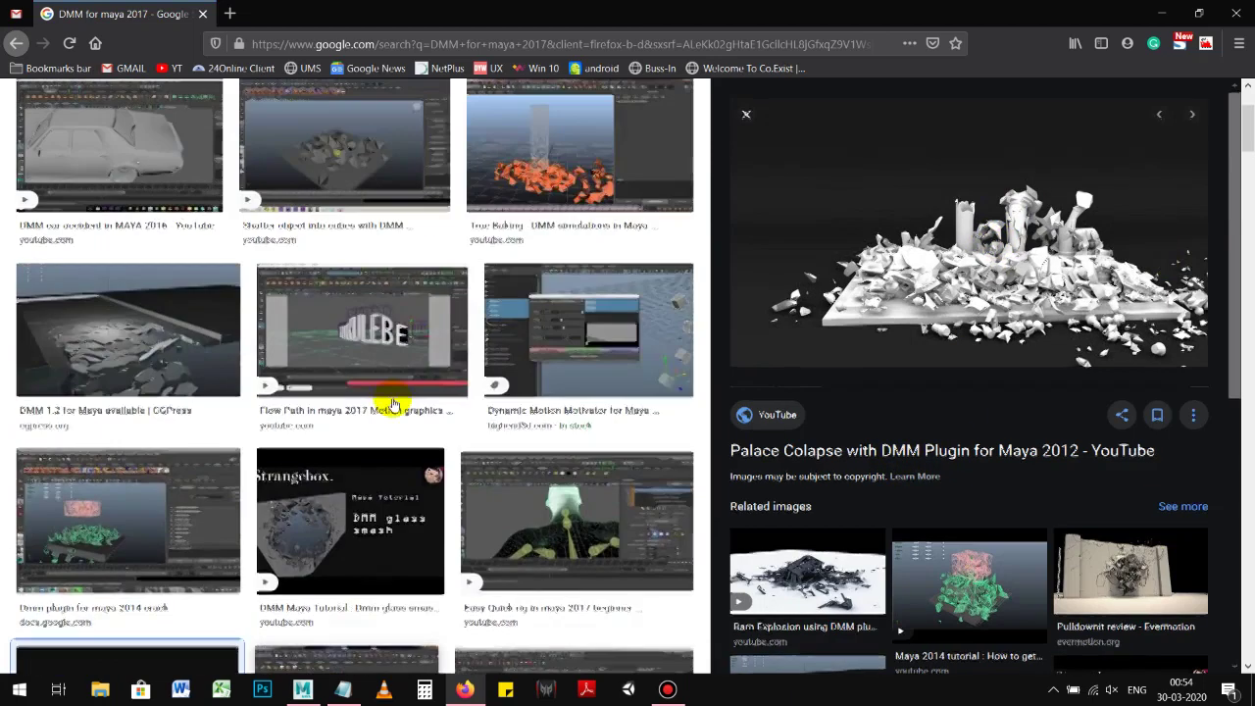
scroll(400, 409, up, 5)
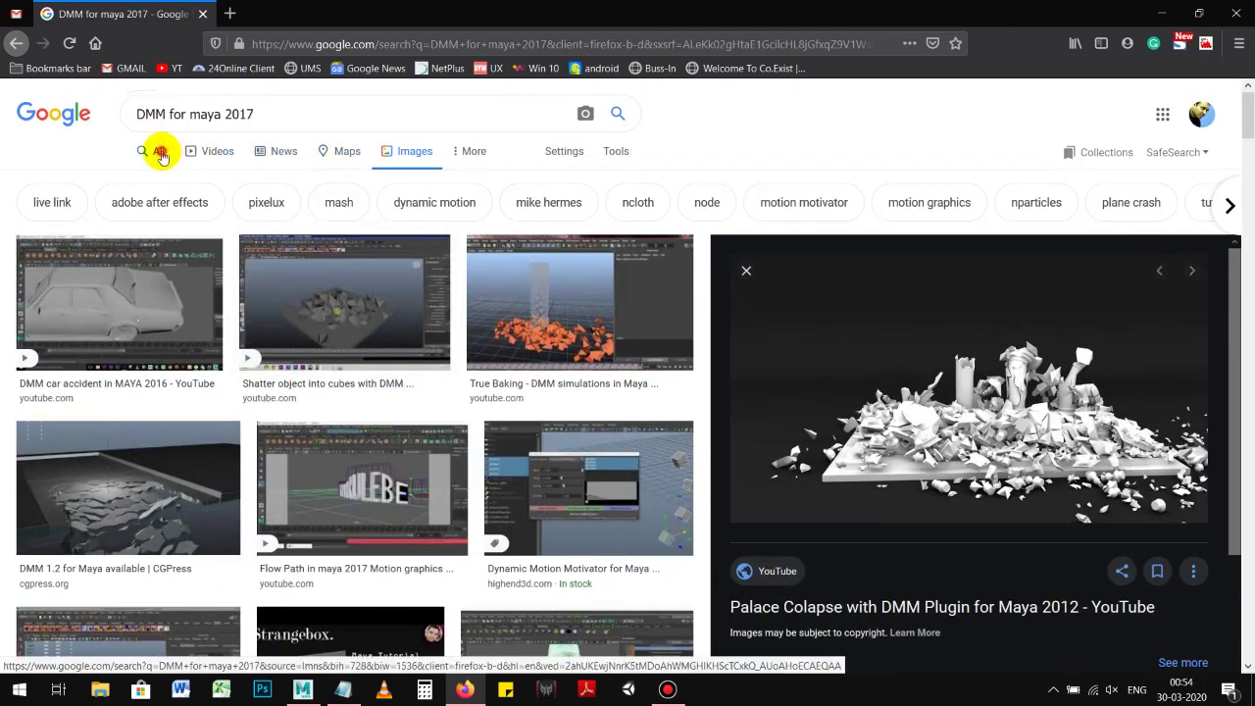
click(161, 155)
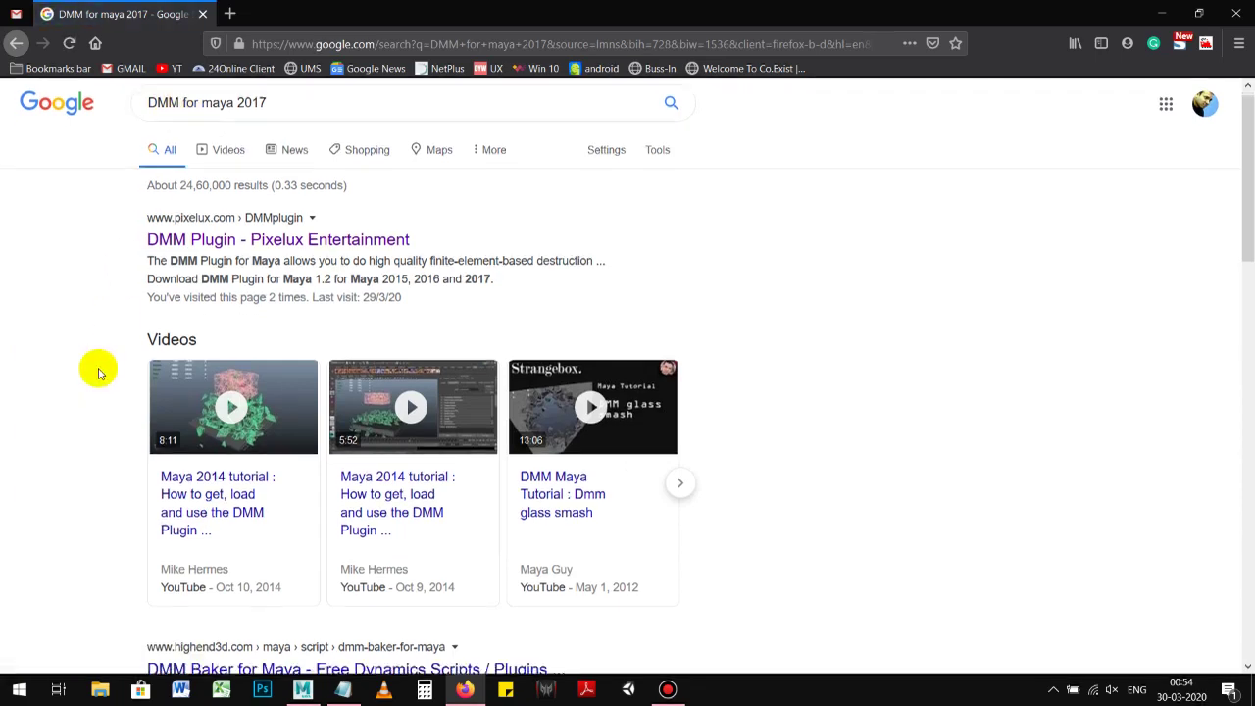
Replace the Google query with 'dmm plugin' using the earlier search suggestion
scroll(98, 373, down, 3)
scroll(95, 373, up, 3)
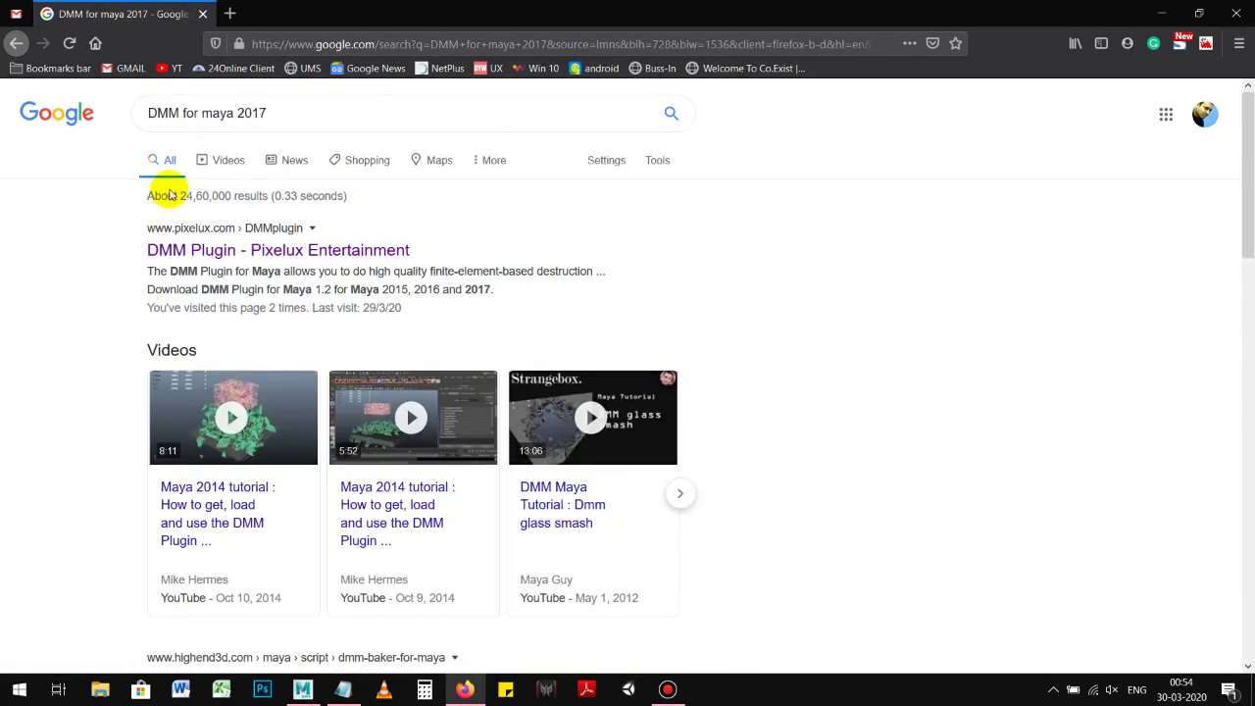
drag(184, 112, 341, 103)
key(BackSpace)
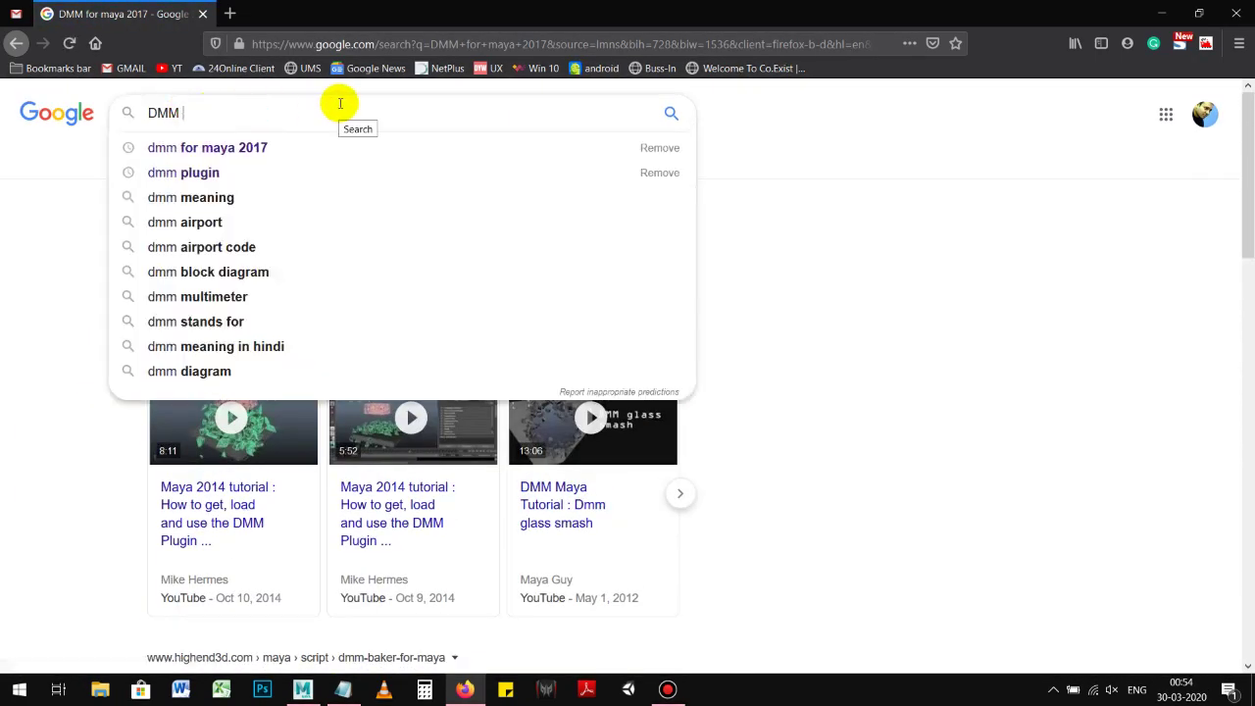
key(Down)
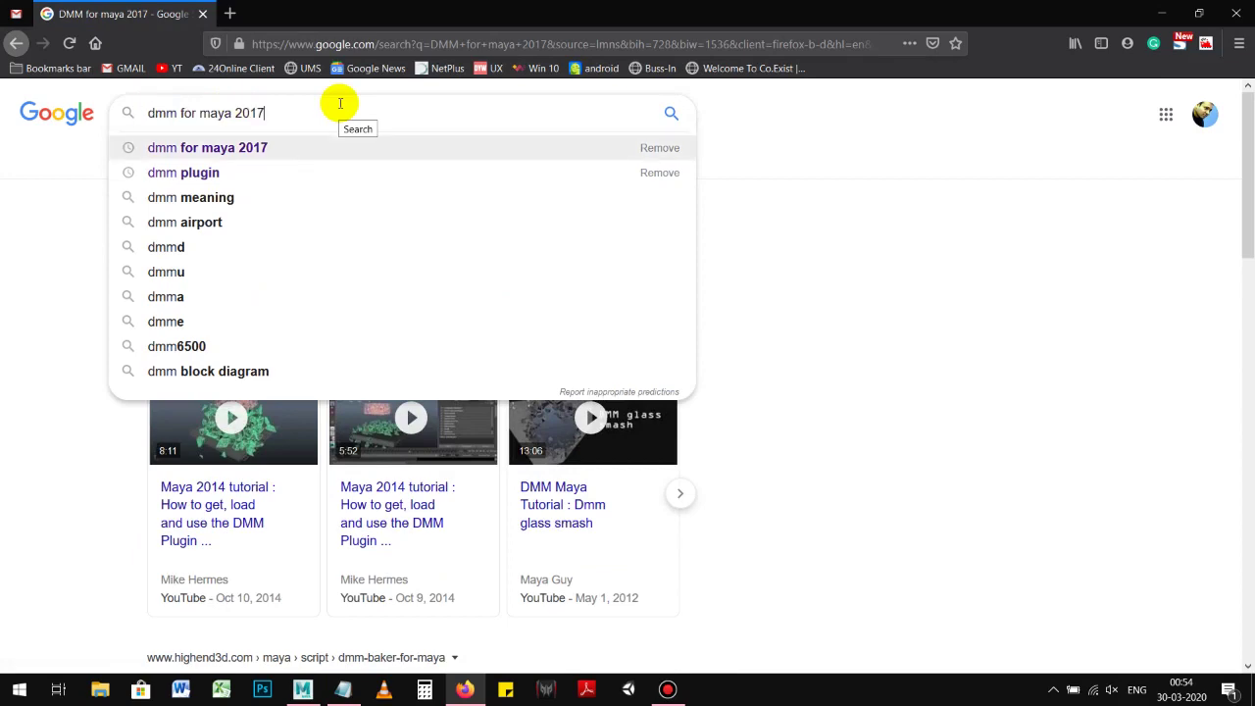
key(Down)
key(Return)
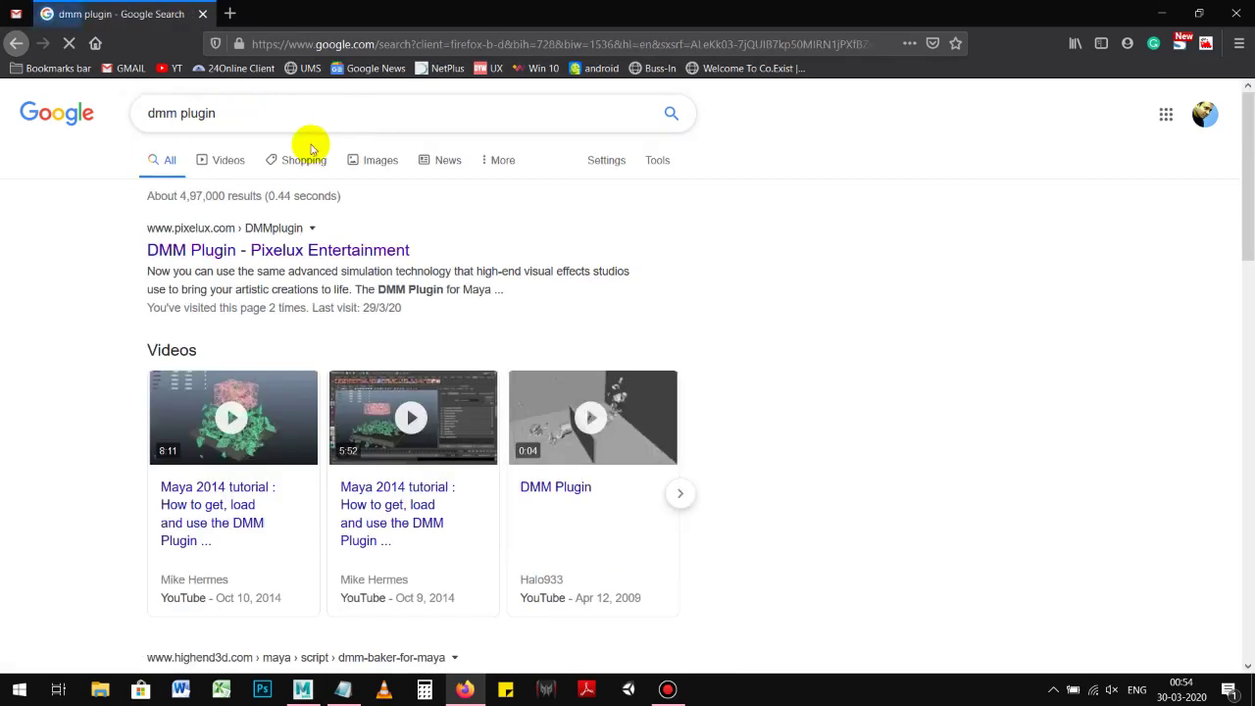
Skim the dmm plugin results down to the Wikipedia entry, then return to the DMM steps notes
scroll(174, 461, down, 2)
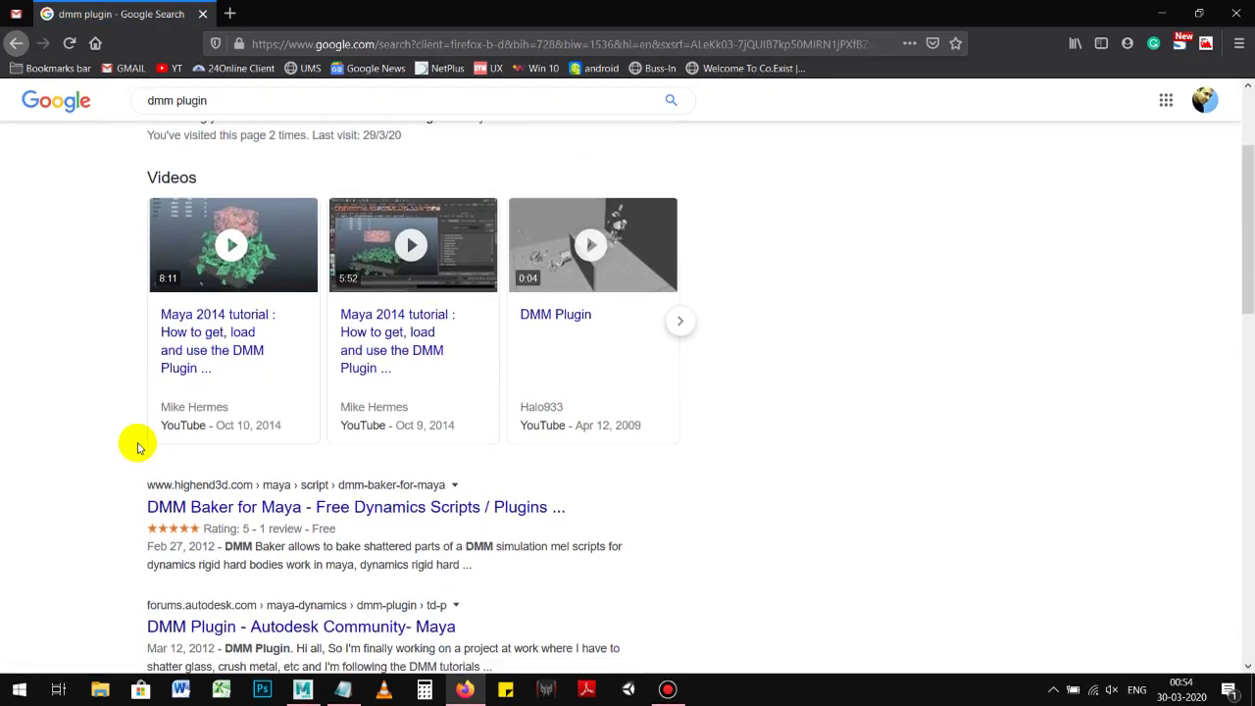
scroll(137, 448, down, 3)
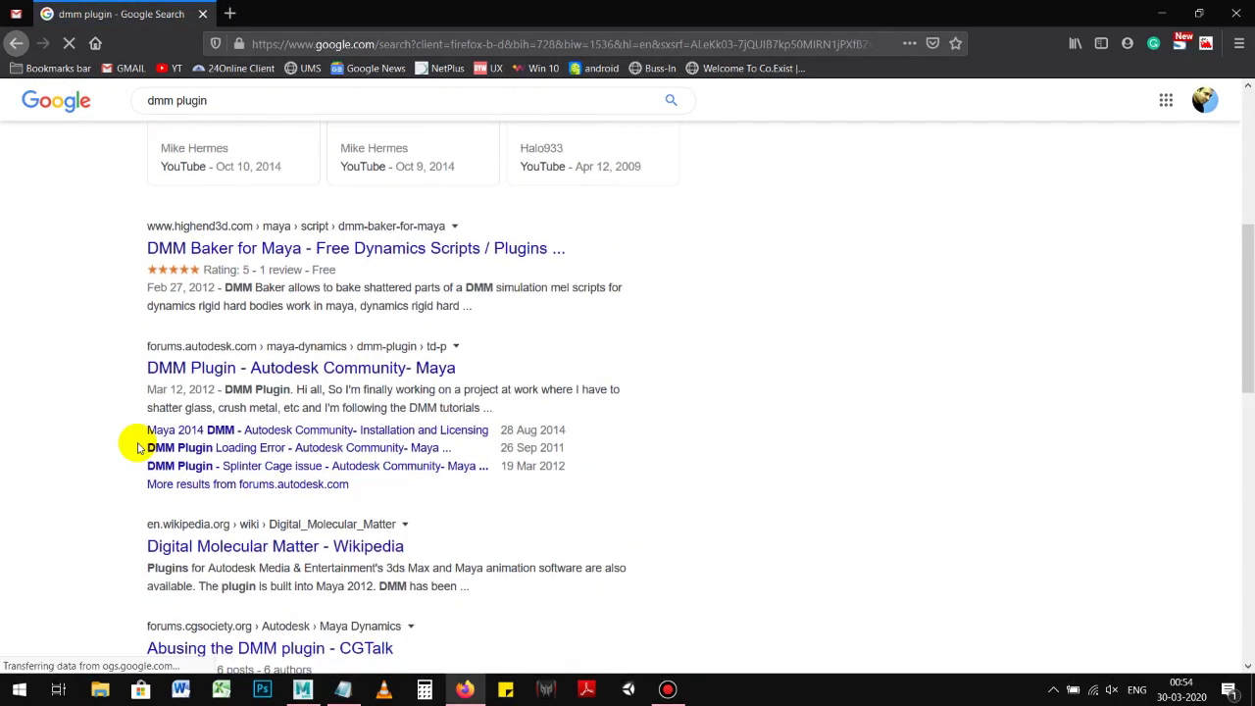
scroll(137, 448, down, 2)
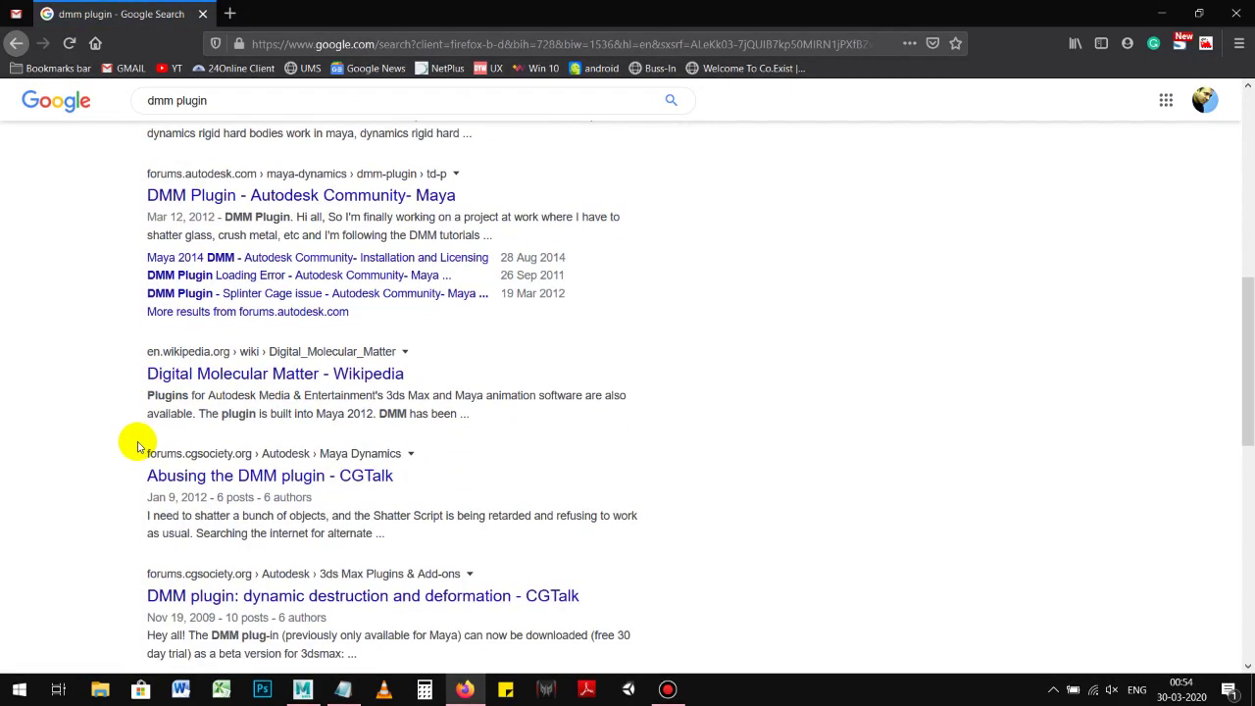
mouse_move(143, 374)
mouse_down()
mouse_move(310, 390)
mouse_move(239, 388)
mouse_up()
click(91, 390)
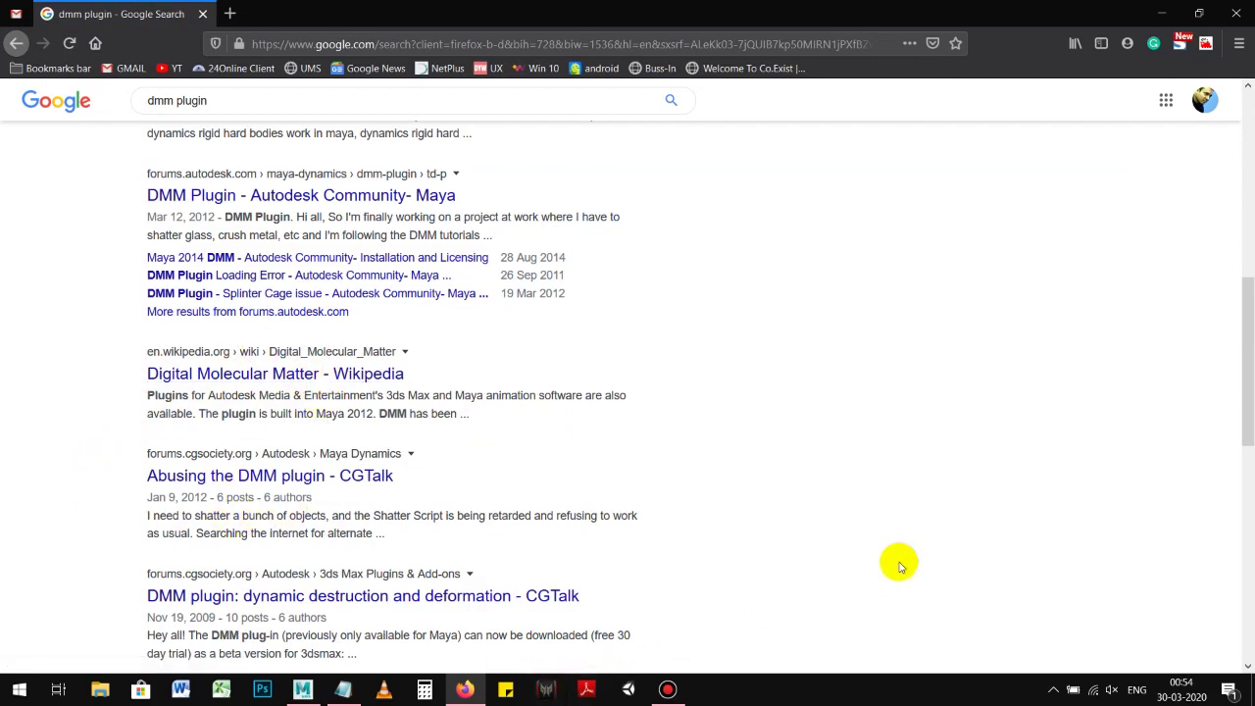
click(345, 691)
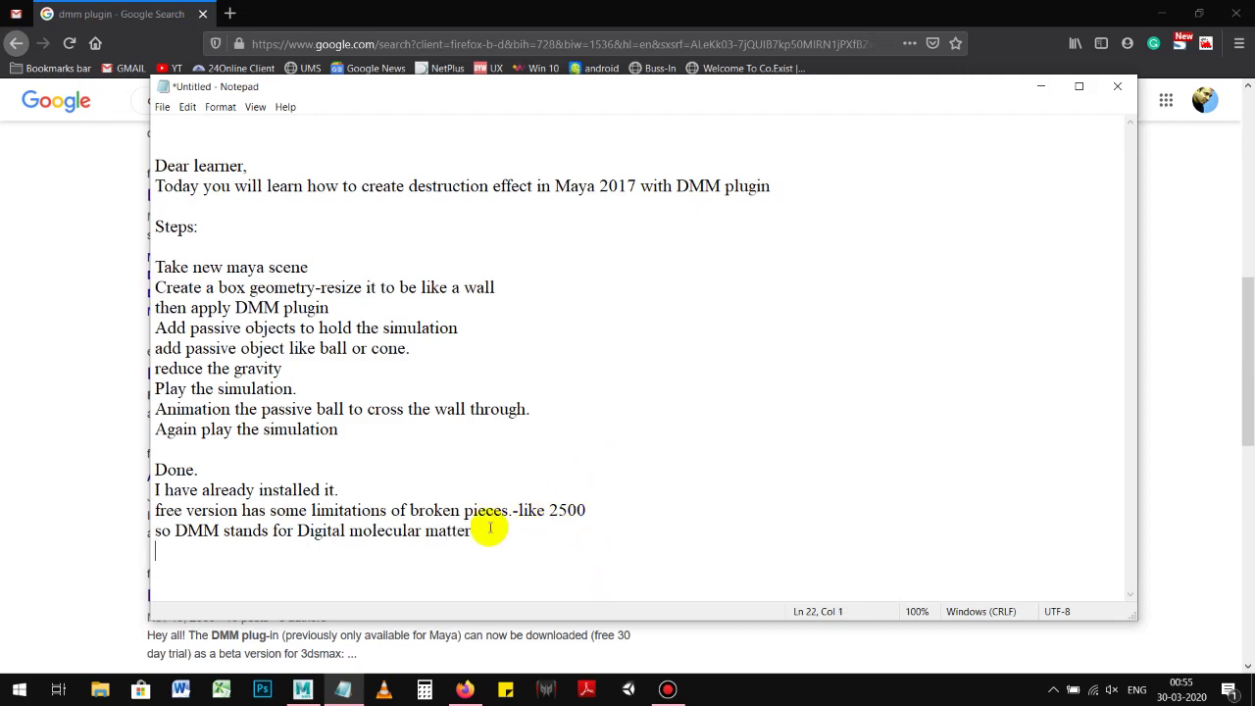
Minimize Firefox and bring Maya's empty untitled scene to the front, orbiting the grid
click(77, 355)
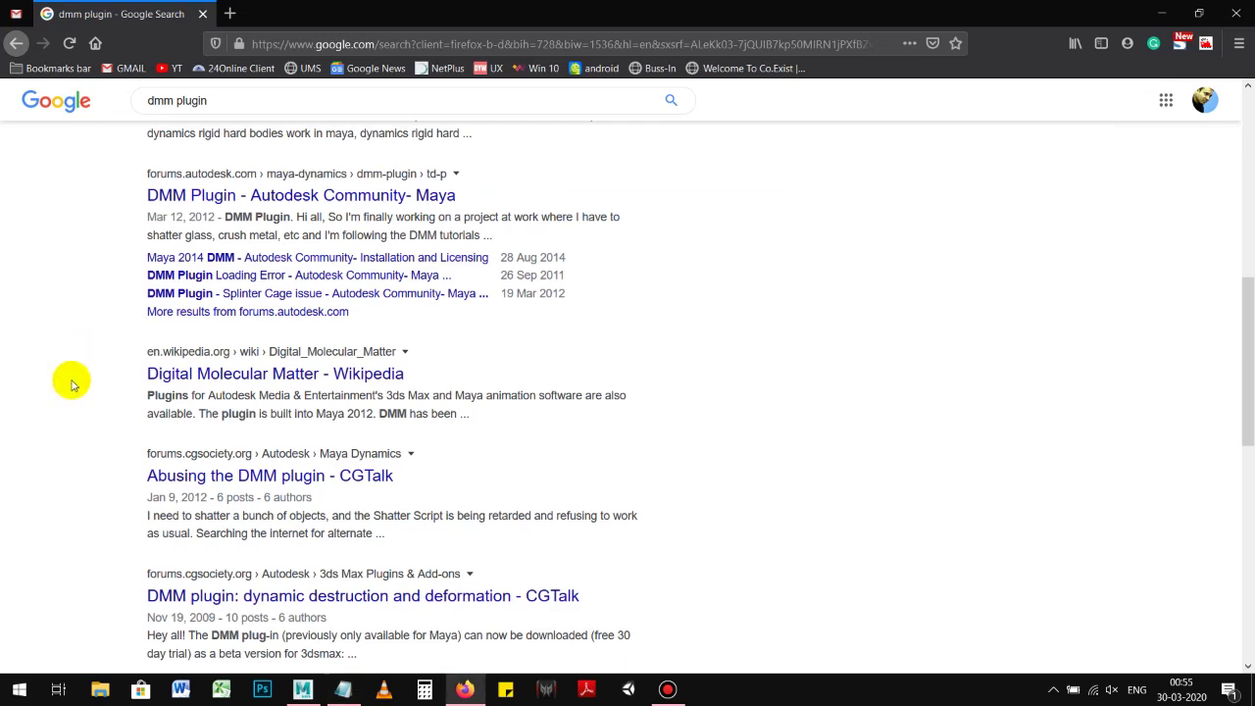
scroll(142, 371, up, 10)
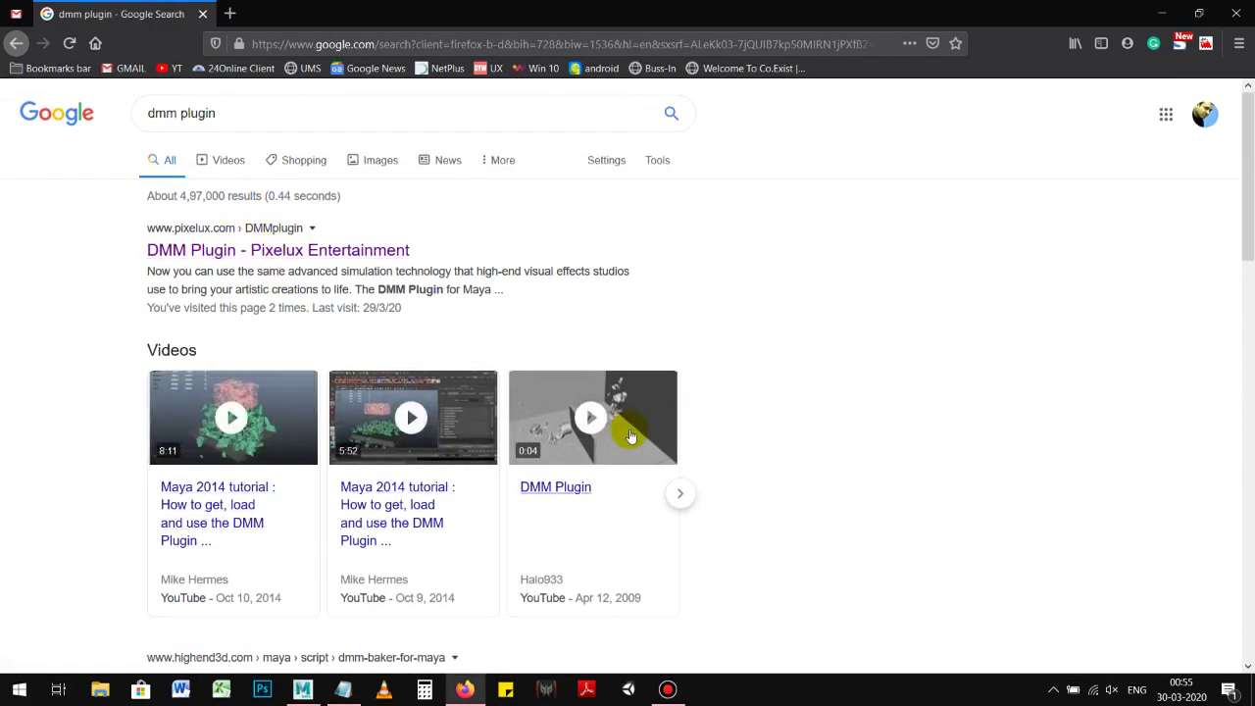
click(1160, 13)
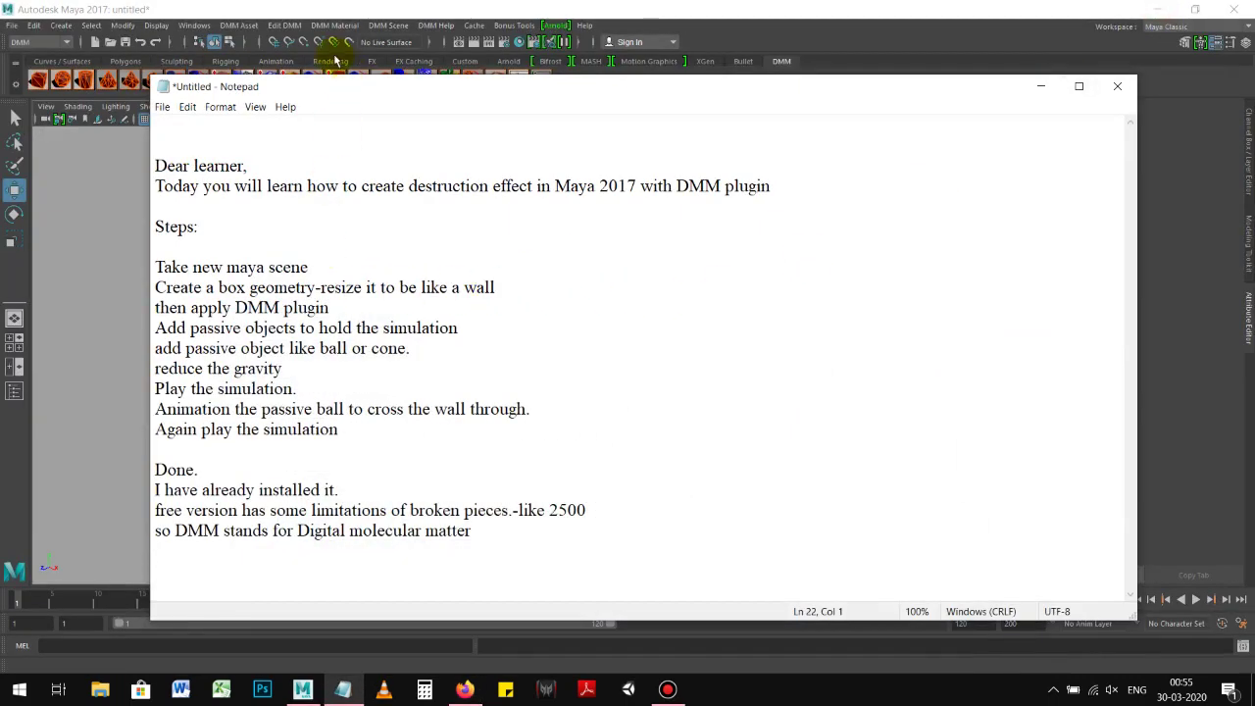
click(299, 9)
alt+drag(507, 311, 406, 314)
mouse_move(506, 351)
alt+mouse_down()
mouse_move(426, 358)
mouse_move(421, 343)
mouse_move(460, 342)
mouse_move(426, 325)
mouse_move(266, 133)
alt+mouse_up()
Add a polygon cube and scale it to 24 × 24 × 1 as a flat wall panel
click(126, 62)
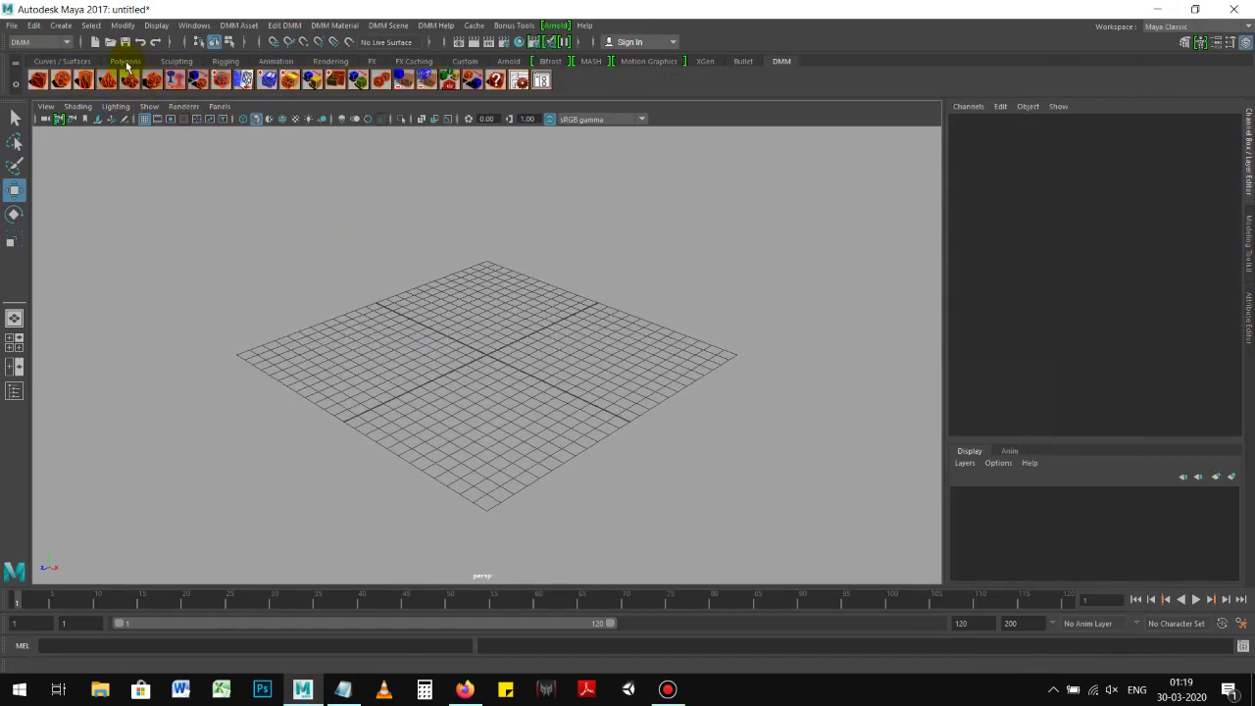
click(126, 62)
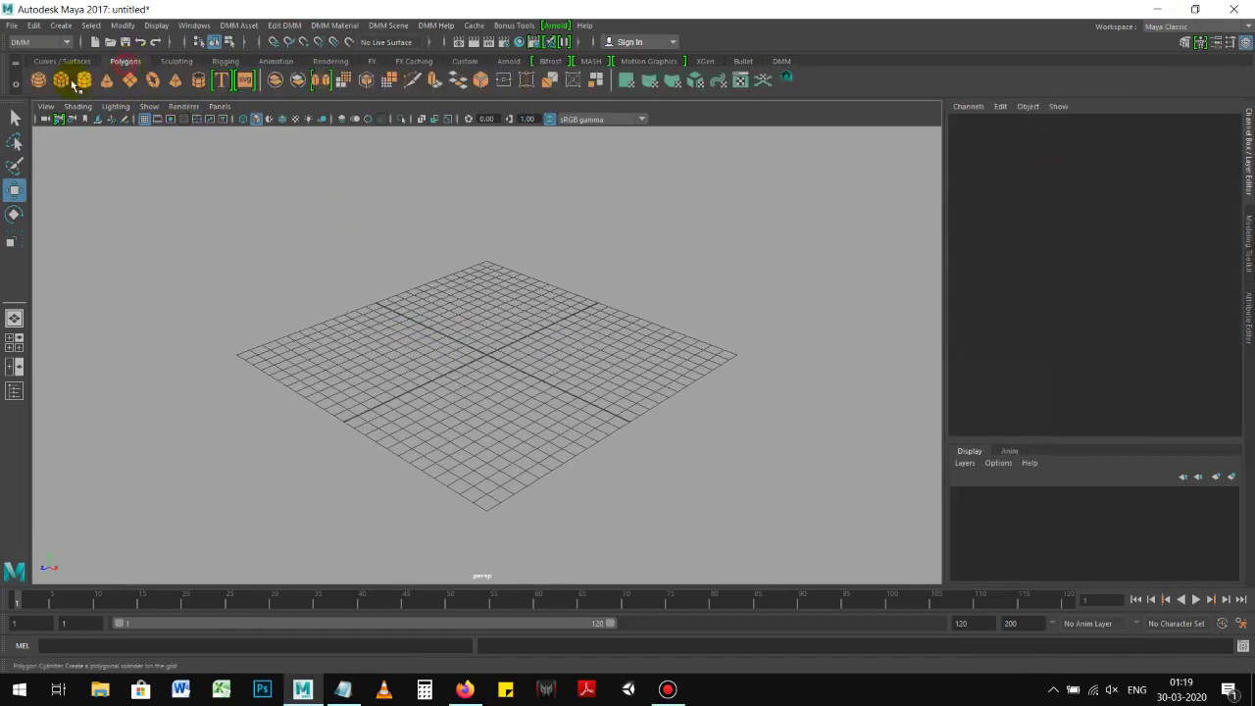
scroll(505, 322, down, 2)
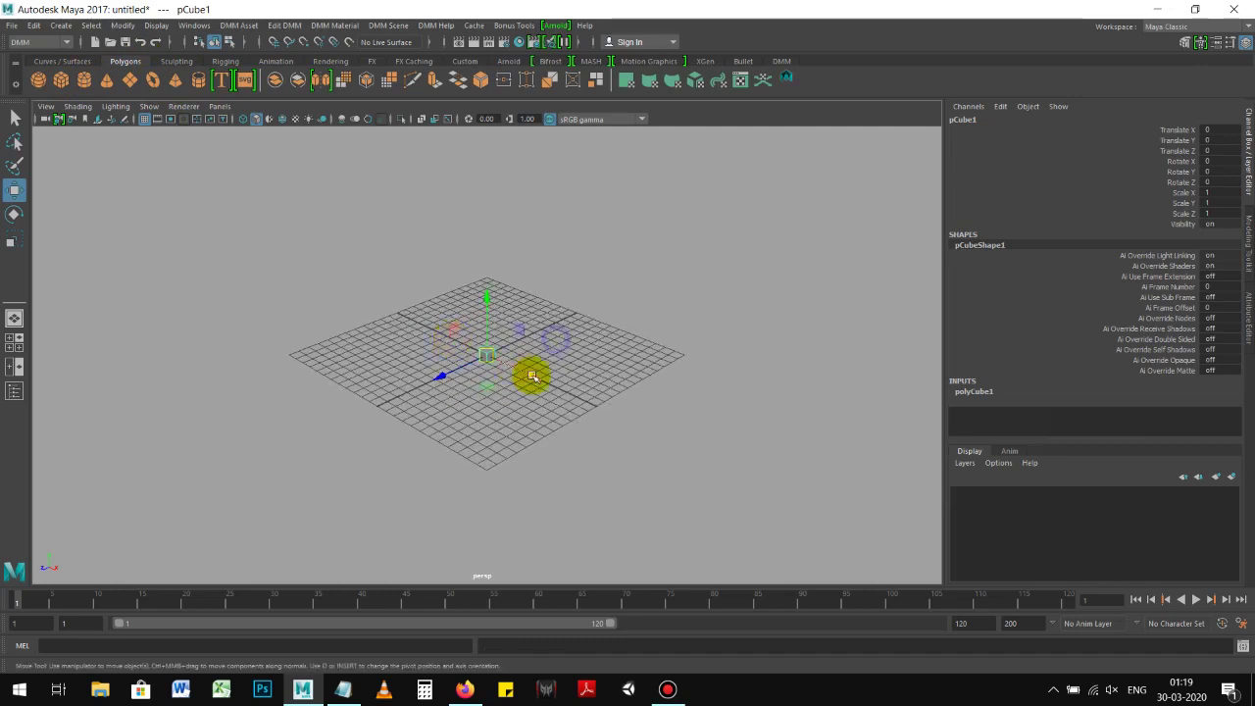
key(r)
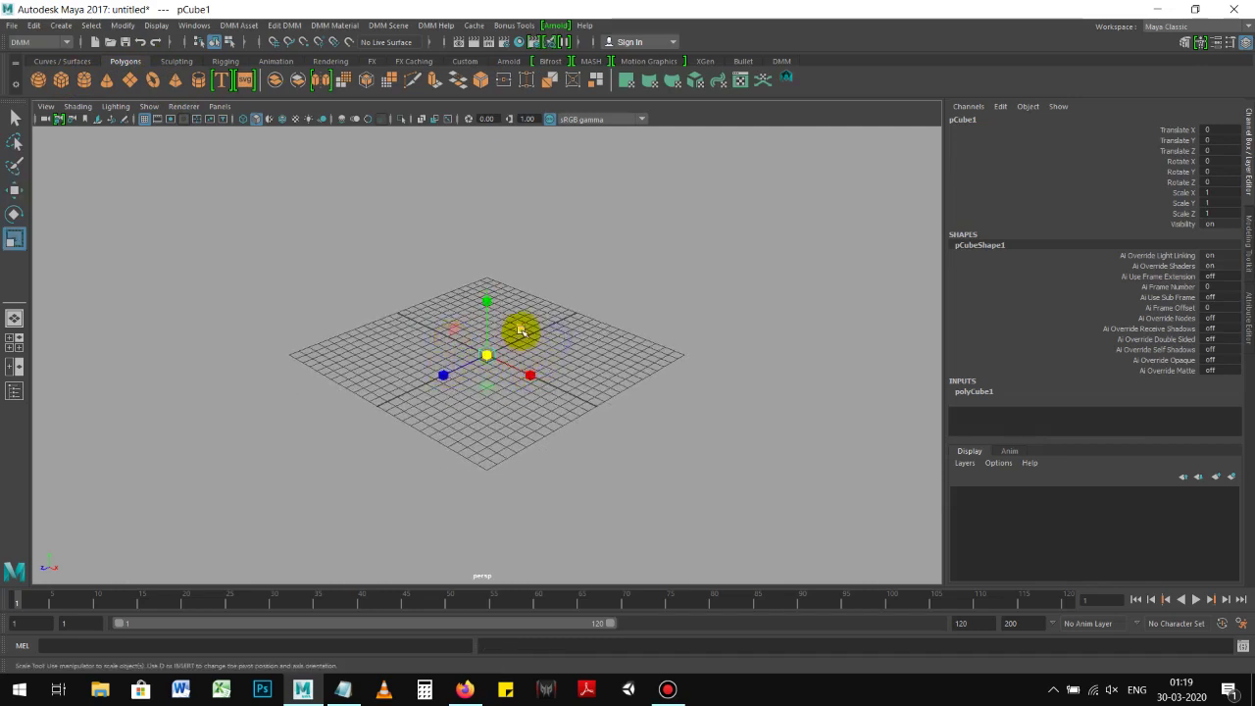
mouse_move(485, 355)
mouse_down()
mouse_move(1046, 288)
mouse_move(1213, 286)
mouse_up()
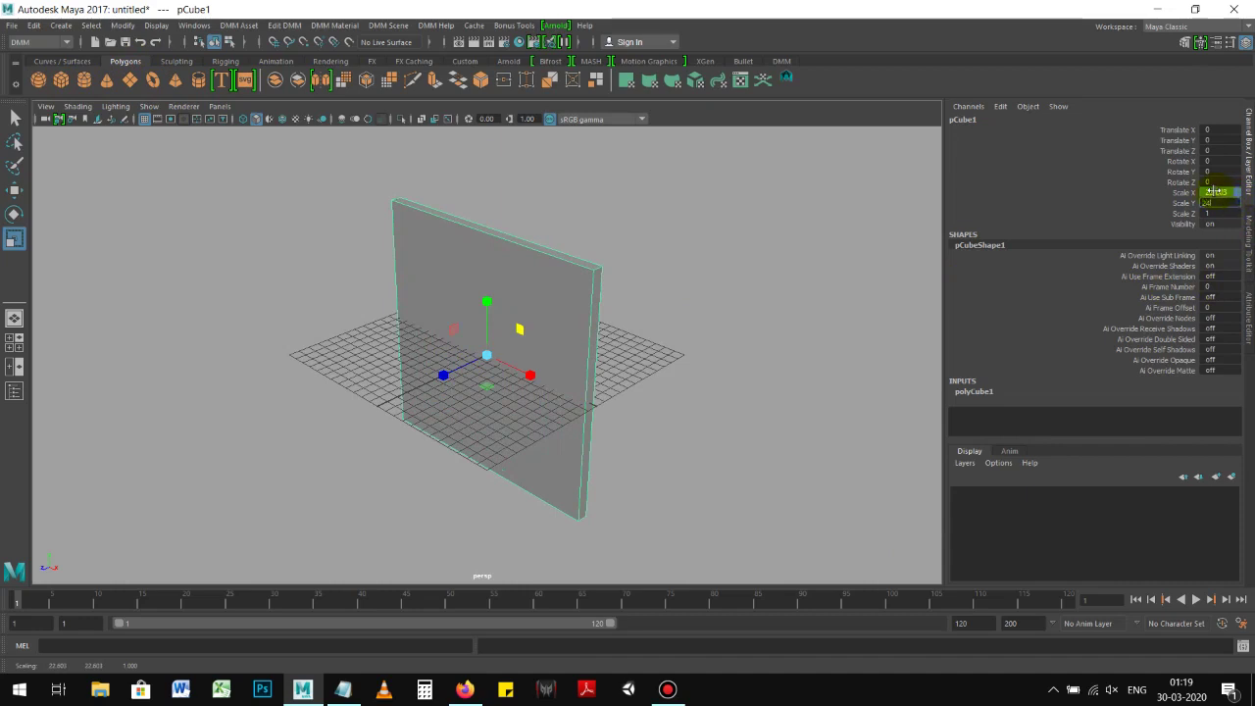
key(Return)
click(722, 368)
Convert the wall panel into a DMM object with auto mesh and list the saved viewport layouts
click(510, 310)
mouse_move(344, 317)
alt+mouse_down()
mouse_move(446, 311)
mouse_move(384, 301)
alt+mouse_up()
key(w)
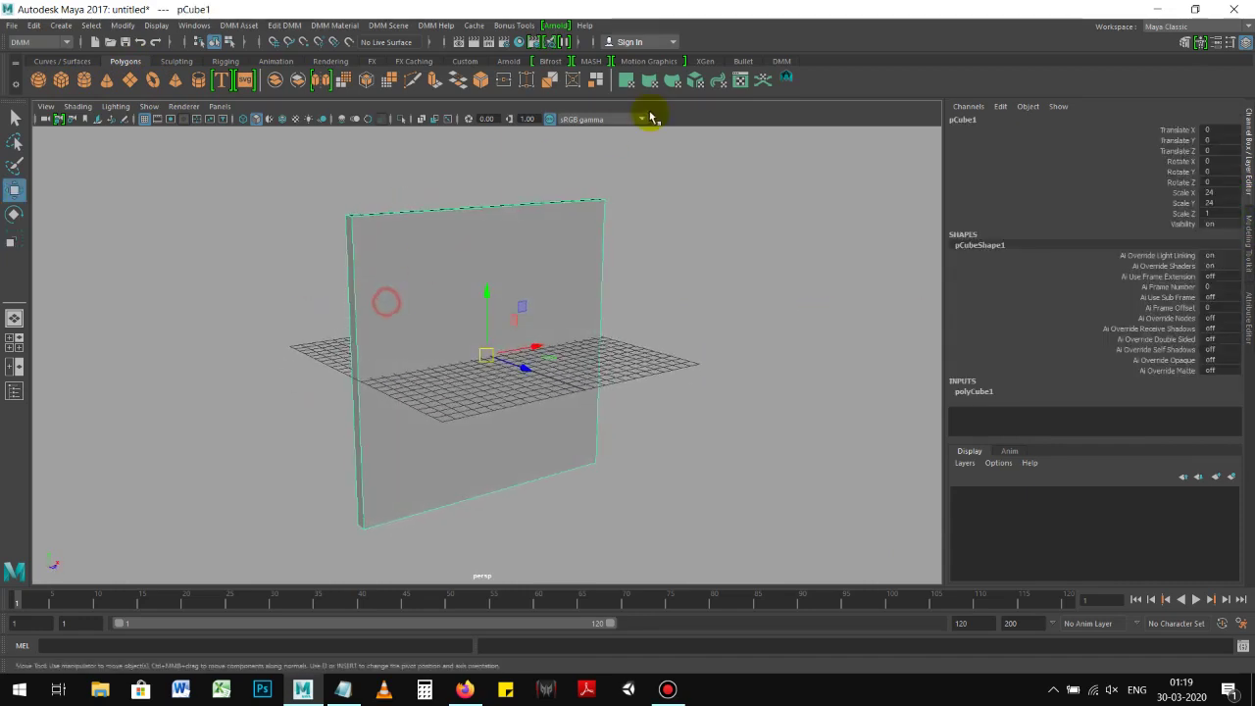
click(782, 60)
alt+right_drag(216, 236, 227, 233)
click(200, 80)
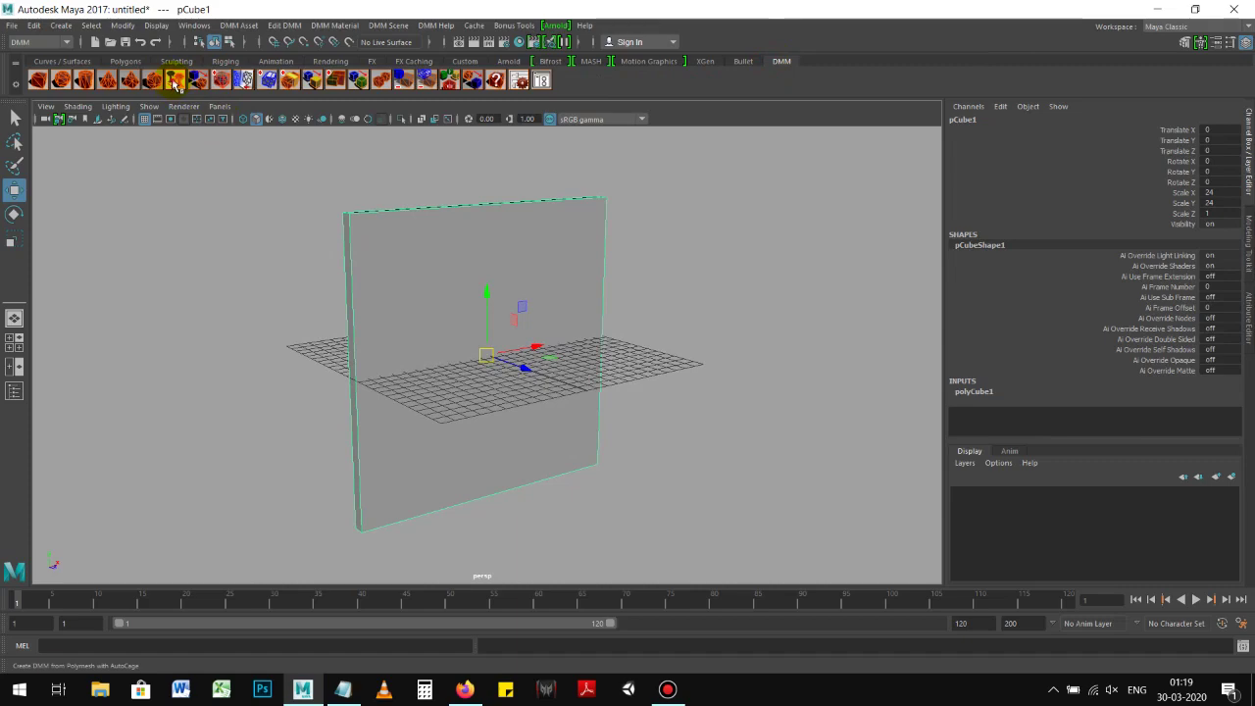
click(175, 82)
mouse_move(440, 261)
alt+mouse_down()
mouse_move(378, 269)
mouse_move(419, 301)
mouse_move(409, 285)
alt+mouse_up()
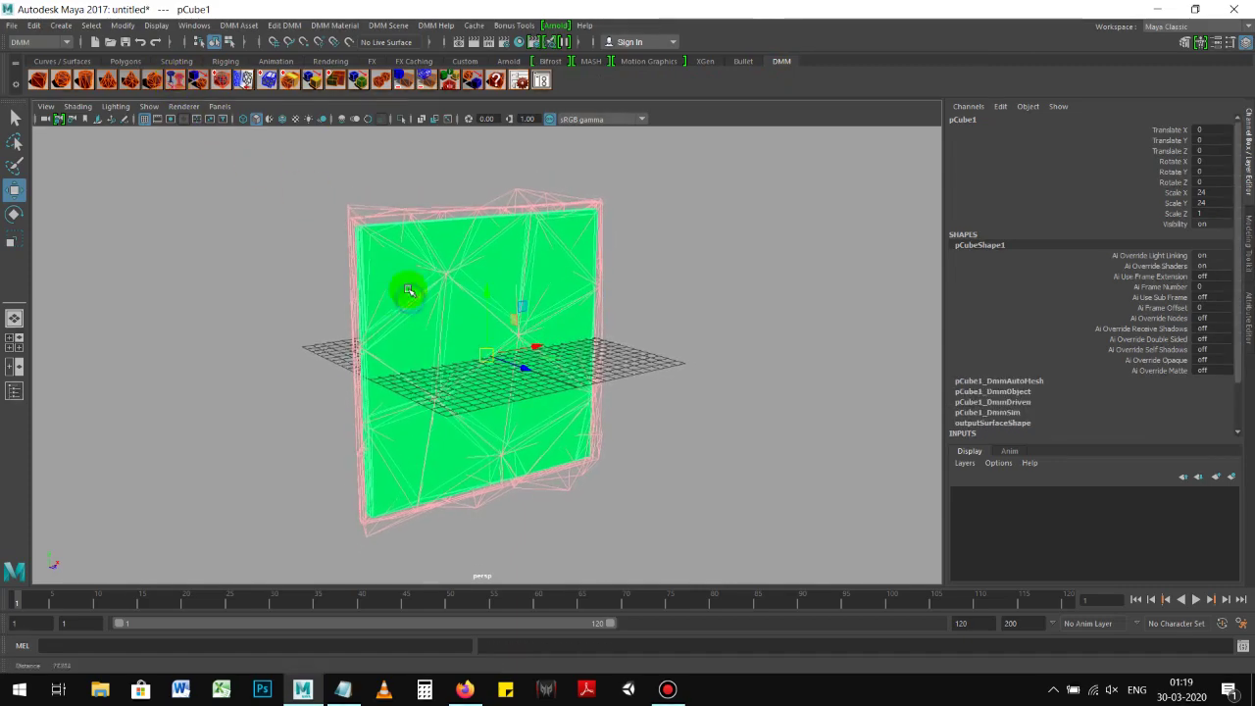
click(219, 106)
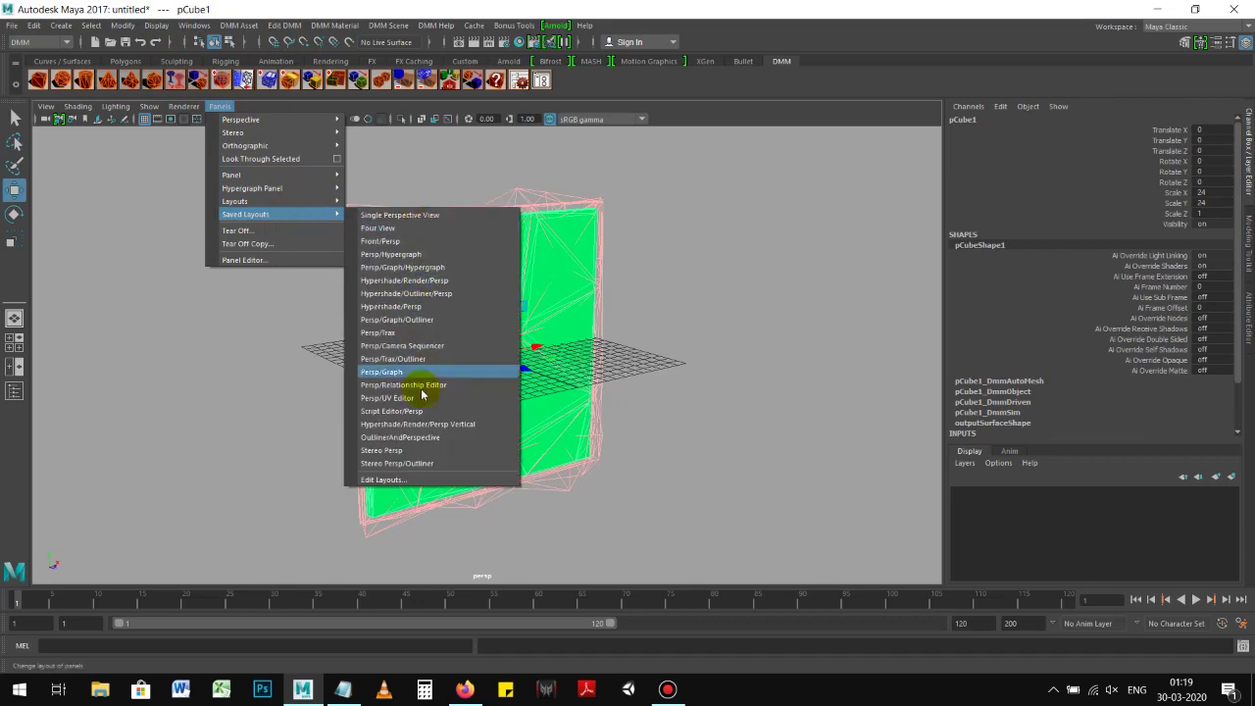
Switch to the Outliner/Persp layout, frame the cube, and rename pCube1 to Wall
click(402, 437)
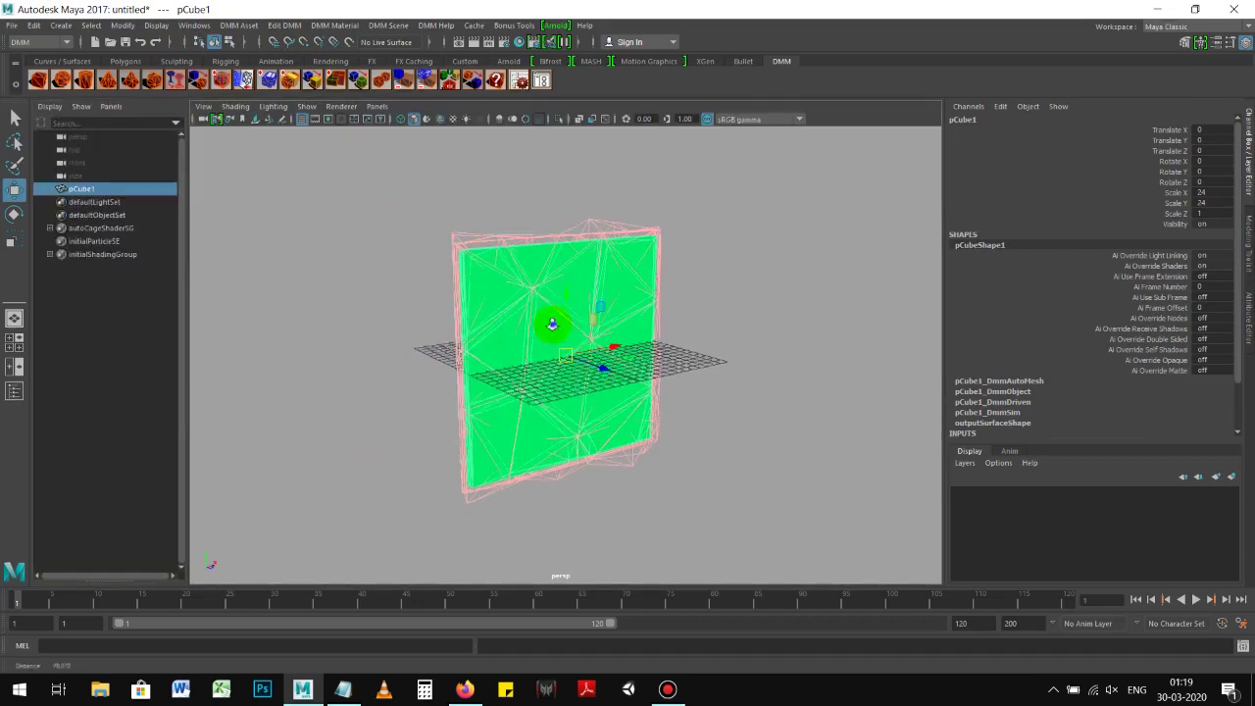
key(f)
double_click(85, 192)
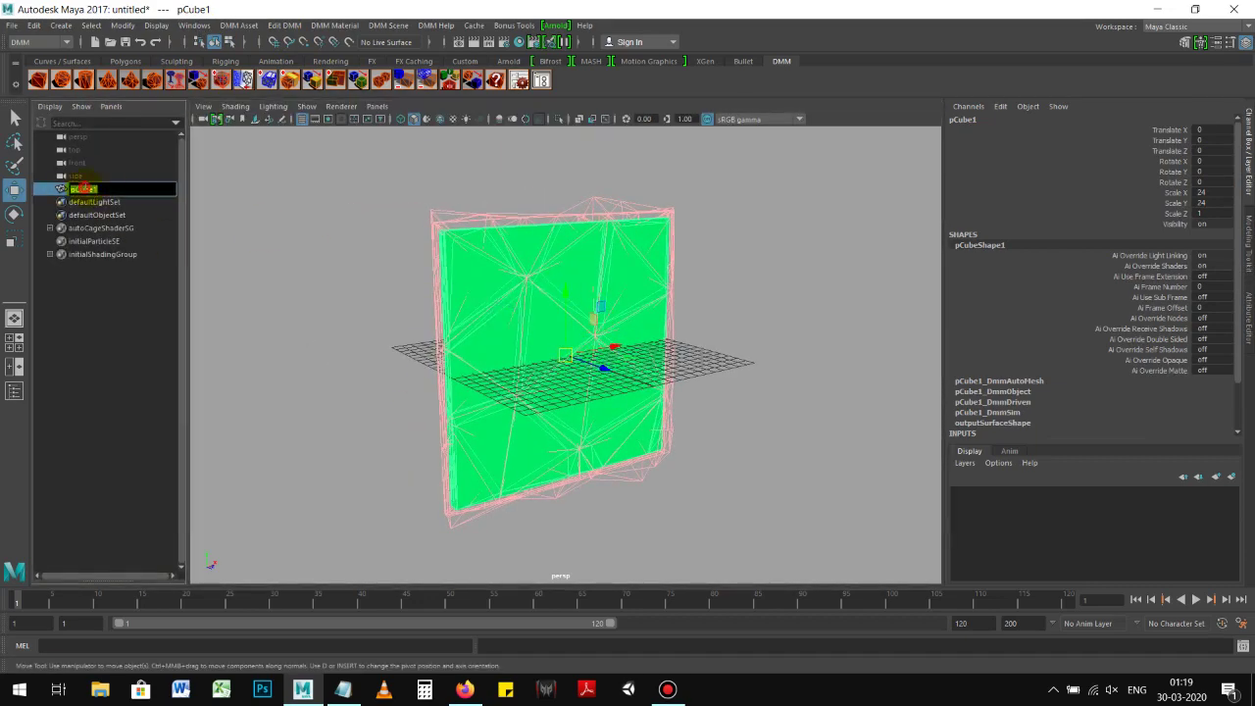
text(Wal)
key(Return)
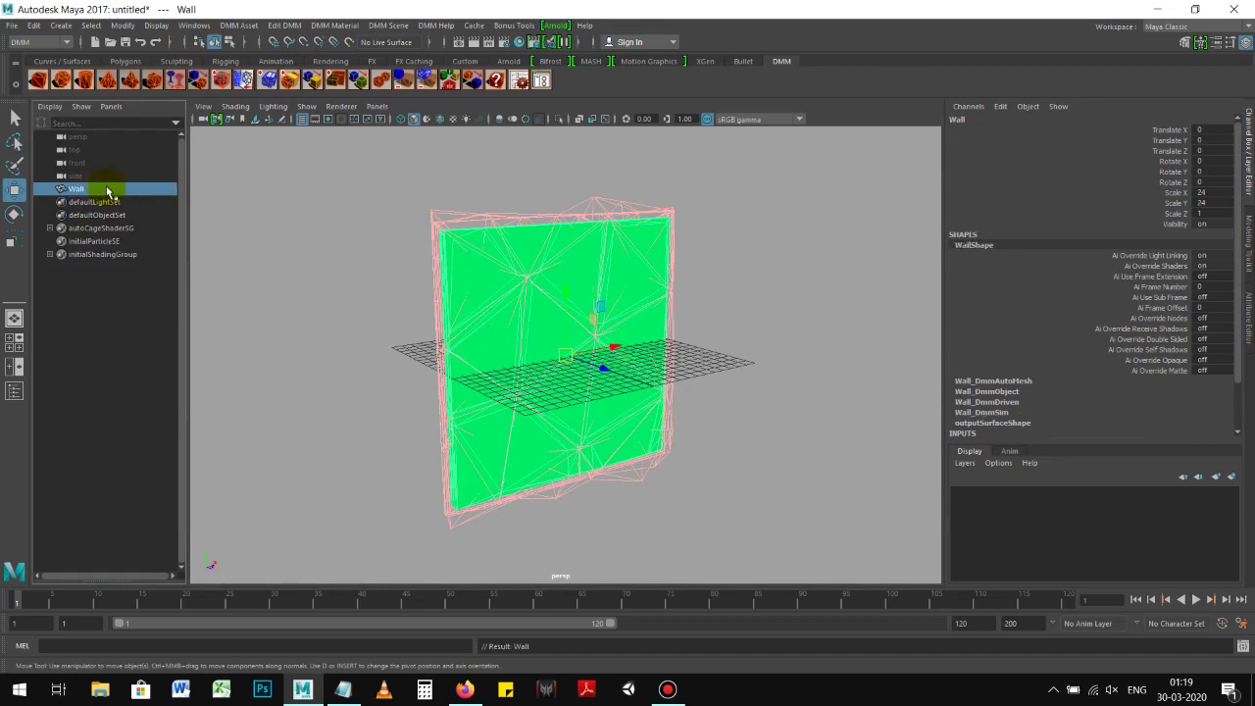
scroll(364, 308, down, 1)
click(73, 201)
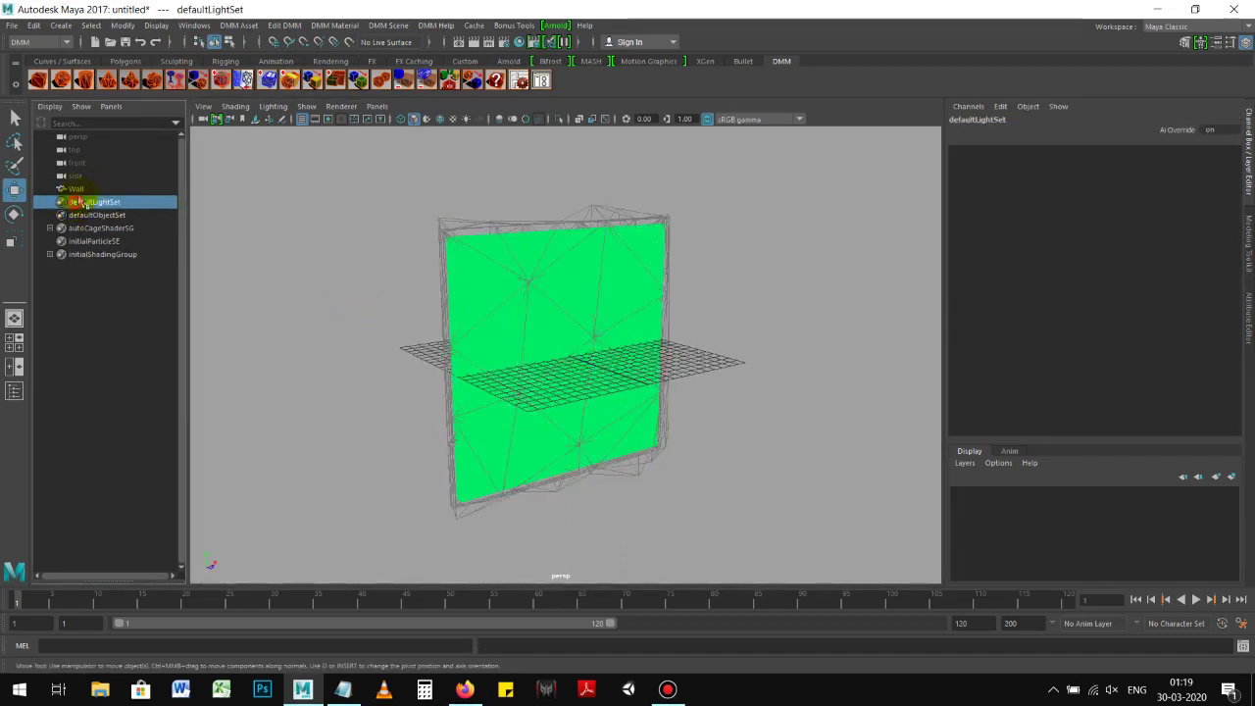
click(138, 189)
alt+drag(334, 213, 331, 213)
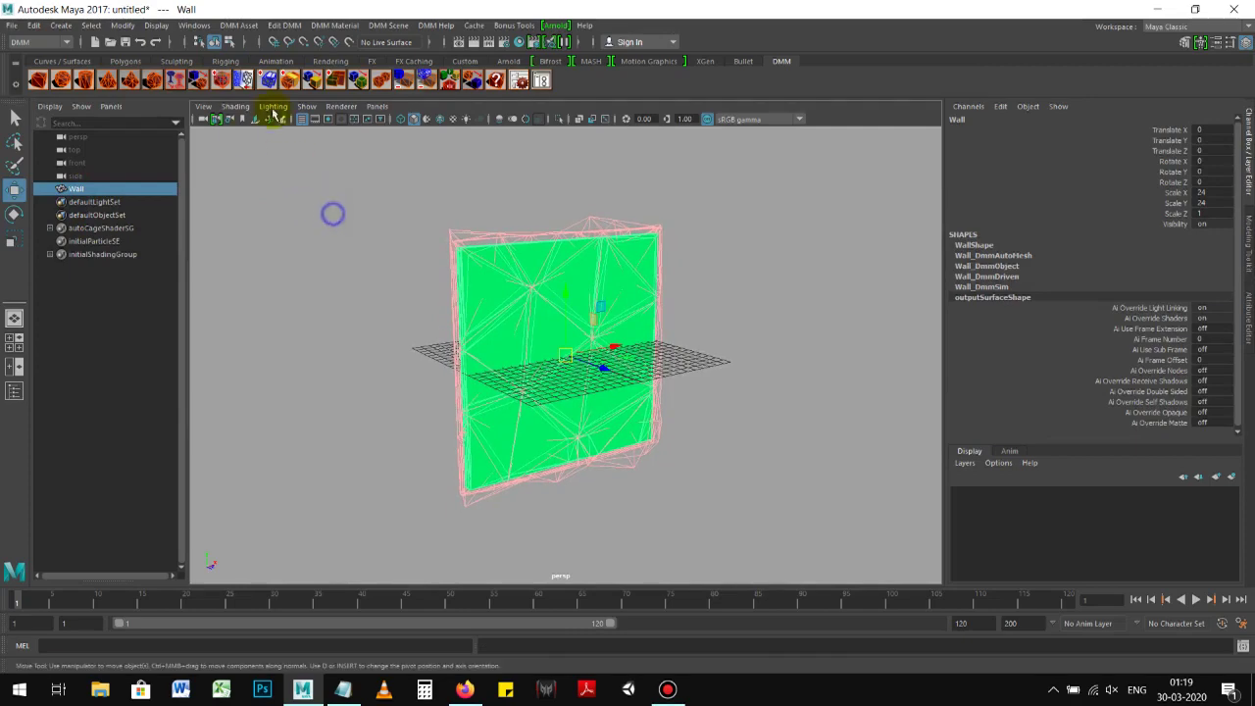
Preview the splinter pattern images and load brickwall.bmp as the Wall's splinter pattern
click(245, 81)
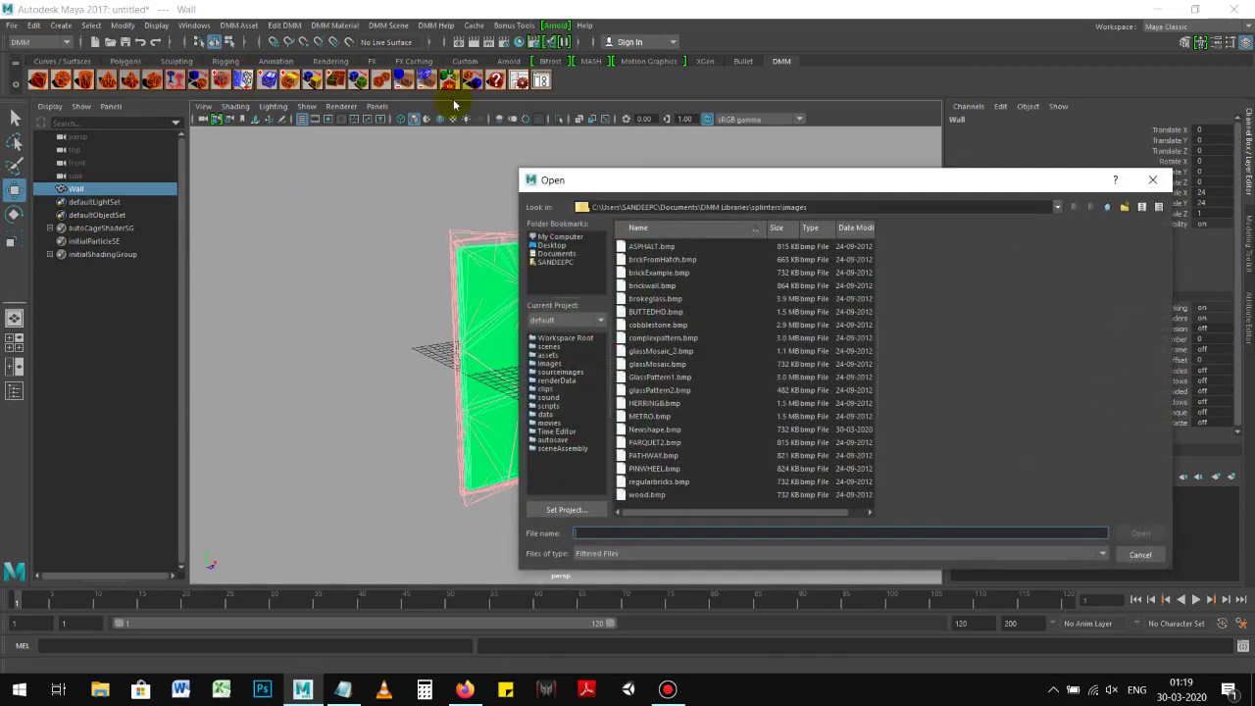
drag(677, 181, 585, 183)
click(569, 275)
click(575, 354)
click(574, 393)
click(578, 341)
click(575, 302)
click(575, 288)
click(577, 314)
click(579, 342)
click(578, 302)
click(578, 290)
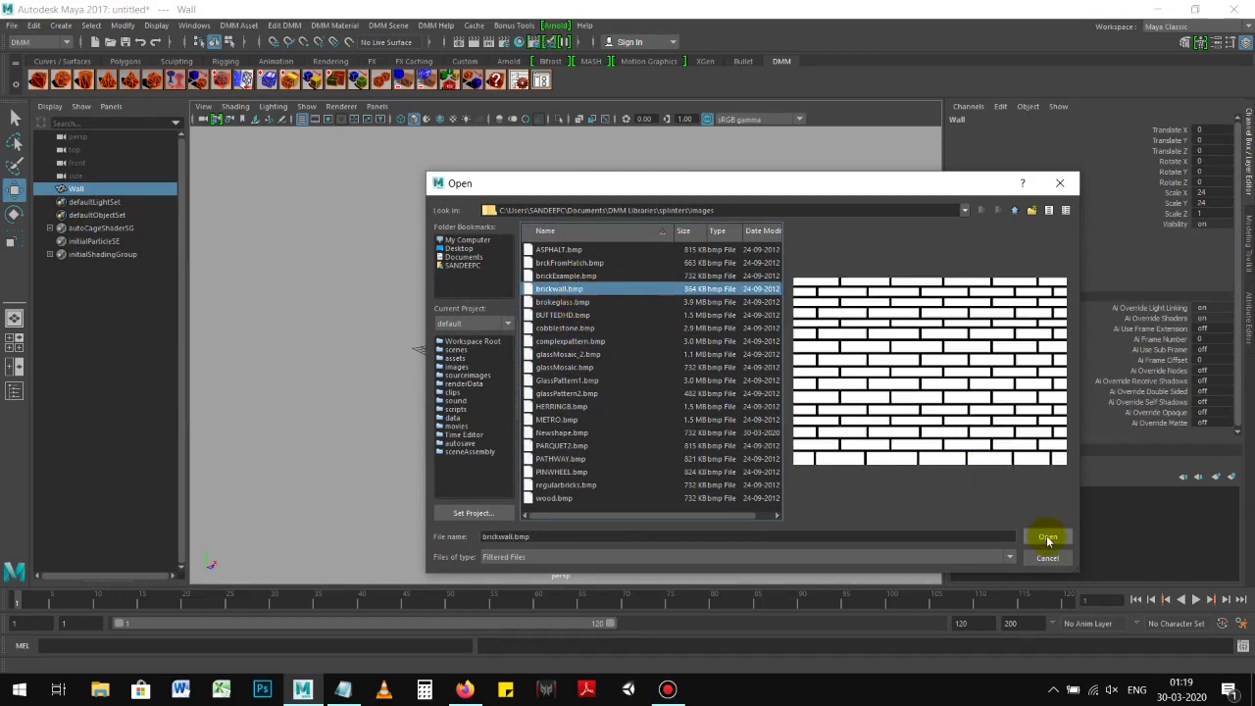
click(578, 340)
click(586, 367)
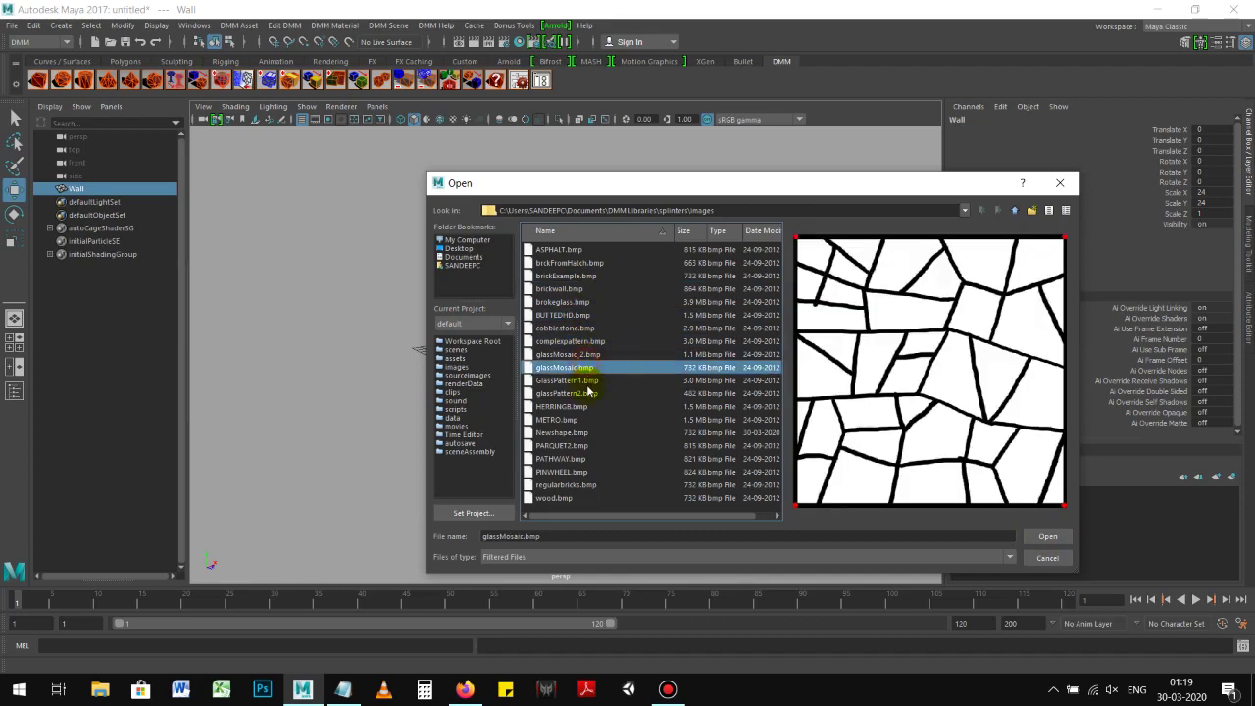
click(588, 381)
click(577, 393)
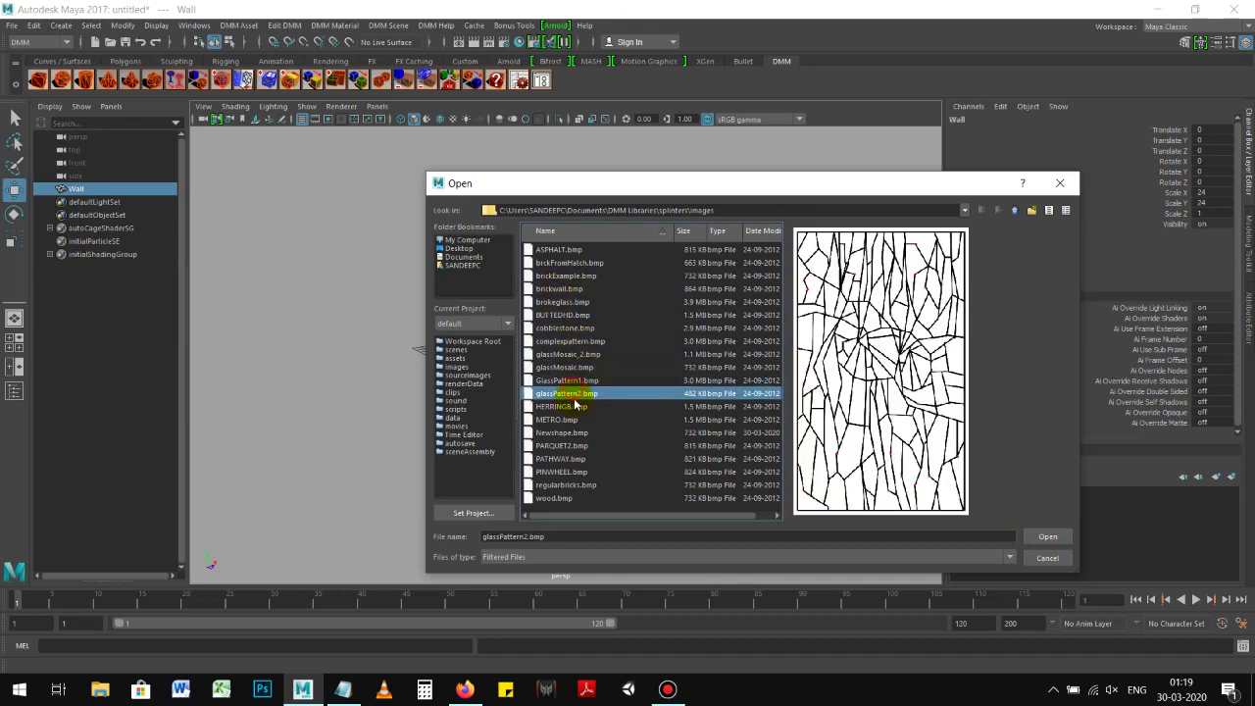
click(562, 301)
click(562, 290)
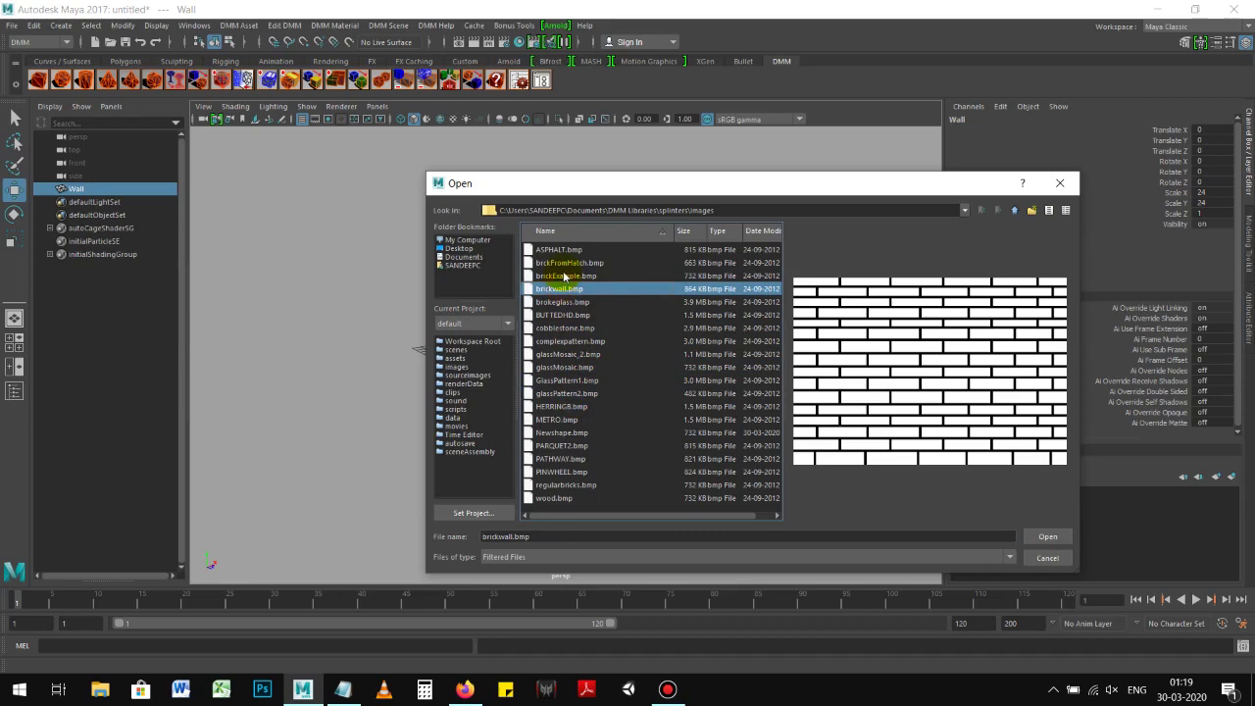
click(1045, 535)
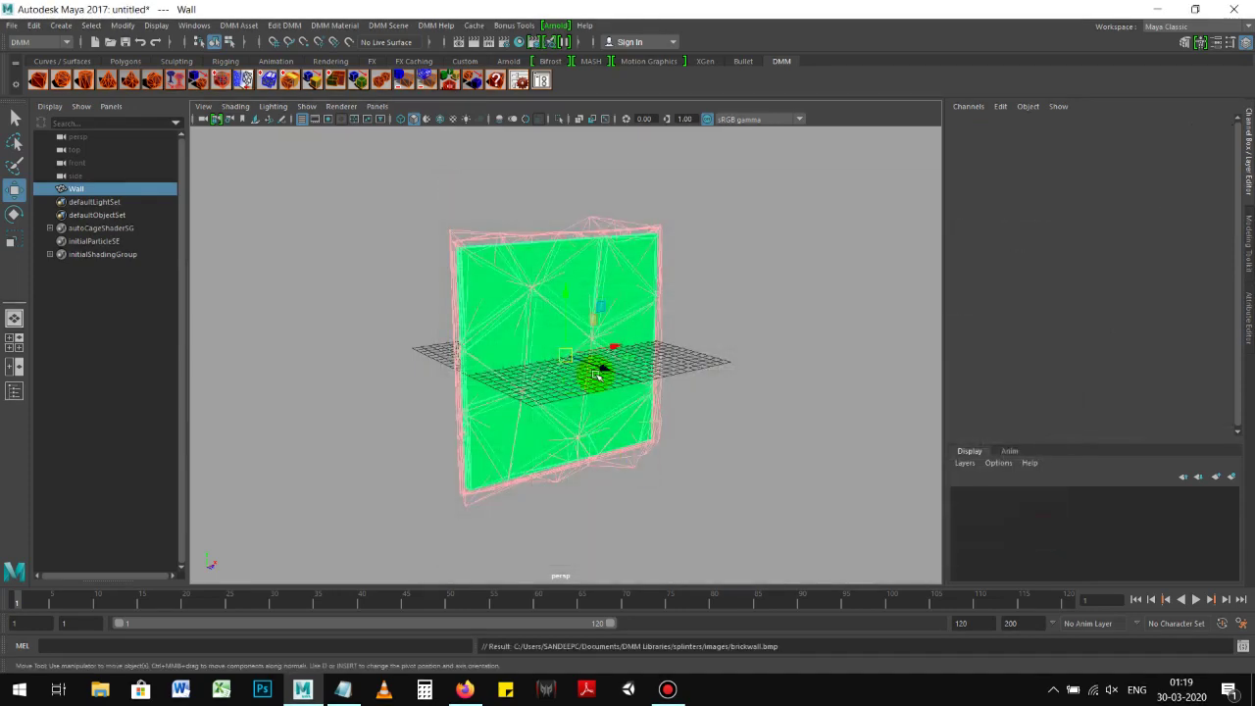
Enlarge and reposition polySurface1 in perspective so it spans the Wall
mouse_move(684, 333)
alt+mouse_down()
mouse_move(696, 317)
mouse_move(513, 304)
mouse_move(680, 303)
alt+mouse_up()
mouse_move(681, 304)
alt+right_down()
mouse_move(815, 419)
mouse_move(773, 428)
mouse_move(497, 298)
mouse_move(395, 274)
mouse_move(428, 336)
alt+right_up()
alt+drag(428, 337, 339, 337)
alt+right_drag(339, 337, 611, 391)
key(r)
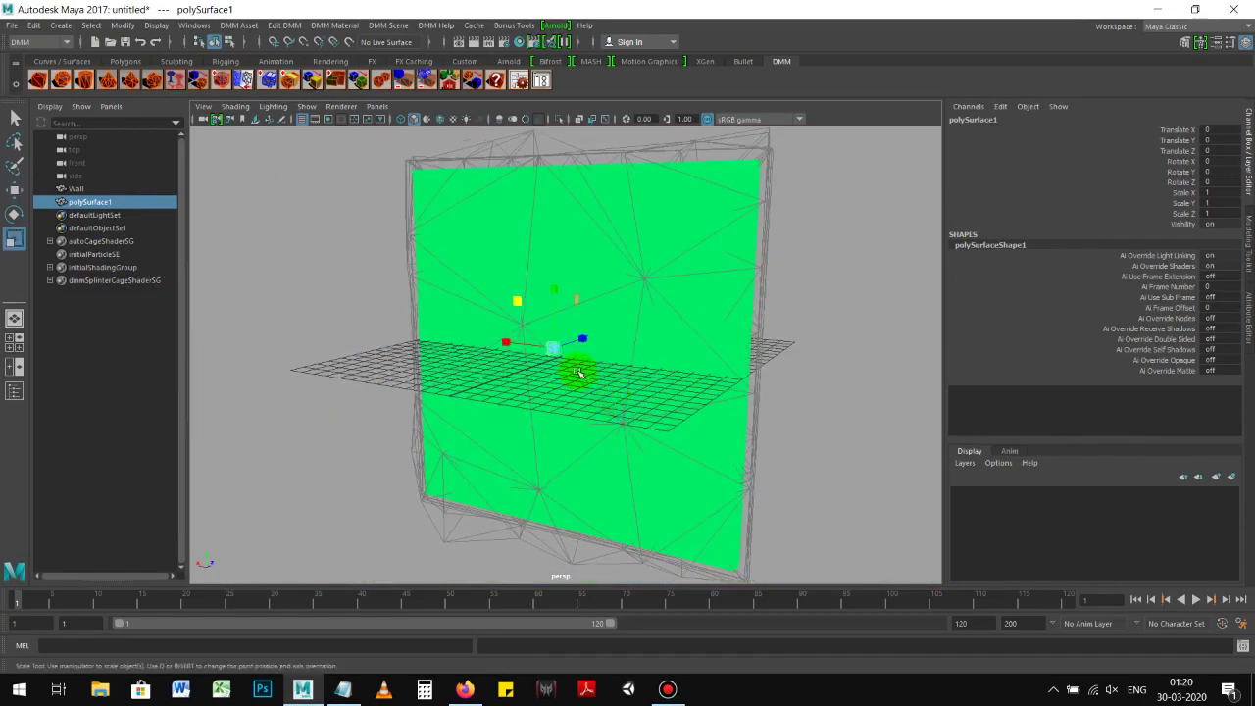
mouse_move(619, 338)
alt+mouse_down()
mouse_move(594, 355)
mouse_move(553, 305)
mouse_move(272, 154)
alt+mouse_up()
mouse_move(490, 281)
mouse_down()
mouse_move(474, 285)
mouse_move(583, 300)
mouse_move(490, 322)
mouse_move(471, 308)
mouse_move(646, 359)
mouse_move(597, 350)
mouse_move(650, 339)
mouse_move(582, 393)
mouse_move(602, 308)
mouse_move(631, 307)
mouse_move(631, 342)
mouse_move(576, 294)
mouse_move(634, 354)
mouse_move(624, 360)
mouse_move(673, 373)
mouse_move(572, 359)
mouse_up()
key(w)
key(r)
key(w)
key(r)
Refine the surface in back and side views to 35.258 × 32.322 × 1.47, matching the wall's depth
key(space)
alt+right_drag(715, 383, 560, 370)
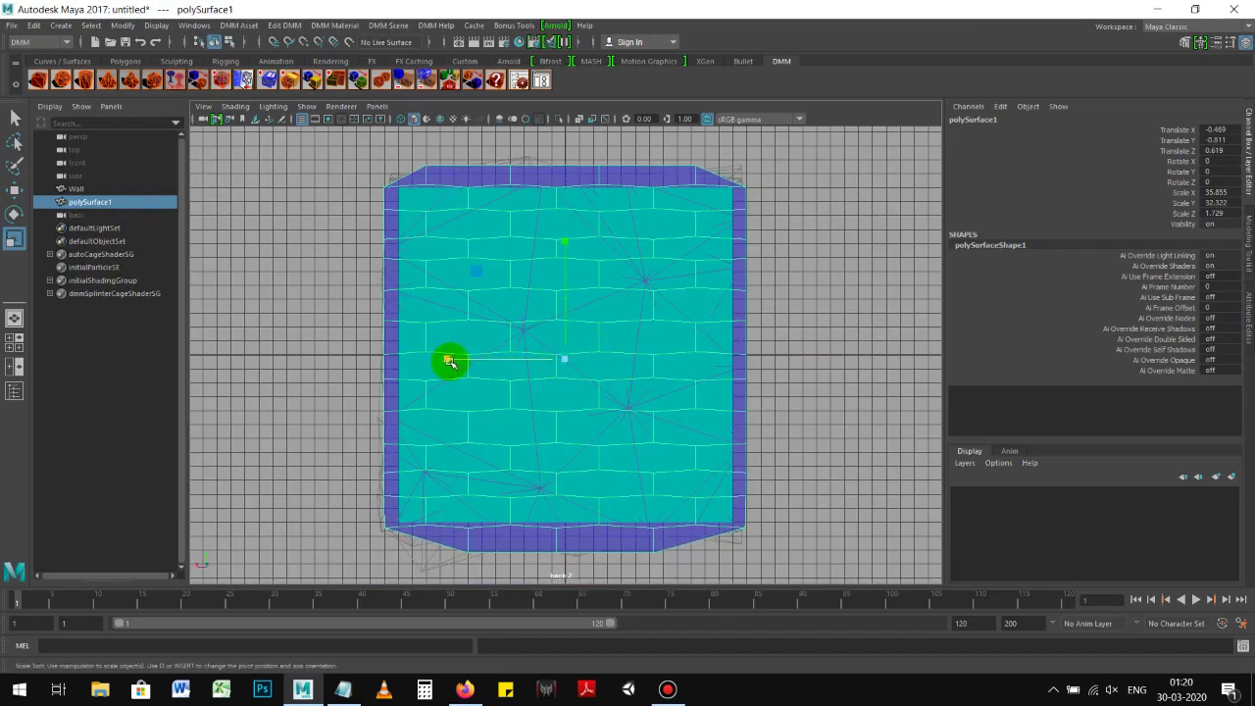
drag(447, 361, 452, 362)
drag(565, 250, 564, 246)
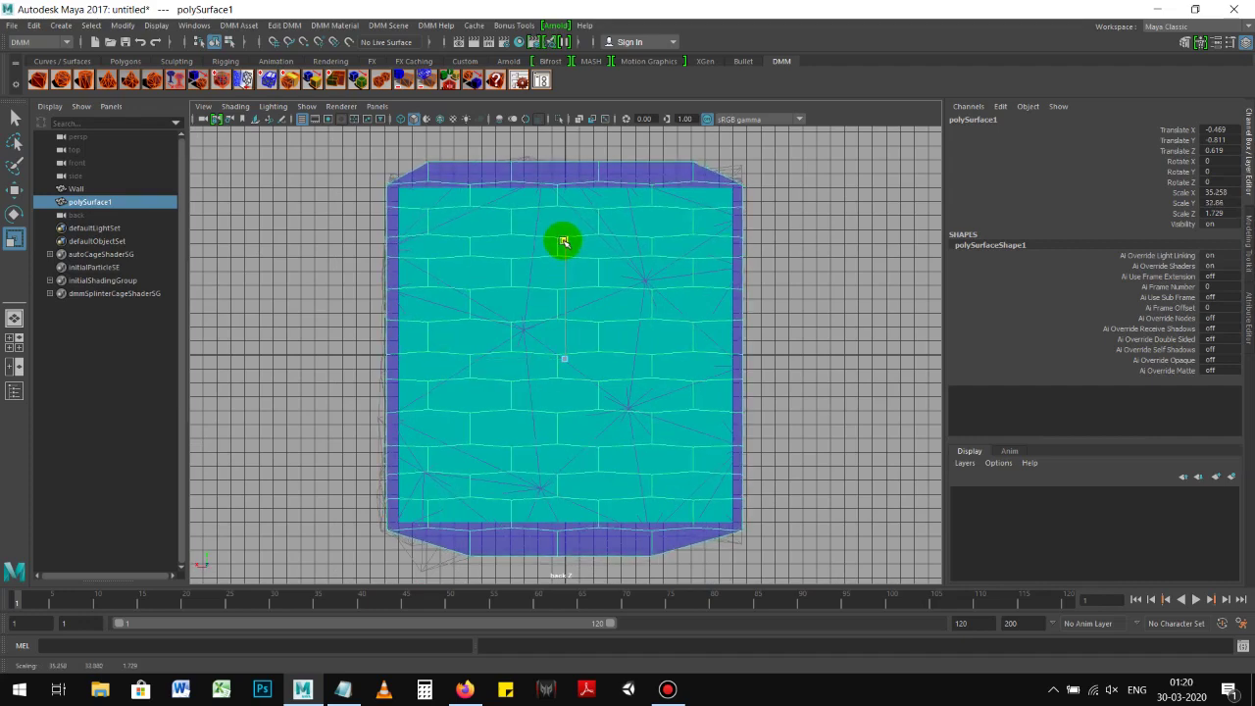
key(space)
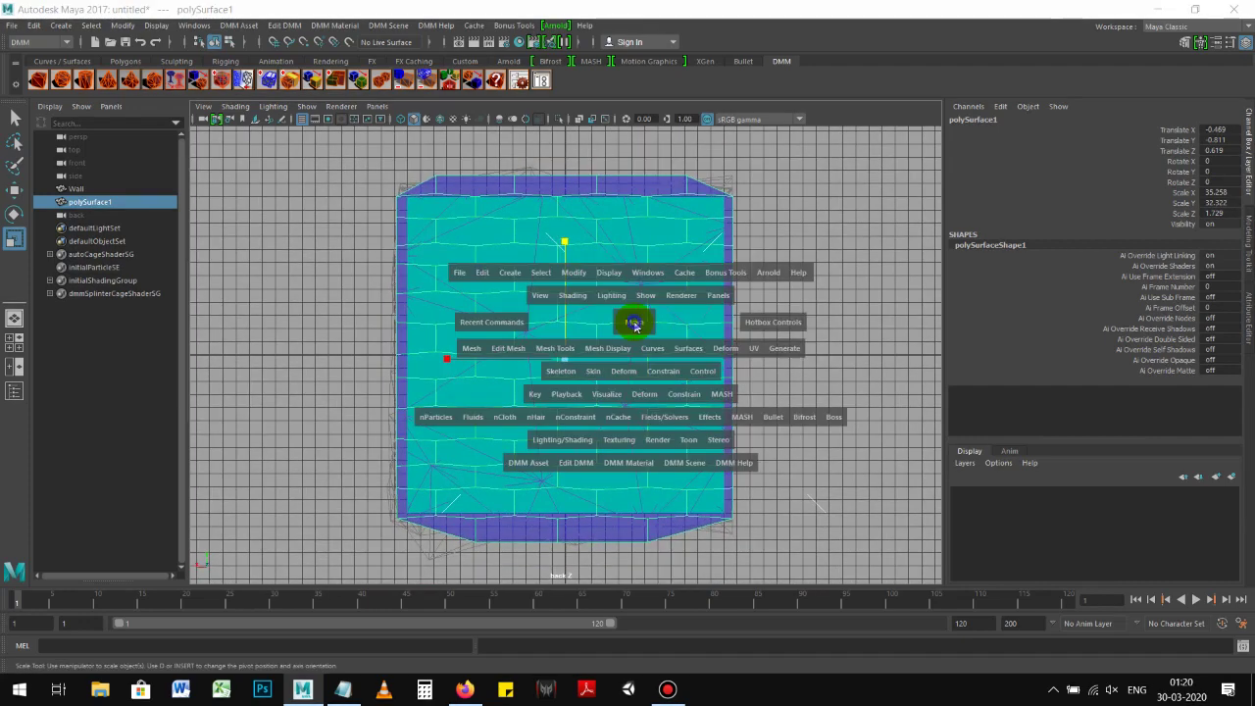
drag(636, 322, 701, 323)
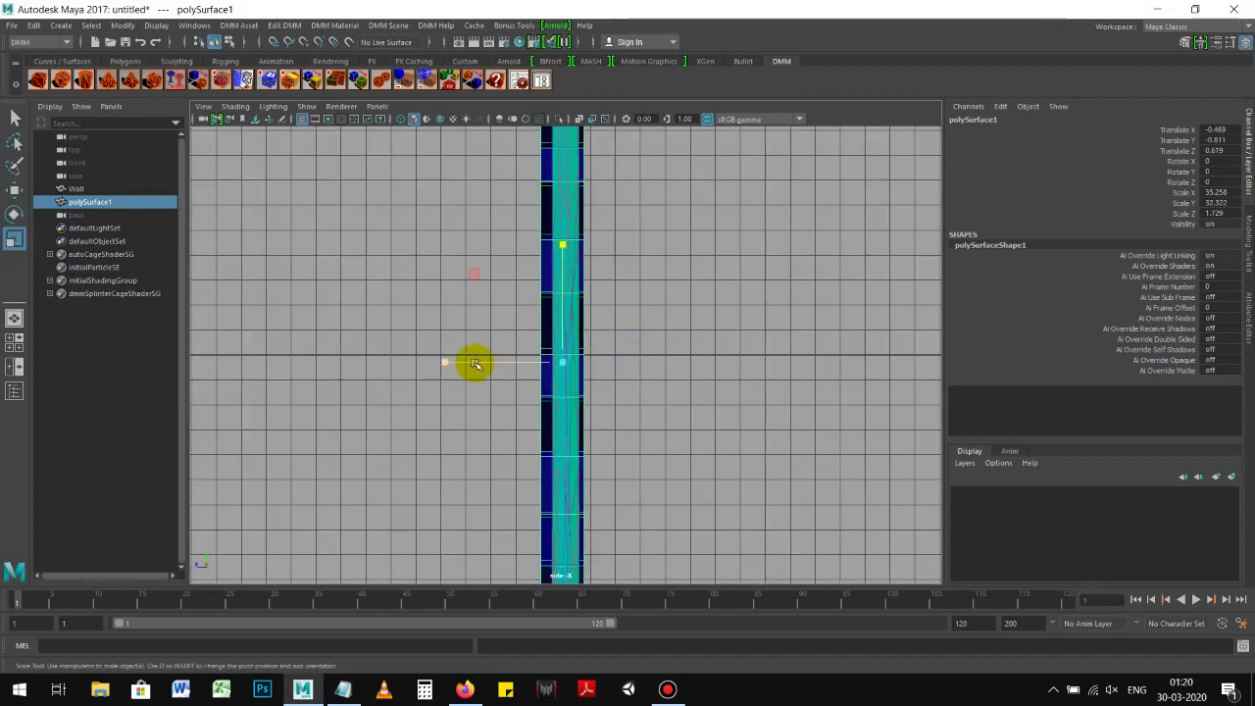
drag(447, 366, 438, 362)
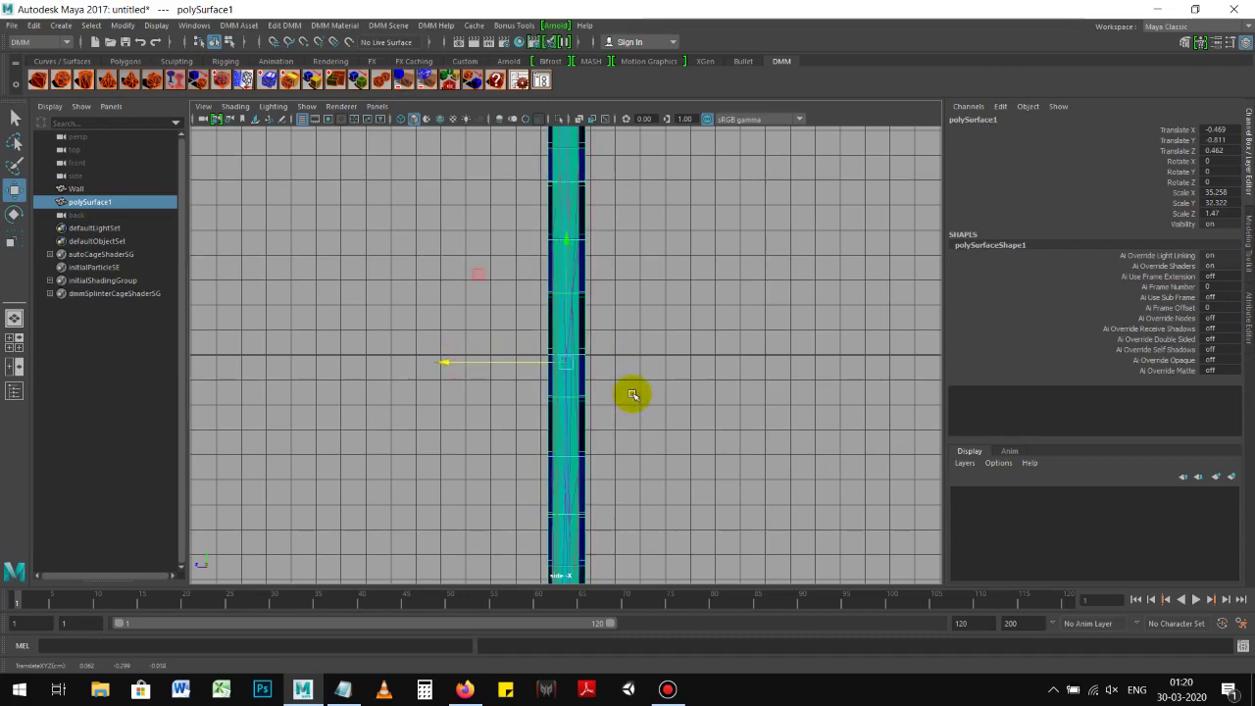
drag(625, 395, 690, 334)
alt+drag(602, 355, 638, 337)
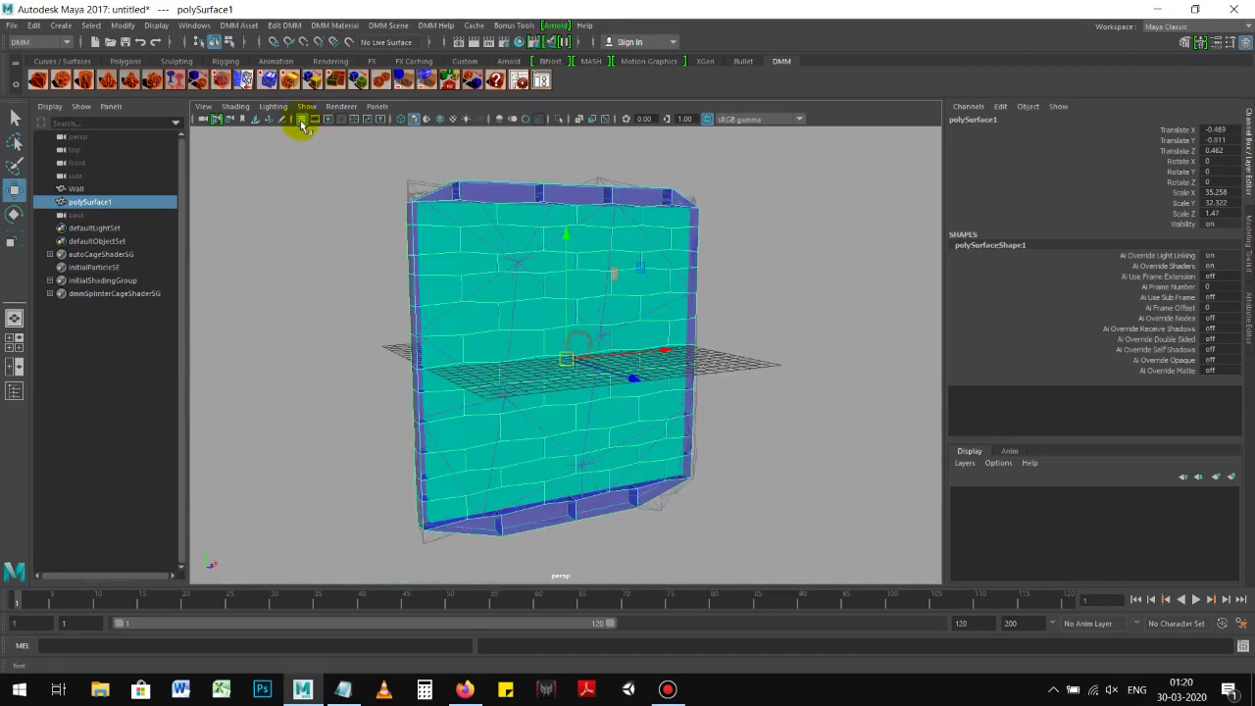
click(302, 120)
Tear off the Make Polymesh into DMM Region options as a floating window beside the viewport
mouse_move(488, 185)
alt+mouse_down()
mouse_move(564, 245)
mouse_move(743, 238)
mouse_move(350, 238)
alt+mouse_up()
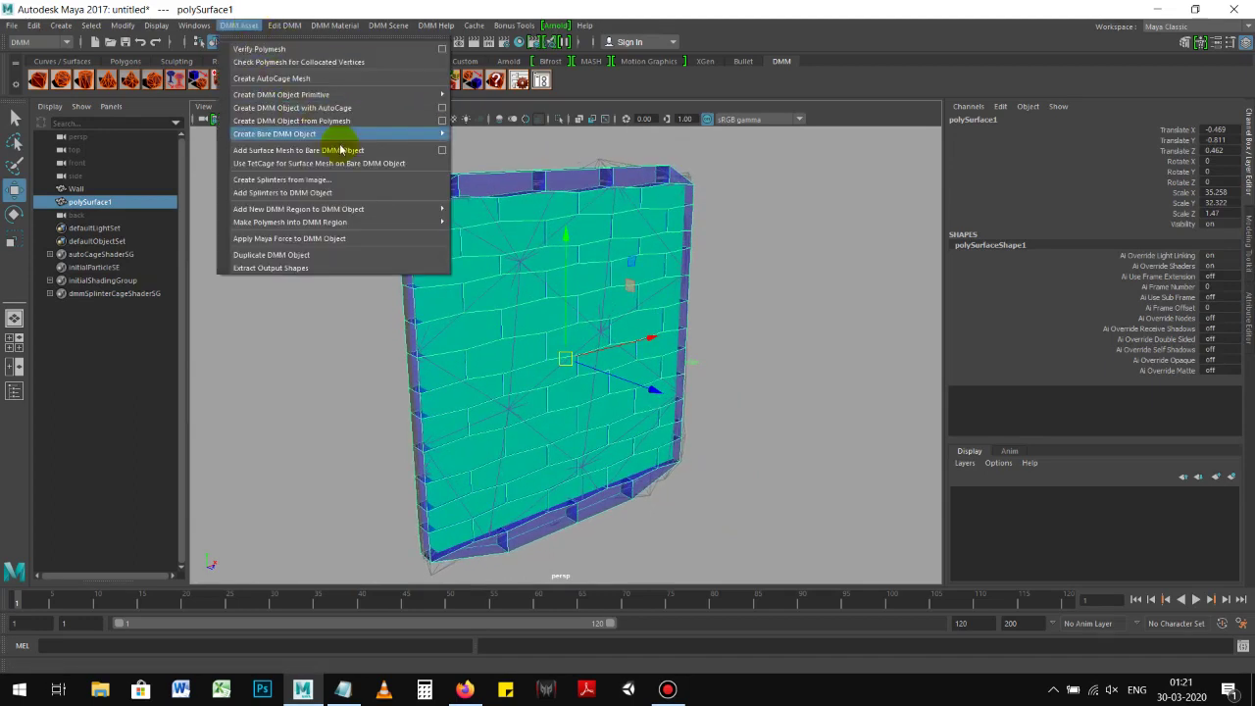
mouse_move(290, 222)
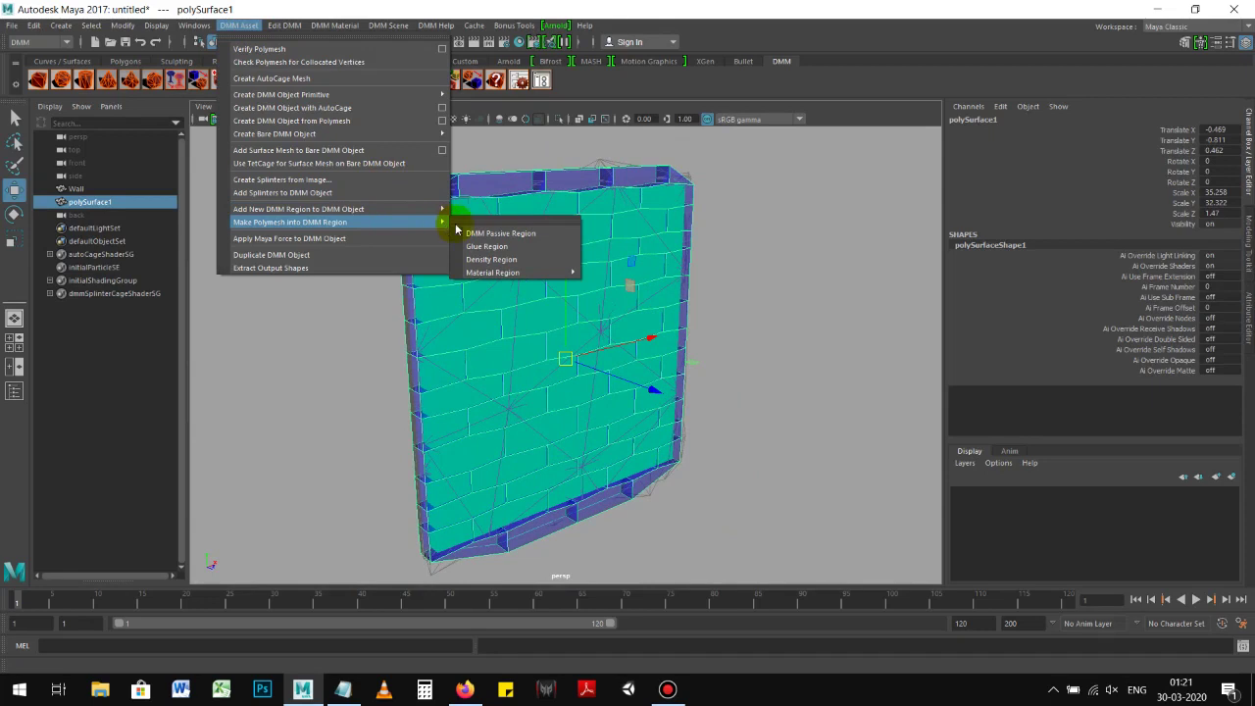
click(512, 225)
drag(521, 208, 258, 294)
click(287, 384)
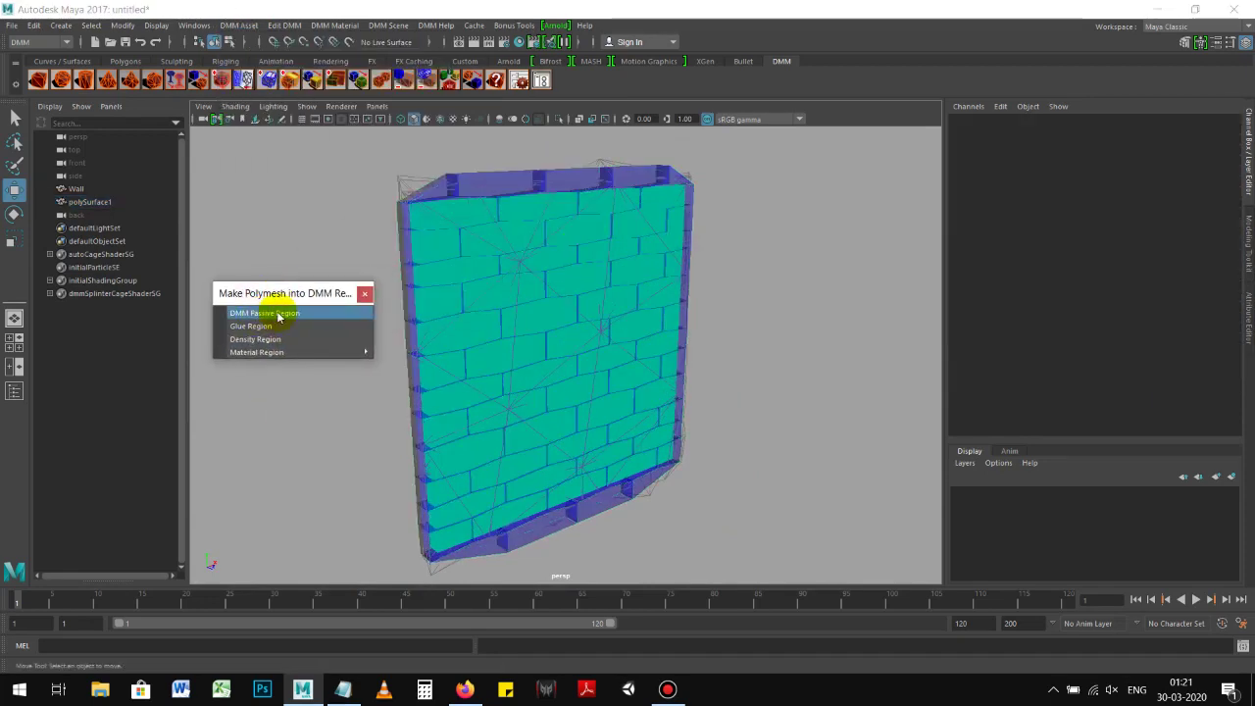
Attempt a passive region on the Wall, then rename the brick surface to cage
click(279, 317)
click(106, 202)
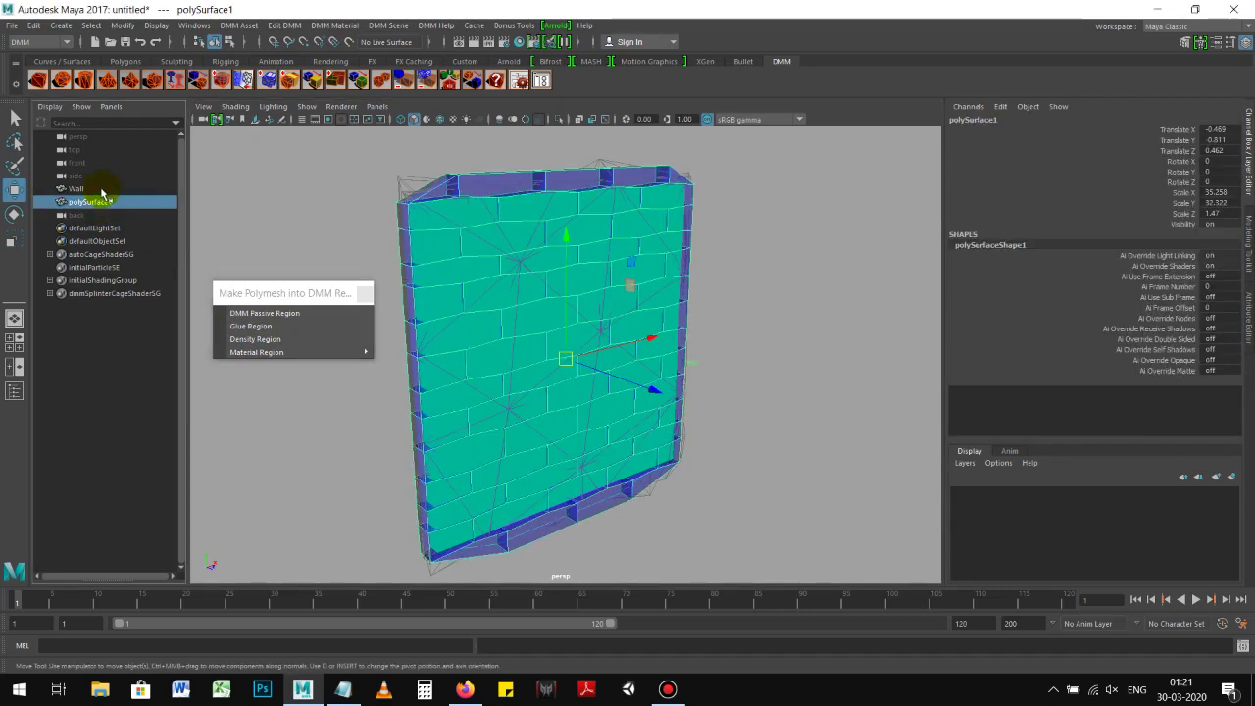
click(101, 189)
click(248, 314)
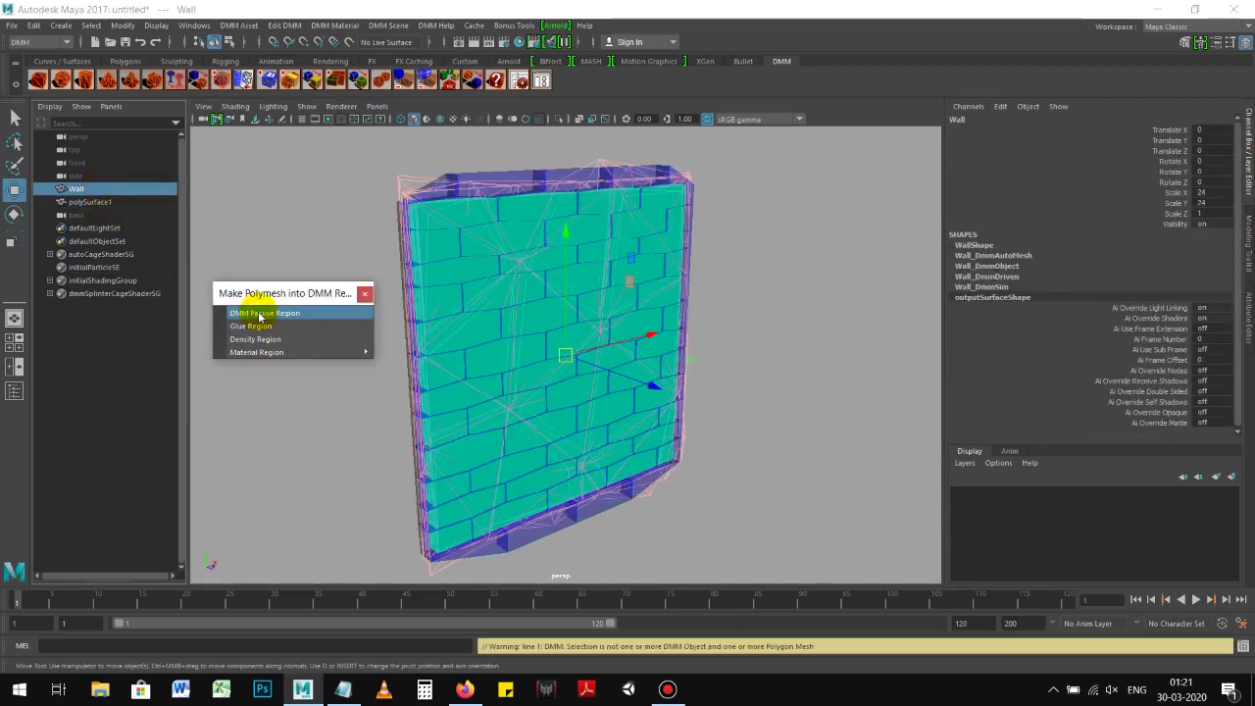
drag(544, 651, 693, 650)
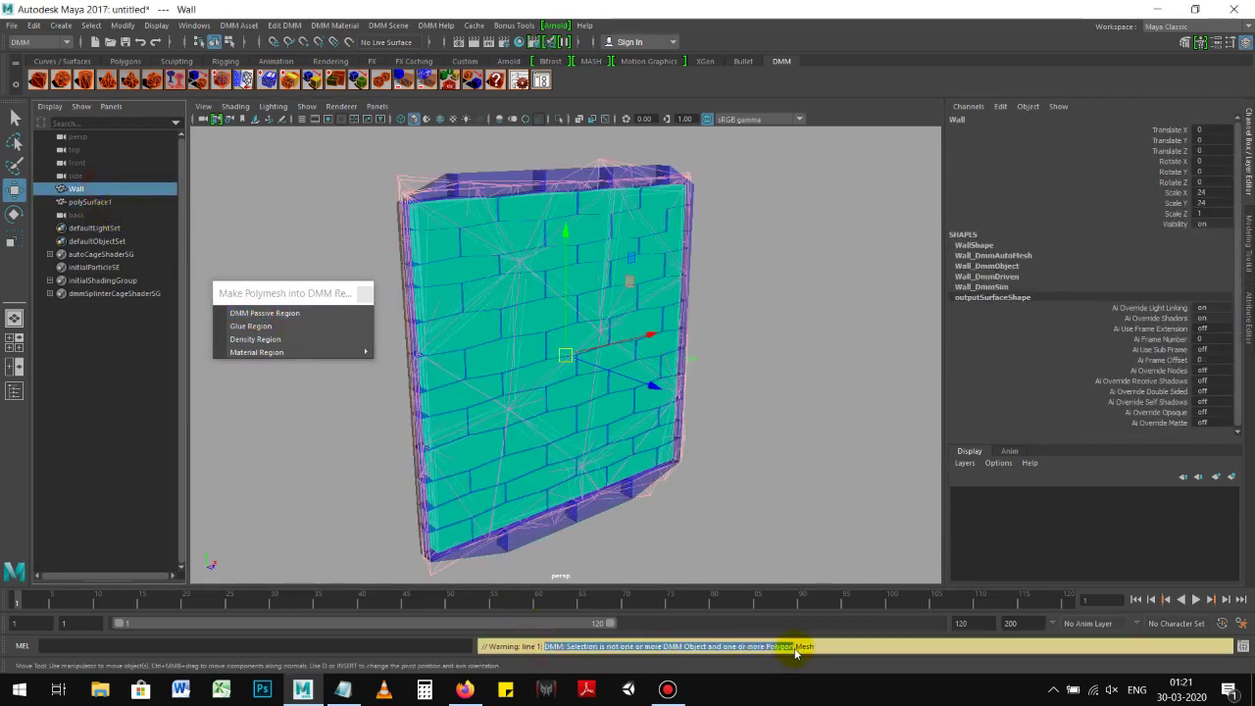
click(106, 202)
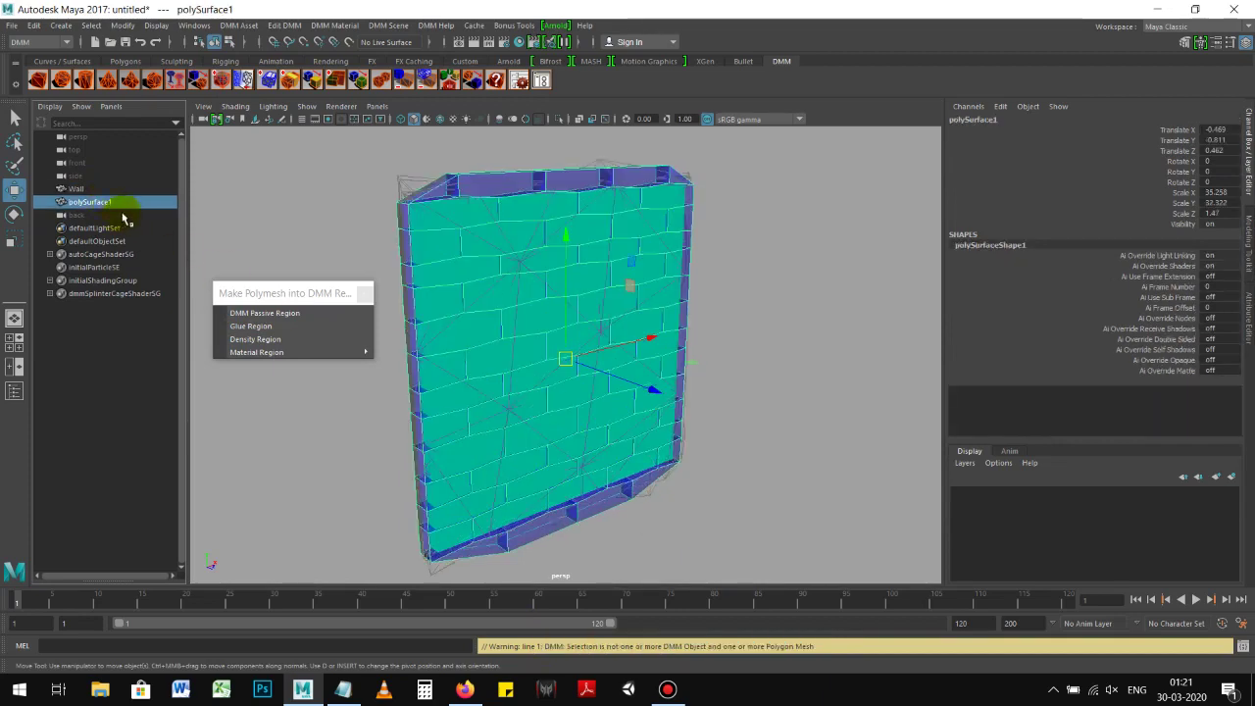
drag(261, 292, 260, 296)
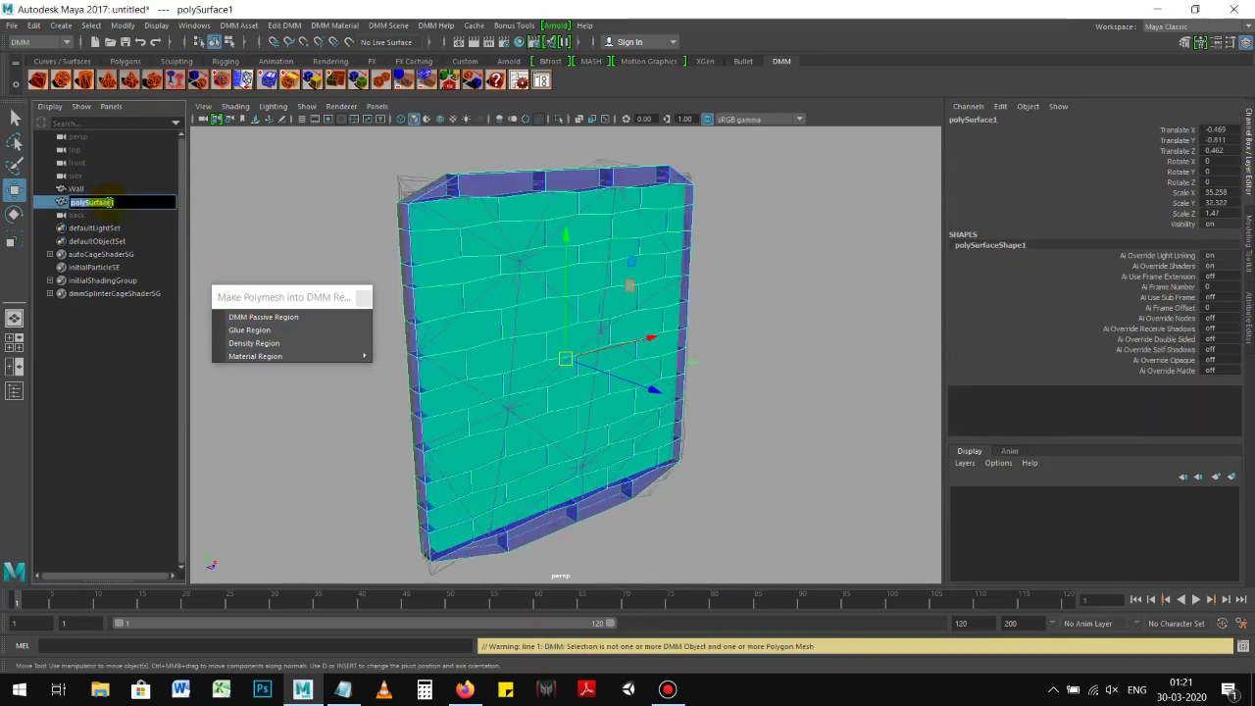
click(122, 201)
text(cage)
key(Return)
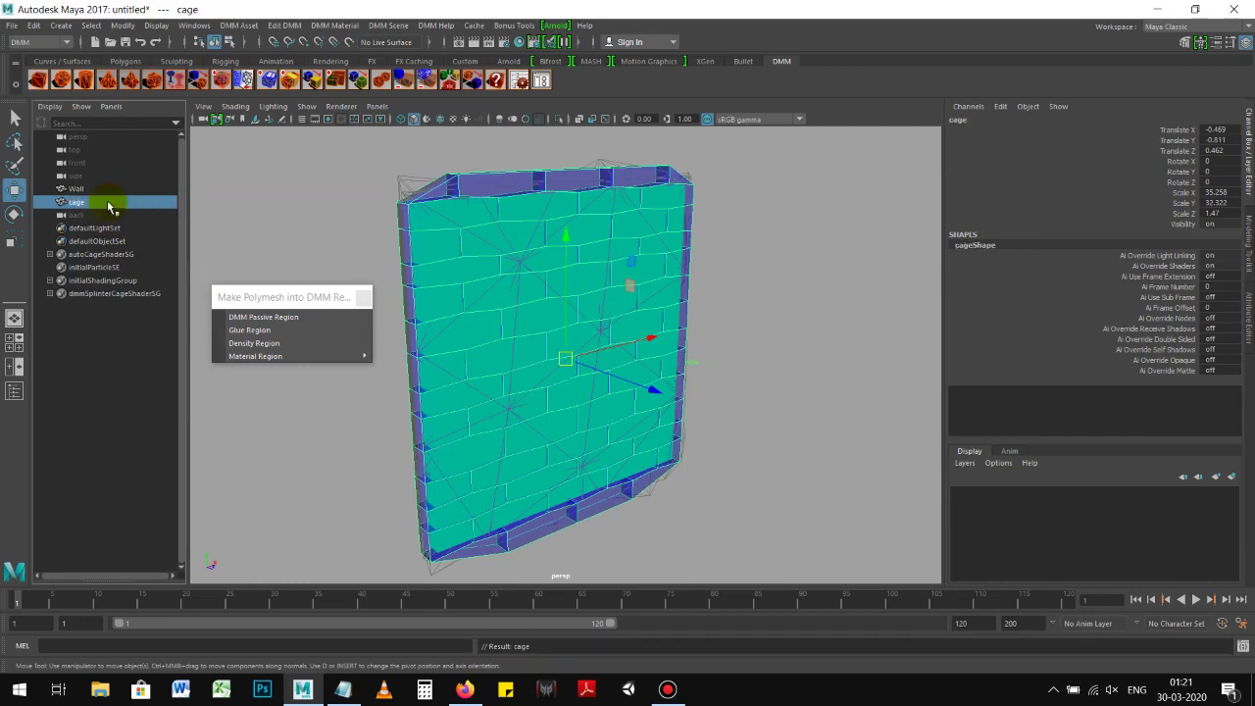
Try making cage a passive region, then reselect the Wall in the Outliner
click(271, 328)
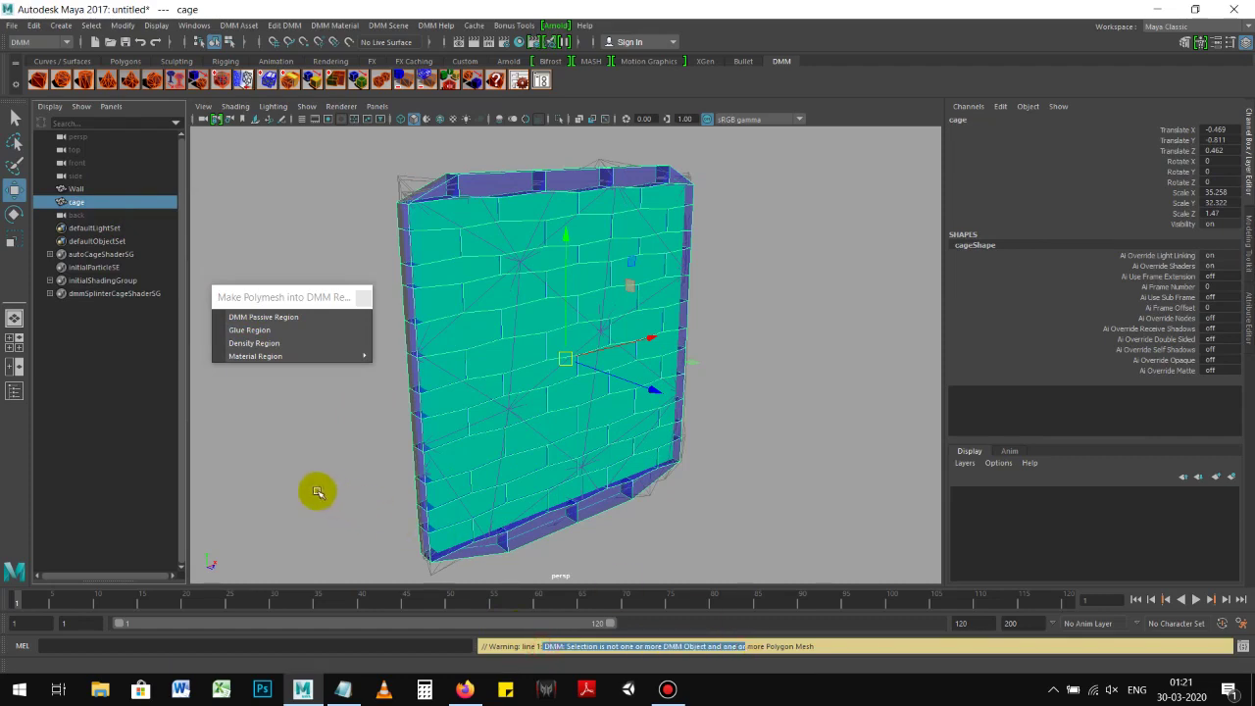
scroll(294, 480, up, 2)
click(277, 224)
click(103, 189)
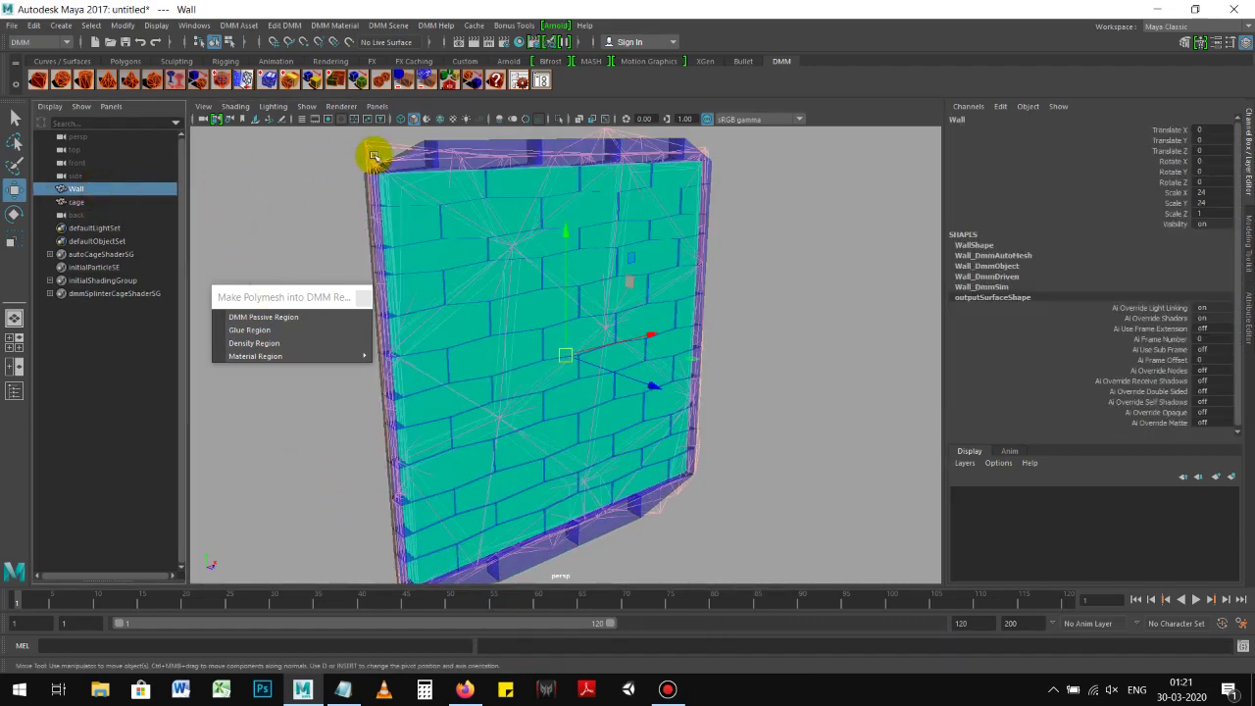
click(382, 147)
click(126, 190)
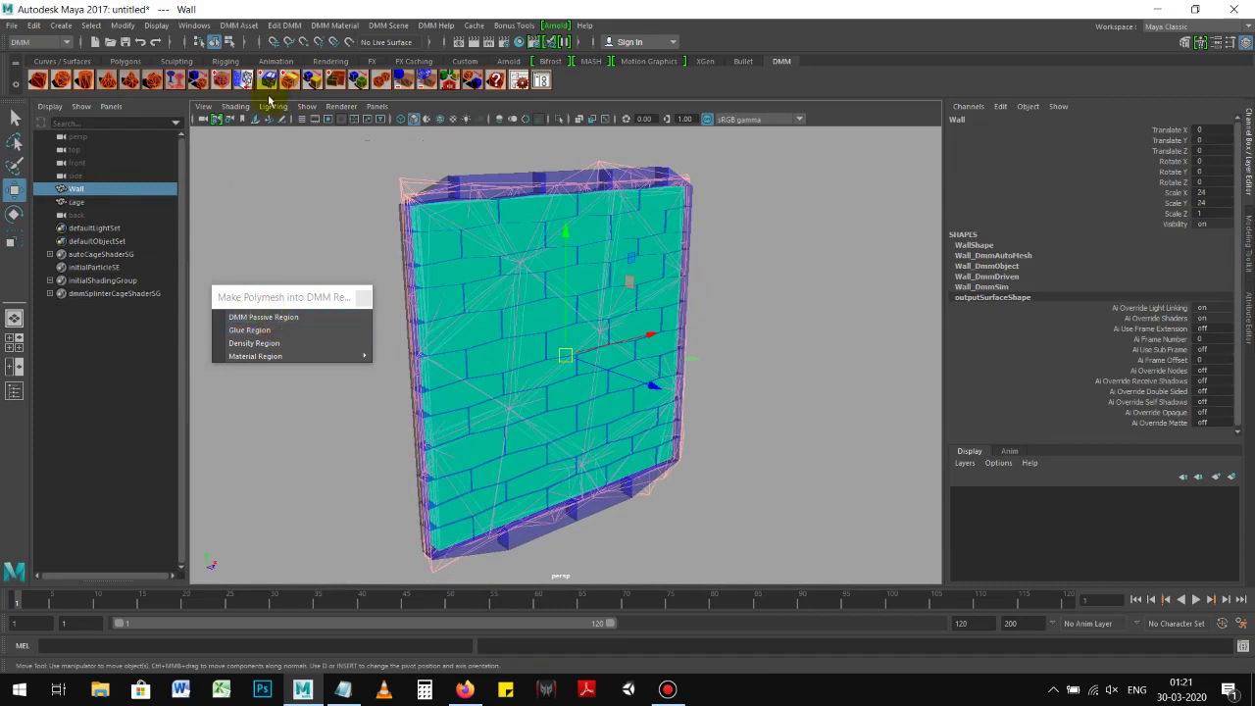
Add a DMM passive region to the Wall and stretch it into a long, low beam
click(338, 82)
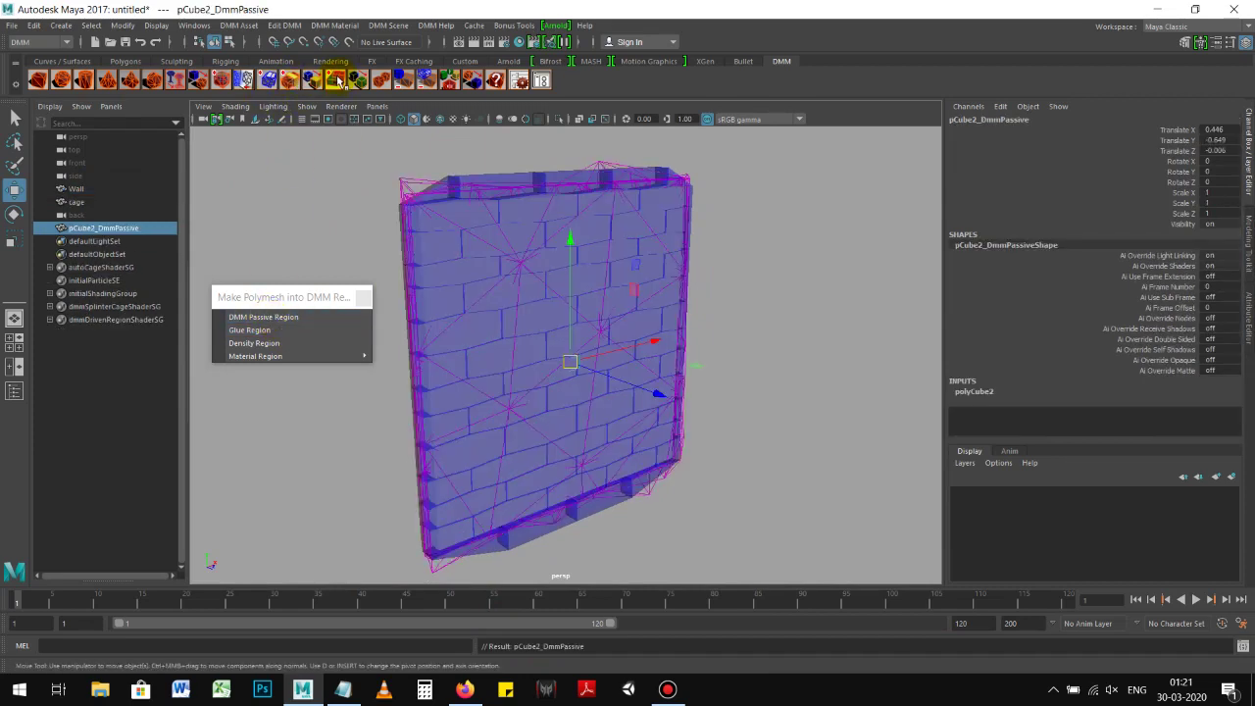
key(f)
key(r)
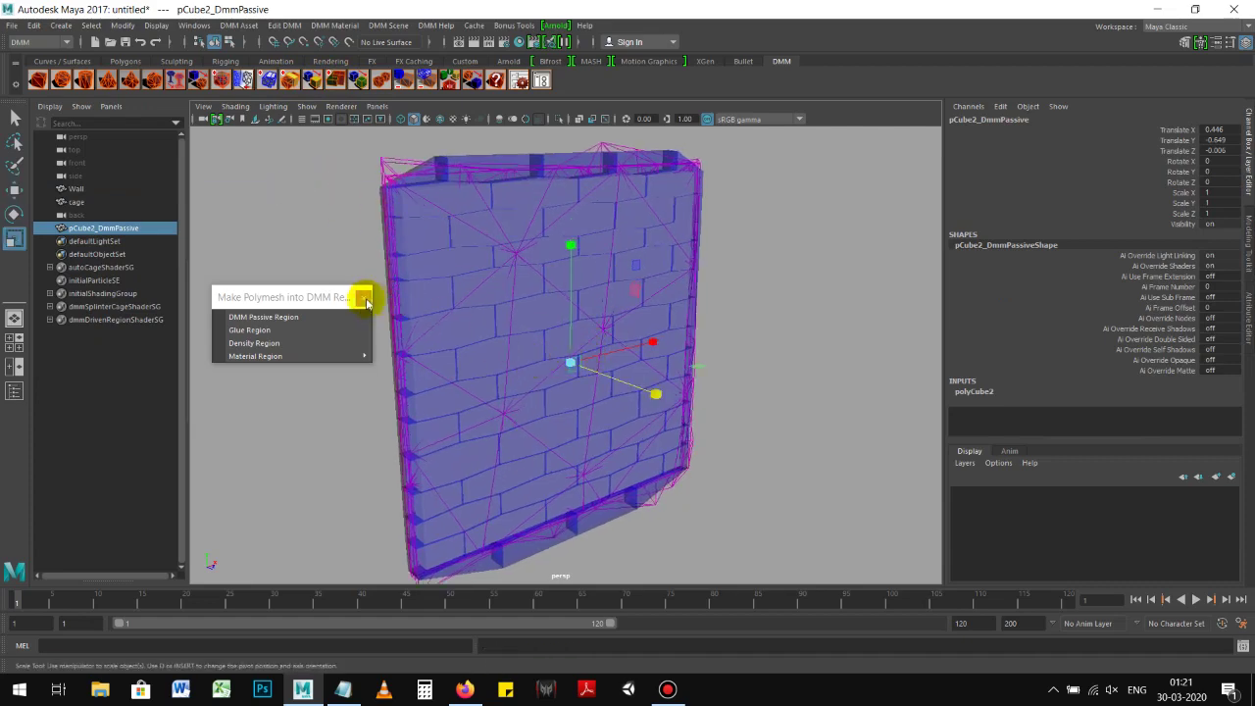
click(362, 297)
scroll(504, 322, up, 3)
scroll(537, 358, up, 1)
alt+drag(537, 358, 761, 304)
drag(638, 340, 813, 269)
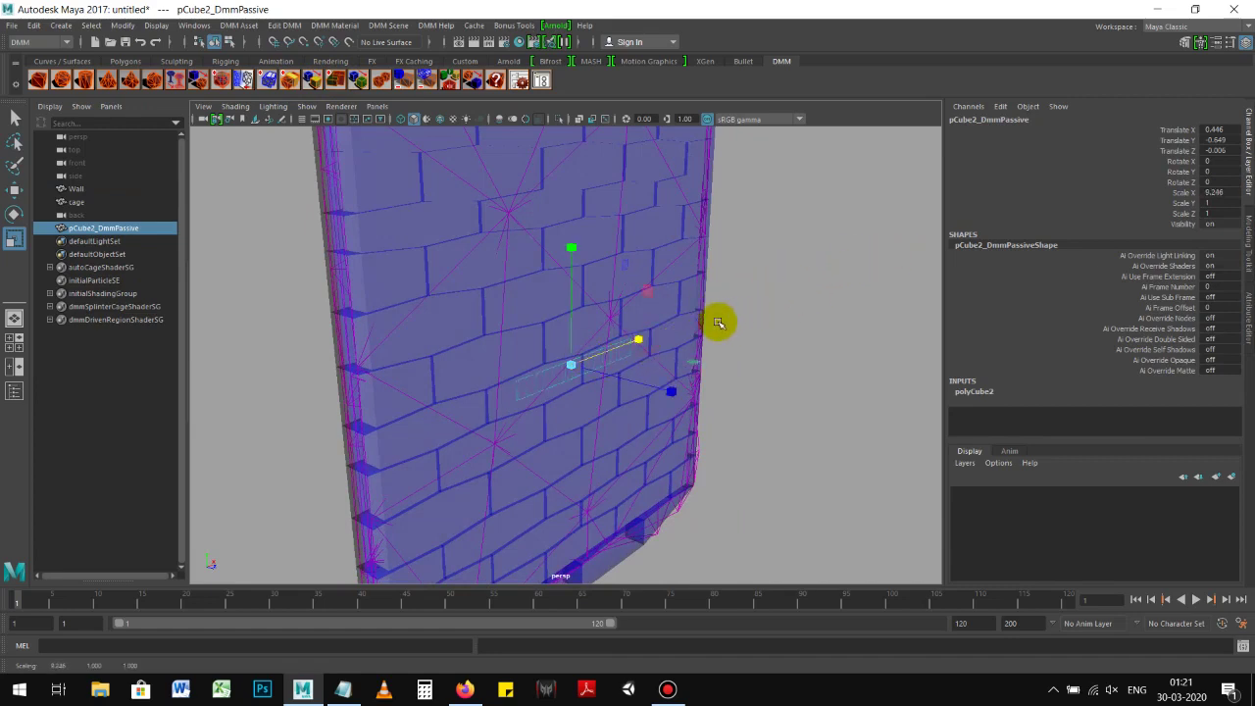
drag(639, 340, 812, 324)
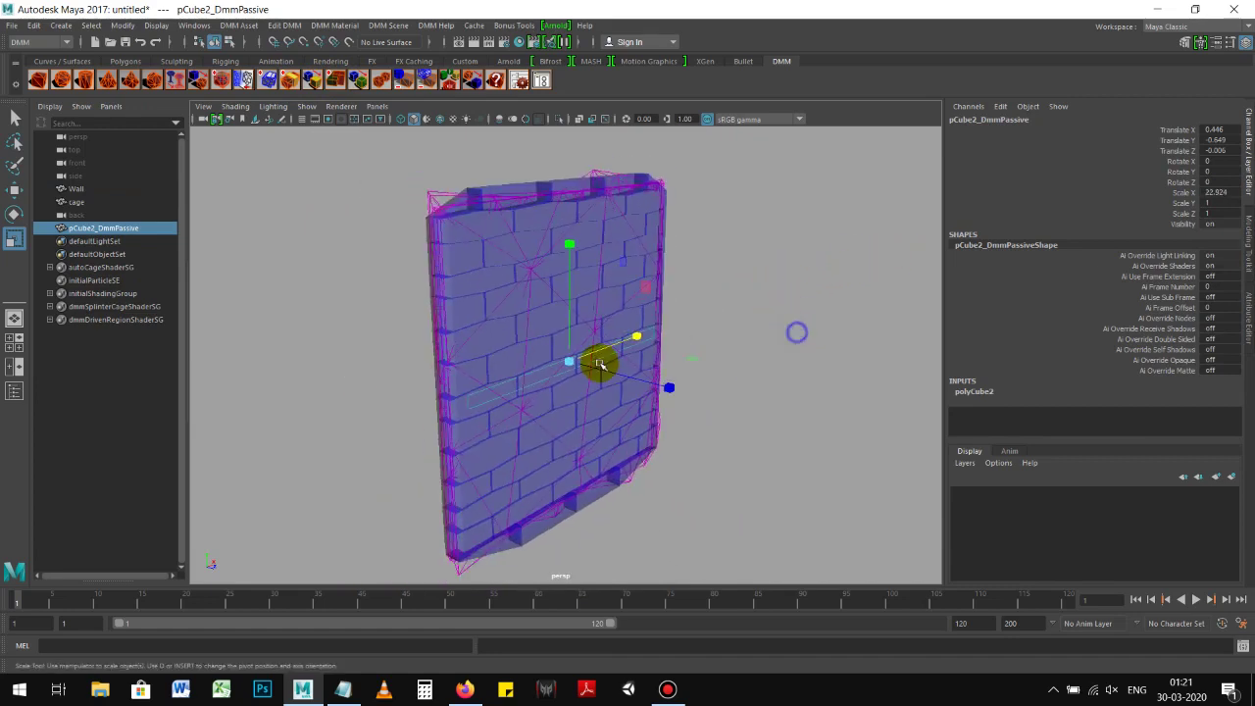
drag(663, 335, 687, 341)
drag(573, 243, 571, 142)
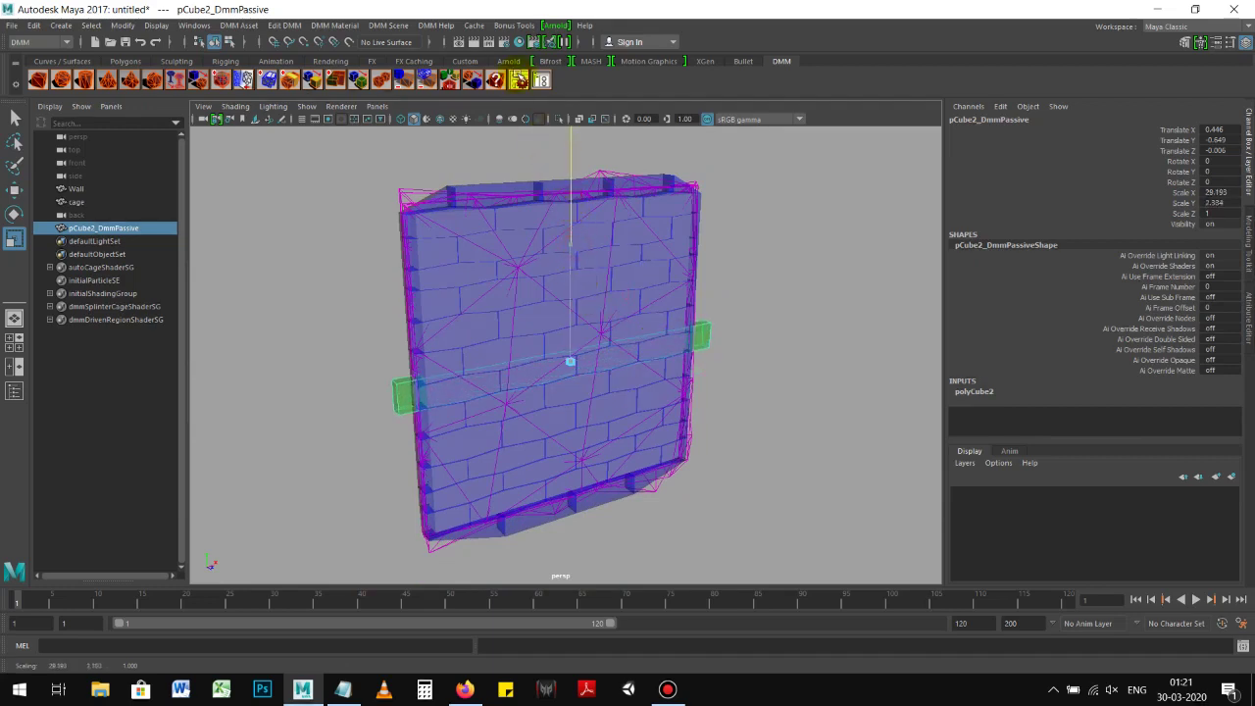
drag(515, 61, 533, 154)
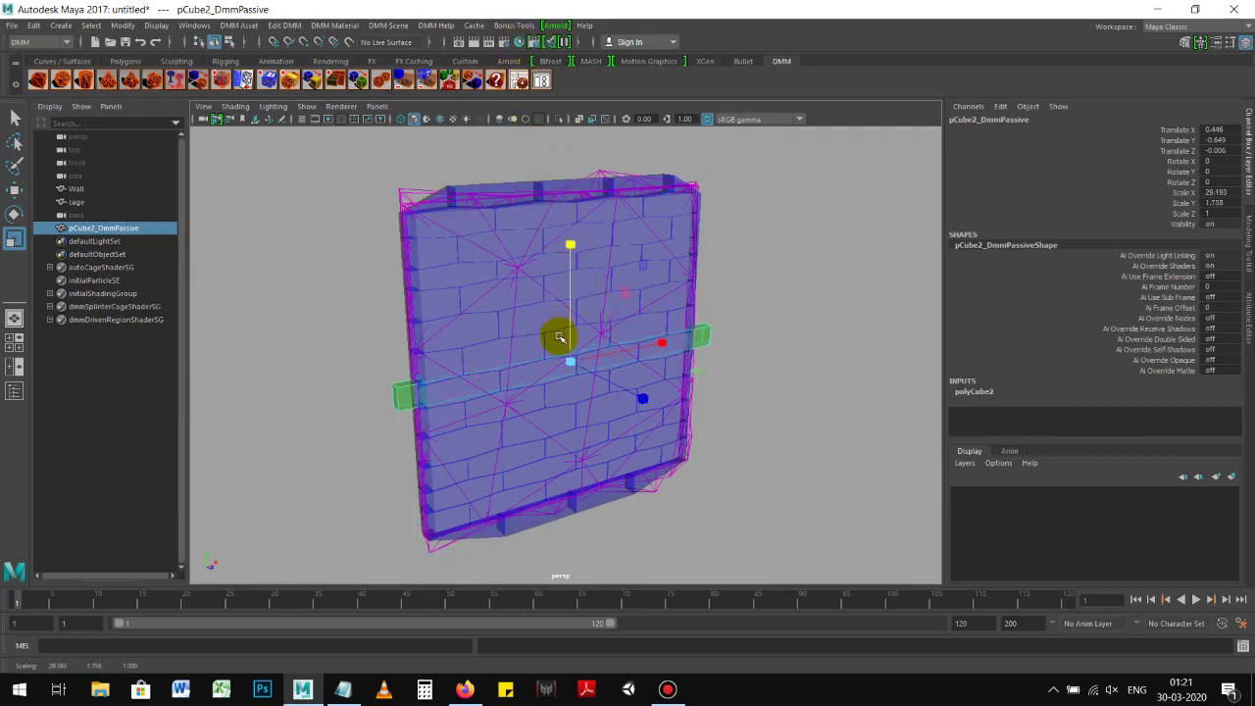
Lower the beam to the wall's base and thicken it to 29.193 × 1.718 × 1.647
key(w)
alt+drag(558, 337, 532, 317)
drag(573, 244, 575, 383)
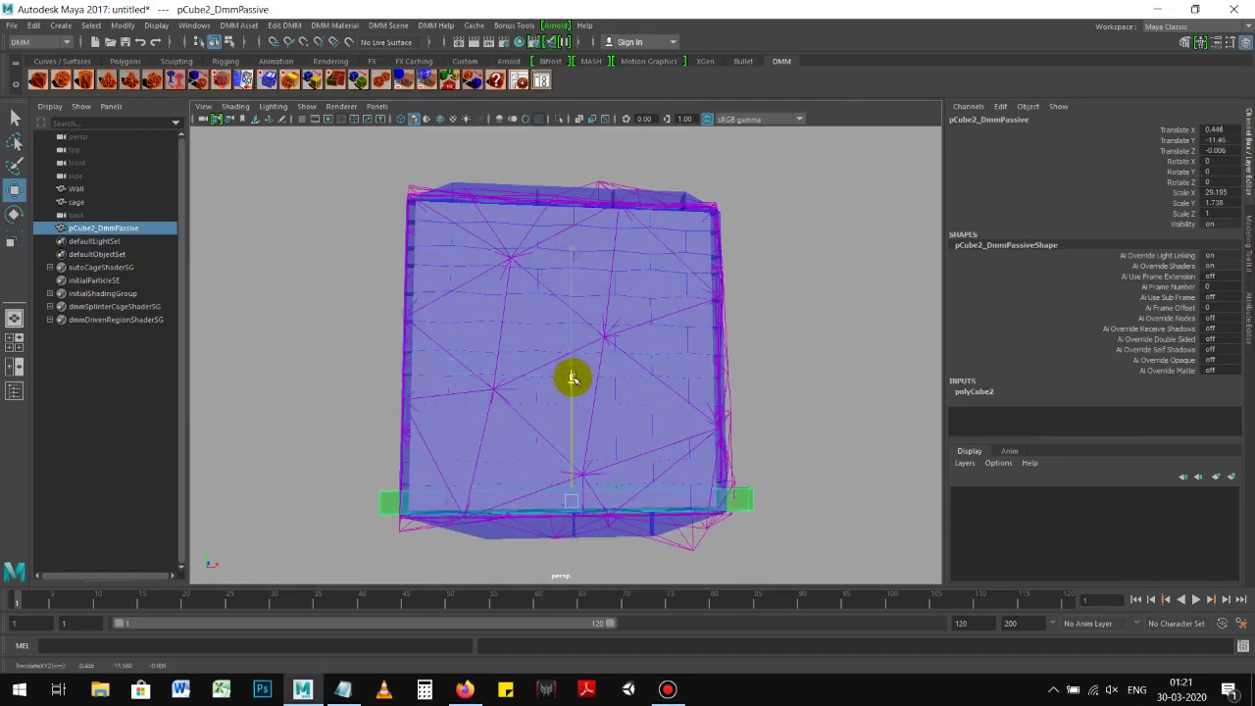
mouse_move(470, 390)
alt+mouse_down()
mouse_move(622, 367)
mouse_move(715, 510)
alt+mouse_up()
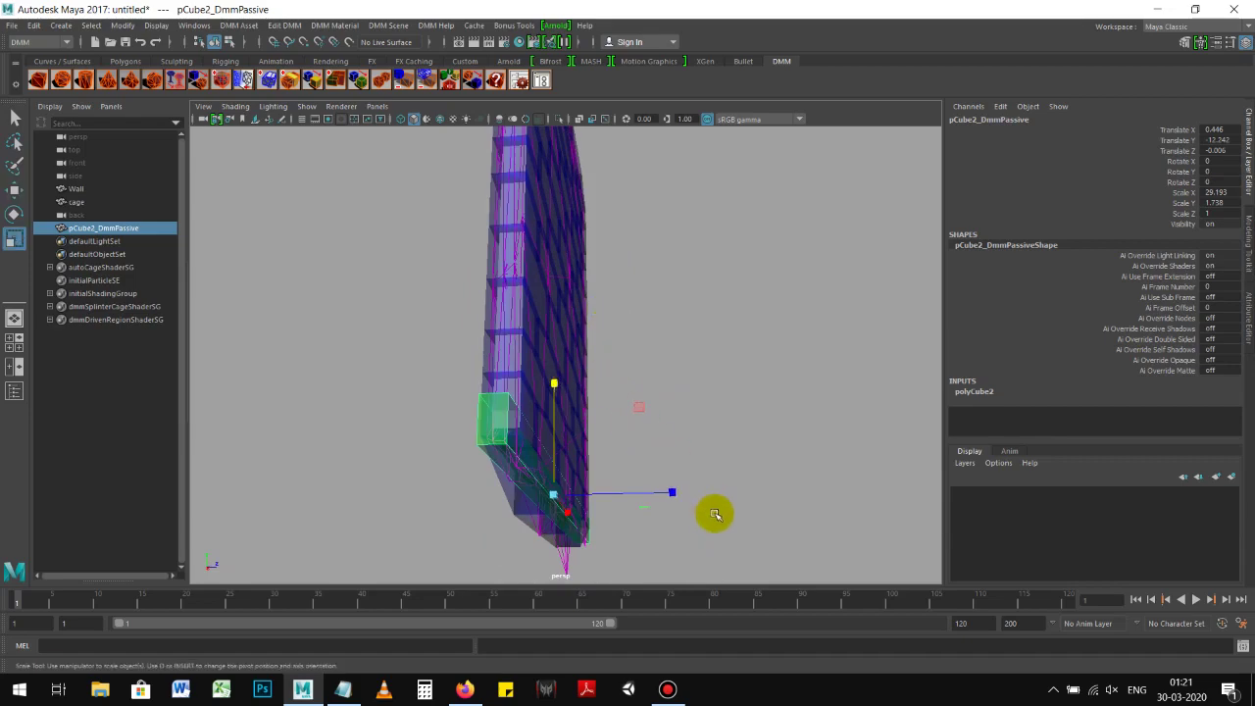
key(r)
mouse_move(692, 493)
middle_down()
mouse_move(733, 489)
mouse_move(704, 441)
middle_up()
mouse_move(703, 441)
alt+mouse_down()
mouse_move(716, 448)
mouse_move(558, 451)
mouse_move(552, 462)
mouse_move(650, 442)
alt+mouse_up()
mouse_move(651, 443)
alt+right_down()
mouse_move(552, 419)
mouse_move(673, 429)
mouse_move(602, 367)
alt+right_up()
mouse_move(603, 367)
alt+mouse_down()
mouse_move(683, 398)
mouse_move(664, 419)
mouse_move(687, 412)
alt+mouse_up()
key(w)
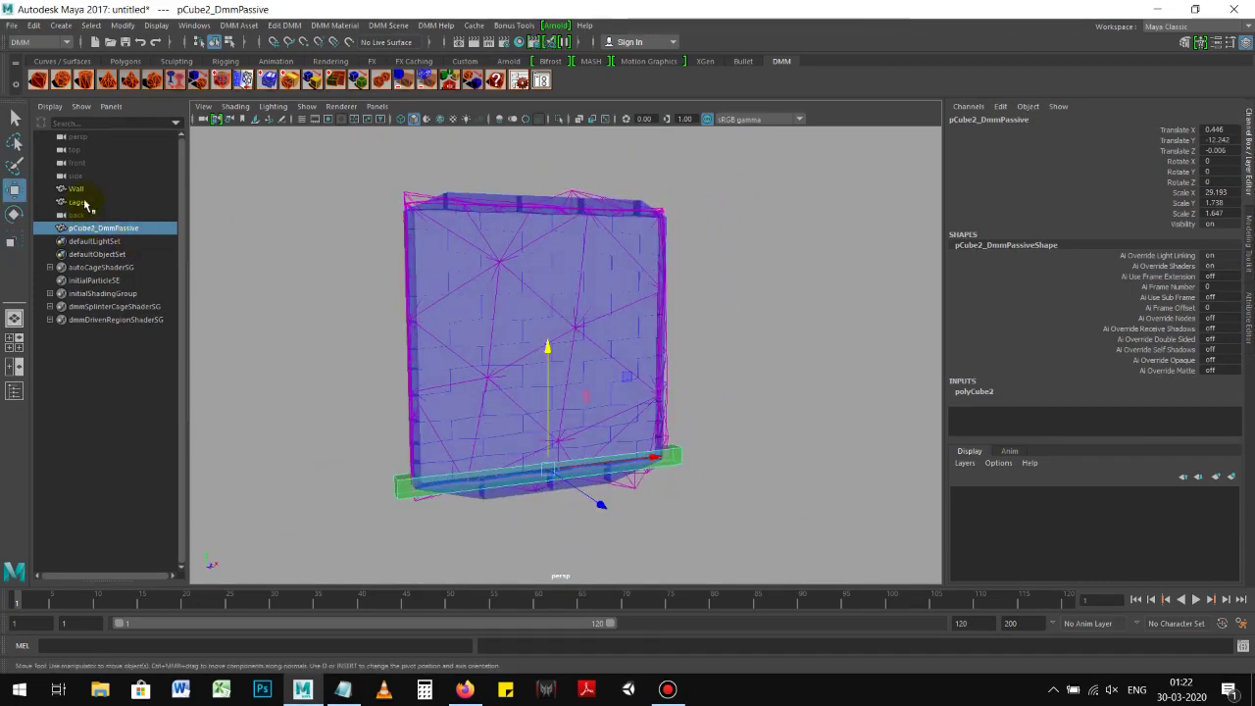
click(77, 202)
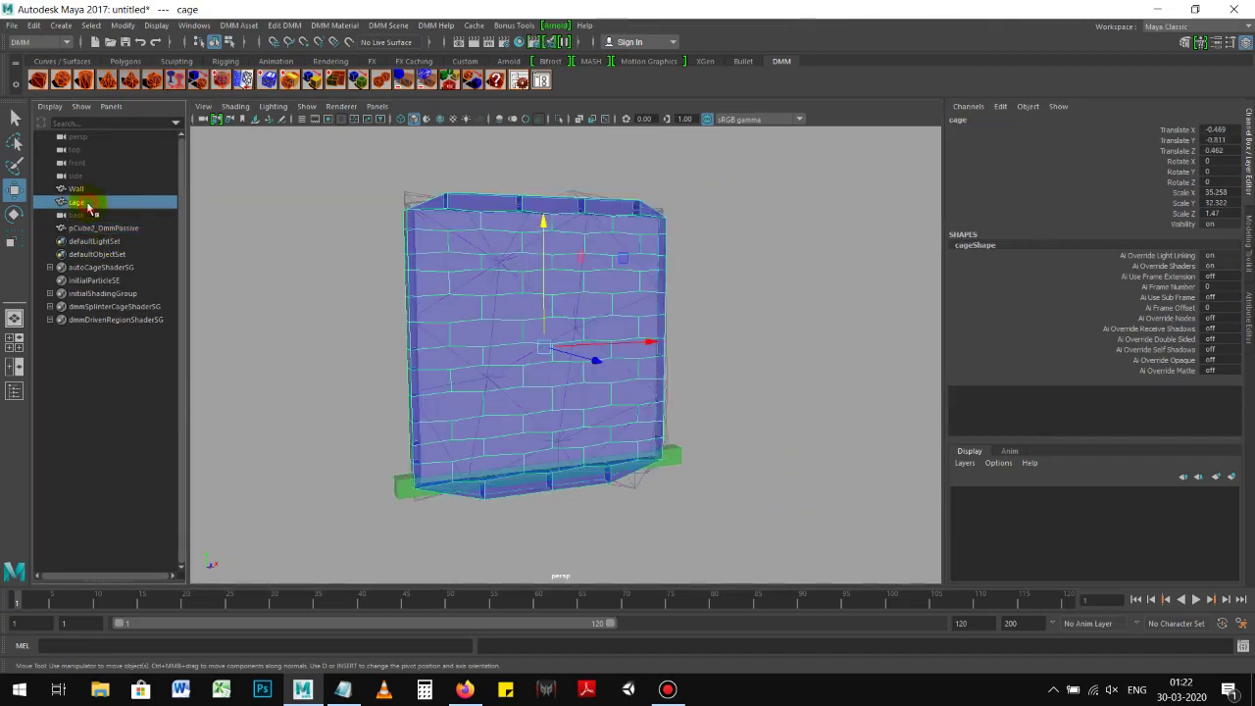
click(81, 189)
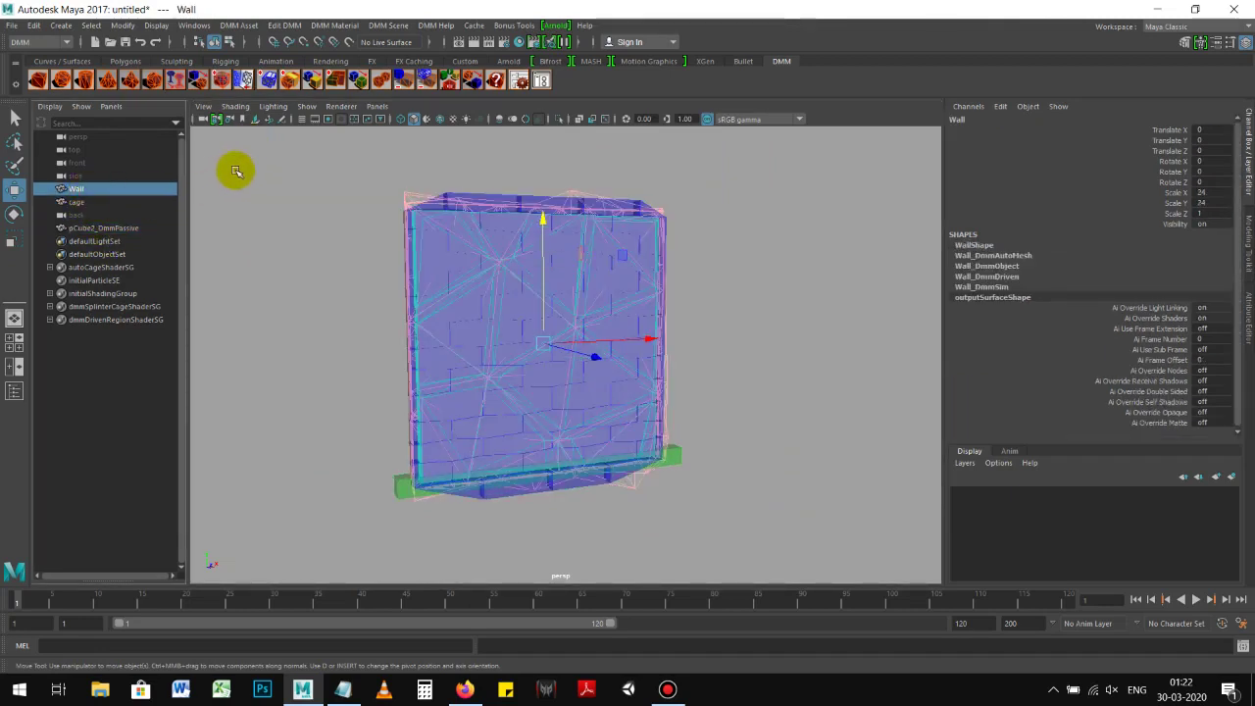
Add a second DMM passive region to the Wall, stretch it along X and raise it to the top
click(337, 82)
key(r)
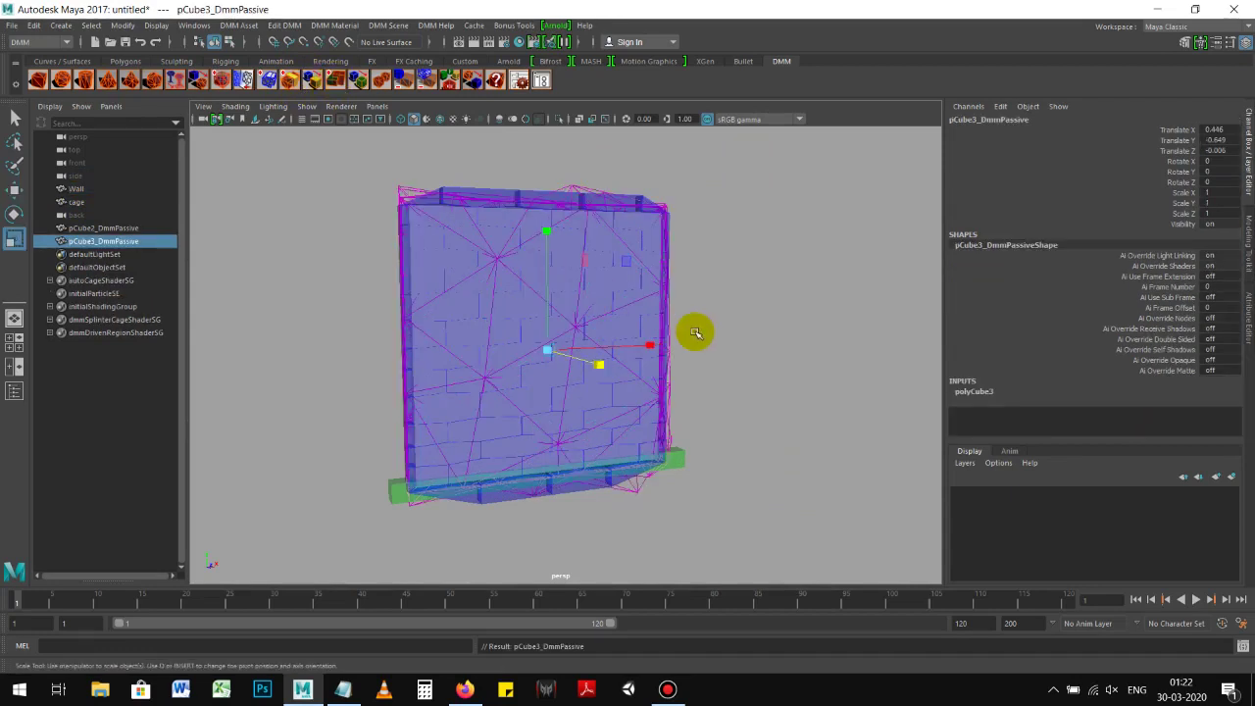
mouse_move(692, 331)
alt+mouse_down()
mouse_move(625, 344)
mouse_move(619, 389)
alt+mouse_up()
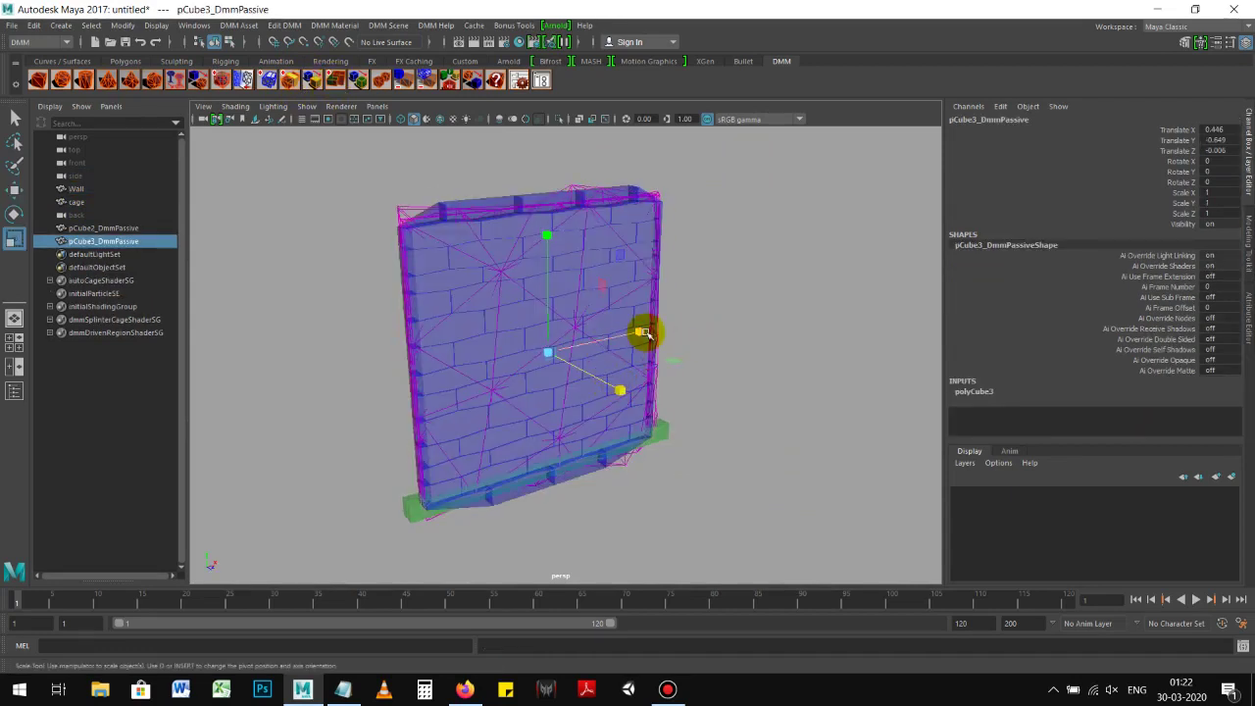
drag(639, 335, 1003, 245)
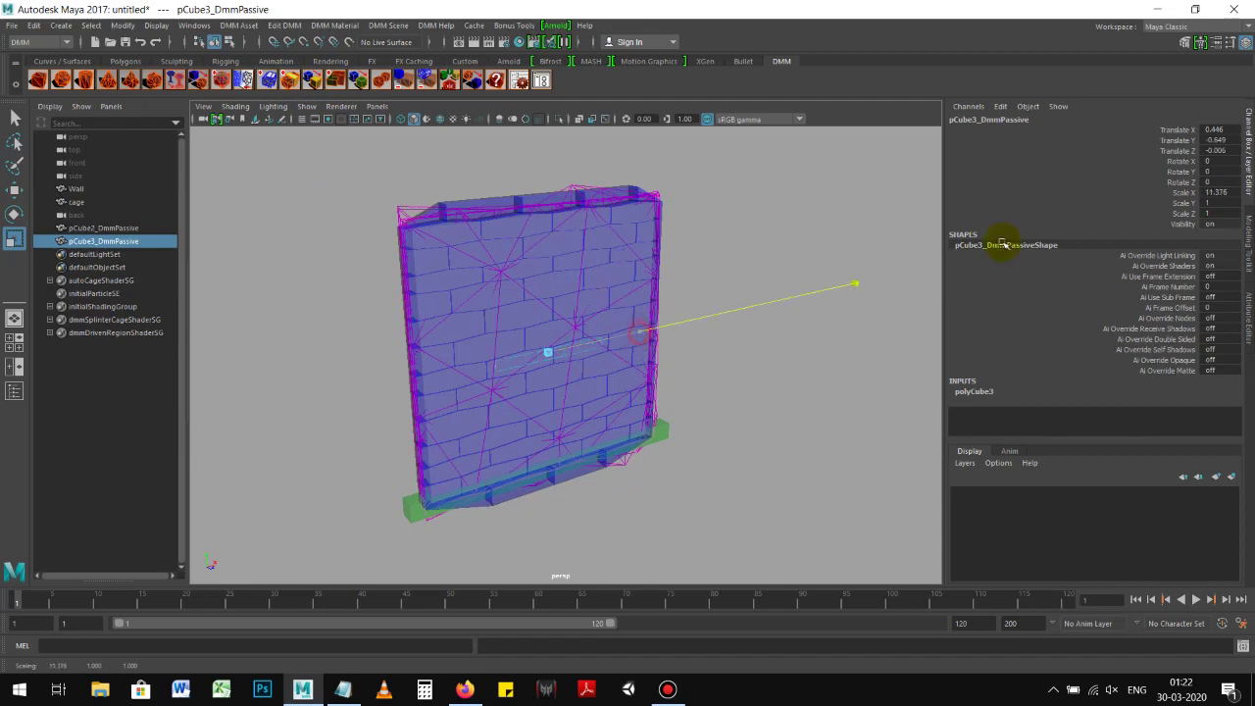
drag(622, 334, 705, 324)
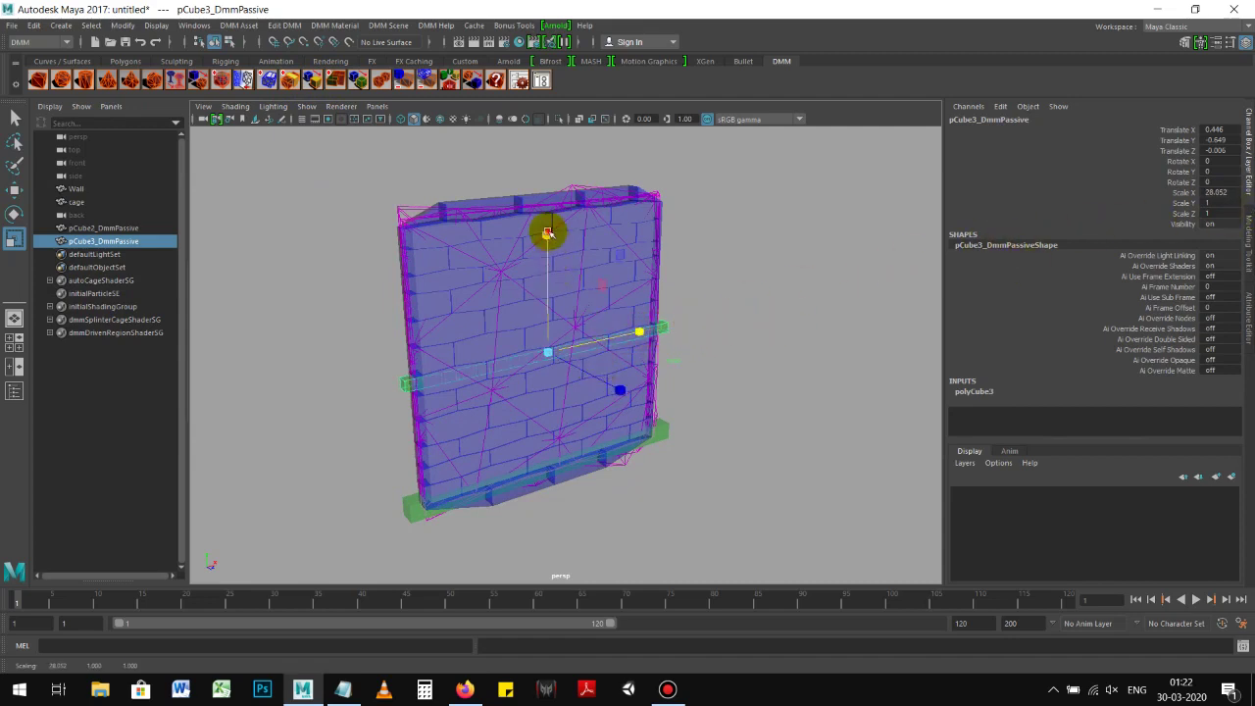
drag(547, 235, 542, 105)
click(549, 257)
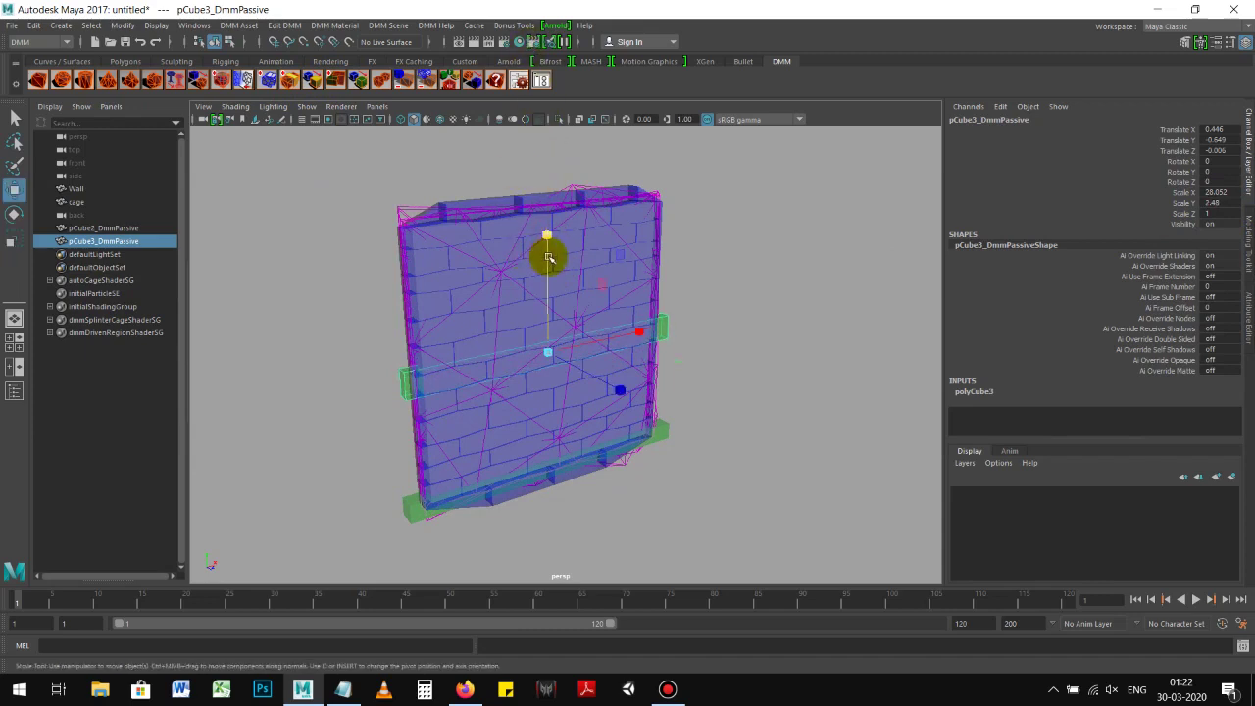
drag(547, 236, 547, 116)
Fit pCube3_DmmPassive to 28.052 × 2.76 × 1.994 and settle it onto the wall's top edge
key(r)
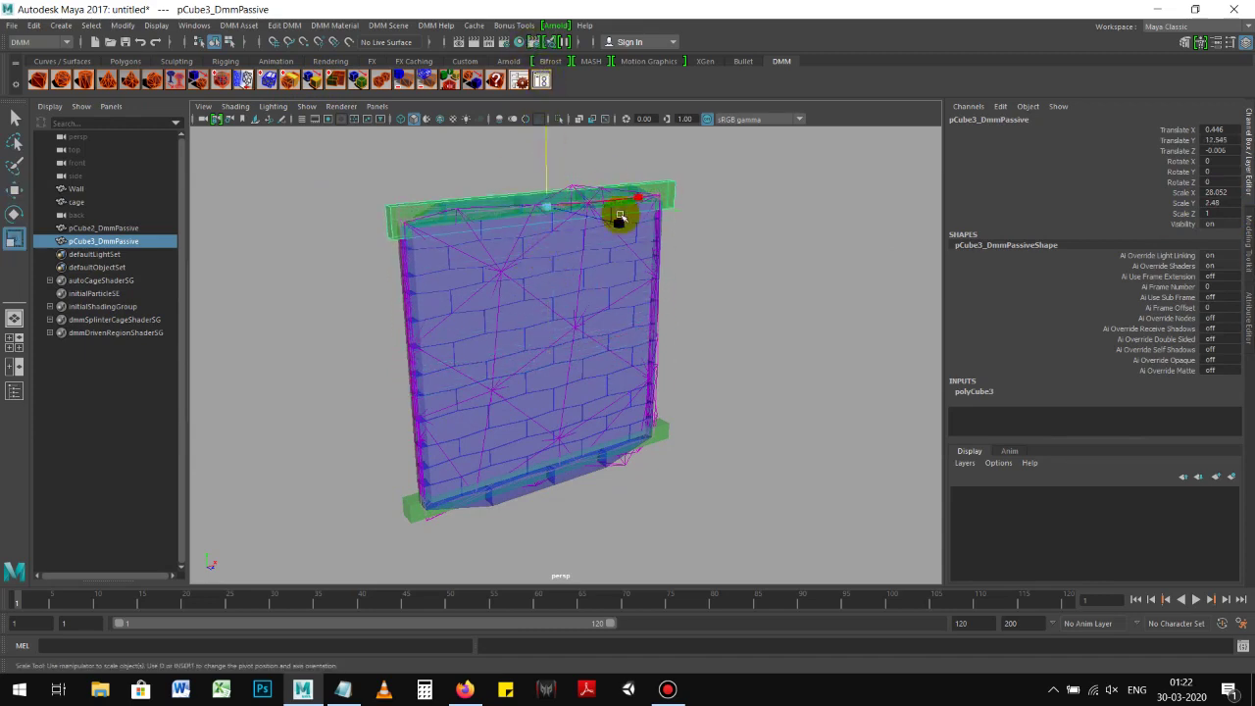
mouse_move(616, 227)
mouse_down()
mouse_move(640, 229)
mouse_move(650, 266)
mouse_move(647, 234)
mouse_move(734, 201)
mouse_move(609, 287)
mouse_move(542, 281)
mouse_up()
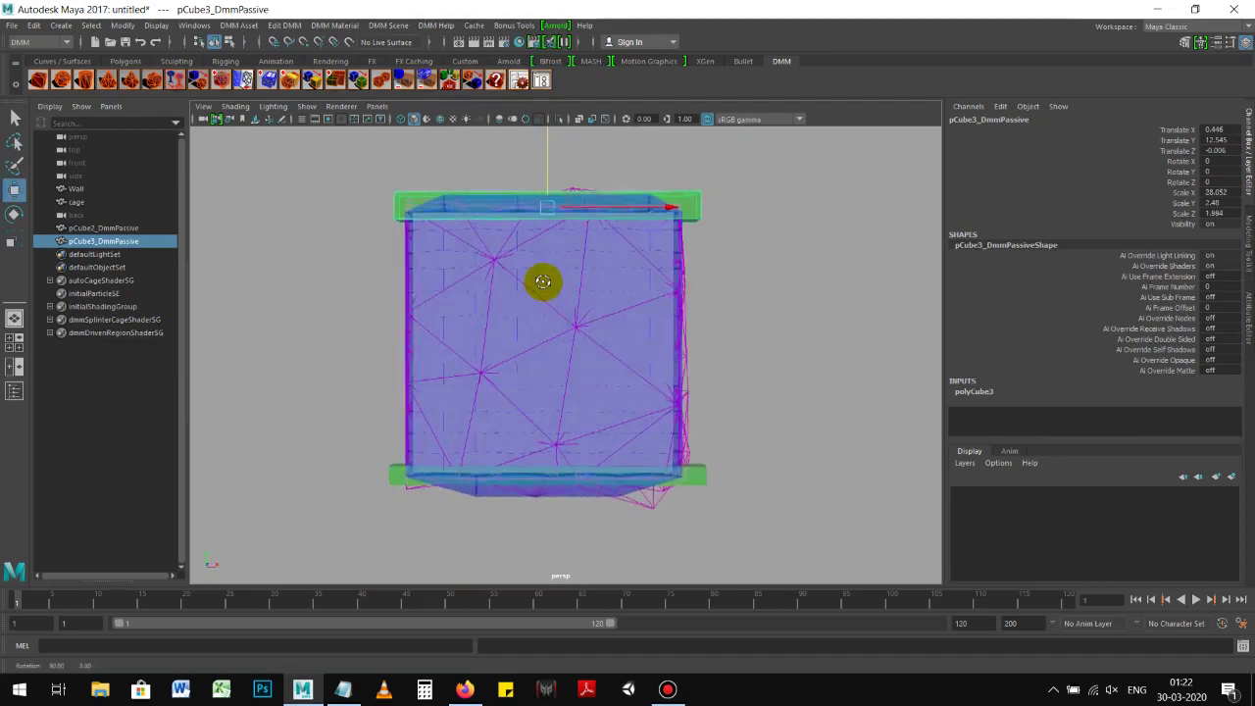
drag(571, 171, 550, 193)
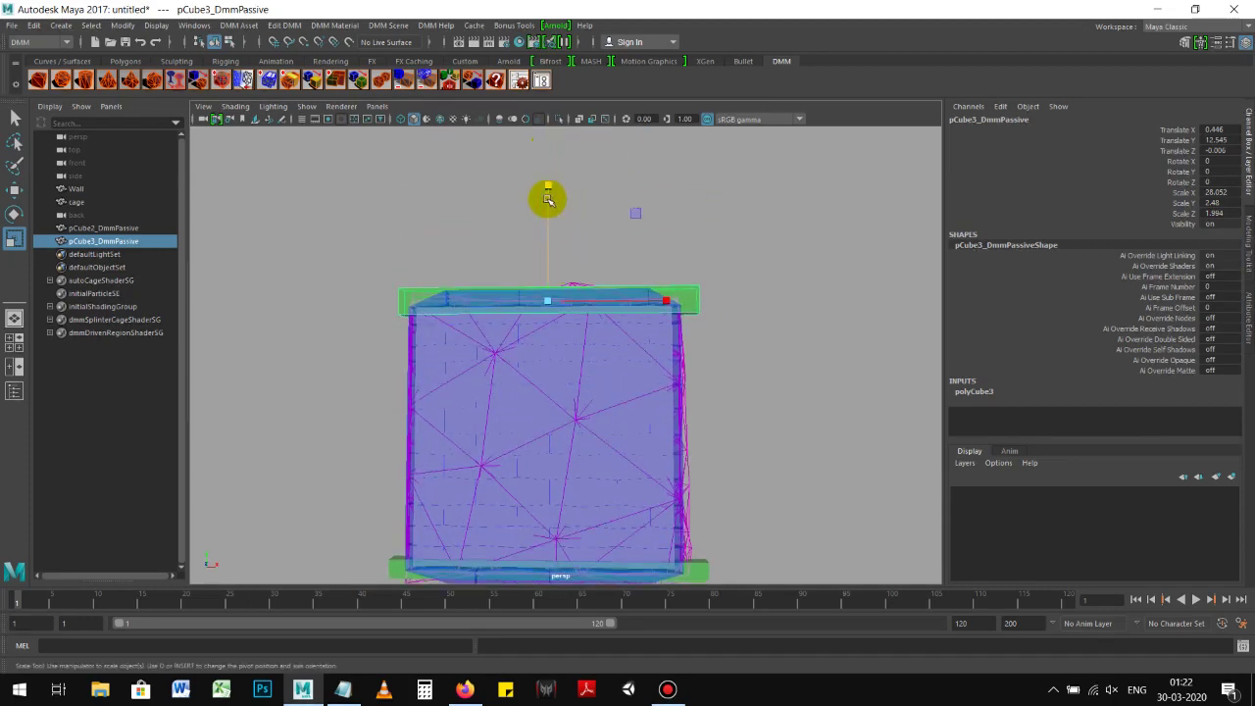
key(w)
drag(547, 179, 550, 188)
key(r)
key(w)
mouse_move(449, 223)
alt+mouse_down()
mouse_move(624, 245)
mouse_move(513, 238)
mouse_move(479, 342)
mouse_move(450, 257)
mouse_move(448, 274)
mouse_move(484, 271)
mouse_move(460, 320)
alt+mouse_up()
click(138, 241)
Add pCube4_DmmPassive, scaled 2.424 × 28.588 × 1.632, running up the Wall's left edge
click(77, 202)
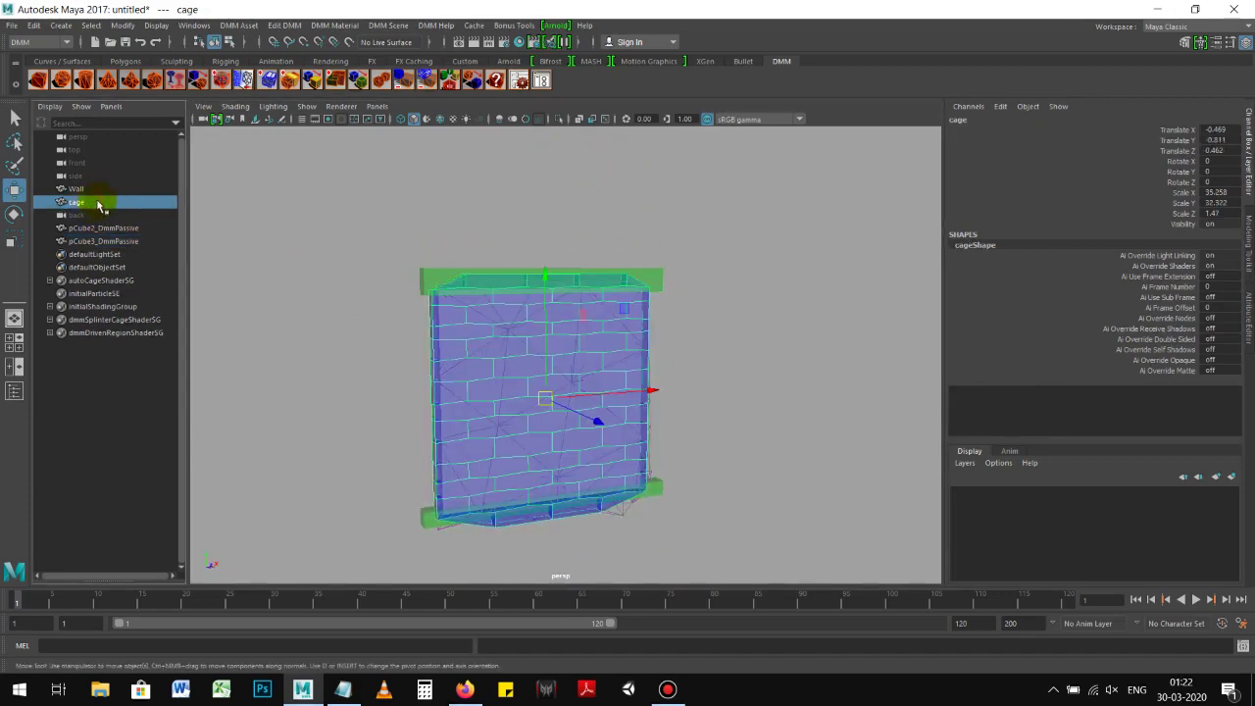
click(79, 188)
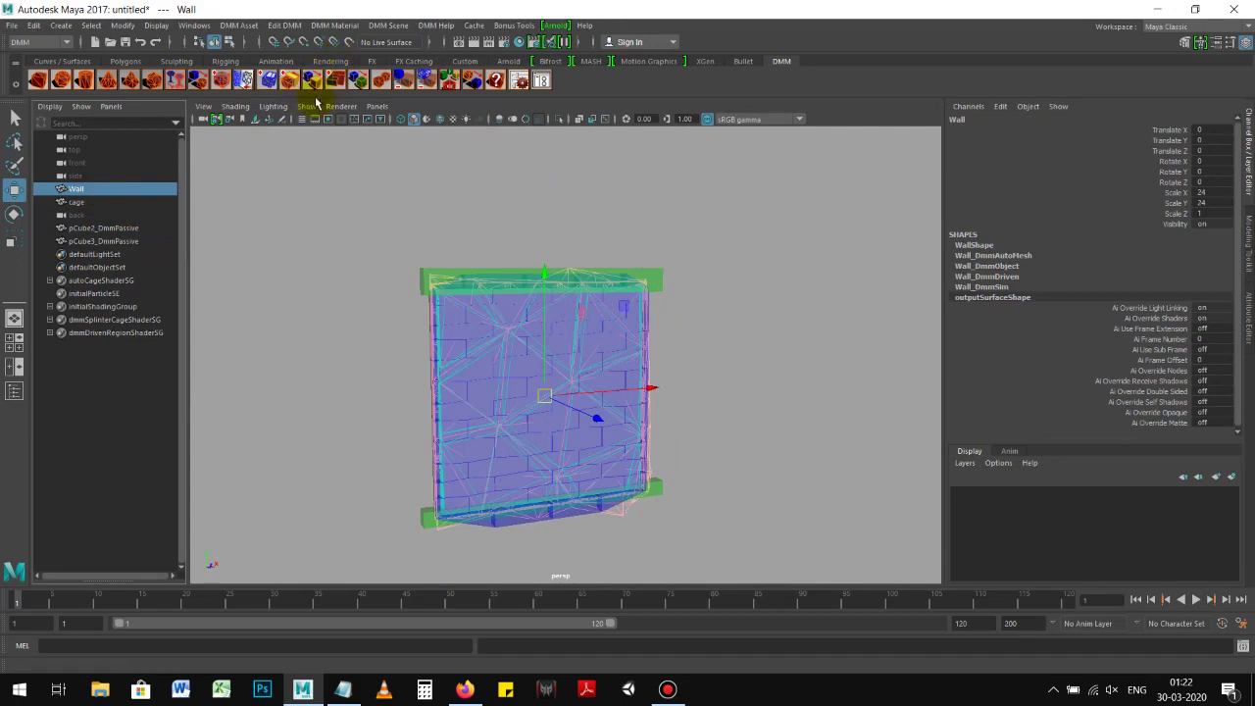
click(349, 87)
drag(551, 284, 552, 281)
mouse_move(540, 202)
mouse_down()
mouse_move(523, 323)
mouse_move(552, 339)
mouse_move(546, 167)
mouse_move(566, 324)
mouse_up()
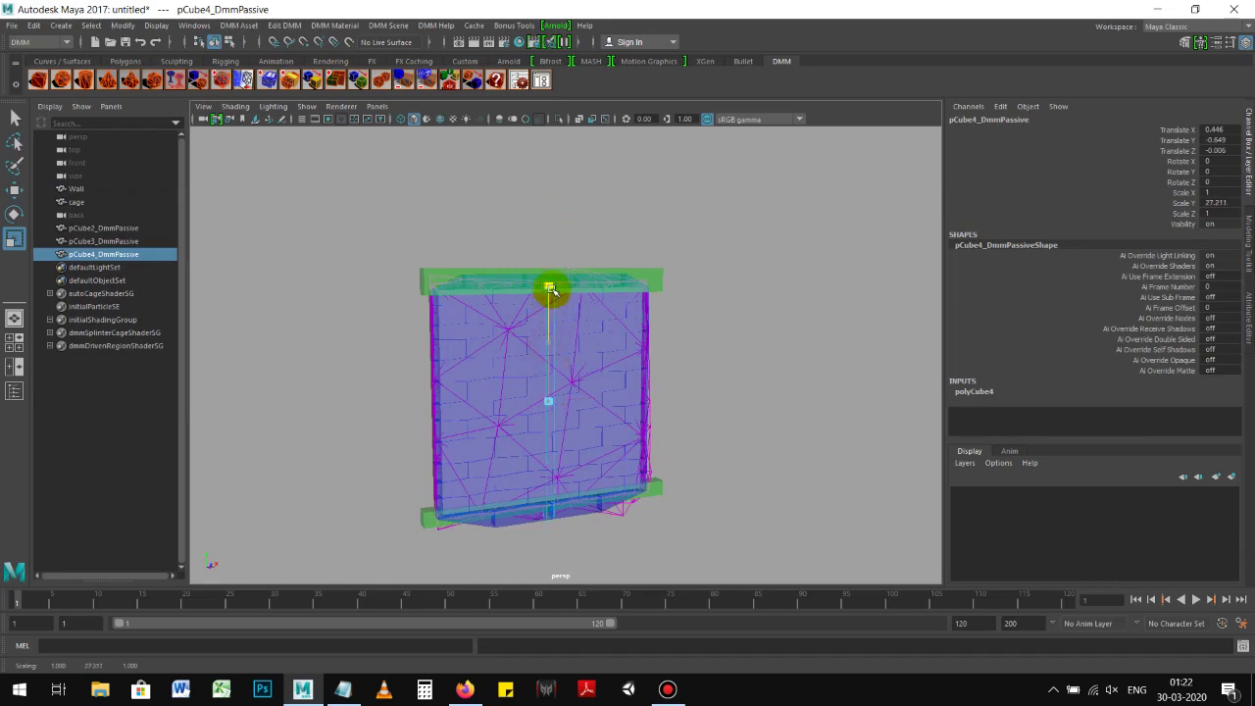
mouse_move(606, 397)
mouse_down()
mouse_move(672, 384)
mouse_move(628, 428)
mouse_move(636, 408)
mouse_move(645, 419)
mouse_move(508, 390)
mouse_up()
key(w)
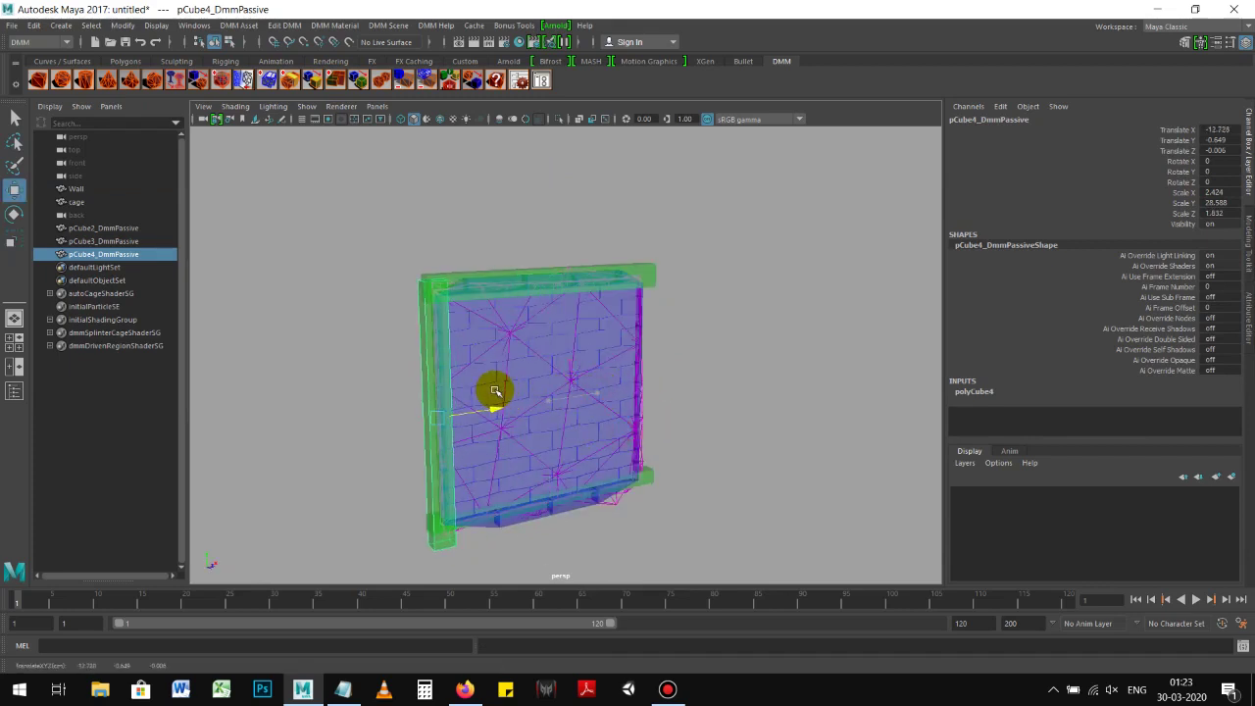
mouse_move(513, 395)
mouse_down()
mouse_move(438, 395)
mouse_move(726, 406)
mouse_move(487, 422)
mouse_move(435, 392)
mouse_move(415, 350)
mouse_up()
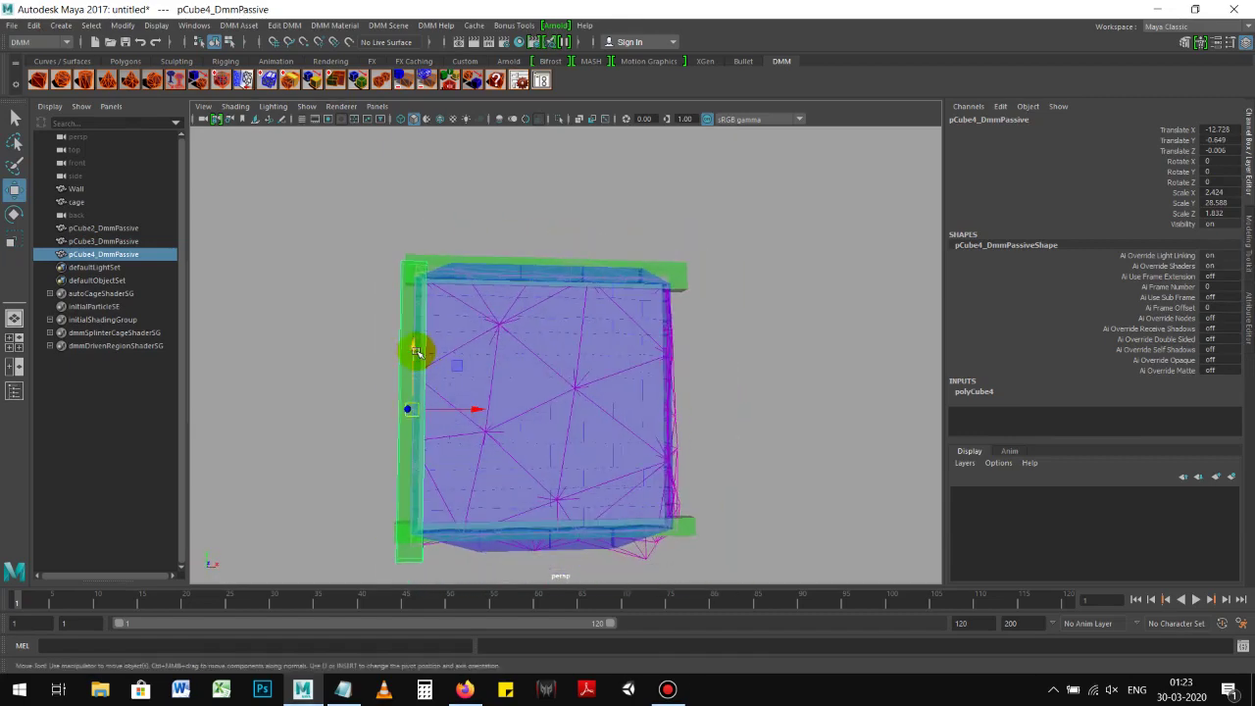
click(87, 190)
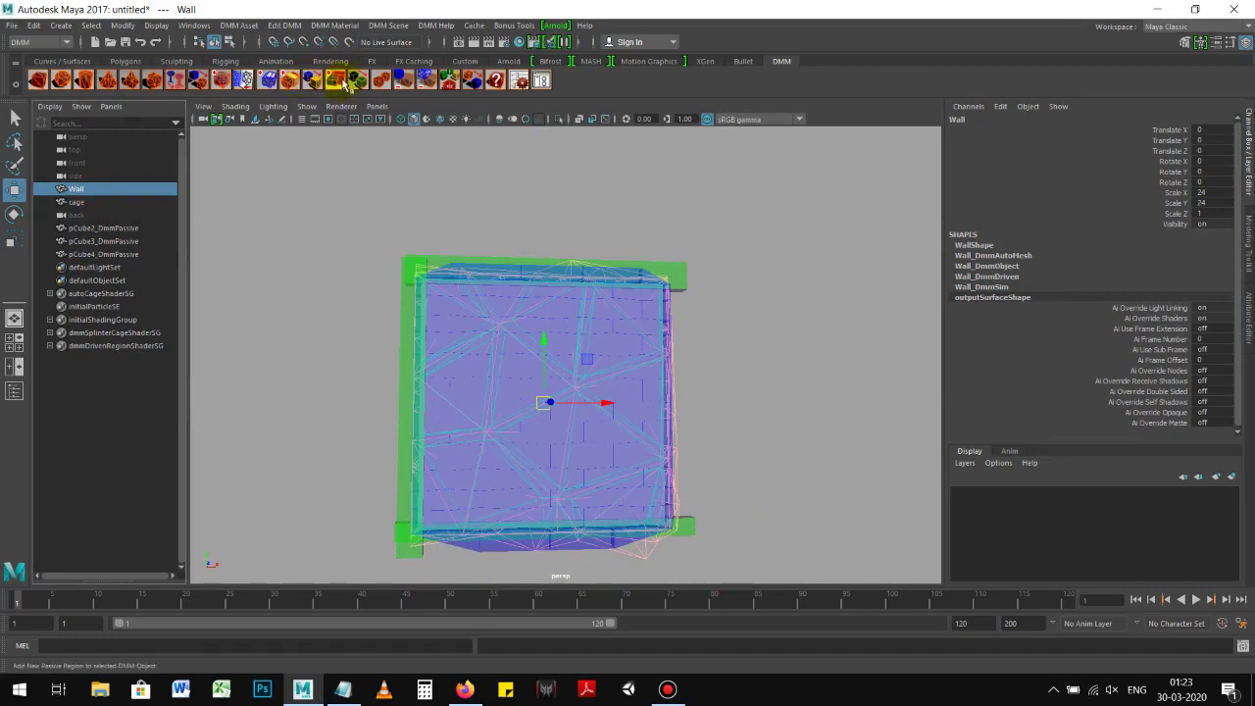
Add a fourth passive region, pCube5_DmmPassive, scaled and placed along the Wall's right edge
click(339, 81)
mouse_move(516, 339)
alt+mouse_down()
mouse_move(510, 454)
mouse_move(595, 384)
mouse_move(585, 407)
alt+mouse_up()
key(r)
drag(562, 353, 577, 238)
drag(632, 420, 726, 438)
drag(535, 435, 482, 440)
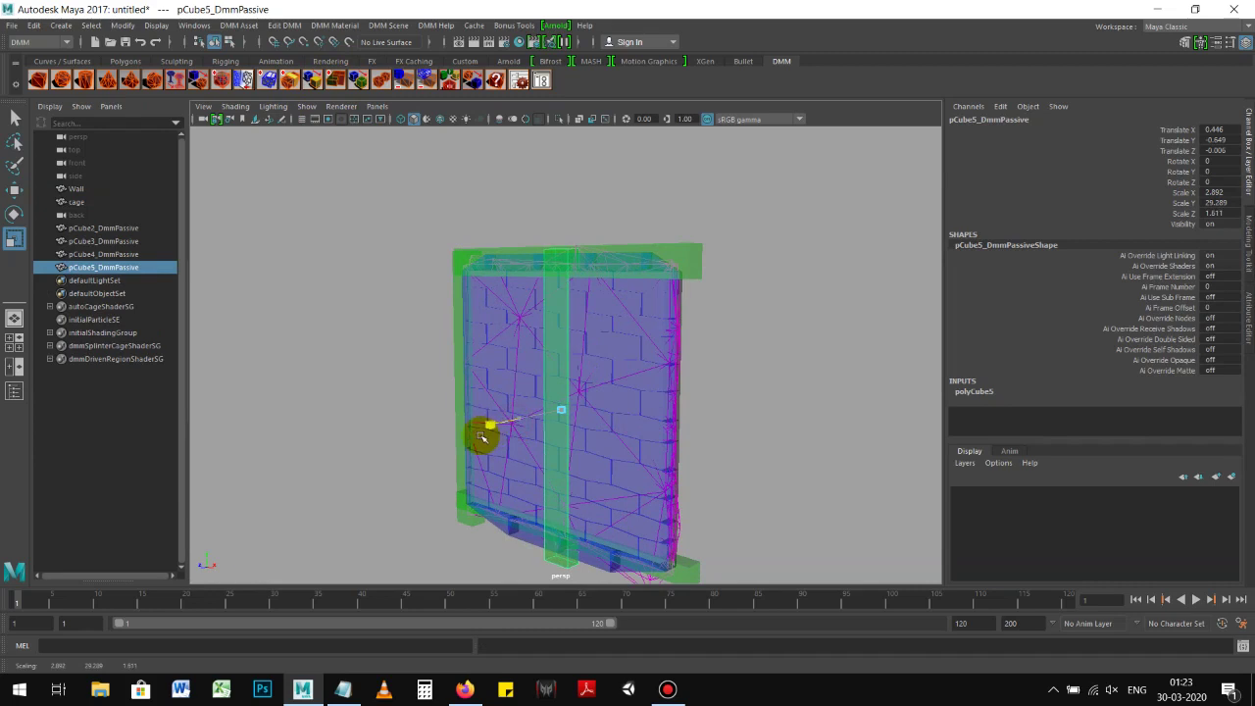
mouse_move(609, 419)
mouse_down()
mouse_move(583, 415)
mouse_move(736, 425)
mouse_move(736, 409)
mouse_move(759, 414)
mouse_up()
key(w)
mouse_move(673, 415)
alt+mouse_down()
mouse_move(768, 423)
mouse_move(780, 451)
mouse_move(765, 482)
mouse_move(735, 440)
mouse_move(795, 443)
mouse_move(501, 414)
mouse_move(751, 454)
mouse_move(688, 374)
alt+mouse_up()
Thicken the bottom beam pCube2 to Scale Y 2.478
click(720, 498)
mouse_move(720, 498)
alt+mouse_down()
mouse_move(650, 440)
mouse_move(673, 454)
alt+mouse_up()
click(690, 467)
key(r)
mouse_move(549, 412)
mouse_down()
mouse_move(552, 383)
mouse_move(545, 410)
mouse_up()
key(w)
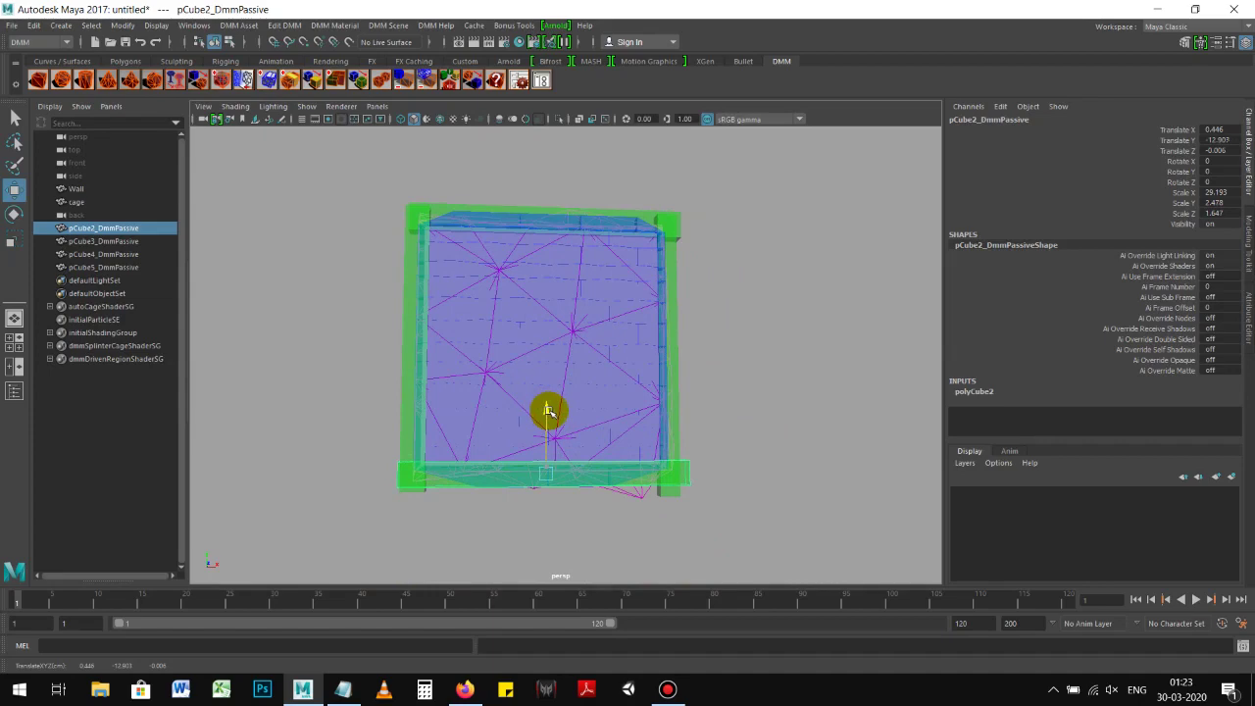
click(737, 406)
mouse_move(736, 406)
alt+mouse_down()
mouse_move(491, 392)
mouse_move(644, 393)
mouse_move(570, 413)
alt+mouse_up()
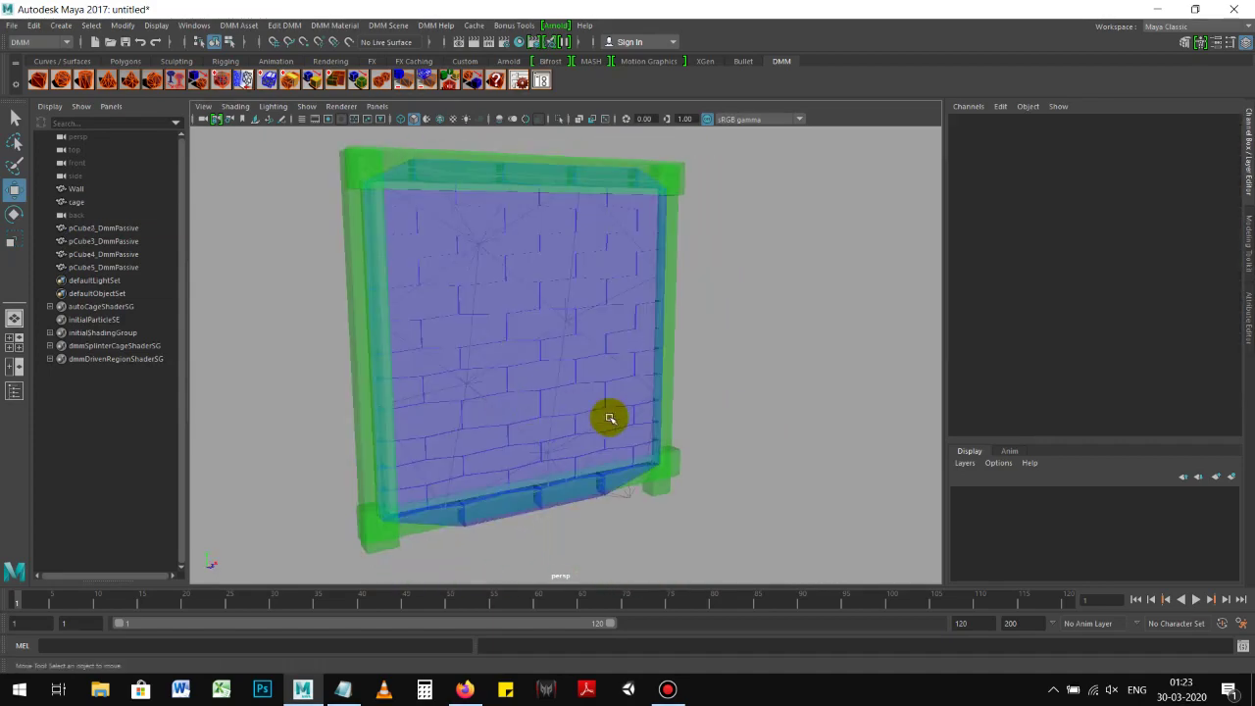
Stop the test playback, rewind to frame 1, and reselect the Wall in the Outliner
alt+right_drag(570, 413, 527, 415)
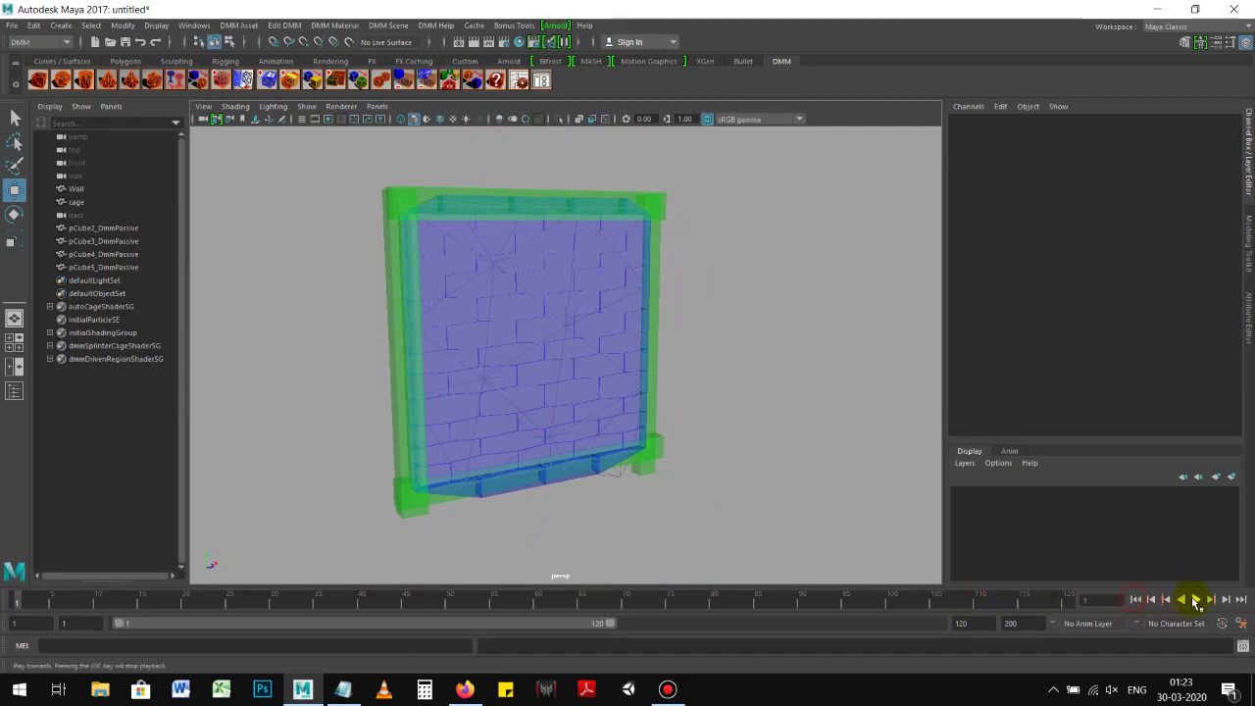
click(1195, 600)
click(1146, 600)
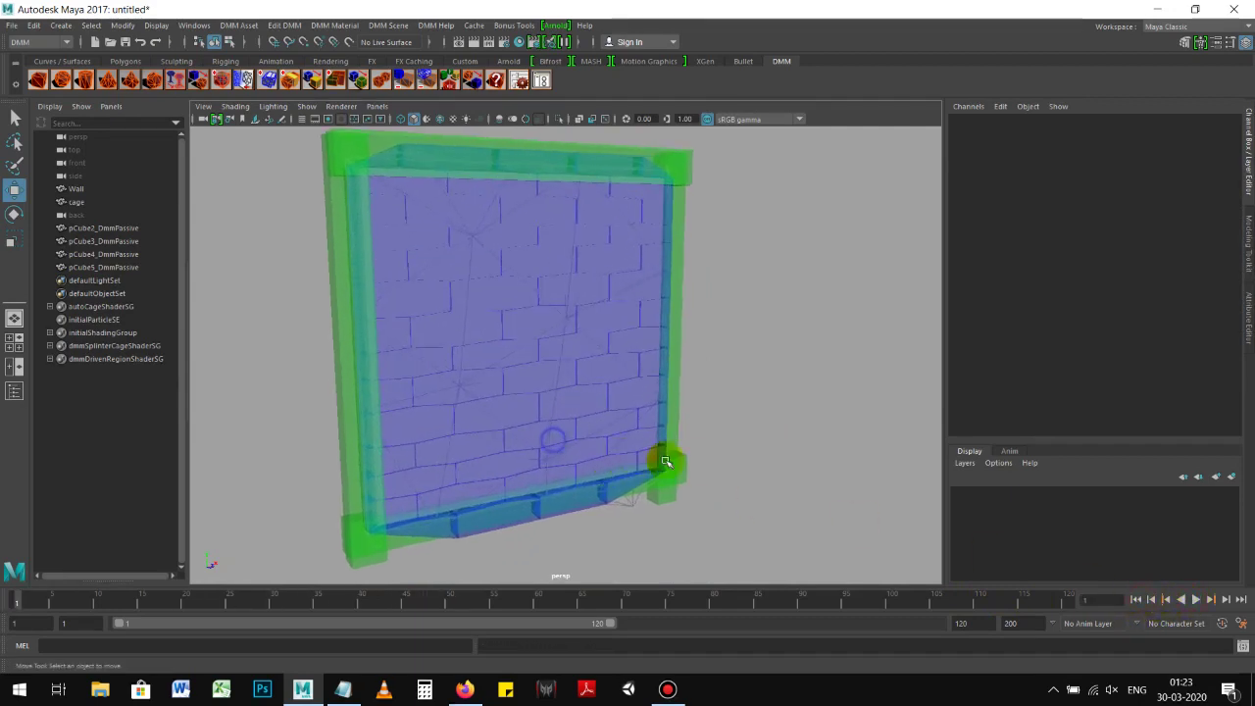
alt+drag(612, 467, 592, 403)
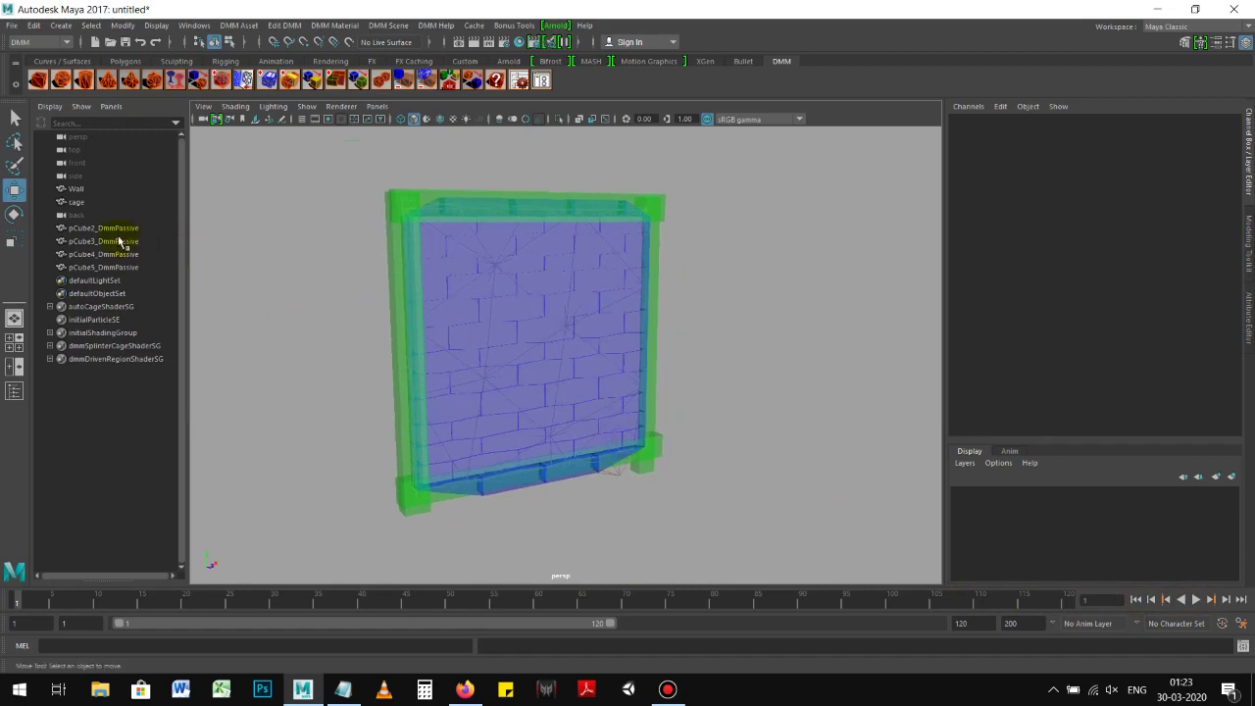
click(79, 214)
click(99, 293)
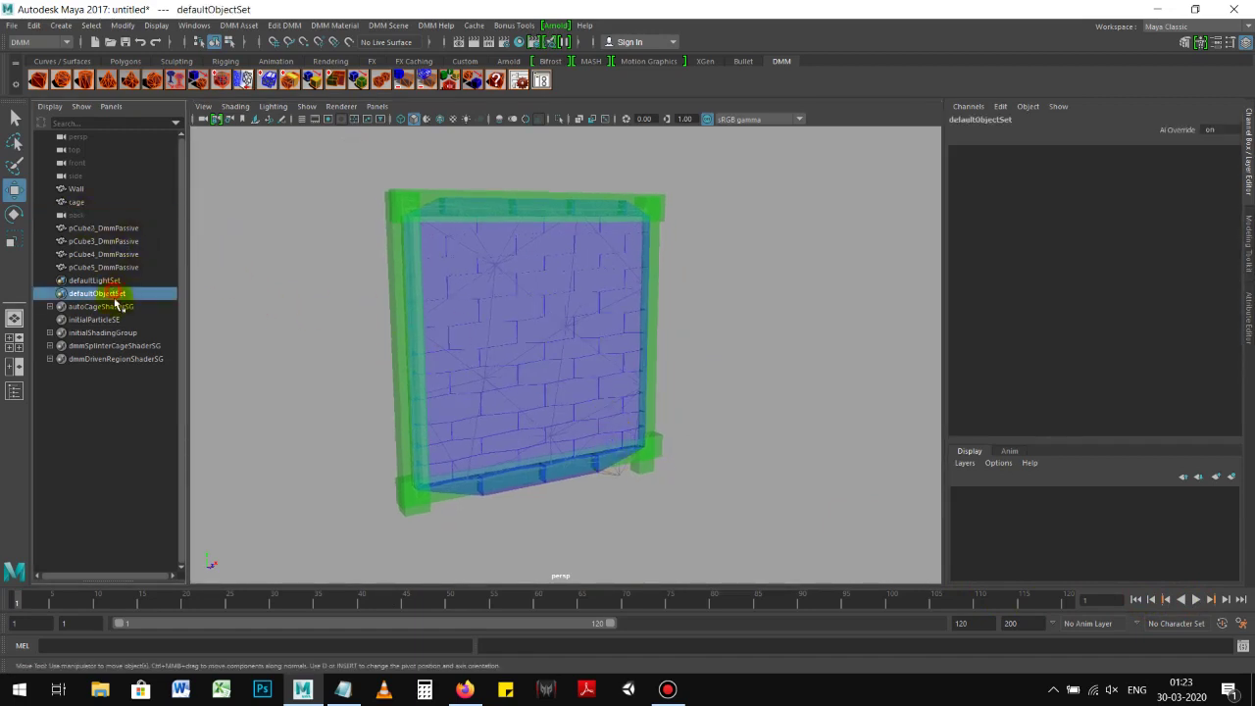
click(86, 189)
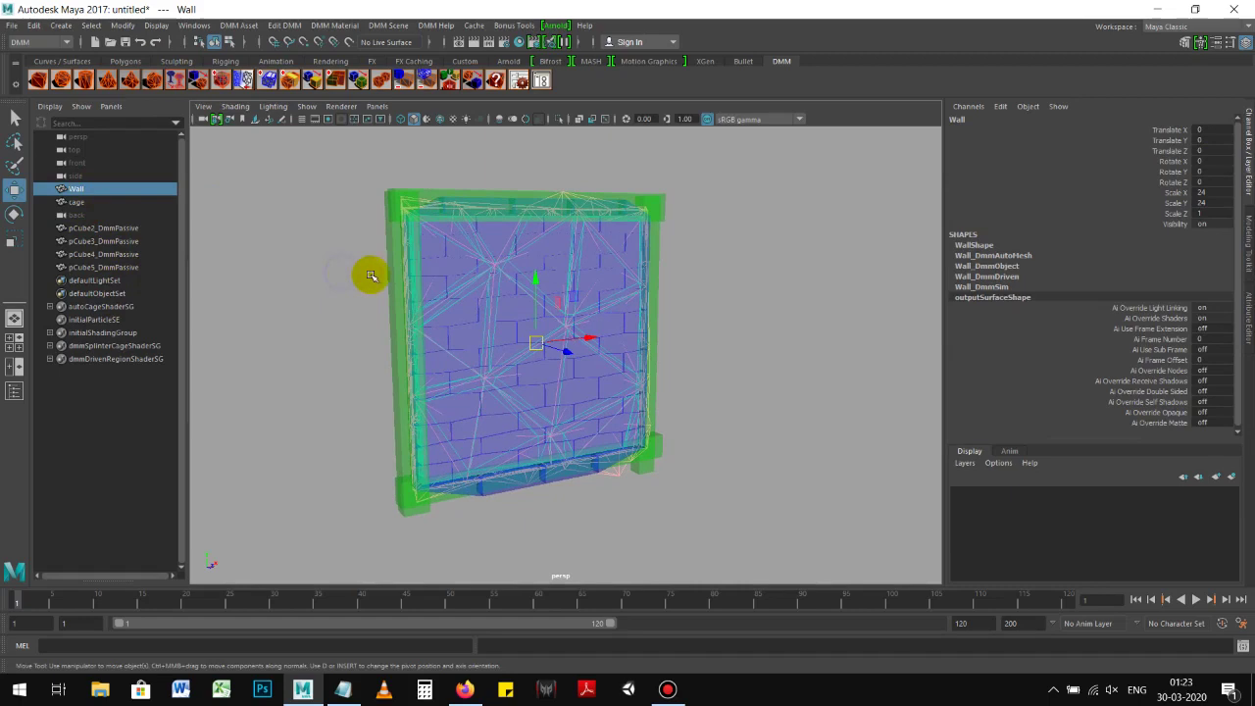
Open the DMM Asset Manager for the Wall and regenerate its tet mesh at higher density
click(542, 80)
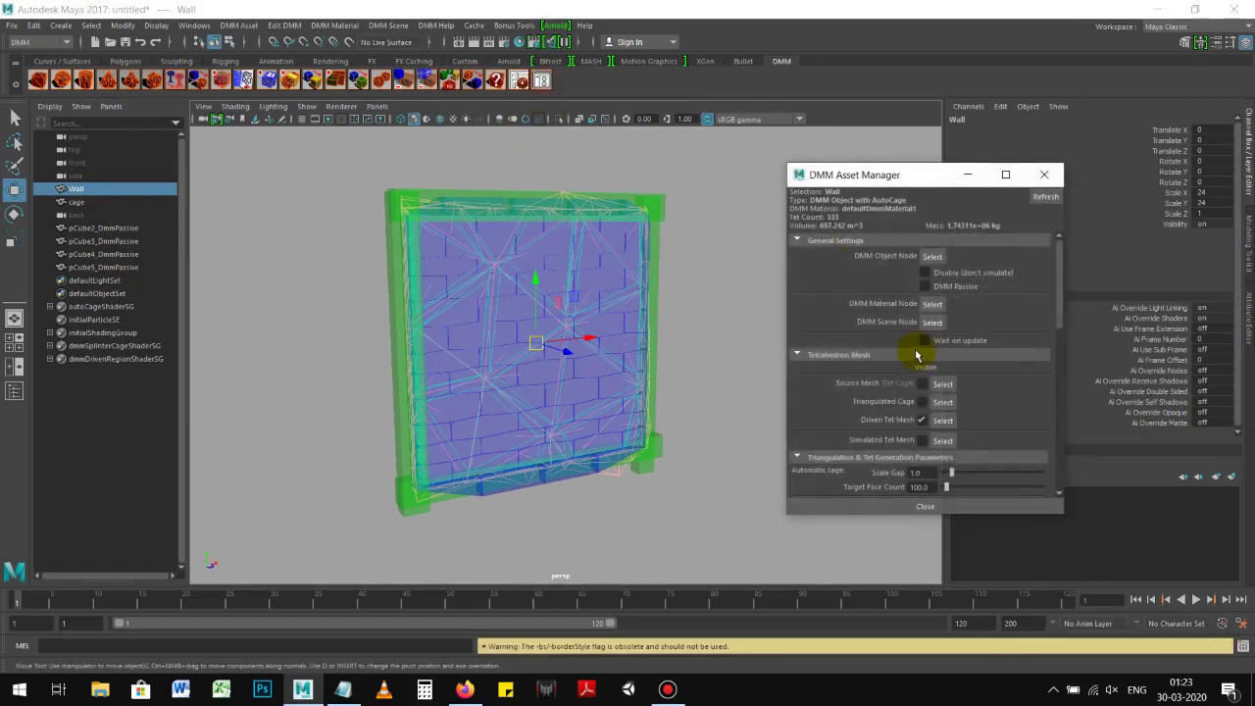
scroll(899, 400, down, 2)
scroll(900, 400, down, 2)
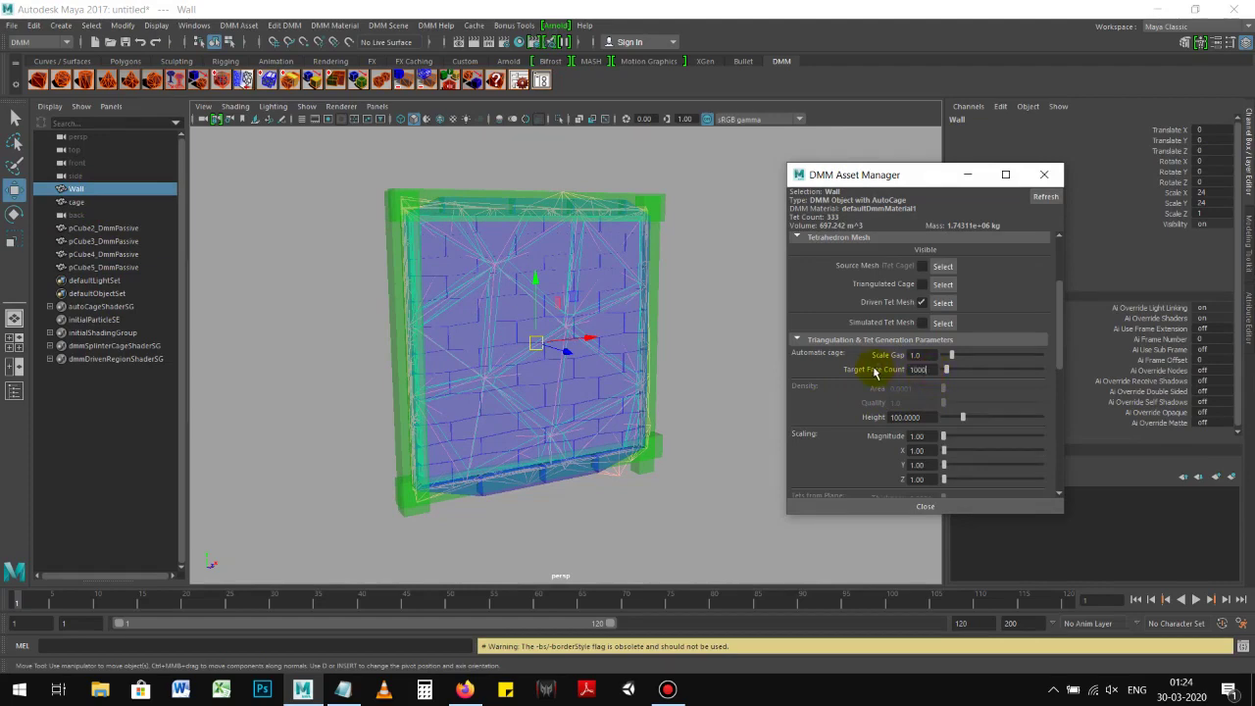
click(586, 379)
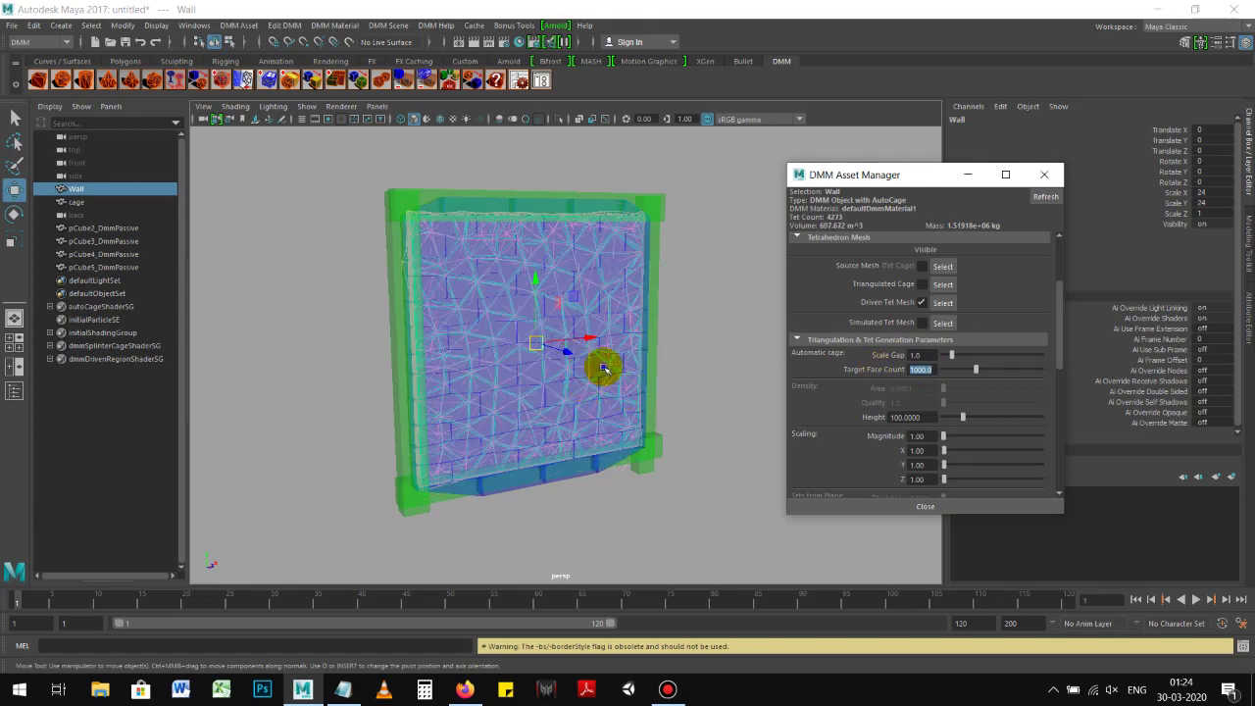
alt+drag(582, 374, 639, 363)
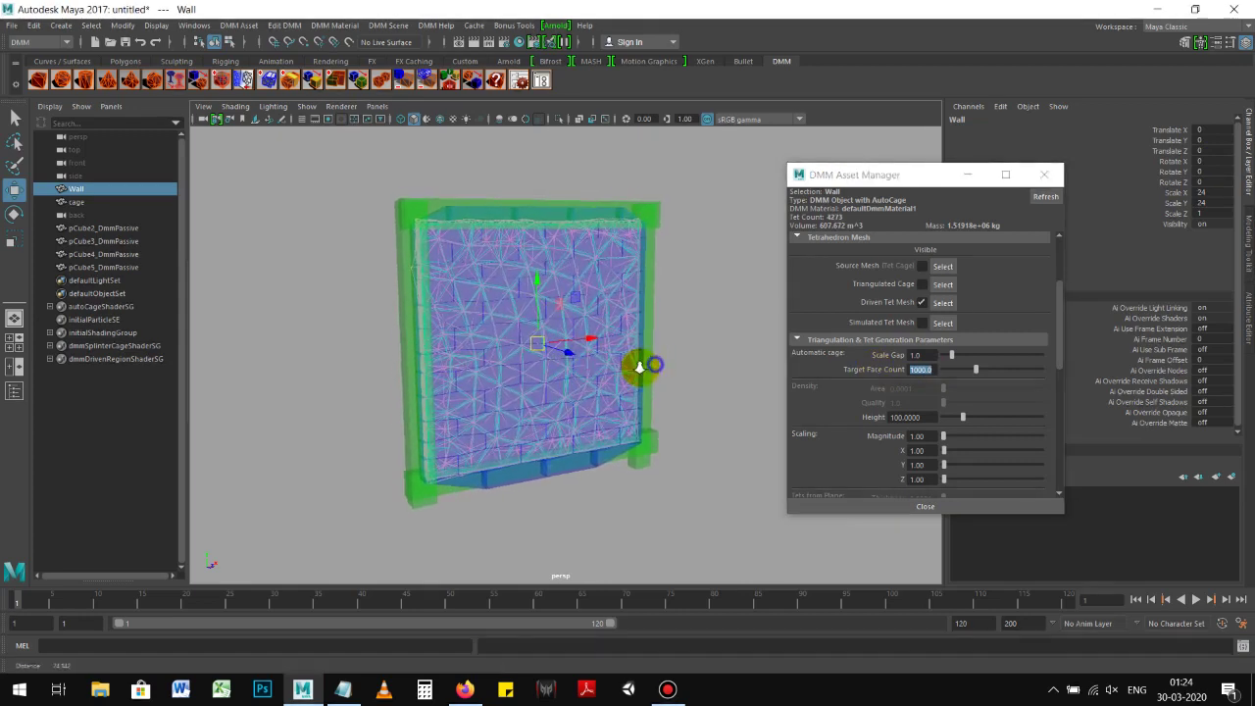
scroll(842, 336, up, 2)
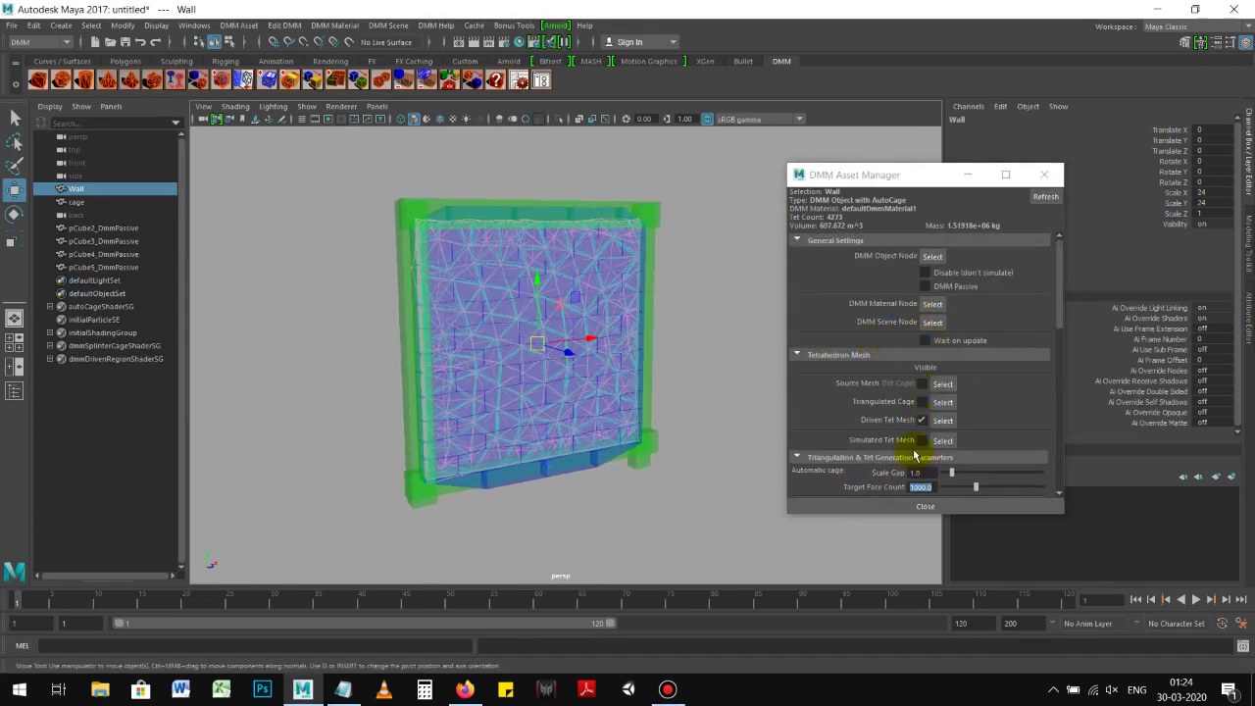
scroll(915, 456, down, 4)
mouse_move(513, 359)
alt+mouse_down()
mouse_move(653, 393)
mouse_move(552, 340)
alt+mouse_up()
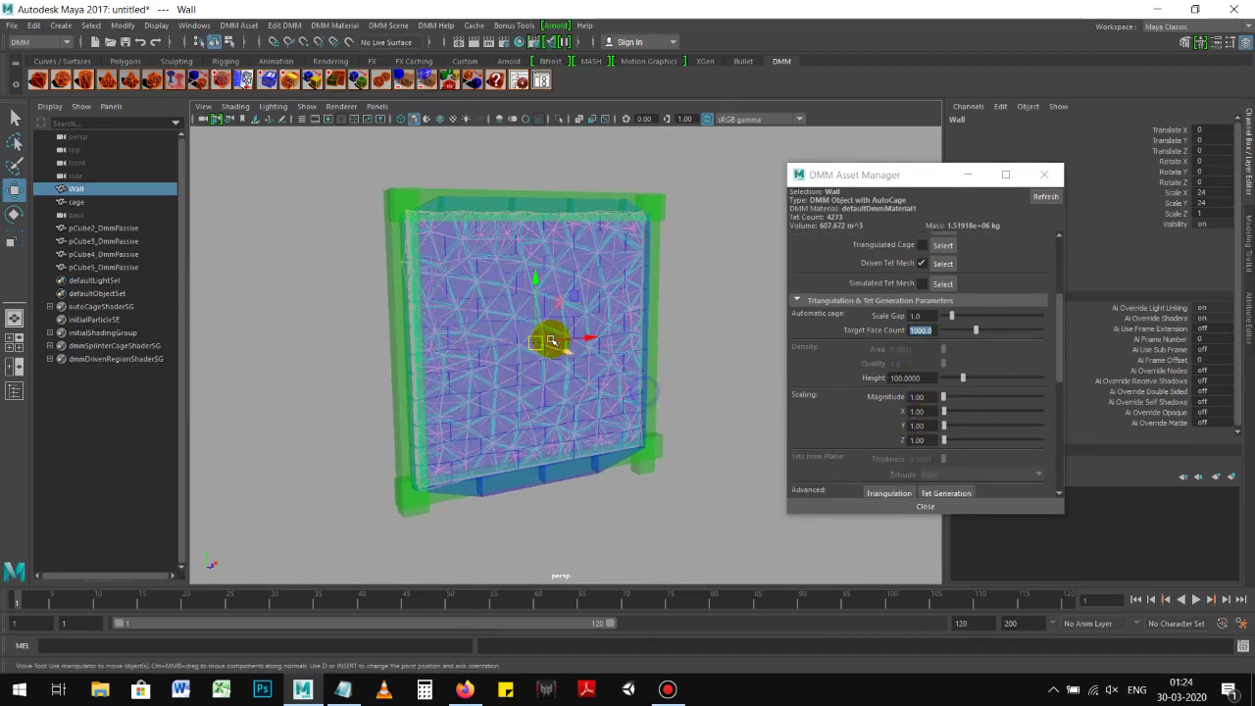
Regenerate the Wall's tet mesh at Target Face Count 800, giving 5087 tets, and return to frame 1
click(1196, 600)
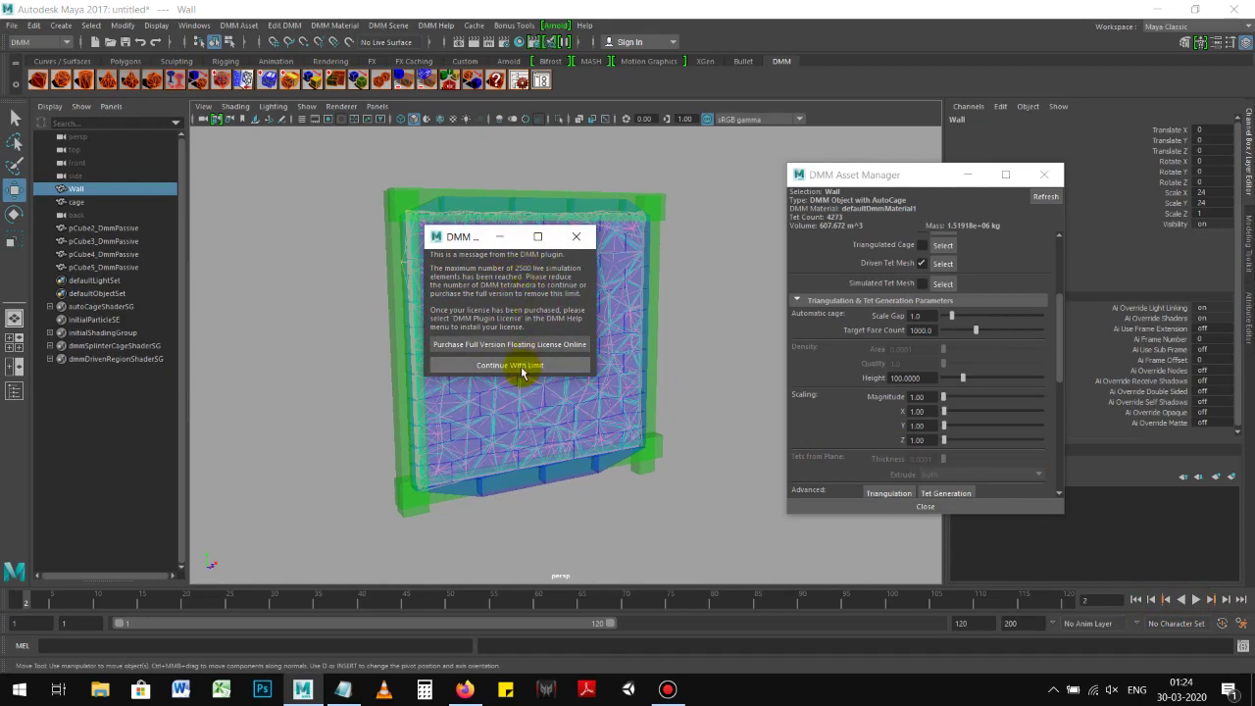
click(919, 332)
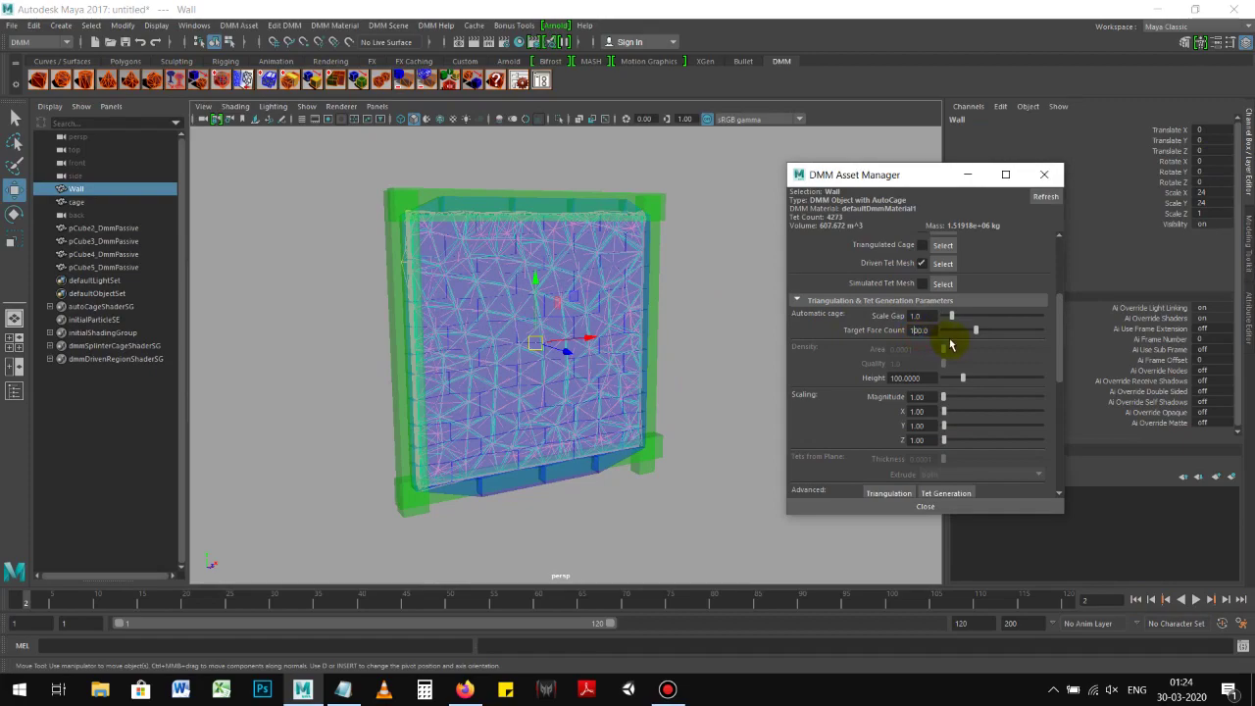
text(800)
click(932, 494)
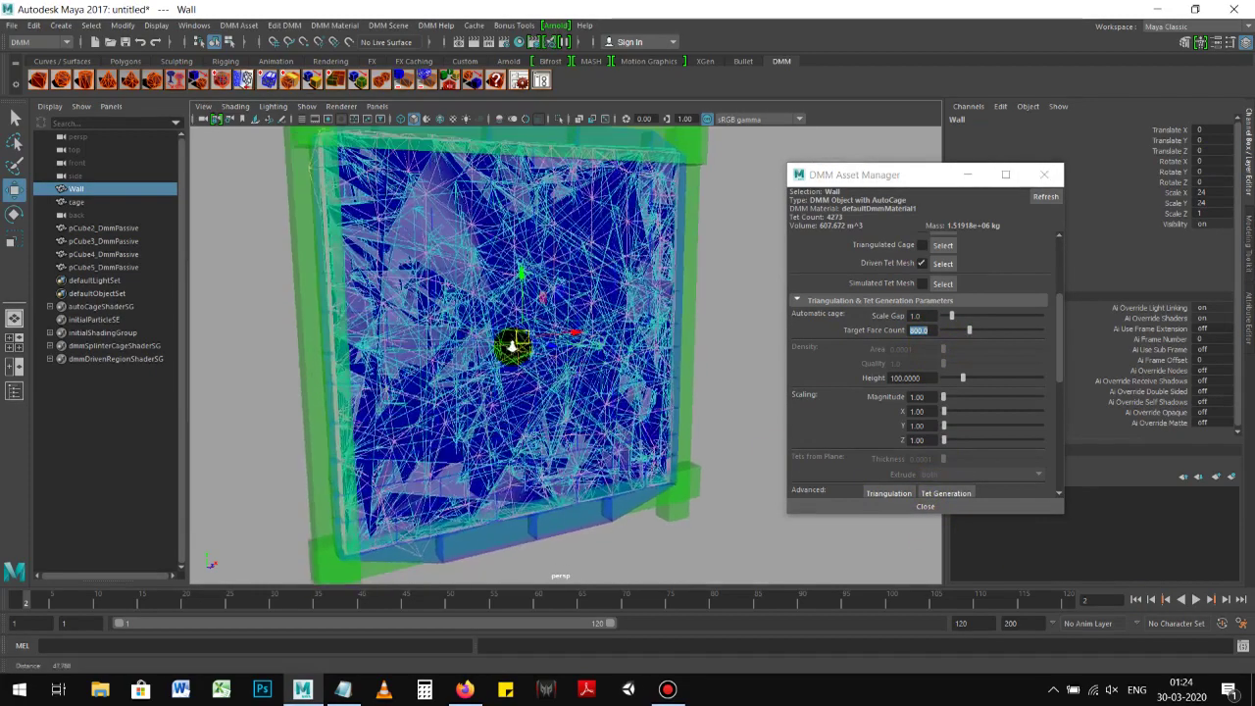
click(1156, 599)
Continue within the element limit and set the Wall's Target Face Count to 700
click(1195, 599)
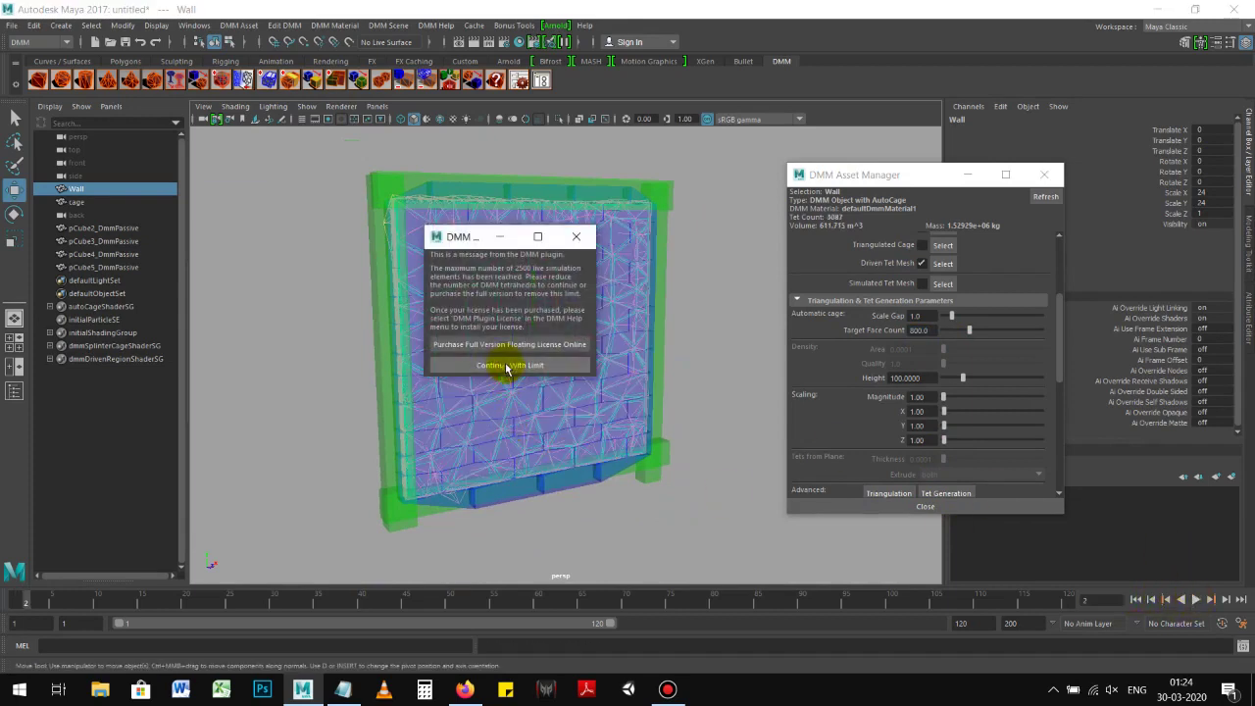
click(508, 367)
alt+drag(547, 364, 579, 371)
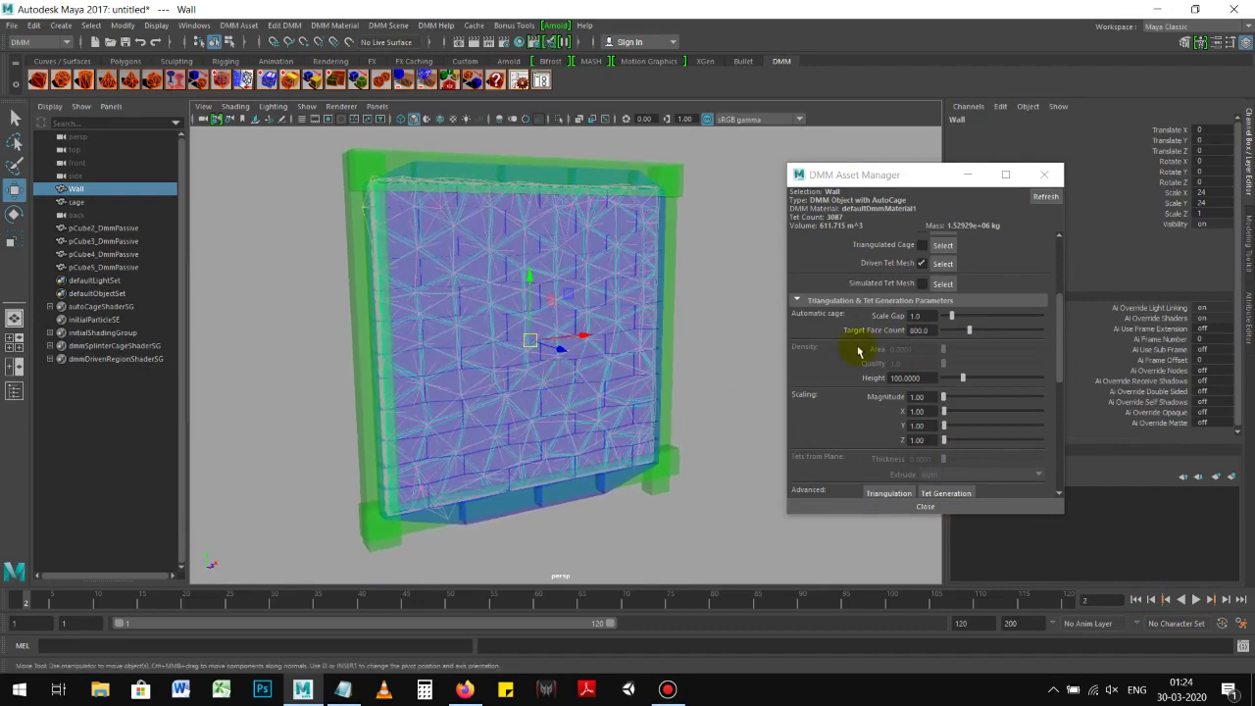
click(913, 332)
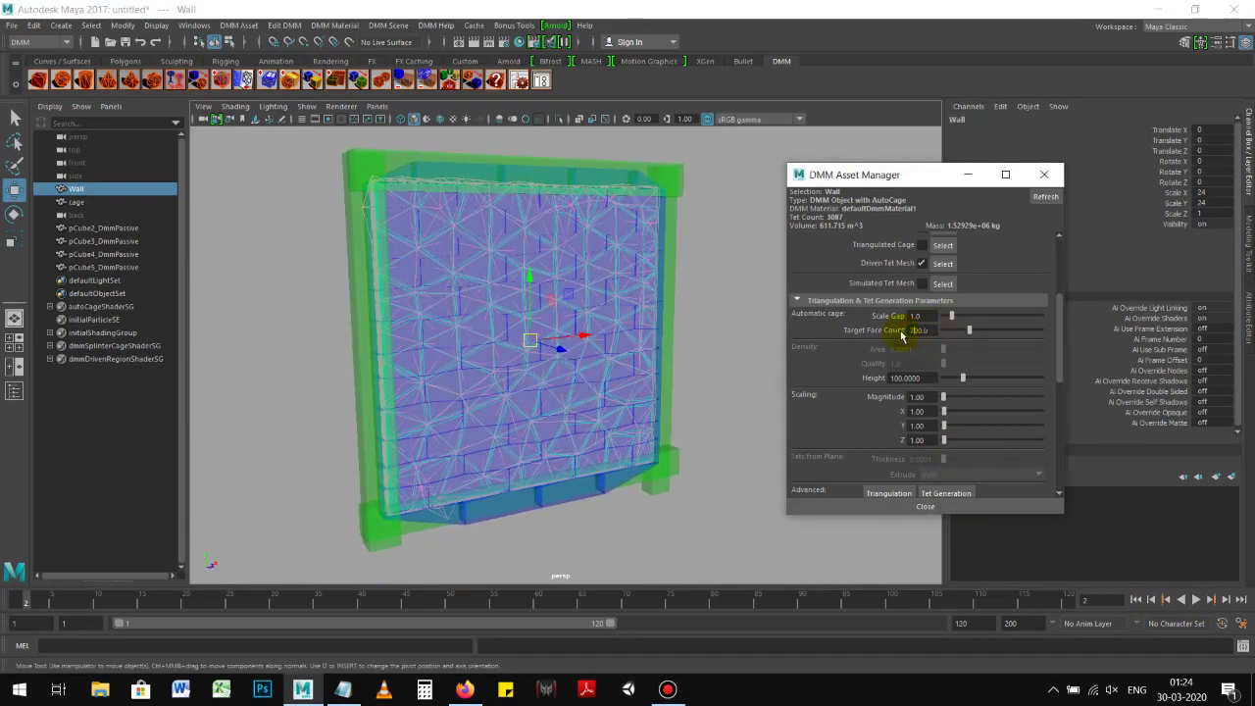
text(700)
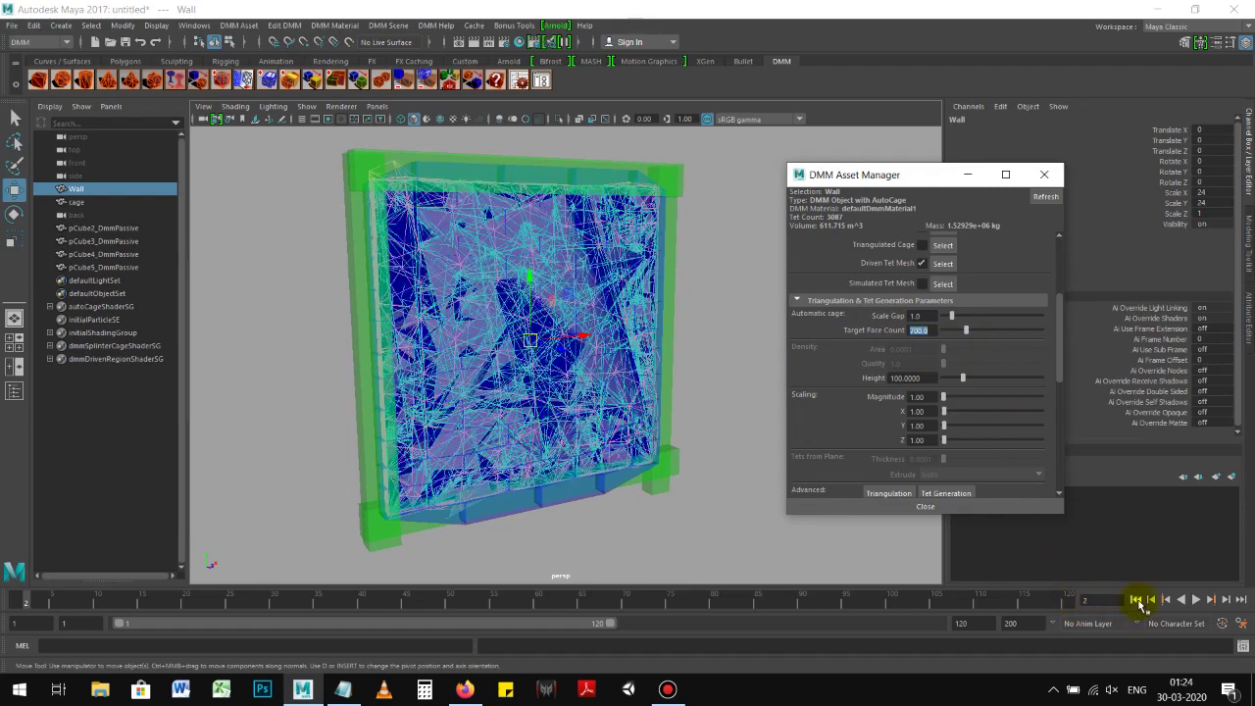
Test-play the 2322-tet wall, return to frame 1, and bring up the Notepad notes
click(1136, 601)
click(1196, 599)
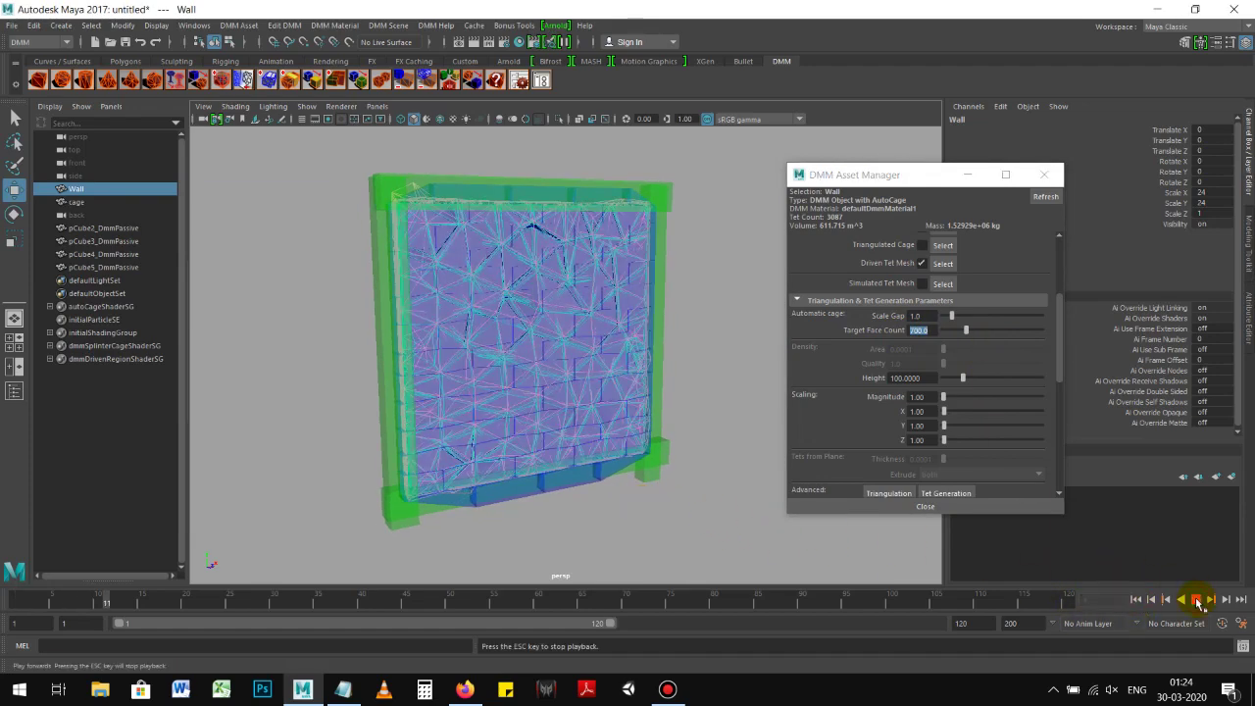
click(1198, 599)
click(1135, 599)
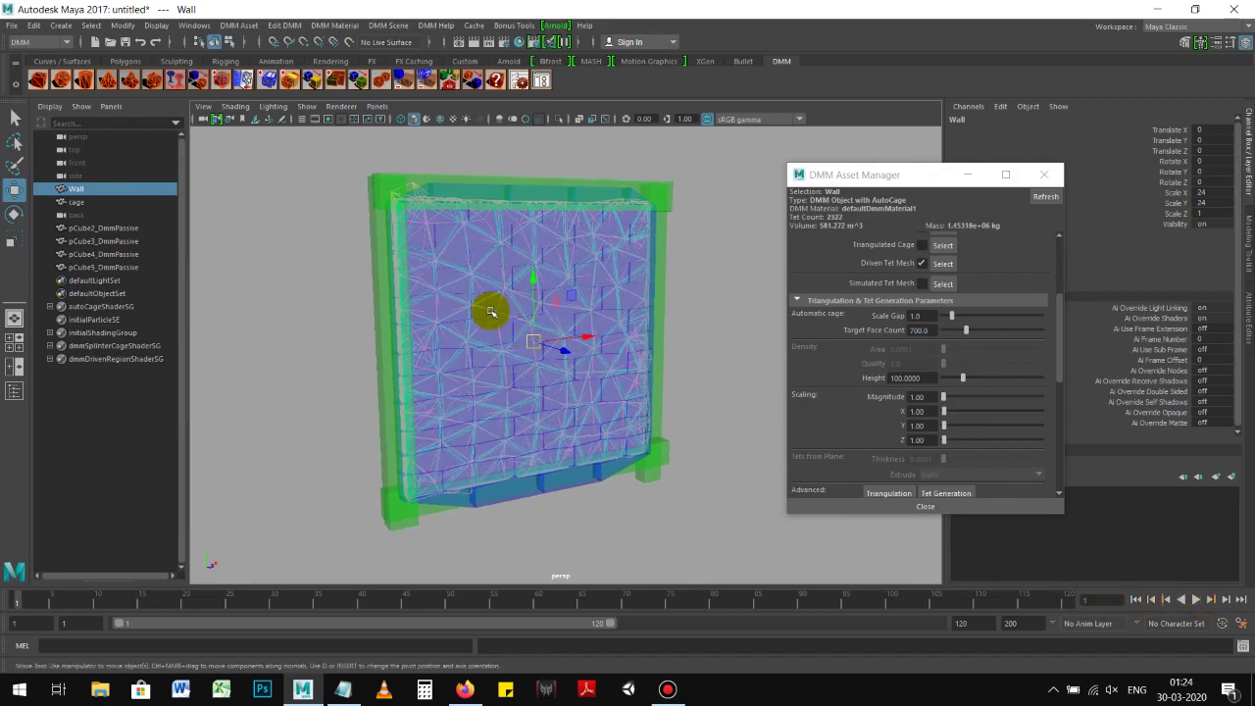
click(923, 377)
click(928, 331)
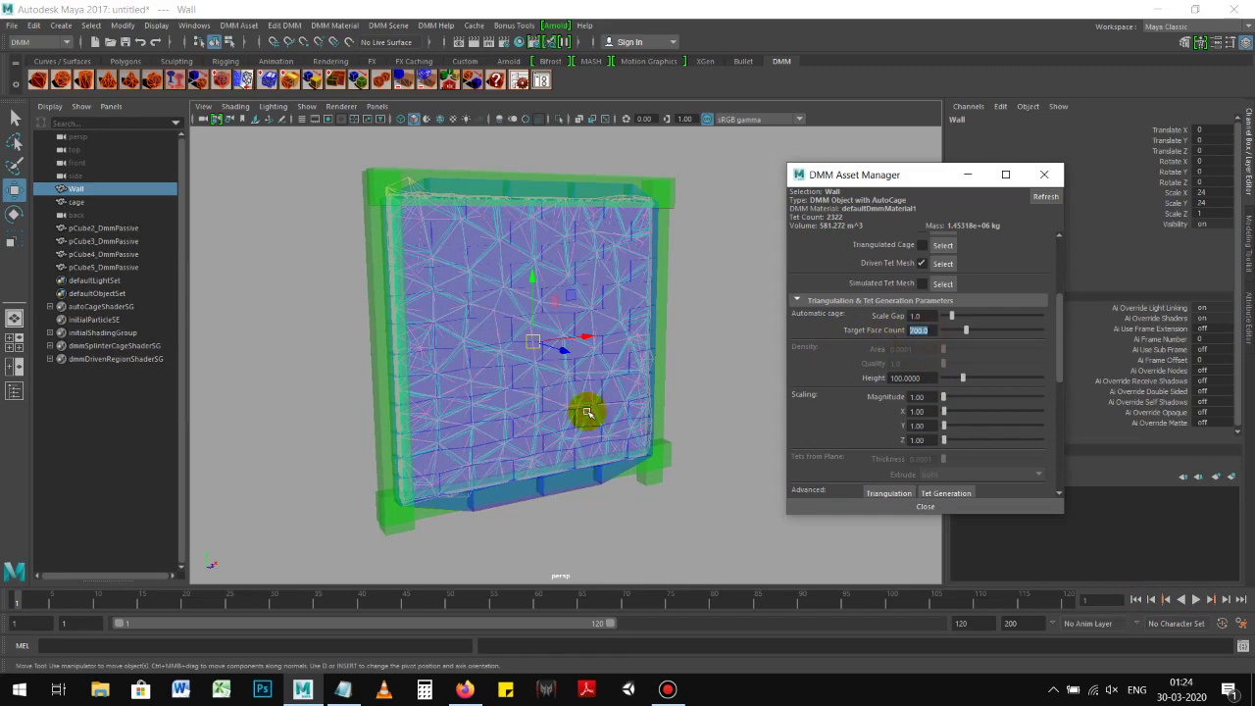
click(345, 697)
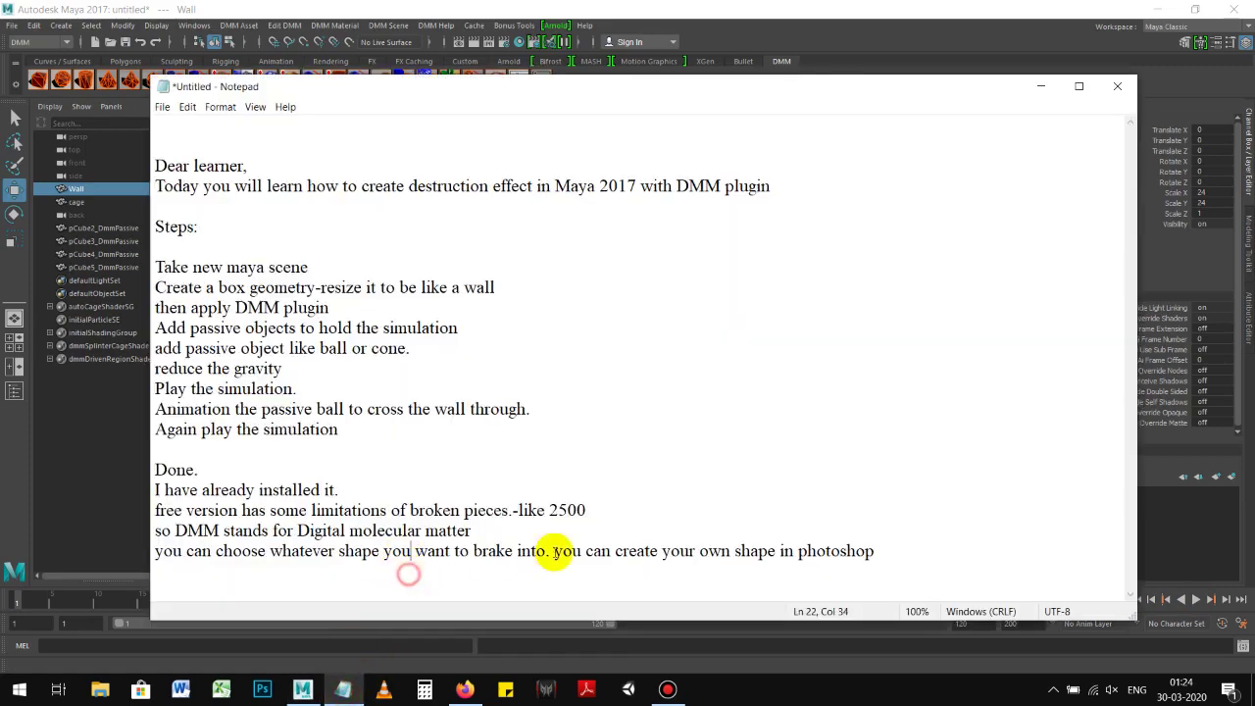
Add a Notepad line: around 700 Target face count won't show the limitation message
key(Return)
text(so around 700 value of)
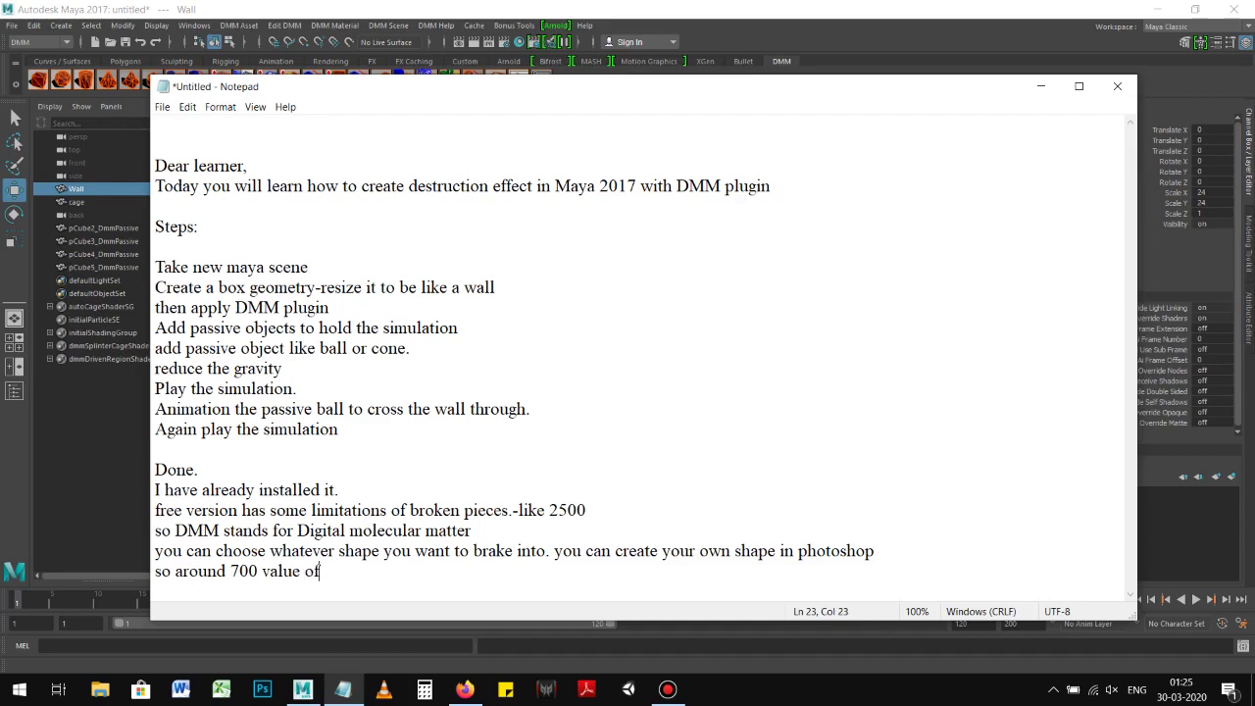
key(alt+Tab)
double_click(918, 330)
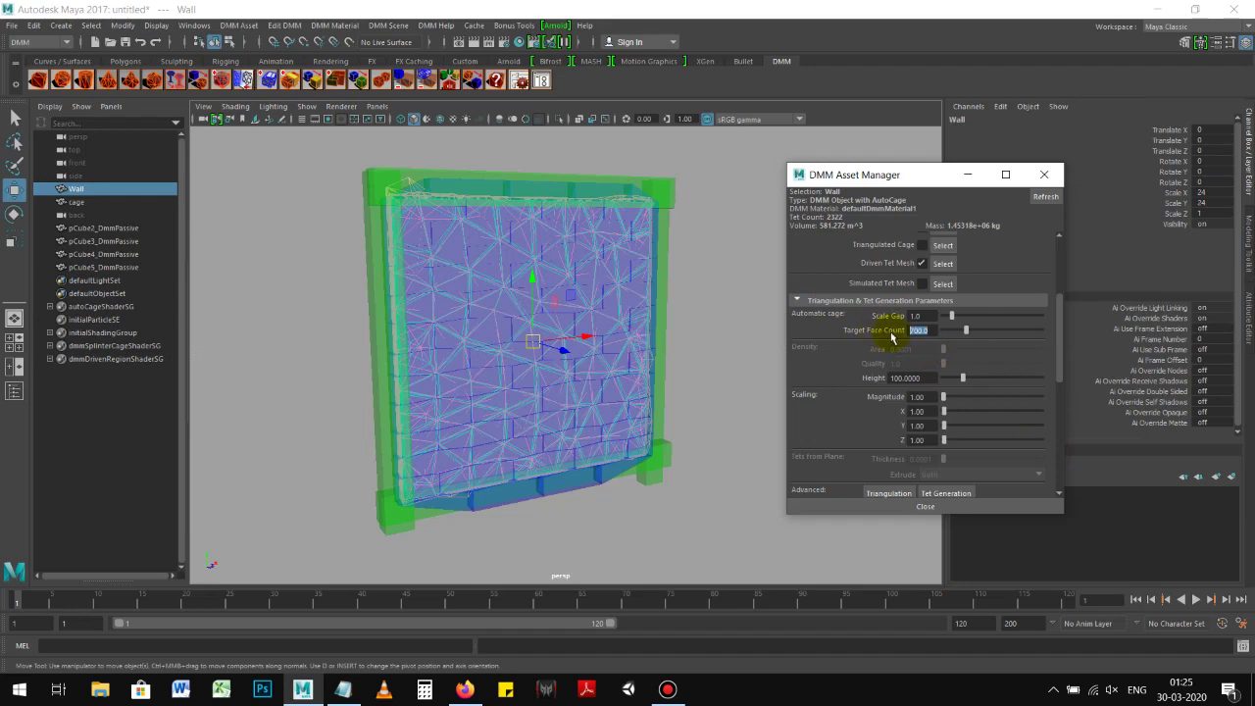
key(alt+Tab)
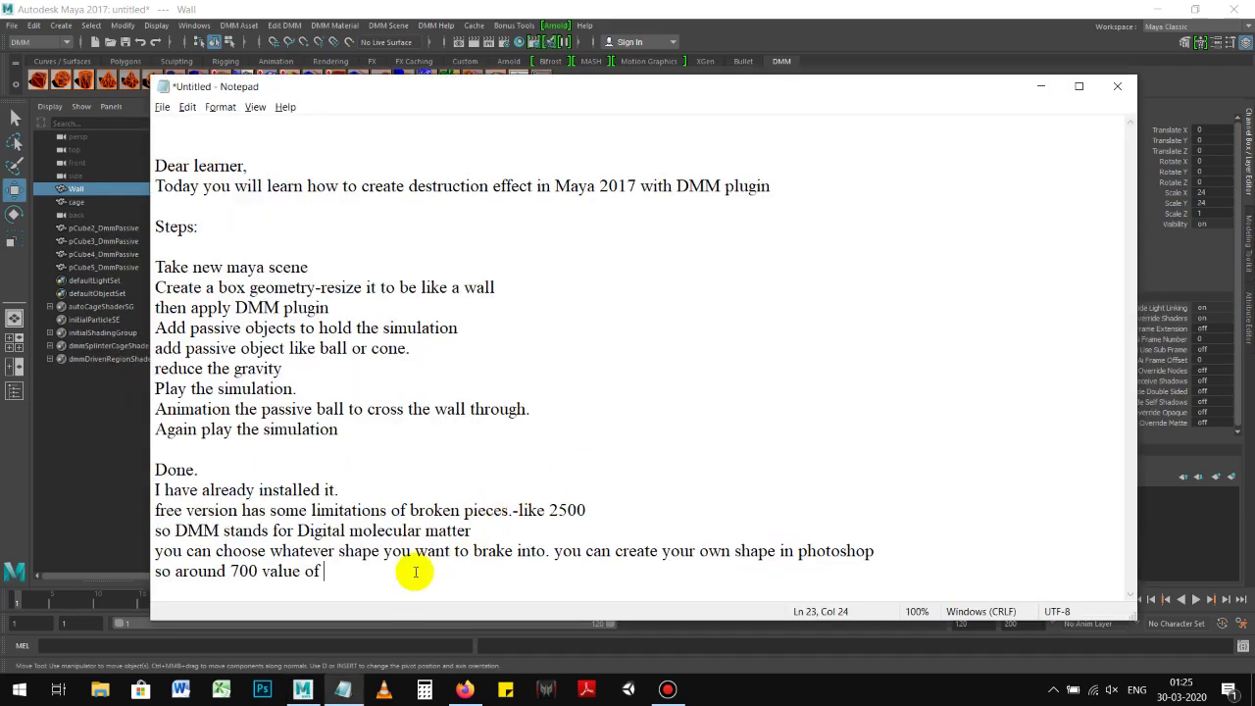
text(T)
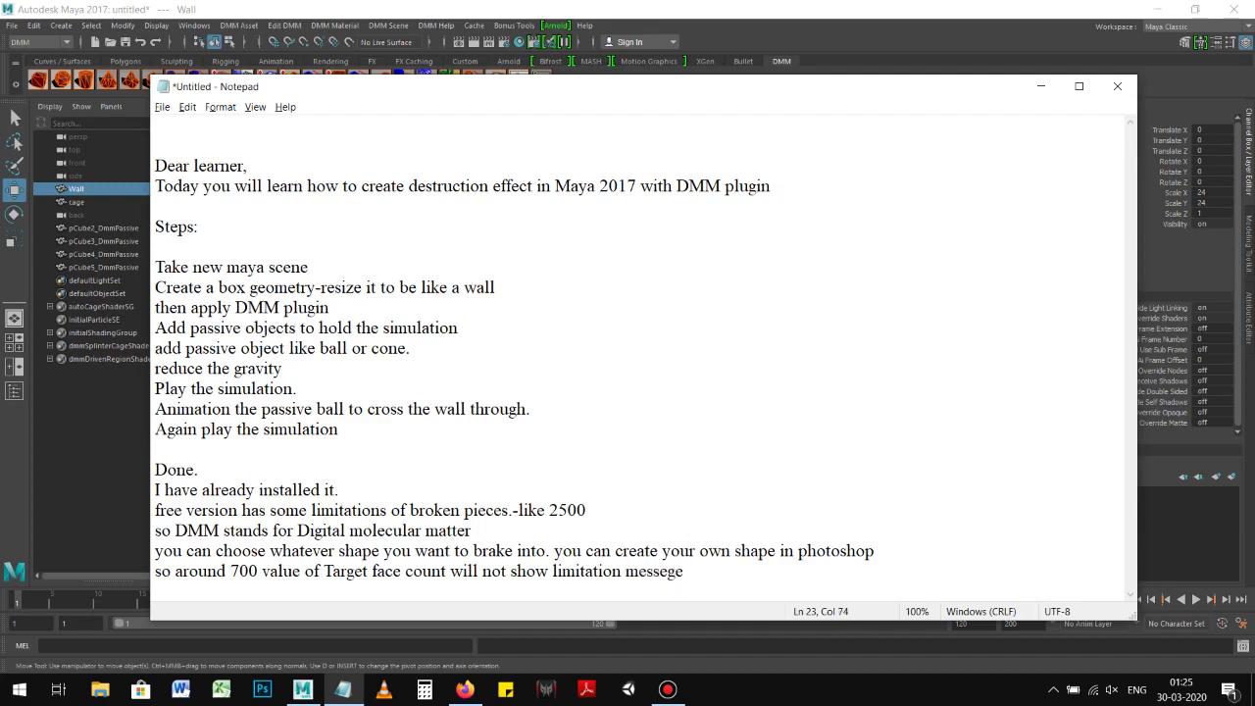
mouse_move(693, 571)
mouse_down()
mouse_move(161, 551)
mouse_move(155, 571)
mouse_up()
click(690, 576)
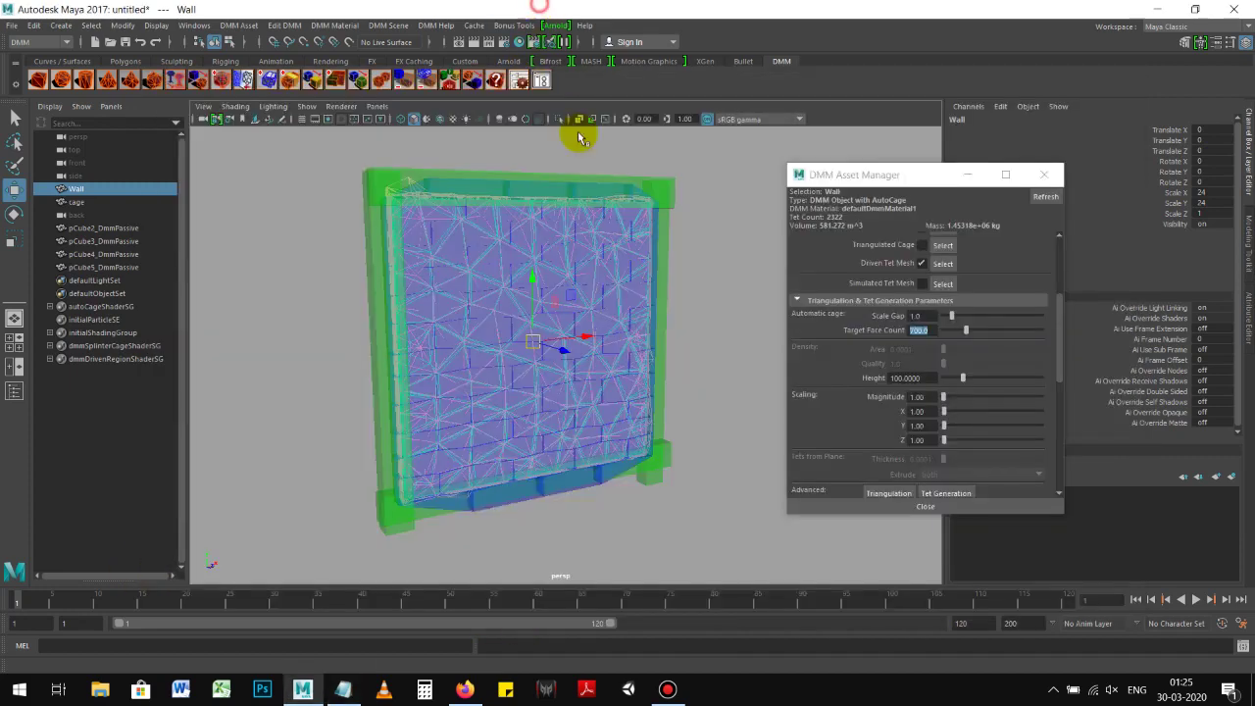
click(539, 10)
Run a brief wall playback, rewind to frame 1, and move the DMM Asset Manager aside
mouse_move(602, 278)
alt+mouse_down()
mouse_move(509, 297)
mouse_move(571, 308)
alt+mouse_up()
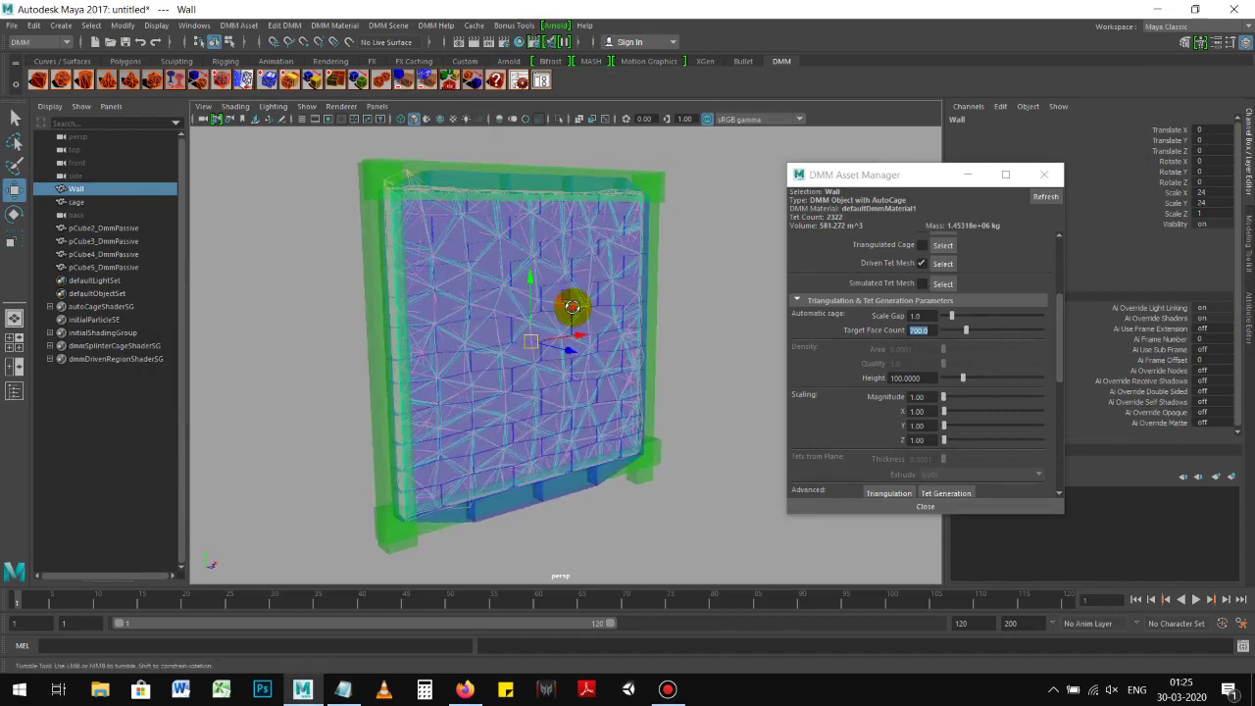
click(1196, 600)
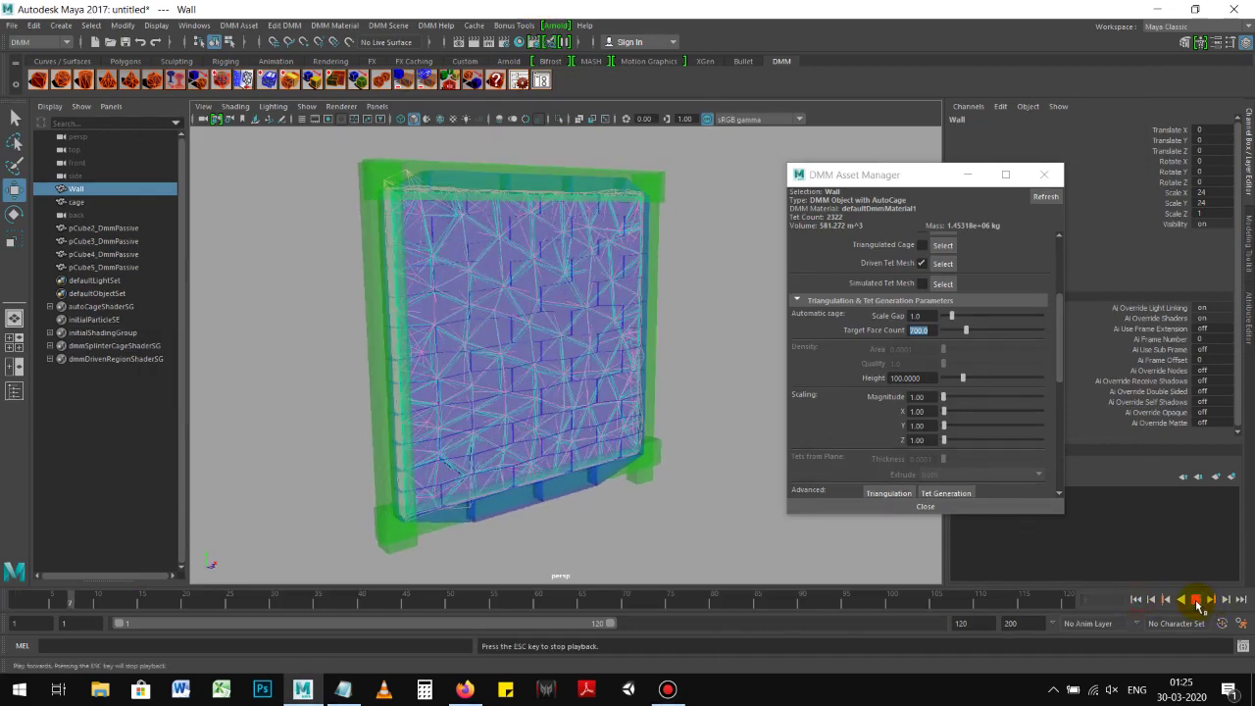
click(1196, 600)
click(1136, 600)
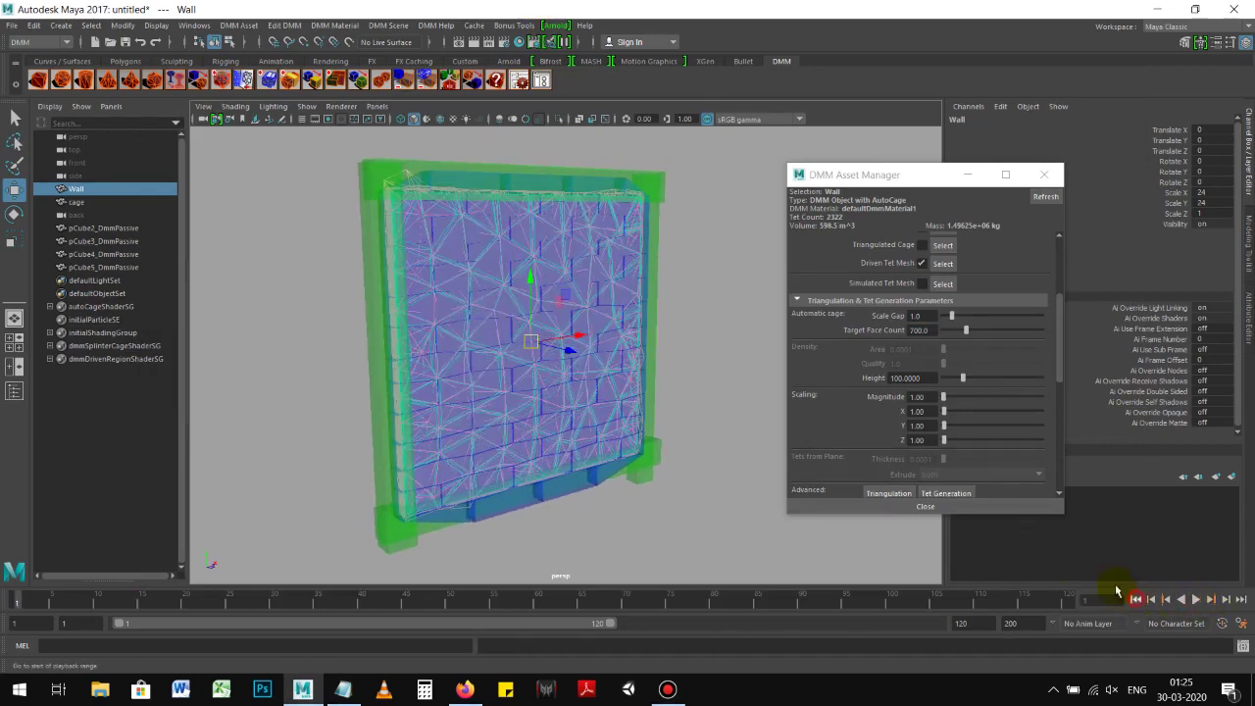
alt+drag(411, 276, 372, 272)
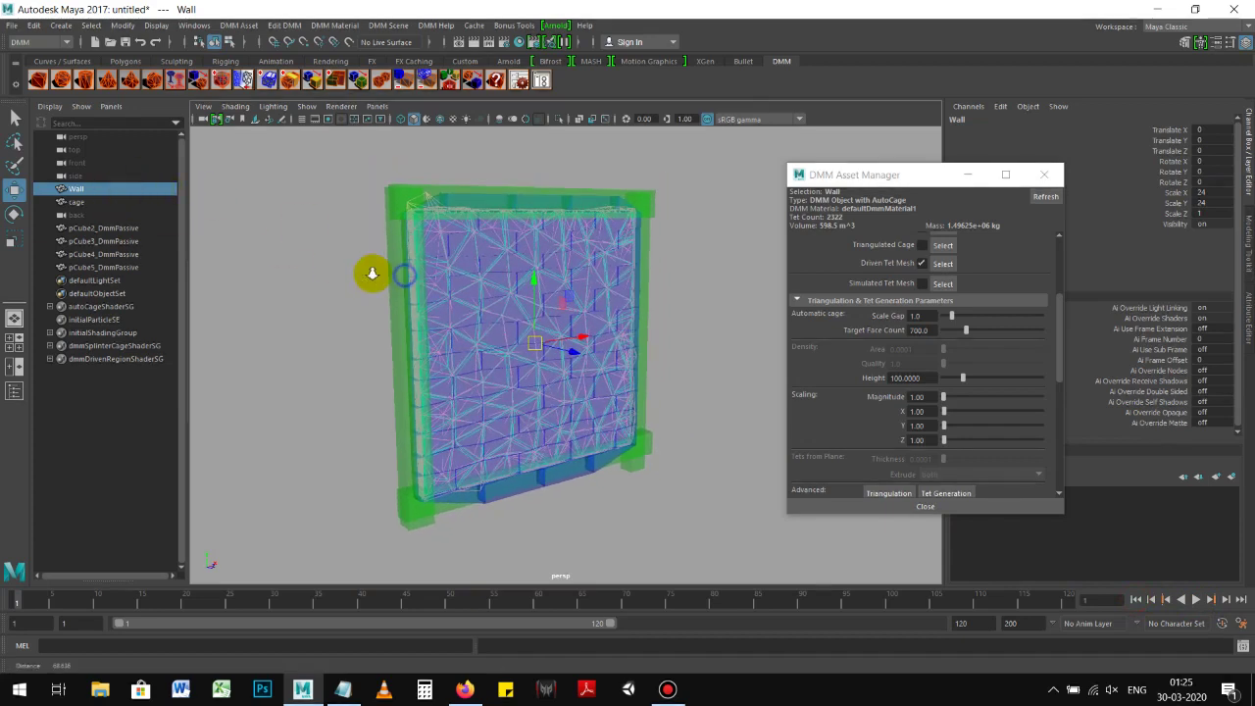
drag(842, 178, 812, 260)
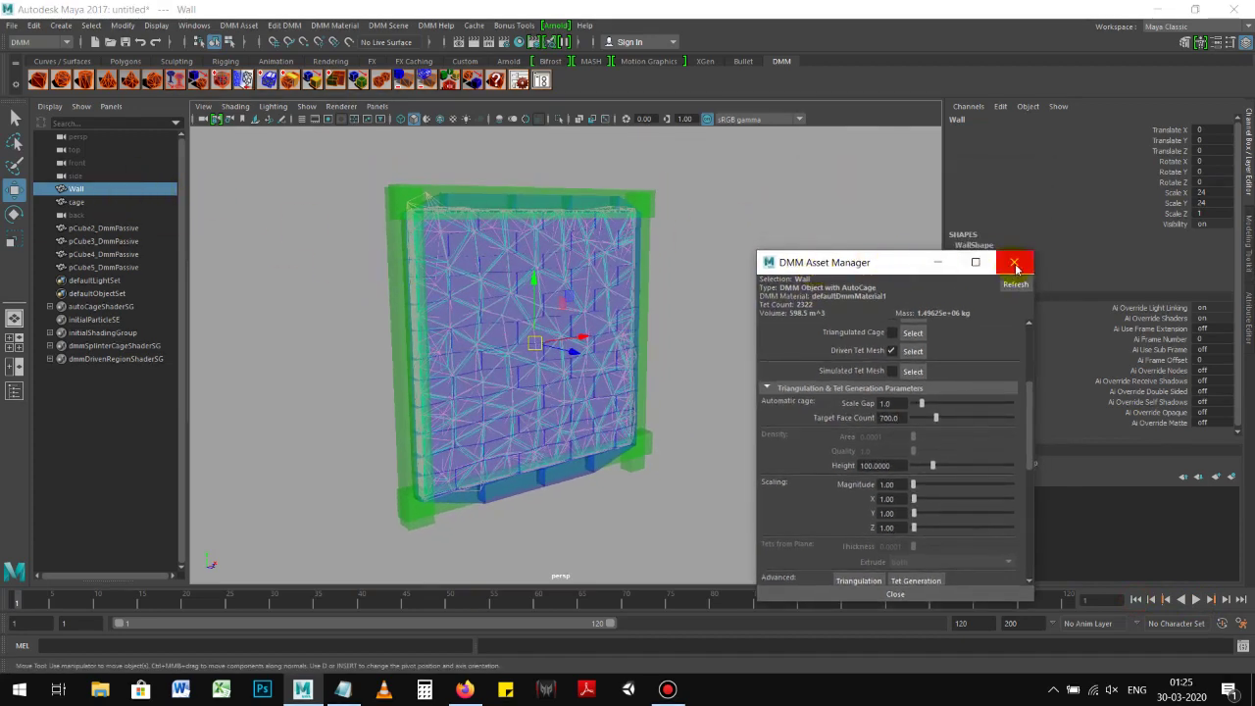
Close the Asset Manager and set DMMScene1's gravity Y from -9.810 to -1.000
click(1020, 258)
alt+drag(653, 261, 616, 216)
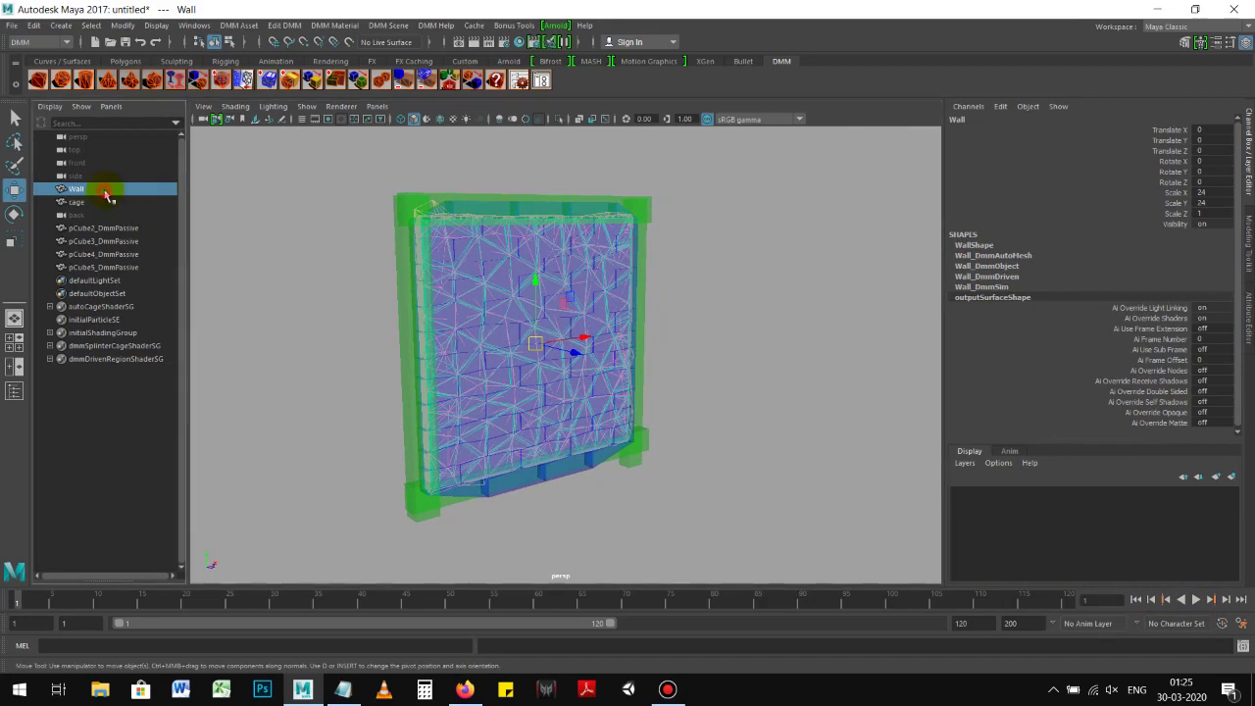
click(456, 26)
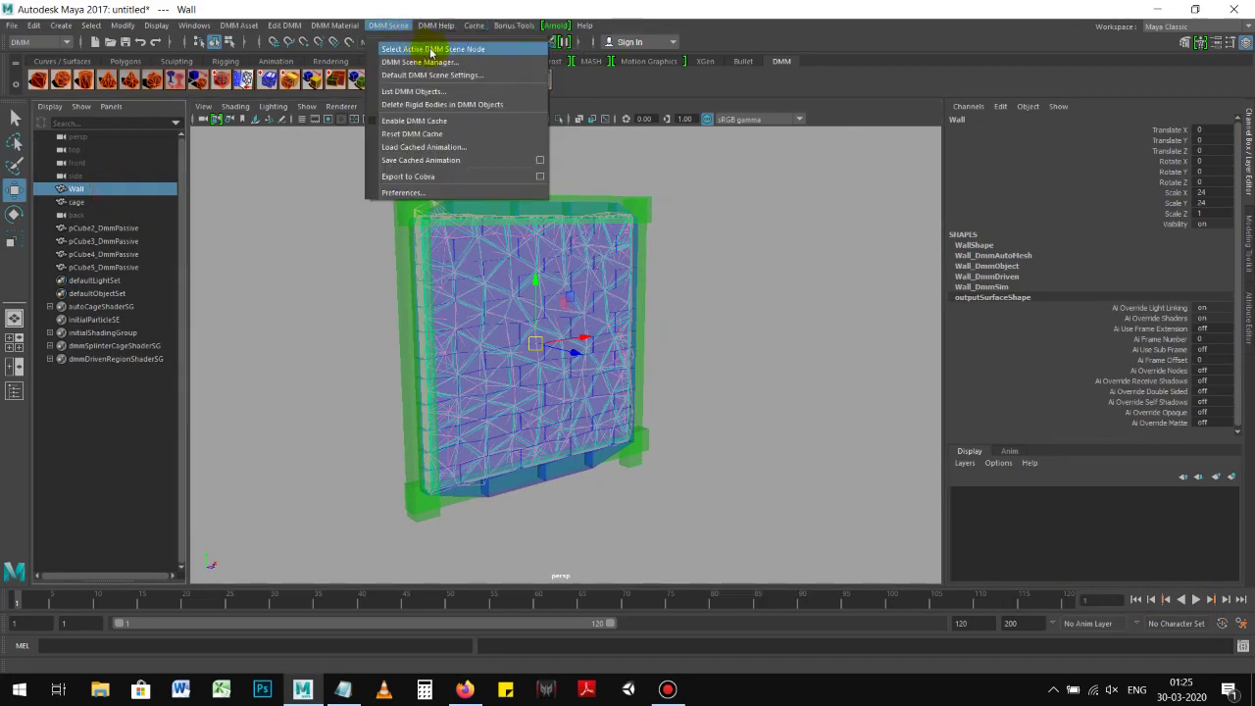
click(449, 51)
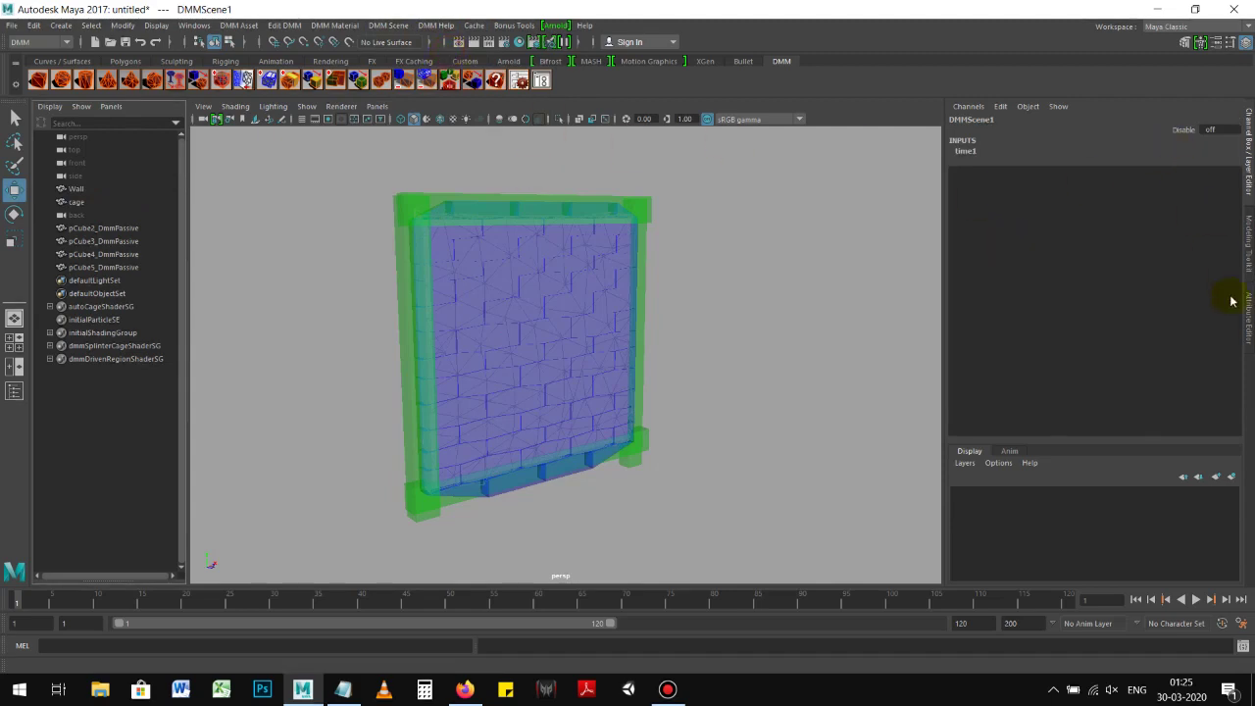
click(1249, 334)
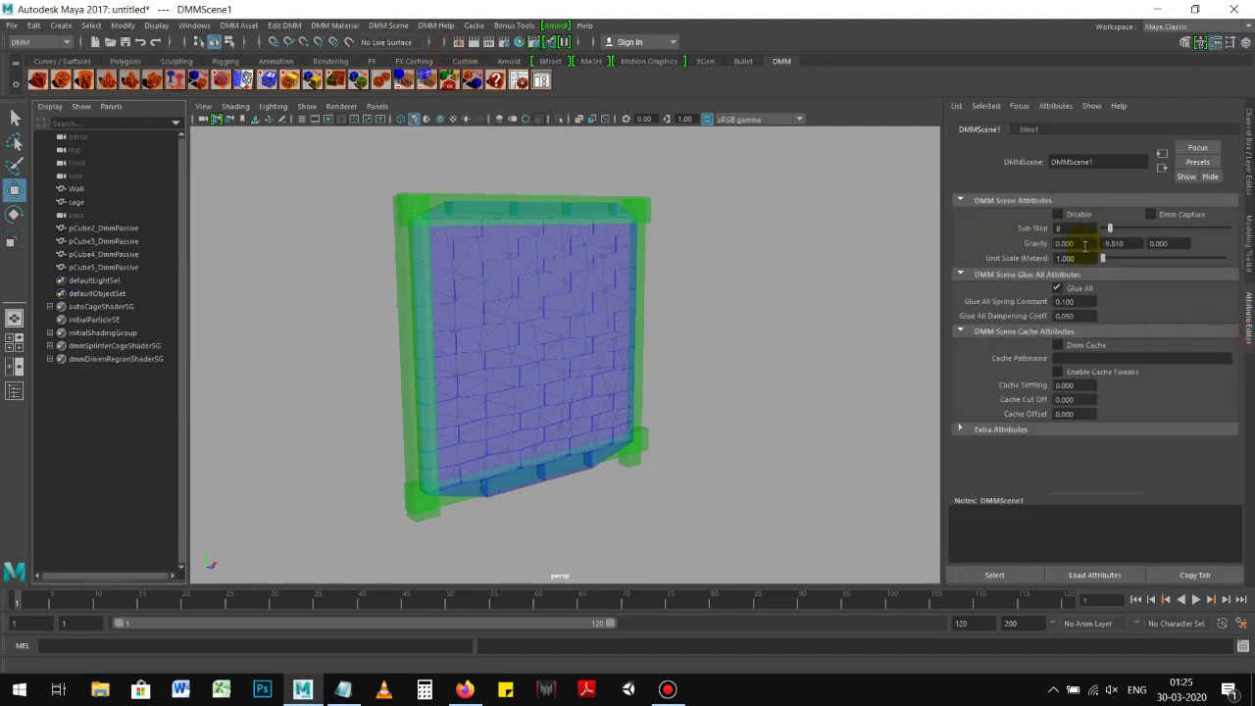
drag(1135, 244, 1049, 252)
Test-play the wall simulation with the lower gravity, then stop and inspect the intact Wall
click(1197, 600)
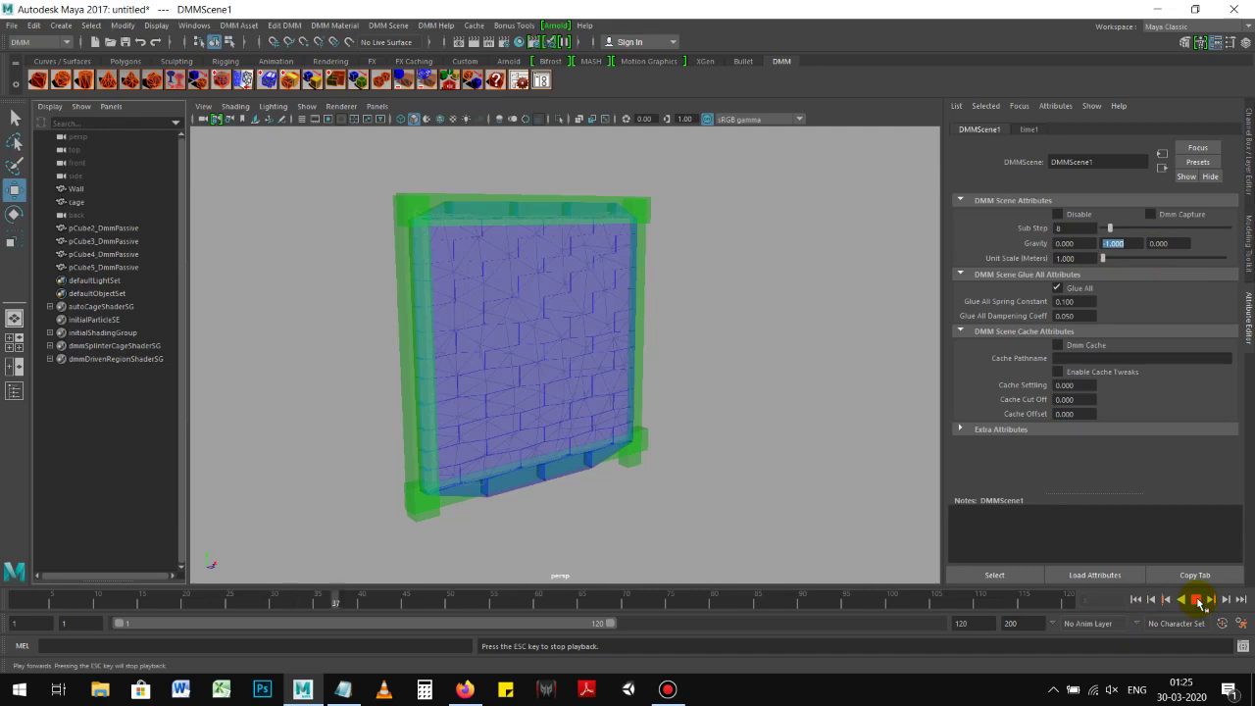
click(1198, 599)
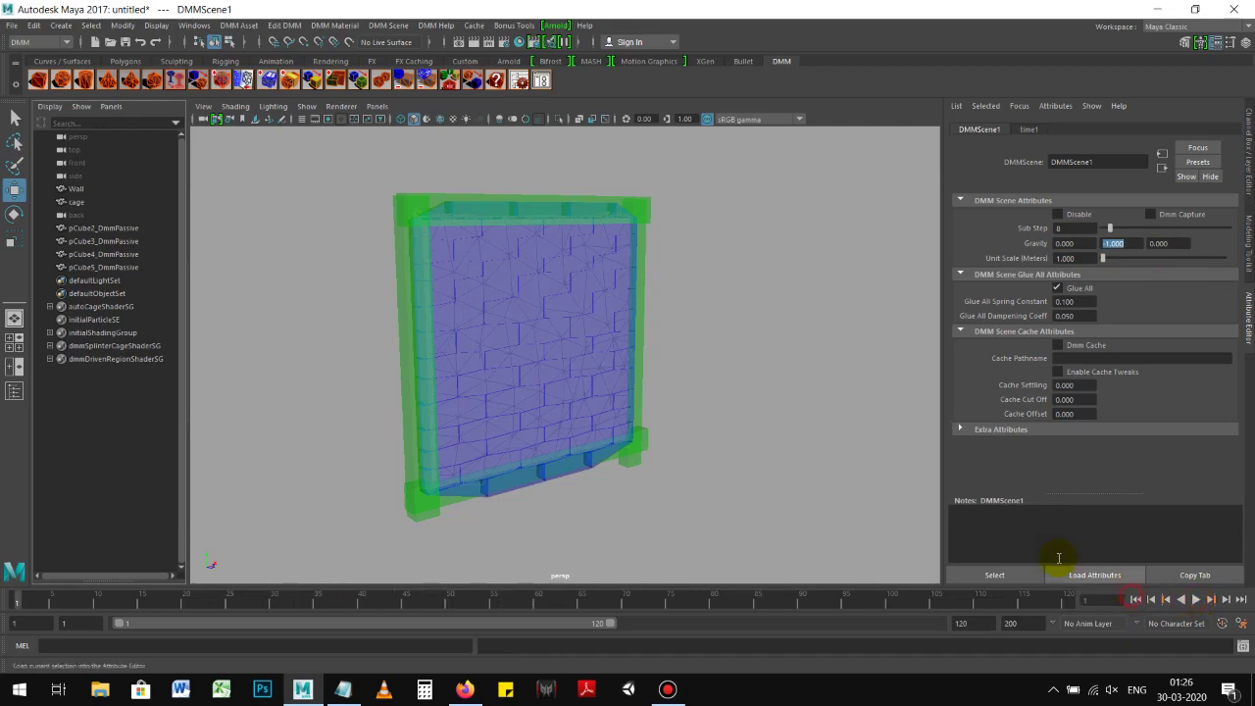
alt+drag(654, 420, 765, 388)
alt+drag(326, 249, 294, 246)
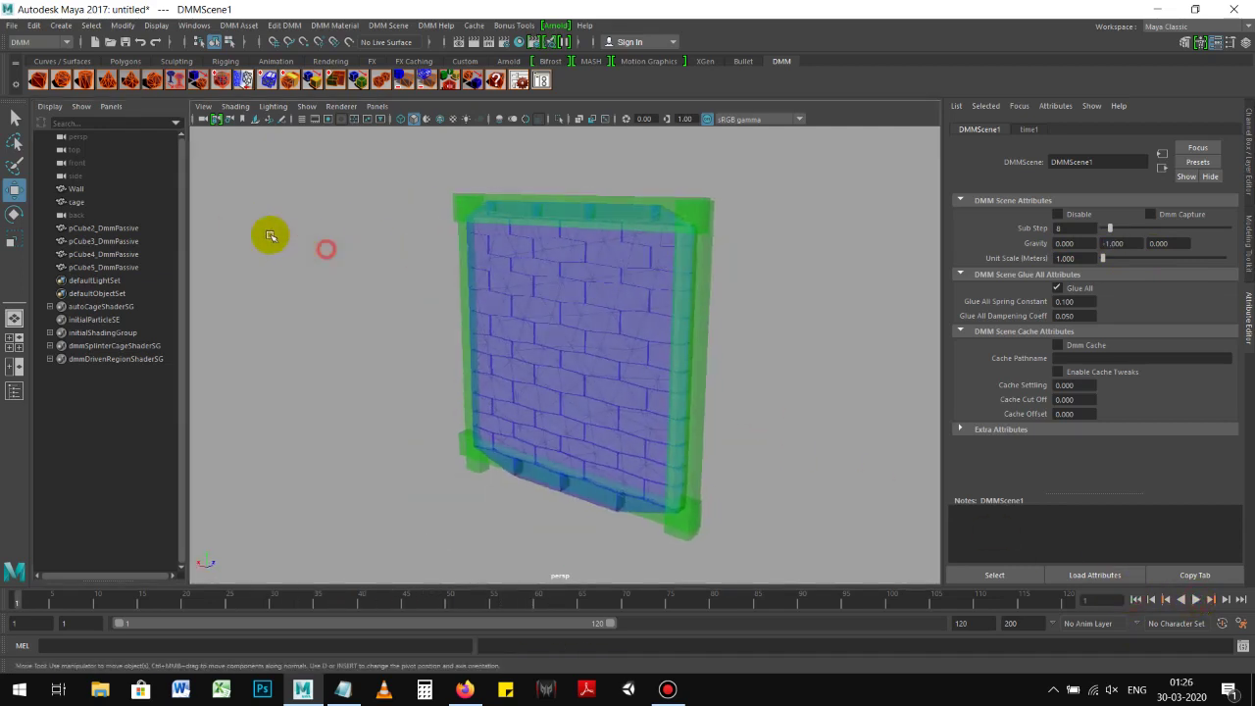
alt+drag(365, 266, 354, 260)
click(128, 189)
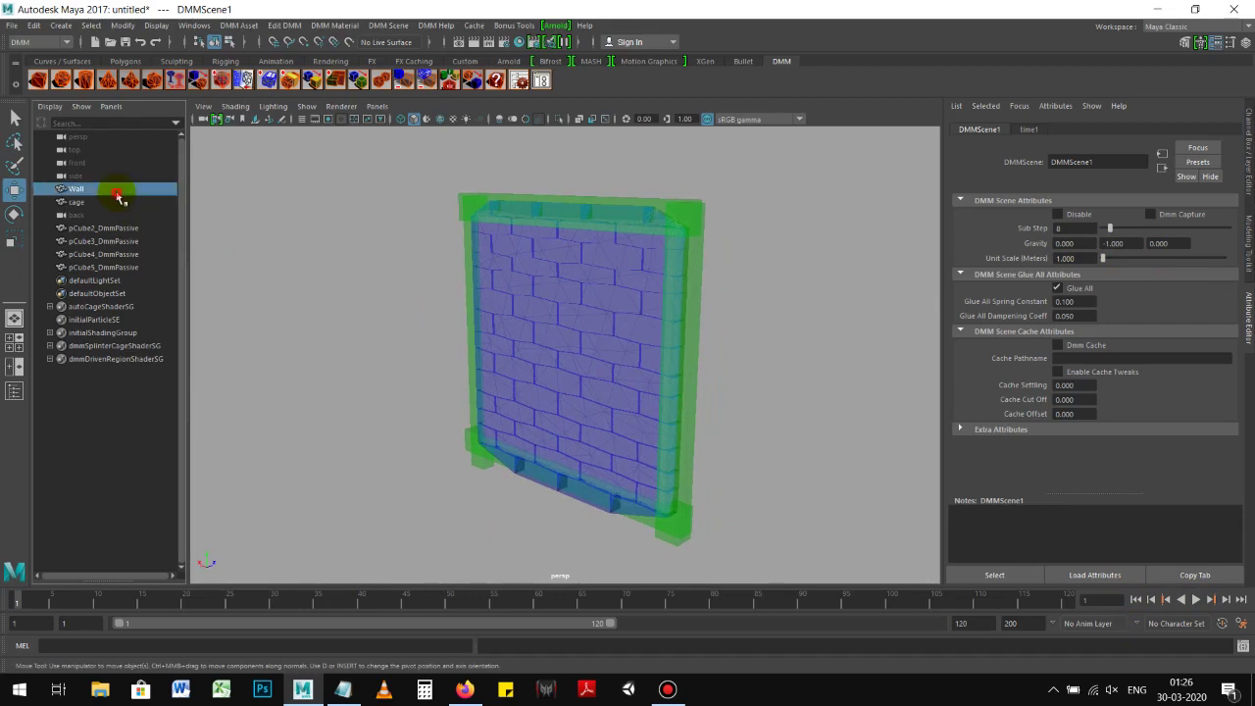
click(363, 247)
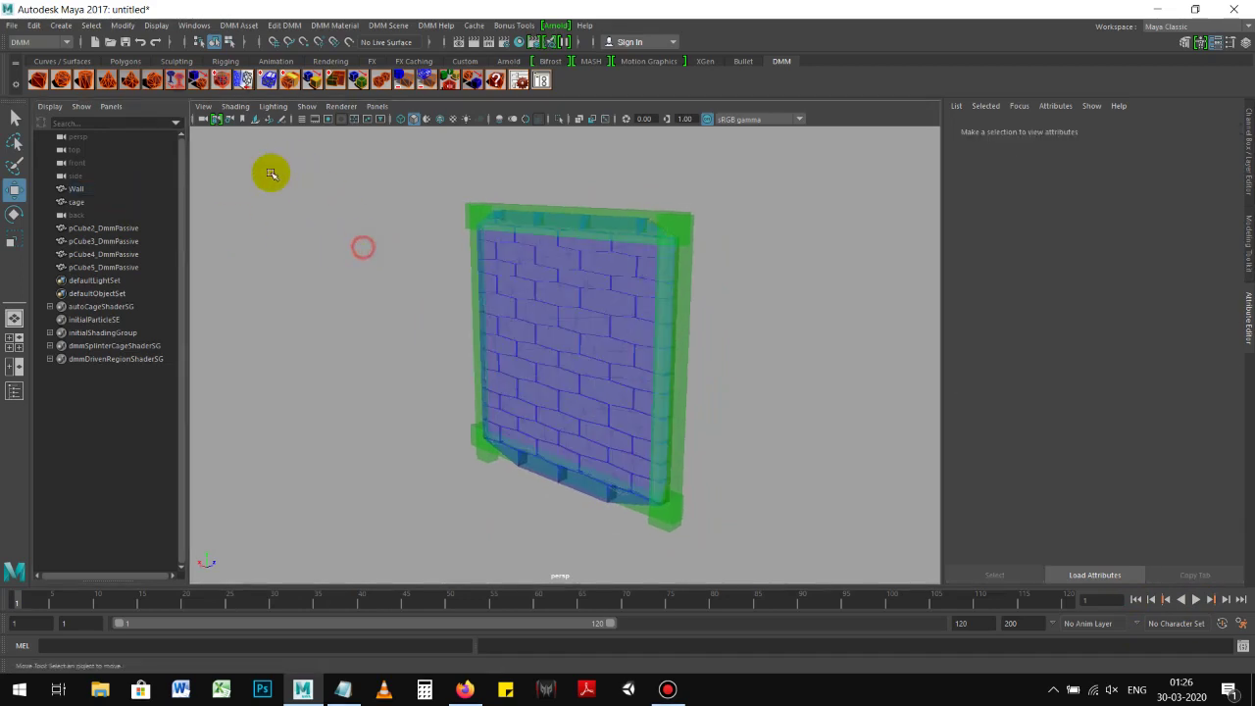
Create a DMM sphere scaled 2.604 and place it beside the wall at Translate Z -9.11
click(61, 80)
mouse_move(546, 362)
alt+mouse_down()
mouse_move(533, 378)
mouse_move(628, 353)
mouse_move(508, 340)
mouse_move(602, 330)
mouse_move(541, 350)
alt+mouse_up()
key(r)
key(w)
alt+drag(616, 374, 698, 367)
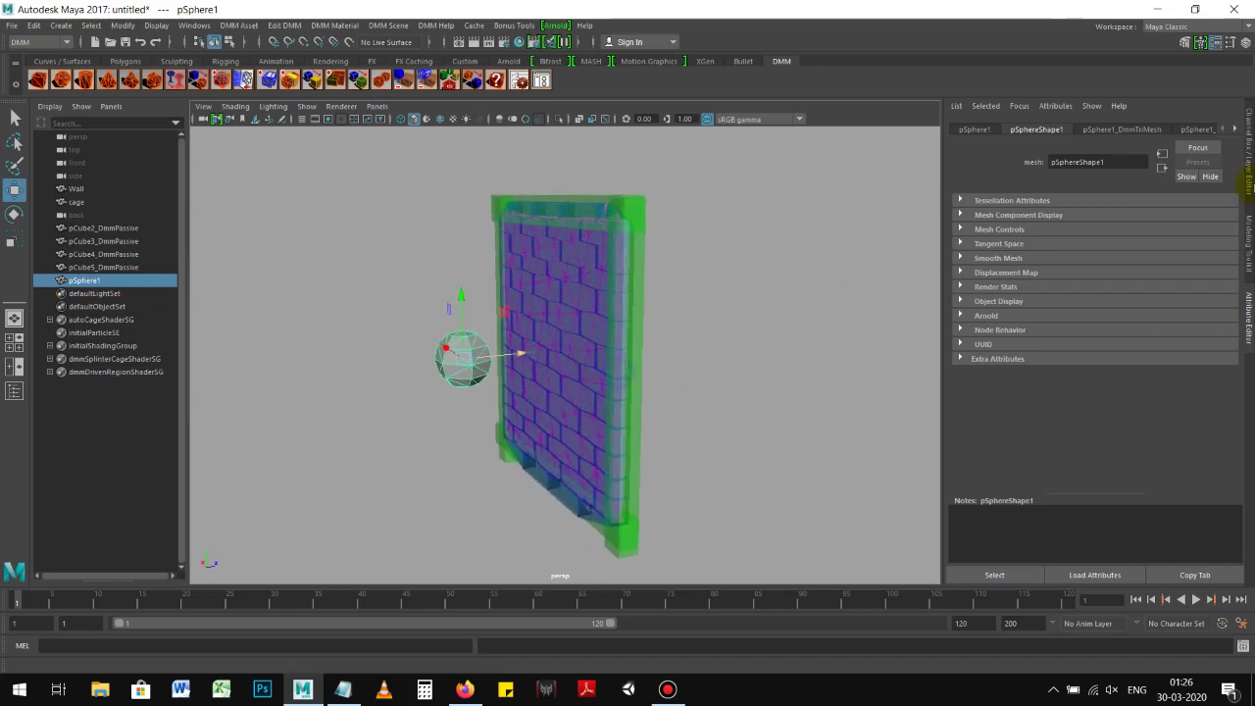
click(1250, 181)
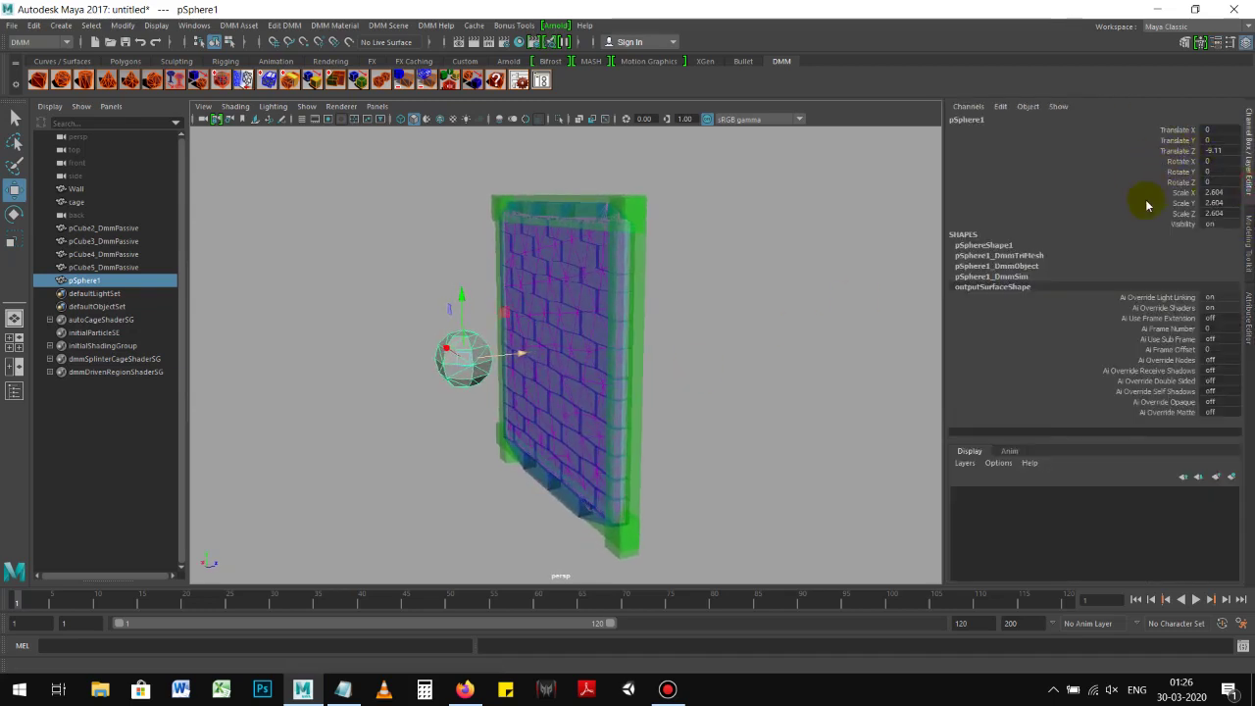
alt+drag(864, 300, 903, 284)
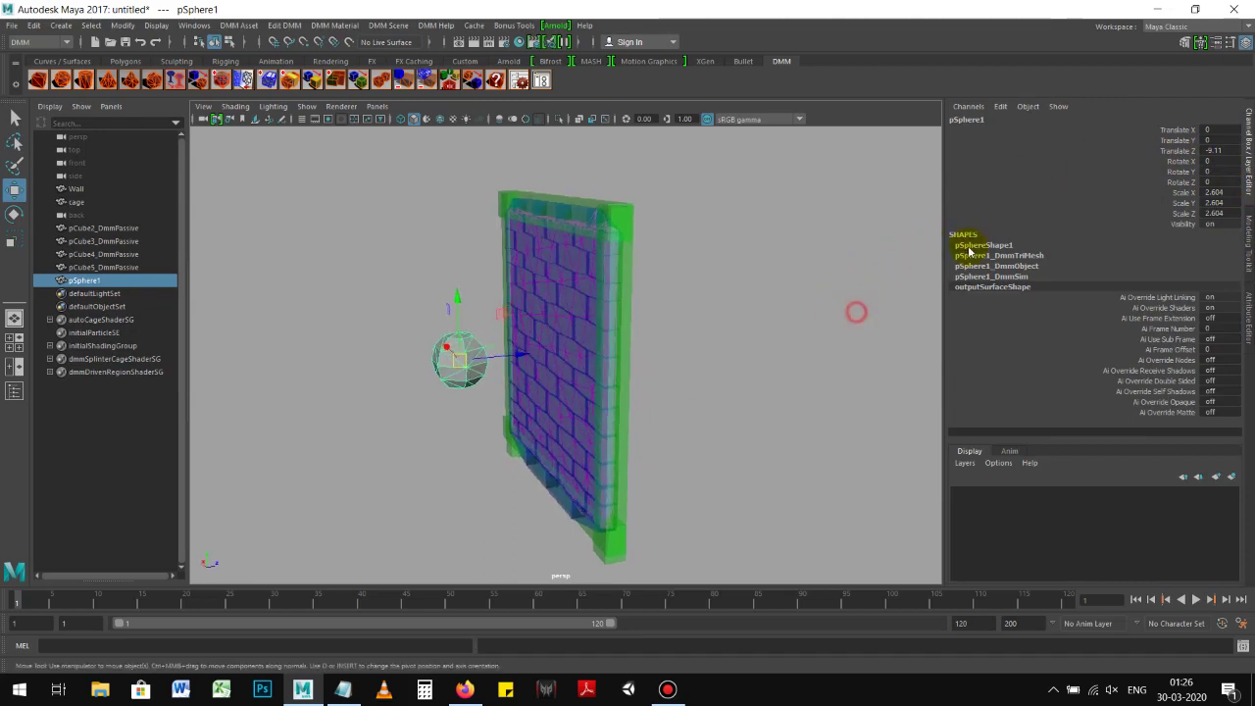
Key the sphere's Translate Z at frame 1
click(1176, 150)
right_click(1176, 153)
click(1128, 178)
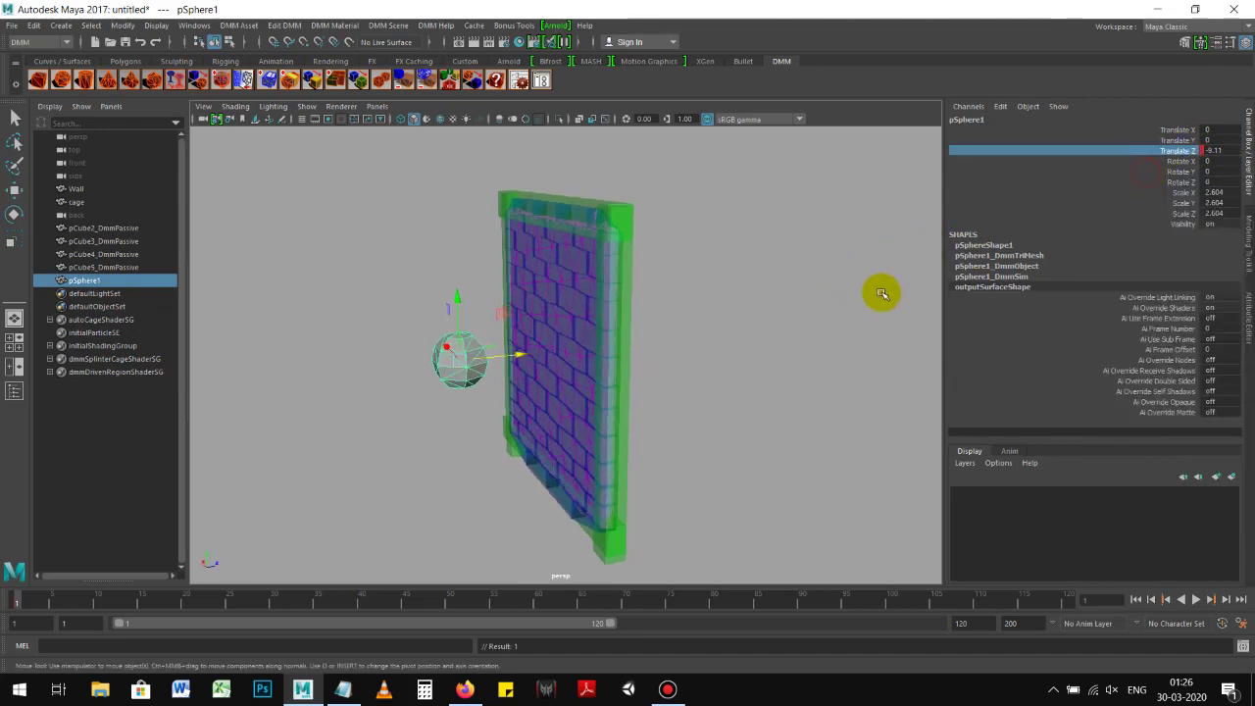
double_click(981, 625)
text(5)
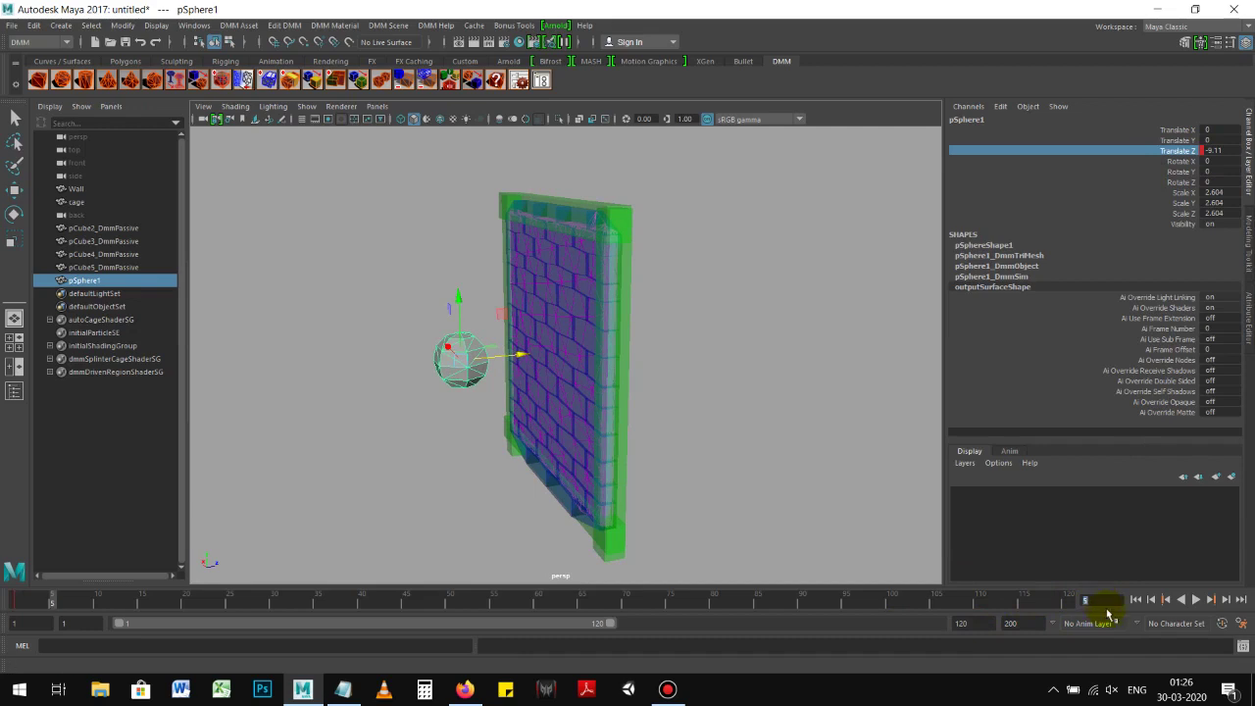
Key the sphere's Translate Z at -9.11 on frame 1 and 22.144 on frame 15
right_click(1136, 153)
click(1130, 180)
text(5)
key(Return)
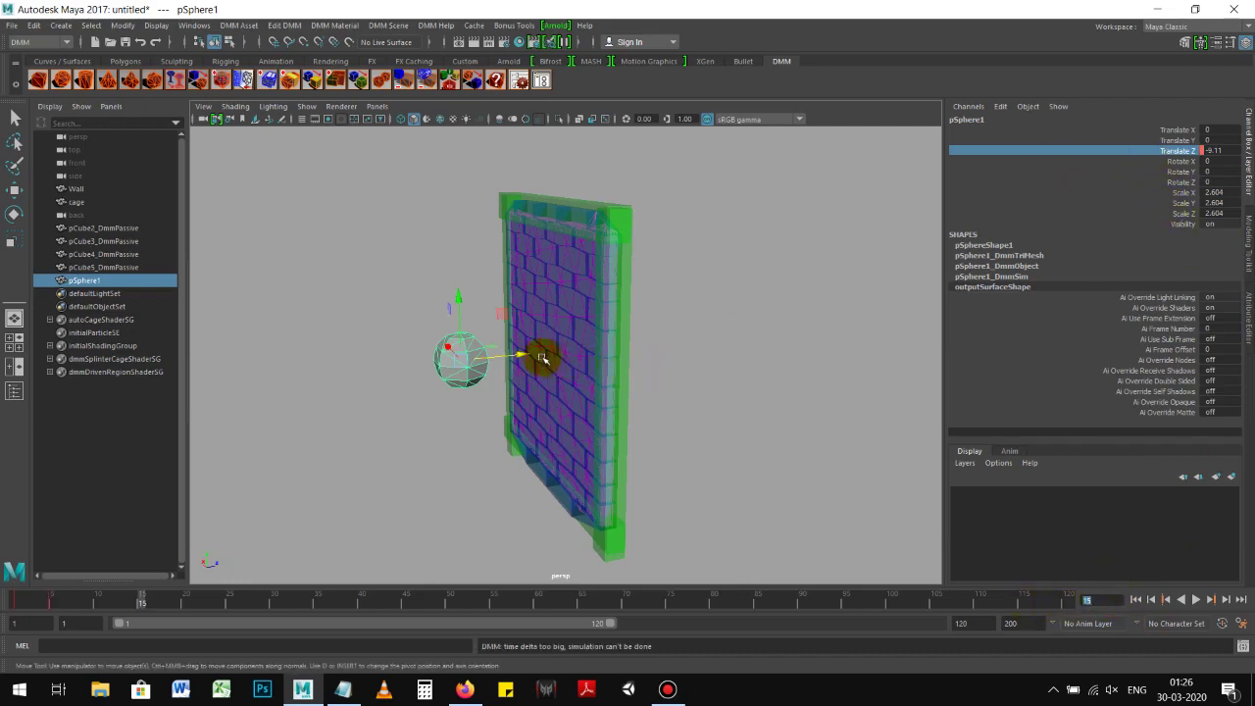
mouse_move(546, 365)
mouse_down()
mouse_move(706, 336)
mouse_move(694, 359)
mouse_up()
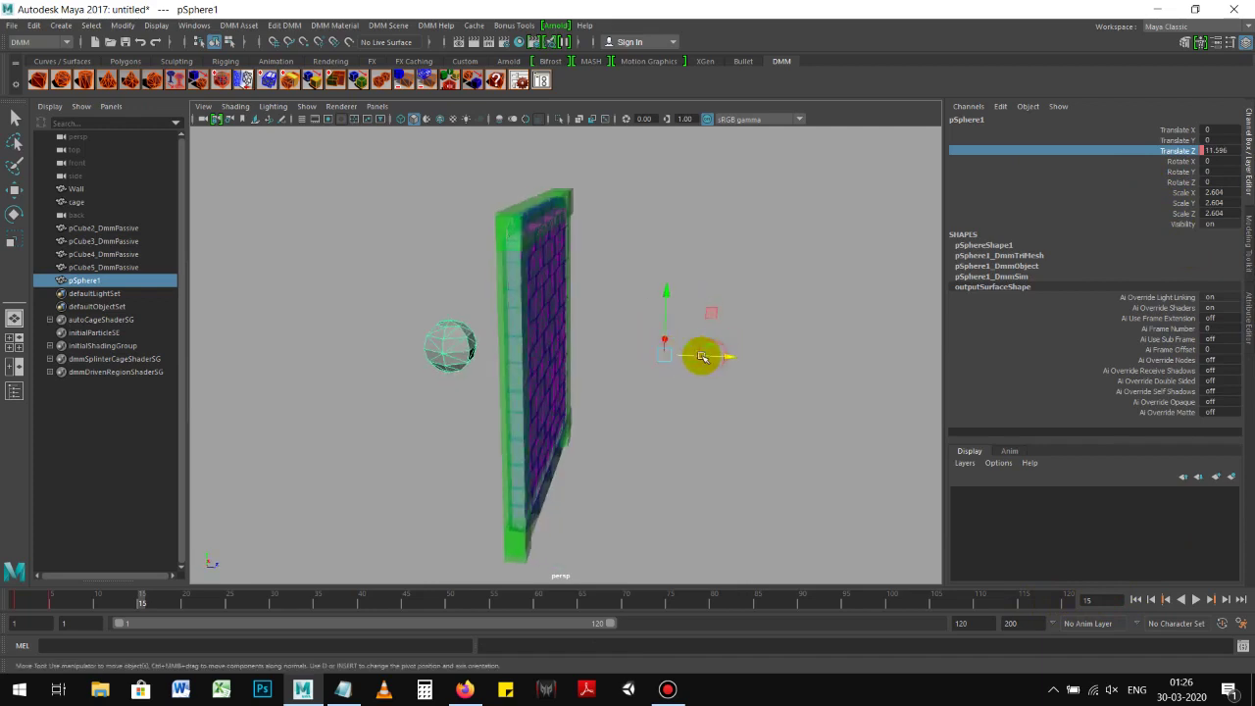
drag(693, 359, 847, 353)
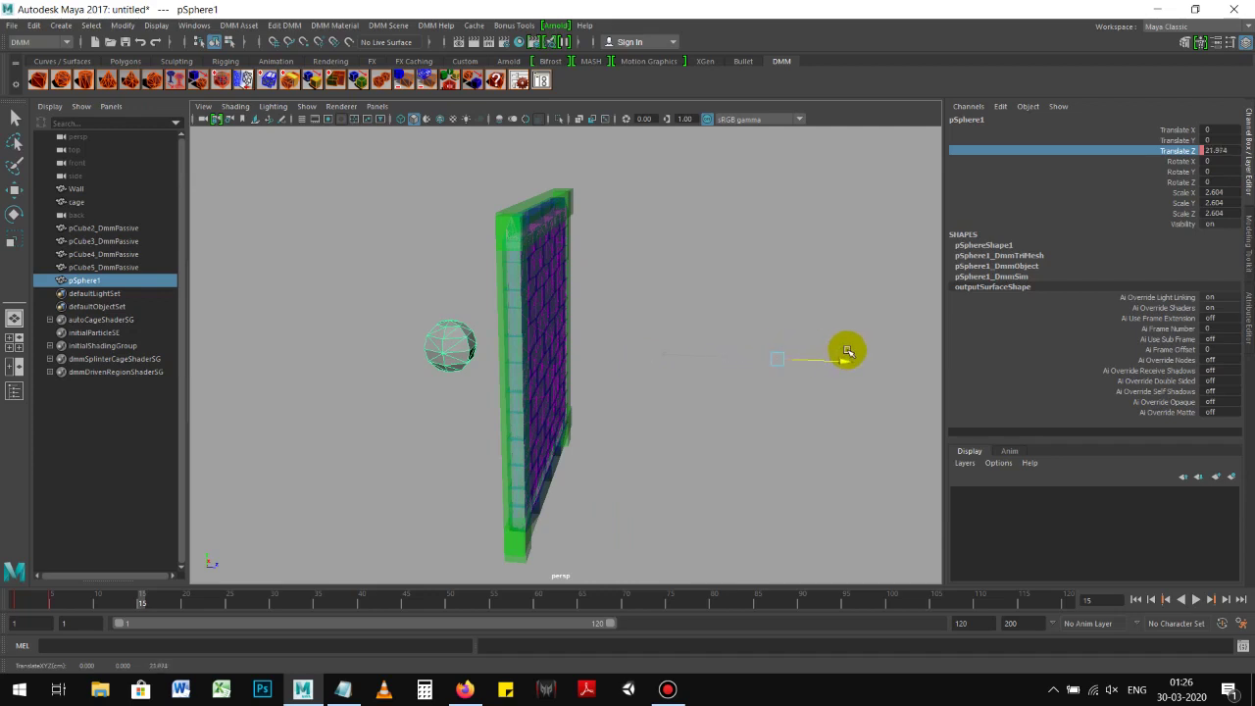
right_click(1153, 186)
click(1140, 182)
Rewind to frame 1 and play the simulation to watch the sphere pass through the wall
alt+drag(853, 340, 963, 451)
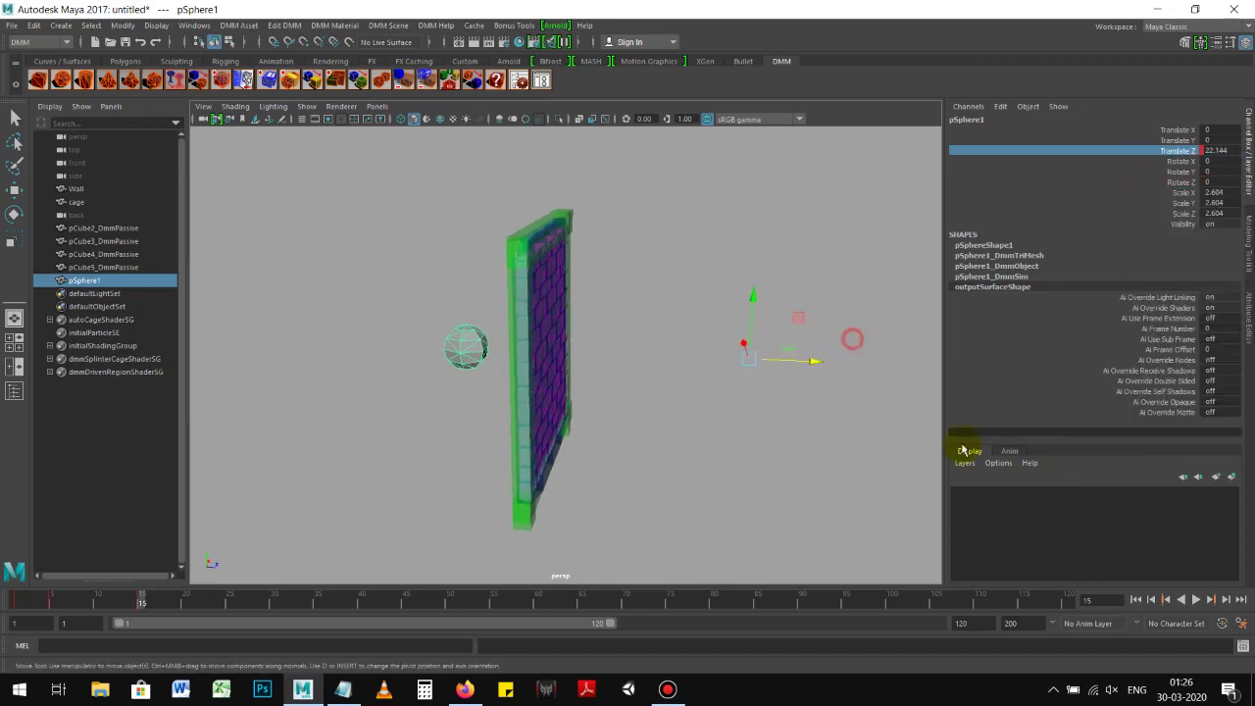
click(1135, 600)
mouse_move(790, 478)
alt+mouse_down()
mouse_move(871, 460)
mouse_move(693, 454)
mouse_move(735, 464)
mouse_move(737, 452)
alt+mouse_up()
click(1196, 600)
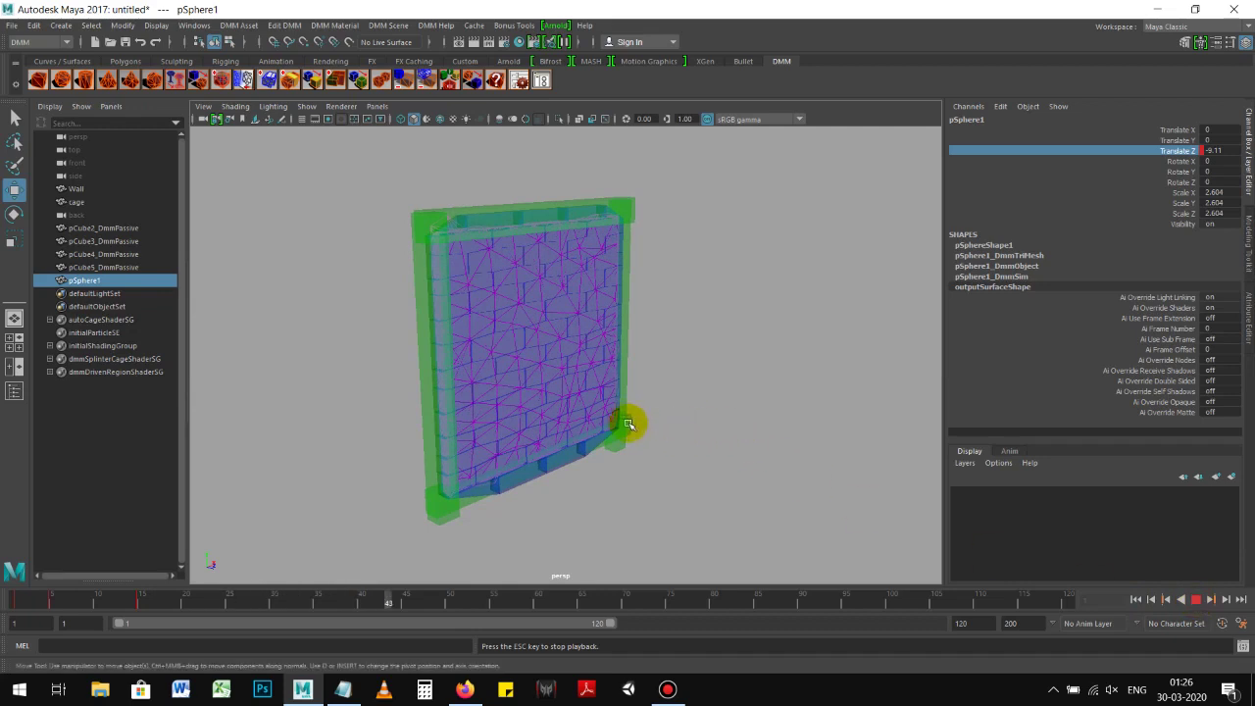
Replay the sphere animation several times from different angles to check the collision
alt+drag(662, 415, 751, 406)
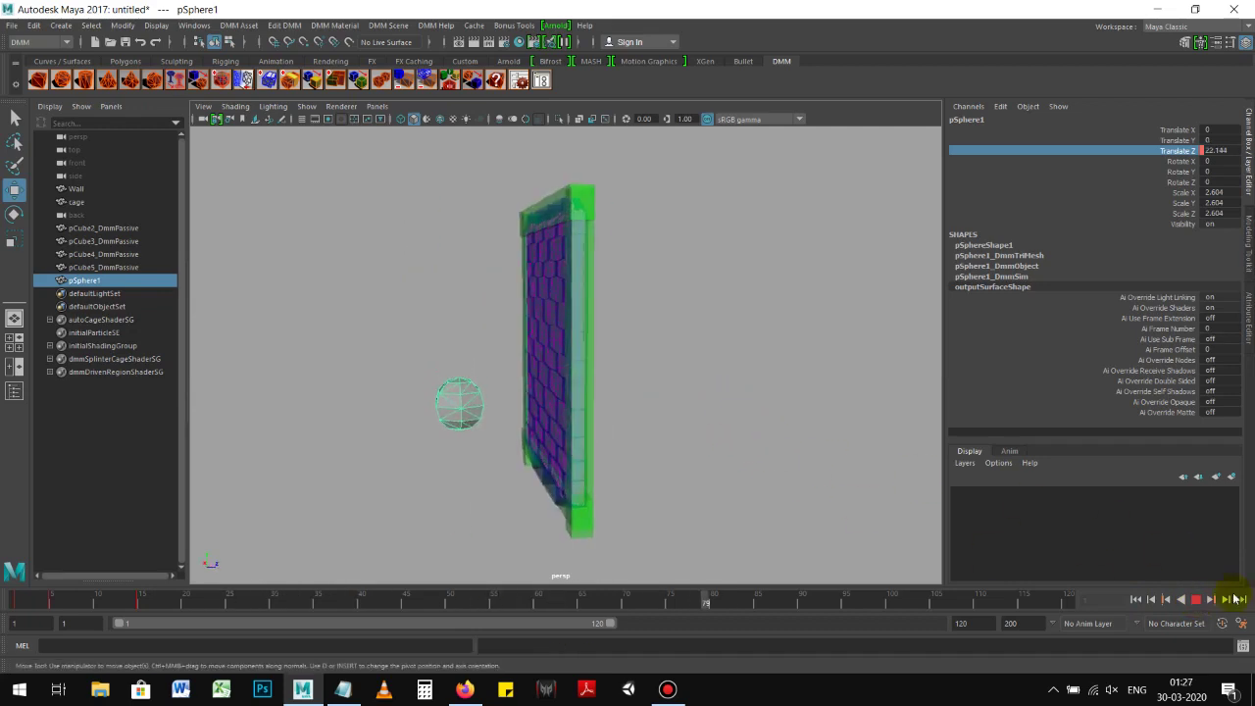
click(1136, 600)
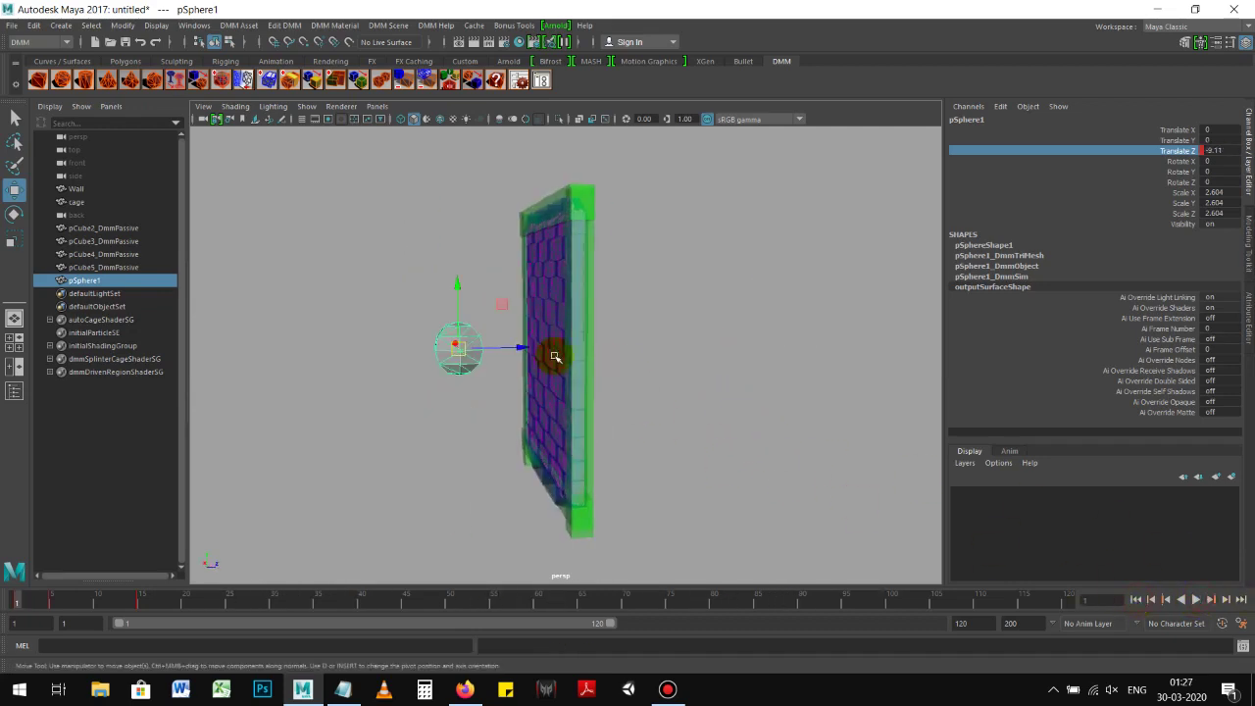
mouse_move(745, 384)
alt+mouse_down()
mouse_move(706, 389)
mouse_move(734, 401)
mouse_move(656, 379)
mouse_move(737, 383)
mouse_move(710, 381)
alt+mouse_up()
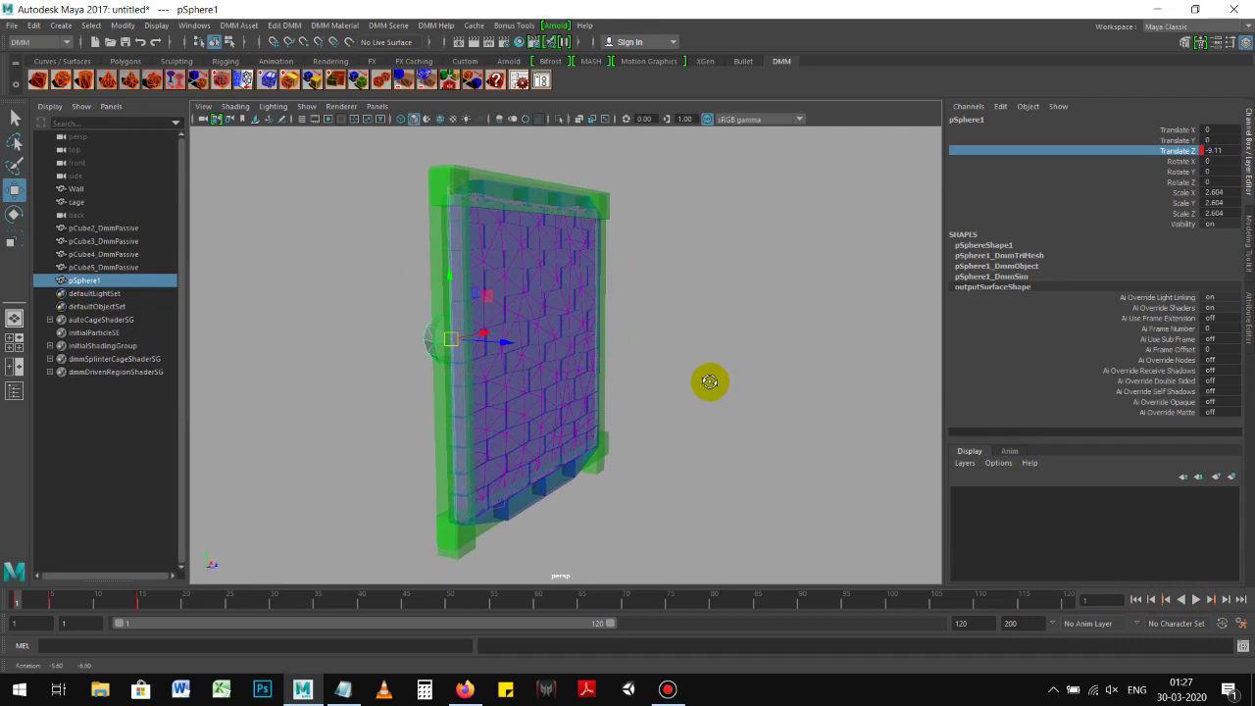
key(alt+v)
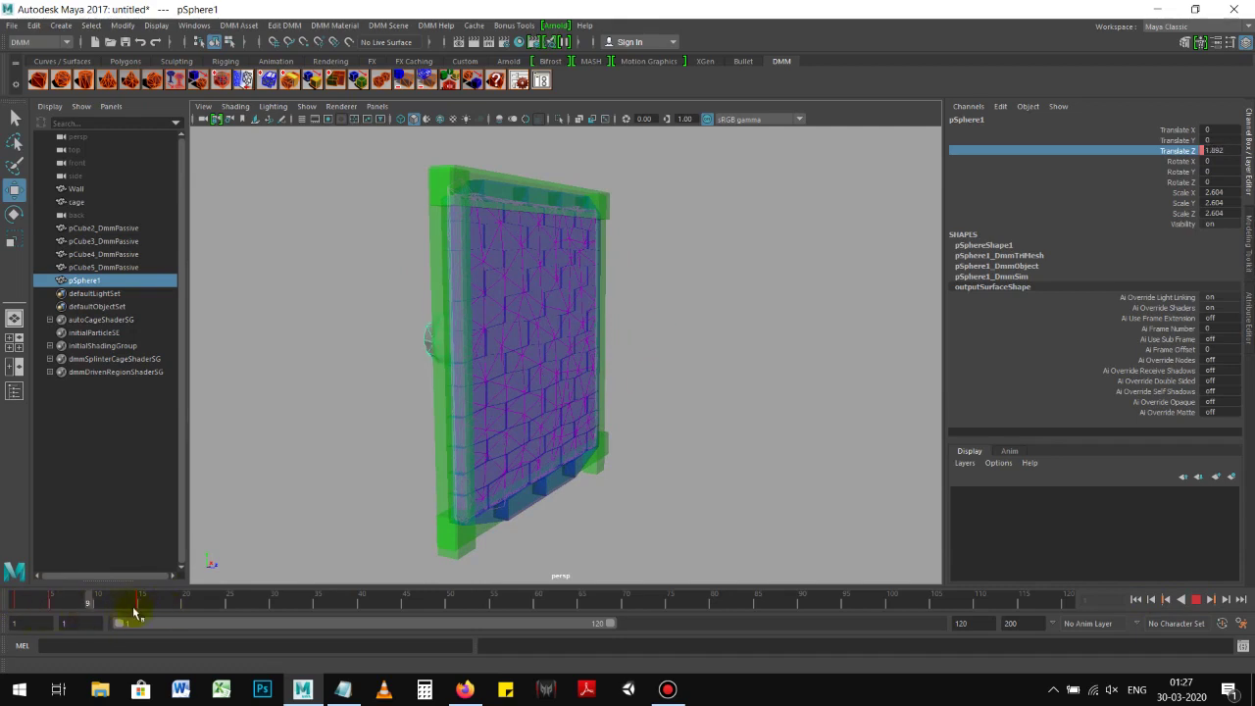
key(alt+v)
alt+drag(750, 554, 726, 494)
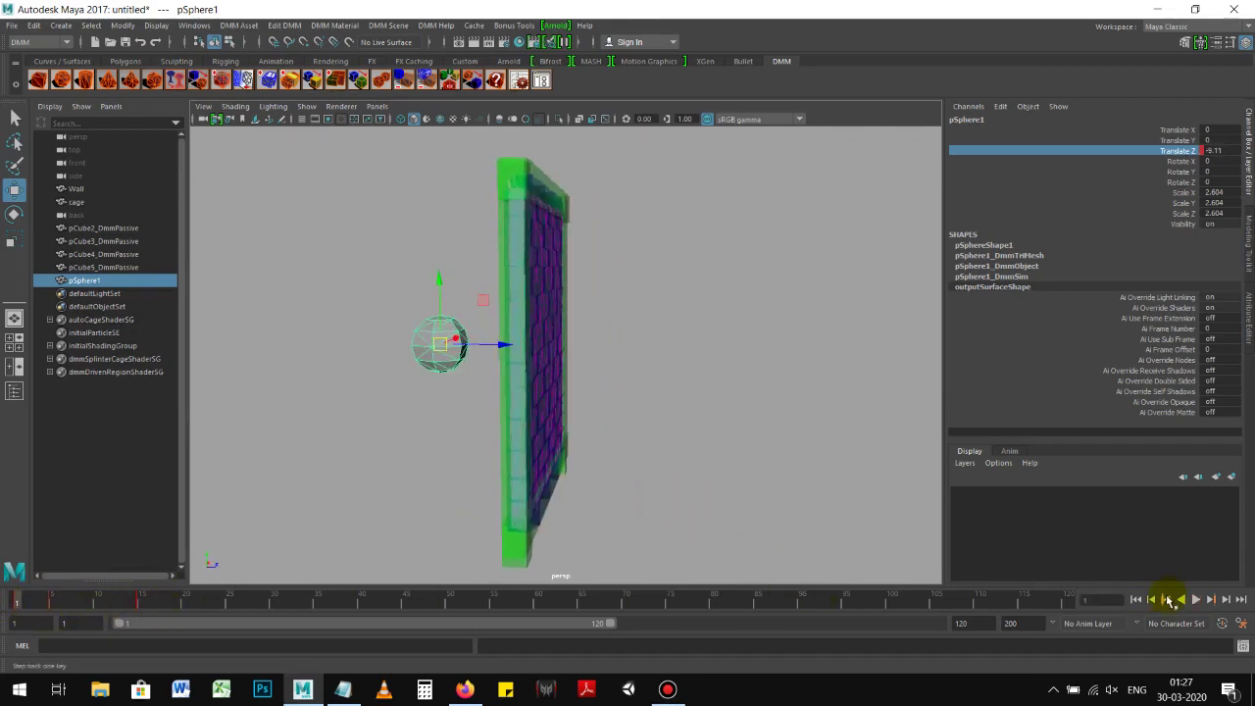
click(1197, 600)
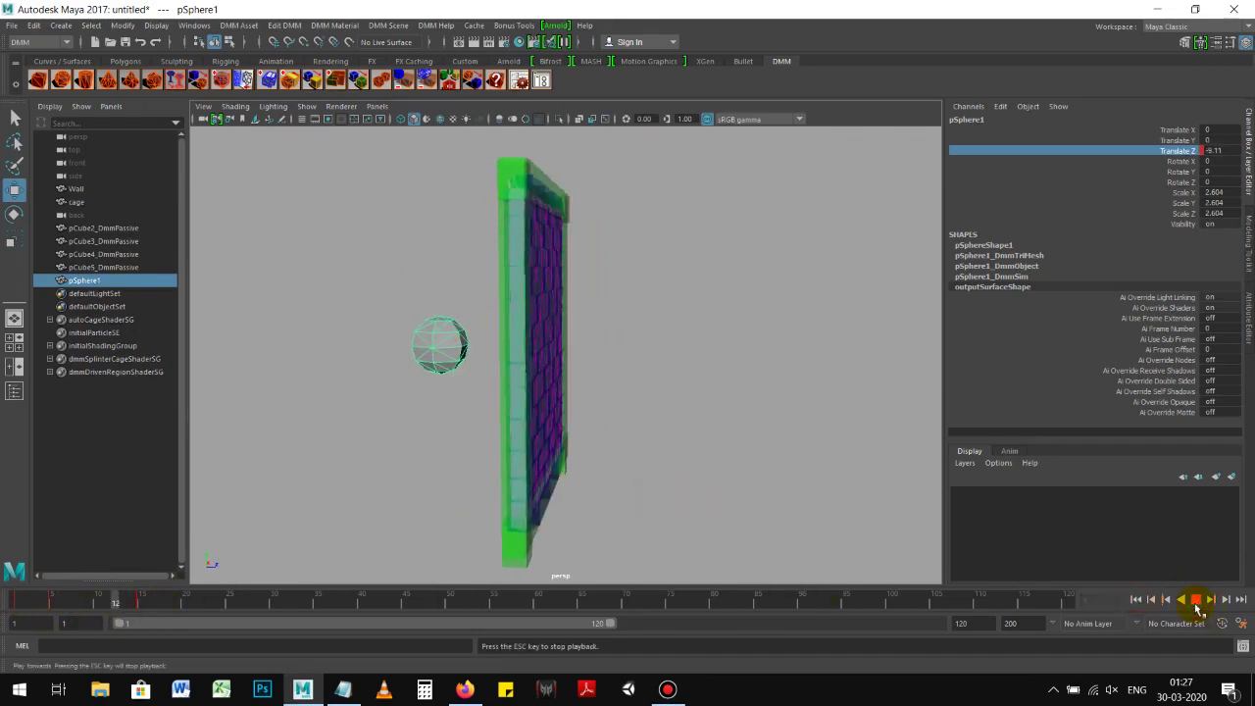
click(1197, 603)
click(1136, 602)
alt+drag(821, 462, 727, 457)
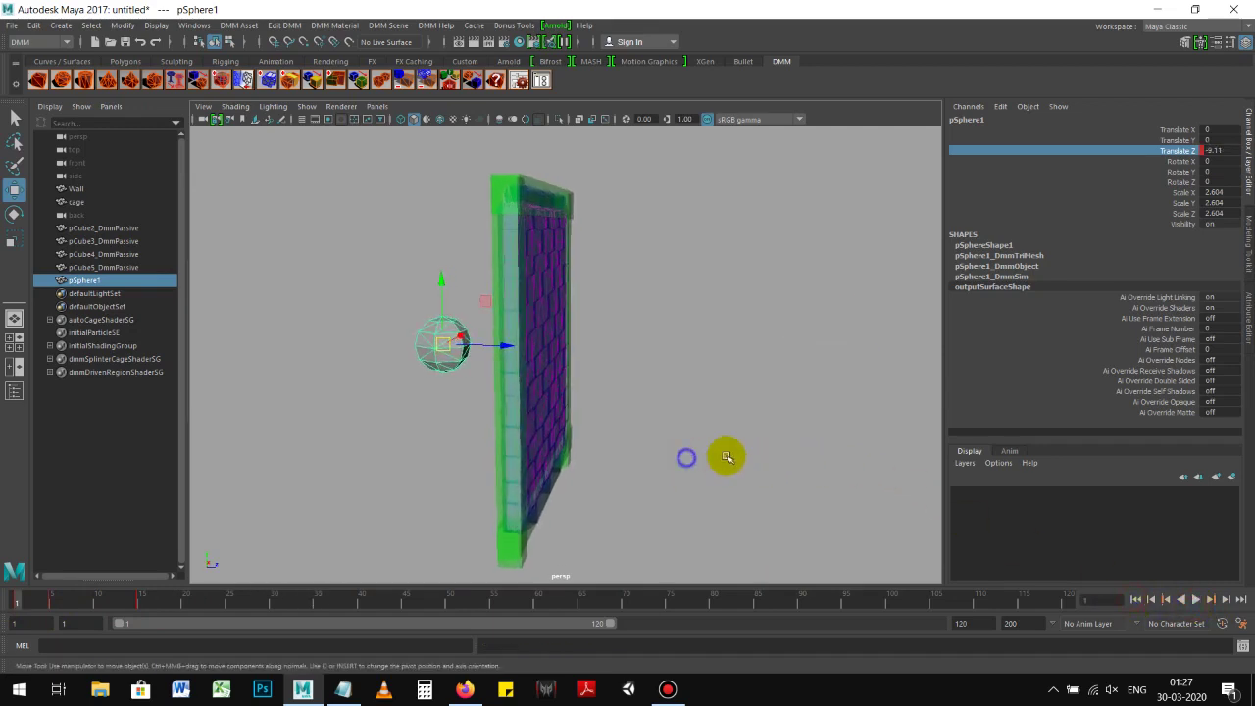
alt+drag(686, 327, 667, 334)
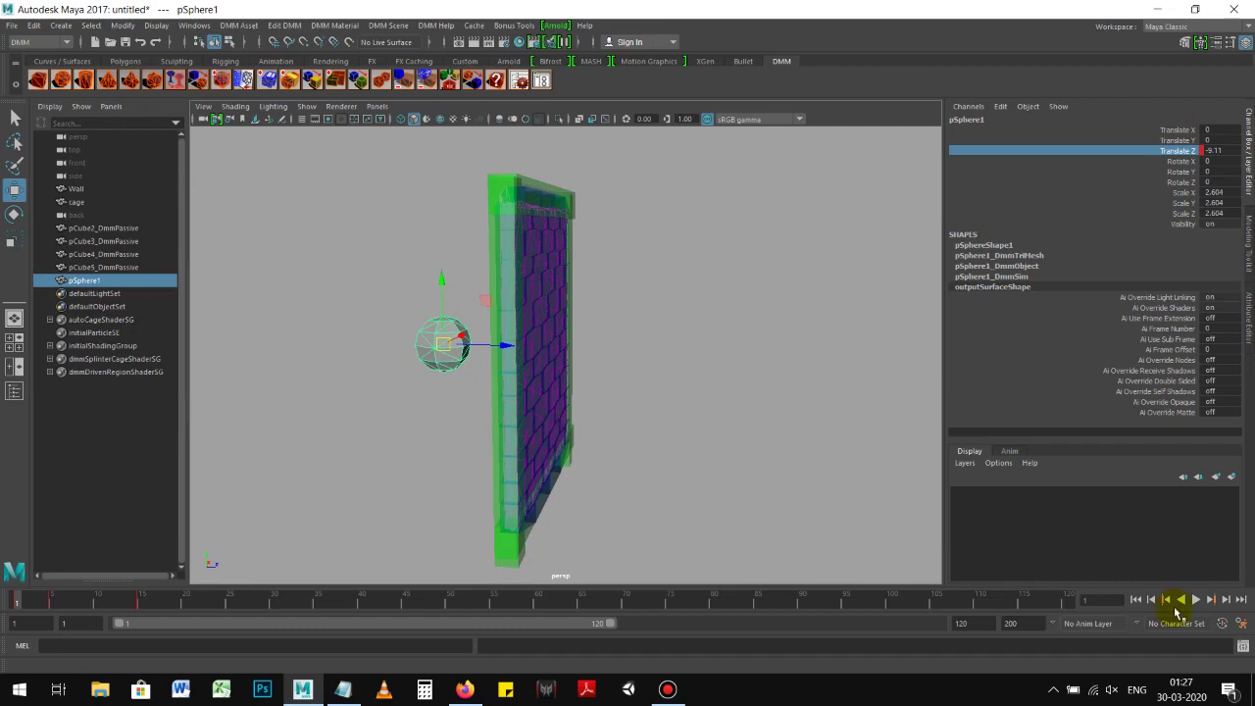
Delete the sphere's key at frame 5 and return to frame 1
click(1211, 599)
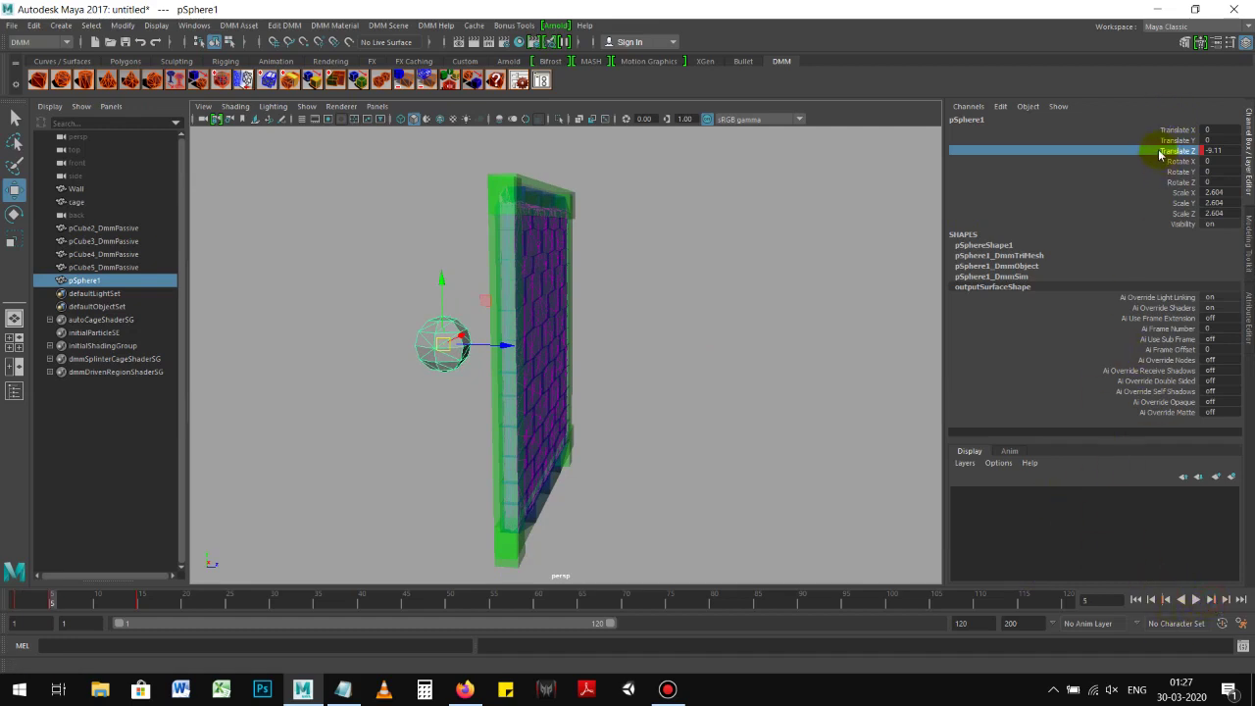
right_click(1160, 155)
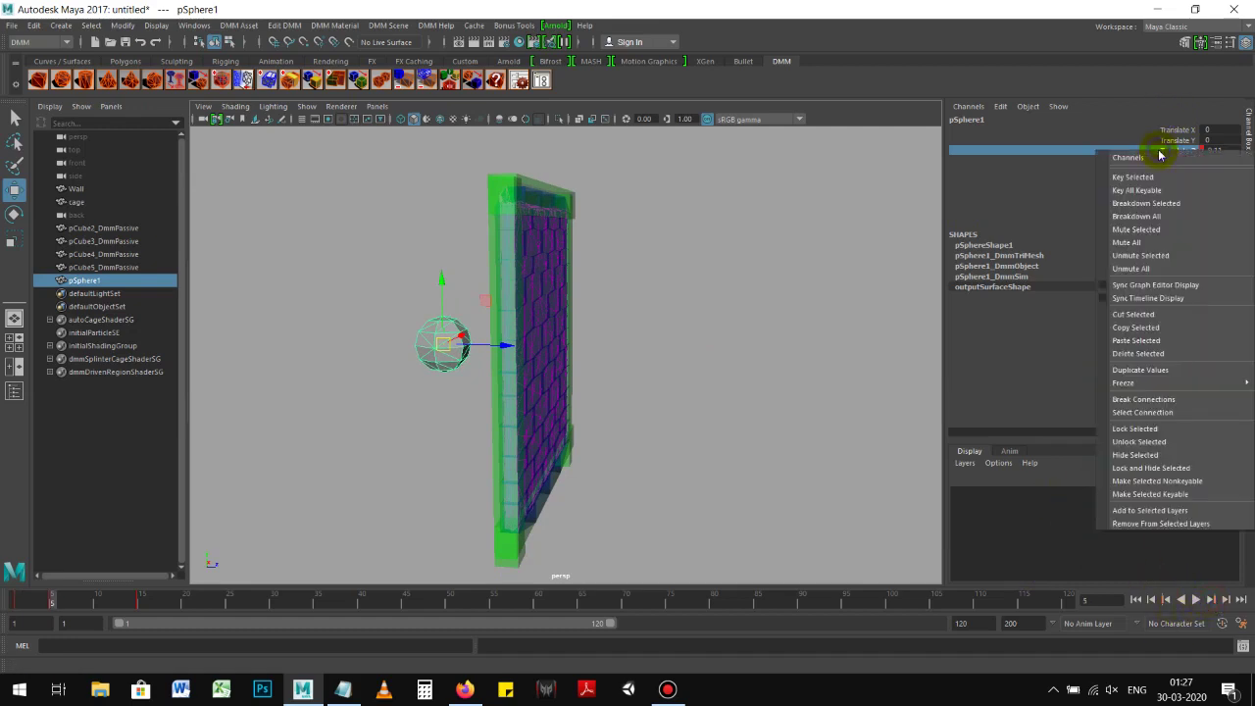
click(54, 601)
right_click(54, 601)
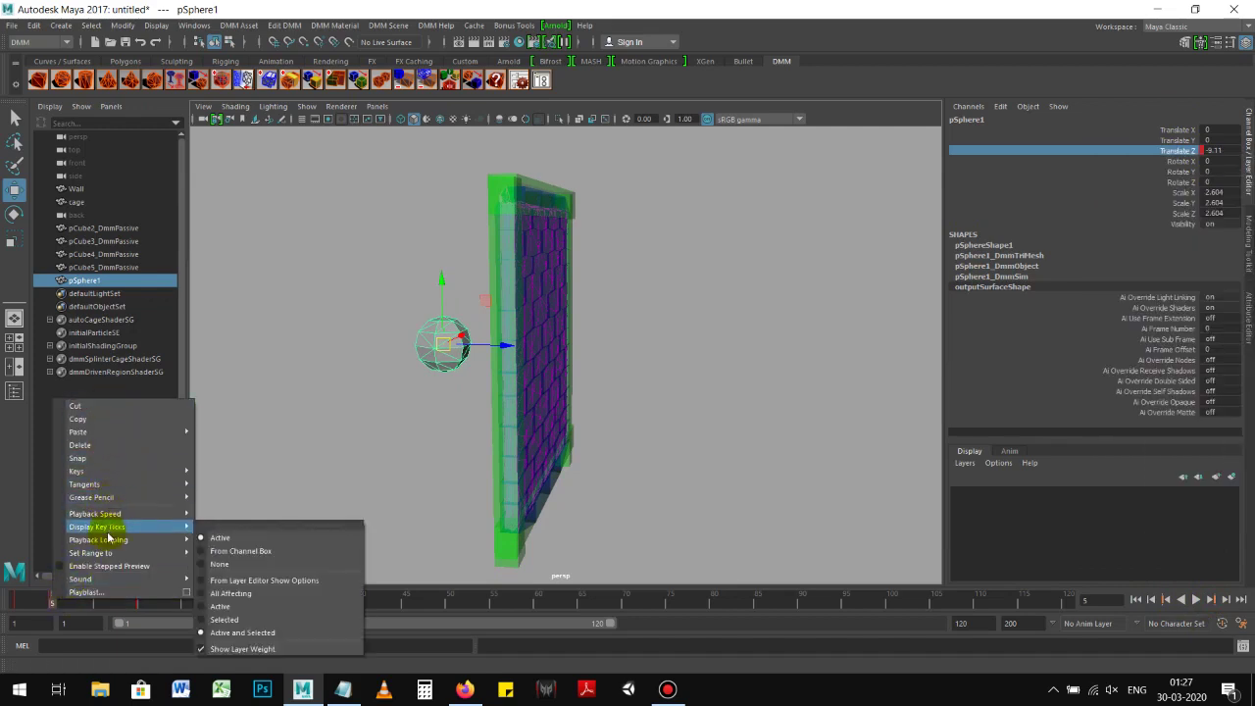
click(125, 444)
click(17, 601)
Replay the animation, then delete the key at frame 15 and return to the start frame
scroll(850, 481, up, 2)
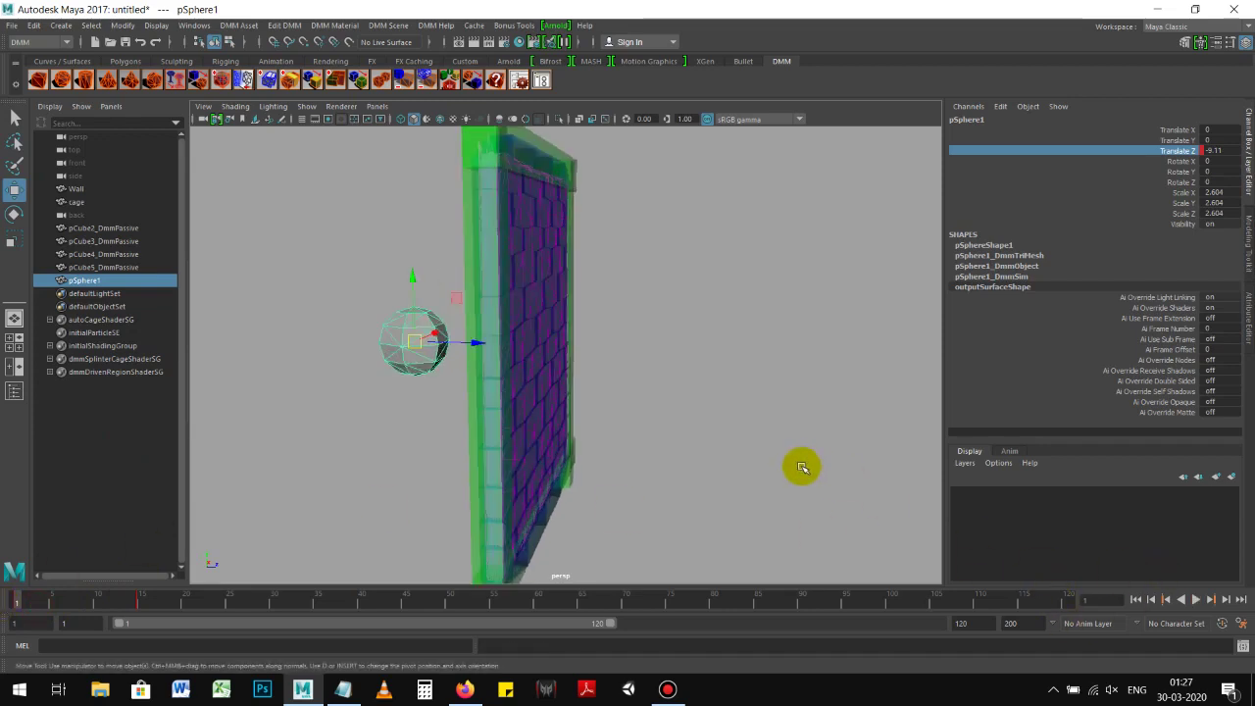
click(1197, 600)
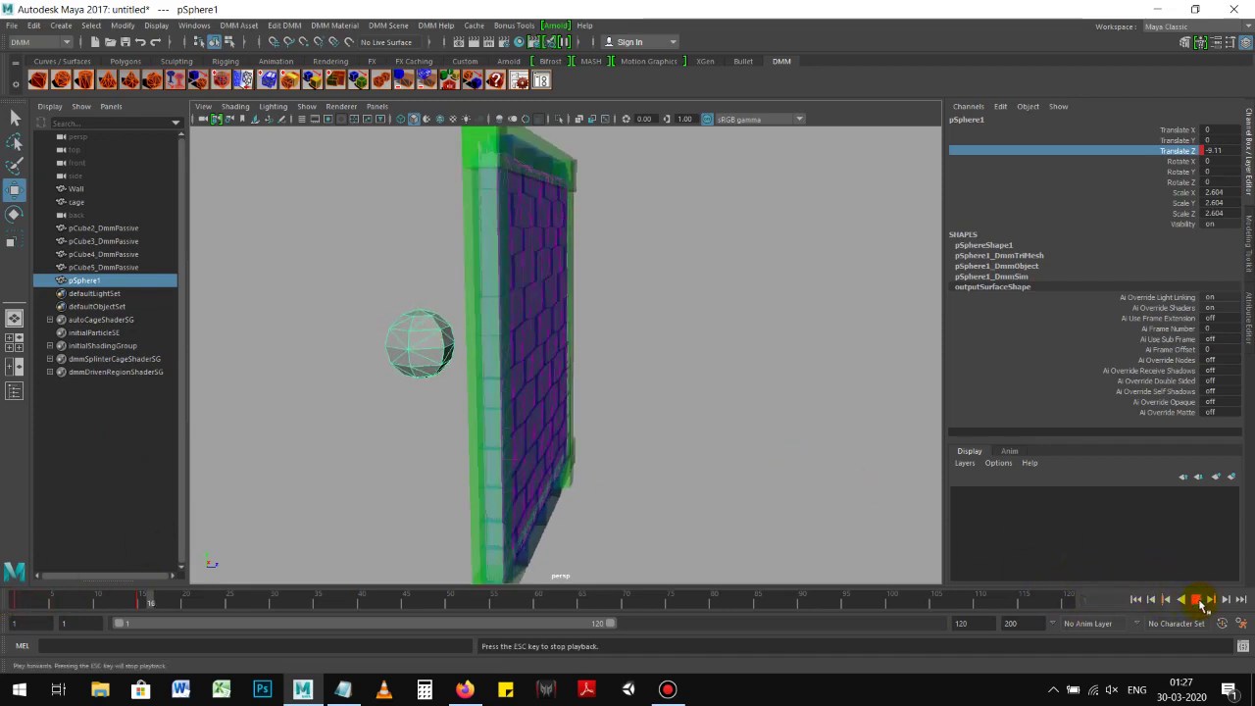
click(1197, 600)
click(1135, 600)
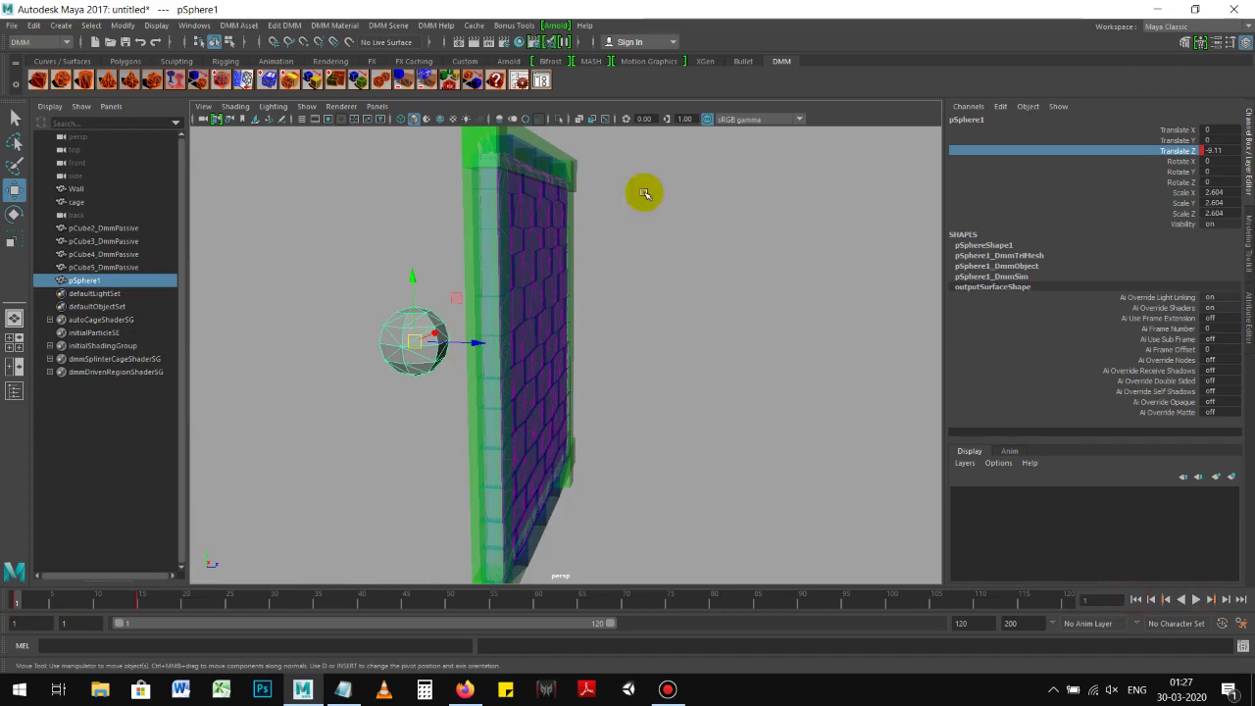
click(142, 603)
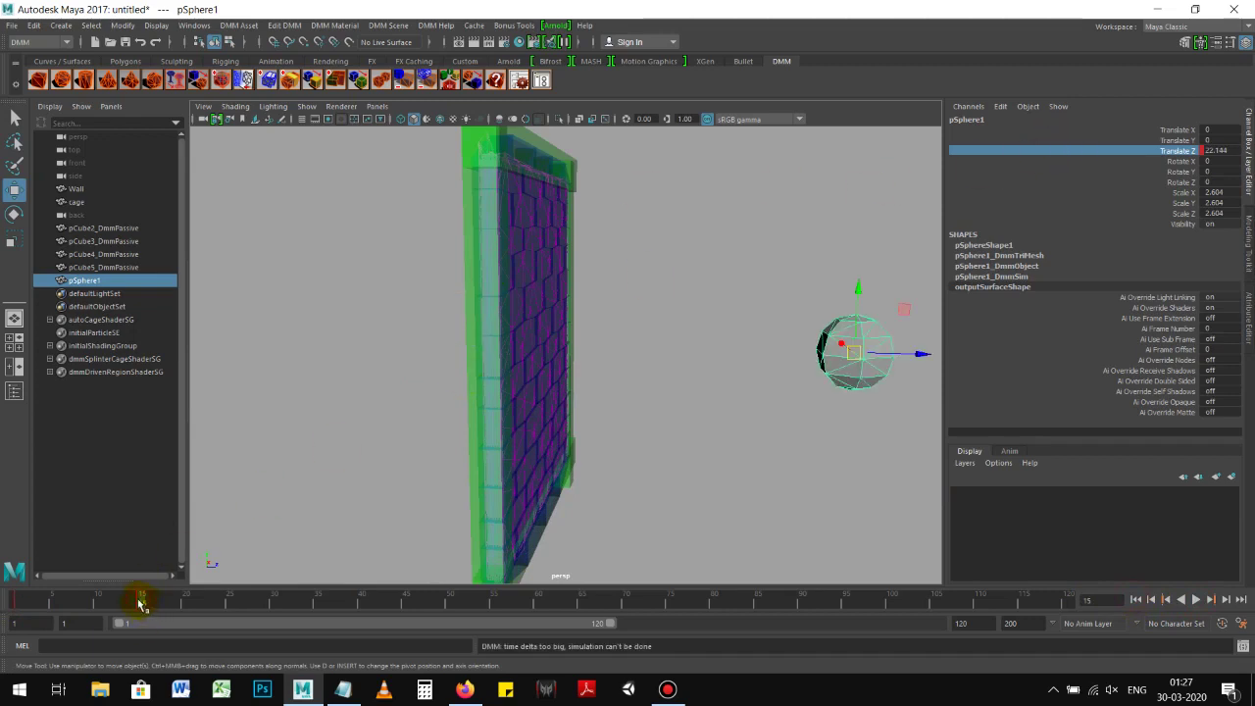
right_click(142, 603)
click(193, 446)
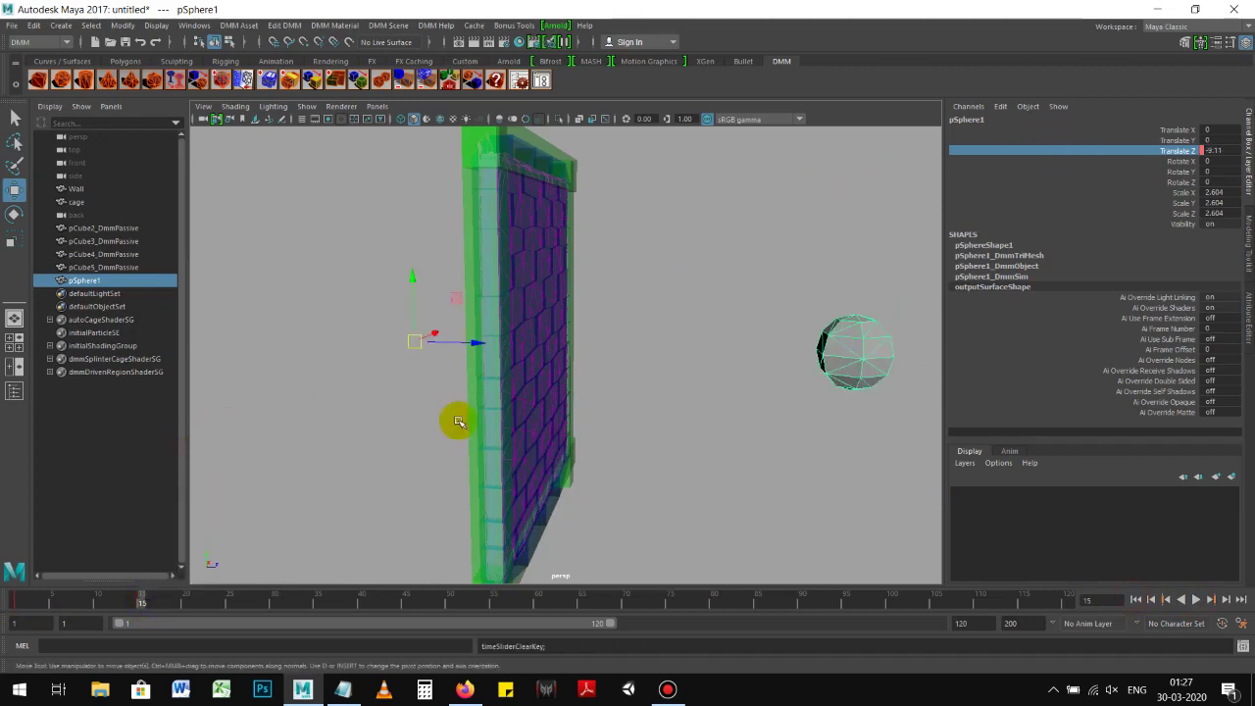
click(1134, 600)
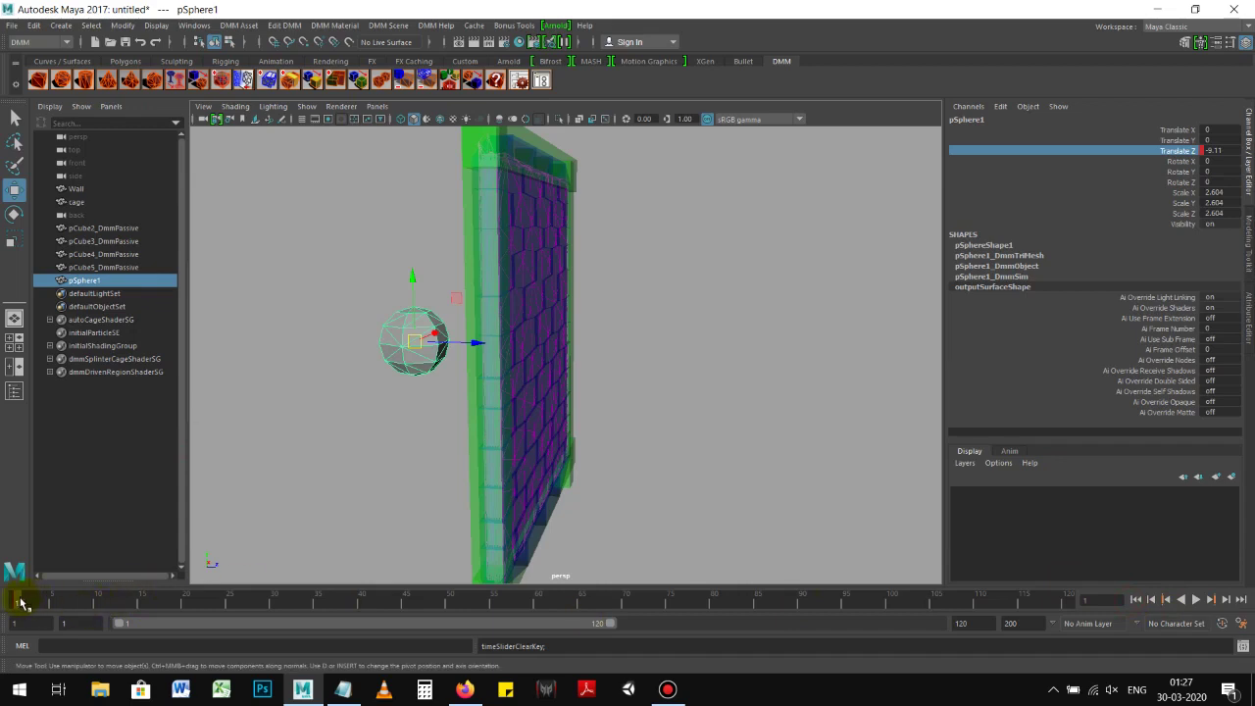
Push the sphere into the wall to about Translate Z -0.253 during playback
right_click(22, 600)
click(75, 448)
key(alt+v)
key(alt+v)
drag(435, 342, 587, 342)
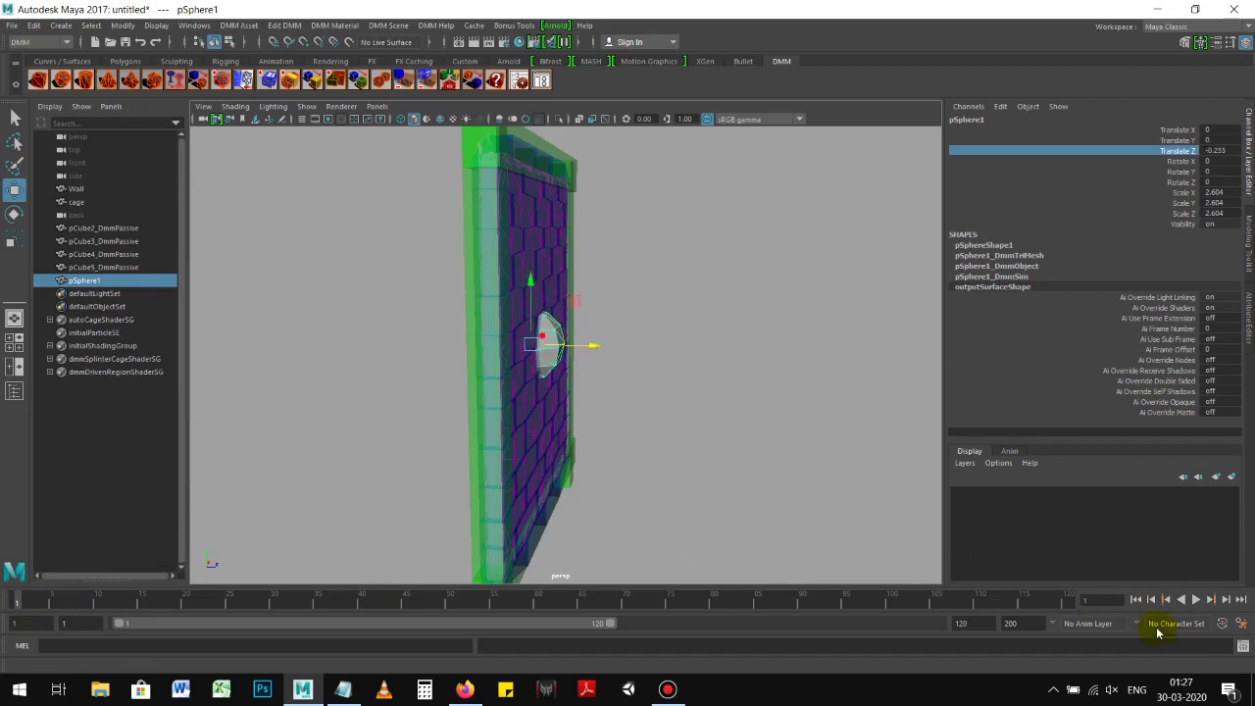
Replay the test, rewind to frame 1, and select the Wall in the Outliner
click(1197, 600)
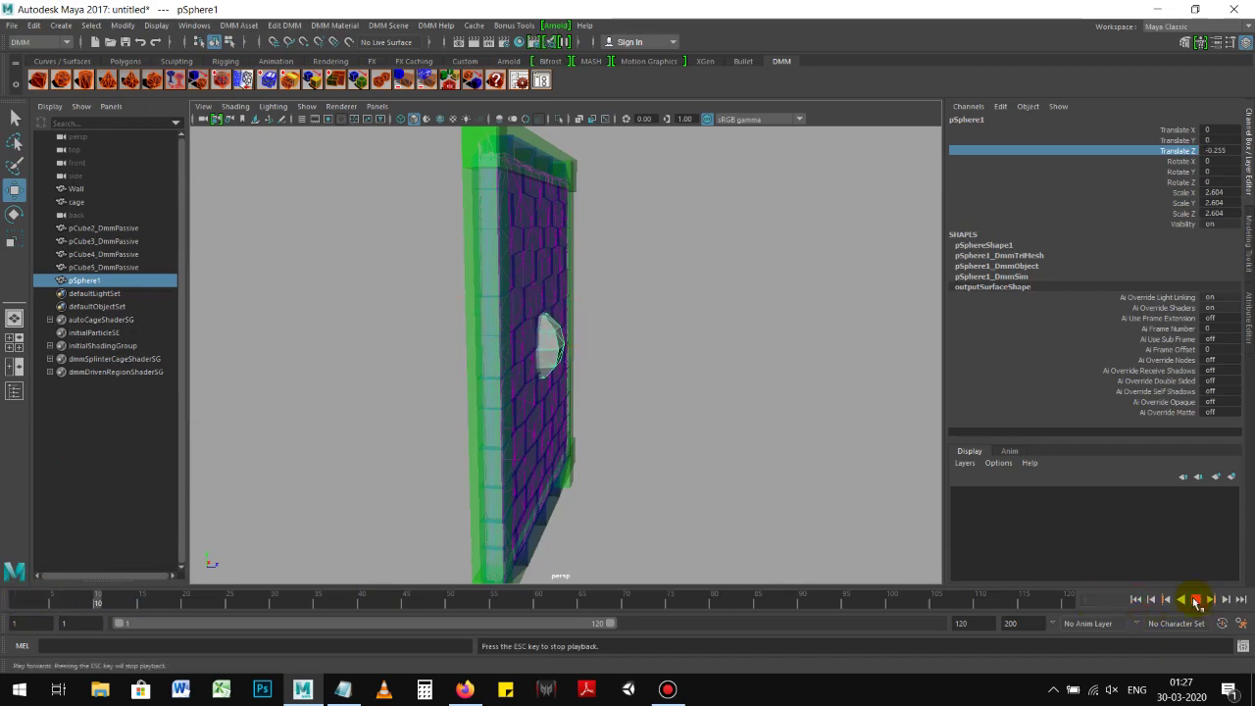
click(1197, 600)
click(1146, 600)
mouse_move(595, 364)
alt+mouse_down()
mouse_move(629, 375)
mouse_move(568, 372)
mouse_move(589, 366)
mouse_move(591, 347)
mouse_move(528, 345)
mouse_move(648, 367)
alt+mouse_up()
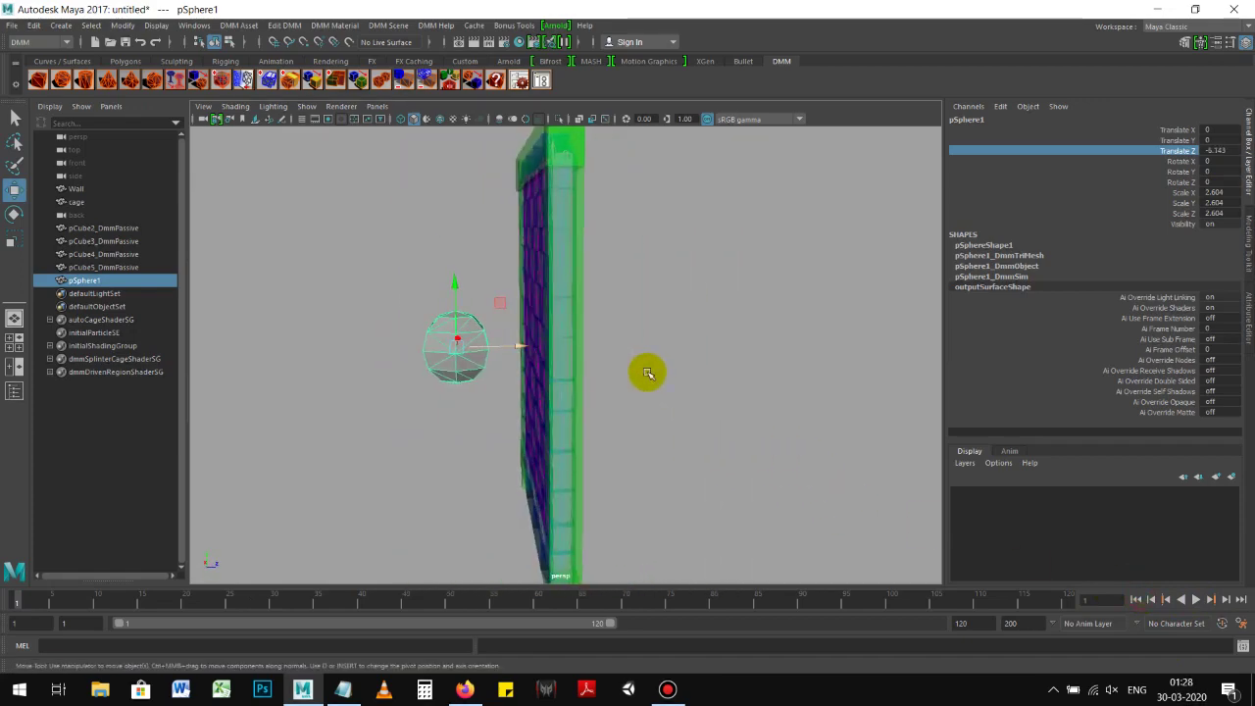
click(84, 189)
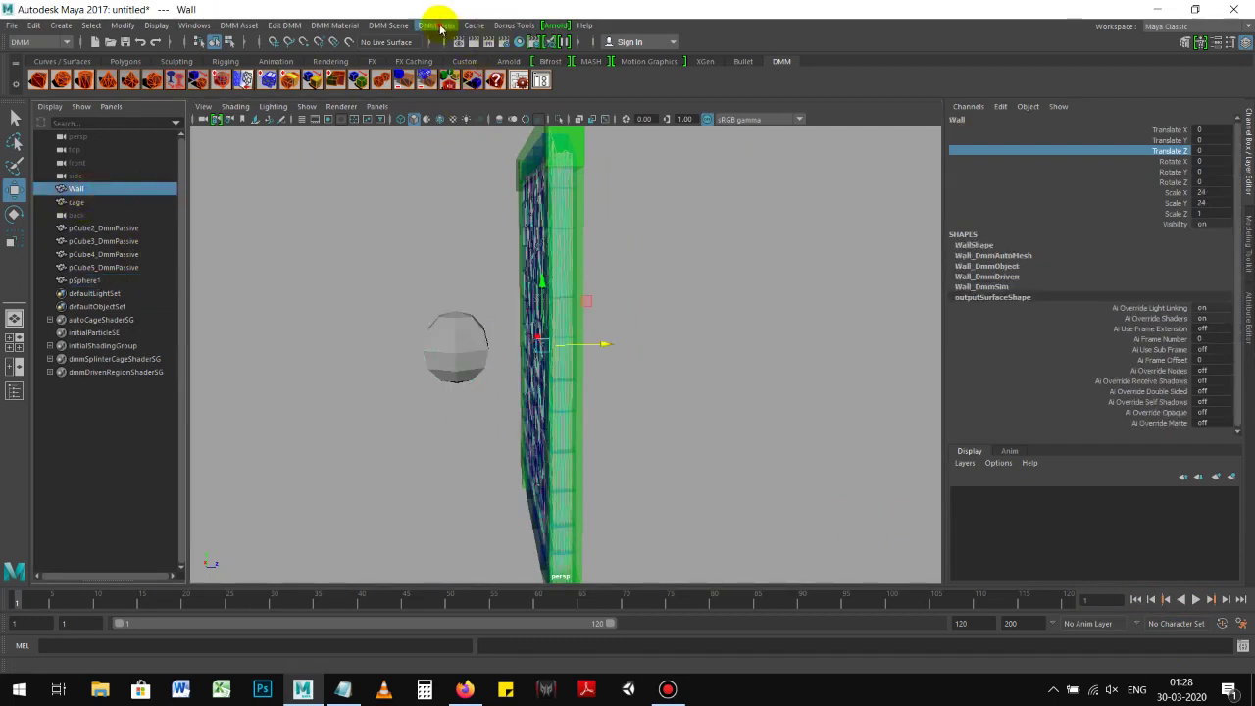
Select DMMScene1 and set its gravity Y to -9.800
click(383, 27)
click(445, 51)
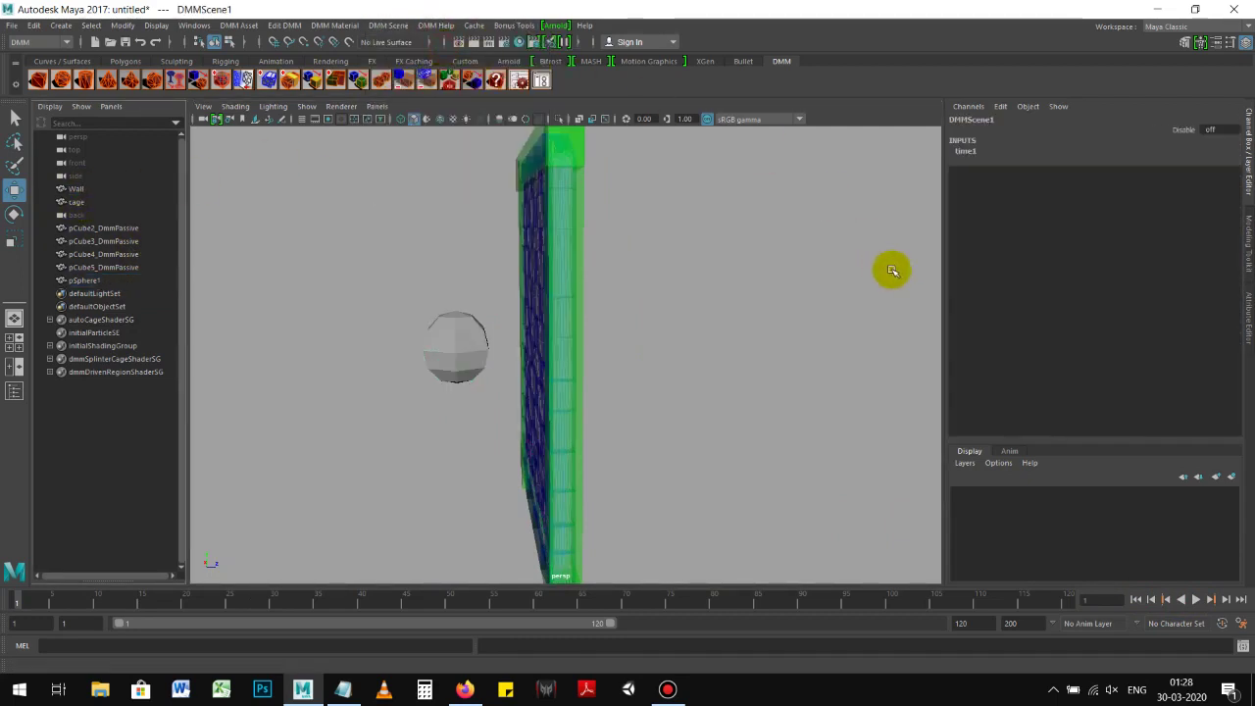
click(1249, 338)
text(-9.8)
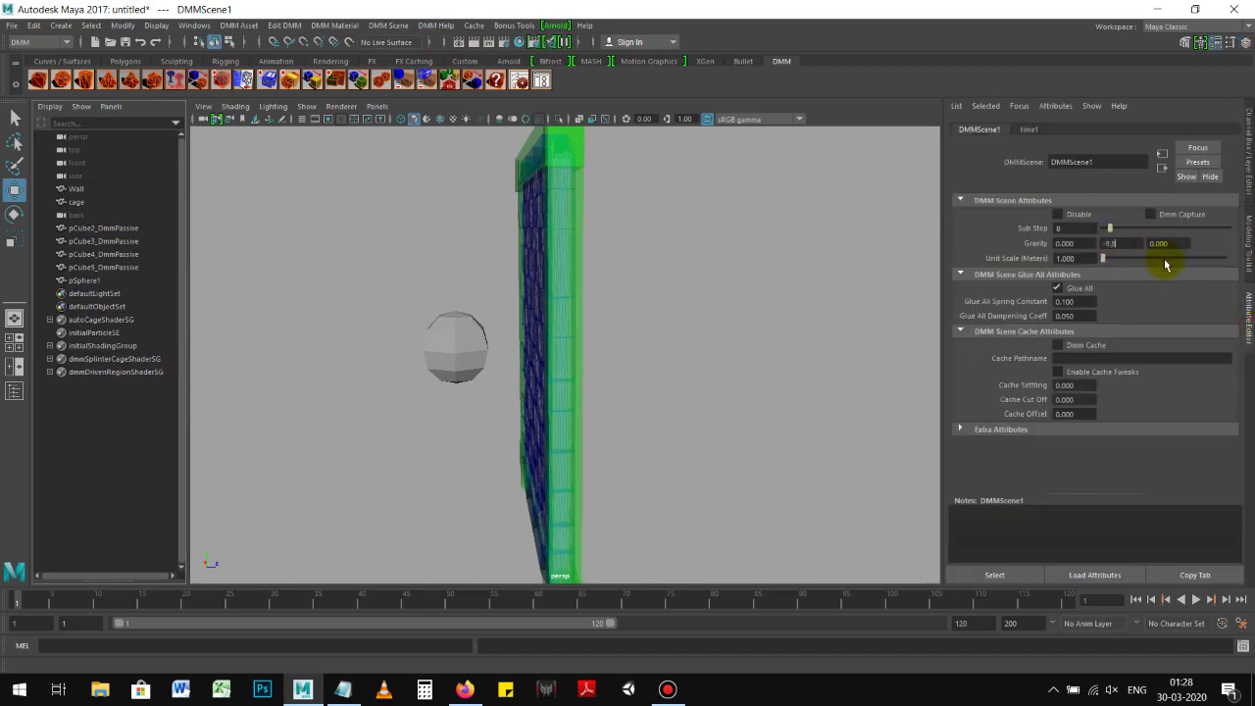
key(Return)
Select the sphere and show its channel values
mouse_move(602, 401)
alt+mouse_down()
mouse_move(591, 381)
mouse_move(477, 345)
alt+mouse_up()
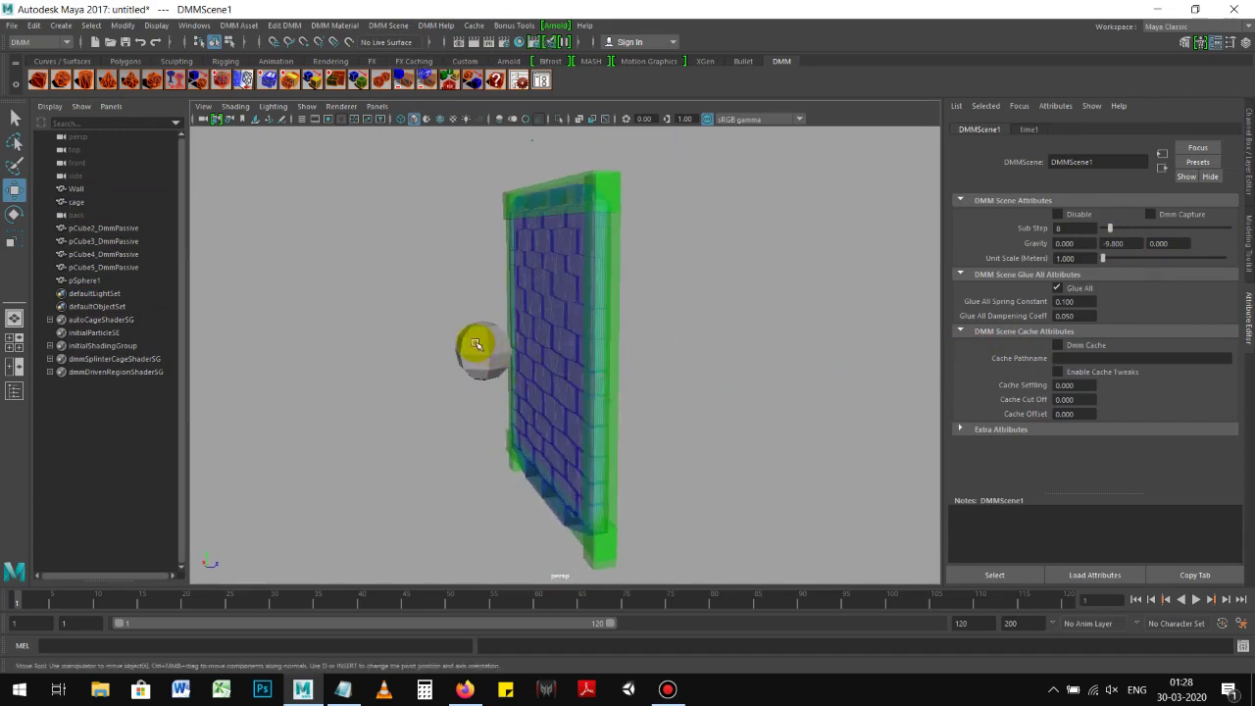
click(477, 344)
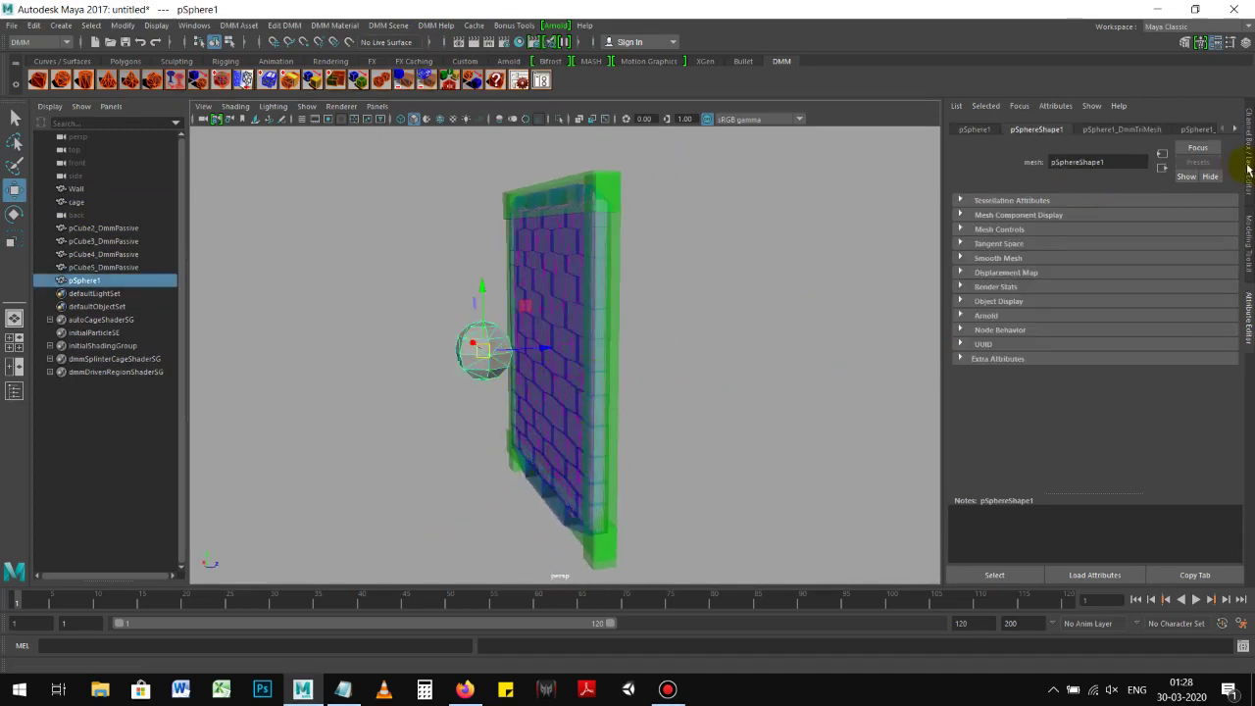
click(1250, 169)
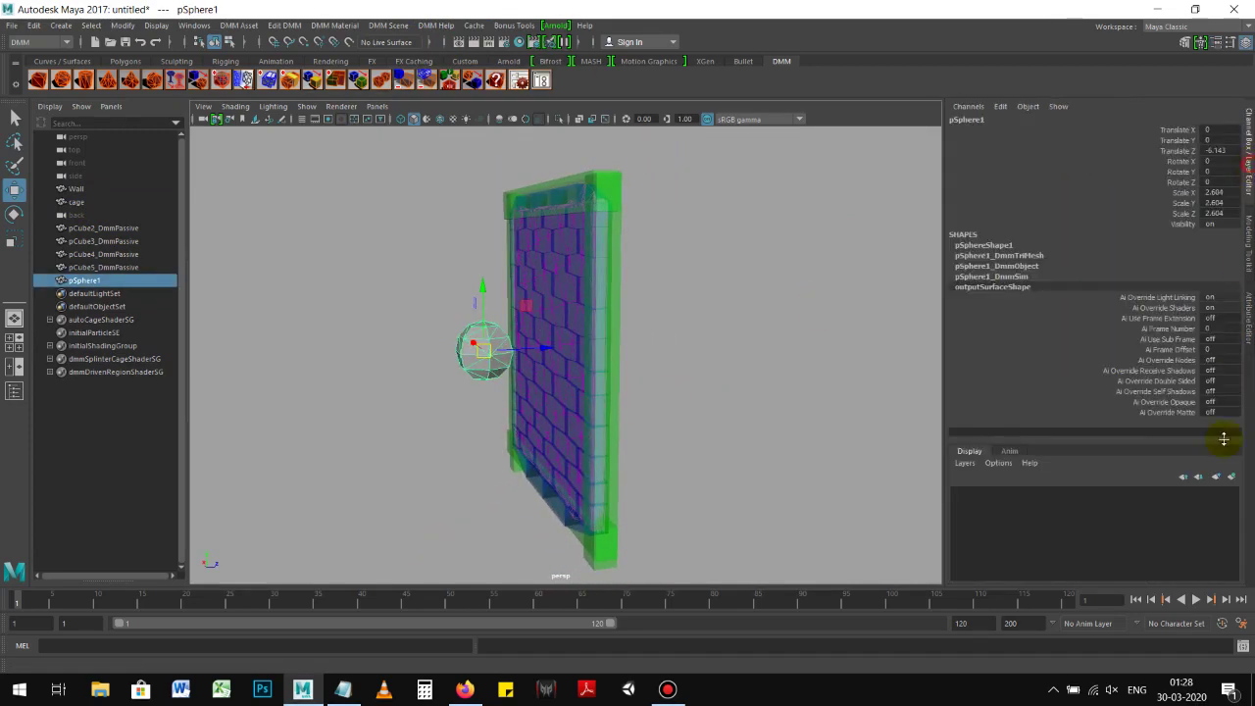
Key the sphere's Translate Z at -6.143 on frame 1 and 26.617 on frame 10
click(1173, 152)
right_click(1183, 155)
click(1142, 157)
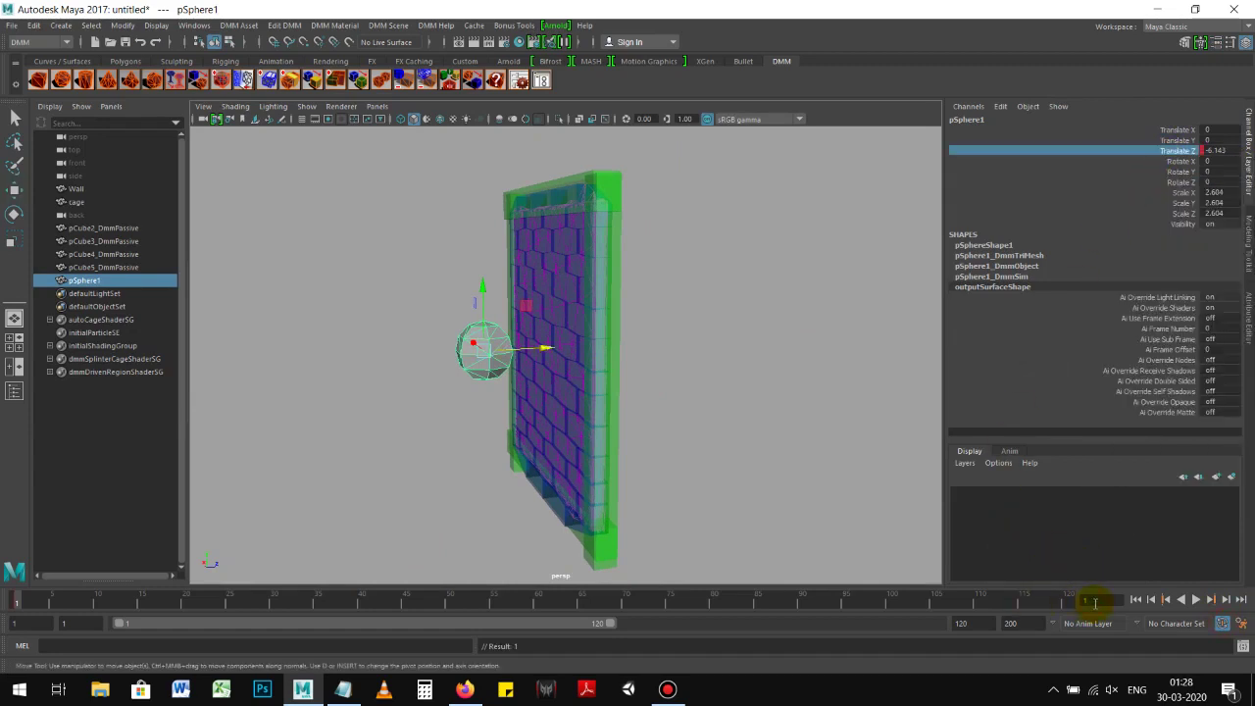
text(0)
key(Return)
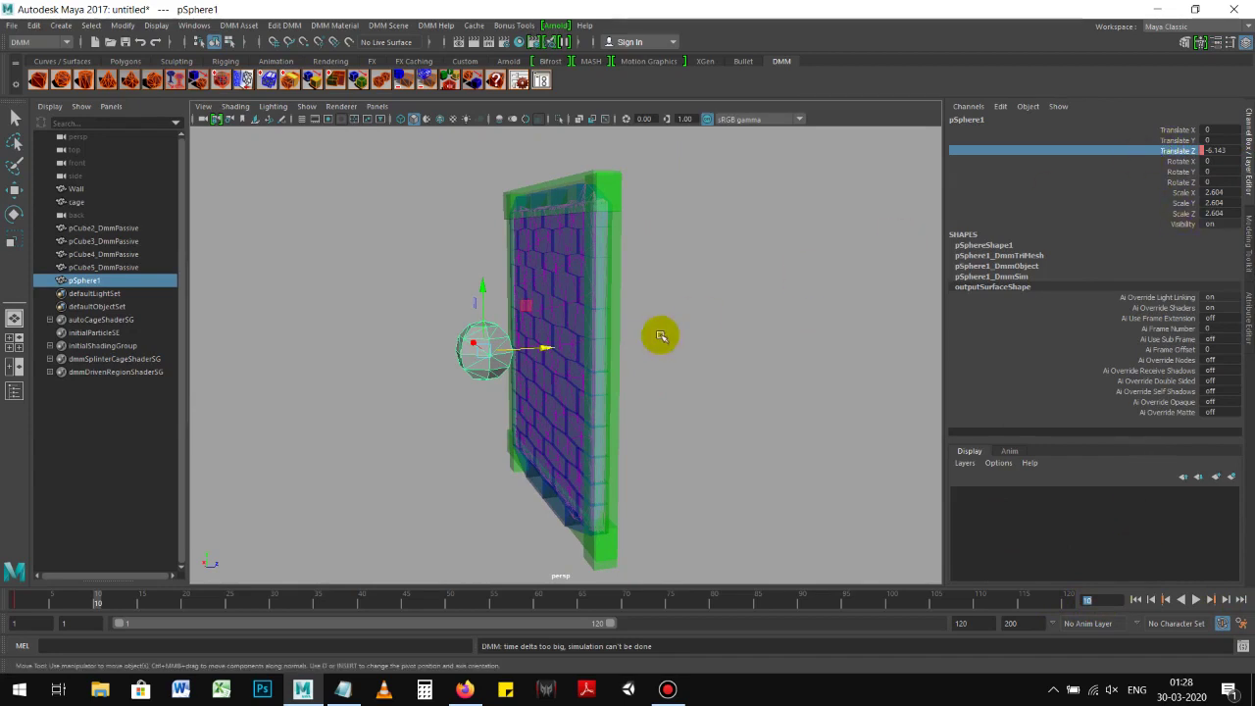
mouse_move(658, 337)
middle_down()
mouse_move(552, 359)
mouse_move(807, 323)
mouse_move(861, 332)
middle_up()
right_drag(1112, 150, 1117, 178)
Play the sphere smashing into the wall several times, rewinding between runs
click(1138, 599)
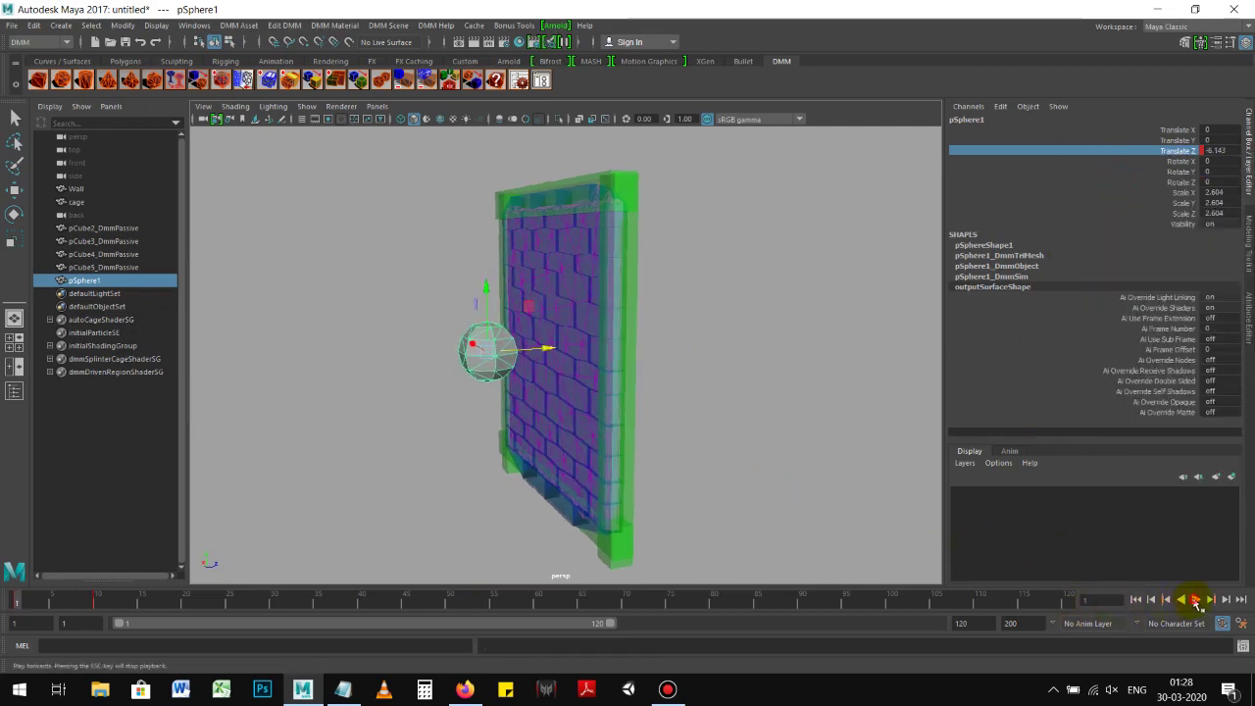
click(1196, 599)
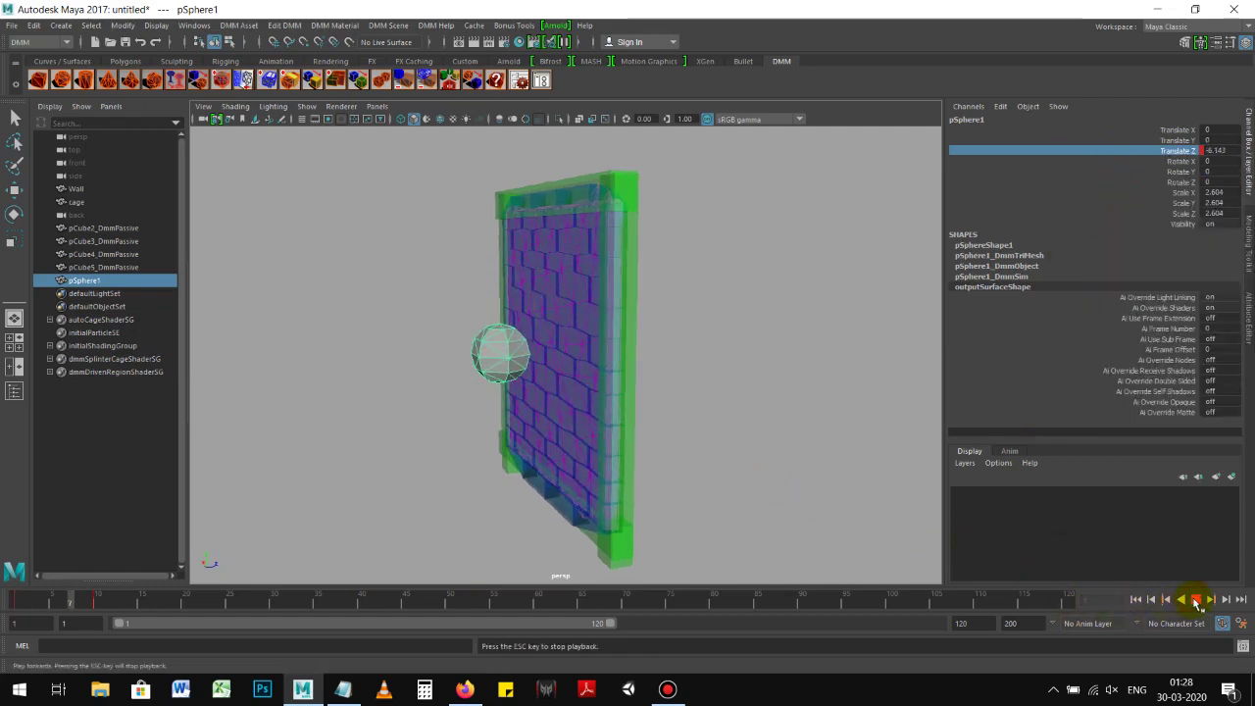
click(1138, 599)
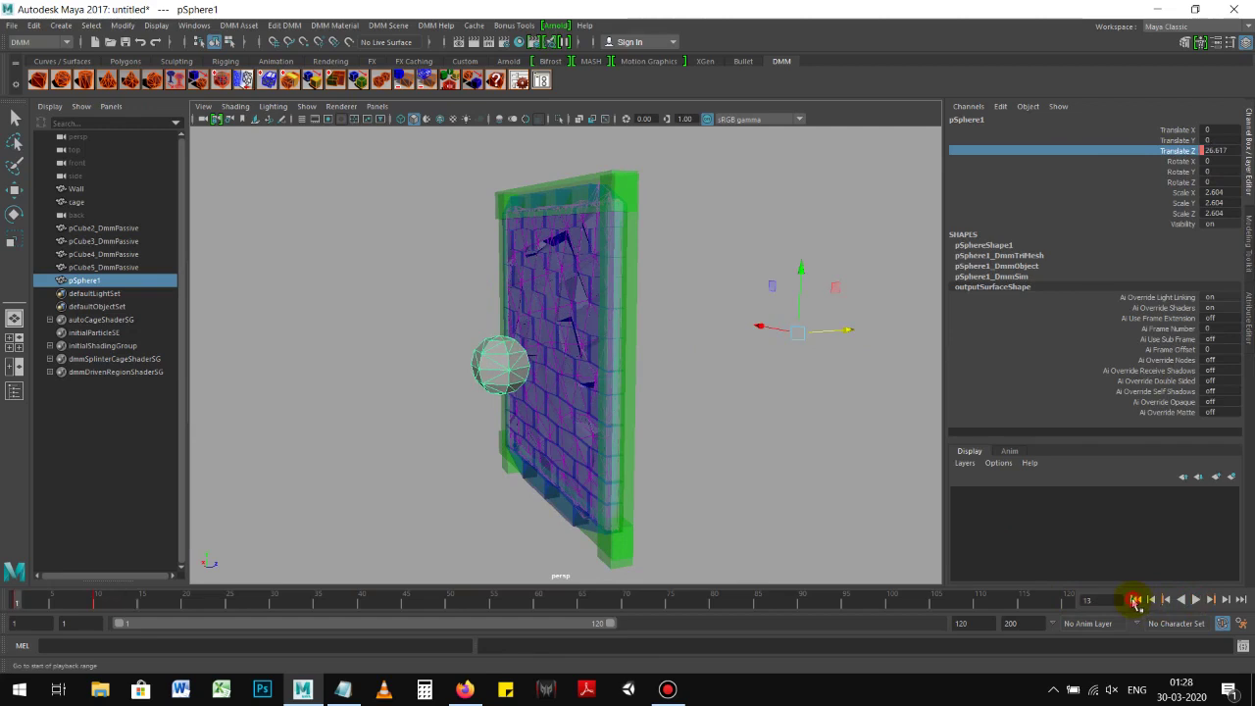
click(1196, 599)
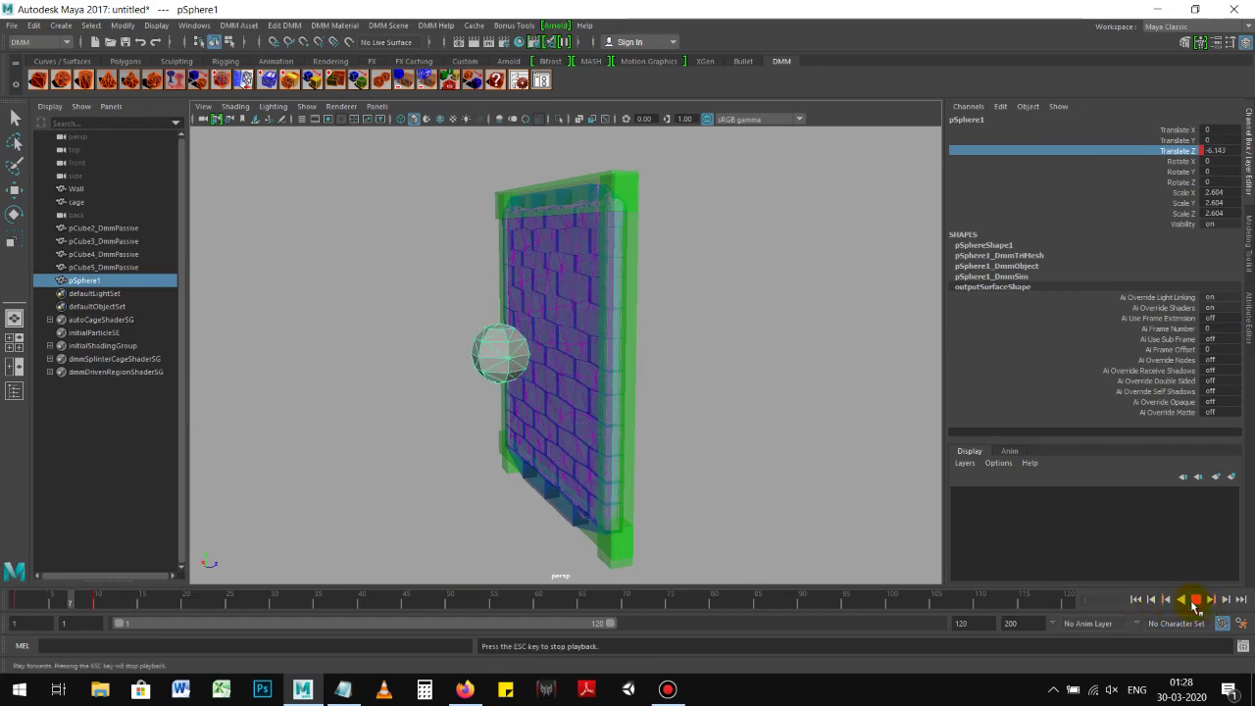
click(1137, 599)
alt+drag(824, 463, 791, 457)
click(1198, 599)
click(1199, 599)
Select the sphere and delete it from the scene
alt+drag(680, 383, 840, 448)
key(w)
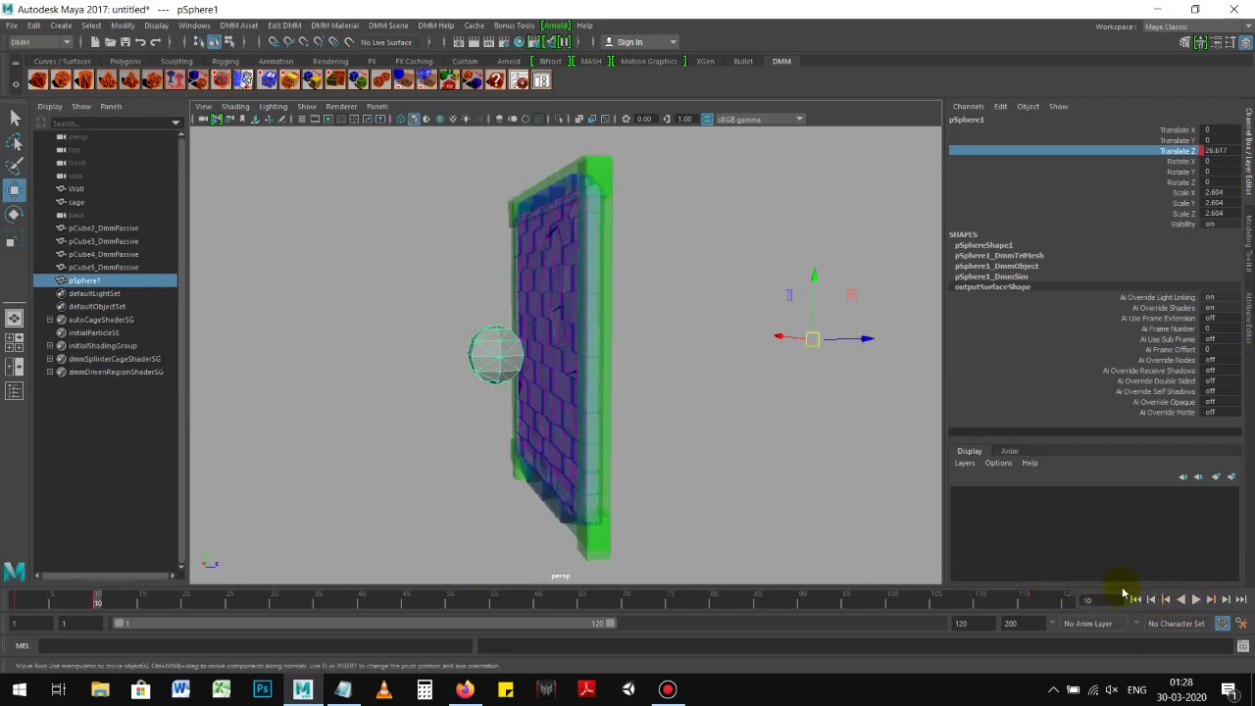
click(1136, 599)
drag(465, 350, 492, 365)
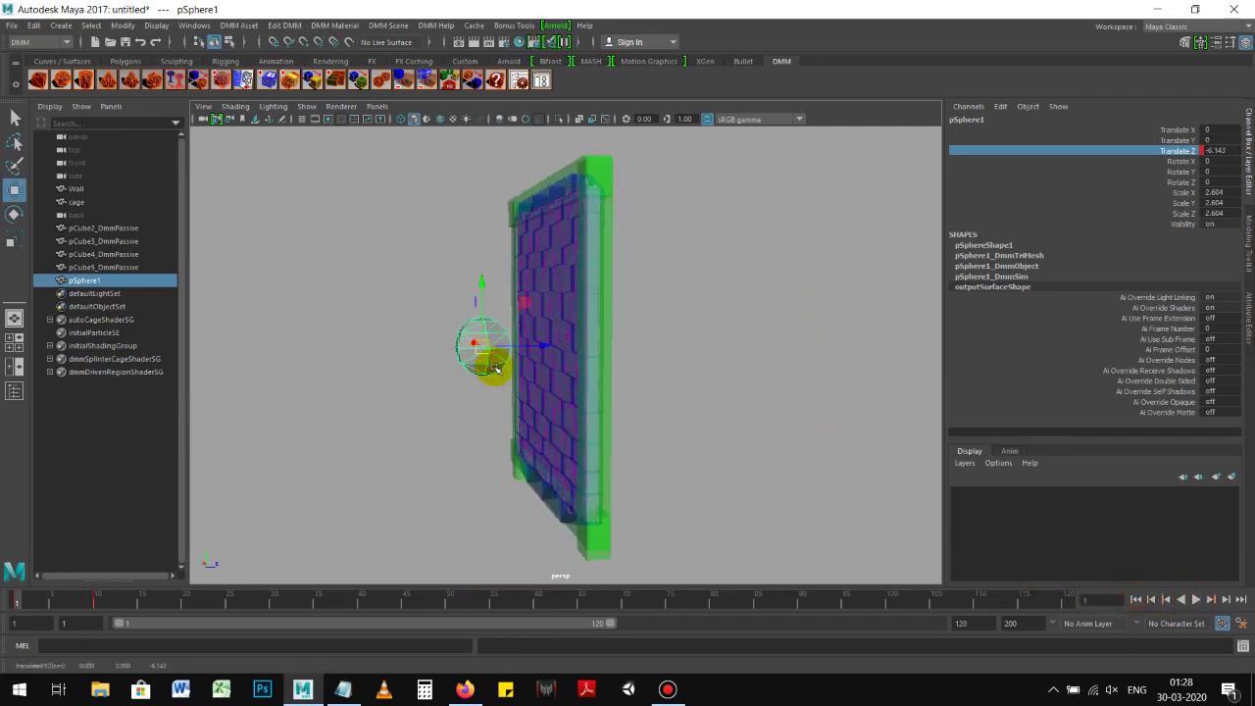
key(Delete)
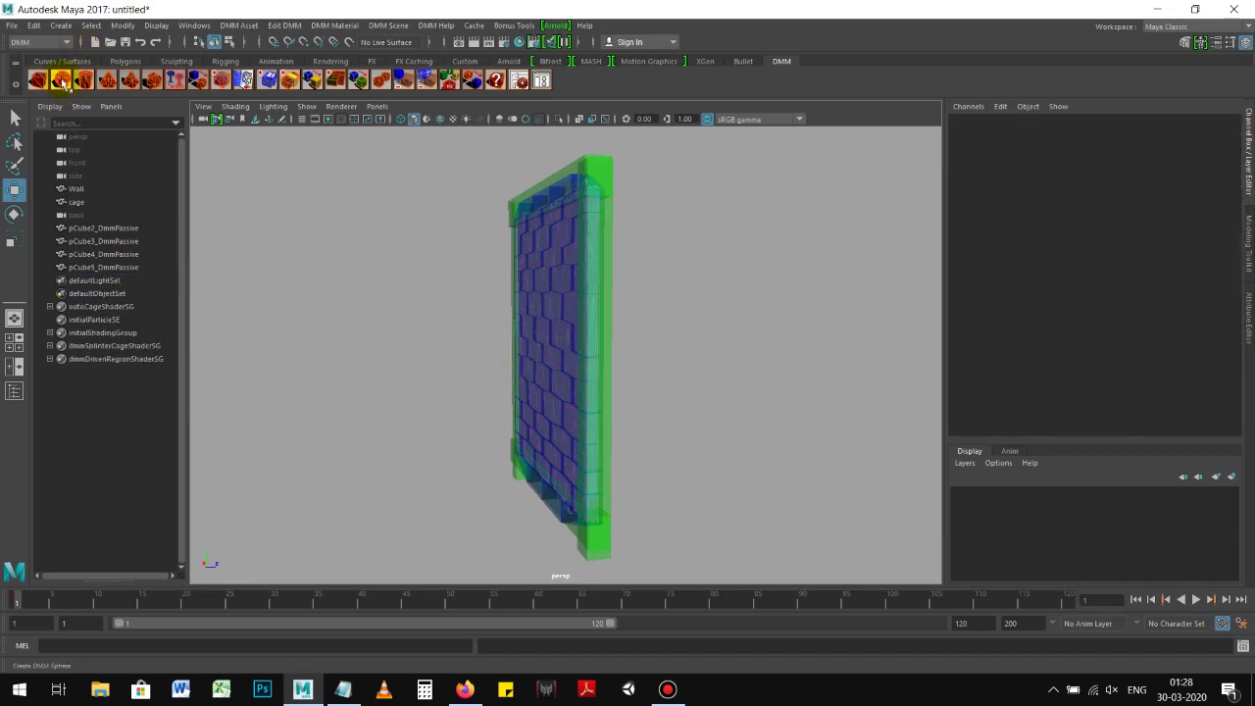
Create a new DMM sphere scaled to 3.152 in front of the wall, then bring up the Notepad notes
click(61, 81)
mouse_move(457, 301)
alt+mouse_down()
mouse_move(596, 373)
mouse_move(533, 344)
mouse_move(490, 344)
alt+mouse_up()
key(r)
key(w)
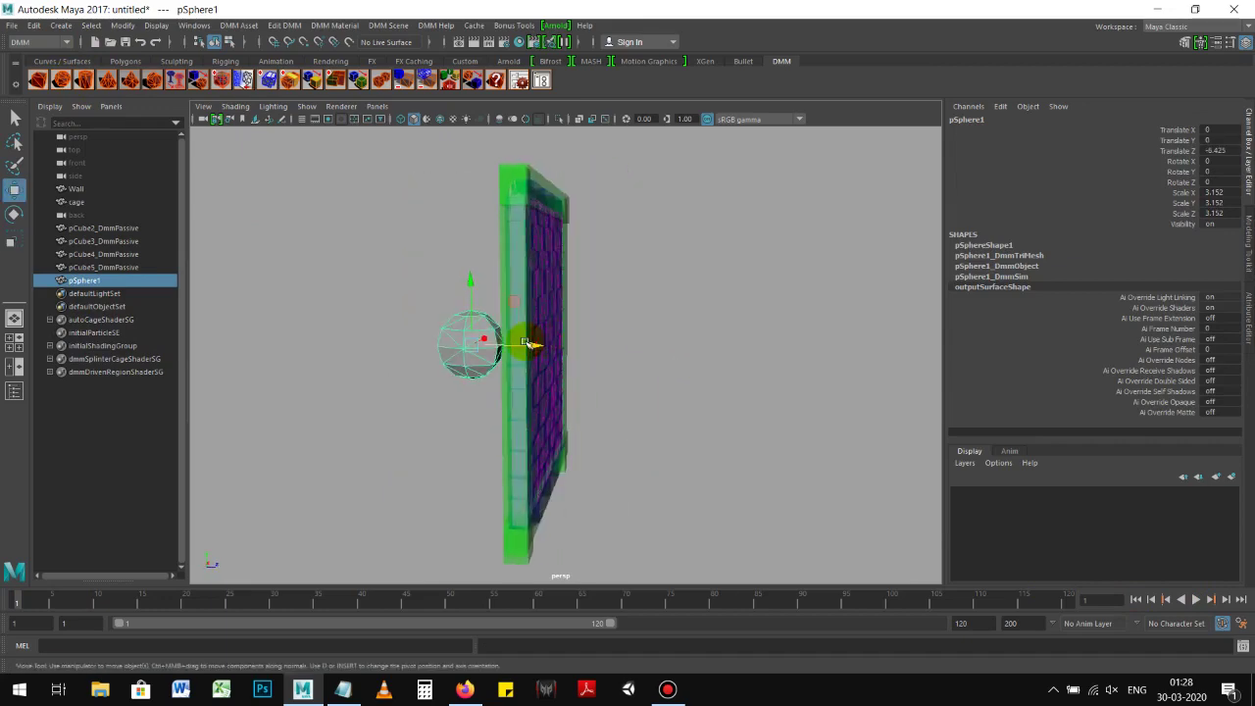
click(343, 690)
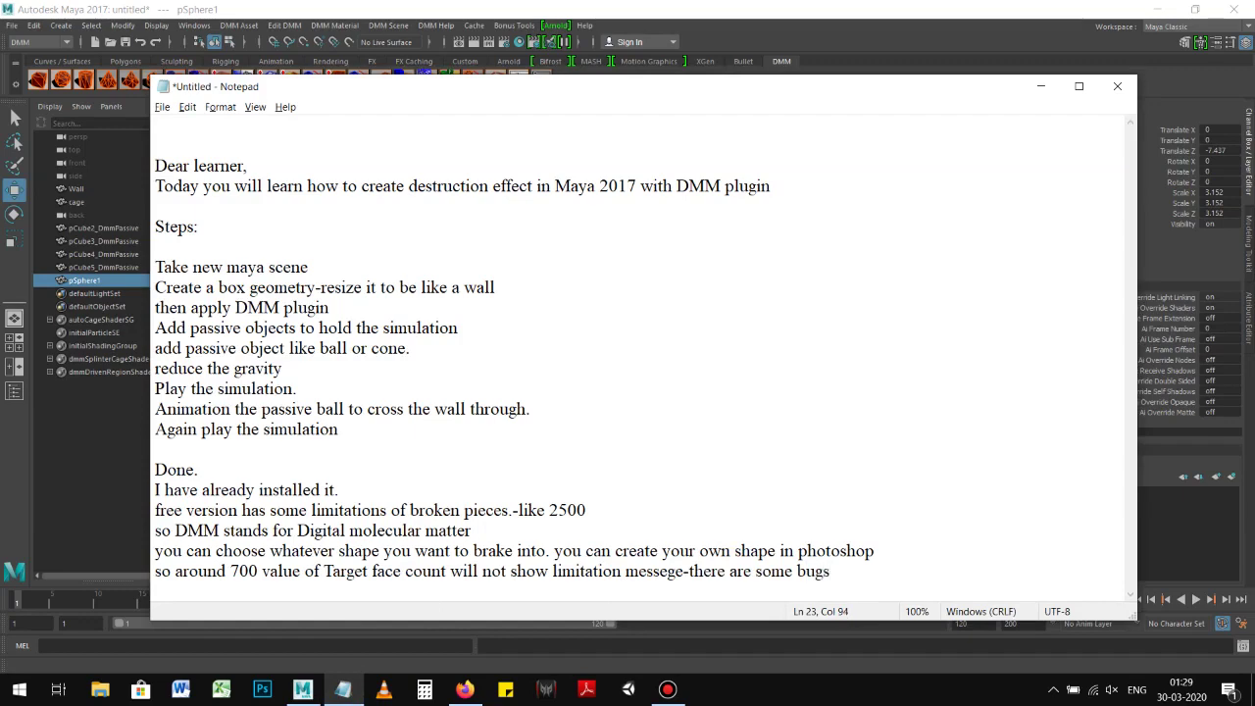
Switch from Notepad back to Maya
key(alt+Tab)
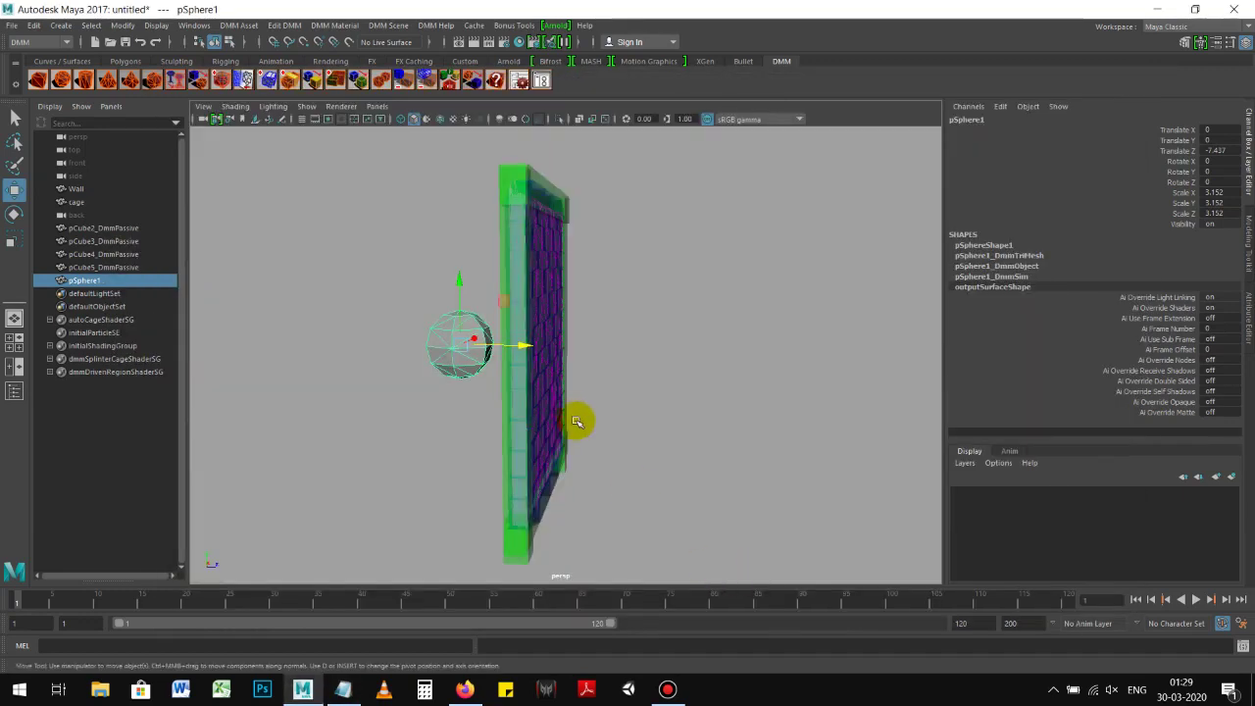
Key the sphere's Translate X, Y and Z at frame 1
right_click(1152, 155)
drag(1109, 131, 1104, 149)
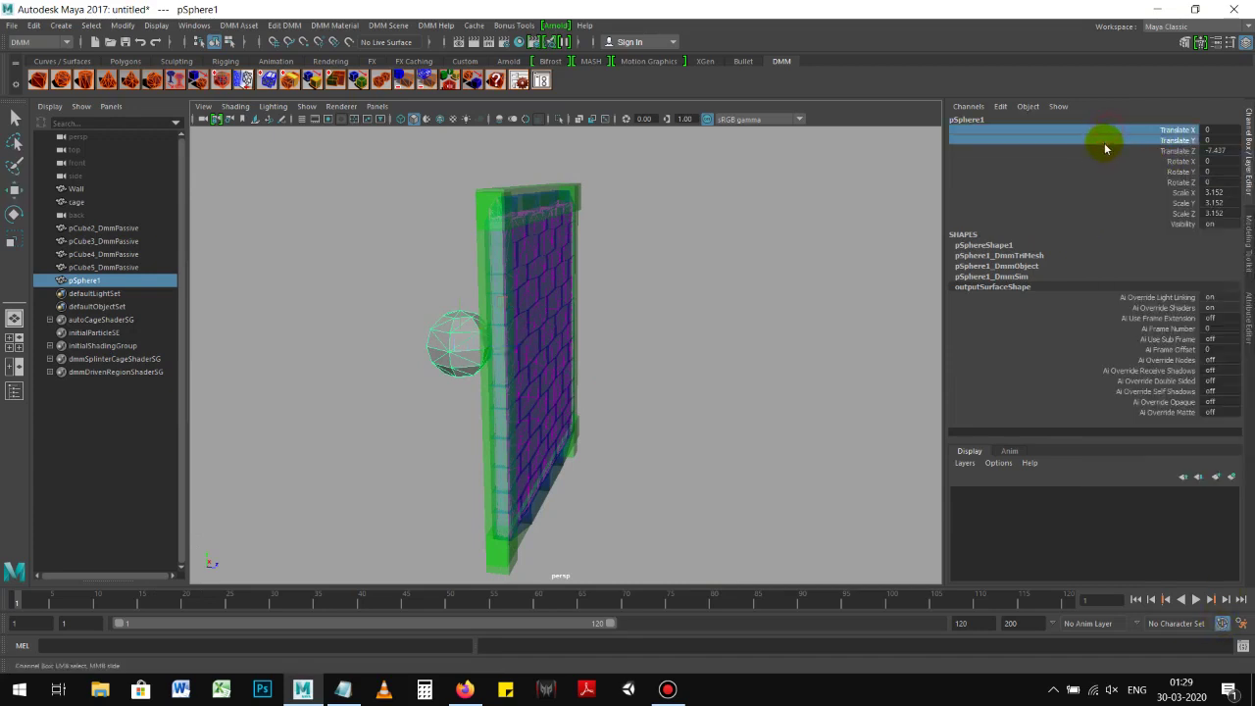
right_click(1104, 149)
click(1136, 176)
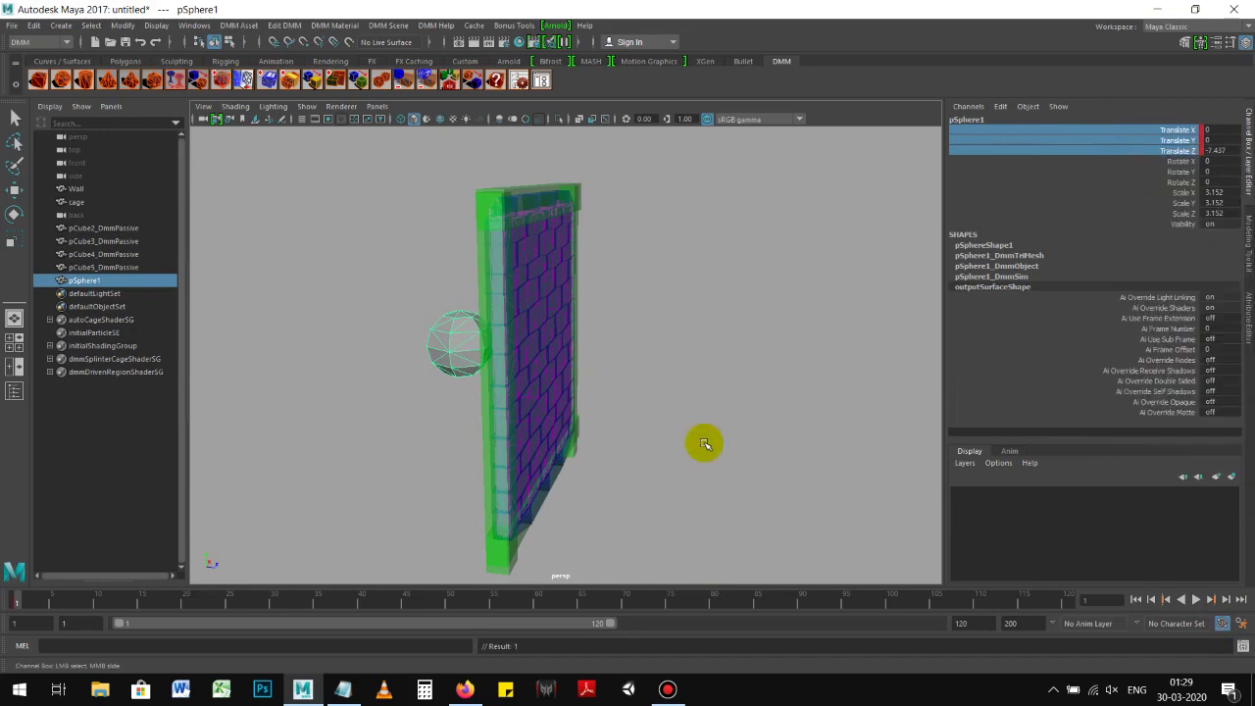
key(alt+v)
At frame 11, move the sphere through the wall to Translate Z 7.106 and key it
drag(54, 608, 106, 603)
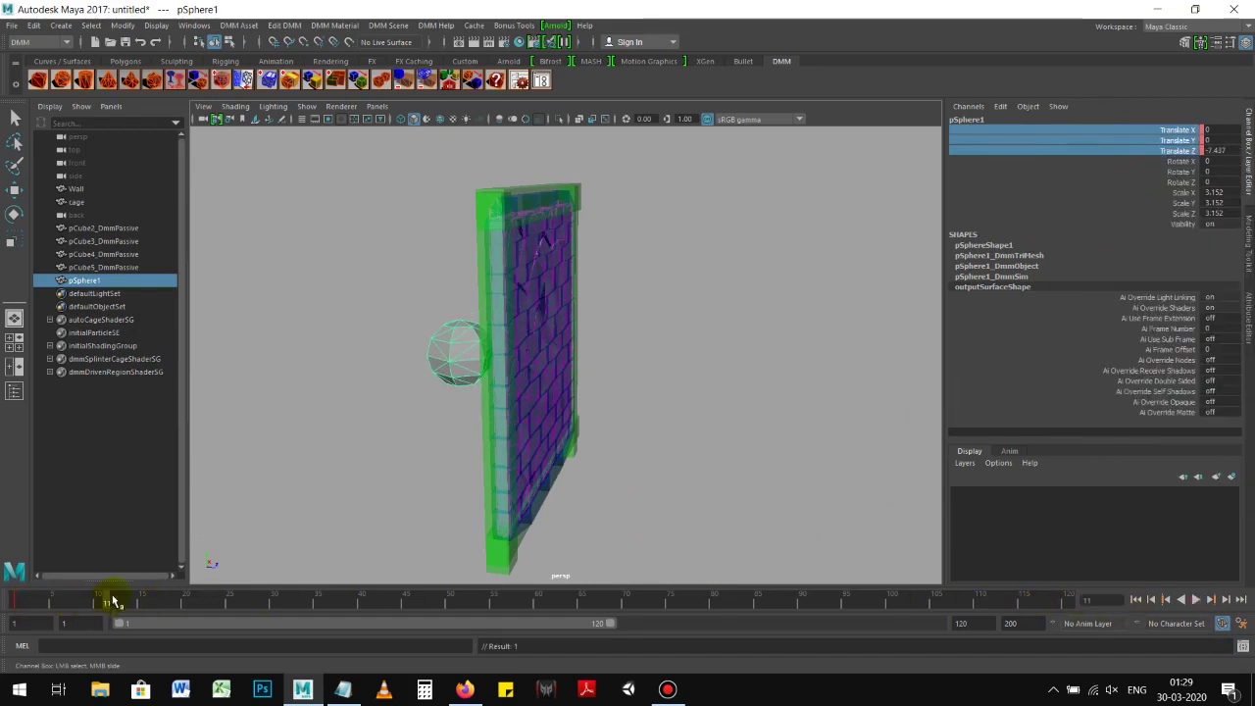
key(w)
drag(525, 348, 687, 352)
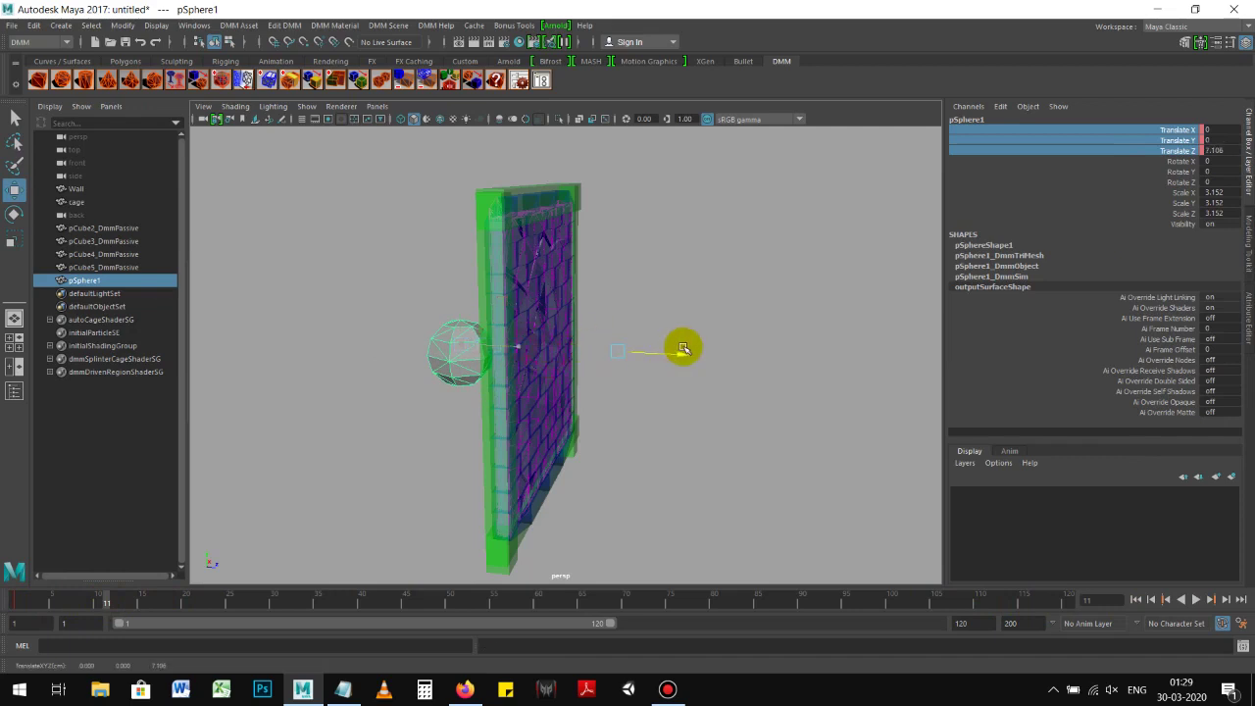
right_click(1107, 145)
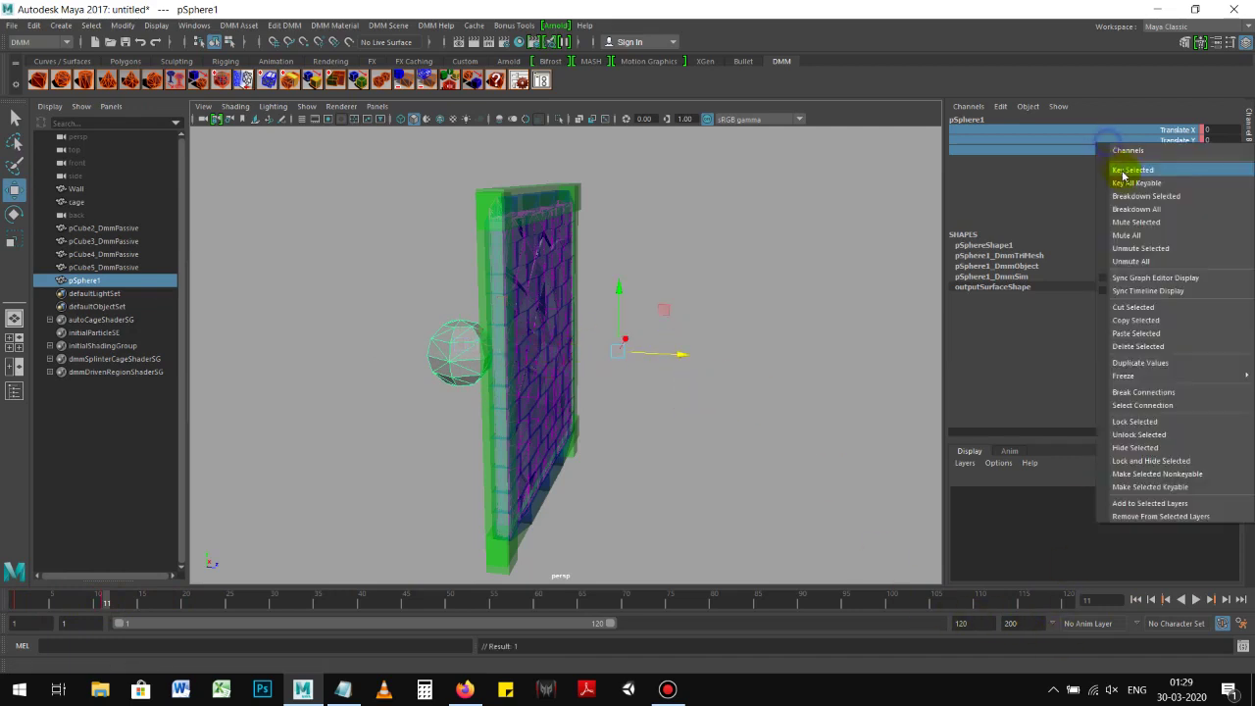
click(1126, 173)
Play the animation to watch the wall crack, then rewind to frame 1
click(1137, 600)
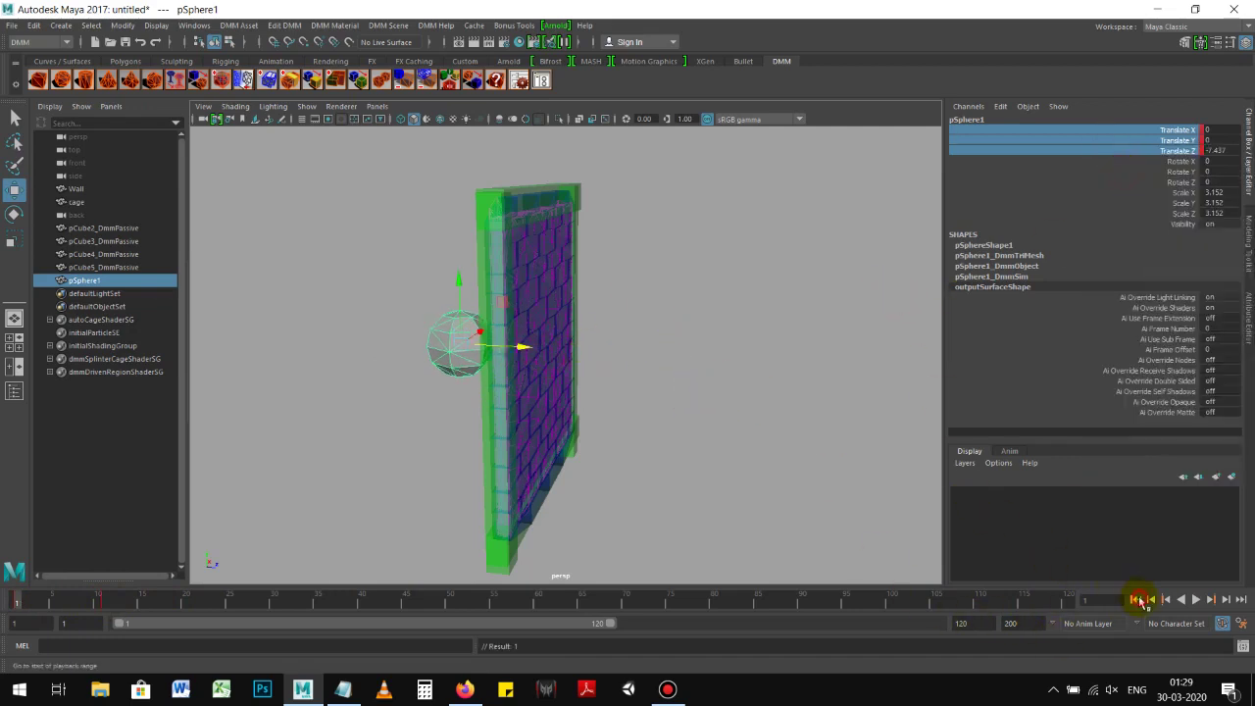
click(1195, 600)
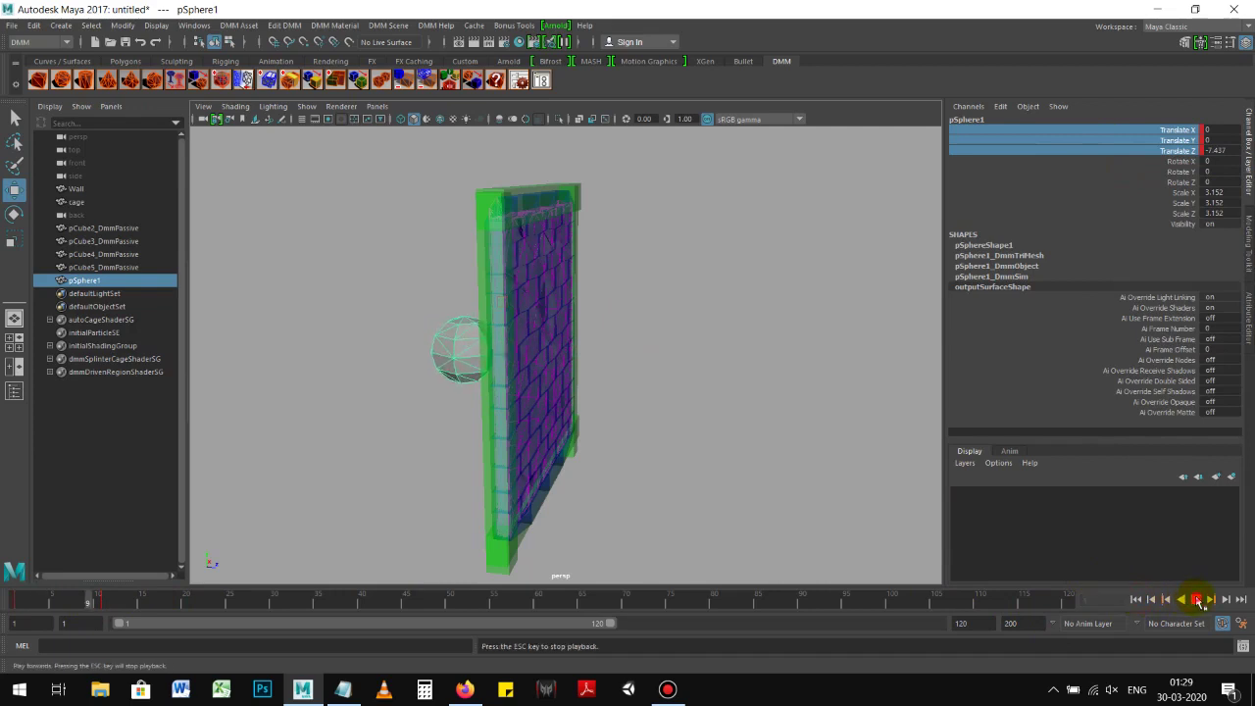
key(Escape)
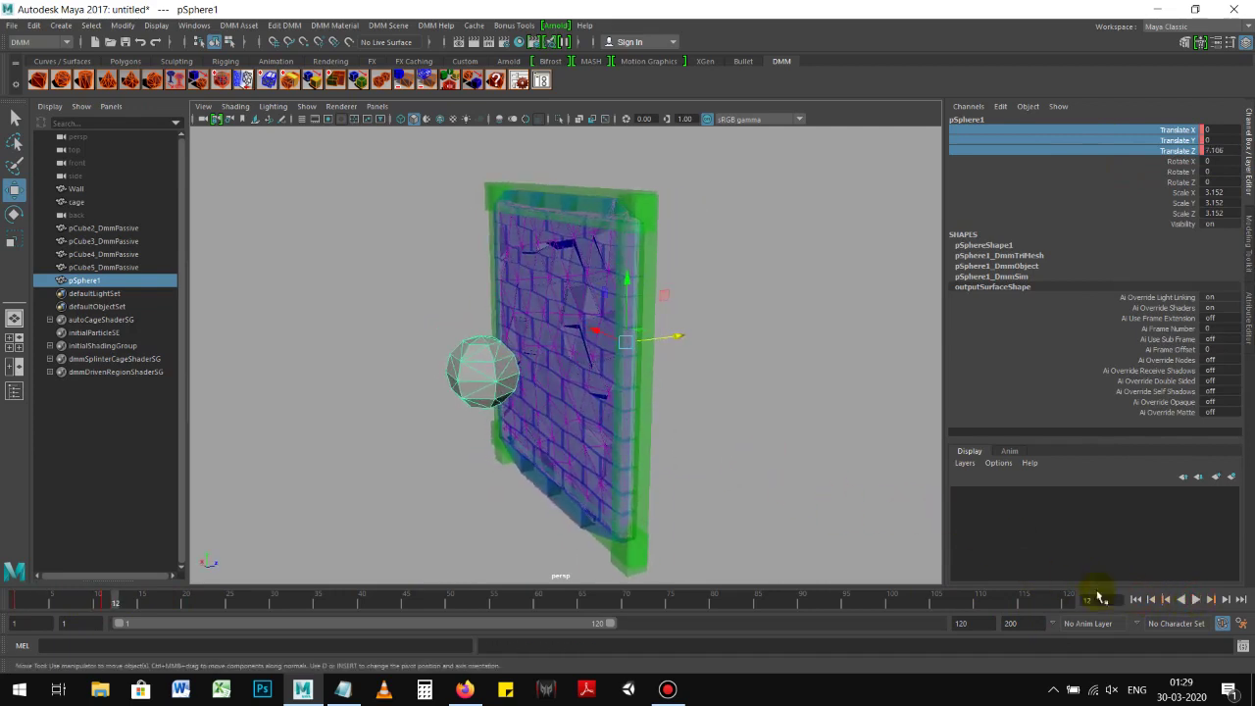
click(1137, 599)
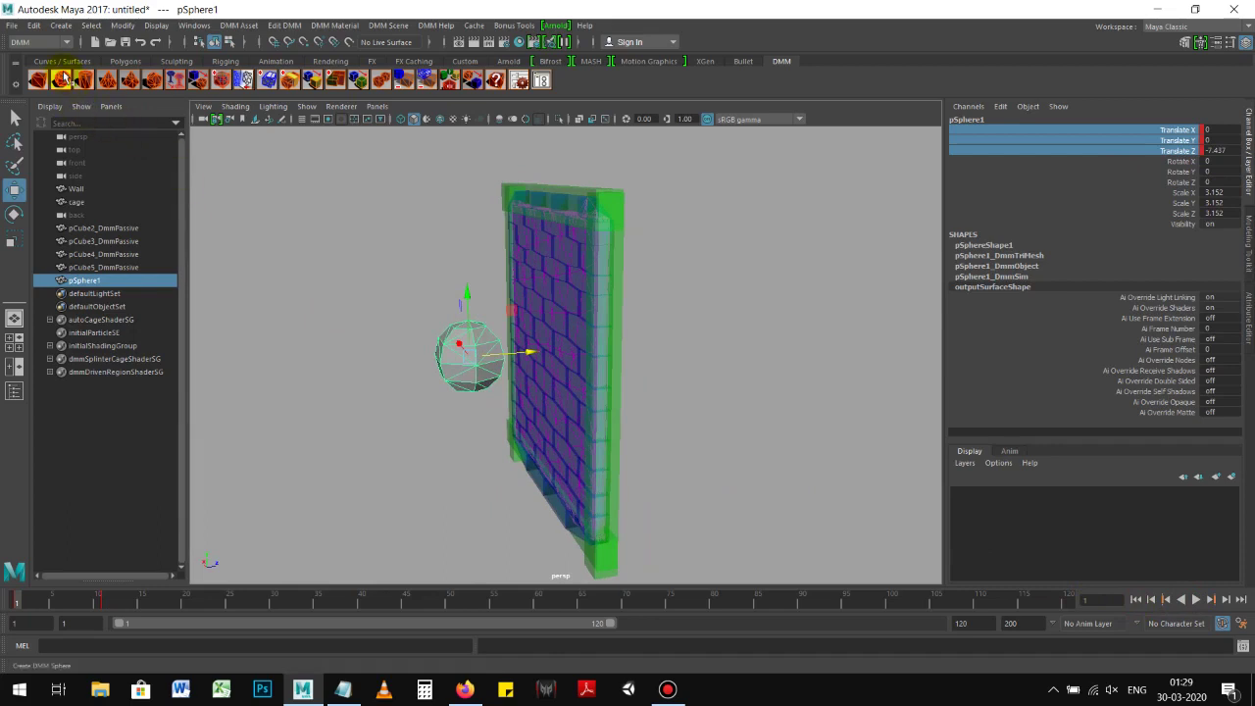
Briefly replay the animation from the start and rewind
scroll(529, 382, up, 2)
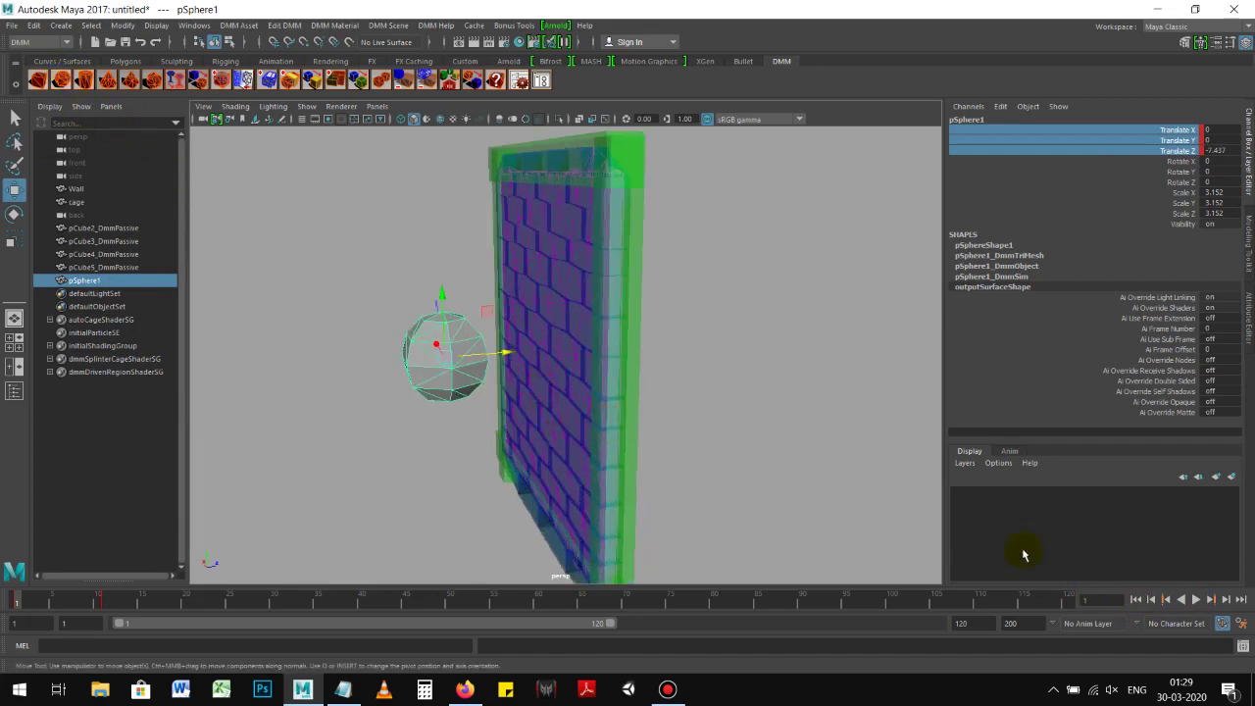
click(1138, 599)
click(1197, 599)
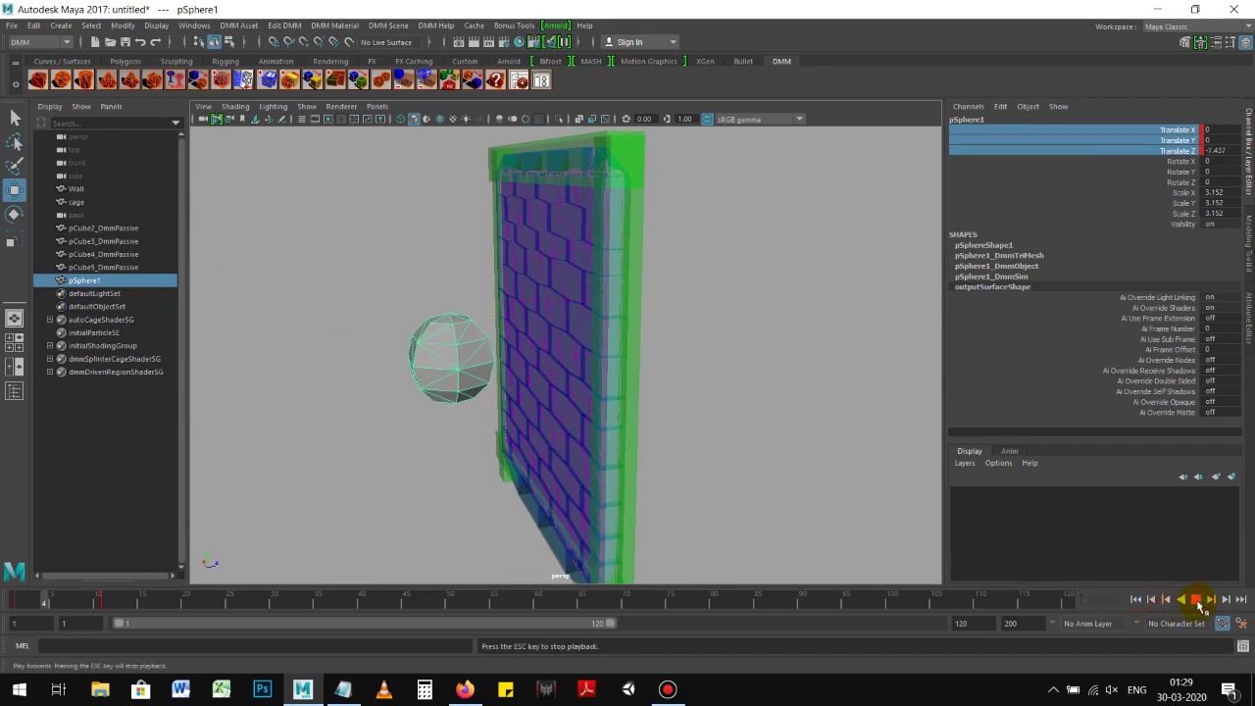
click(1136, 600)
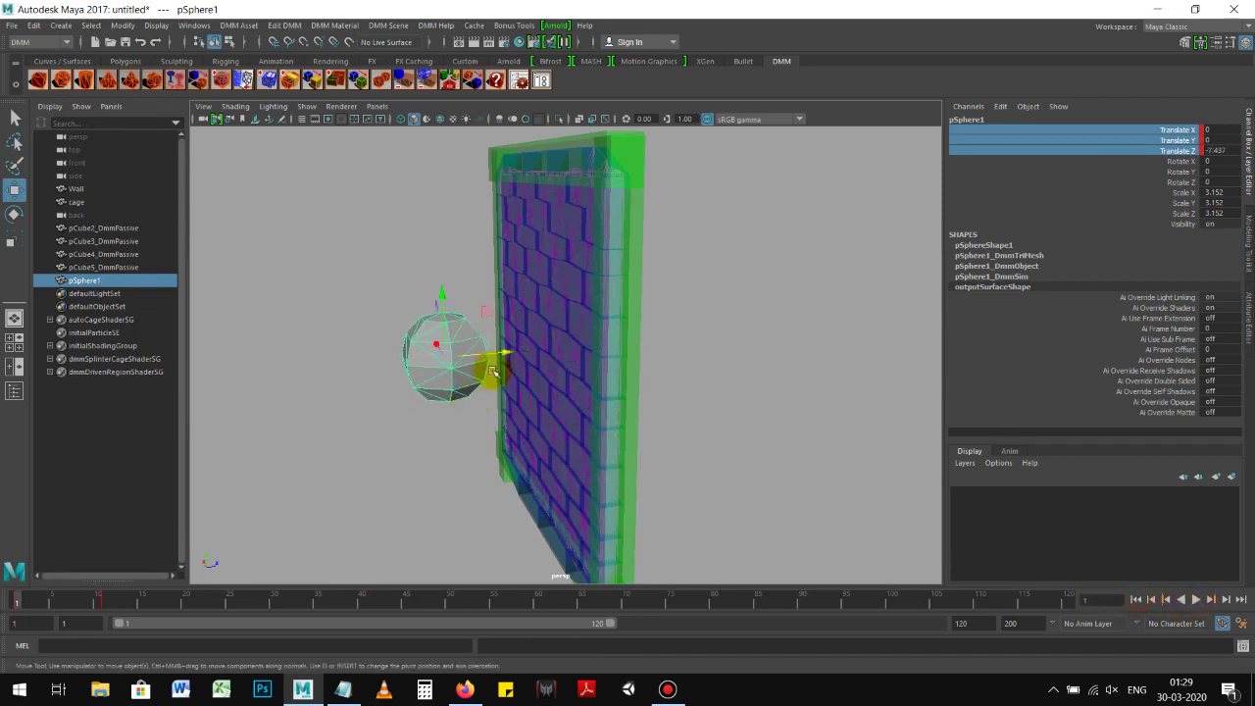
Move the sphere to Translate Z -7.742 and re-key its start position
mouse_move(502, 351)
mouse_down()
mouse_move(556, 348)
mouse_move(501, 357)
mouse_move(560, 379)
mouse_up()
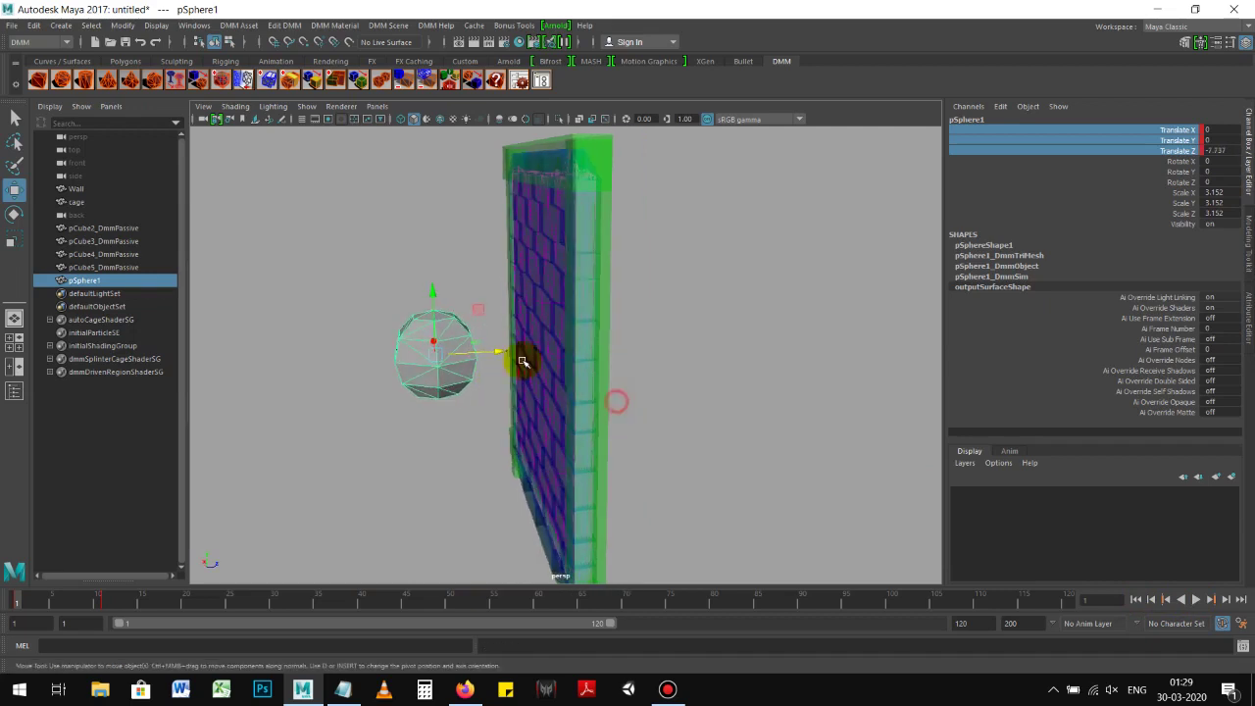
drag(498, 350, 500, 355)
alt+drag(574, 406, 560, 406)
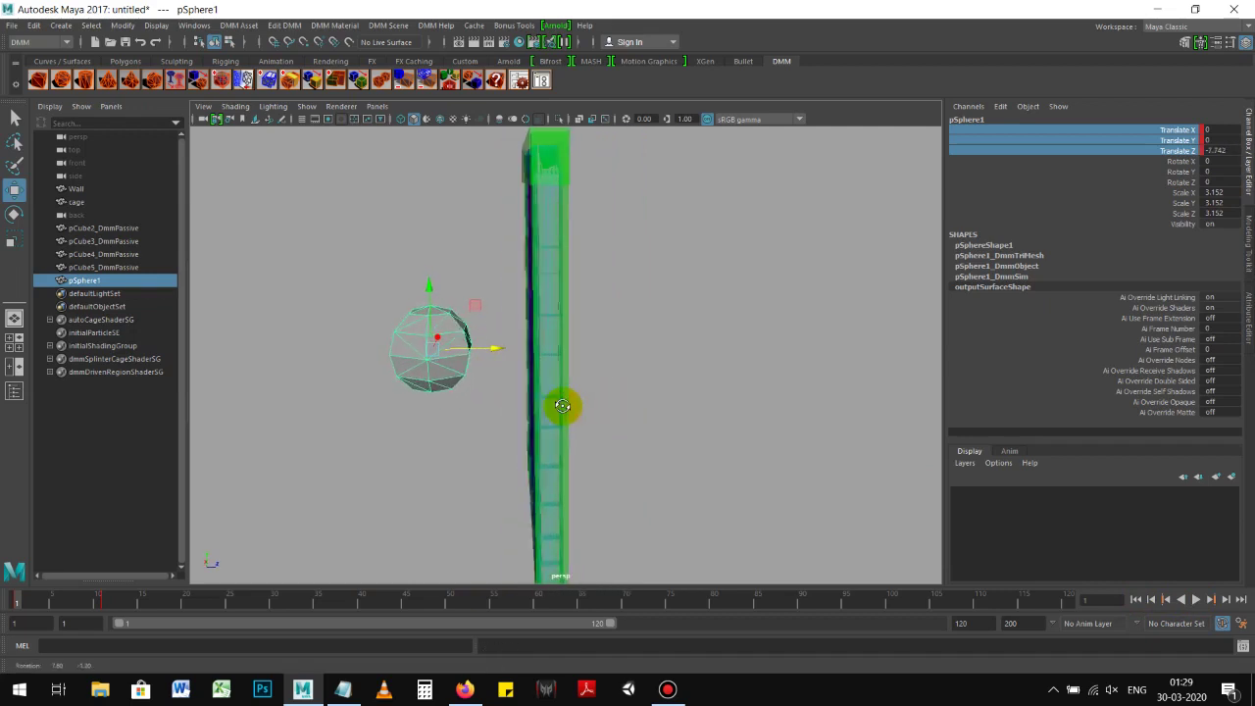
right_click(1149, 147)
click(1136, 176)
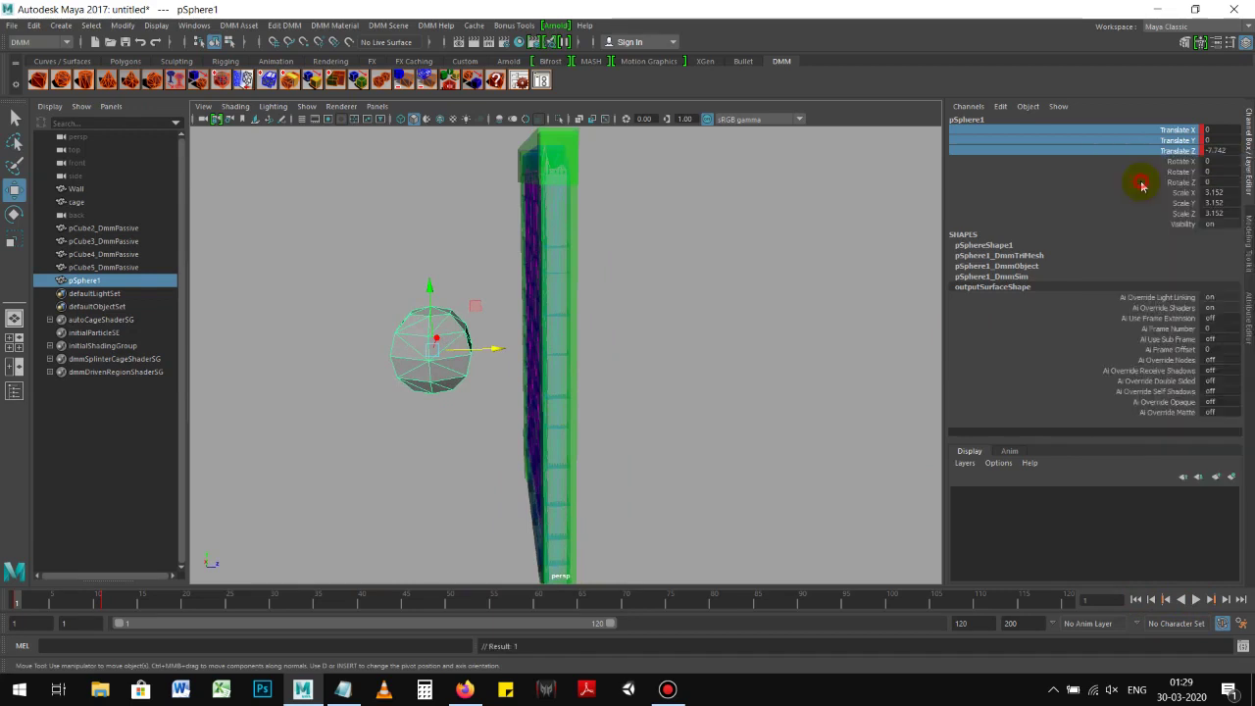
Re-key the sphere's position at frame 11, then play the simulation and rewind
click(110, 602)
alt+drag(667, 442, 701, 403)
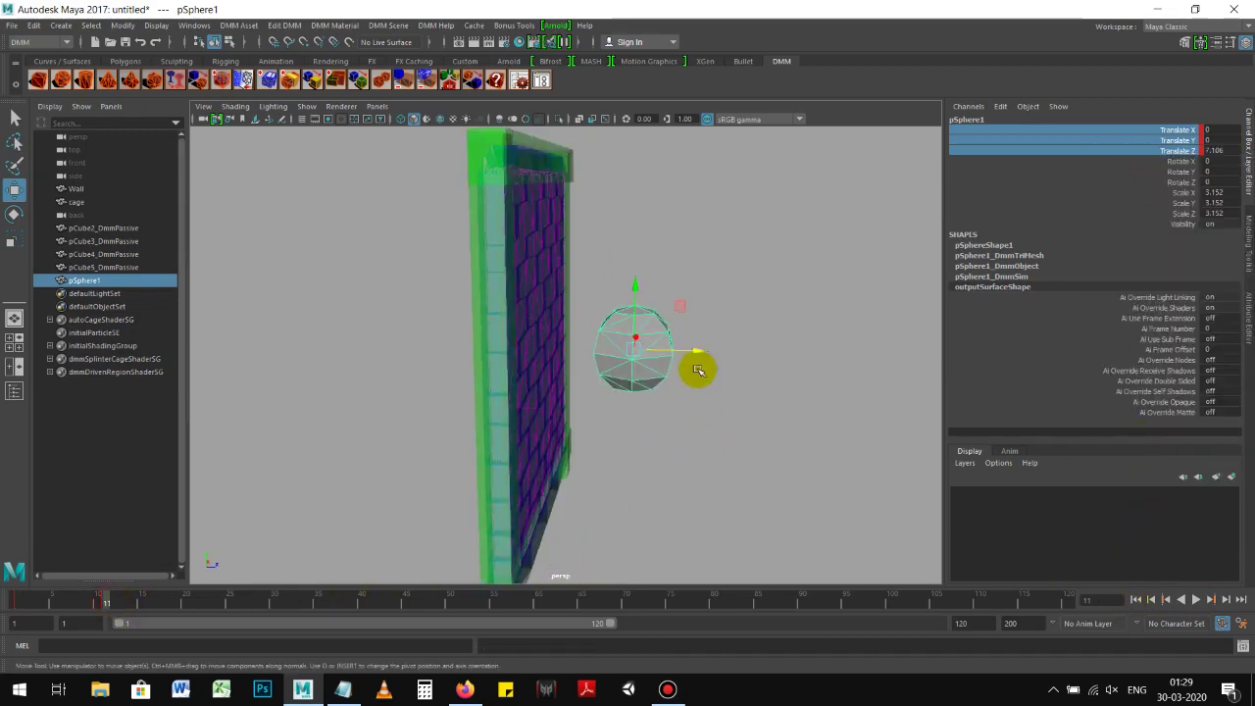
right_click(1054, 147)
click(1073, 175)
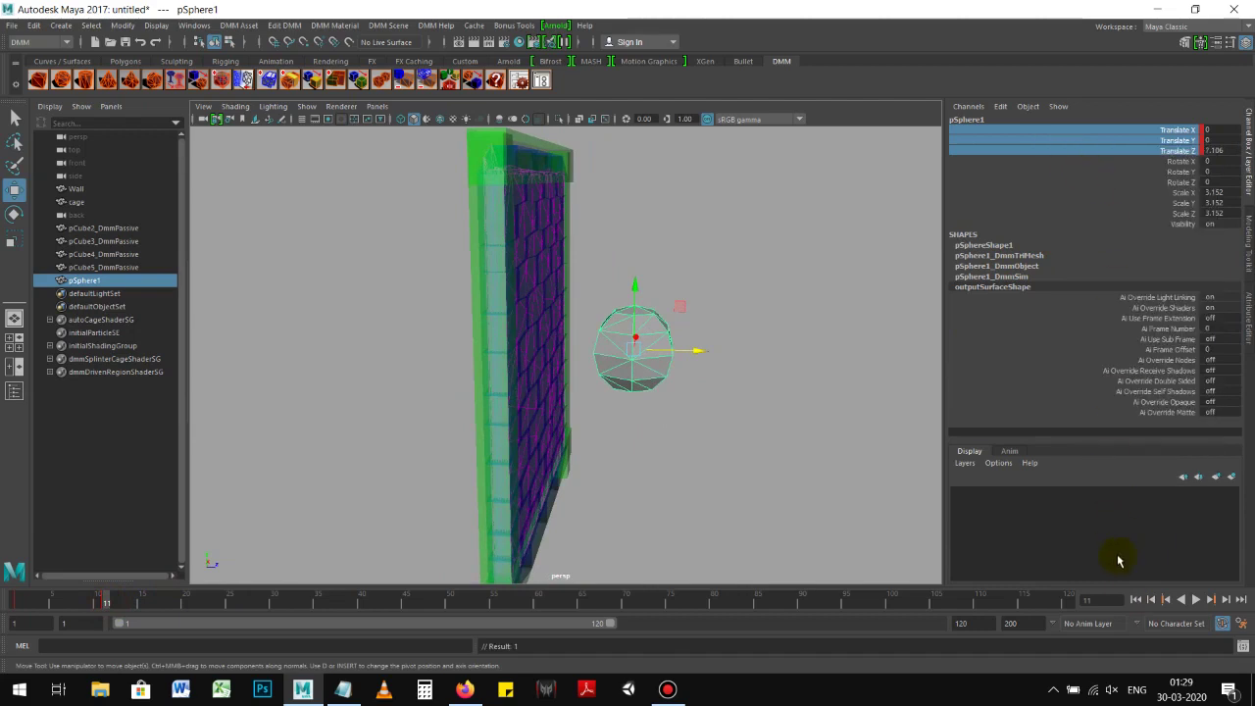
click(1135, 600)
click(1198, 600)
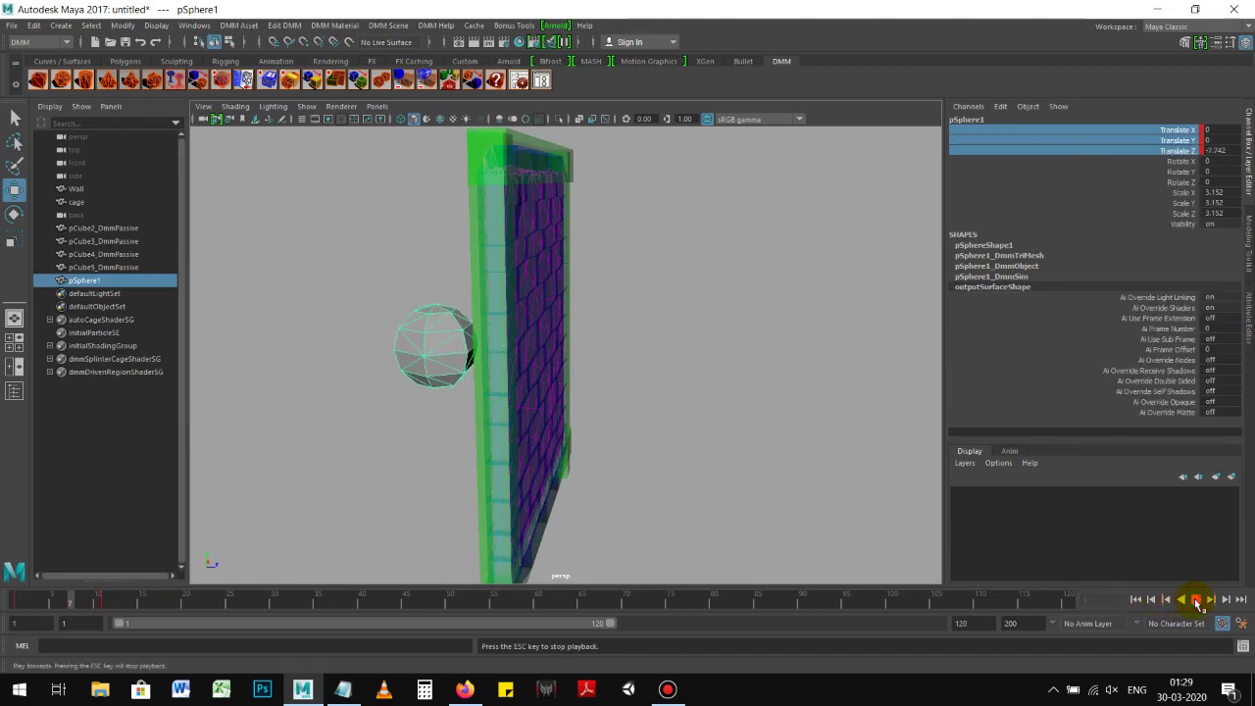
click(1136, 599)
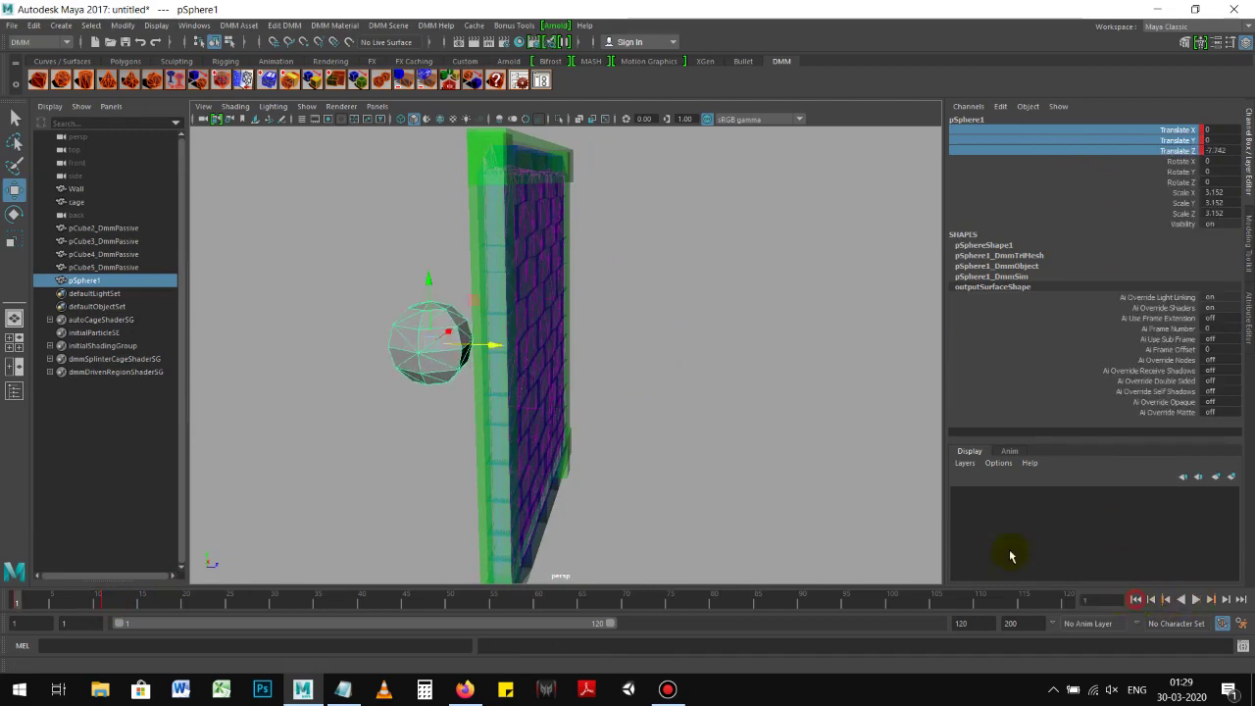
Scrub to frame 31 and step through the sphere's keys, then delete the sphere
drag(24, 604, 283, 600)
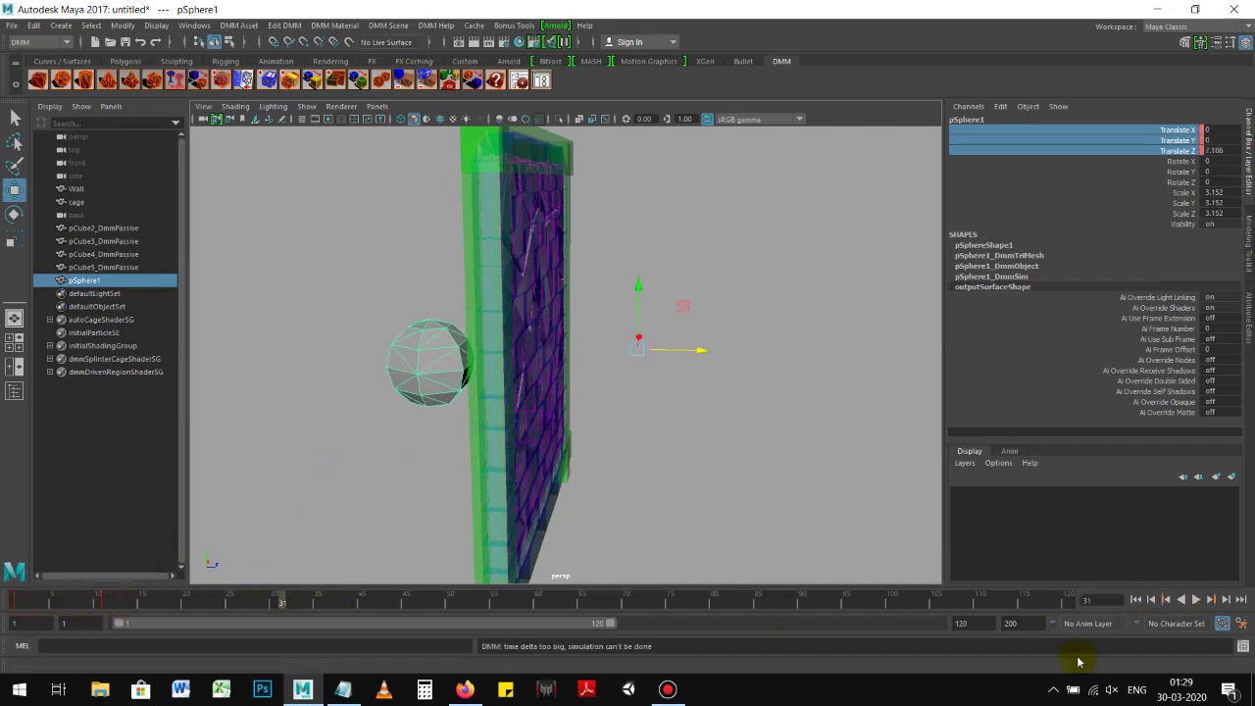
click(1135, 600)
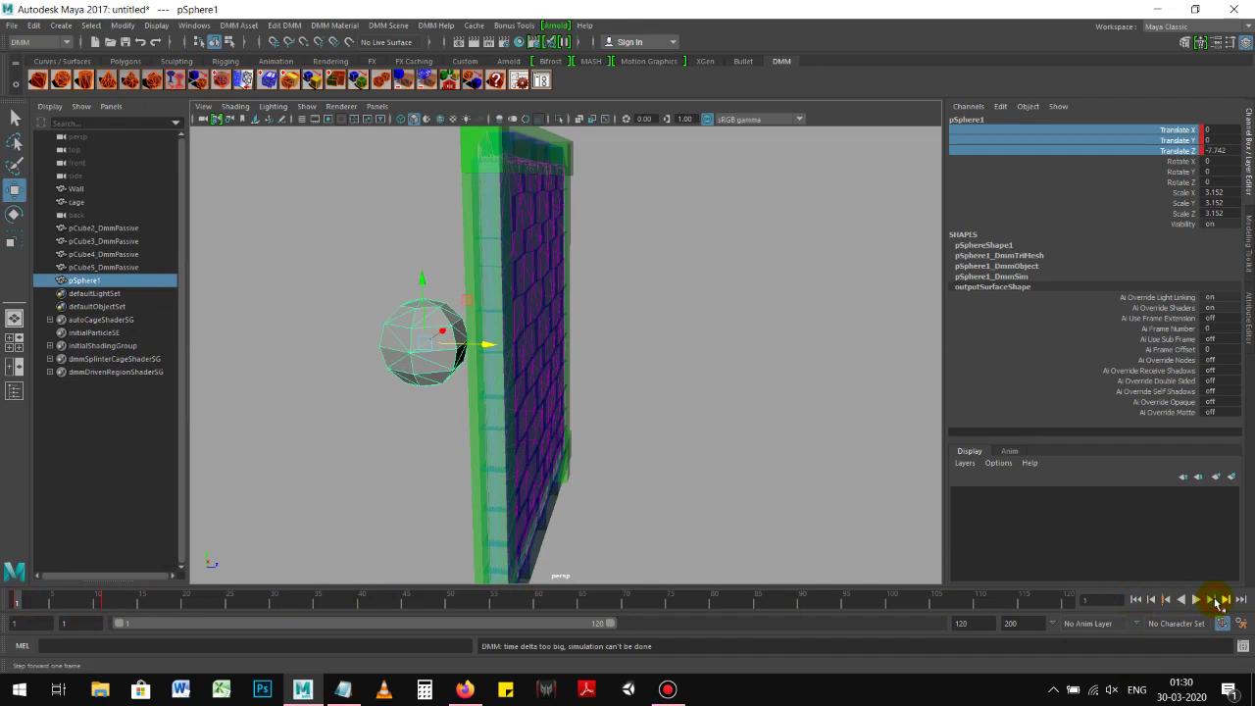
click(1214, 601)
click(1214, 600)
click(1214, 600)
click(1215, 600)
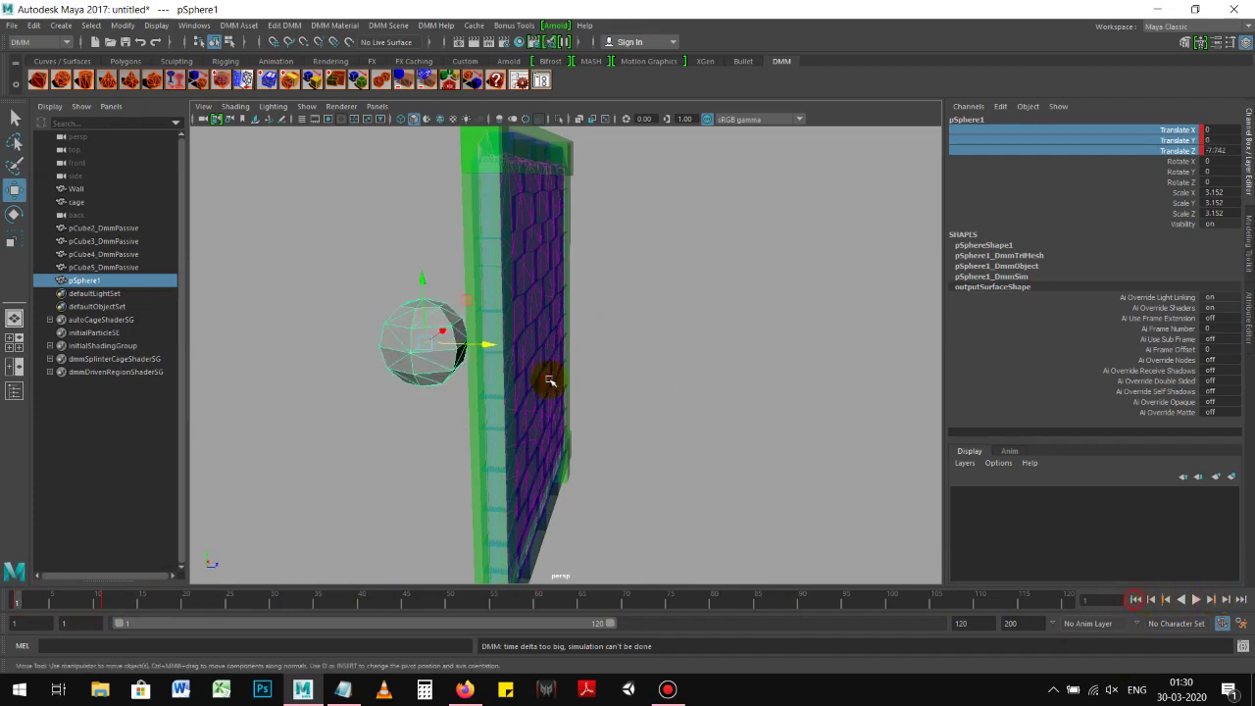
click(411, 327)
key(Delete)
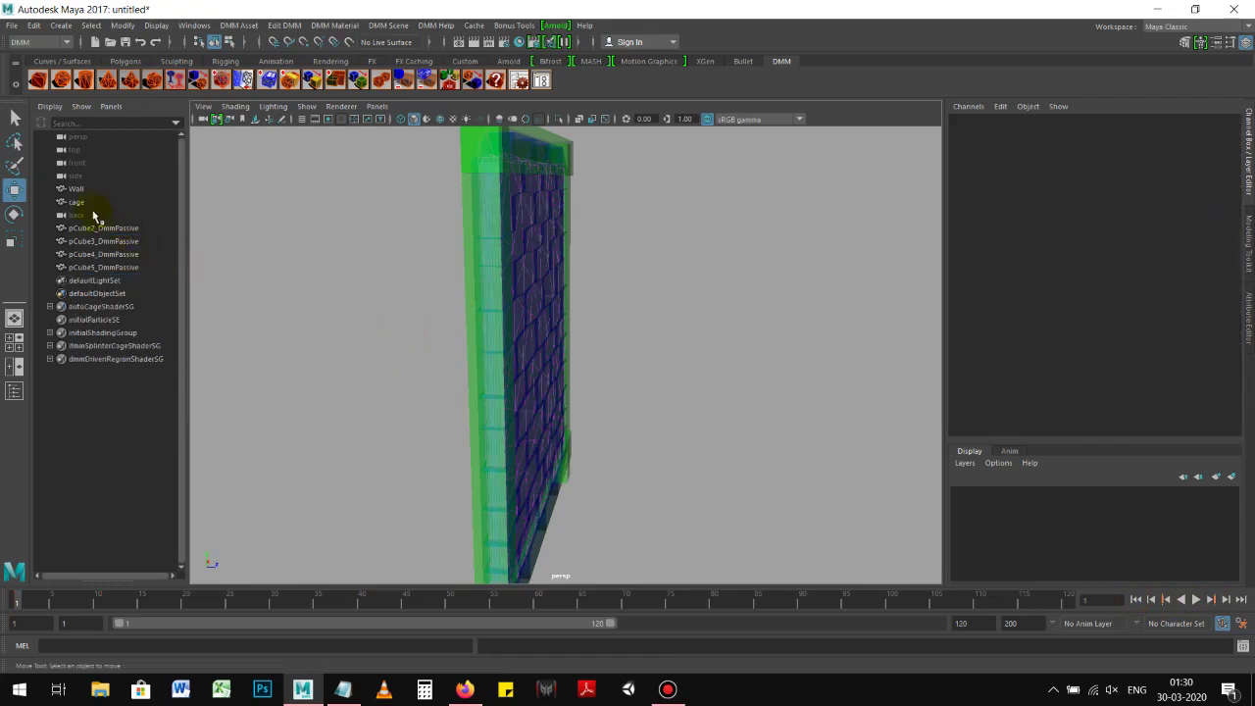
Create a new DMM sphere at Translate Z -10.371 beside the Wall, scaled to 3.434
click(78, 188)
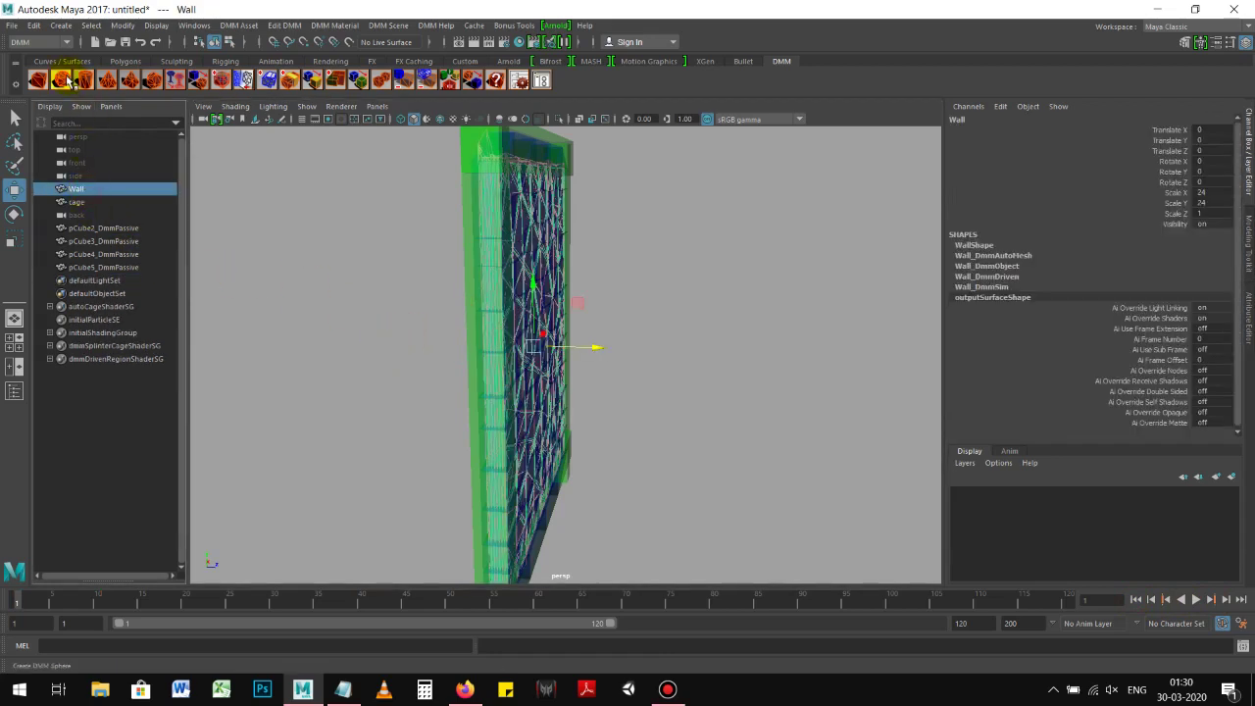
click(68, 84)
mouse_move(582, 347)
mouse_down()
mouse_move(470, 350)
mouse_move(500, 343)
mouse_move(482, 379)
mouse_move(499, 364)
mouse_move(456, 368)
mouse_move(756, 257)
mouse_up()
key(r)
key(w)
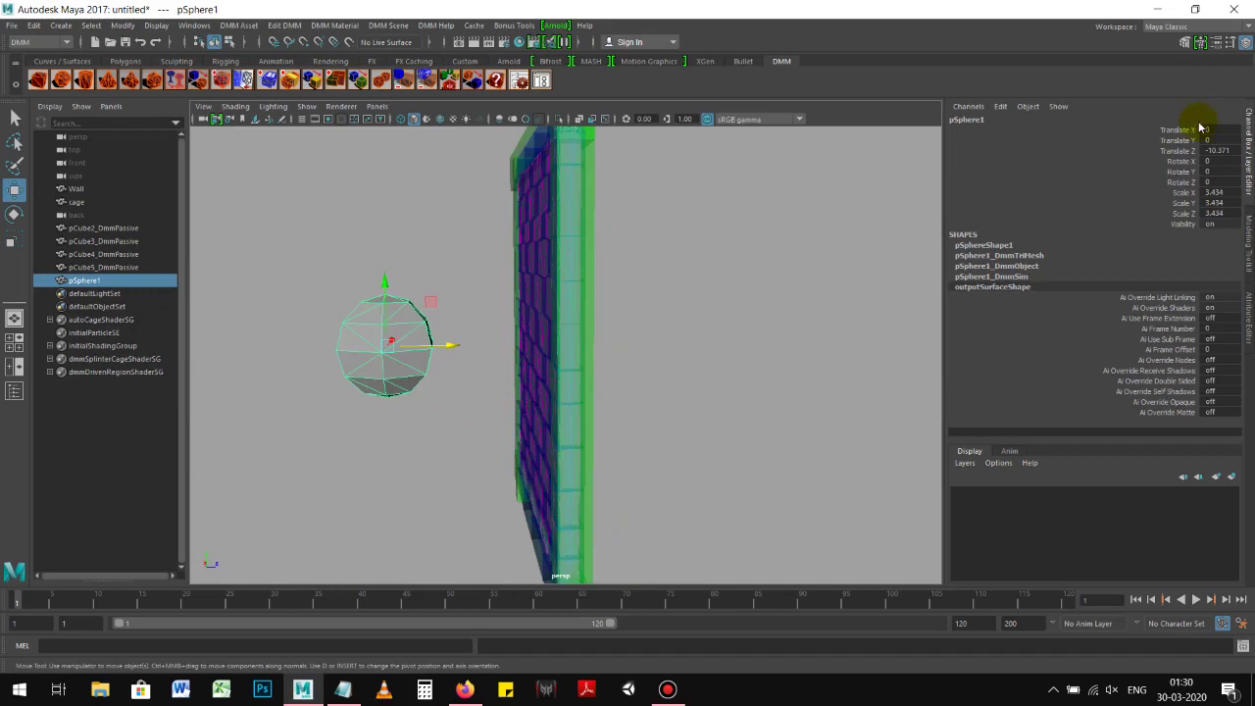
Key the new sphere's position and open its DMM Asset Manager settings
drag(1182, 131, 1160, 143)
right_click(1161, 143)
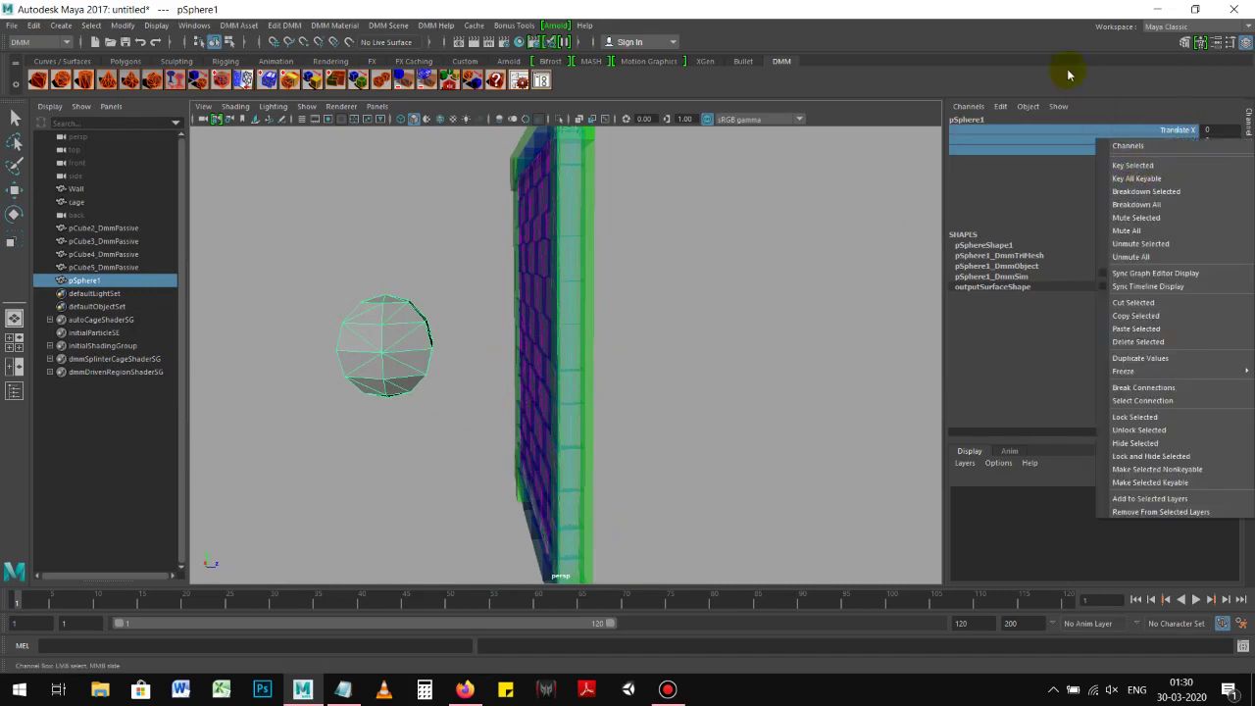
click(1026, 12)
alt+drag(687, 363, 673, 373)
key(w)
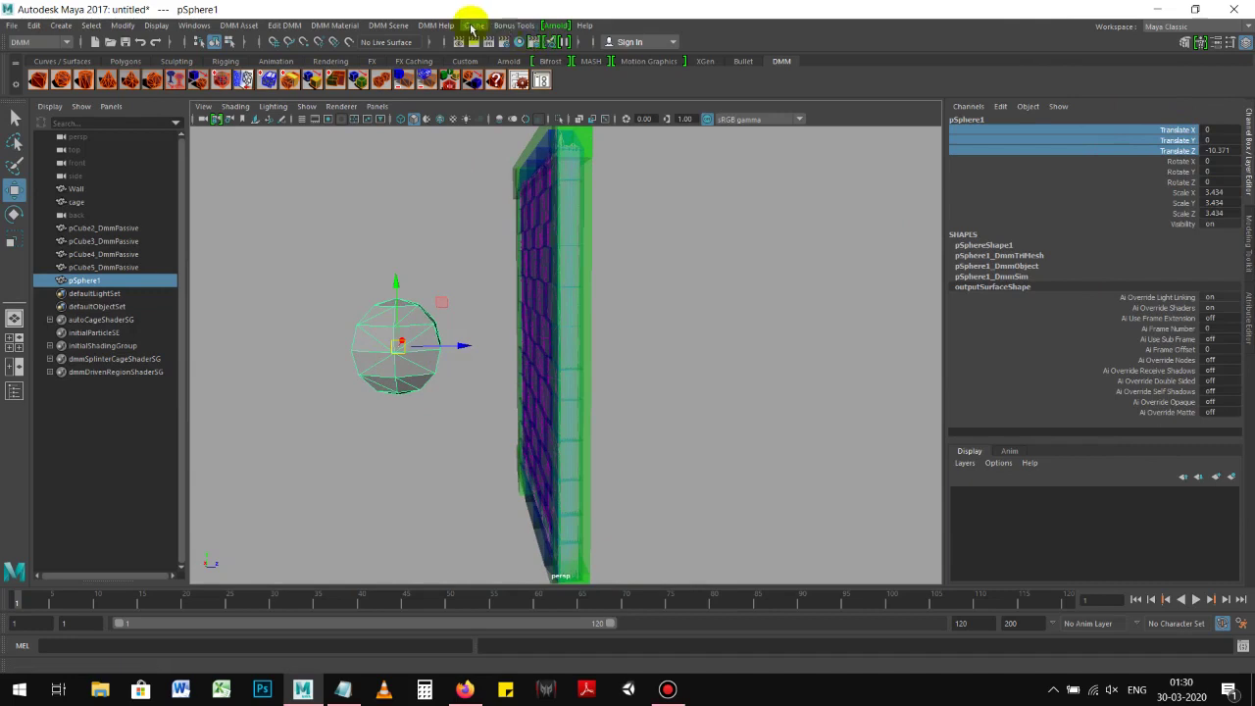
alt+drag(455, 215, 521, 105)
click(519, 80)
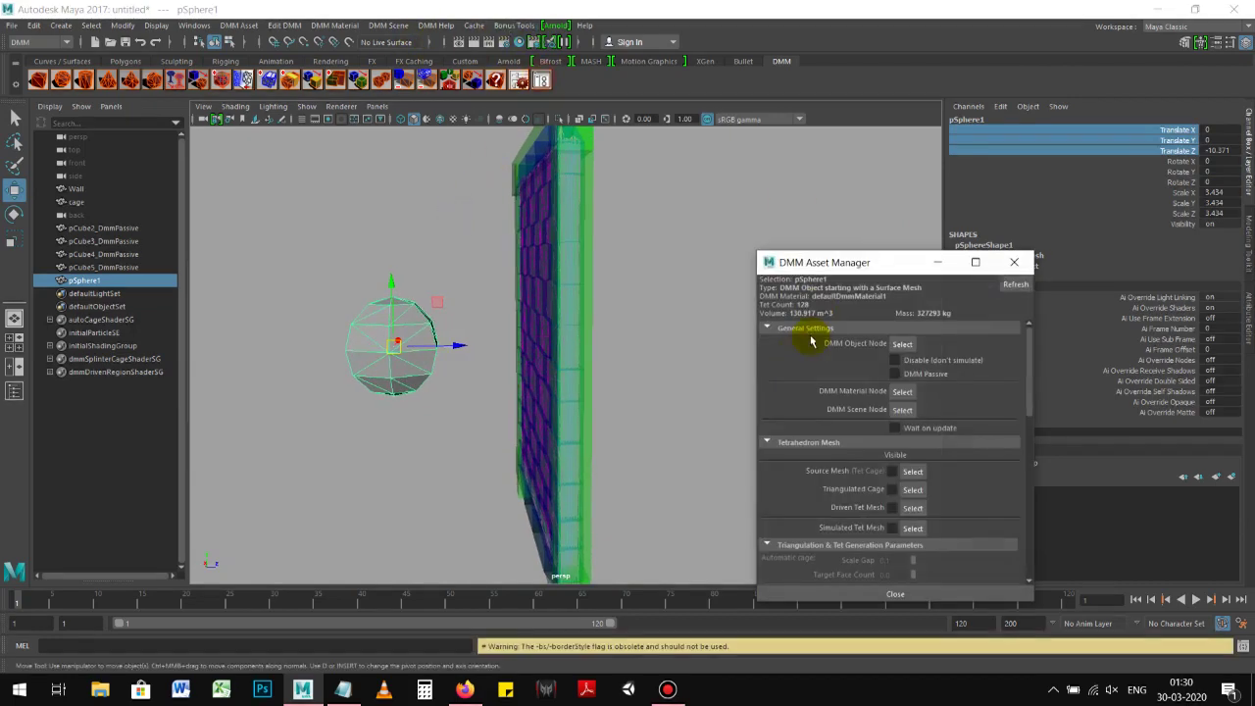
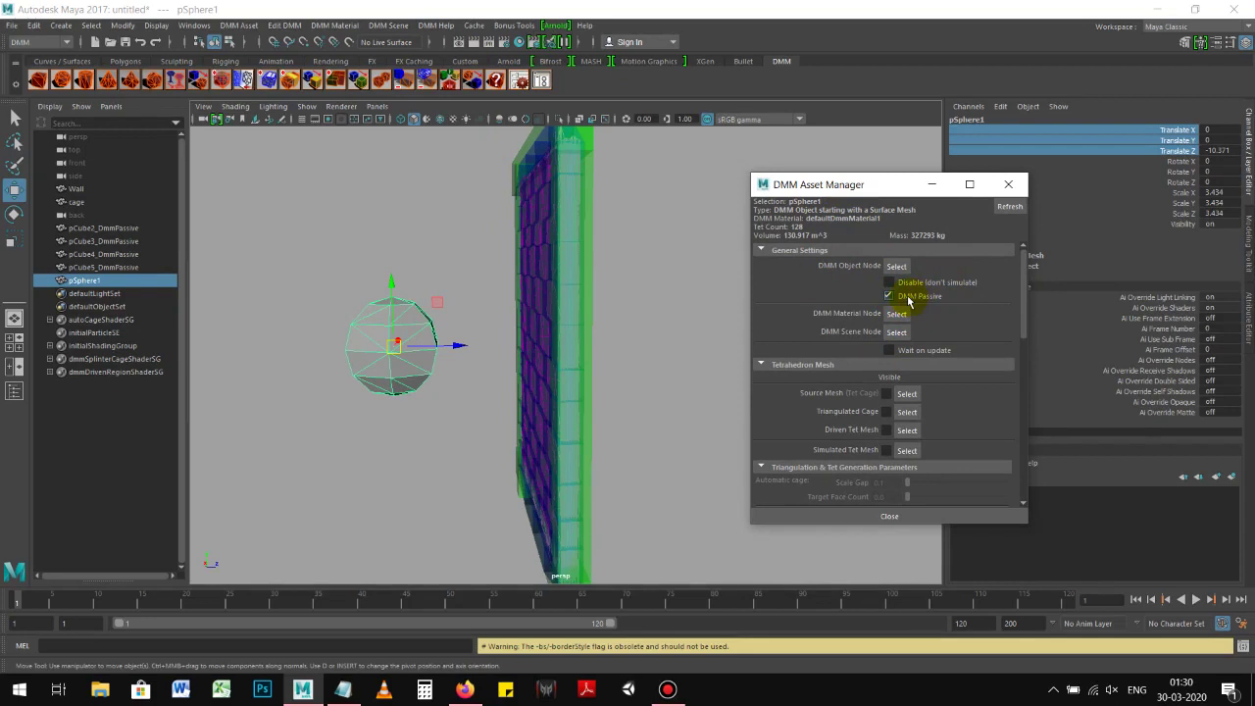
Key the sphere's translate channels at frame 1
click(937, 187)
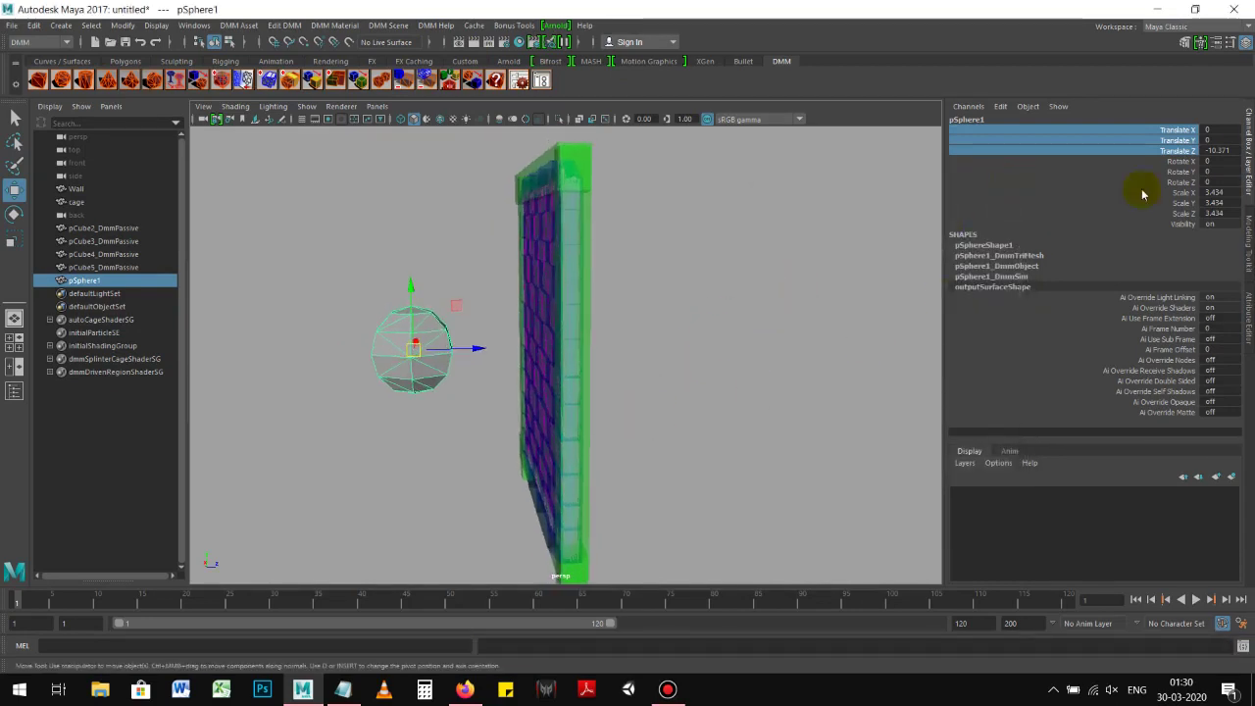
right_click(1165, 151)
click(1149, 167)
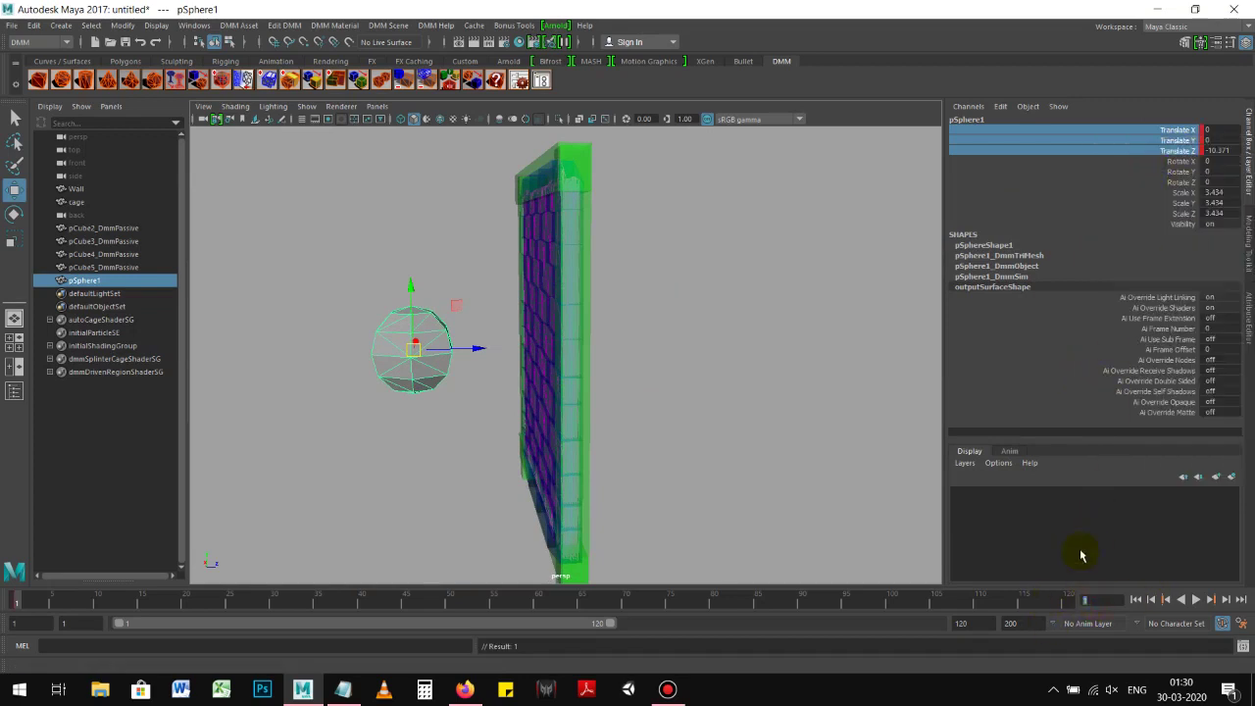
text(5)
right_click(1116, 141)
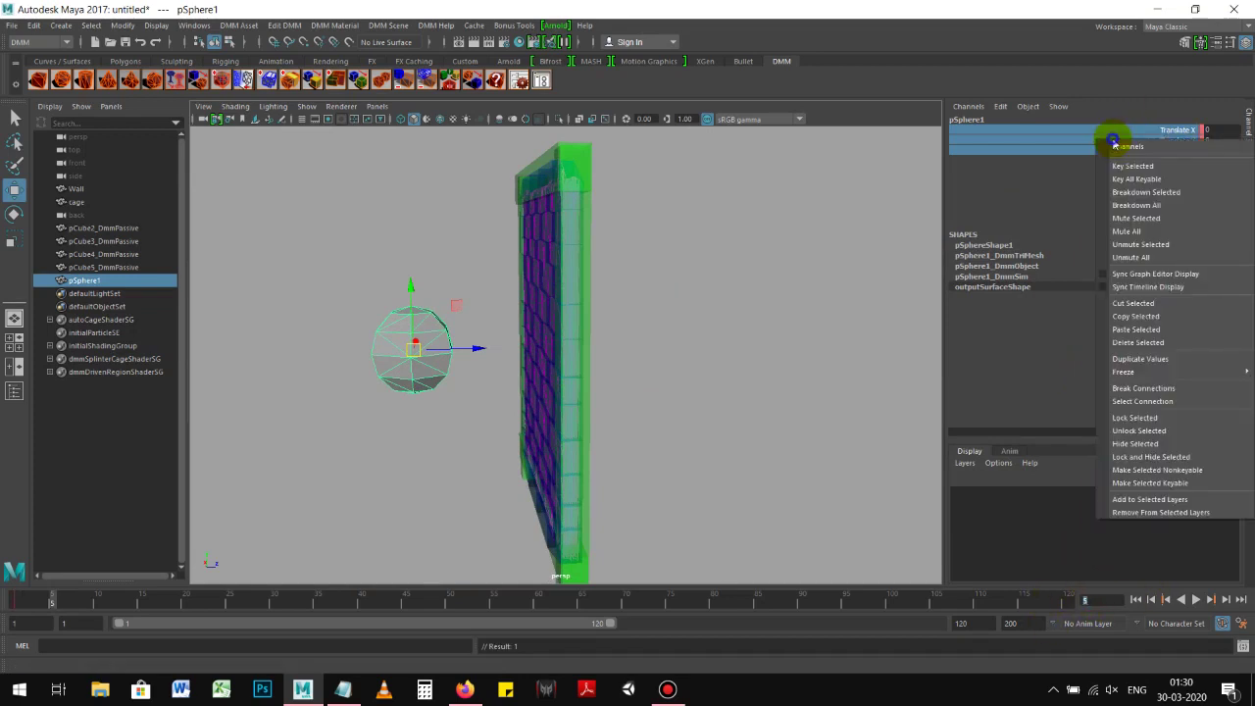
click(1137, 175)
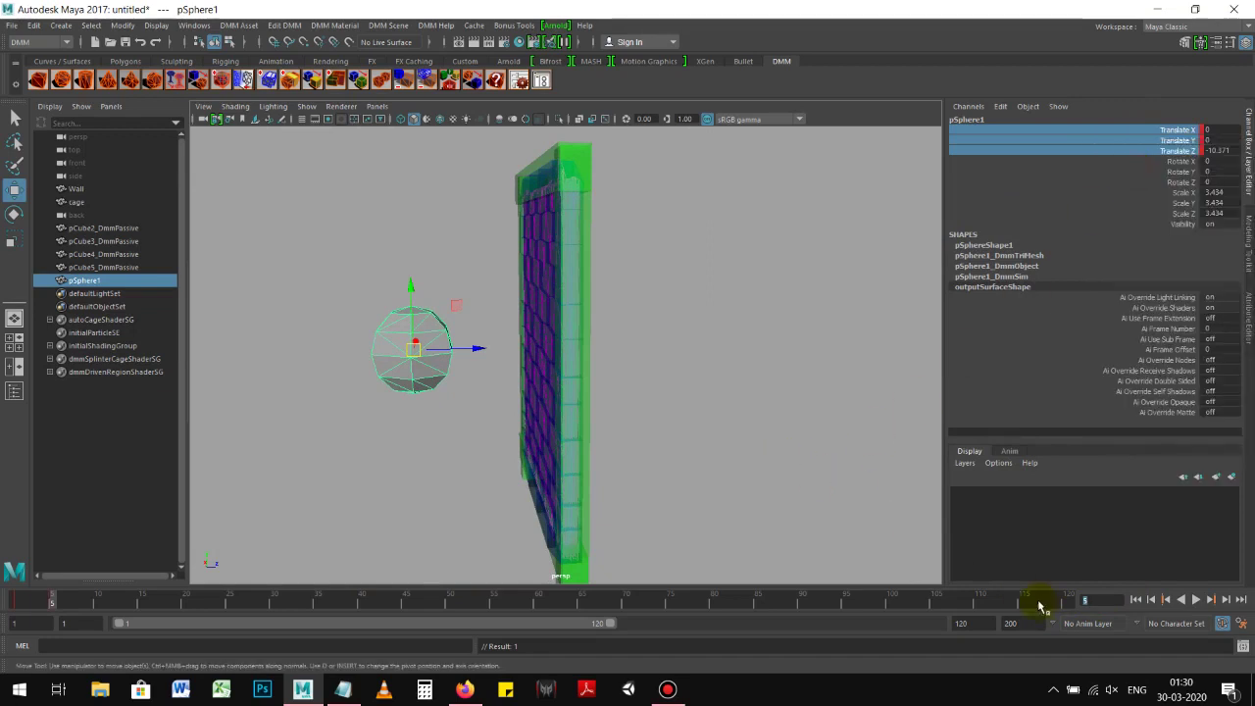
Move the sphere through the wall, key it at frame 15, and rewind to frame 1
click(1098, 601)
text(15)
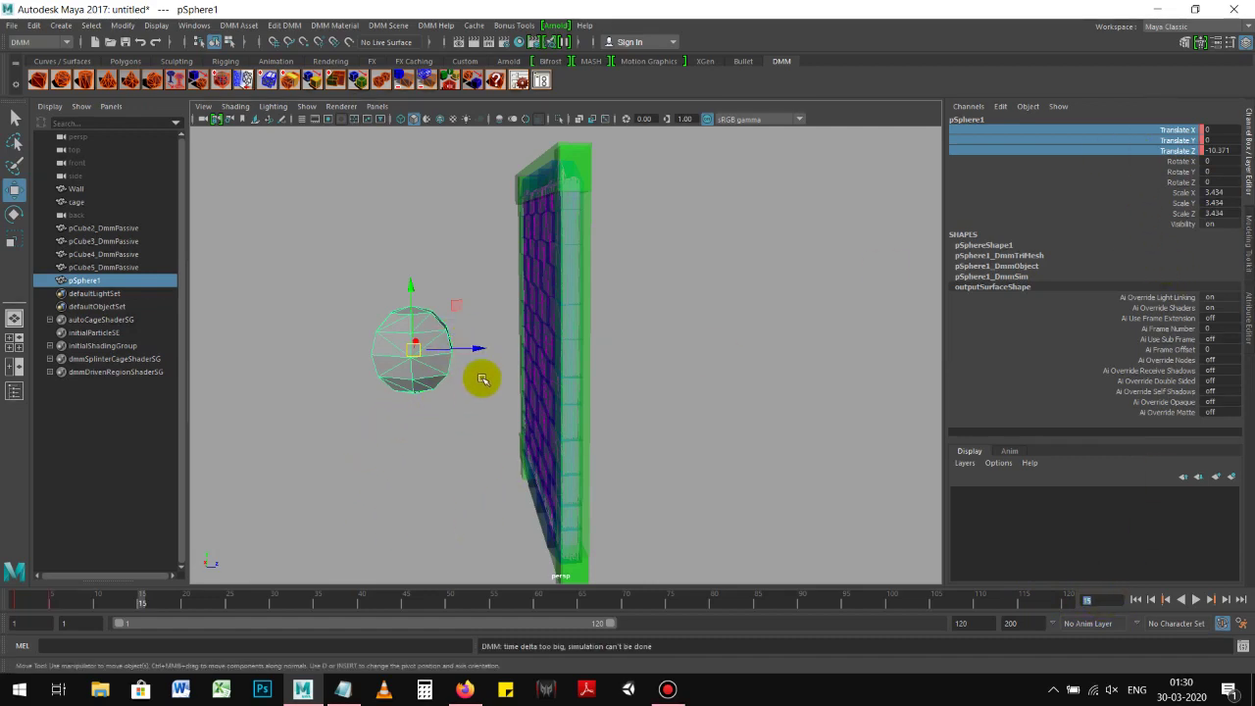
drag(475, 349, 887, 332)
right_click(1020, 152)
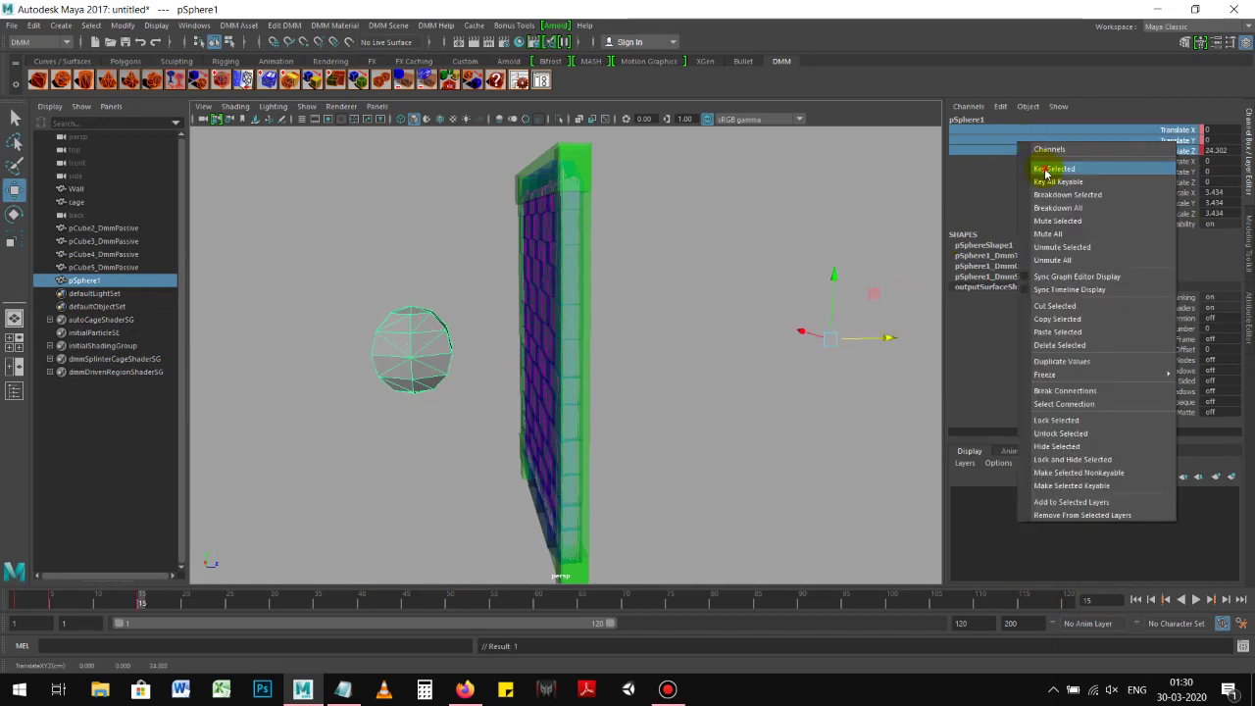
click(1043, 166)
alt+drag(793, 373, 618, 400)
click(1139, 600)
click(753, 449)
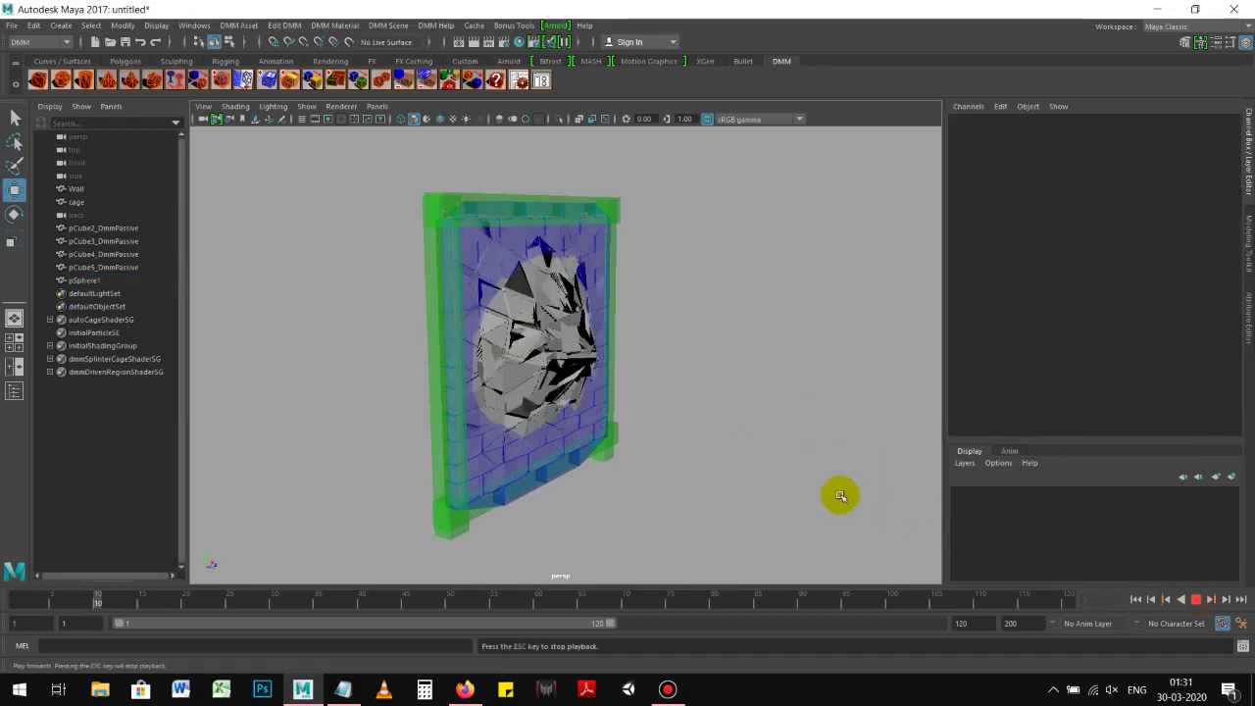
Stop the playback and rewind to frame 1 so the wall is whole
click(1195, 599)
mouse_move(645, 420)
alt+mouse_down()
mouse_move(460, 420)
mouse_move(780, 406)
alt+mouse_up()
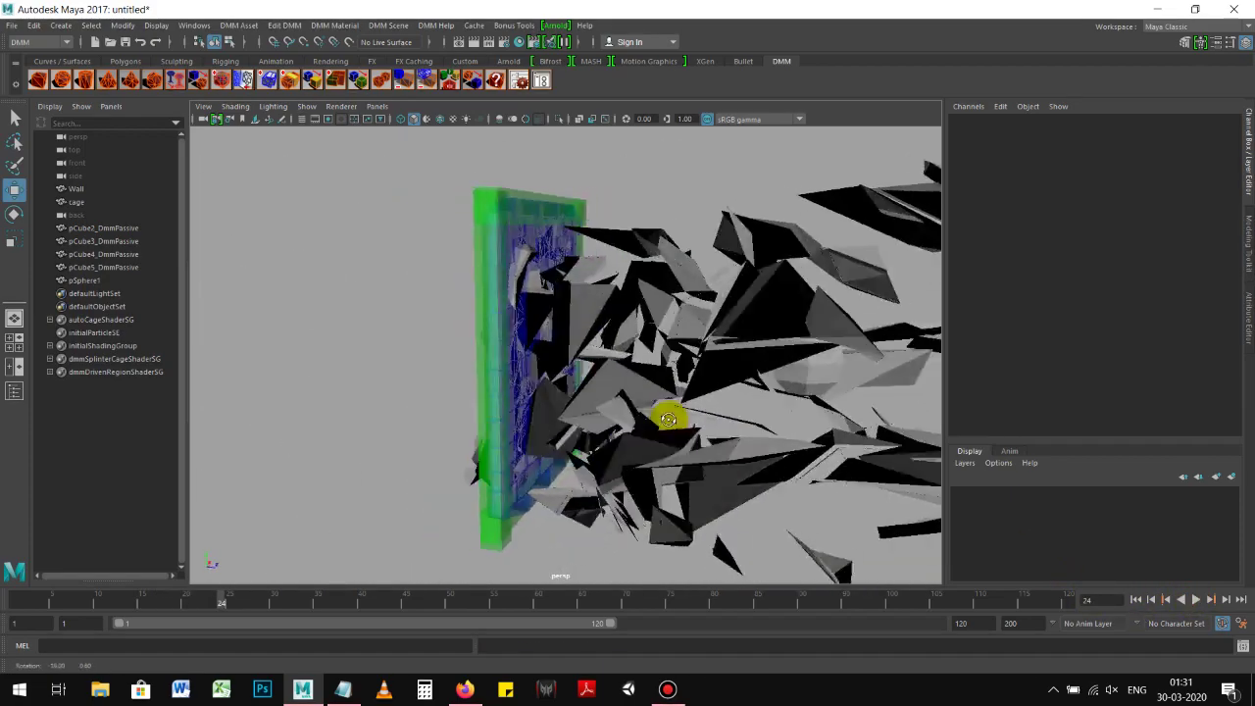
click(779, 406)
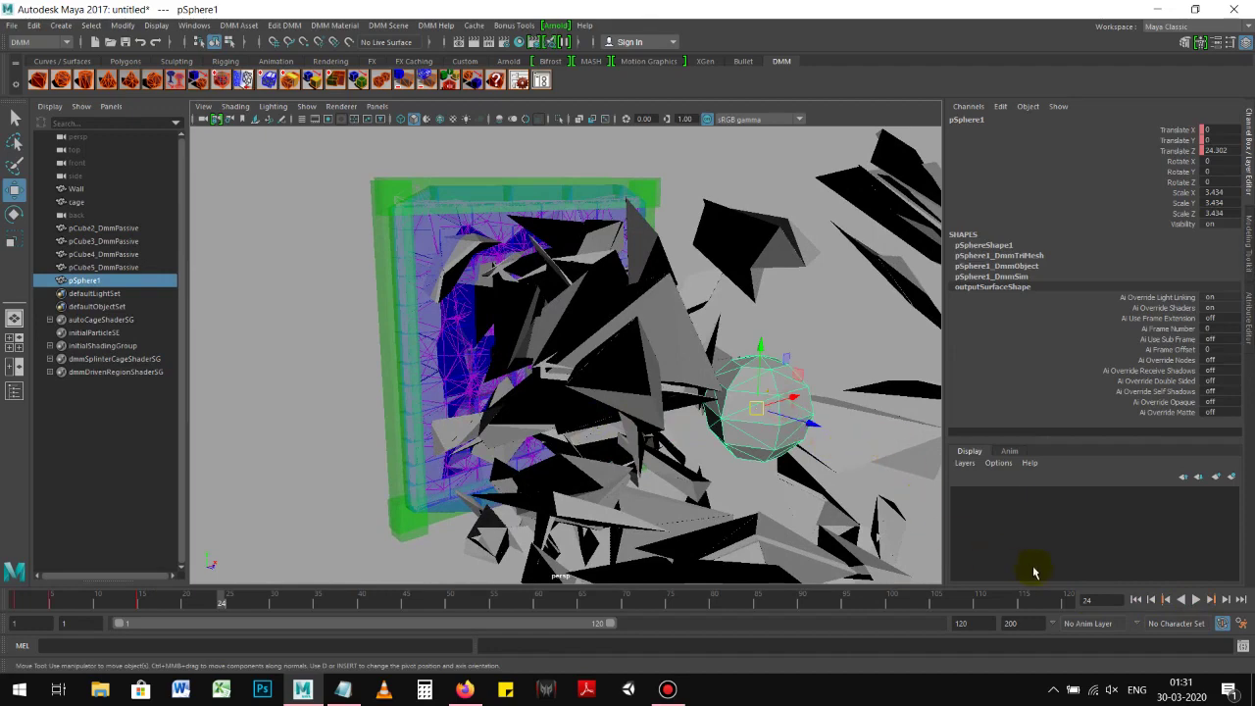
click(1136, 599)
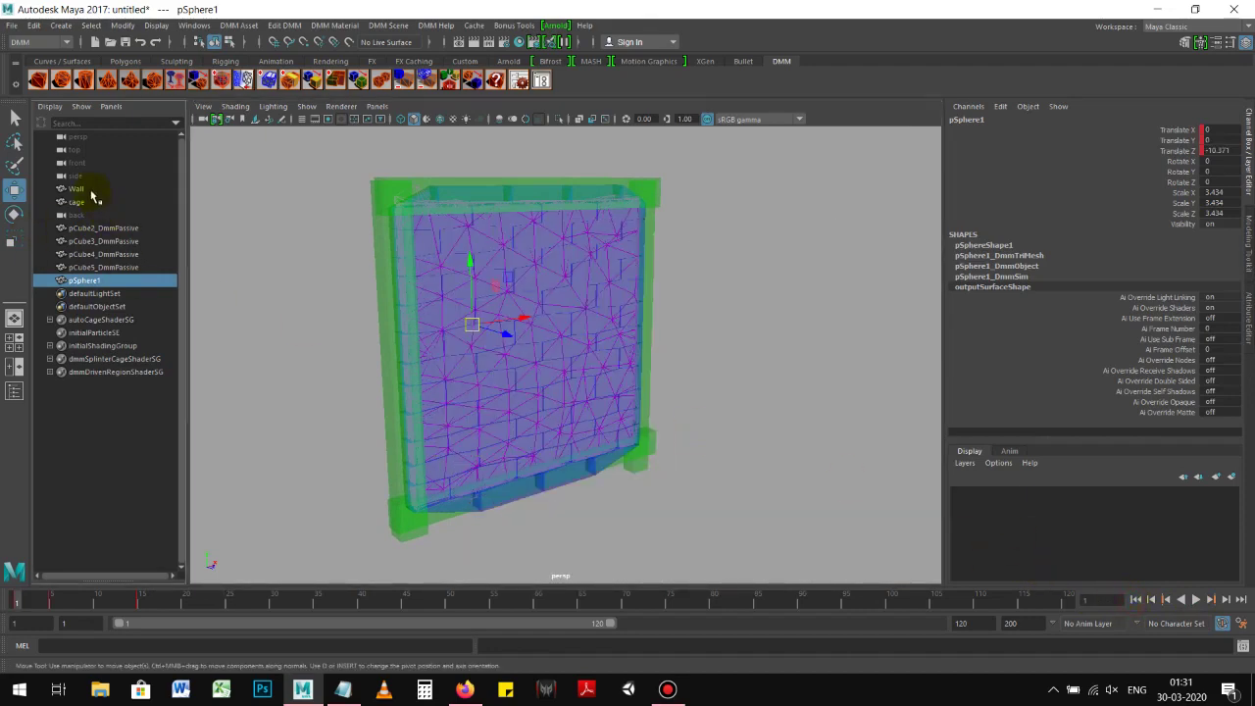
Create DMMScene1 for the Wall and show its attributes for Gravity Y -1
click(89, 190)
click(441, 29)
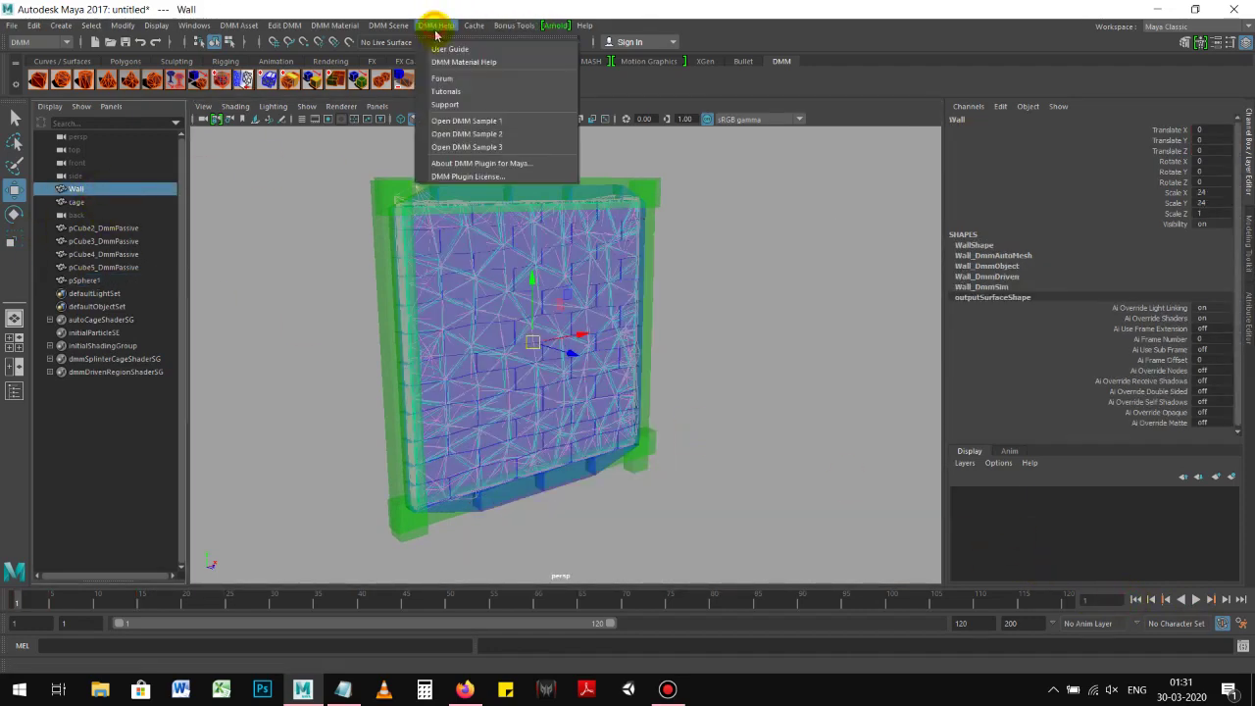
click(410, 49)
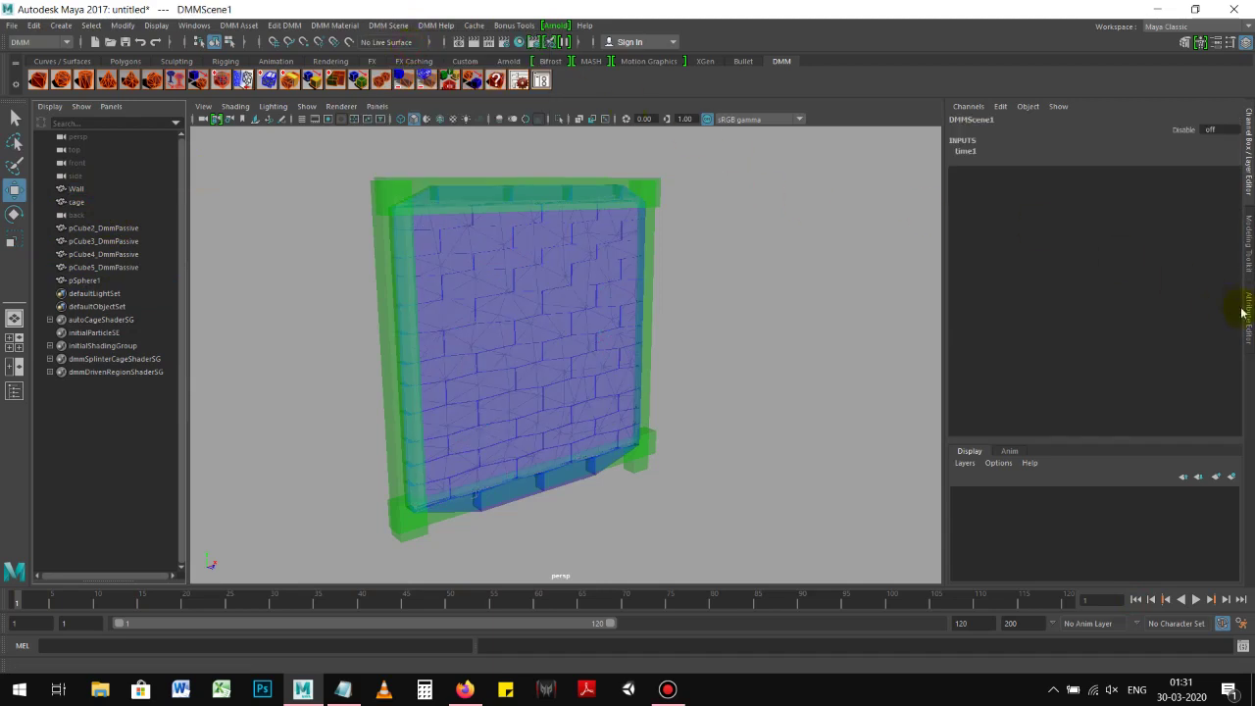
click(1248, 312)
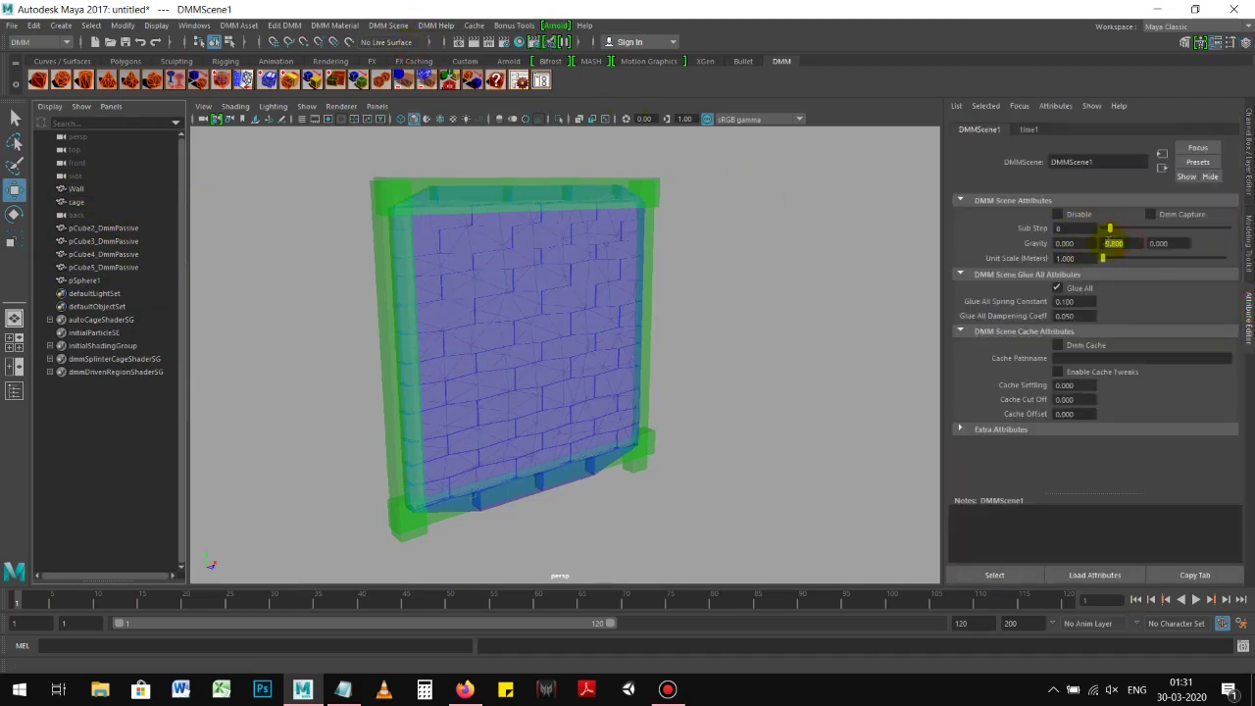
Watch the wall shatter from several angles, rewind to frame 1, and select pCube4_DmmPassive
alt+right_drag(789, 358, 715, 369)
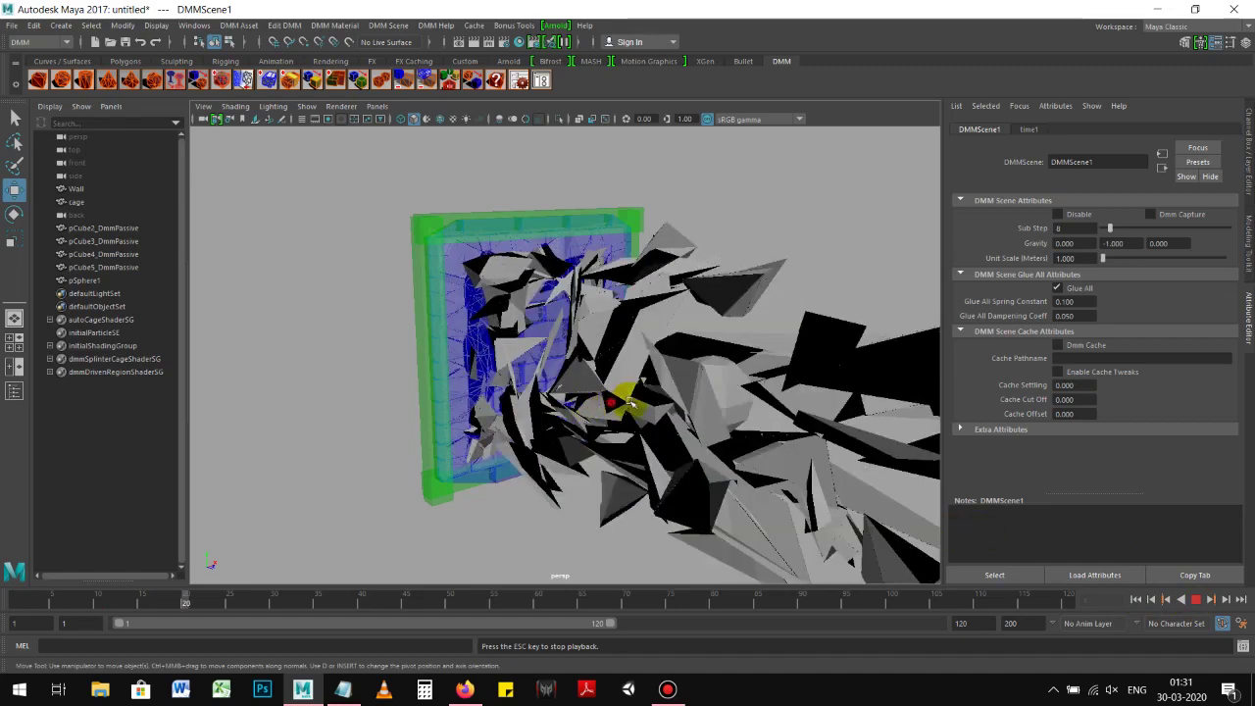
mouse_move(723, 379)
alt+mouse_down()
mouse_move(1098, 539)
mouse_move(1199, 597)
alt+mouse_up()
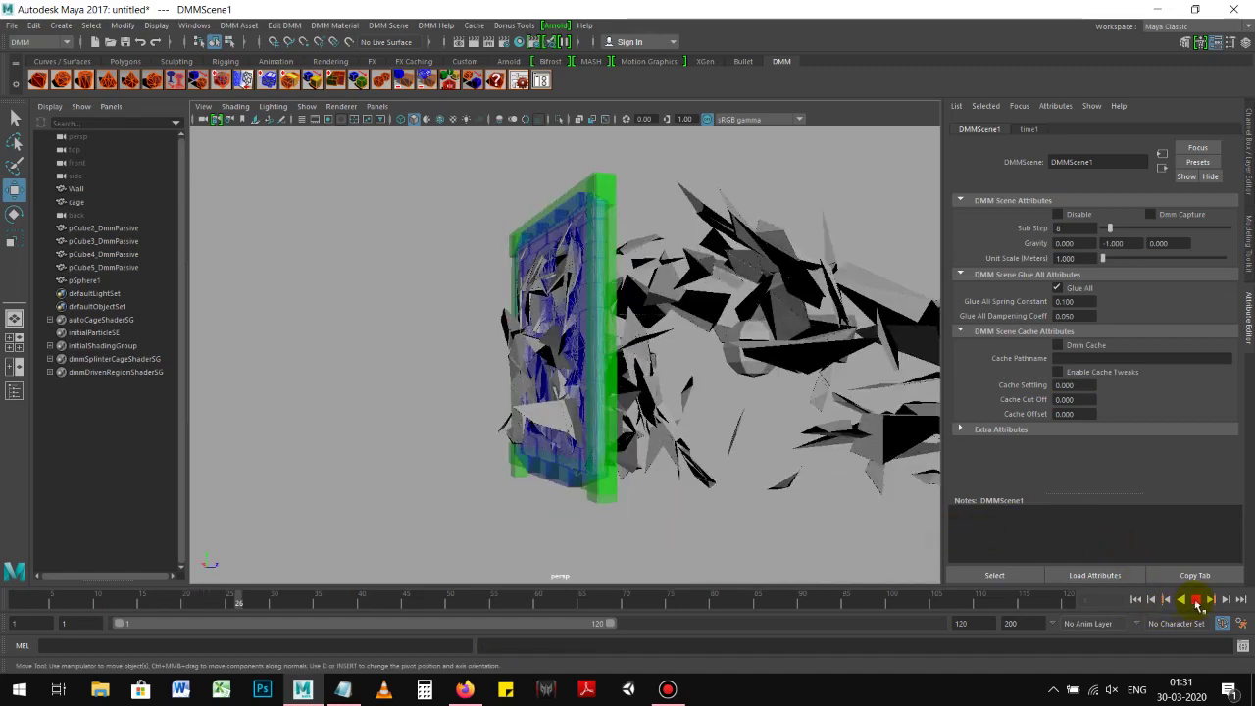
mouse_move(673, 367)
alt+mouse_down()
mouse_move(699, 304)
mouse_move(510, 401)
mouse_move(373, 387)
mouse_move(328, 356)
mouse_move(676, 364)
alt+mouse_up()
alt+right_drag(675, 364, 731, 403)
scroll(731, 403, down, 5)
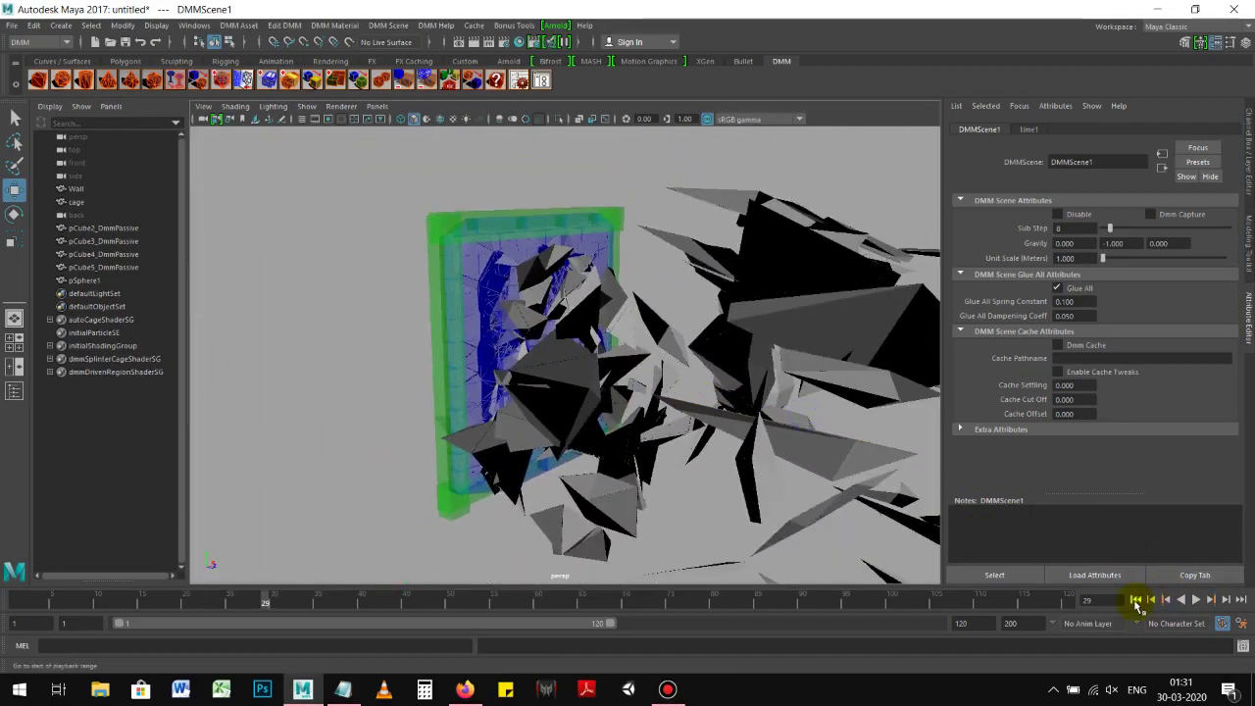
click(1135, 600)
scroll(634, 435, up, 3)
click(380, 218)
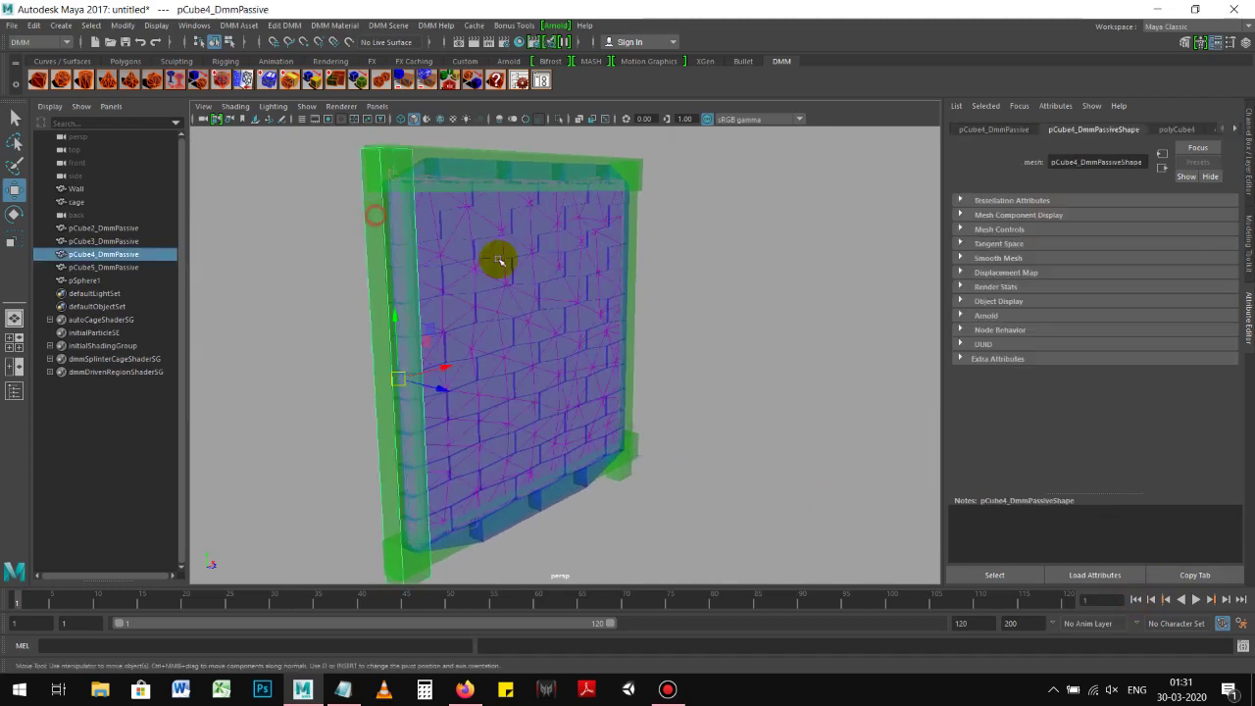
Put frame pieces pCube2–pCube5 into a new display layer
alt+drag(438, 240, 442, 245)
alt+drag(383, 293, 415, 303)
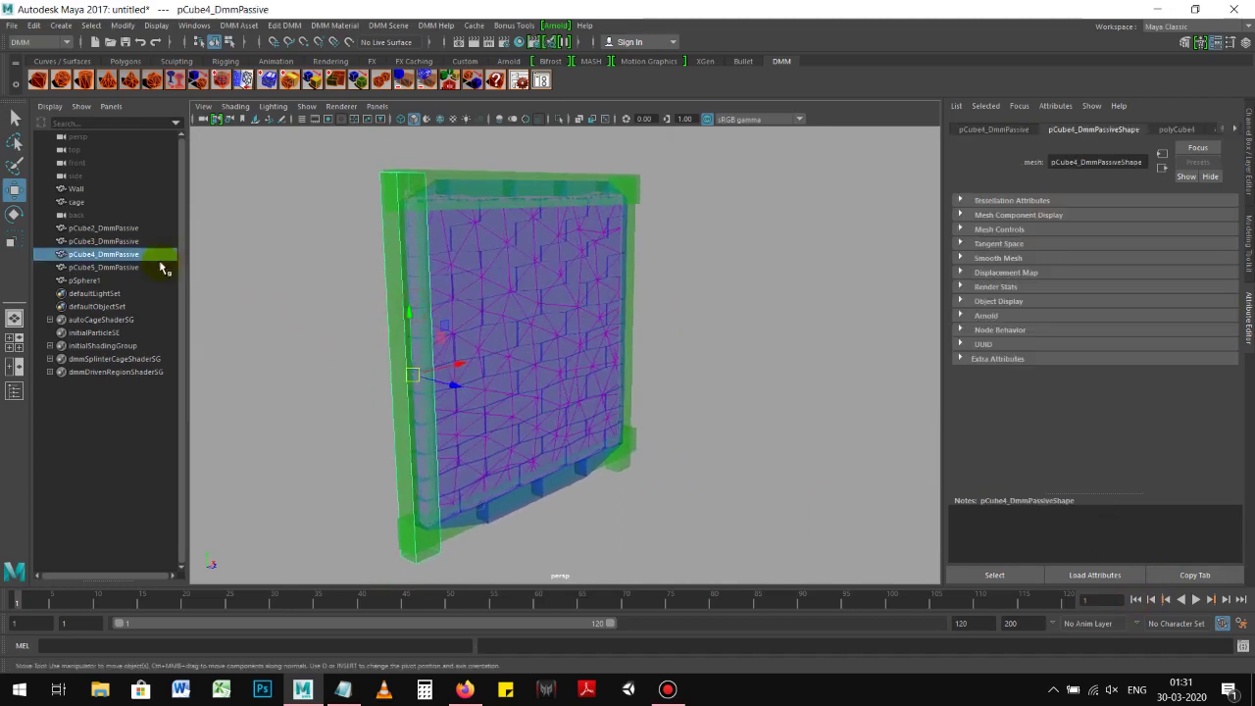
drag(113, 230, 157, 266)
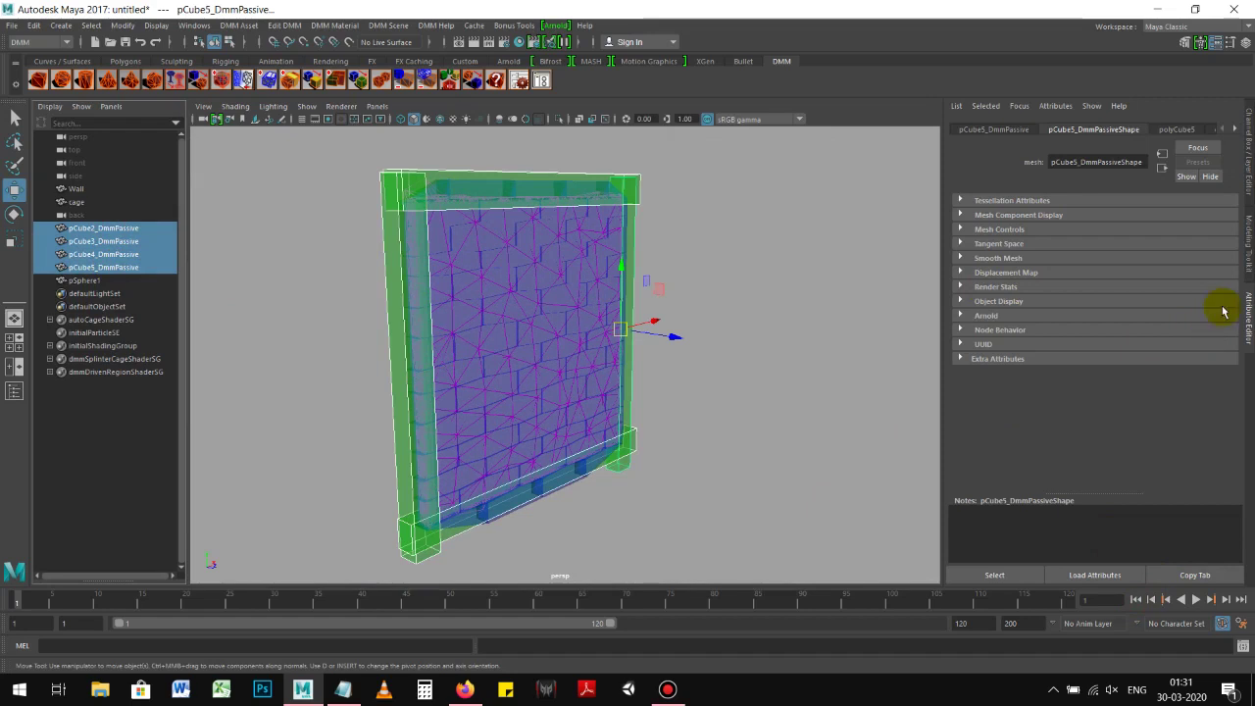
click(1248, 181)
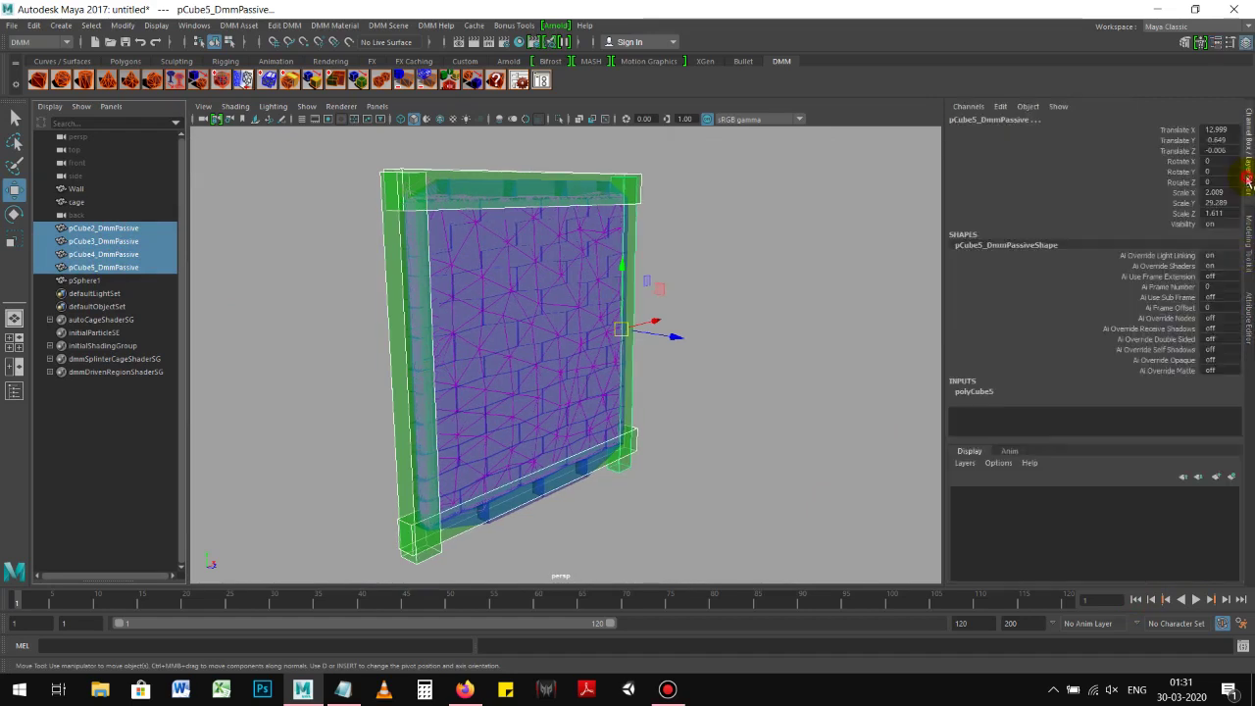
click(1234, 477)
click(960, 495)
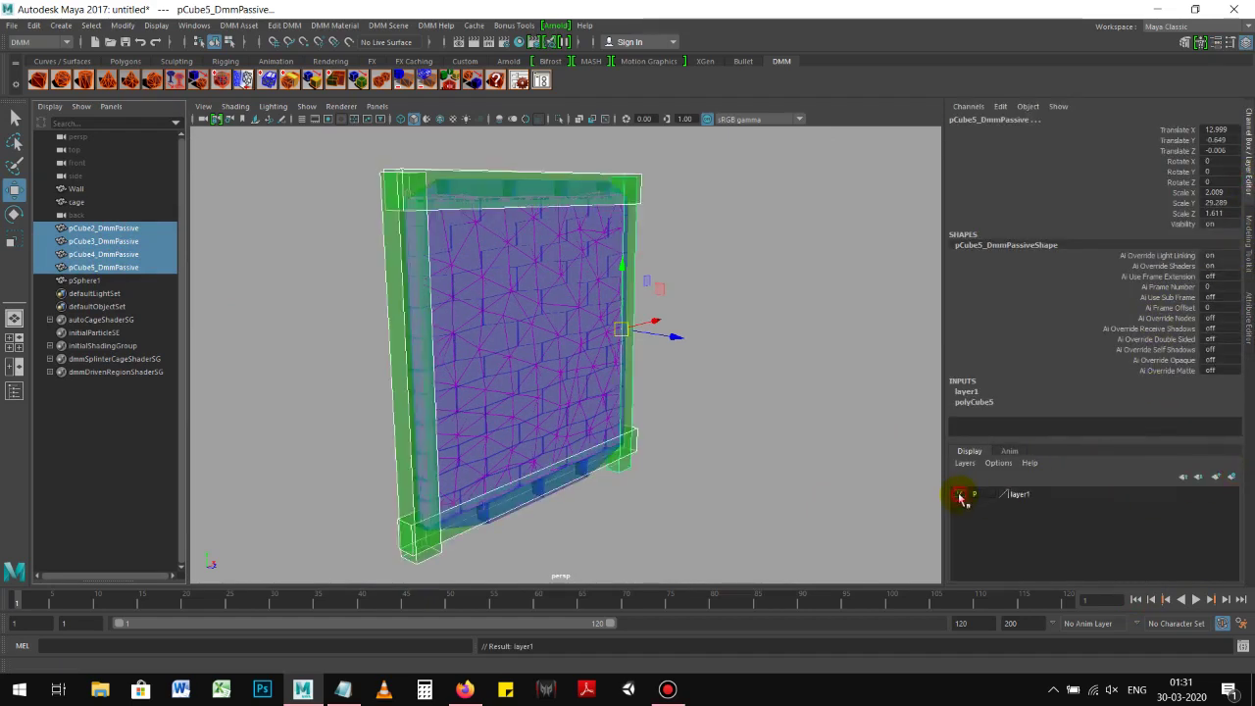
click(960, 495)
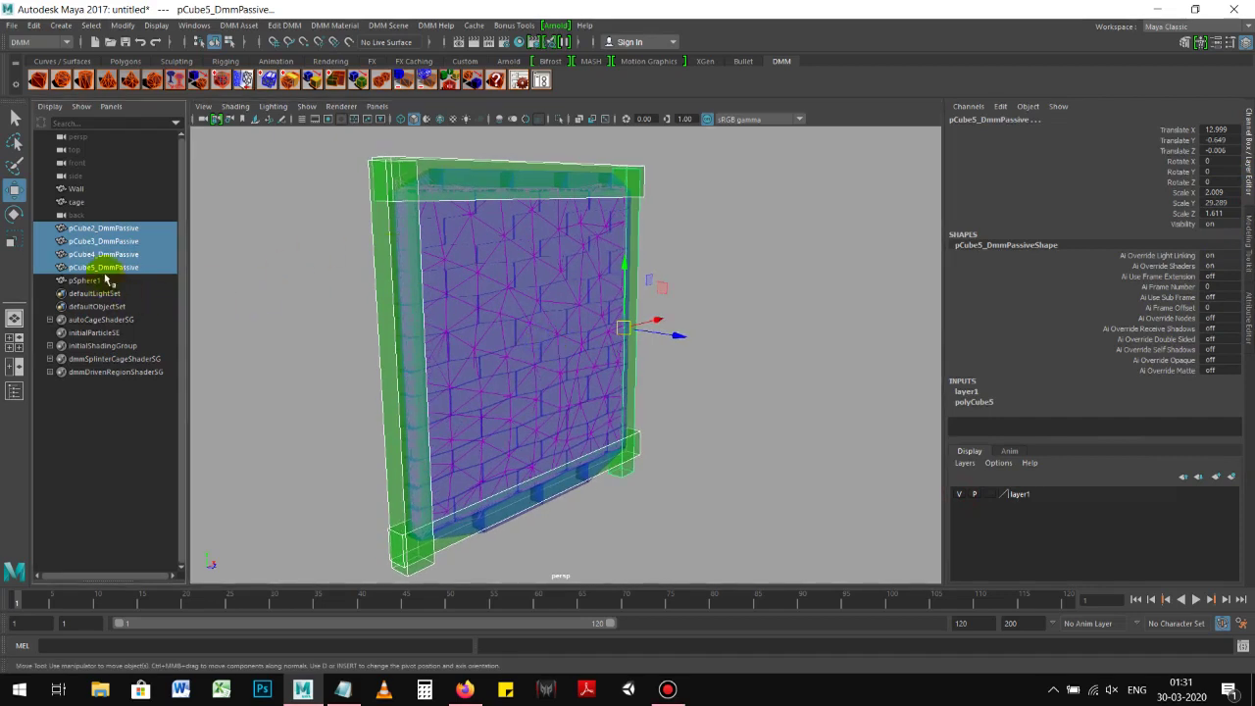
Put the cage into layer2 and hide that layer
click(90, 203)
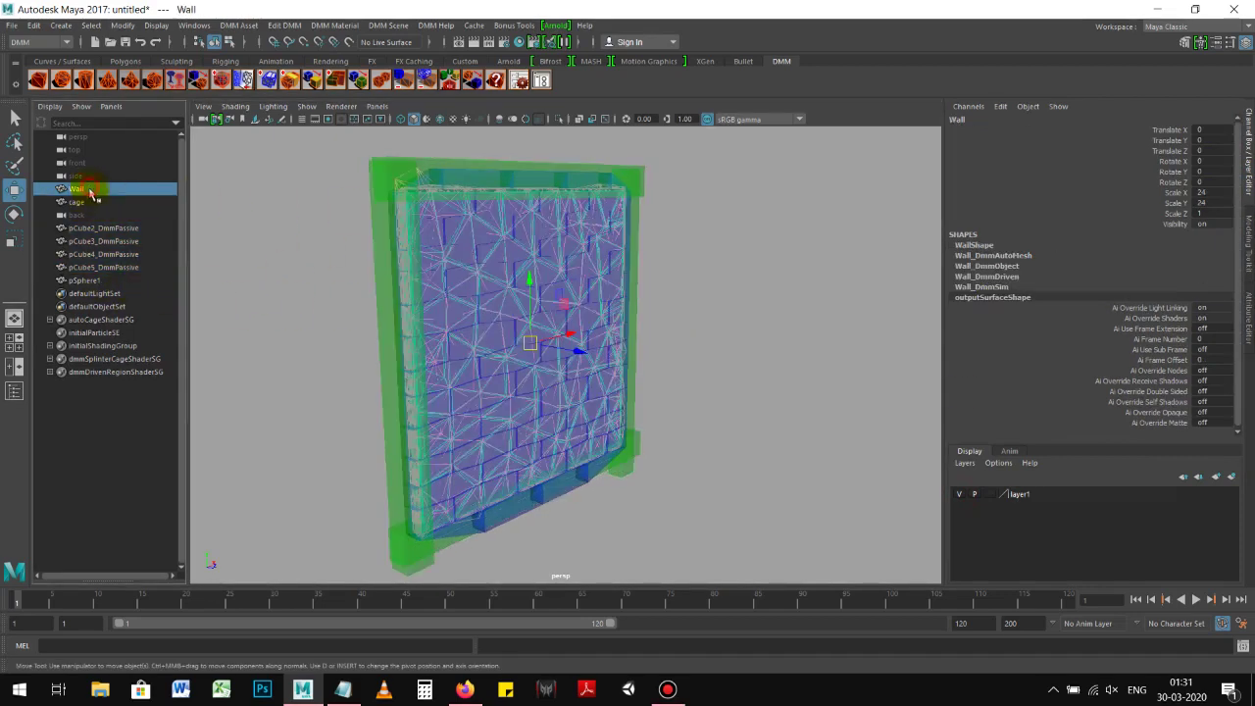
click(1232, 477)
right_click(1040, 494)
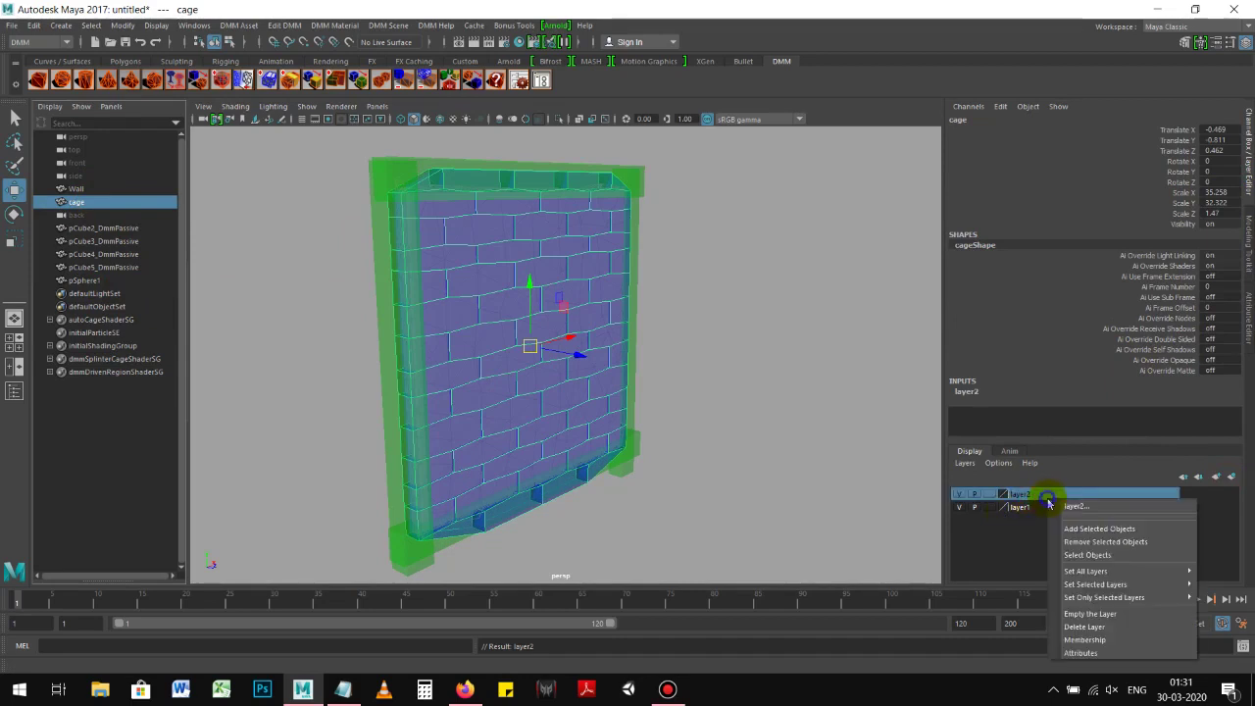
click(1087, 524)
click(961, 506)
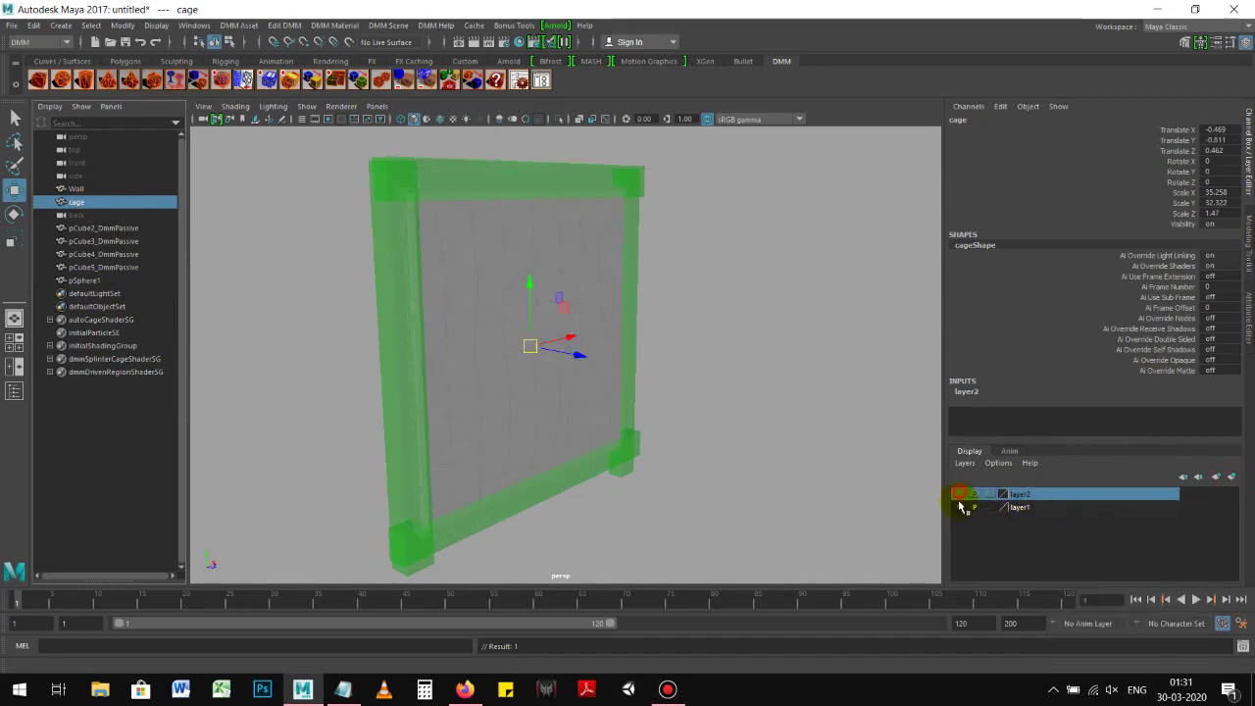
click(755, 342)
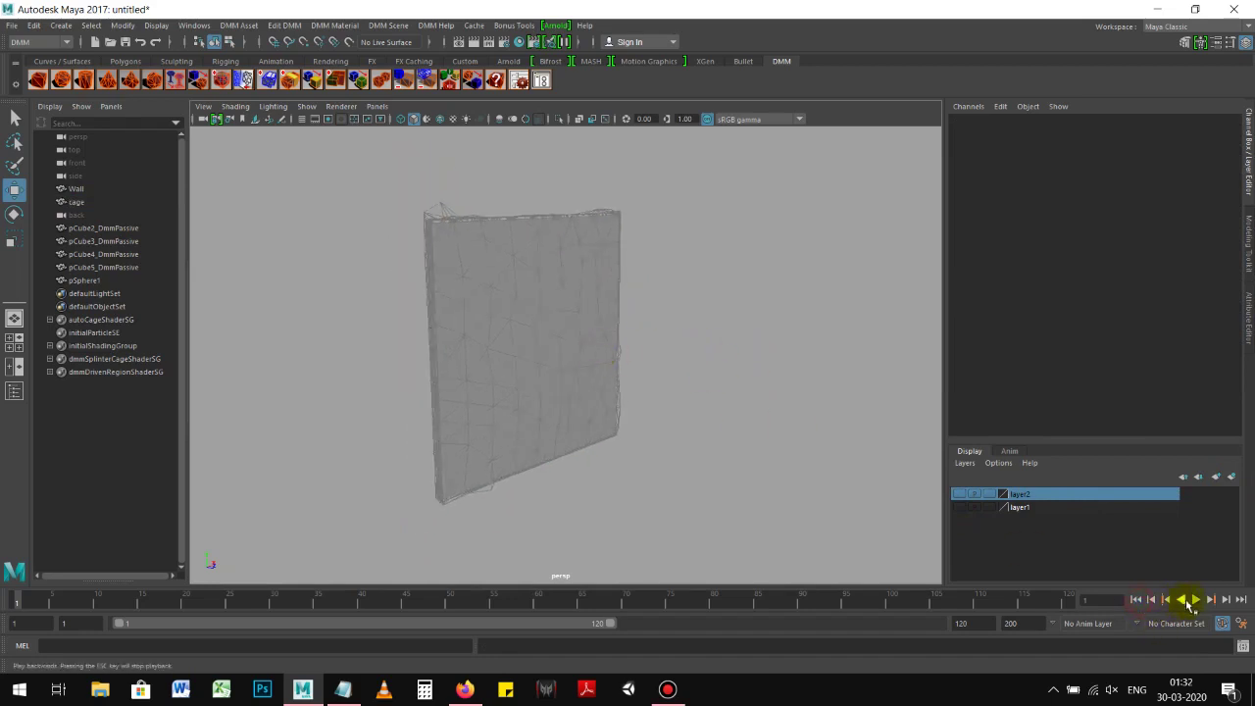
alt+drag(665, 461, 765, 448)
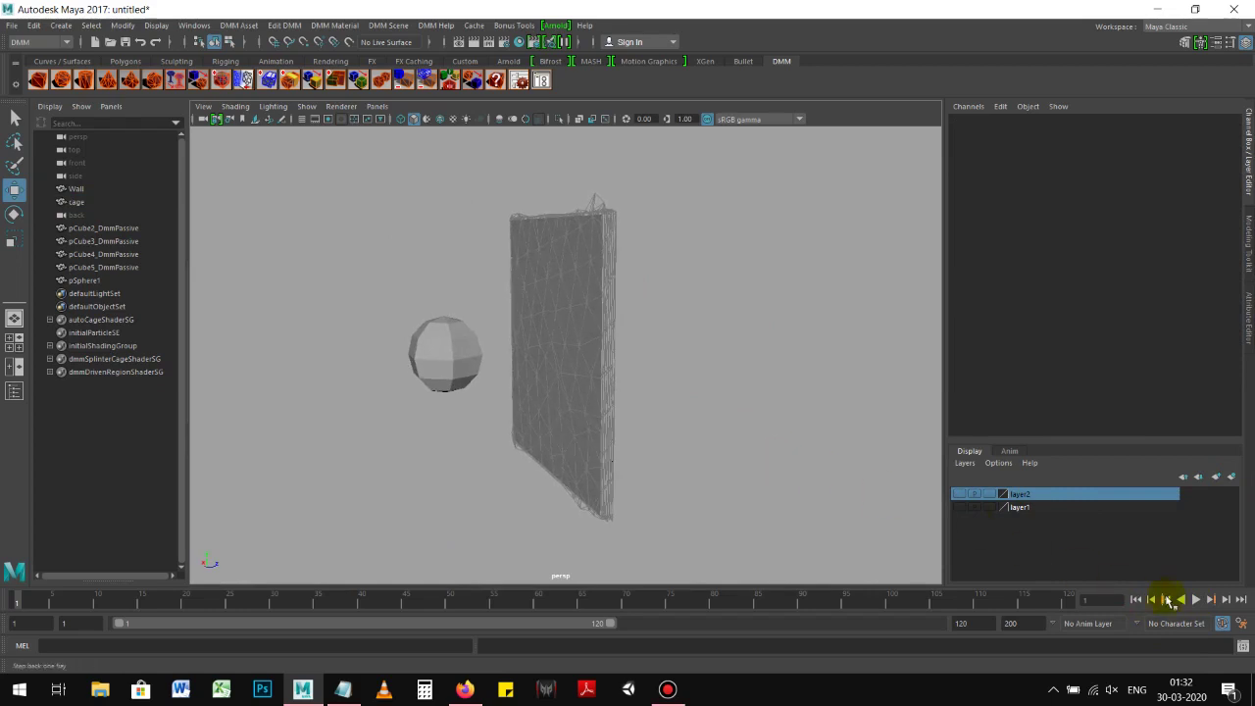
click(1197, 601)
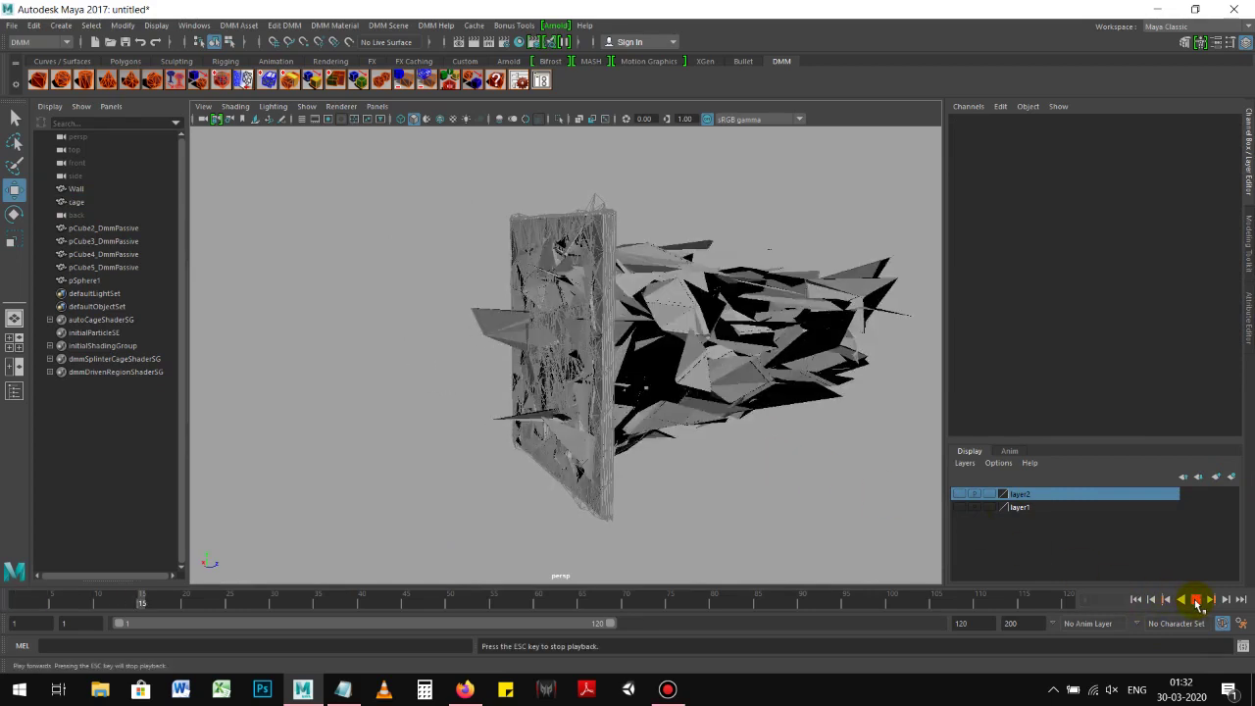
key(Escape)
mouse_move(855, 493)
alt+mouse_down()
mouse_move(578, 540)
mouse_move(720, 440)
alt+mouse_up()
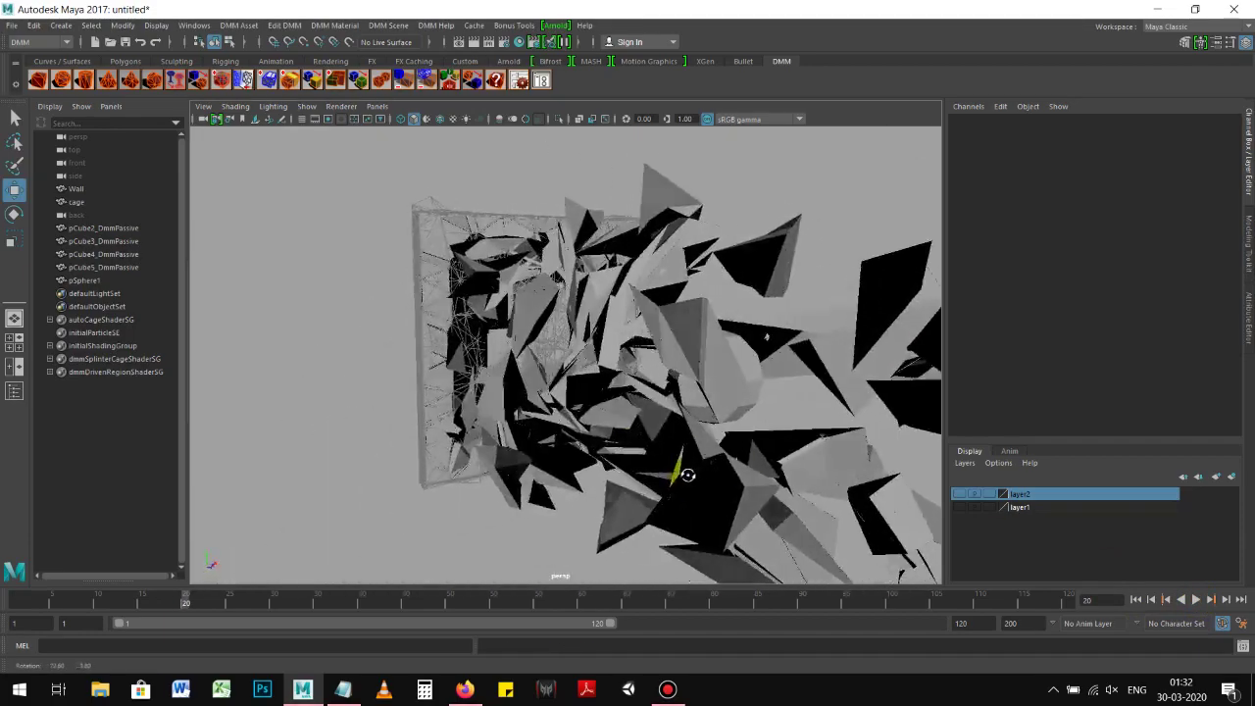
click(1136, 599)
click(611, 384)
click(90, 191)
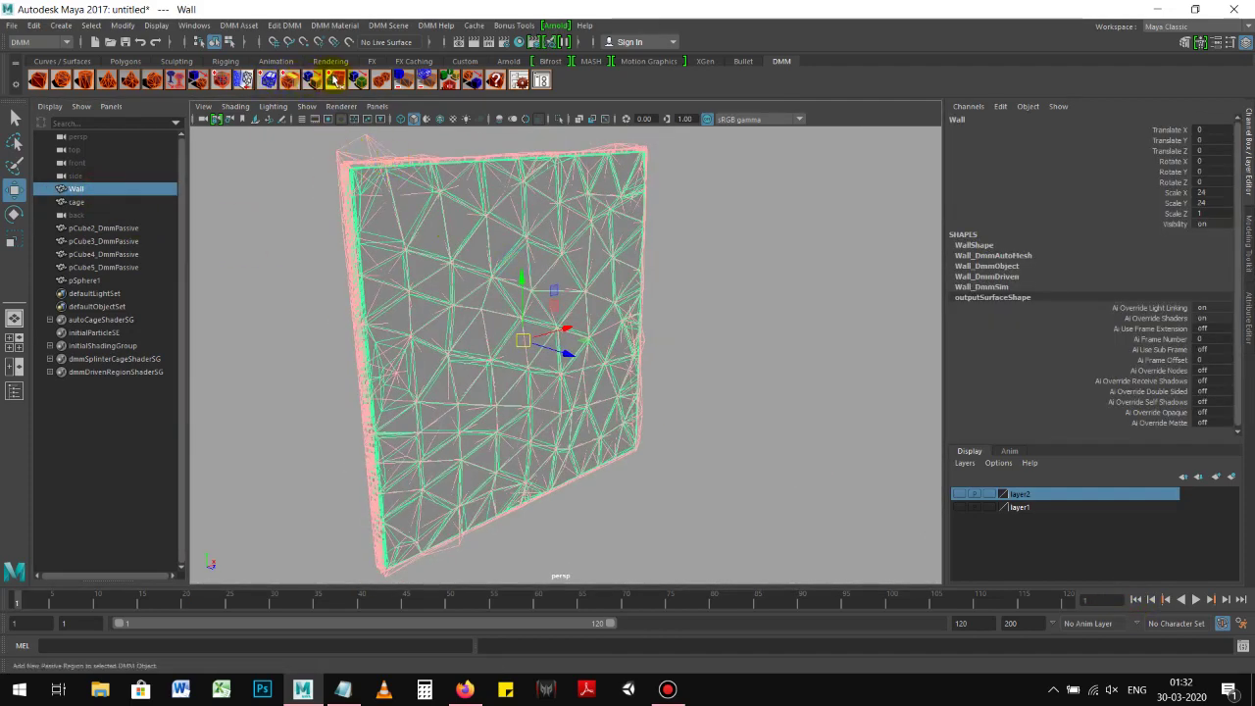
Crack the wall with the GlassPattern1.bmp splinter image
click(244, 82)
click(556, 327)
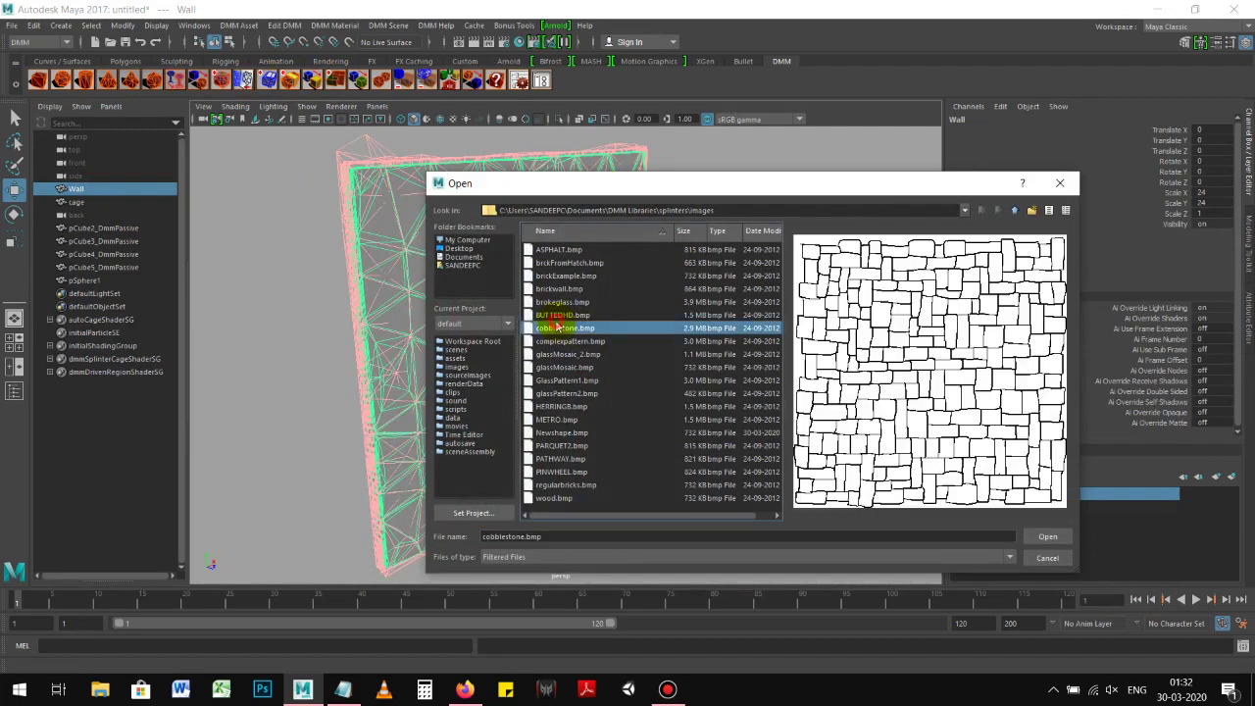
click(572, 340)
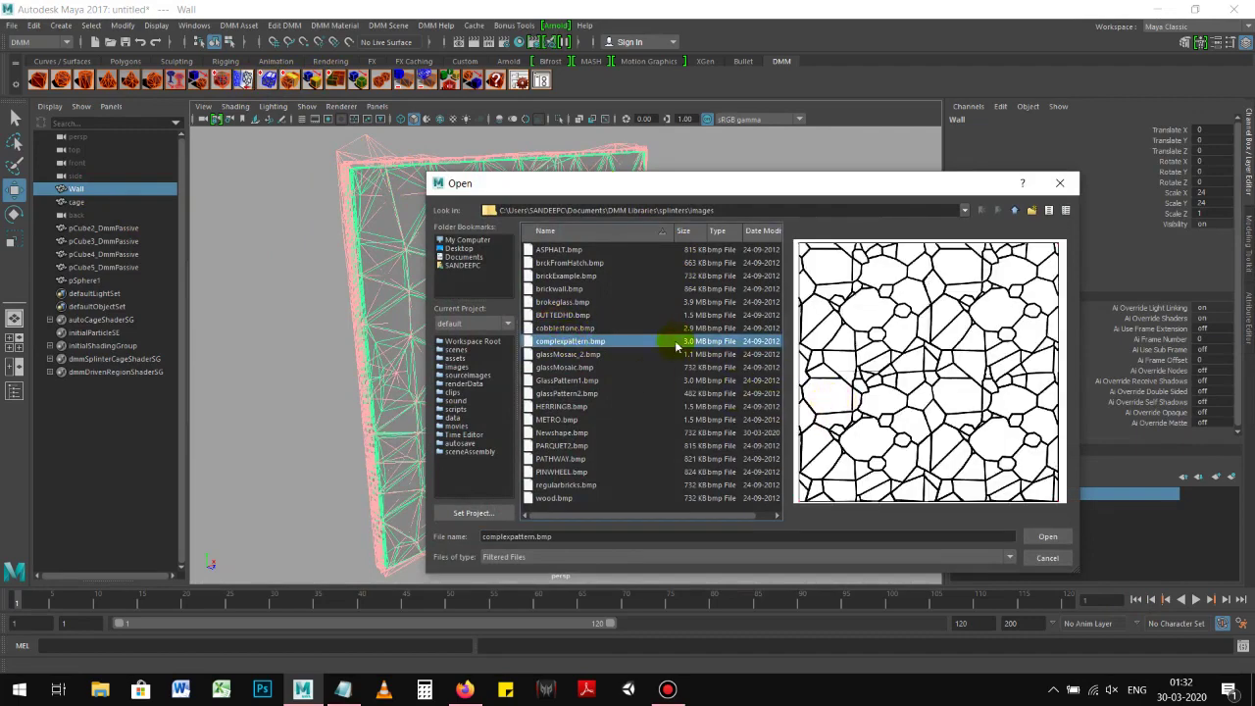
click(563, 383)
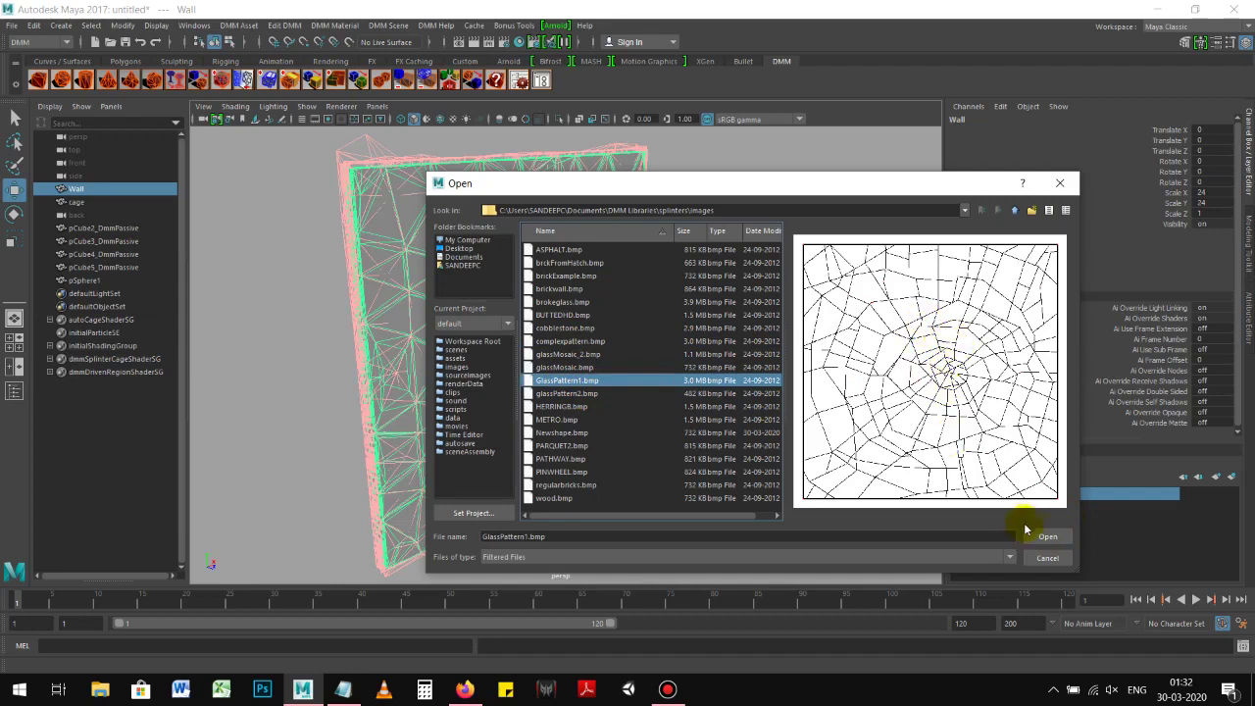
click(1040, 536)
Scale and position the cracked surface polySurface1 to fit over the wall
mouse_move(723, 372)
alt+mouse_down()
mouse_move(869, 359)
mouse_move(830, 383)
mouse_move(717, 387)
mouse_move(710, 370)
alt+mouse_up()
key(r)
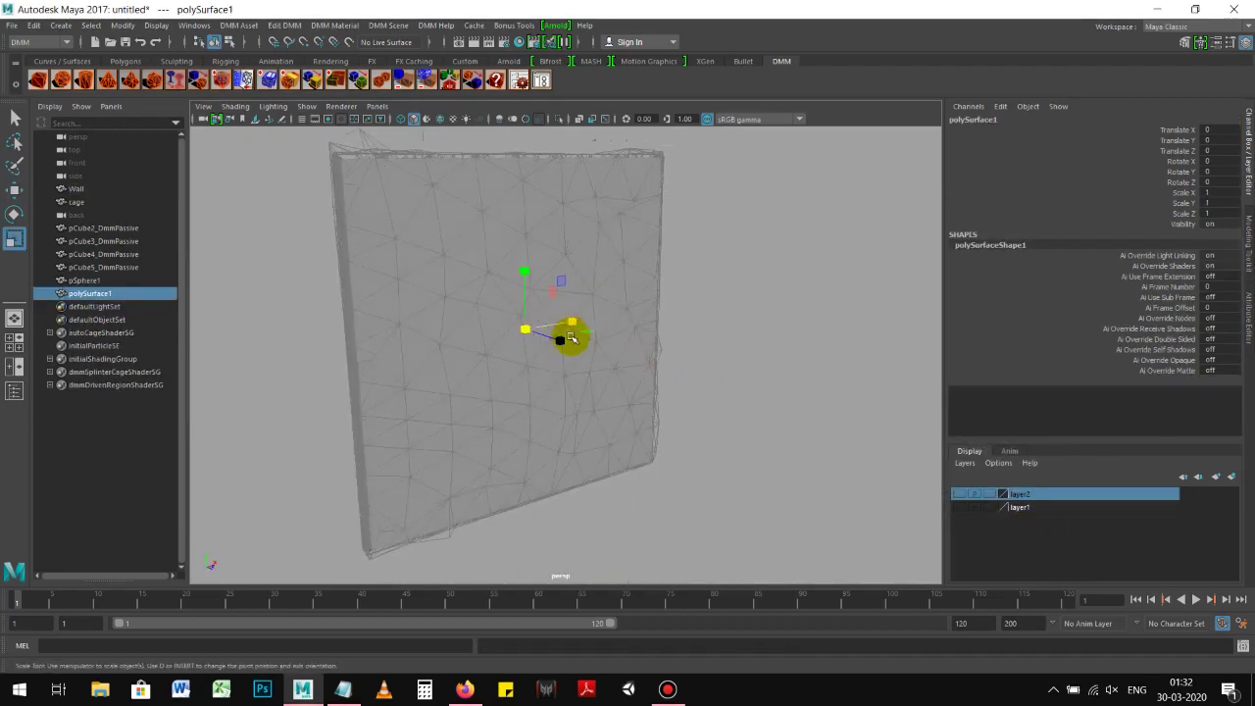
scroll(521, 324, up, 2)
scroll(528, 322, up, 2)
drag(499, 312, 531, 323)
mouse_move(531, 322)
alt+mouse_down()
mouse_move(678, 297)
mouse_move(605, 317)
mouse_move(541, 294)
mouse_move(580, 226)
mouse_move(752, 92)
mouse_move(677, 266)
mouse_move(533, 280)
mouse_move(696, 255)
mouse_move(667, 260)
alt+mouse_up()
key(w)
mouse_move(574, 342)
mouse_down()
mouse_move(589, 331)
mouse_move(578, 330)
mouse_up()
key(r)
mouse_move(673, 342)
alt+mouse_down()
mouse_move(661, 353)
mouse_move(545, 348)
mouse_move(507, 325)
mouse_move(550, 276)
alt+mouse_up()
key(w)
drag(636, 333, 609, 338)
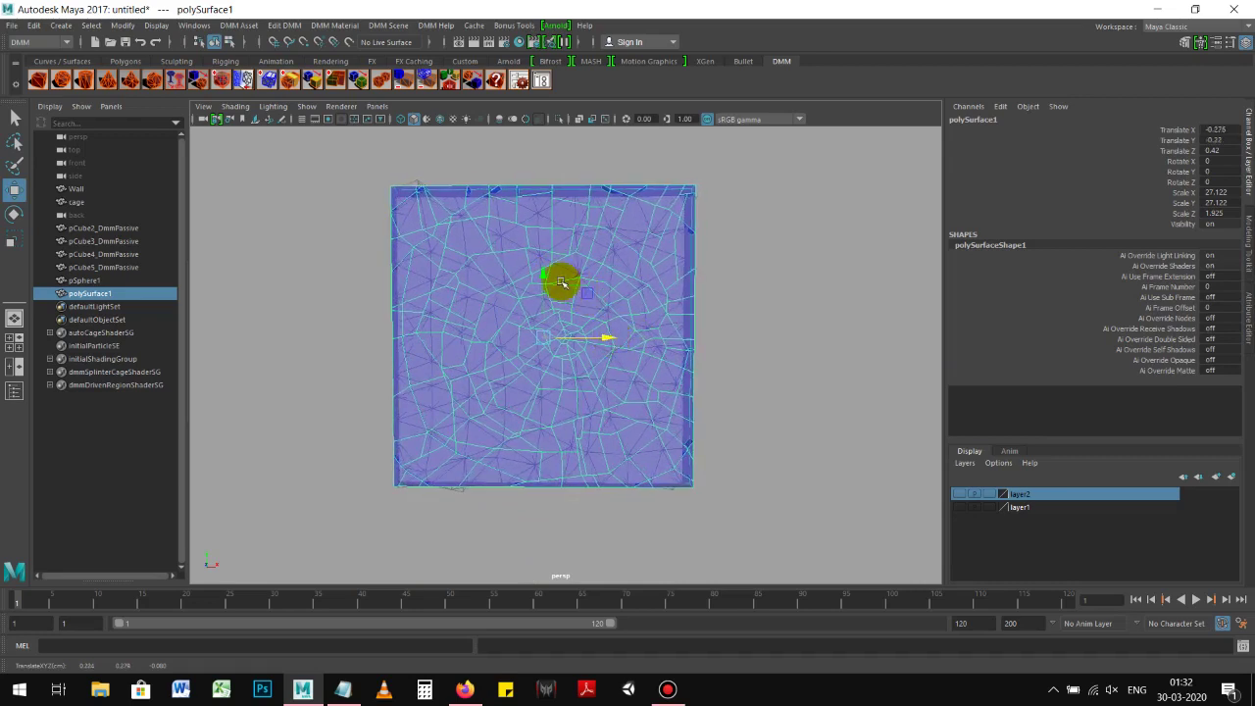
drag(547, 275, 545, 276)
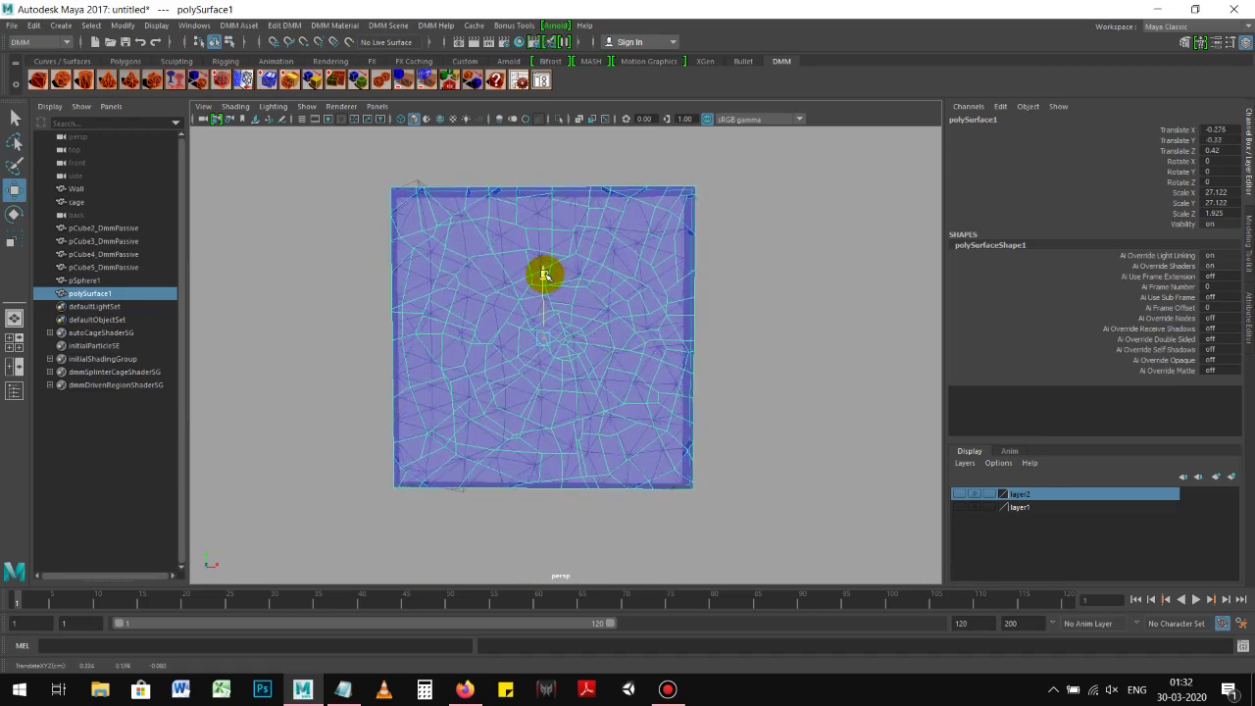
Make layer2 visible again and move the cage down below the cracked wall
click(959, 494)
alt+drag(651, 347, 609, 171)
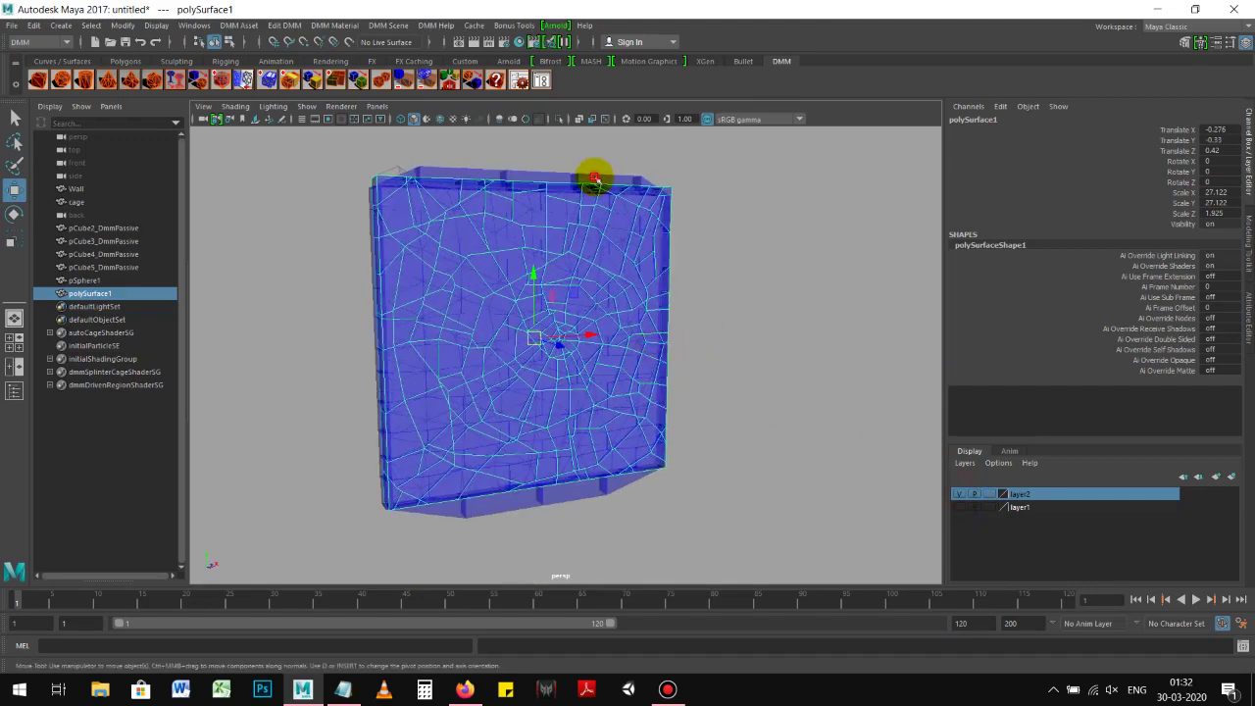
click(603, 235)
drag(538, 282, 534, 554)
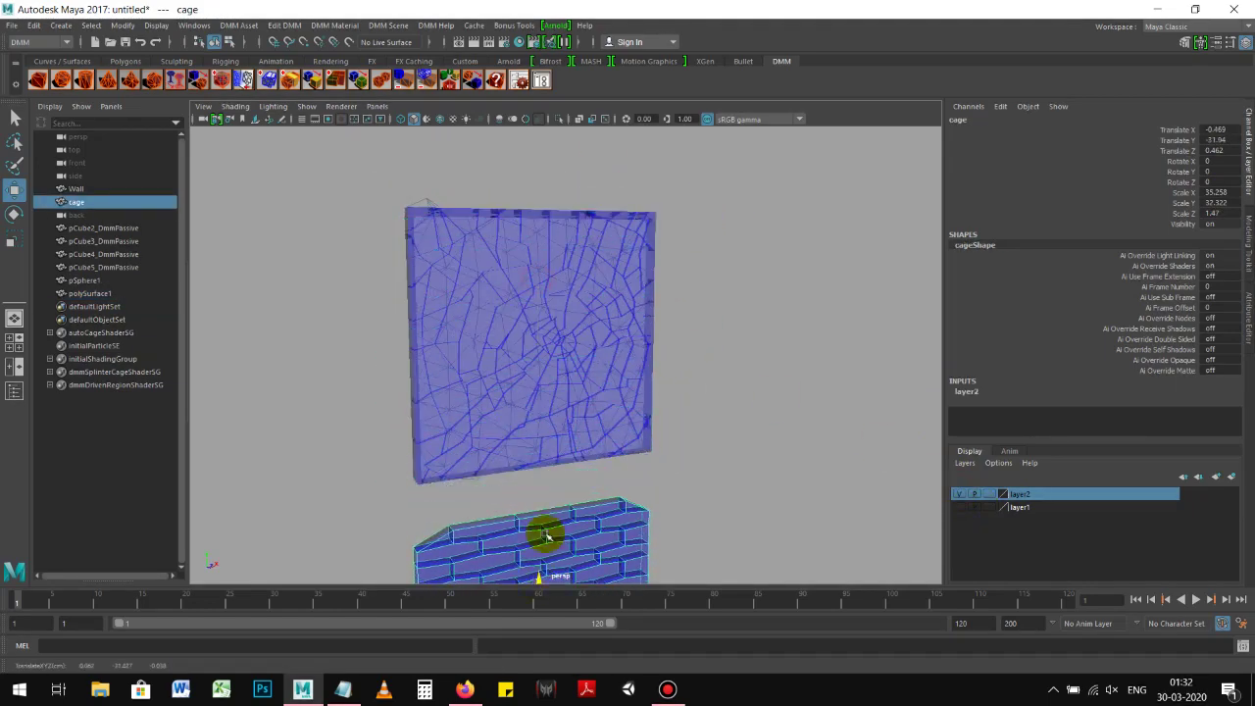
click(622, 258)
mouse_move(621, 258)
alt+mouse_down()
mouse_move(729, 281)
mouse_move(701, 272)
alt+mouse_up()
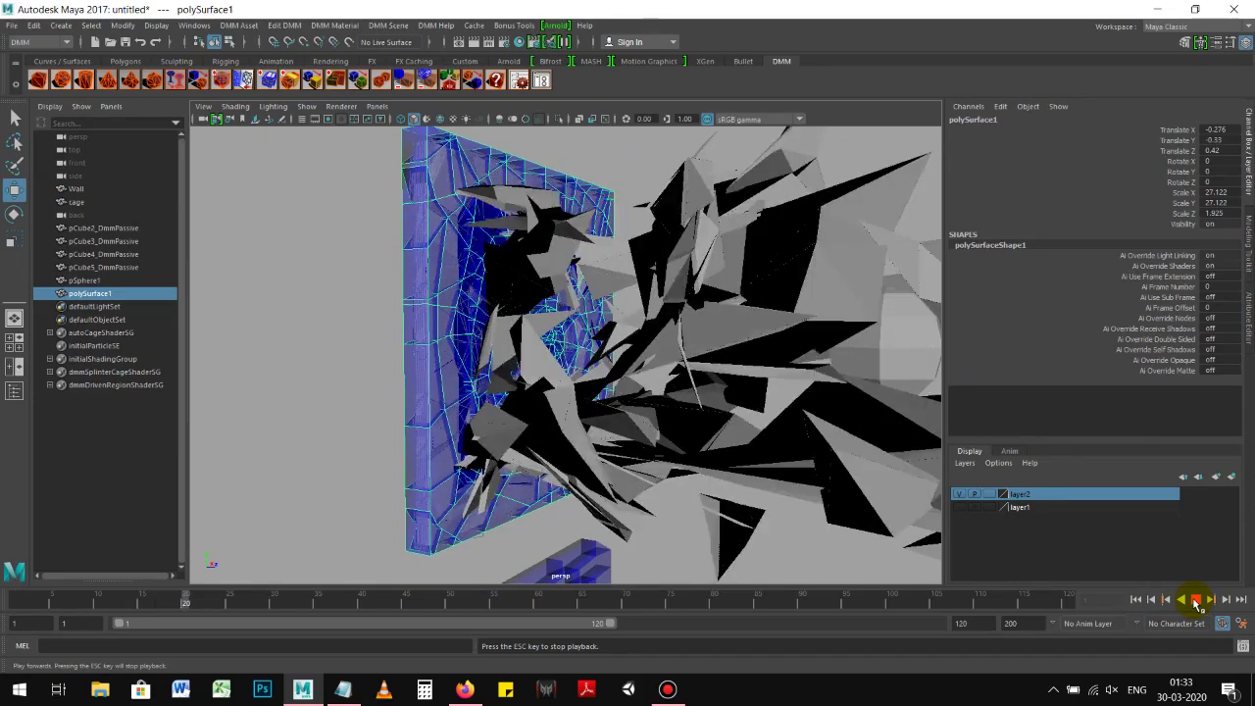
Add the cracked surface to layer2 and remove its blue display override
click(1197, 599)
mouse_move(687, 378)
alt+mouse_down()
mouse_move(800, 379)
mouse_move(779, 344)
mouse_move(735, 373)
alt+mouse_up()
alt+drag(848, 254, 834, 265)
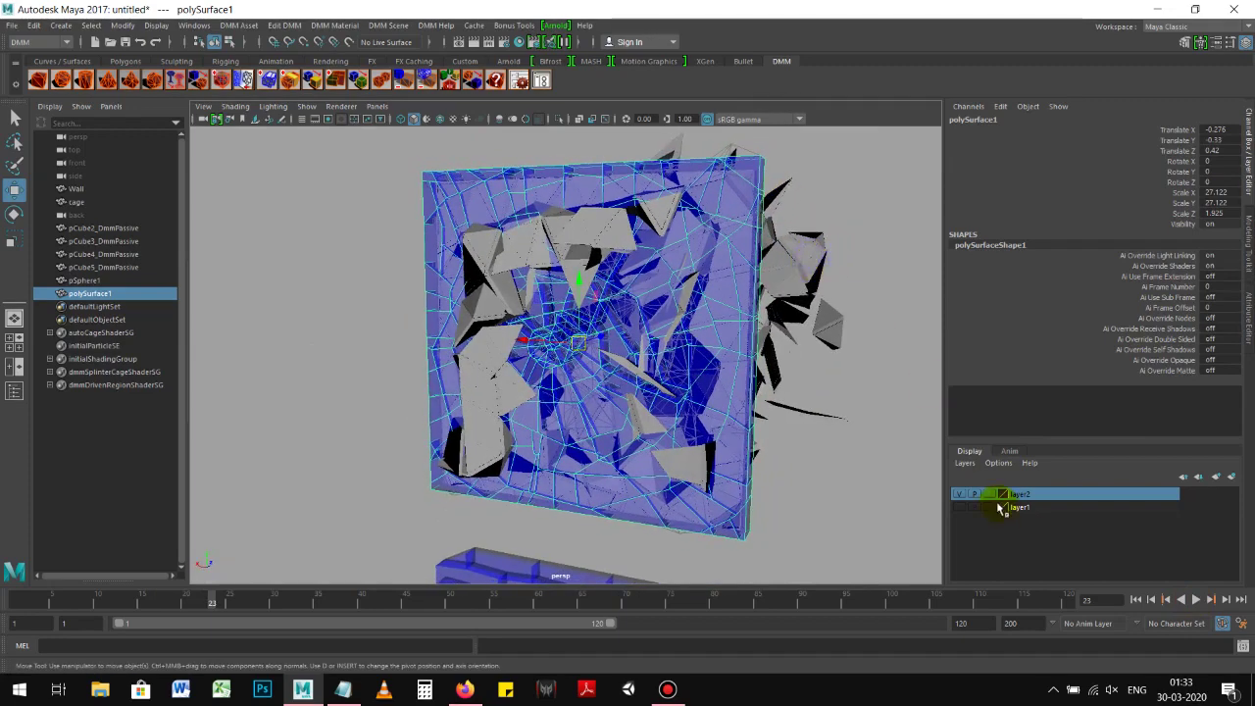
right_click(1030, 500)
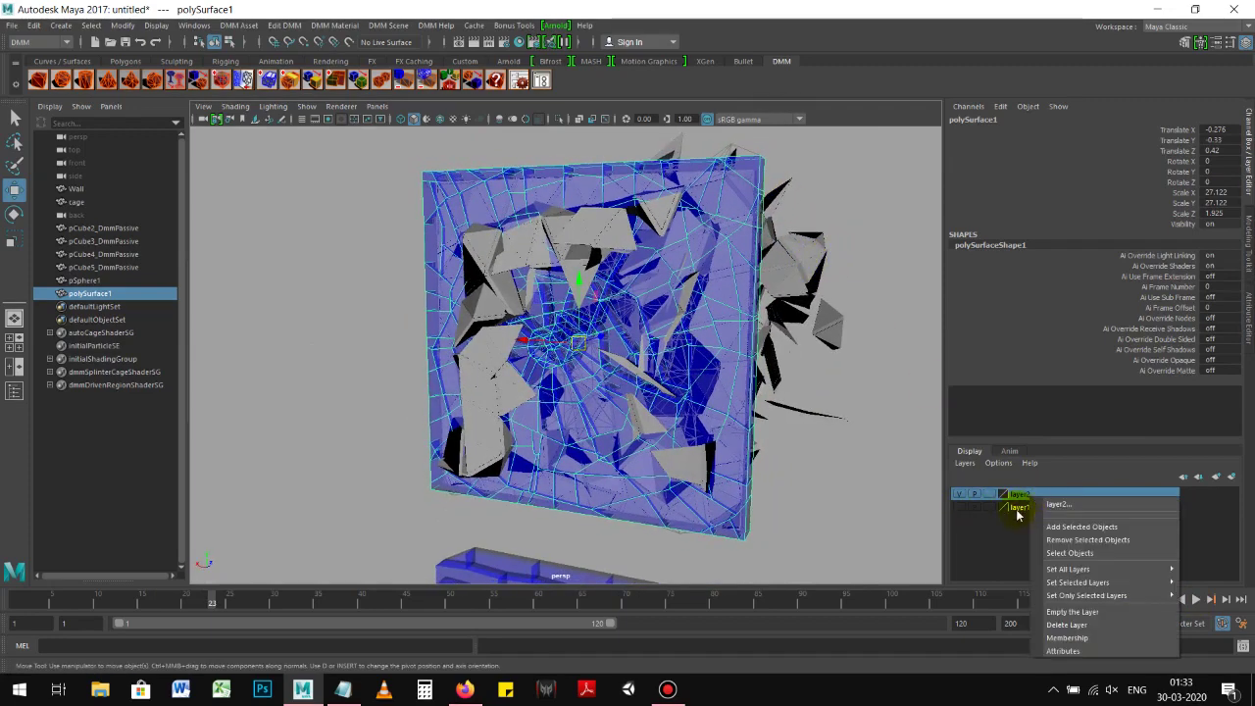
click(1067, 527)
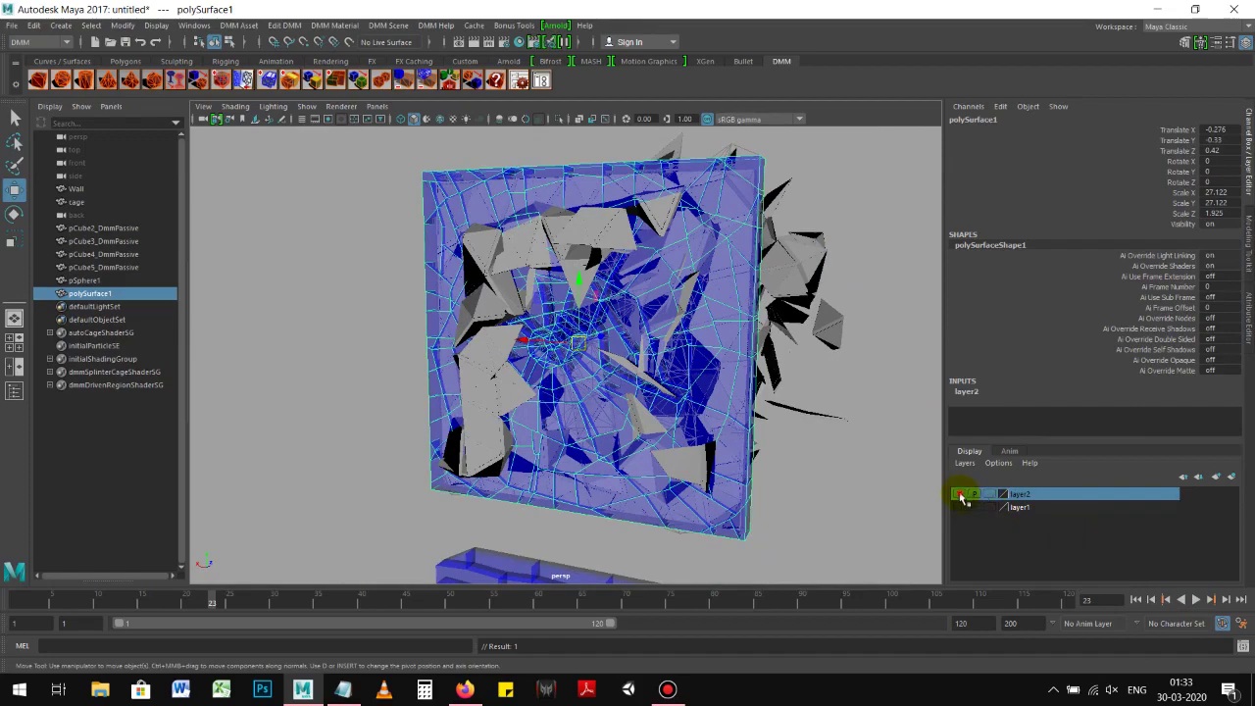
click(961, 496)
Rewind to frame 1 and replay the sphere shattering the wall
alt+drag(664, 393, 553, 410)
click(606, 498)
mouse_move(662, 492)
alt+mouse_down()
mouse_move(519, 481)
mouse_move(813, 468)
alt+mouse_up()
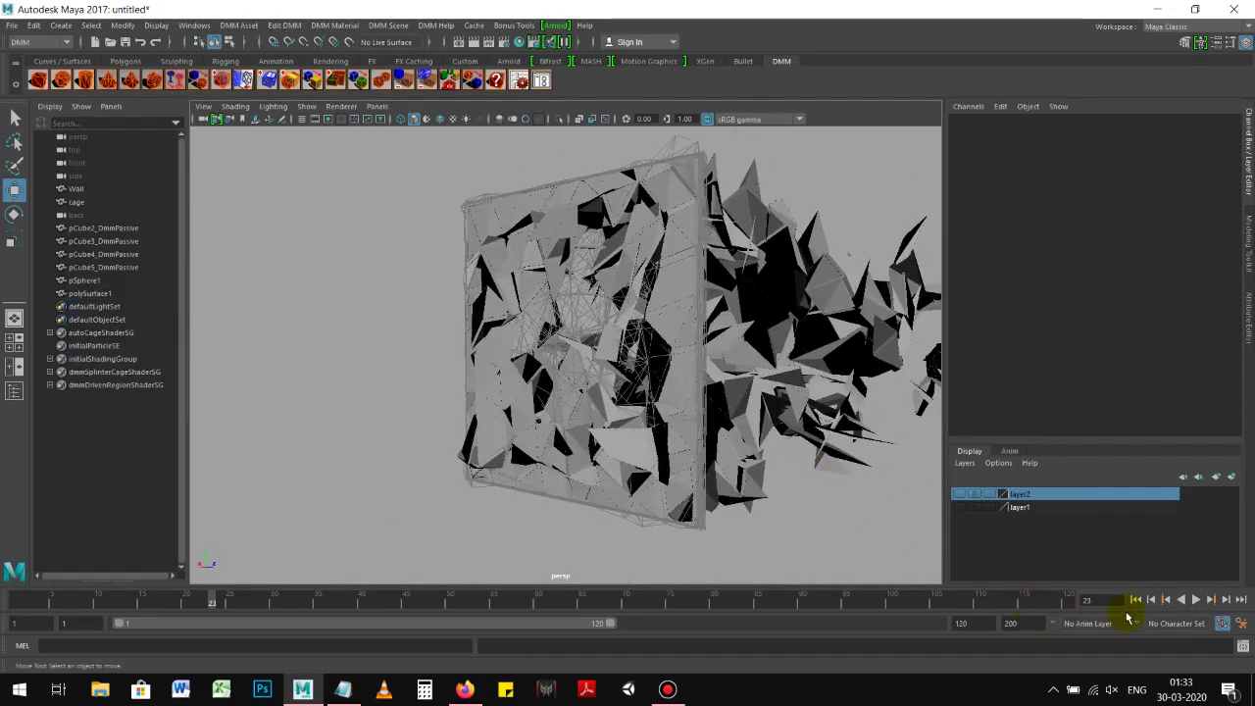
click(1136, 600)
click(1196, 601)
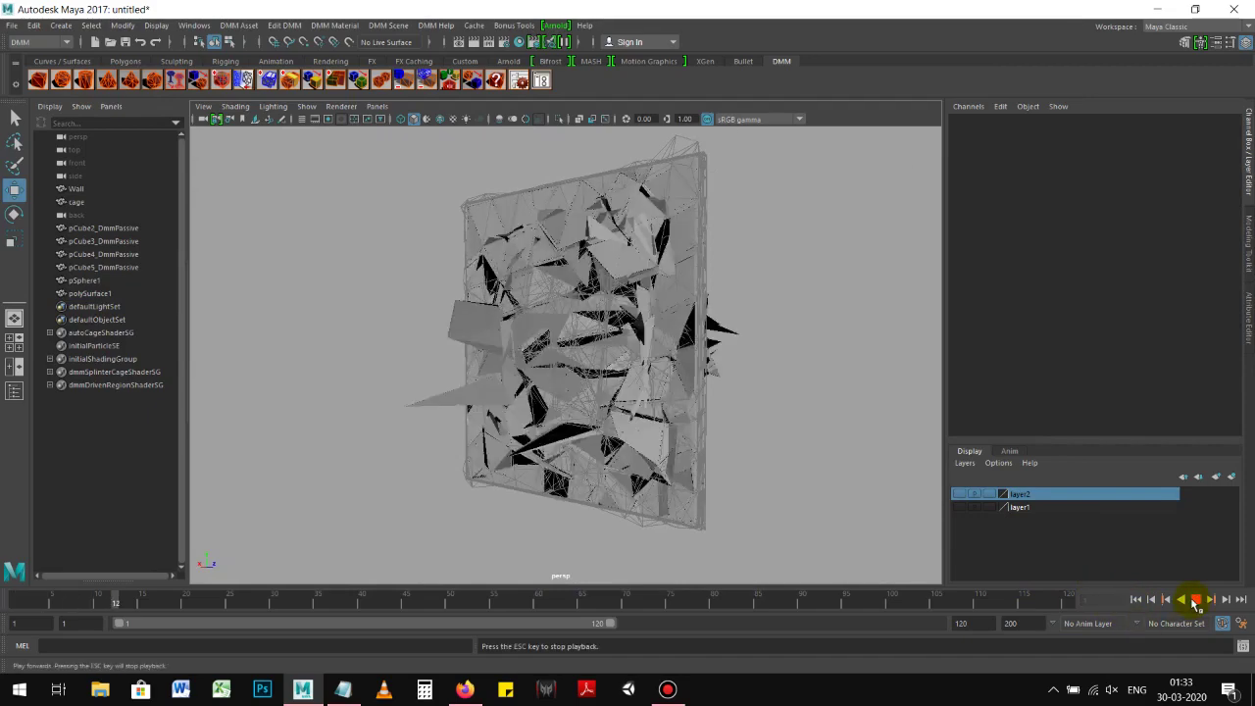
click(1136, 600)
alt+drag(694, 457, 539, 461)
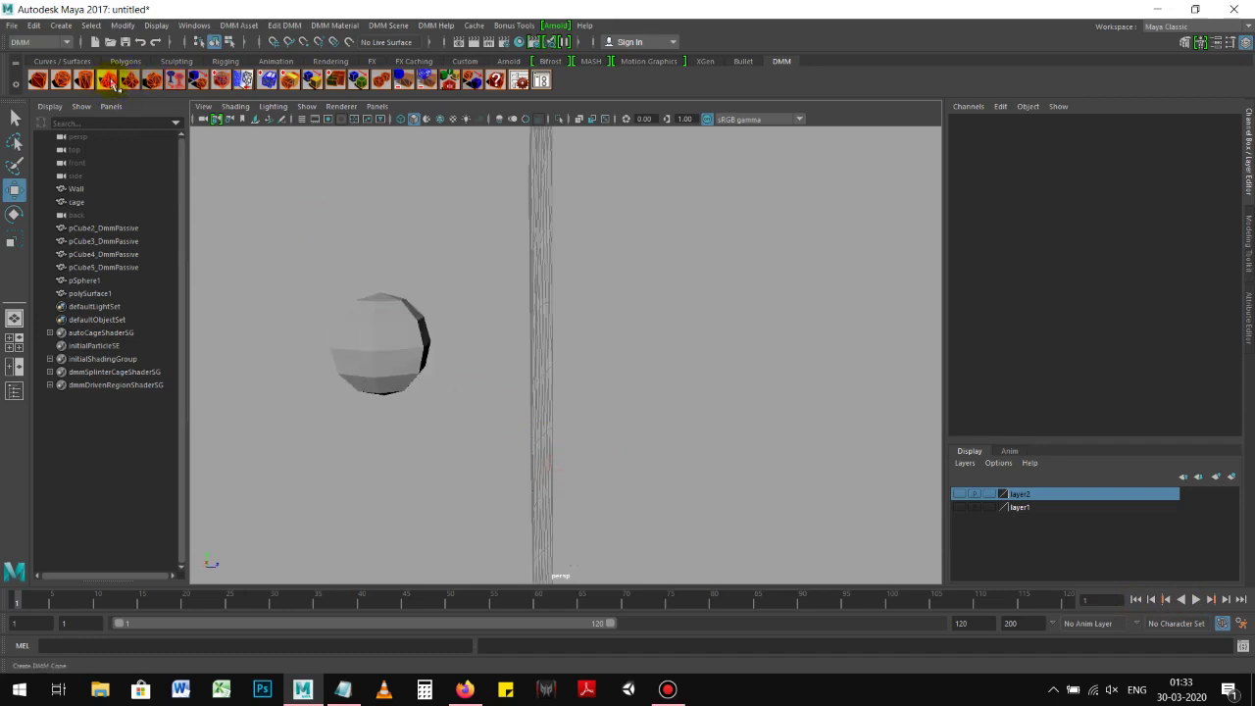
Create pCone1, scale it to 3.477, and rotate it 90 on X toward the wall
click(111, 83)
alt+drag(484, 393, 482, 392)
key(r)
drag(543, 355, 589, 356)
key(e)
mouse_move(575, 303)
mouse_down()
mouse_move(604, 391)
mouse_move(535, 349)
mouse_move(554, 350)
mouse_move(494, 354)
mouse_up()
key(r)
key(w)
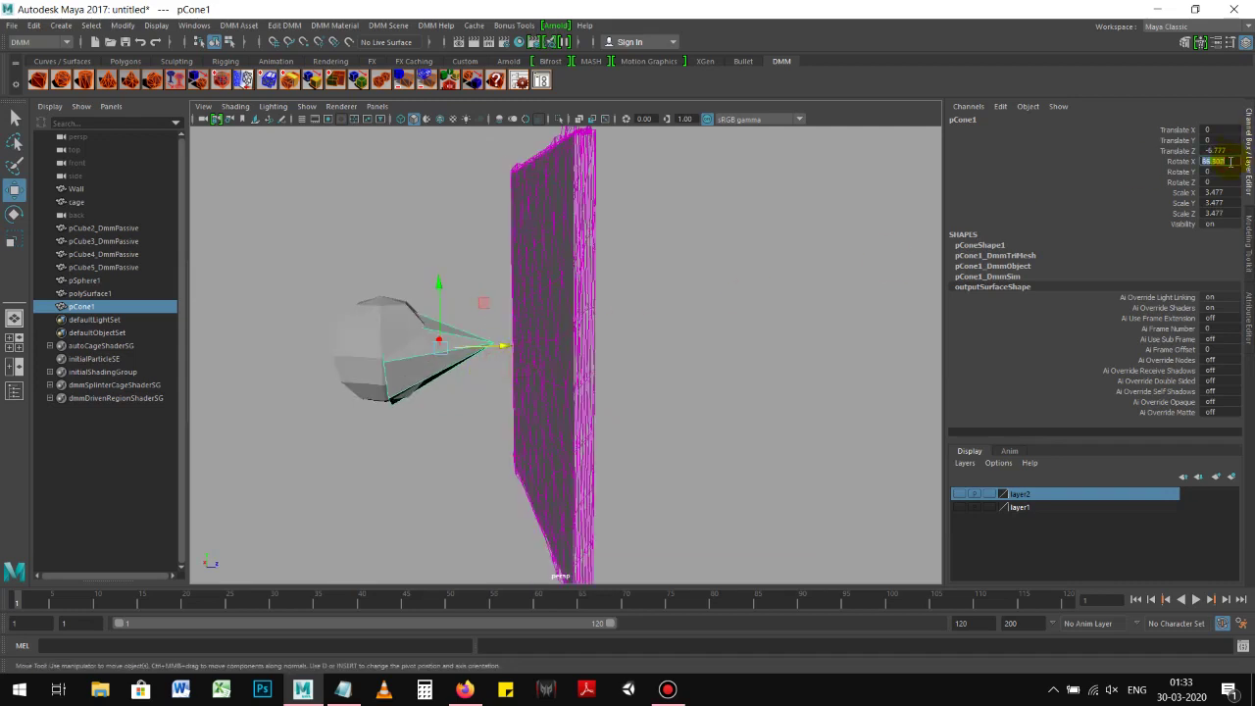
mouse_move(655, 361)
alt+mouse_down()
mouse_move(591, 372)
mouse_move(623, 472)
mouse_move(603, 412)
mouse_move(622, 379)
alt+mouse_up()
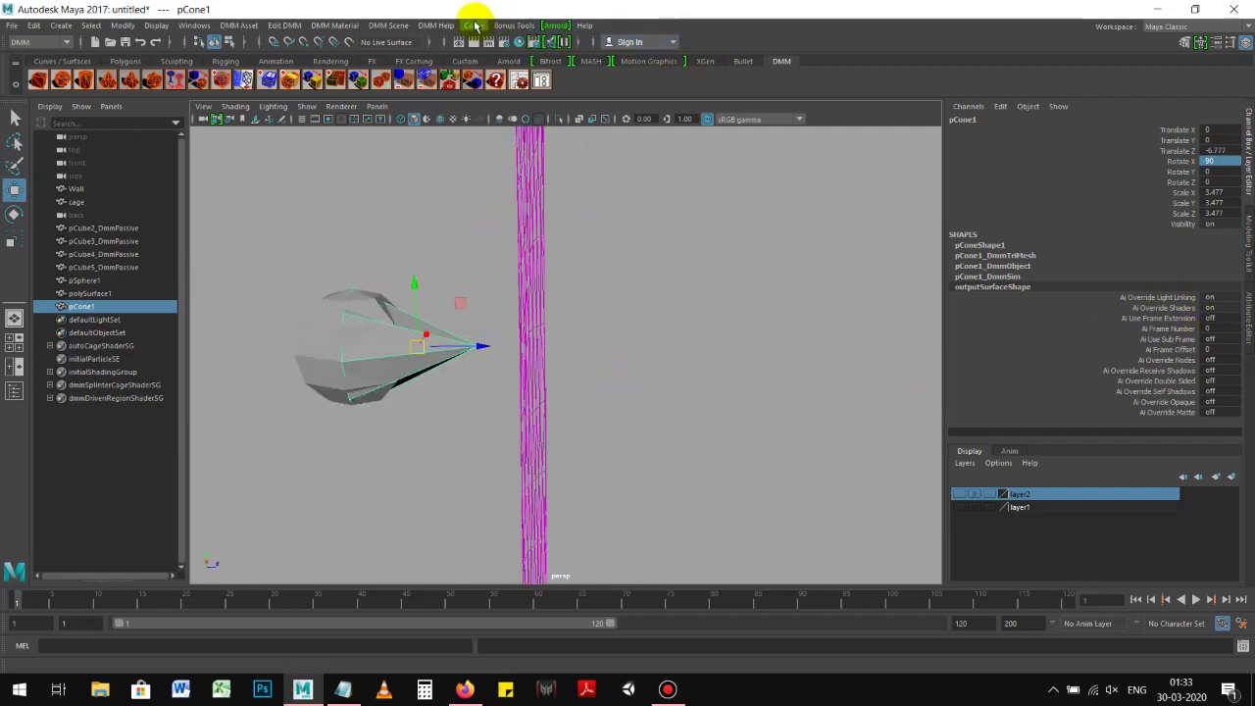
click(543, 82)
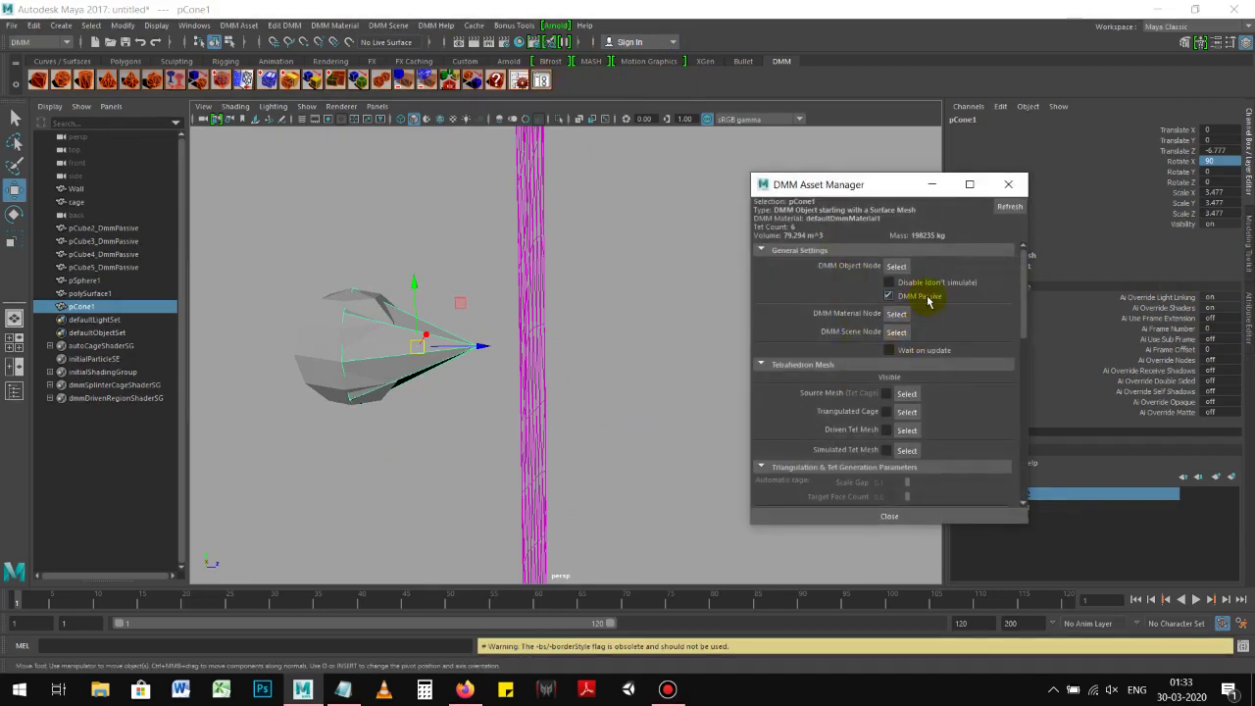
Key the cone's Translate X, Y and Z at frame 1
click(1008, 184)
alt+drag(794, 249, 723, 269)
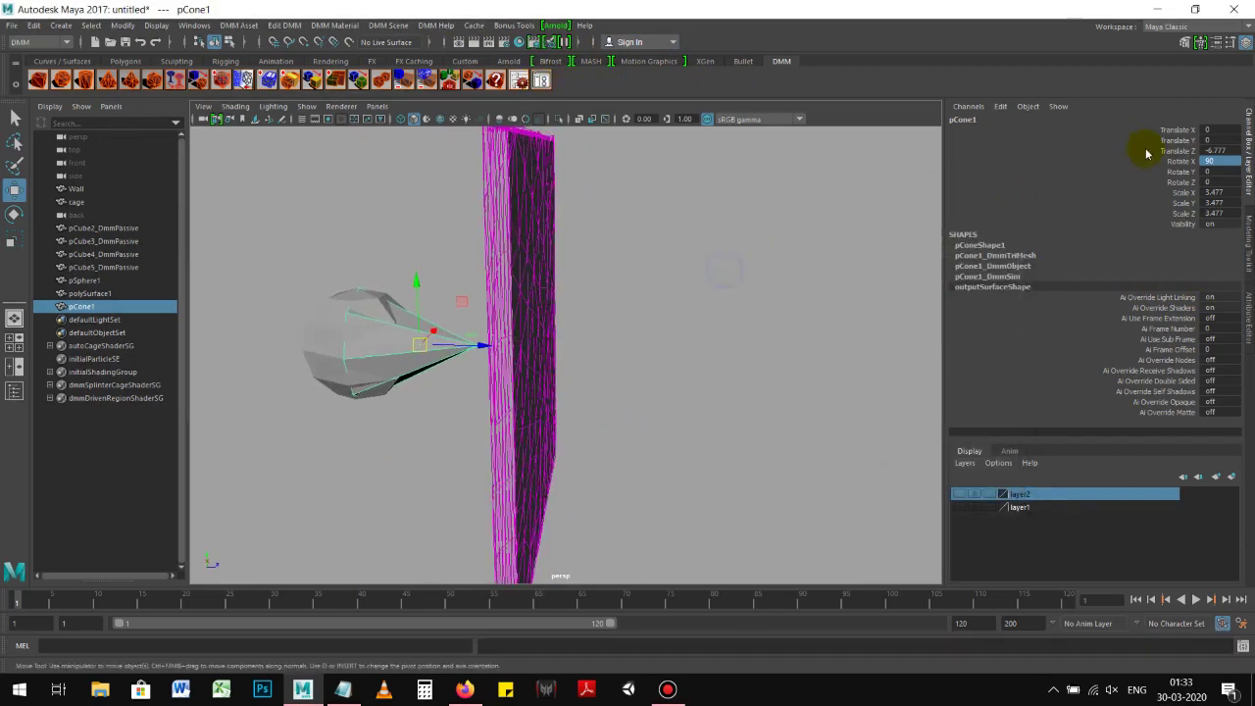
click(1160, 130)
drag(1160, 131, 1153, 152)
right_click(1155, 155)
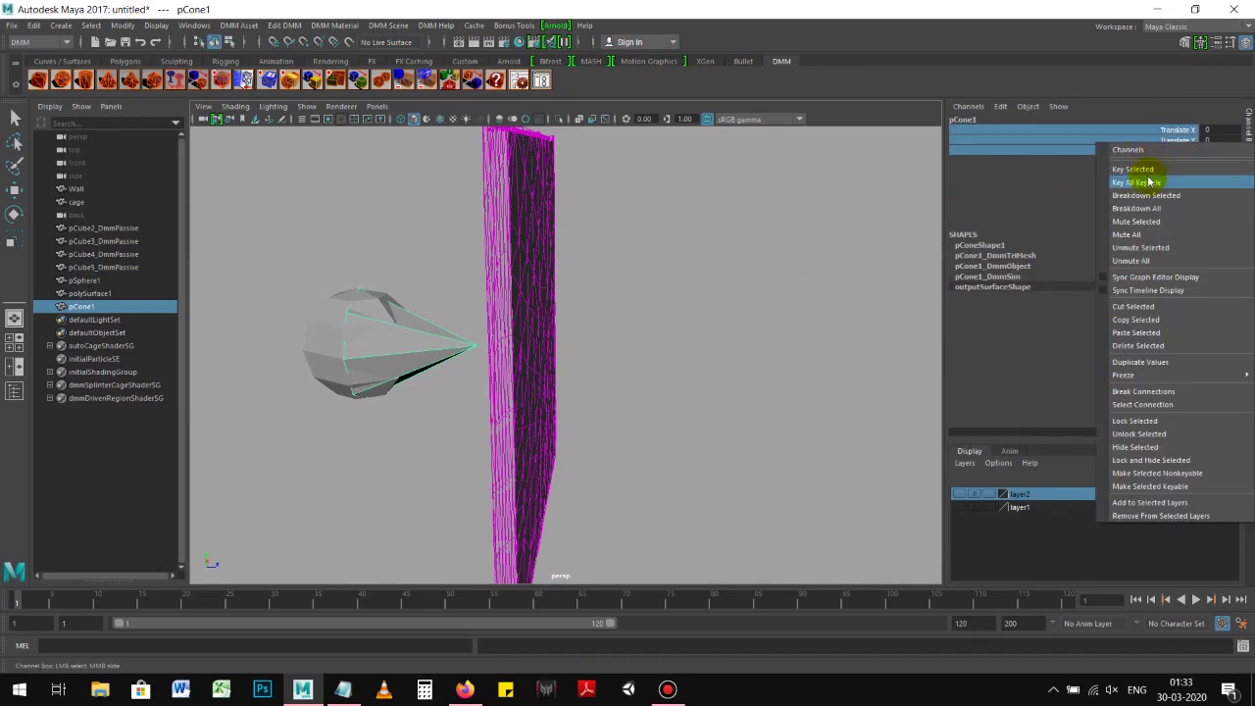
click(1143, 177)
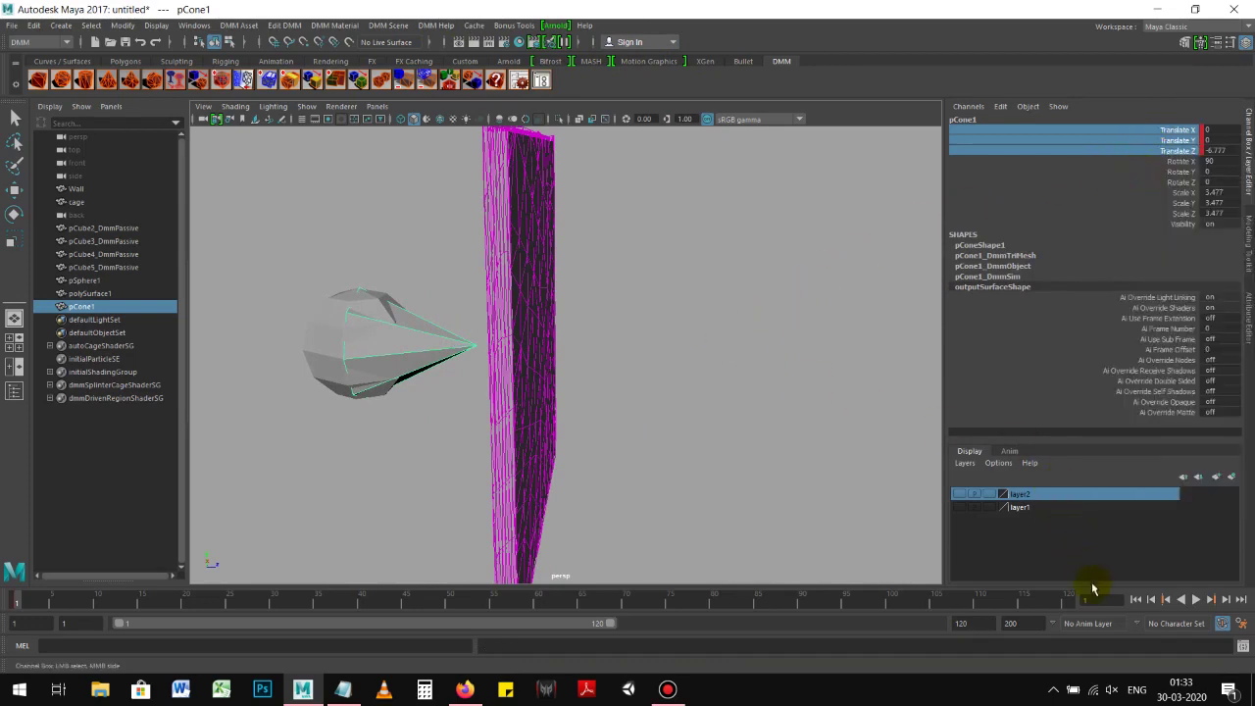
Key the cone's translation again at frame 5, then select the sphere
text(5)
key(Return)
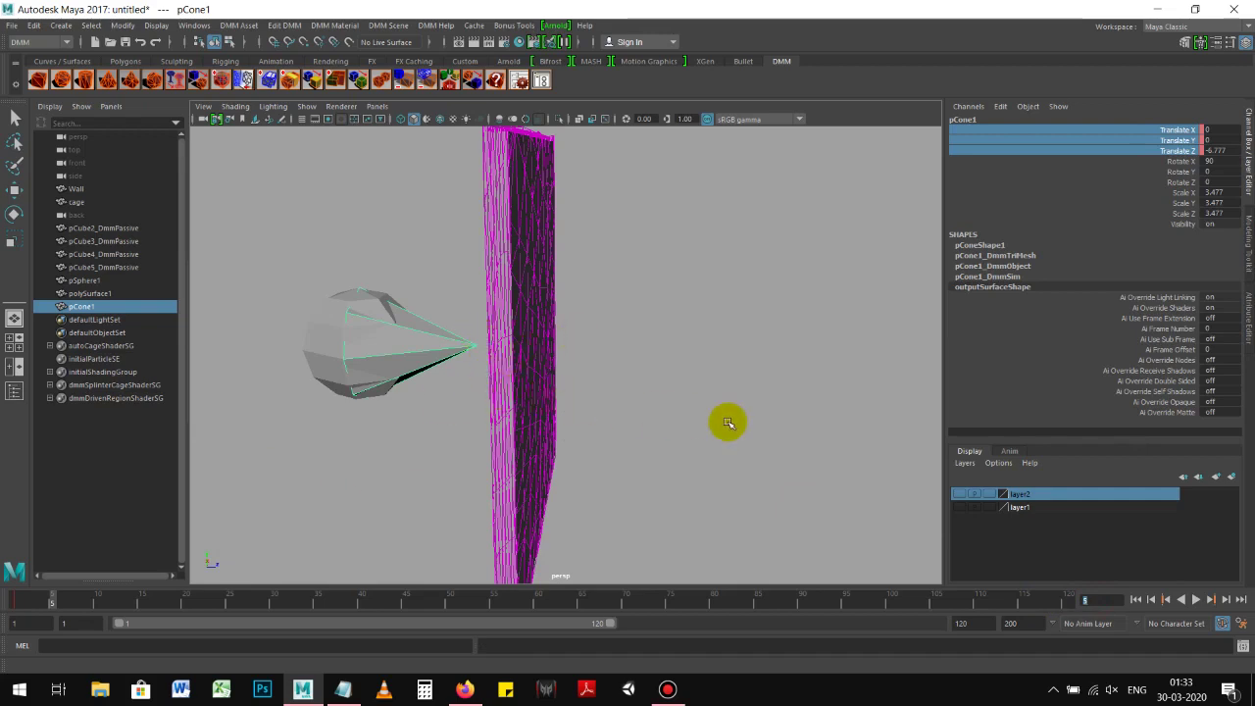
key(w)
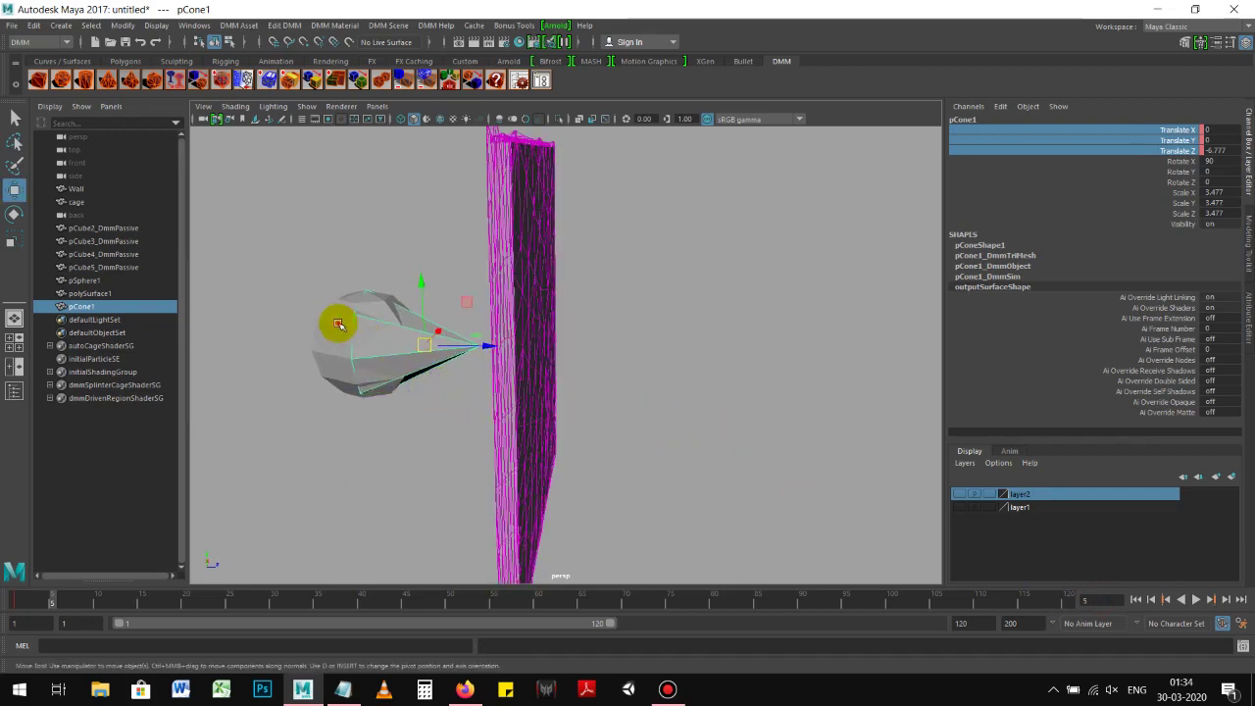
right_click(1139, 171)
click(1136, 164)
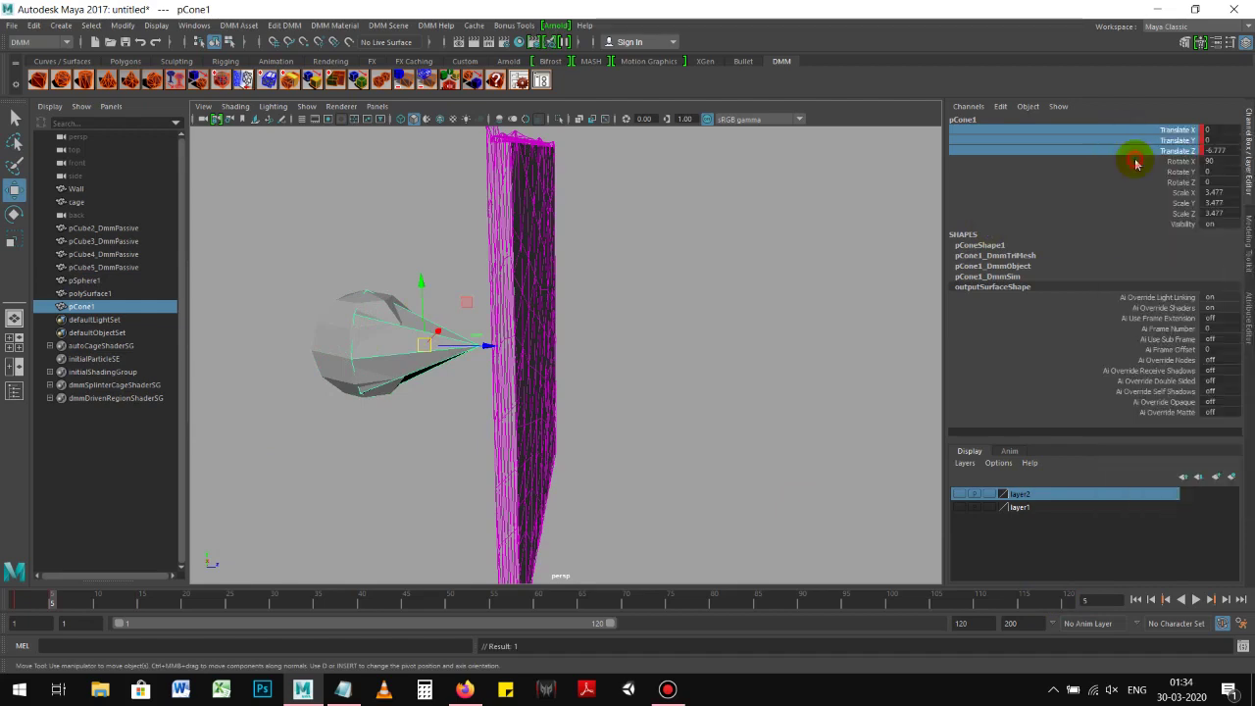
click(319, 347)
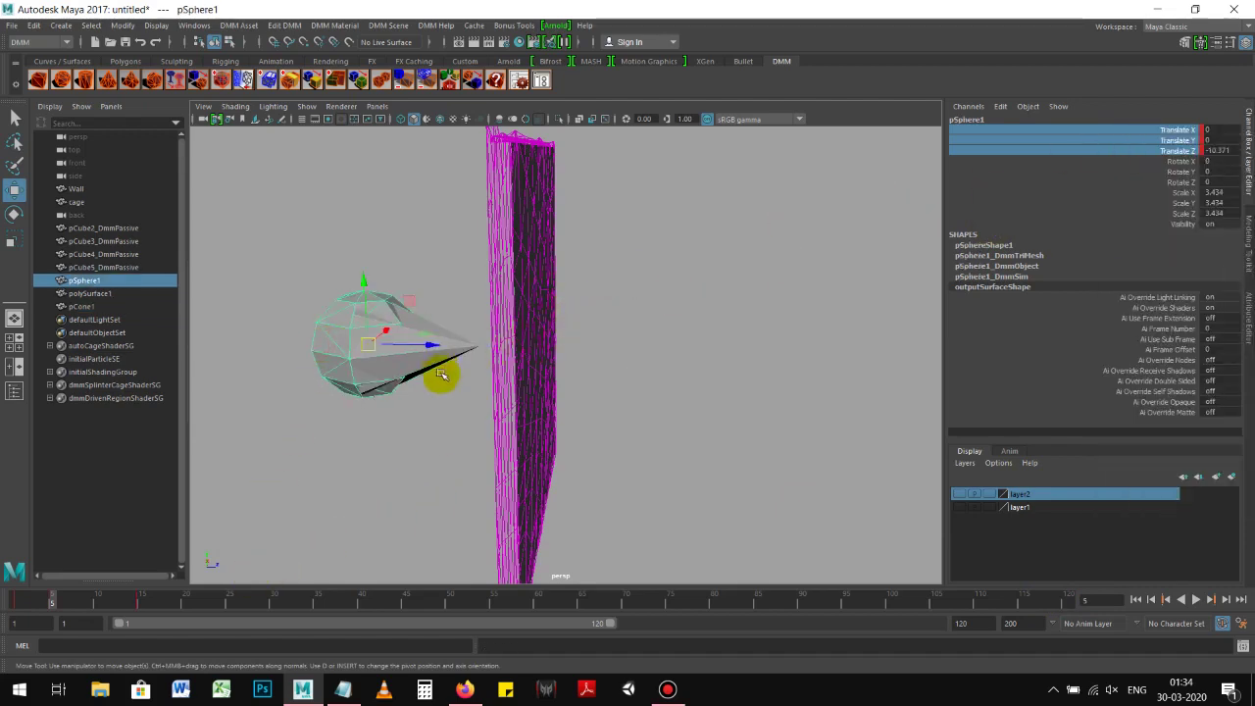
click(137, 606)
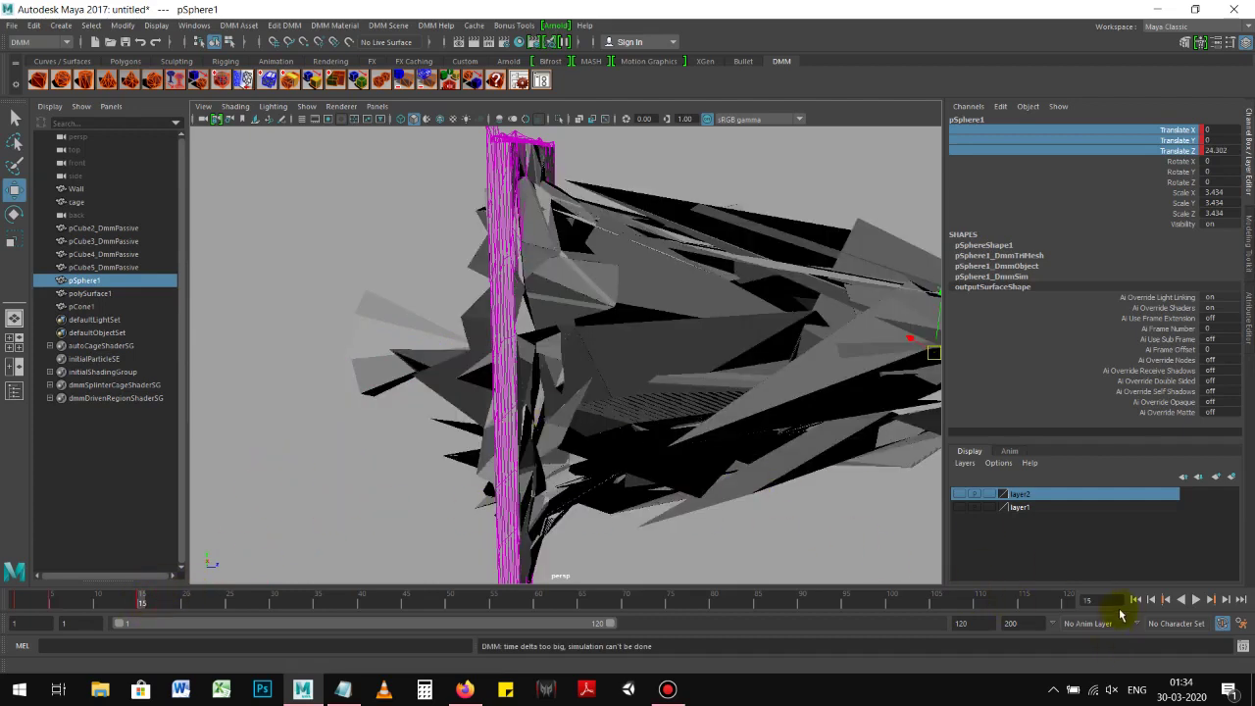
Move the cone through the wall in wireframe, key it at frame 15, and rewind
scroll(680, 449, down, 5)
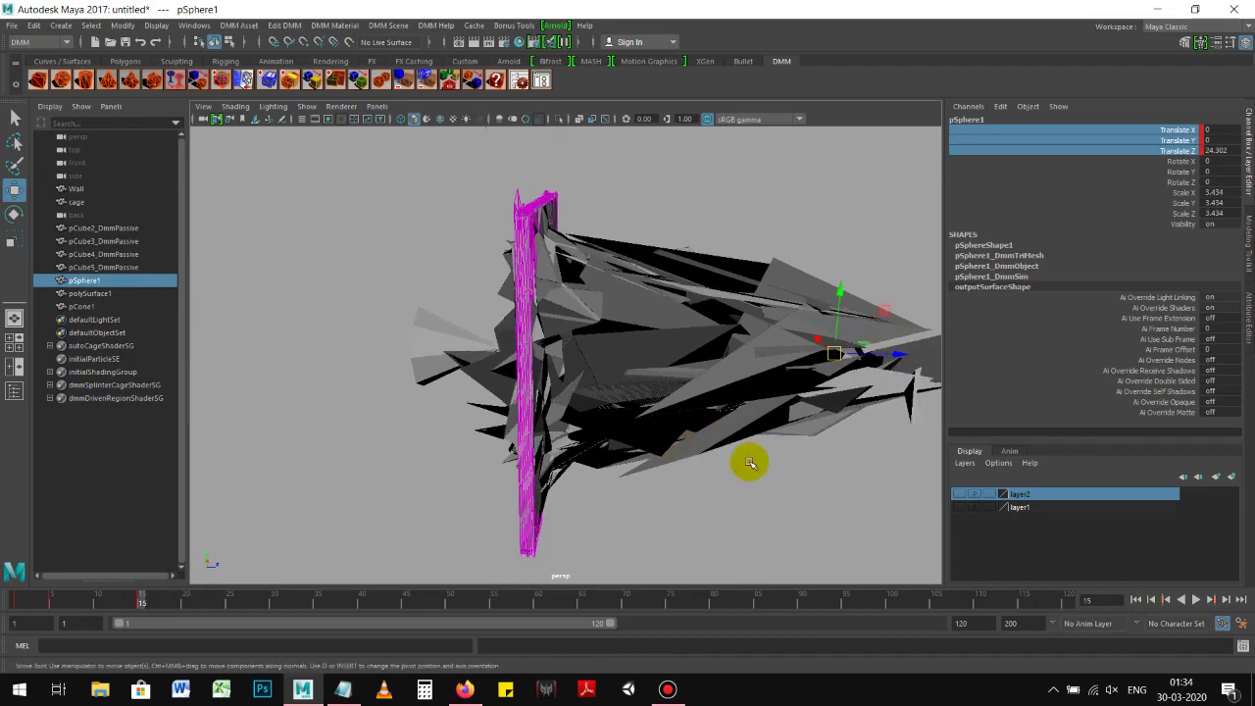
scroll(677, 500, up, 3)
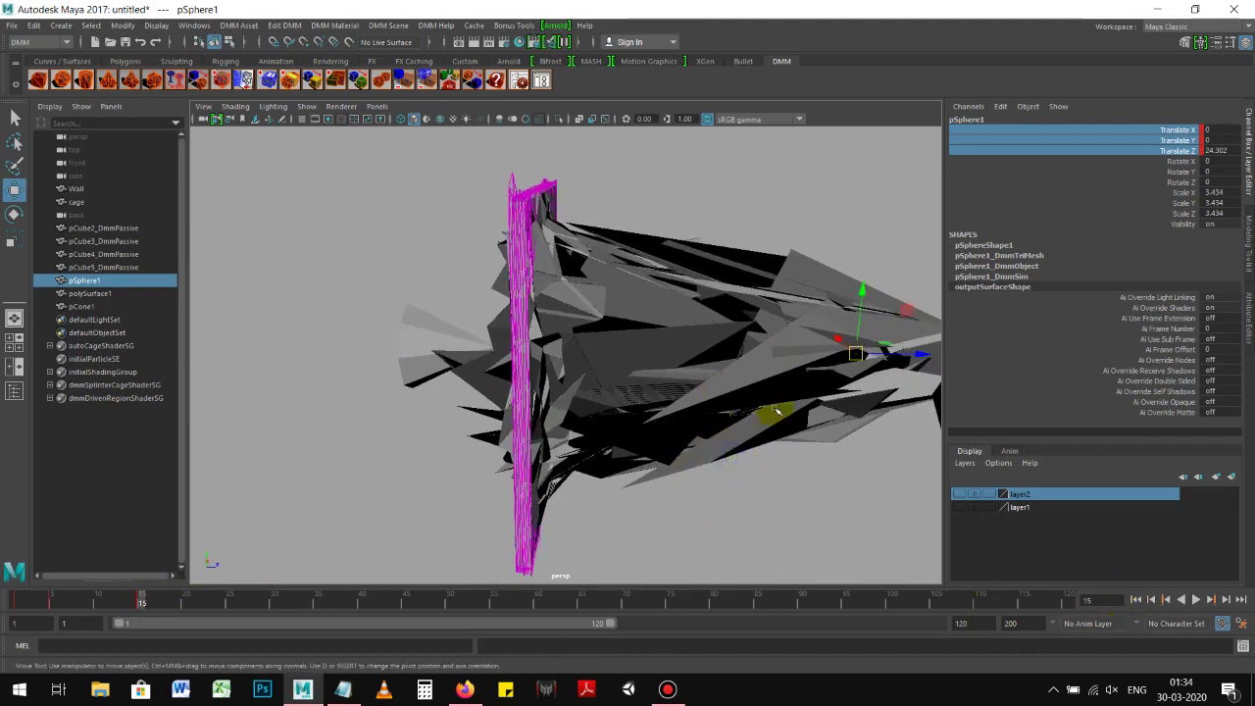
alt+drag(778, 412, 611, 369)
click(415, 342)
mouse_move(415, 342)
alt+mouse_down()
mouse_move(642, 359)
mouse_move(743, 384)
alt+mouse_up()
key(4)
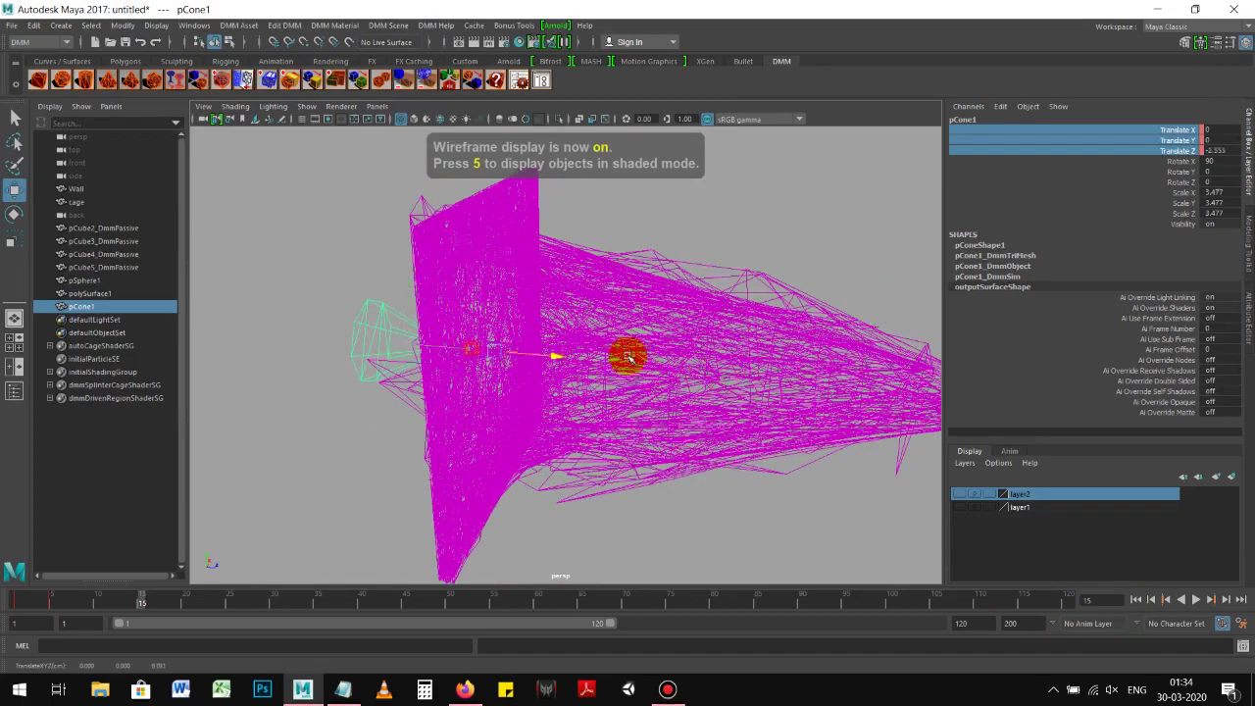
drag(500, 357, 774, 346)
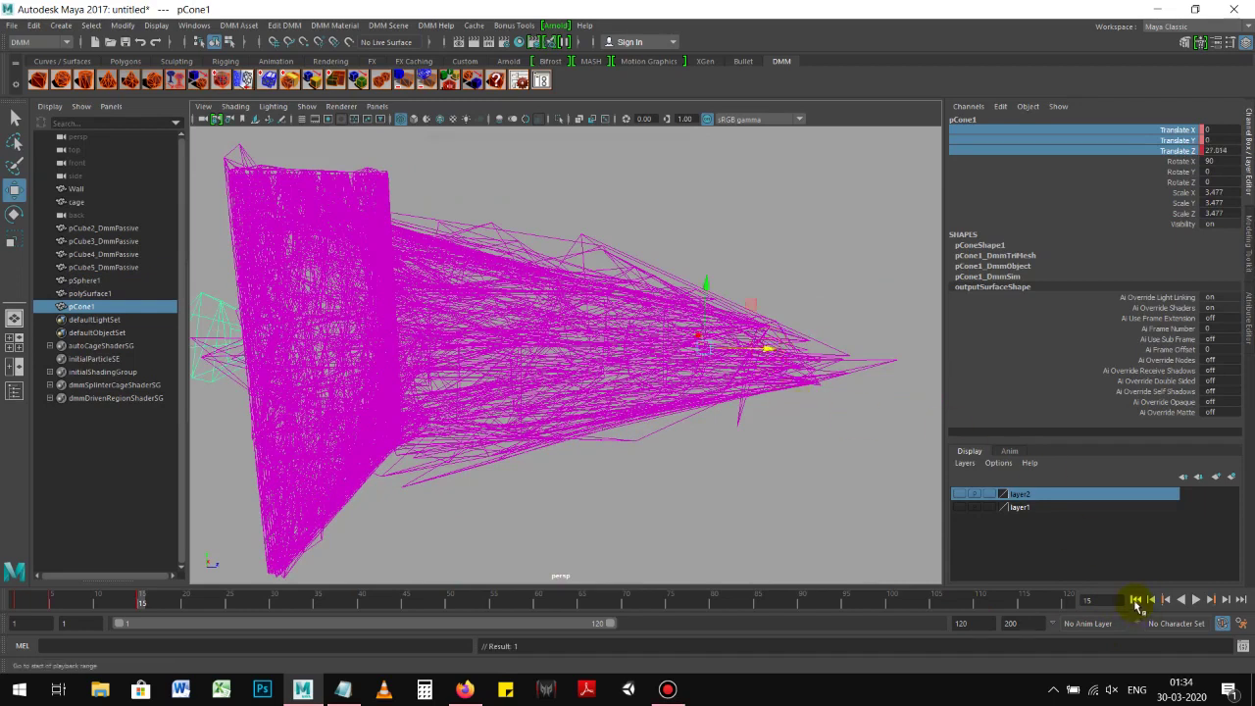
right_click(1121, 152)
click(1126, 175)
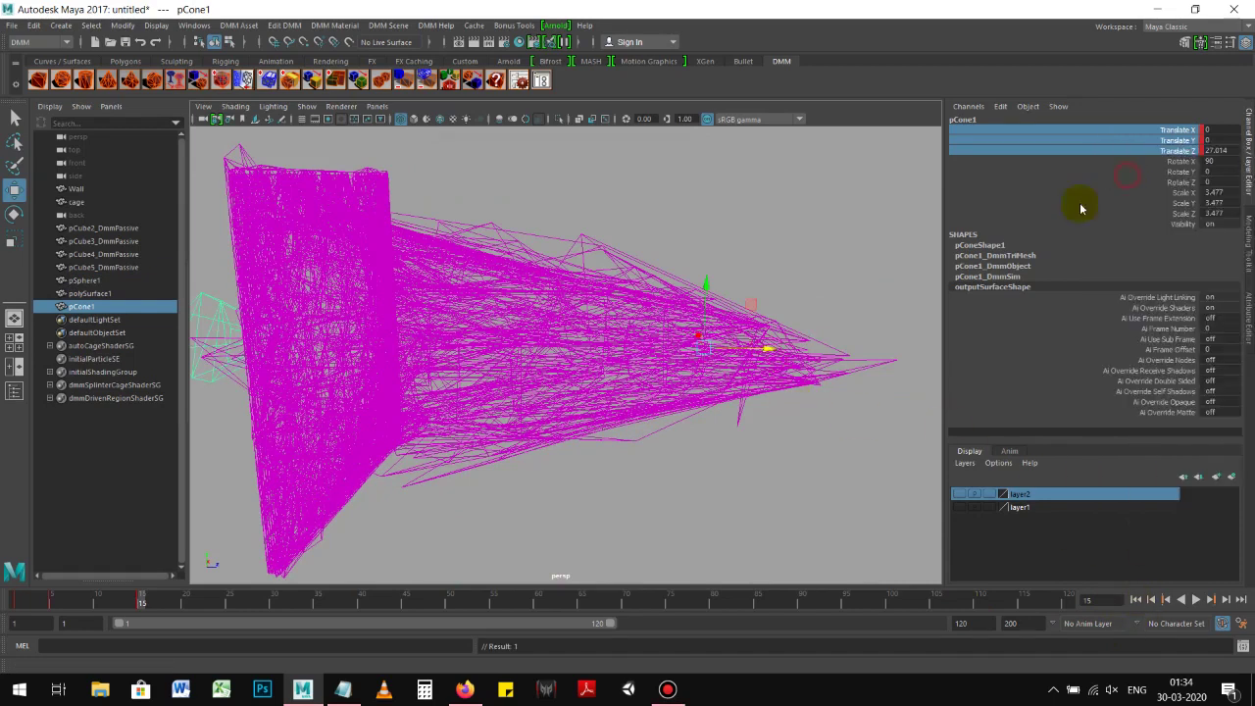
click(1138, 599)
click(726, 463)
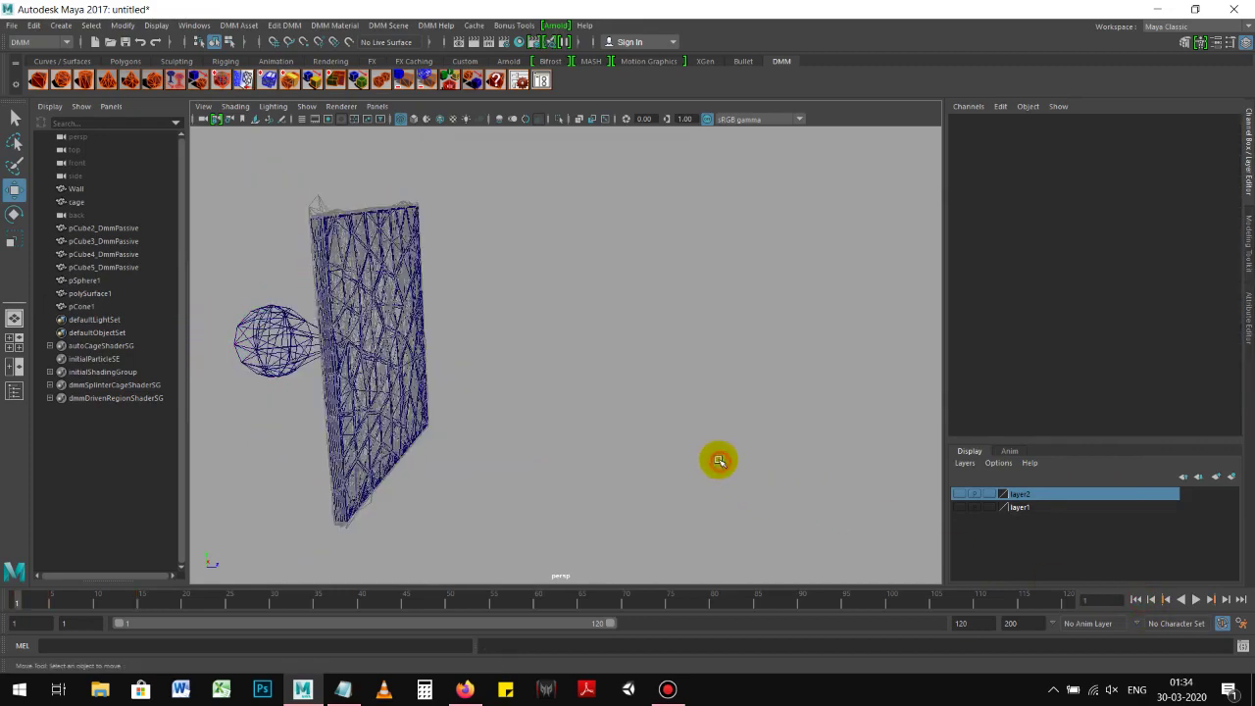
Replay the shatter in shaded mode, rewind to frame 1, and bring up Save Scene As
key(5)
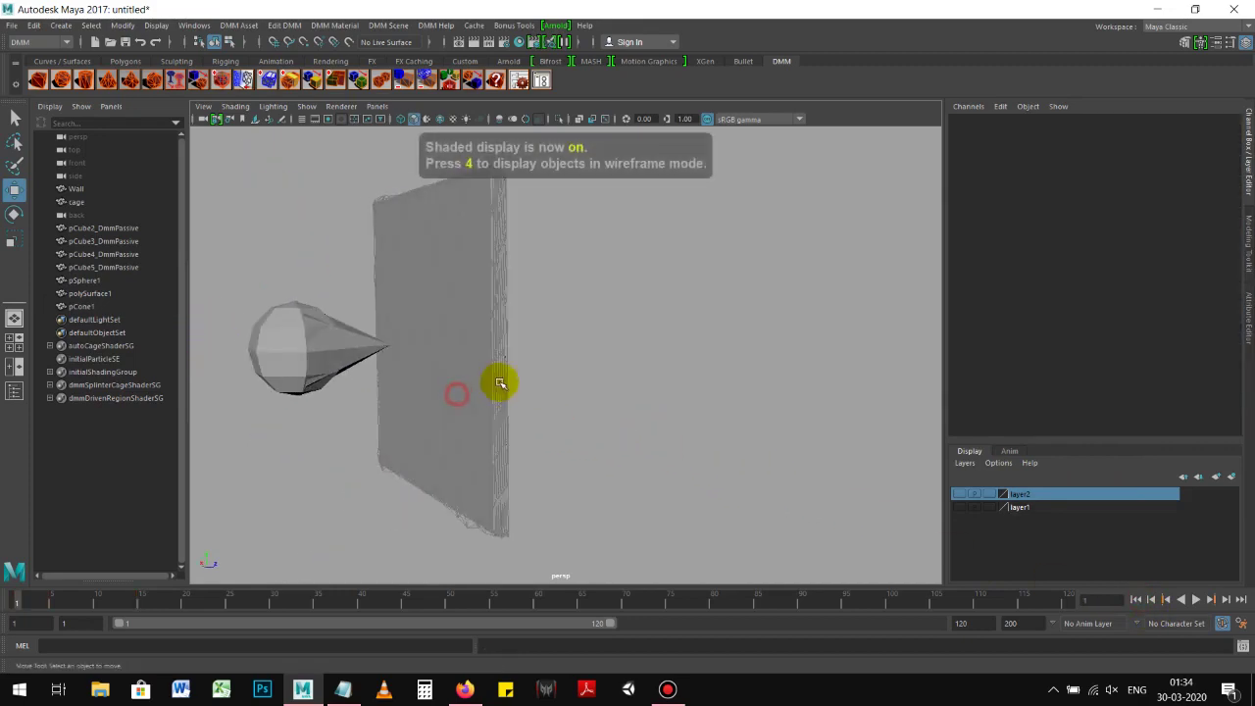
alt+drag(500, 383, 532, 406)
click(1196, 599)
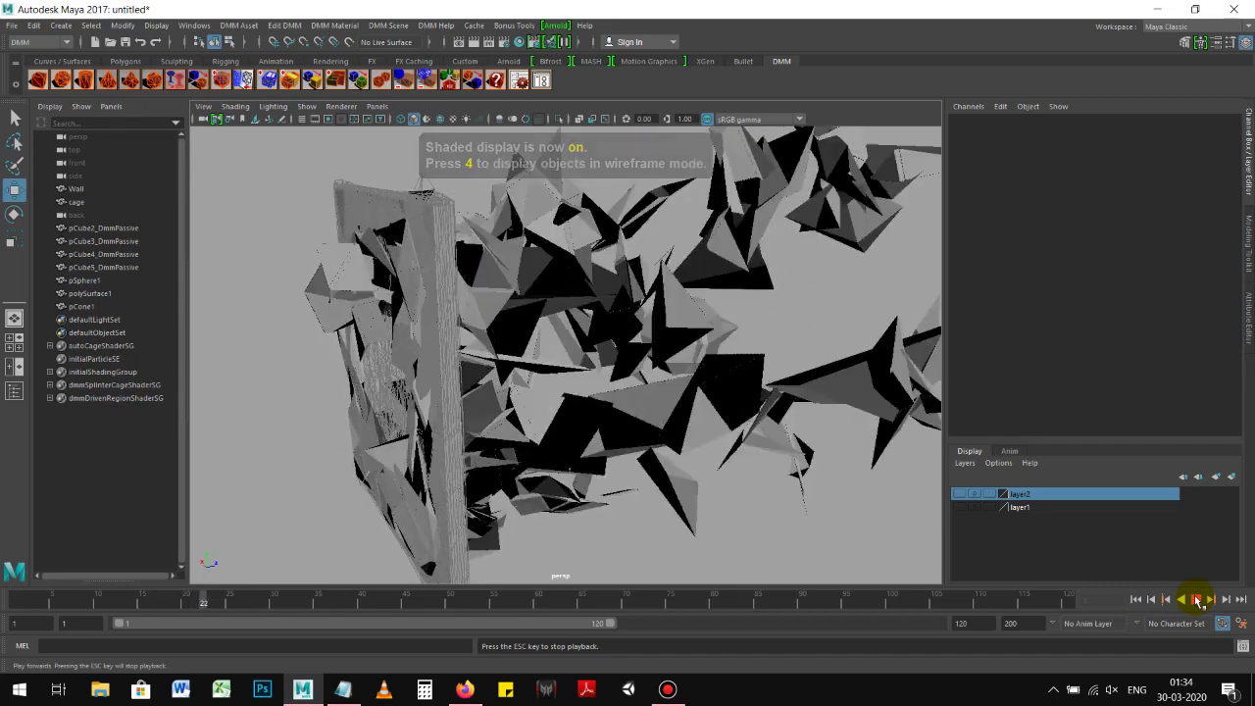
key(Escape)
mouse_move(838, 481)
alt+mouse_down()
mouse_move(637, 462)
mouse_move(729, 480)
mouse_move(657, 472)
mouse_move(673, 457)
mouse_move(954, 560)
alt+mouse_up()
alt+right_drag(651, 424, 1025, 559)
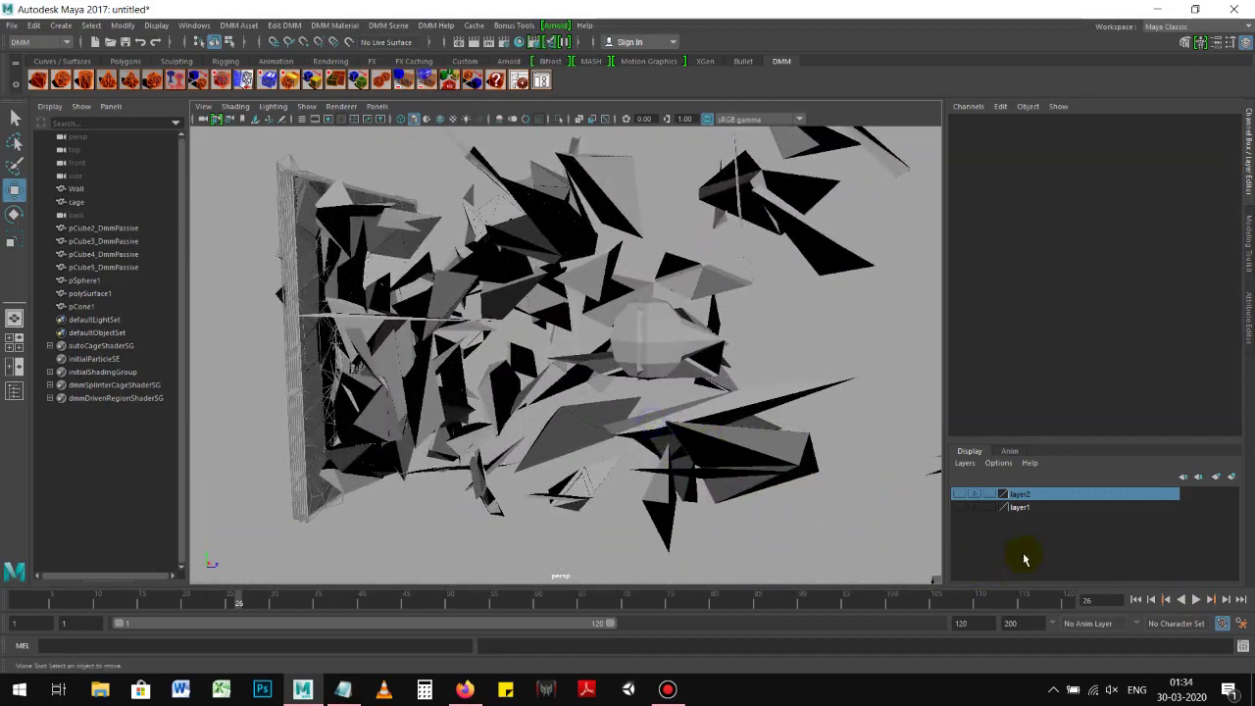
click(1138, 600)
alt+drag(650, 428, 594, 414)
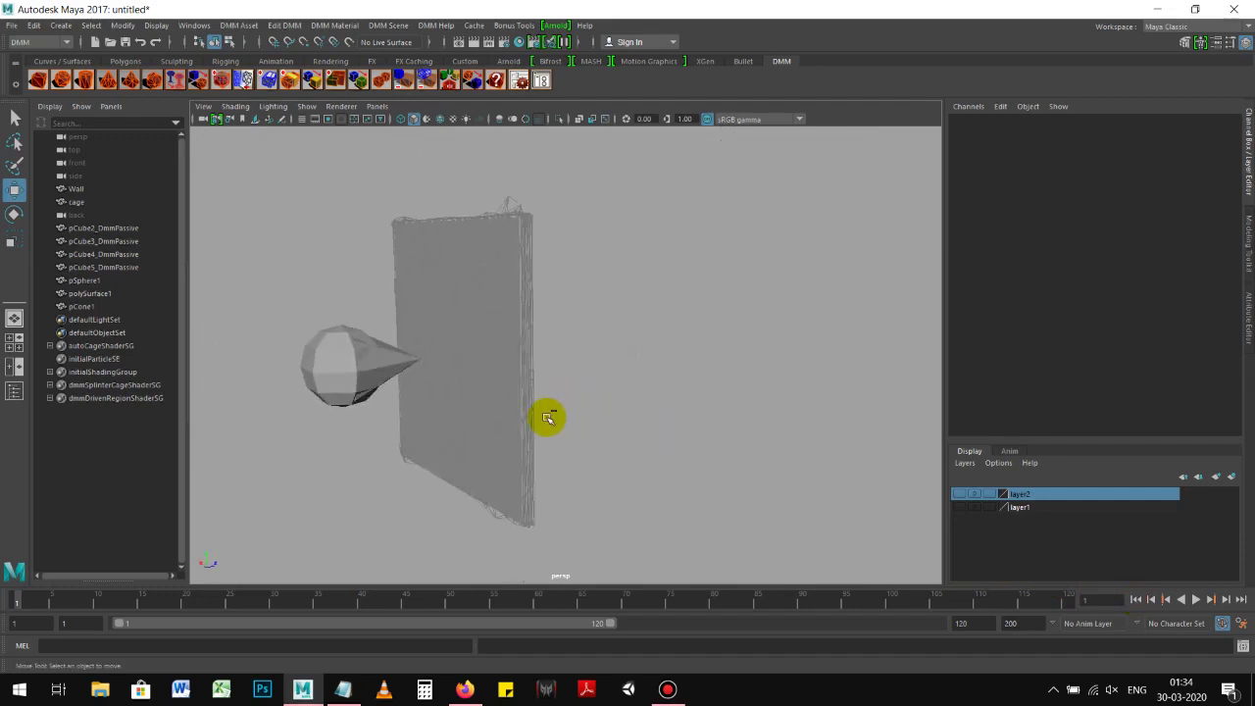
key(ctrl+shift+s)
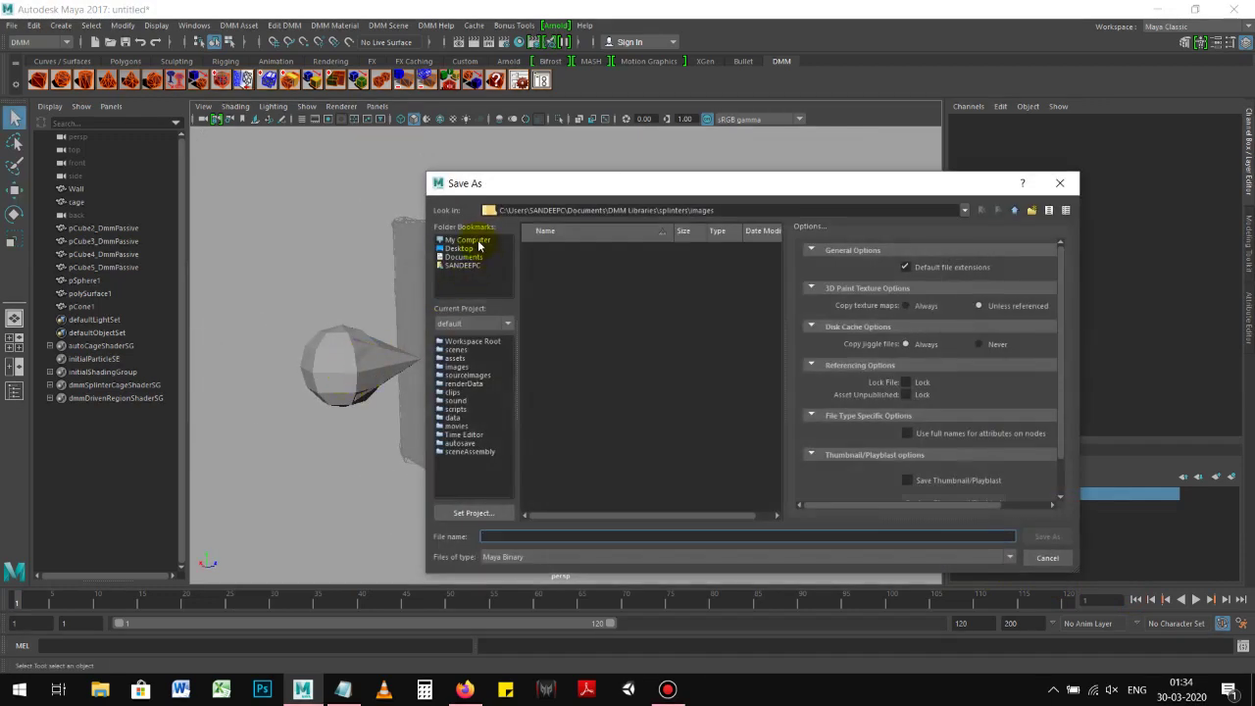
Save the scene to the Desktop as DMM Maya.mb
click(465, 249)
click(527, 535)
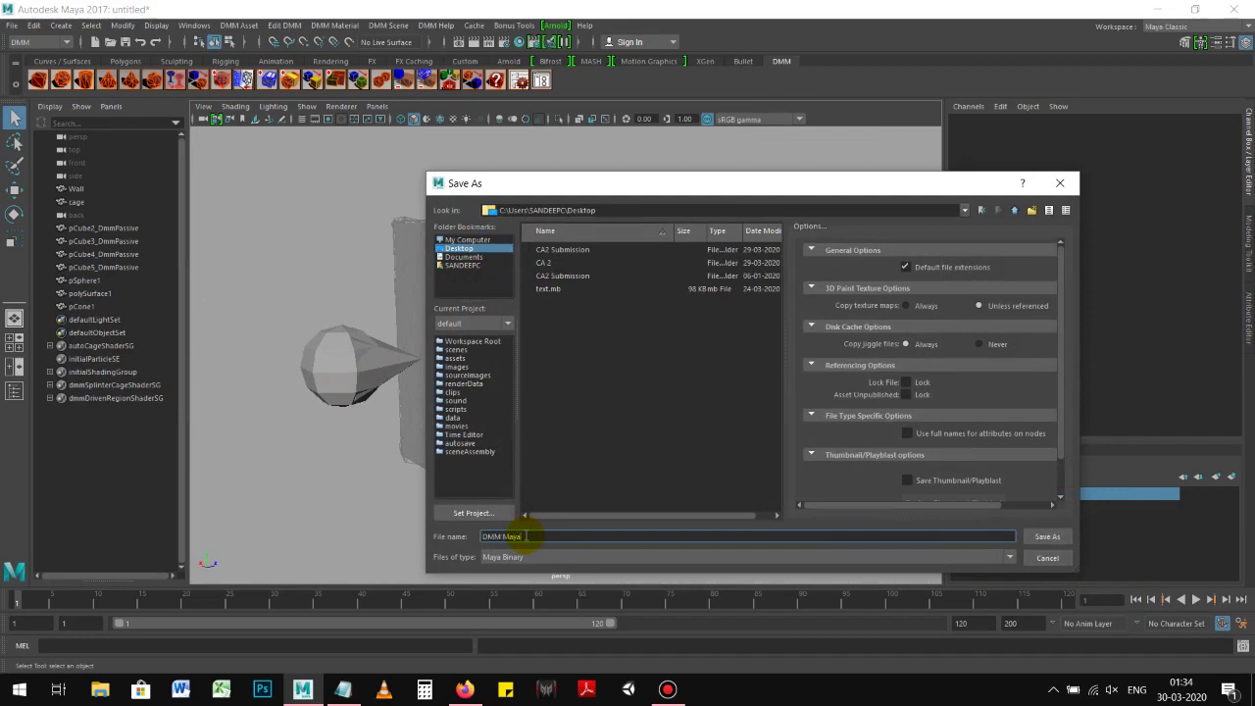
key(Return)
mouse_move(541, 379)
alt+mouse_down()
mouse_move(434, 393)
mouse_move(483, 364)
mouse_move(582, 350)
mouse_move(533, 386)
mouse_move(442, 183)
mouse_move(442, 193)
alt+mouse_up()
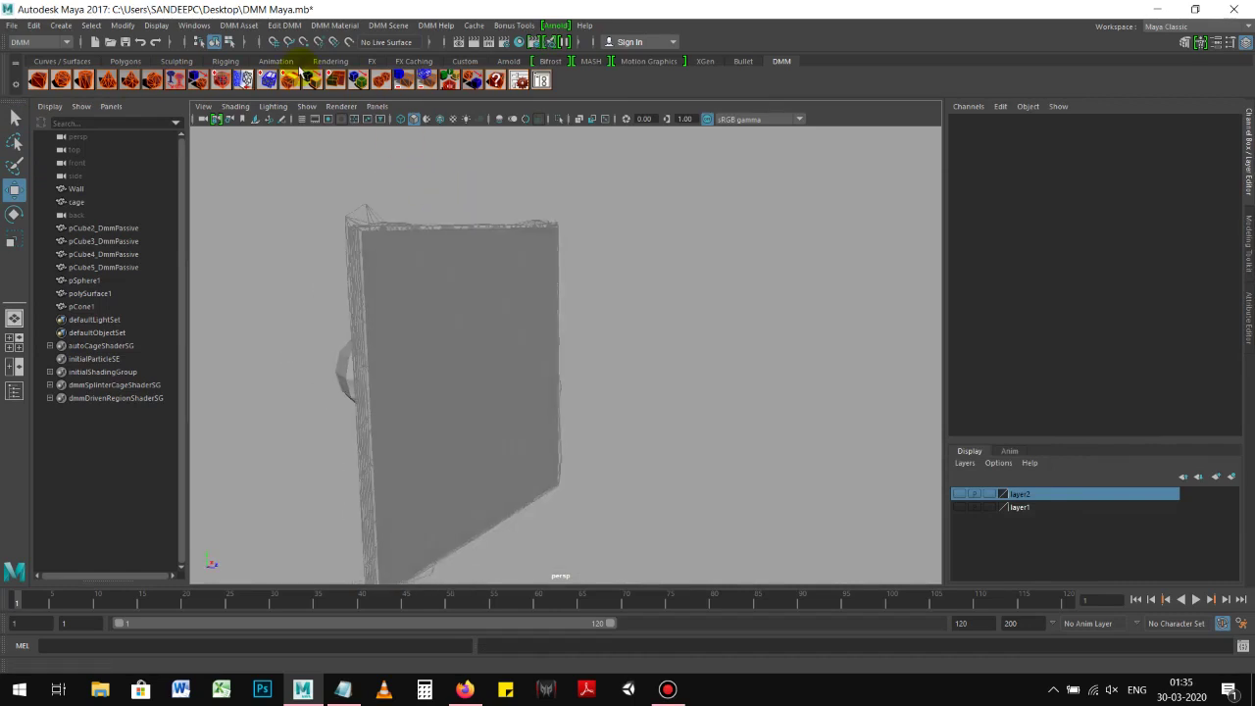
Orbit to face the wall head-on and set the render image size to 1000 x 1000
click(61, 25)
mouse_move(84, 110)
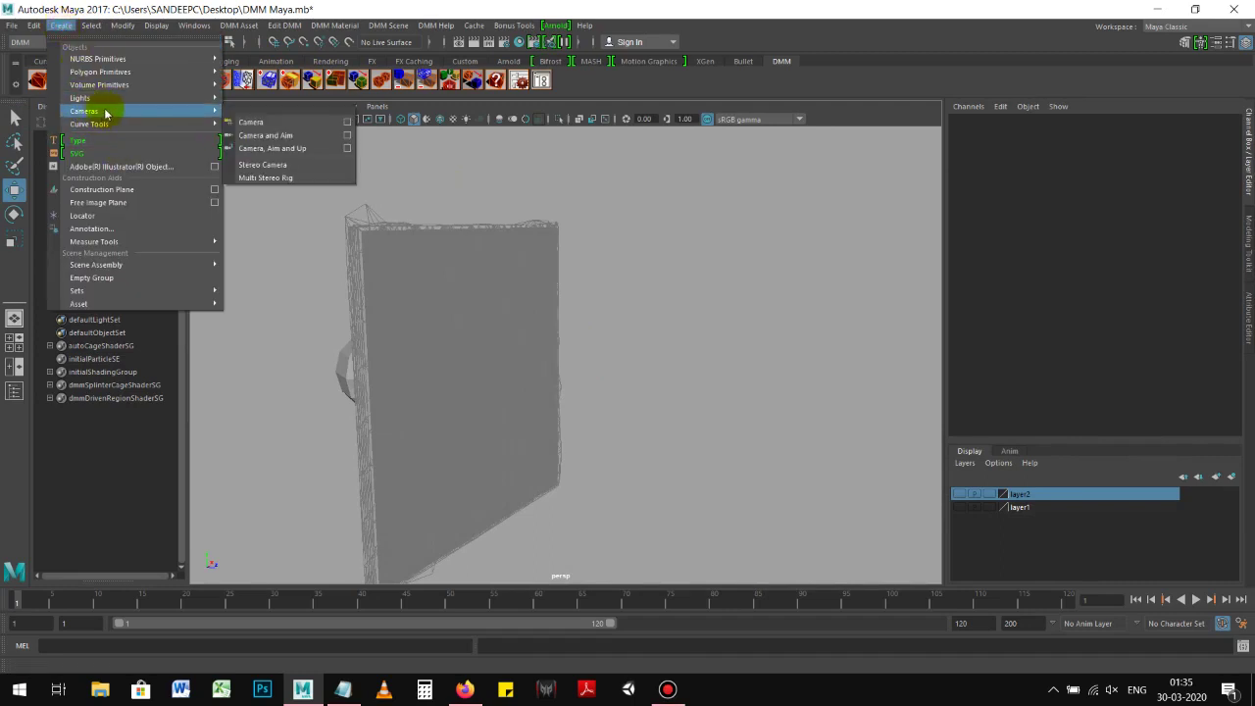
mouse_move(465, 174)
alt+mouse_down()
mouse_move(560, 252)
mouse_move(512, 239)
mouse_move(579, 273)
mouse_move(631, 226)
alt+mouse_up()
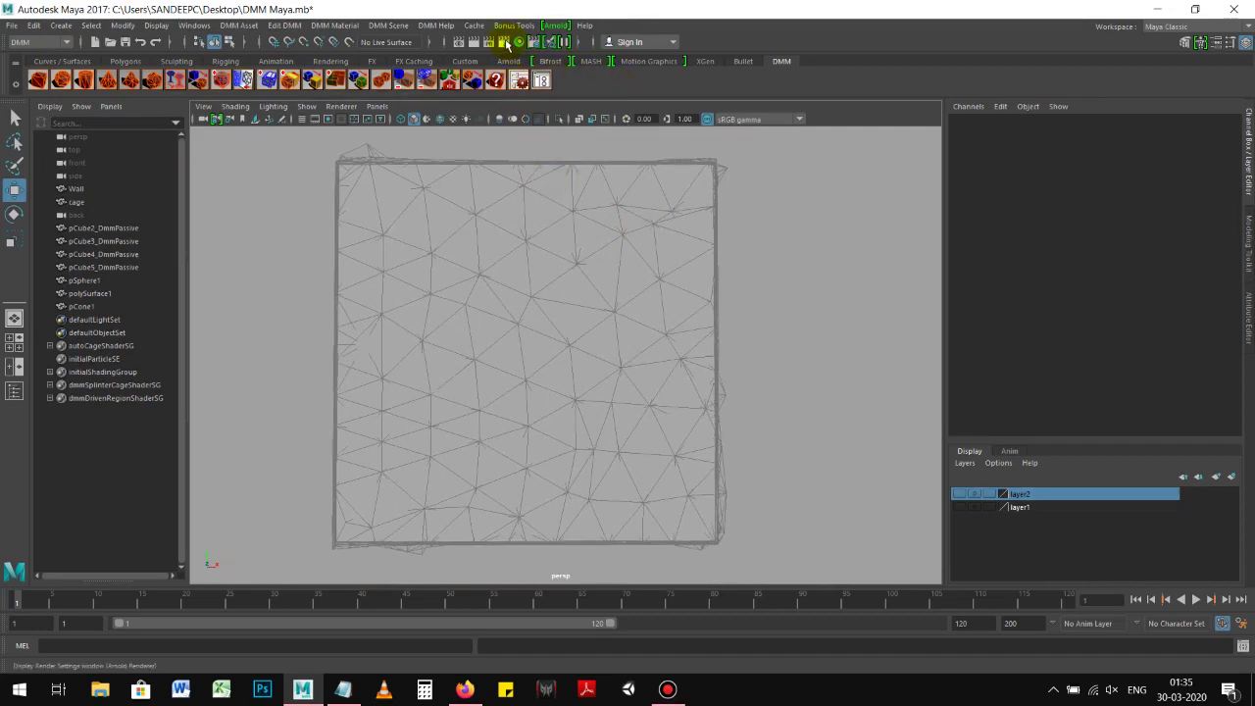
click(537, 82)
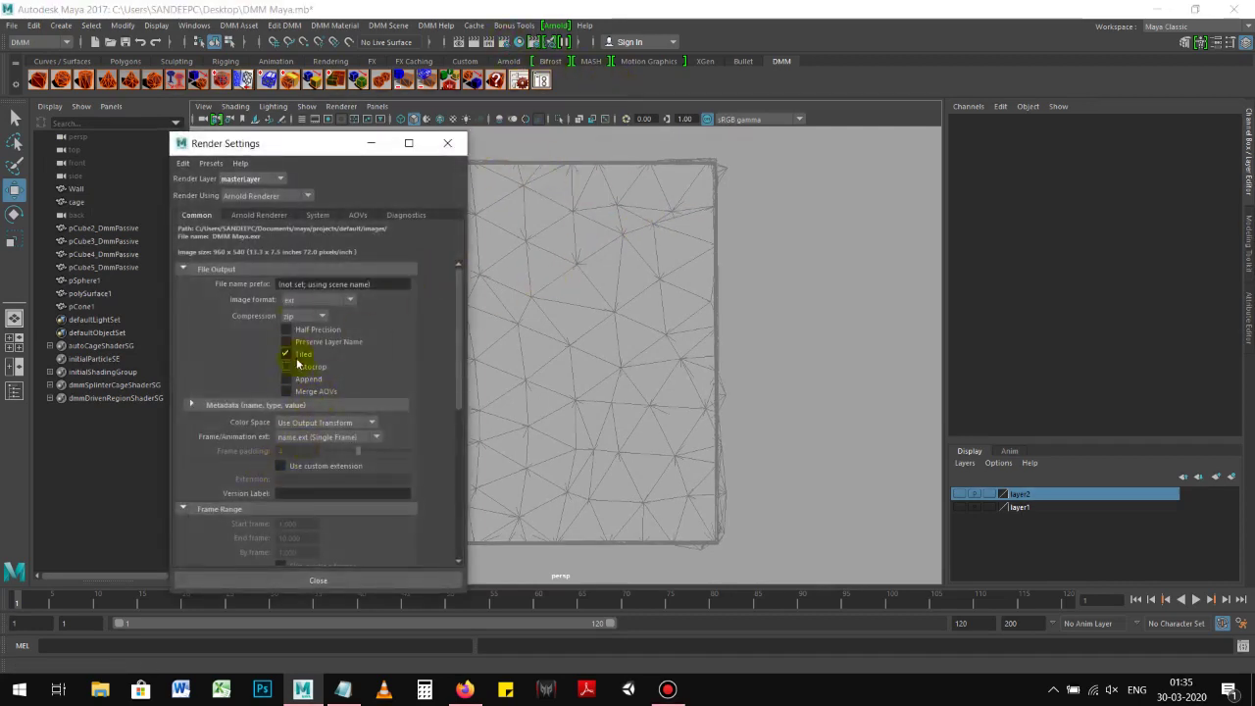
scroll(265, 412, down, 3)
scroll(258, 443, down, 1)
scroll(274, 468, down, 2)
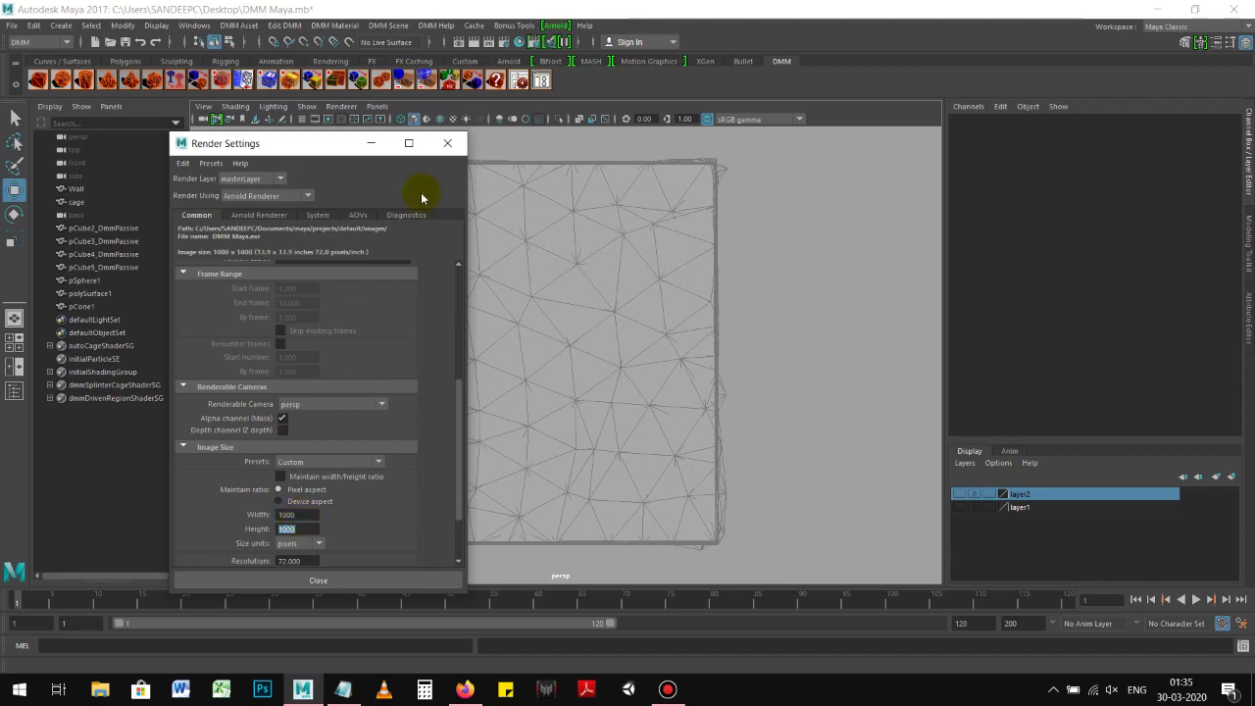
Close Render Settings, clear the selection, and turn on the resolution gate
click(450, 146)
click(440, 224)
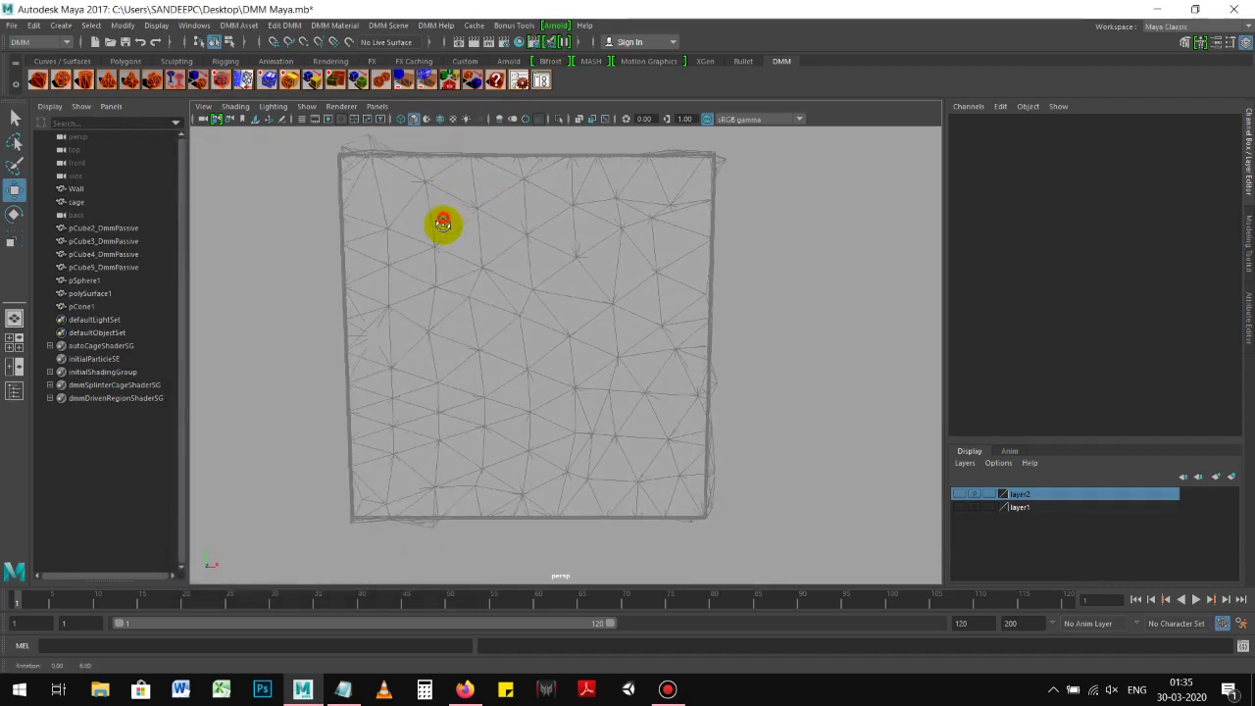
click(328, 122)
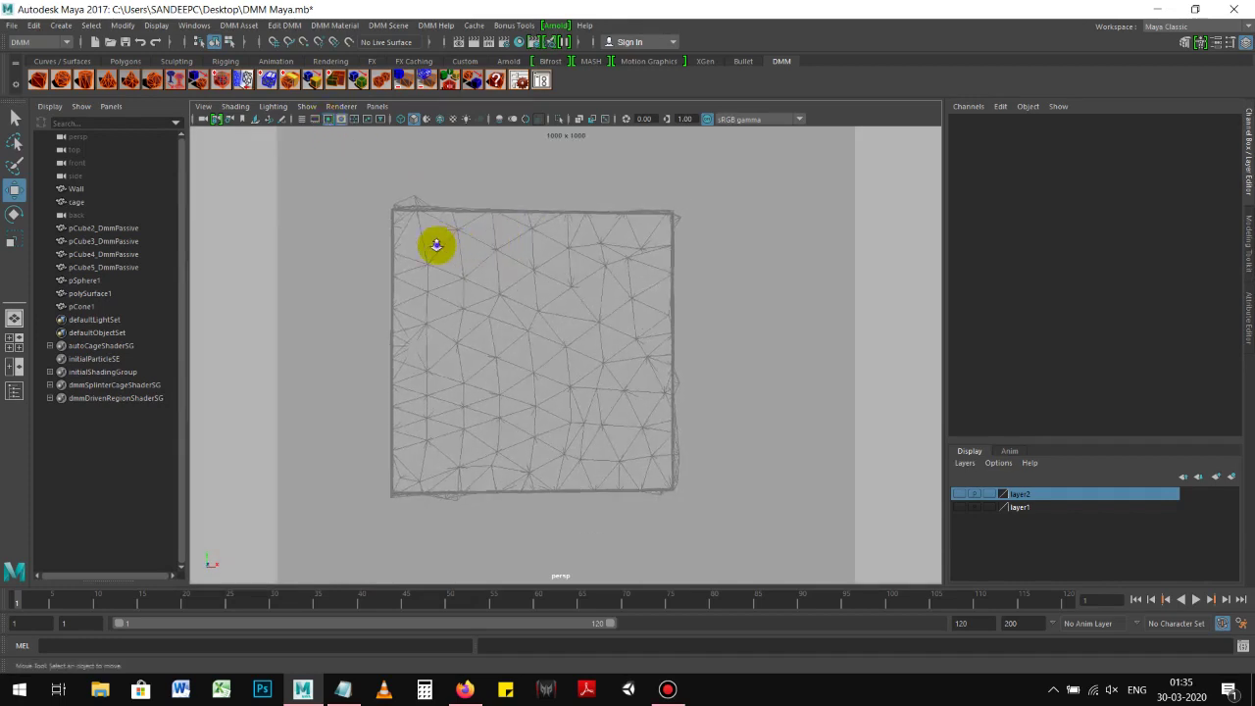
Try the resolution gate and gate mask toggles, then dolly closer to the wall
scroll(535, 270, up, 2)
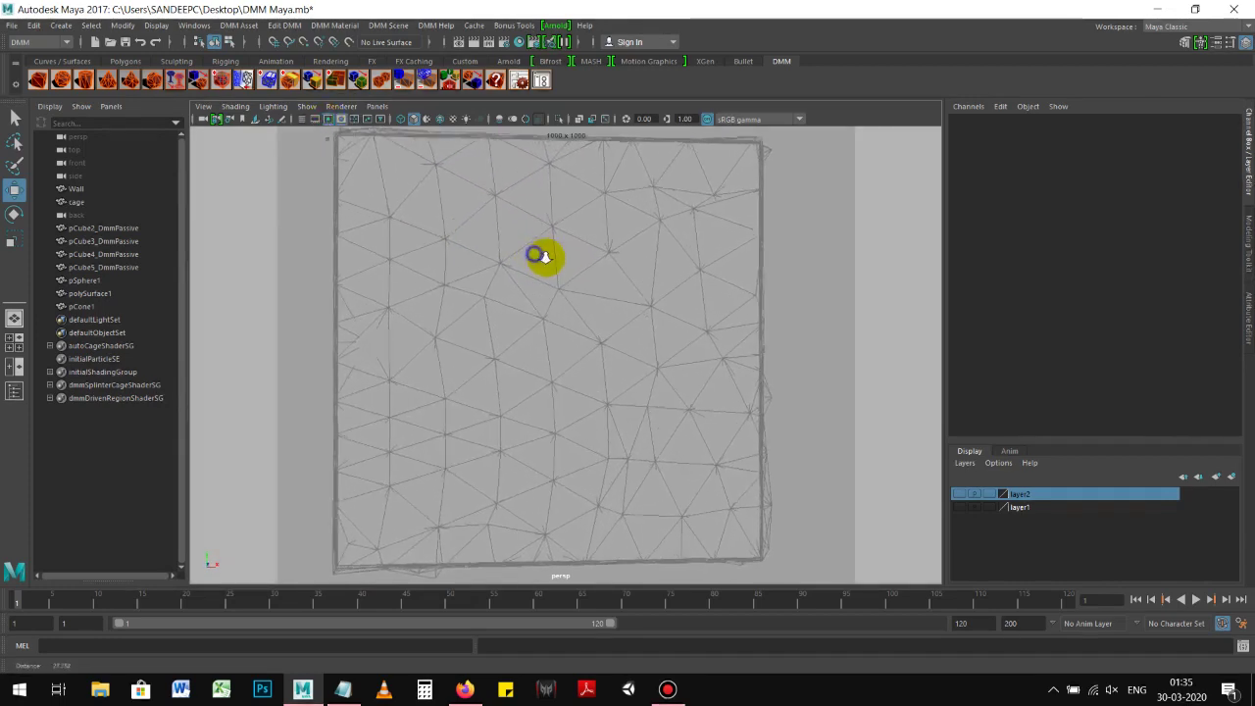
scroll(540, 258, up, 3)
scroll(585, 268, up, 2)
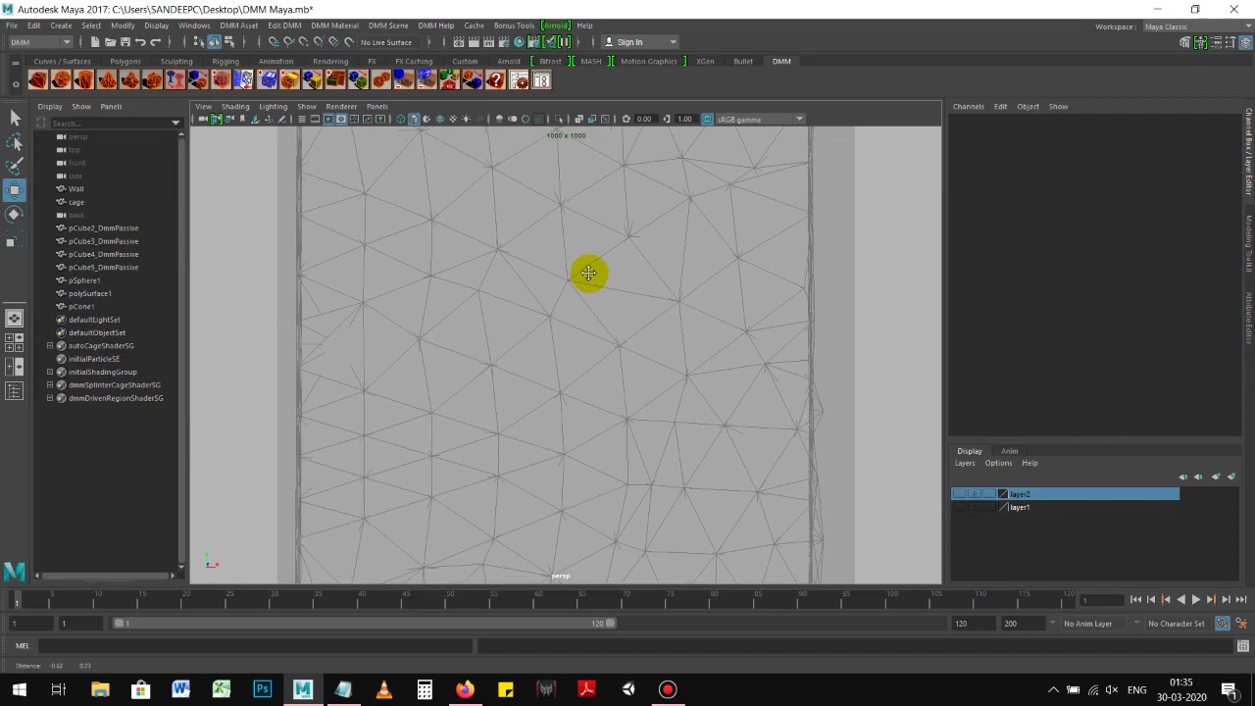
click(330, 120)
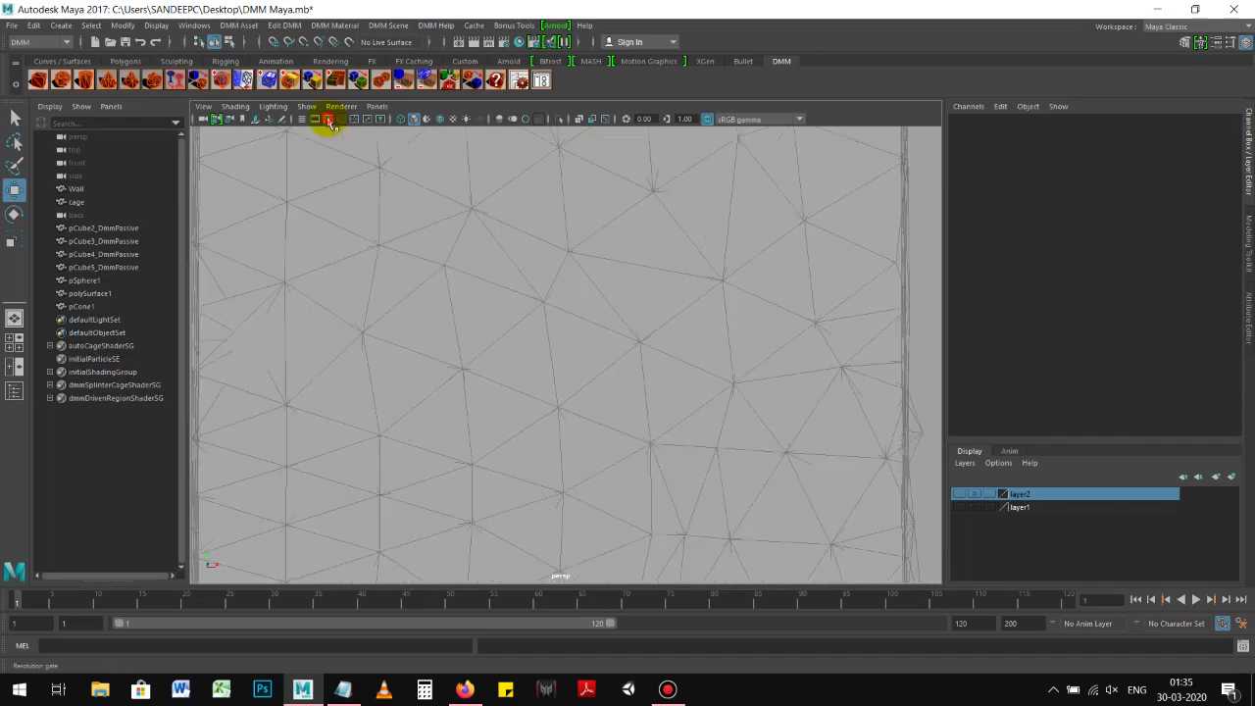
click(334, 121)
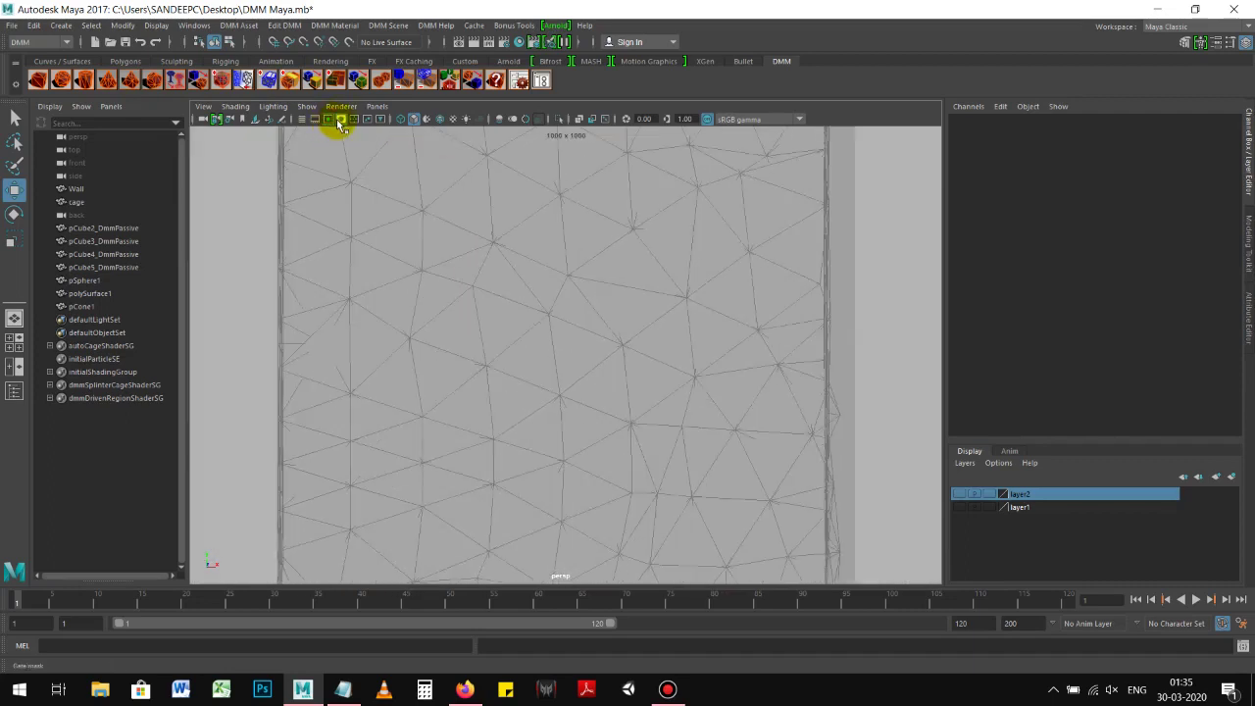
click(342, 120)
click(344, 122)
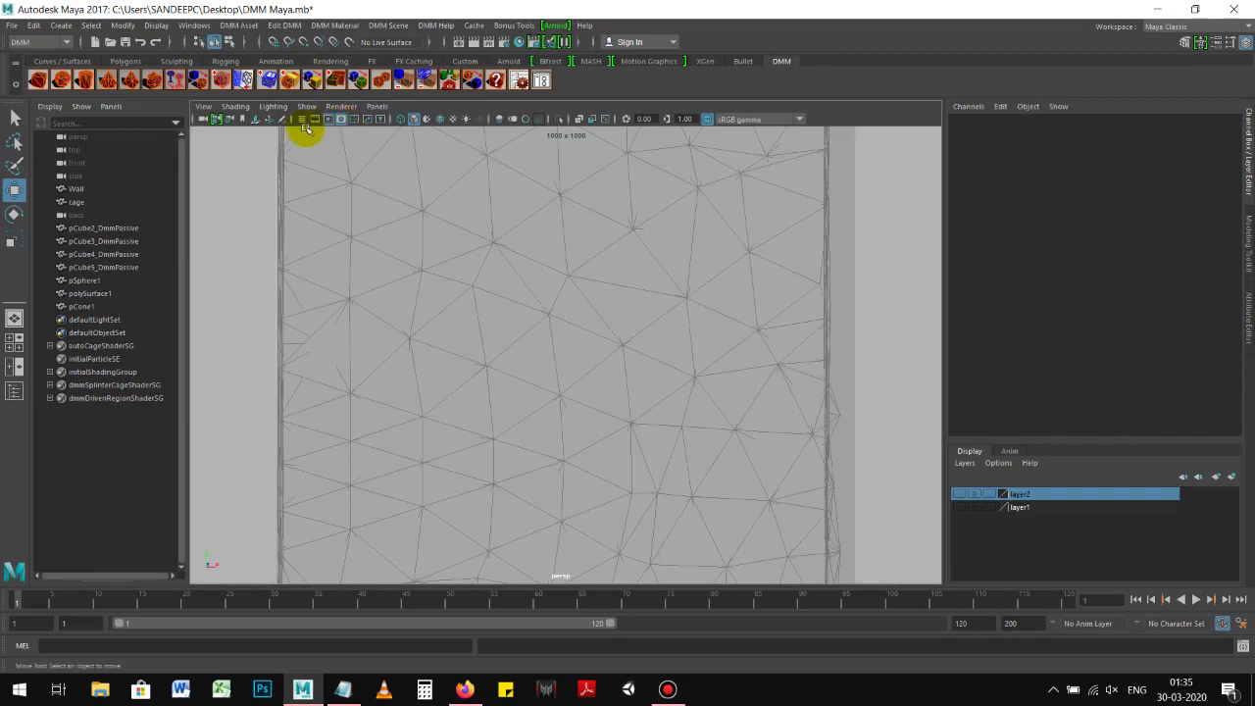
click(330, 122)
click(330, 122)
alt+right_drag(516, 226, 550, 240)
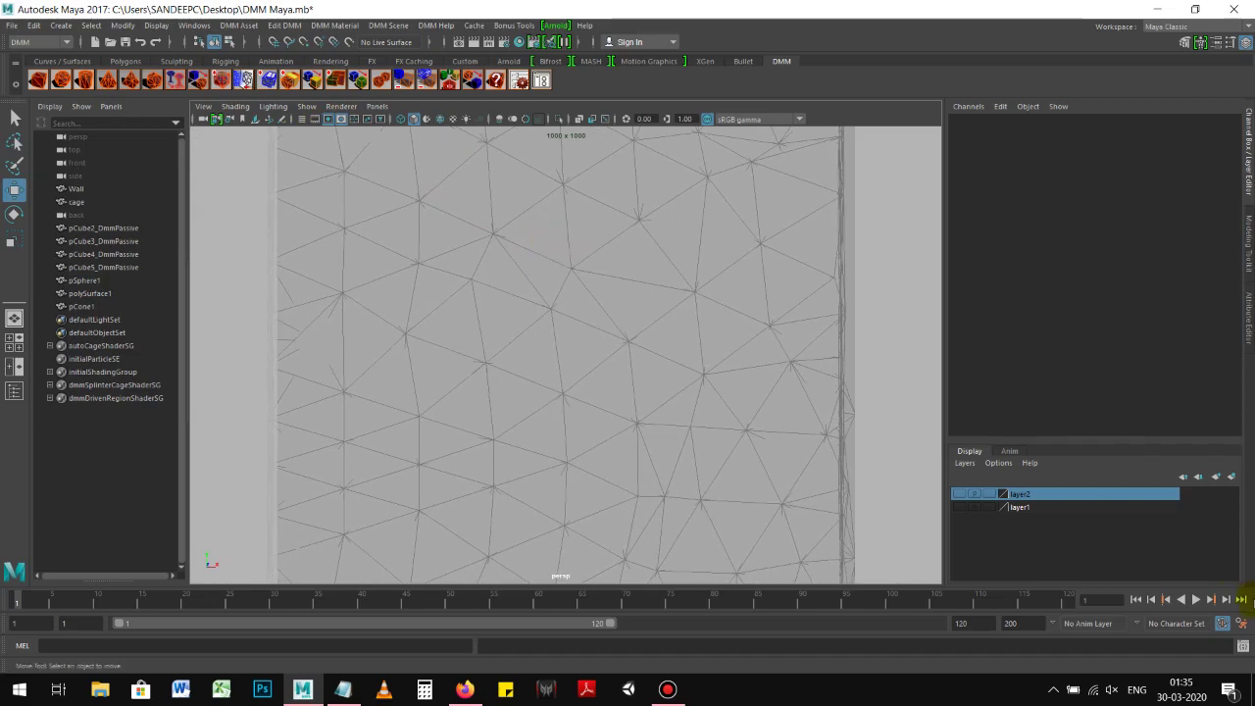
Play the shatter simulation and stop at frame 18
click(1188, 599)
click(1196, 599)
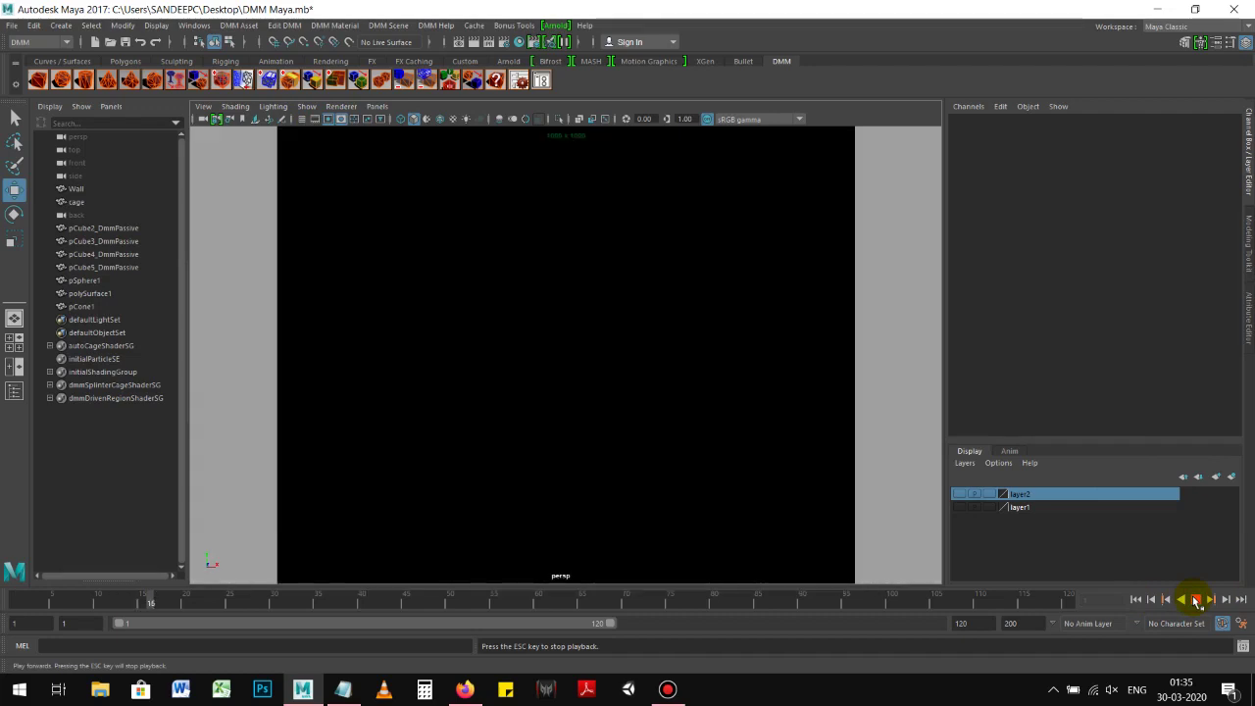
click(1197, 599)
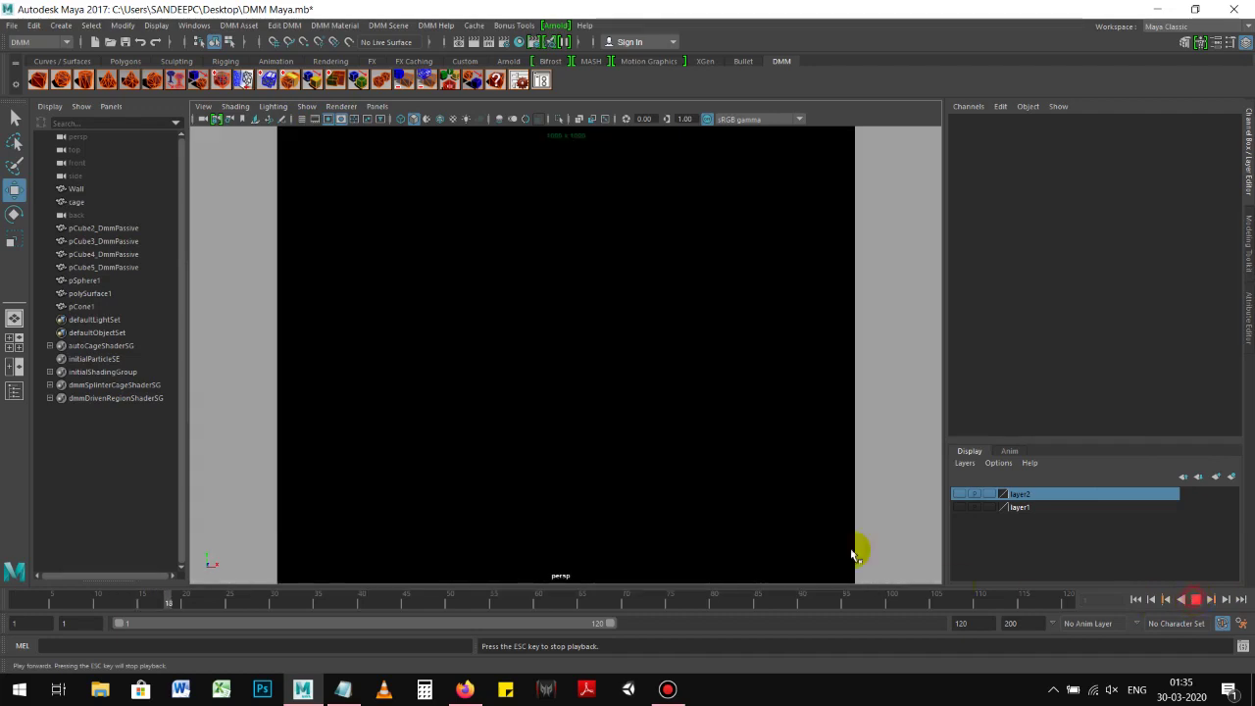
Reframe on the sphere and replay the shatter from frame 1
mouse_move(757, 427)
alt+right_down()
mouse_move(412, 400)
mouse_move(571, 452)
alt+right_up()
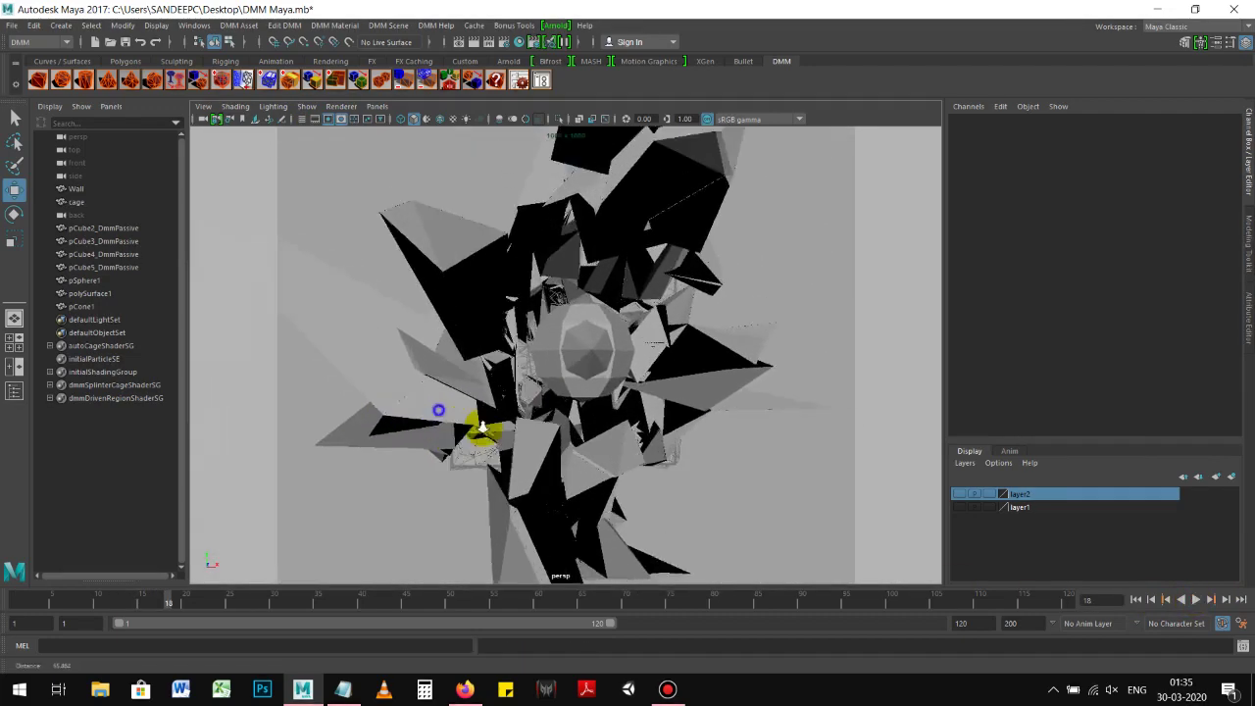
scroll(571, 452, up, 1)
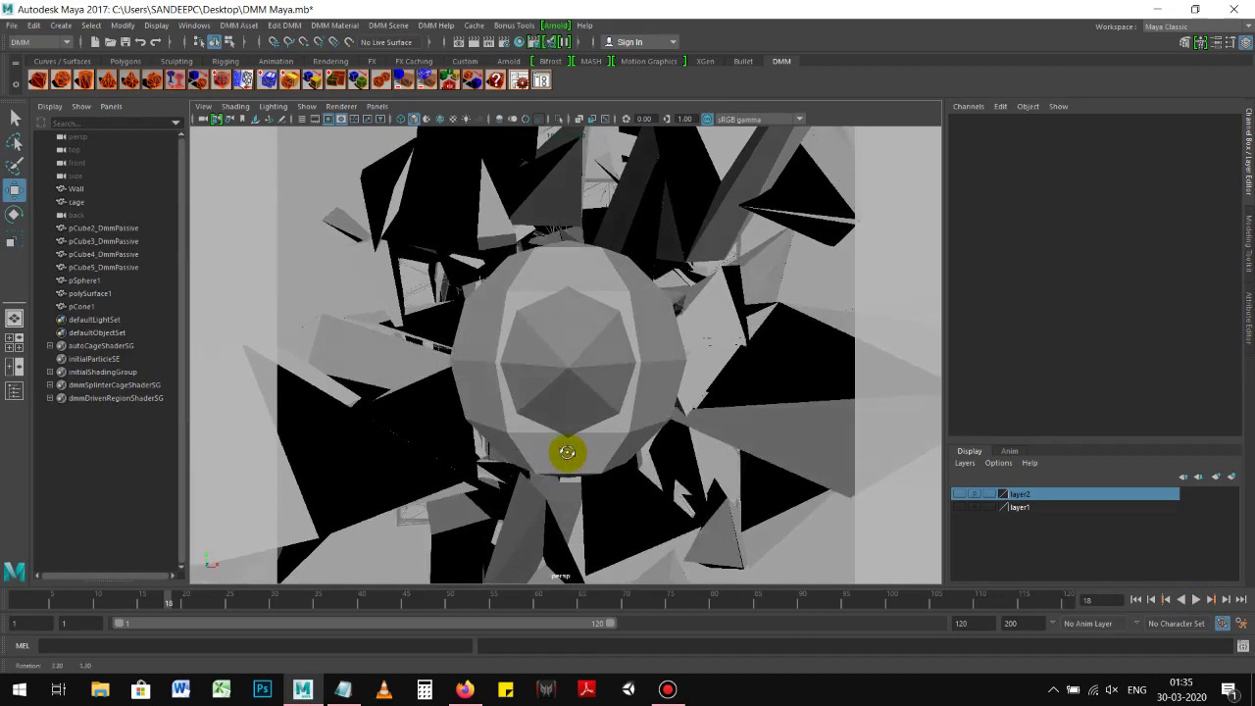
scroll(565, 451, up, 1)
scroll(576, 452, up, 1)
scroll(579, 453, up, 1)
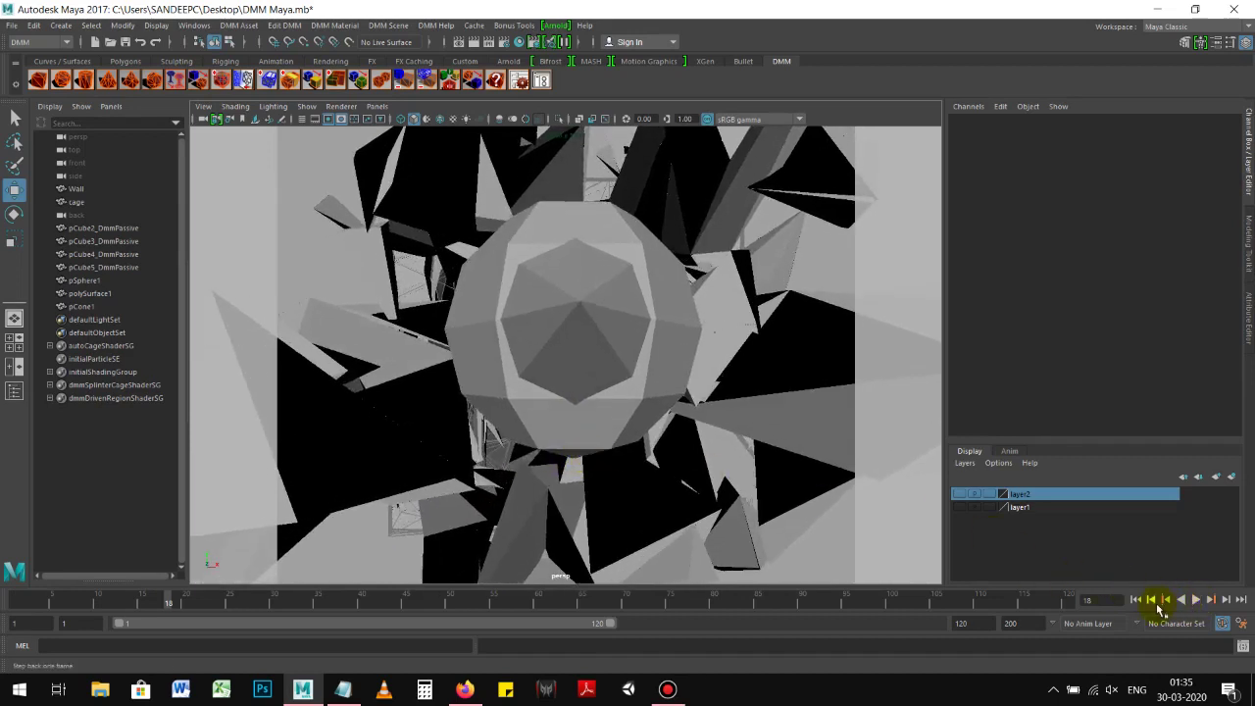
click(1137, 599)
click(1197, 599)
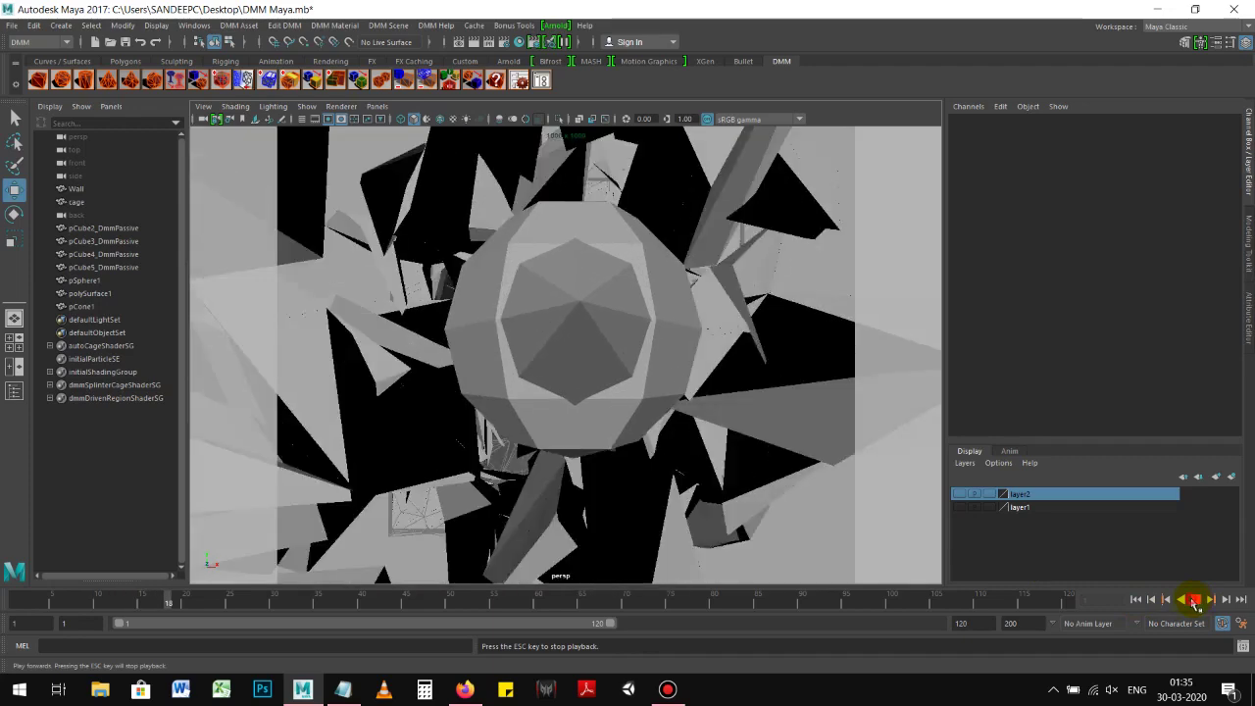
key(Escape)
Select the sphere at frame 15 and push it forward along Z
click(595, 333)
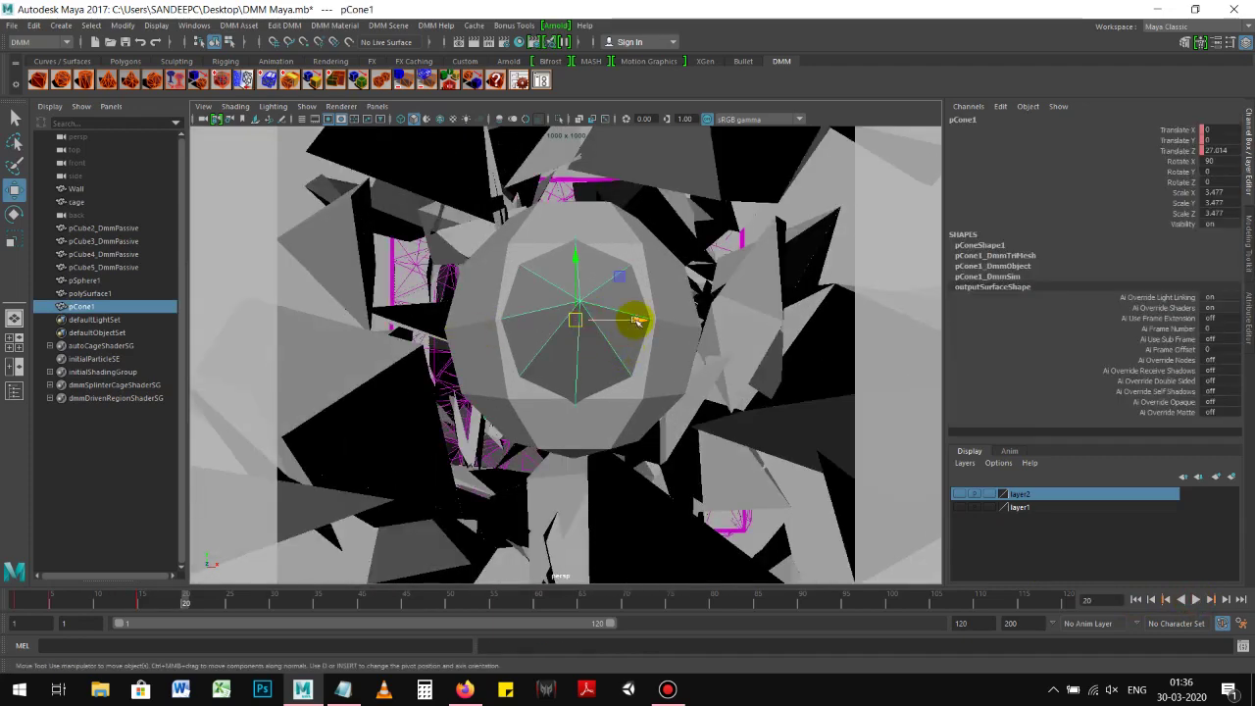
shift+click(496, 286)
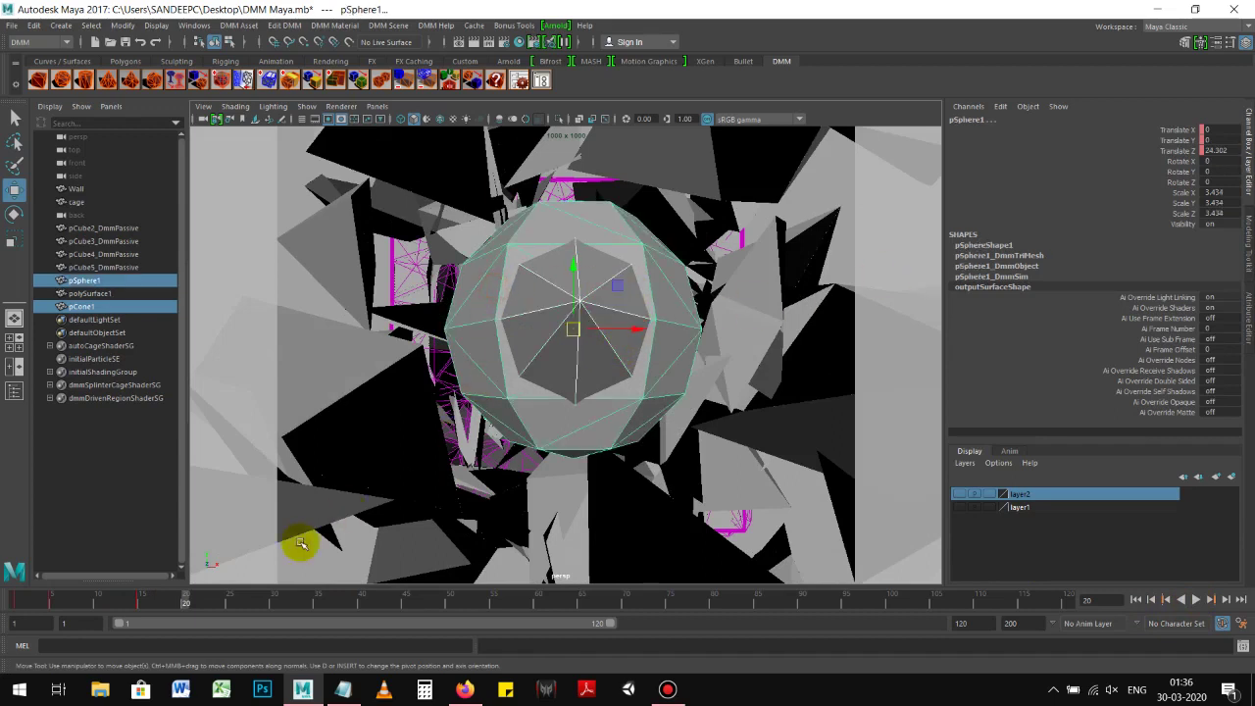
click(138, 603)
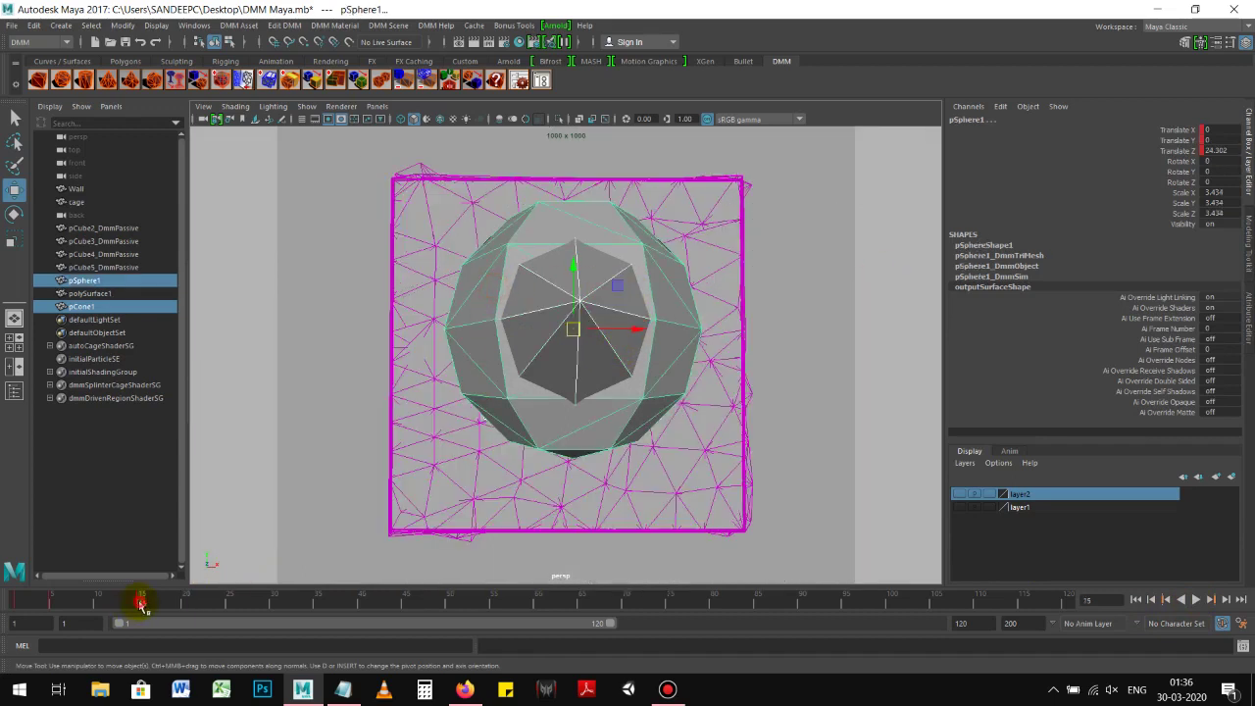
click(1177, 151)
mouse_move(734, 284)
middle_down()
mouse_move(1087, 255)
mouse_move(832, 365)
mouse_move(1026, 8)
mouse_move(693, 323)
mouse_move(745, 67)
mouse_move(709, 336)
mouse_move(703, 68)
mouse_move(653, 98)
mouse_move(624, 412)
mouse_move(627, 41)
middle_up()
middle_drag(704, 337, 671, 352)
Set the sphere's Translate Z to 50 and keyframe it
double_click(1224, 149)
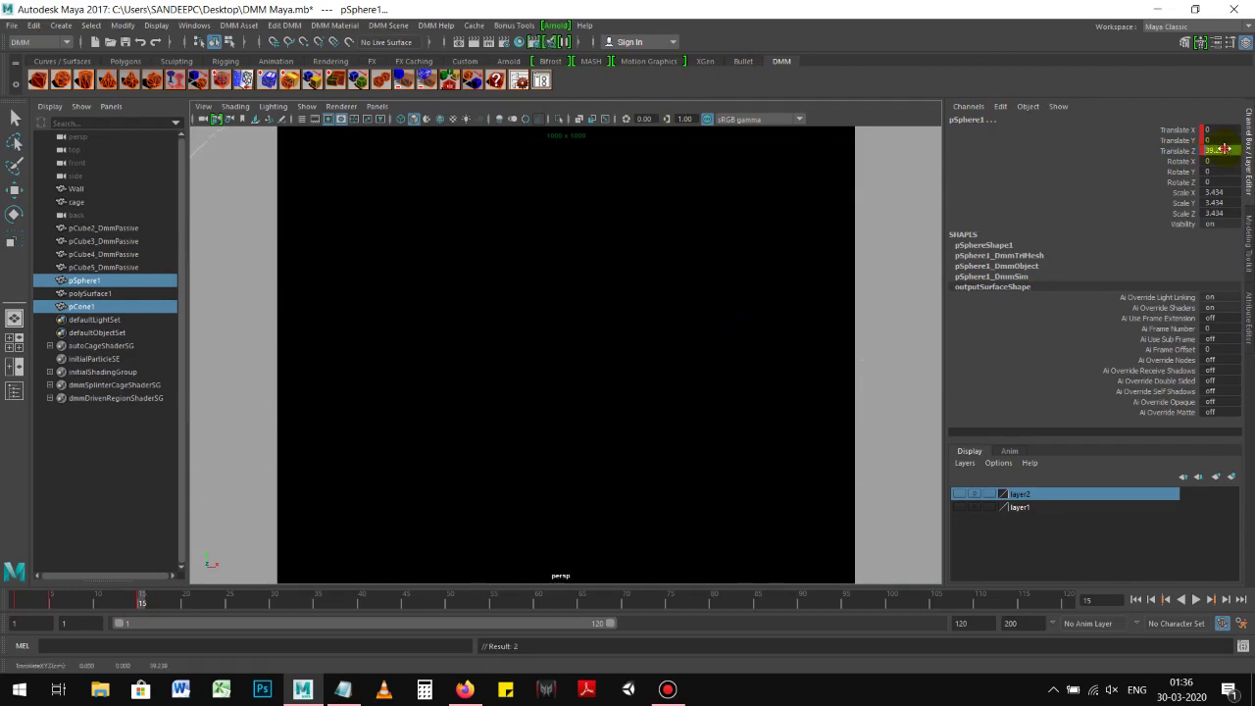
text(50)
key(Return)
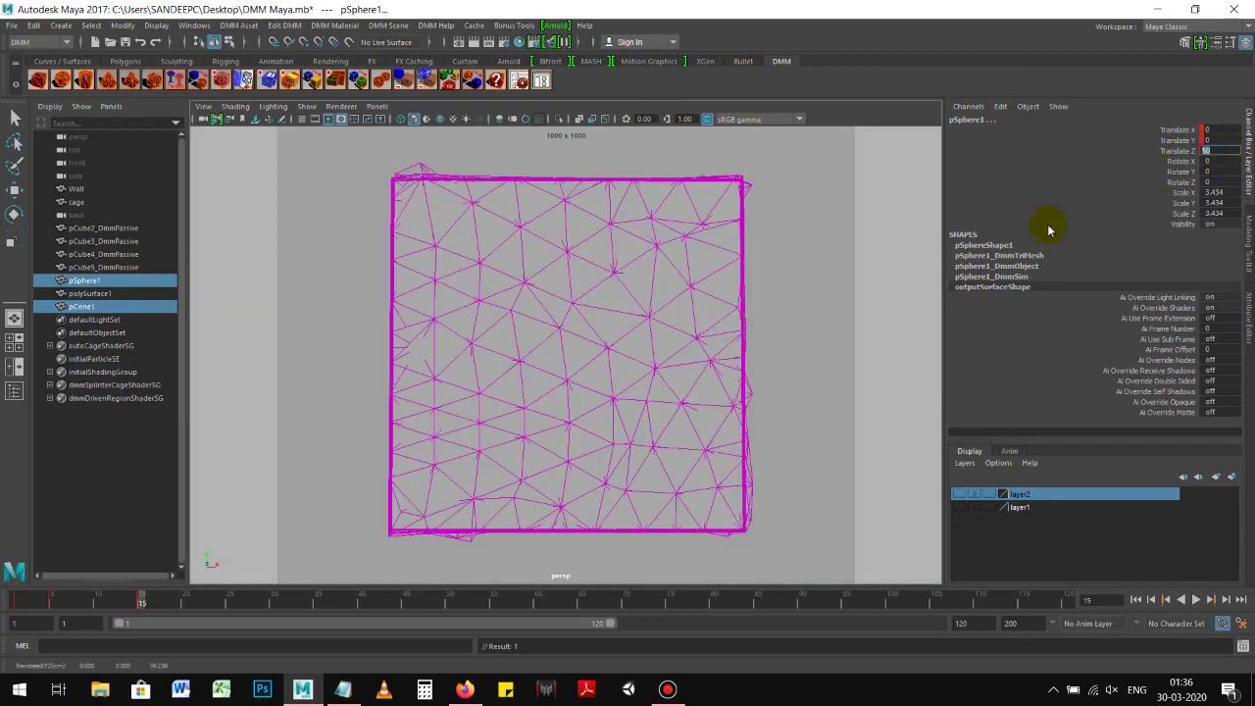
right_click(1155, 152)
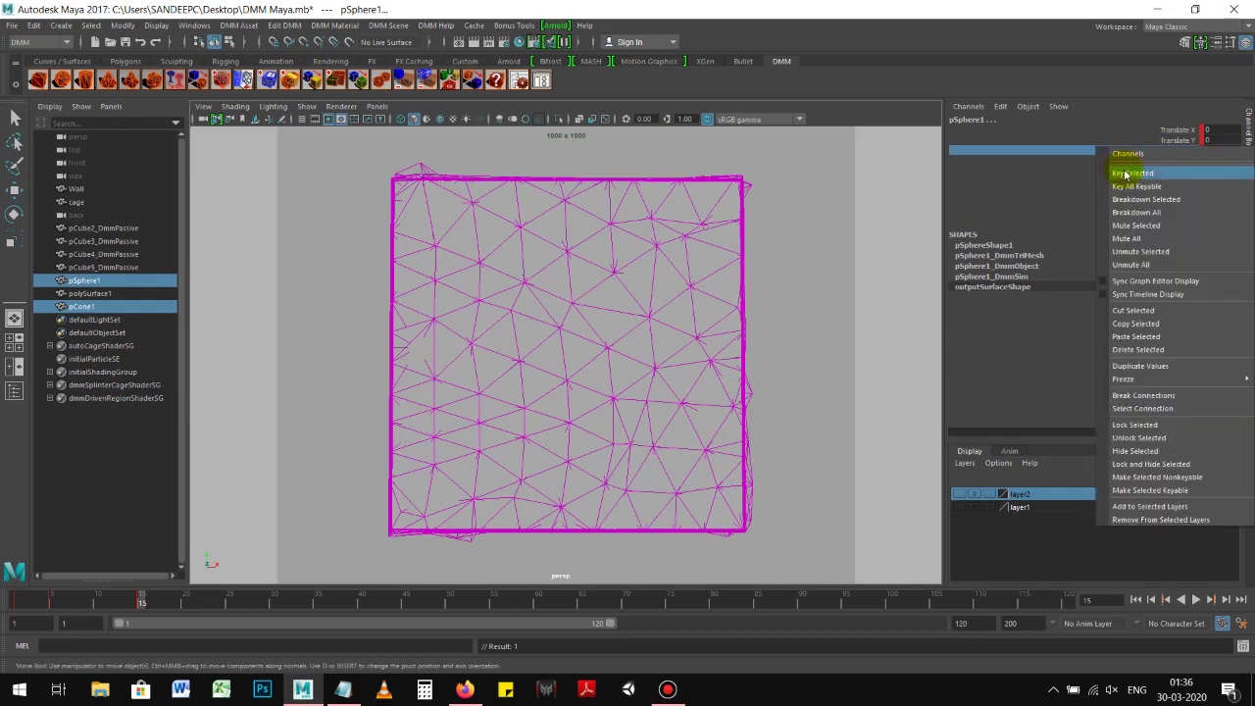
click(1113, 157)
Replay the shattering to frame 31, save the scene, and select the Wall
click(1199, 600)
click(1199, 601)
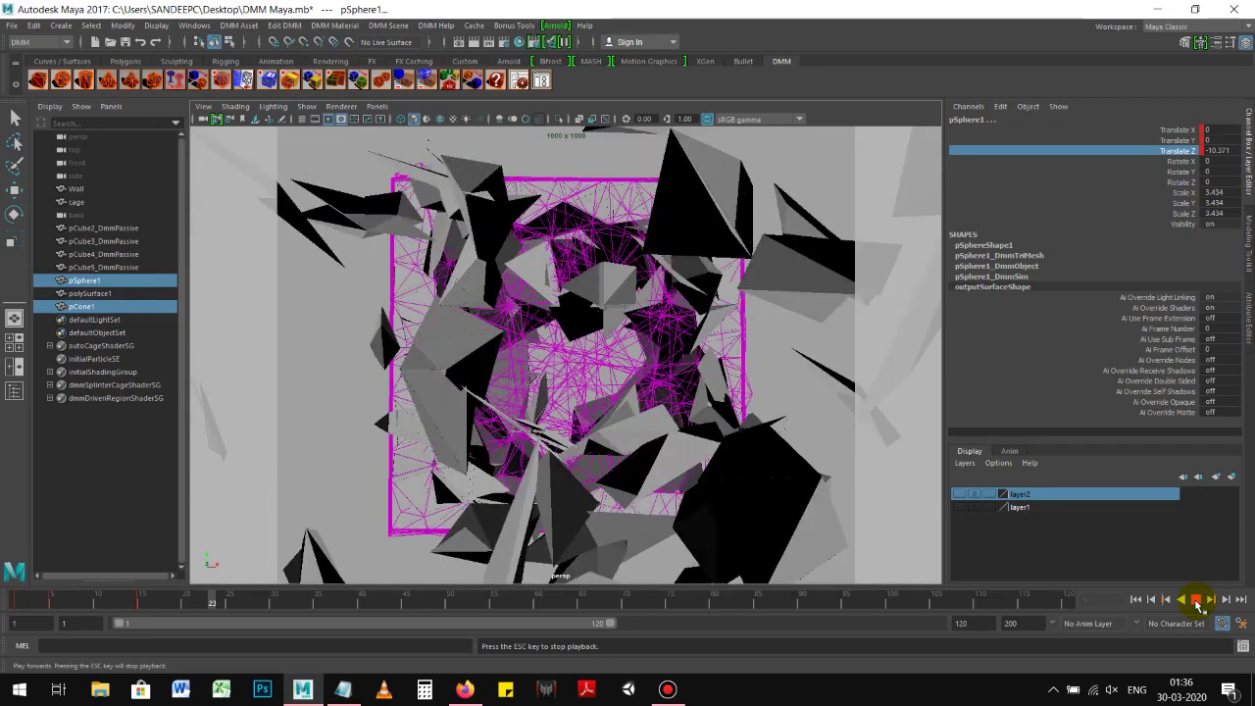
click(1197, 607)
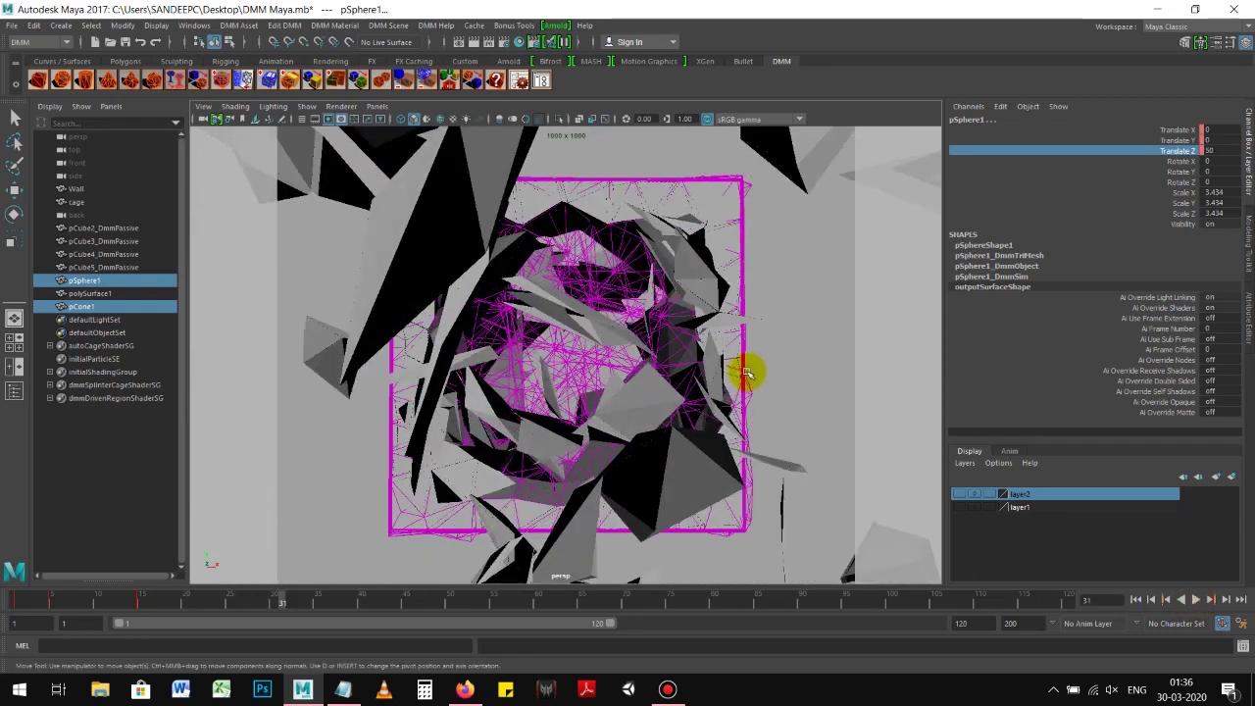
click(126, 44)
click(395, 227)
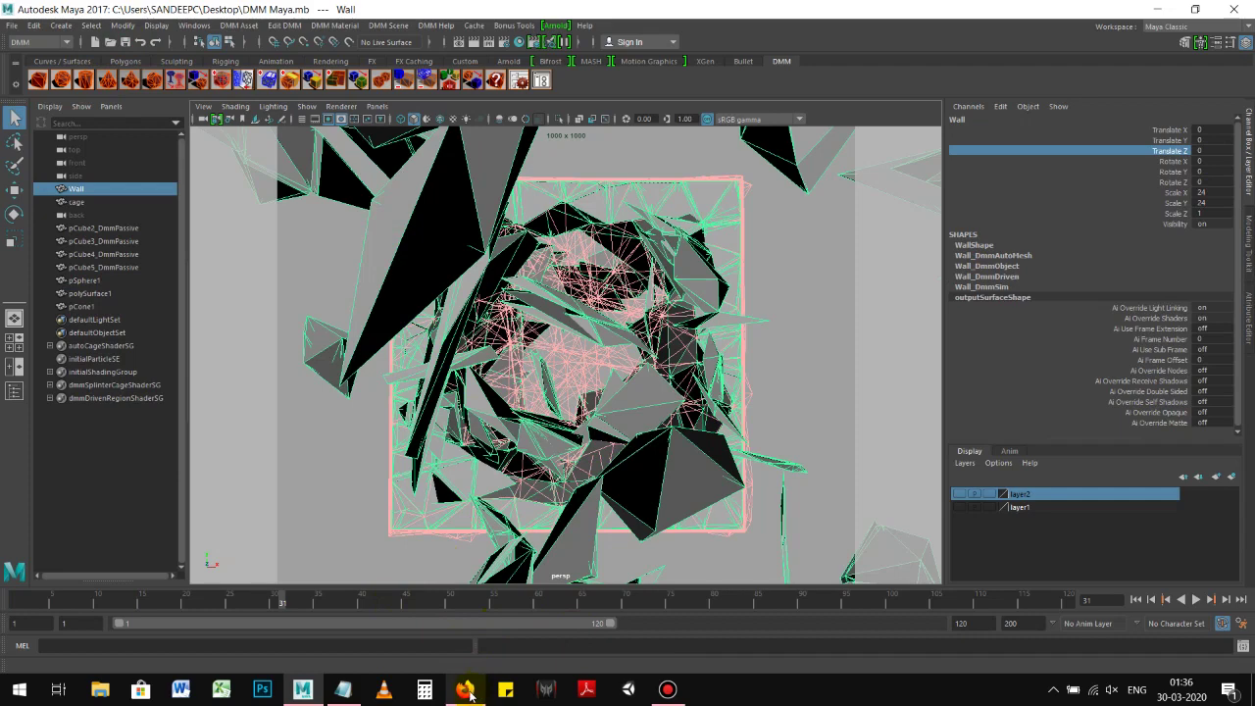
click(343, 689)
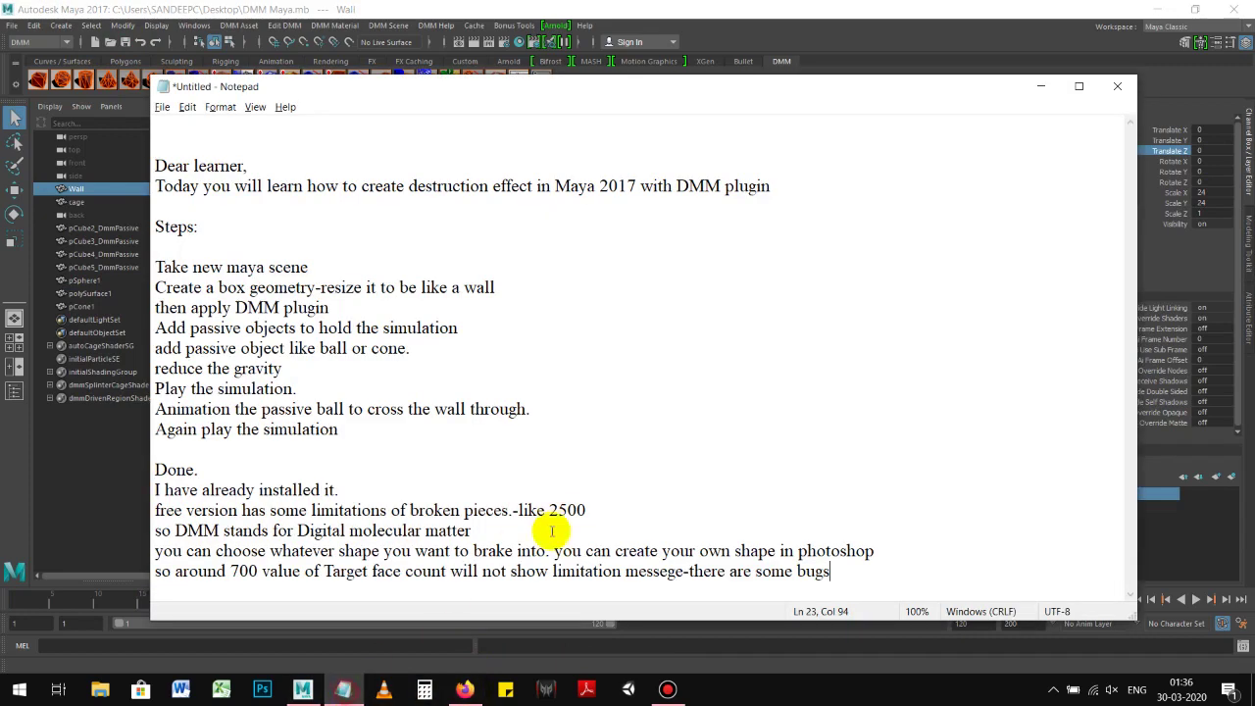
Add the note 'lets color the glass and give glass property to wall geometry', then return to Maya
key(Return)
key(Return)
click(856, 580)
text(lets color the g)
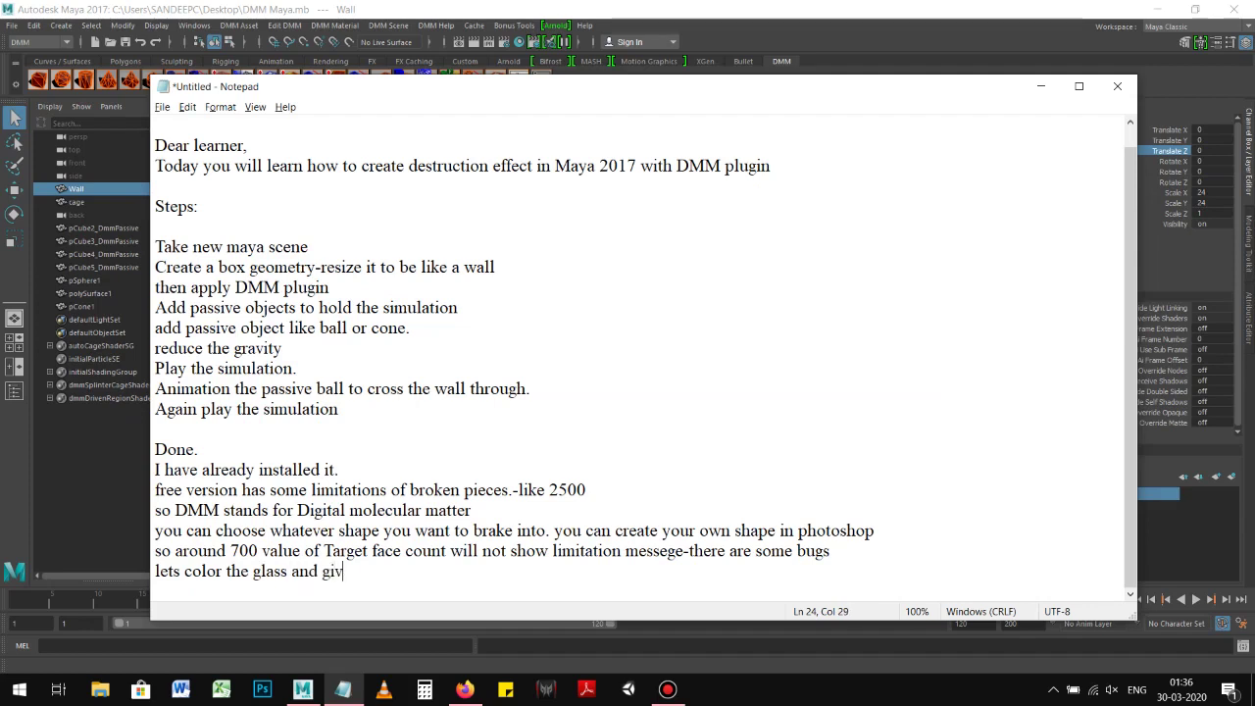
text(lass property to wall geometry)
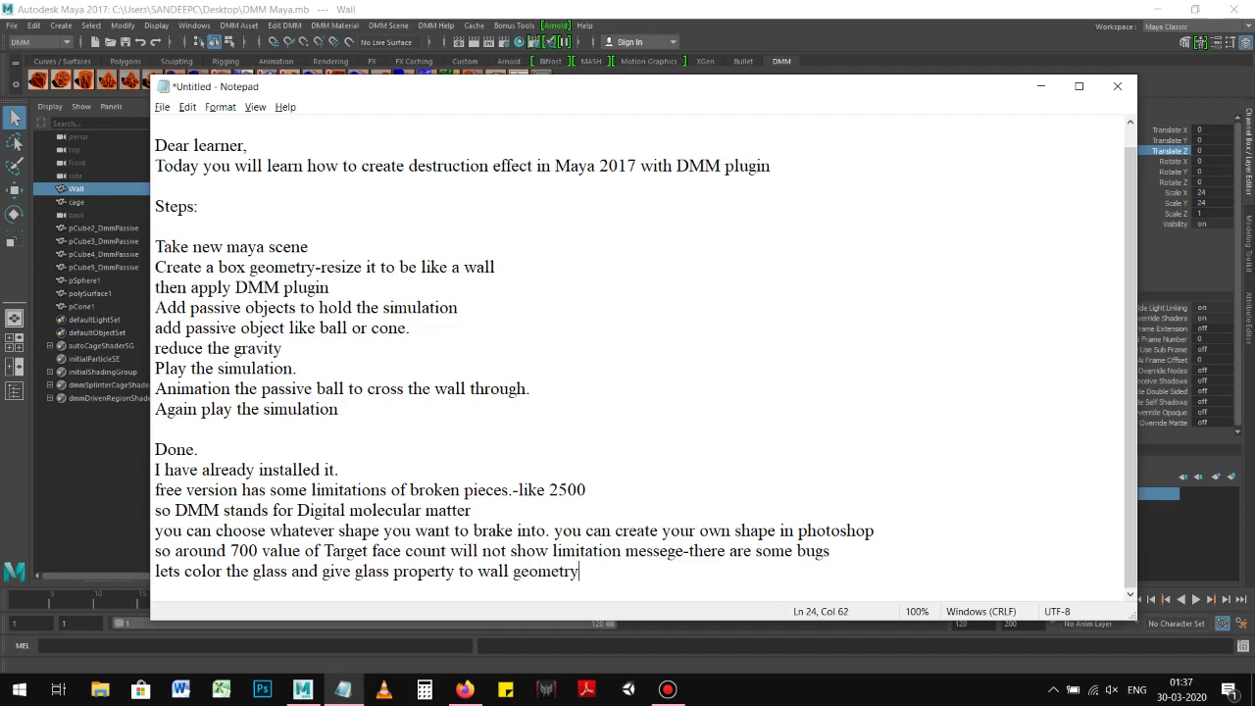
key(alt+Tab)
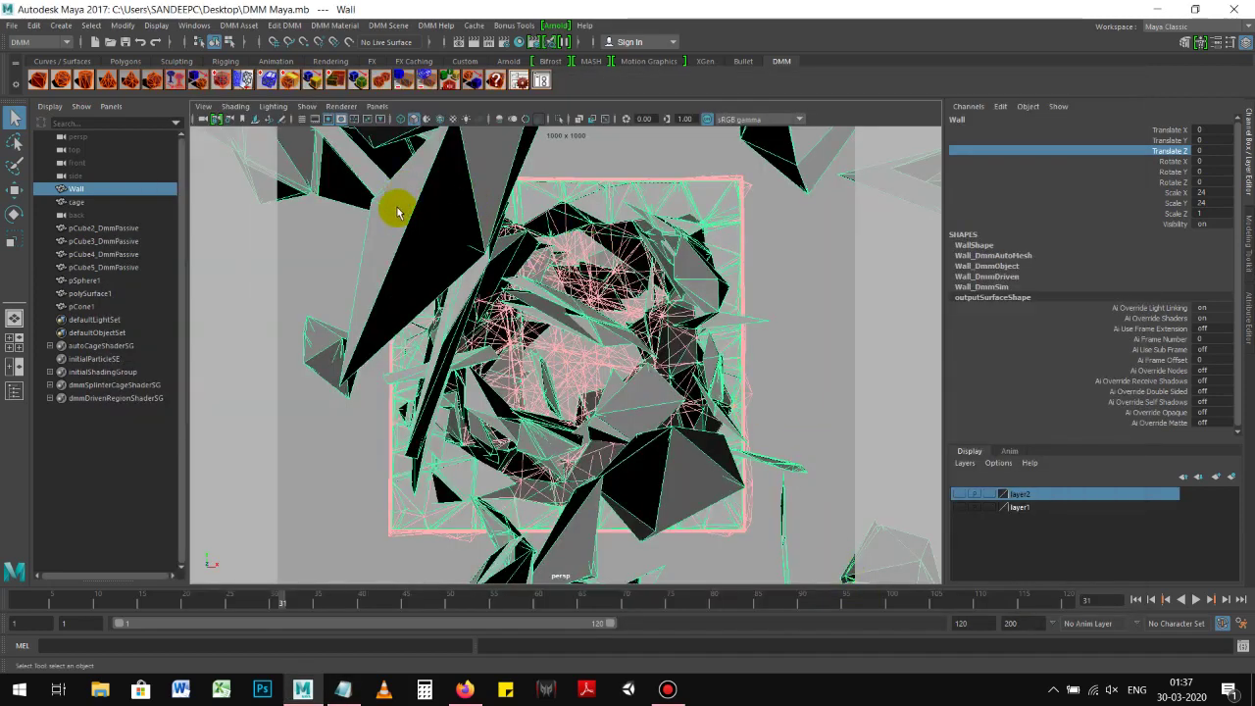
Assign the Wall a new DMM material and replay the shatter from frame 1 to 33
click(332, 27)
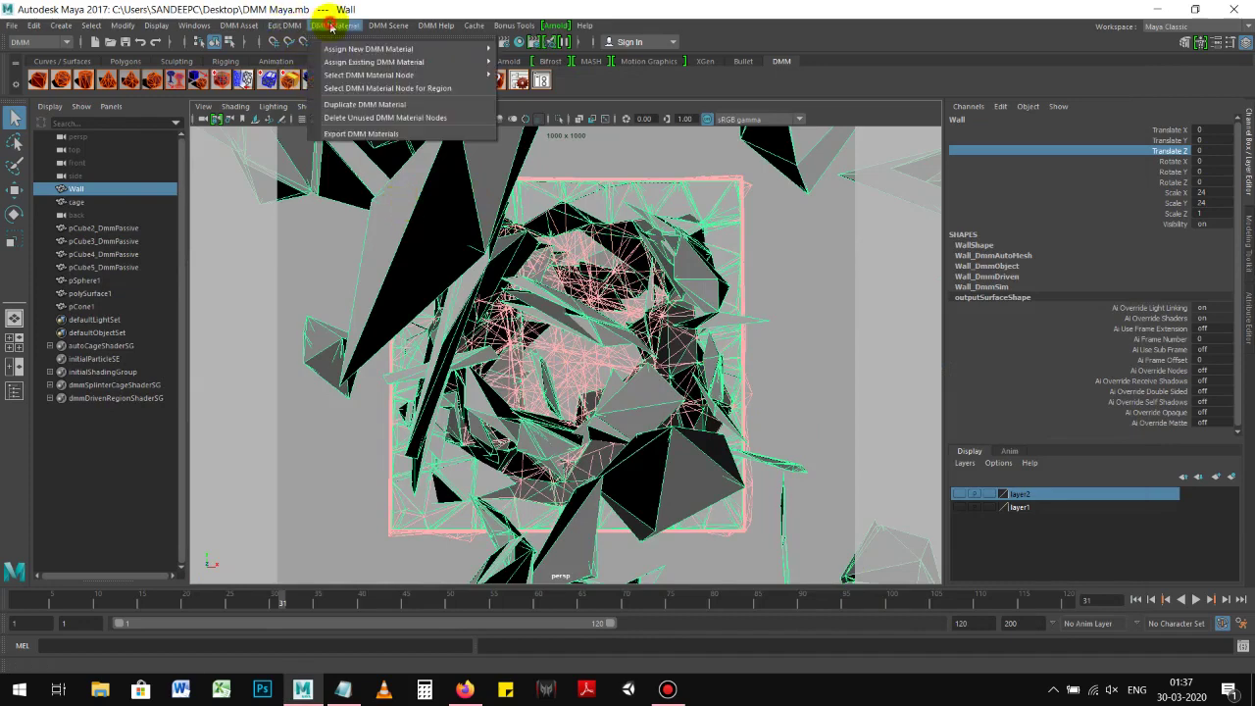
mouse_move(368, 49)
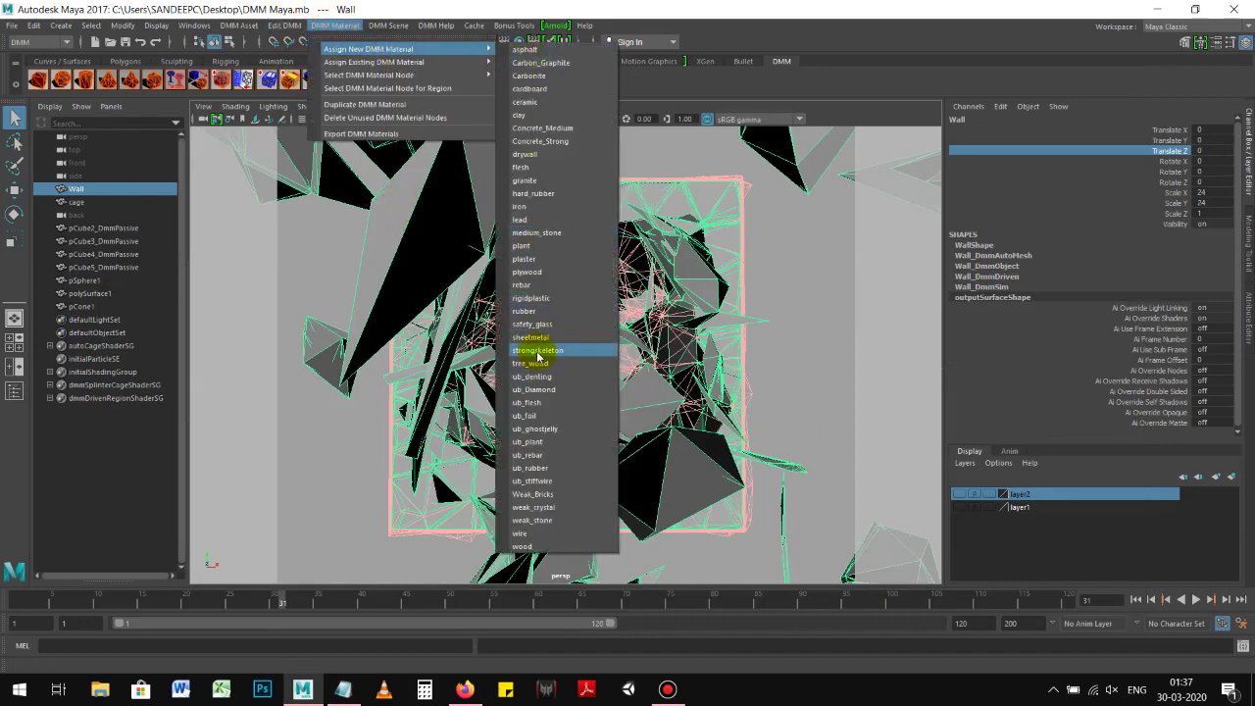
click(535, 327)
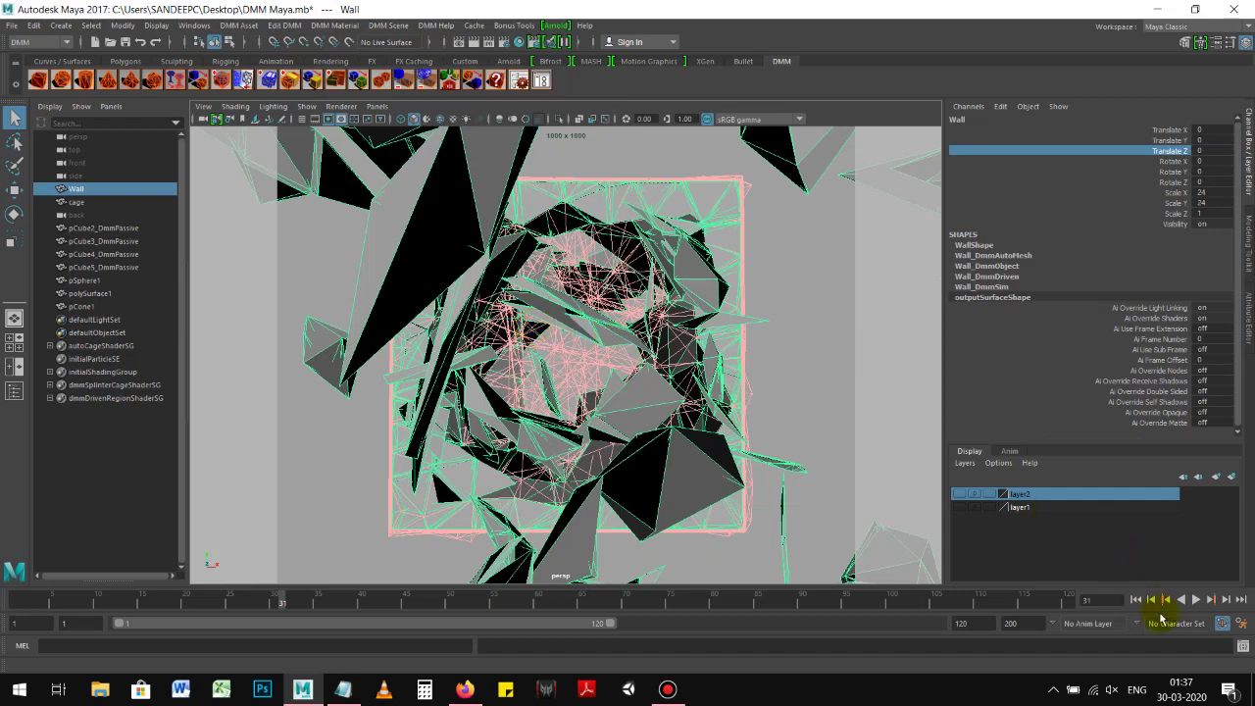
click(1142, 603)
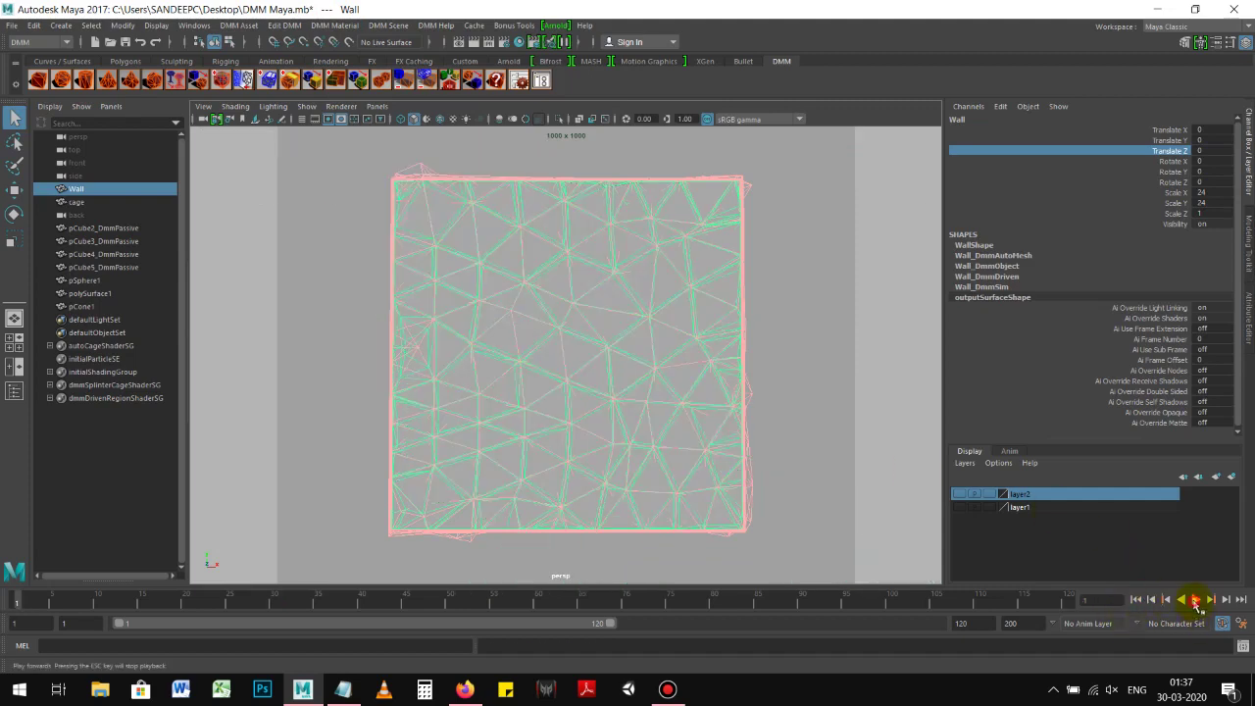
click(1196, 602)
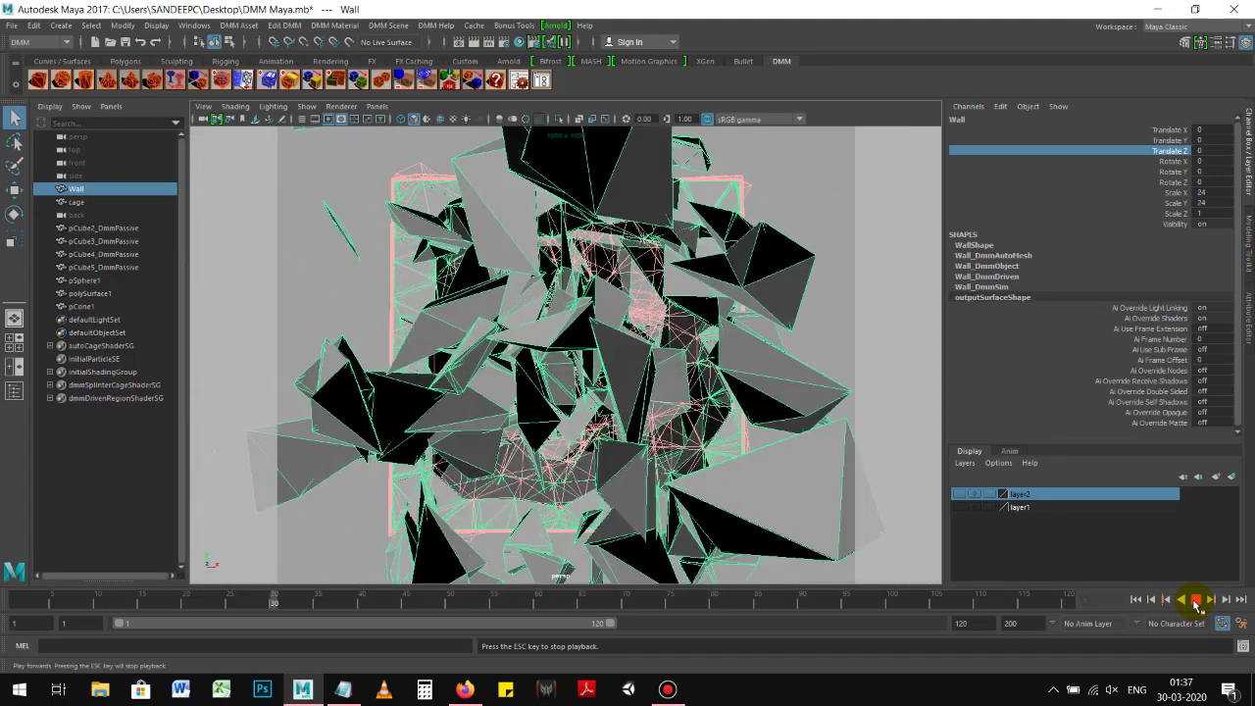
key(Escape)
key(w)
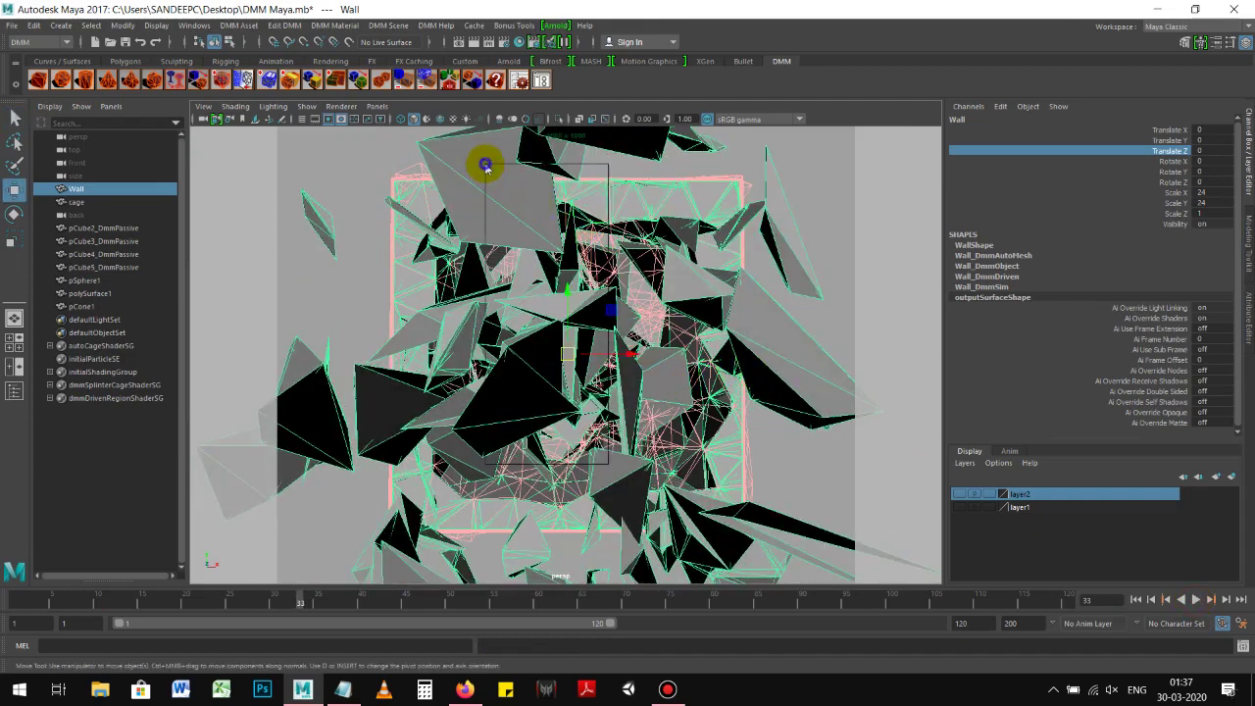
right_drag(486, 167, 557, 444)
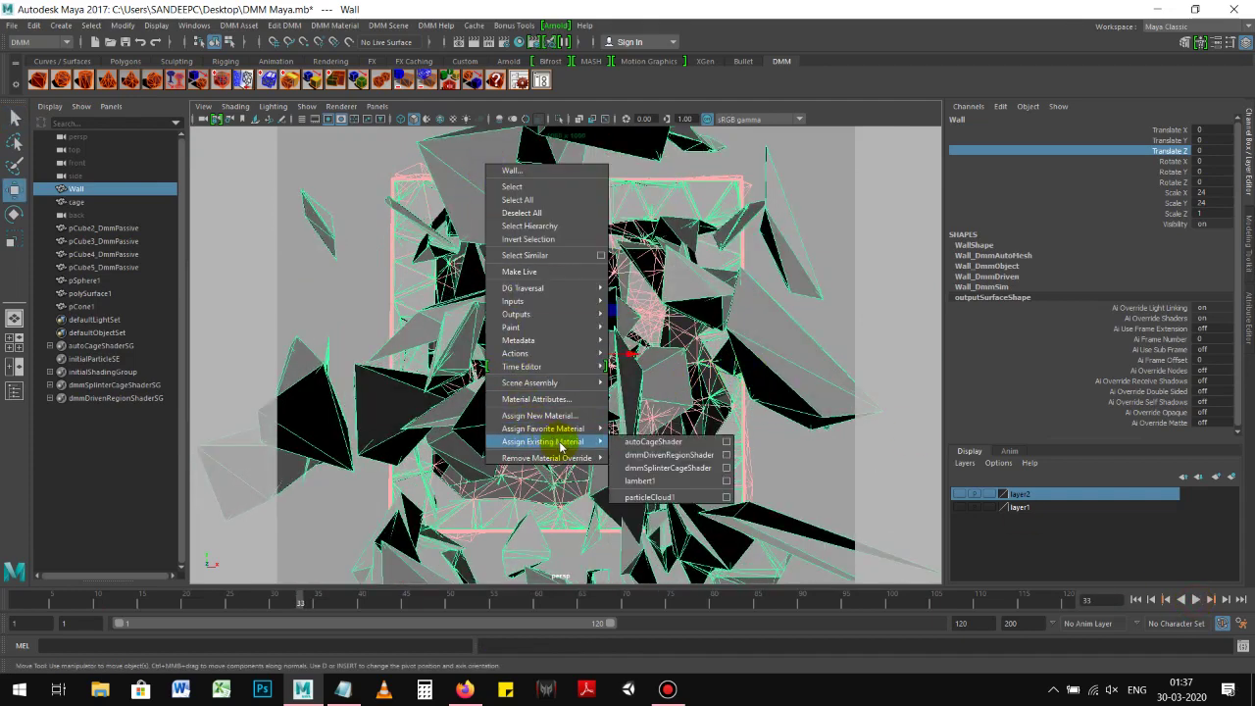
Assign a new Arnold aiStandardSurface shader to the Wall
click(550, 416)
click(463, 337)
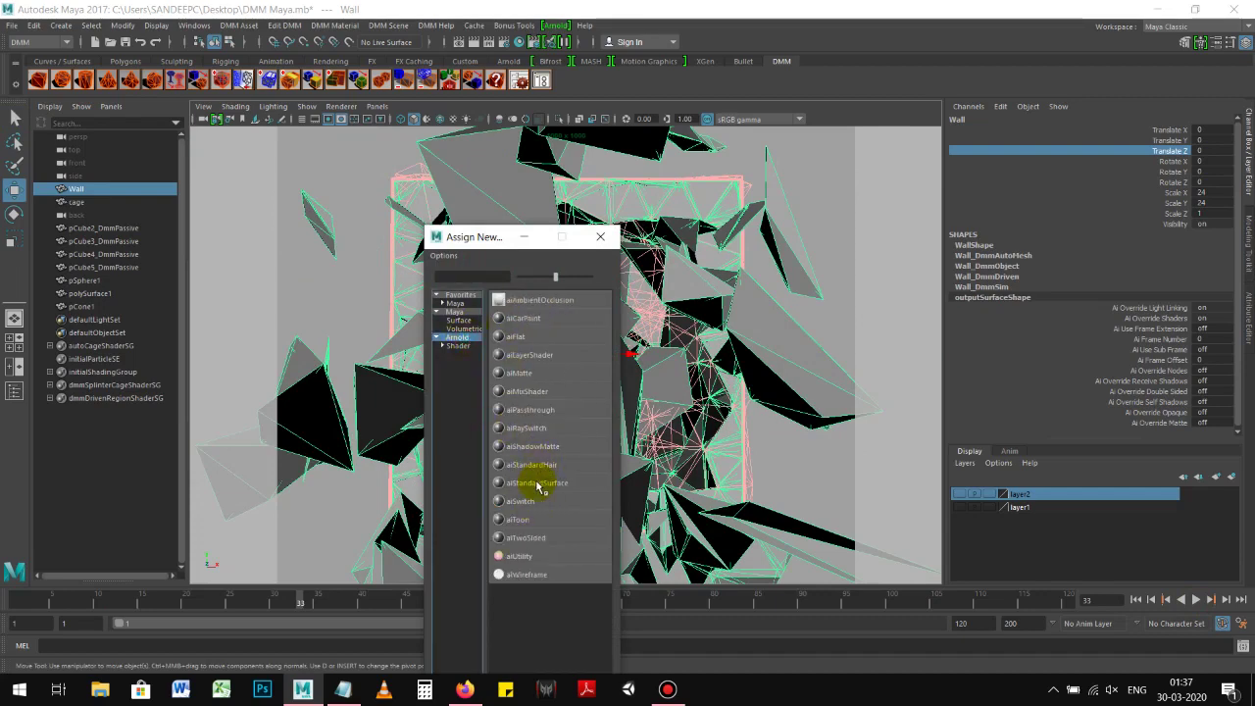
click(537, 485)
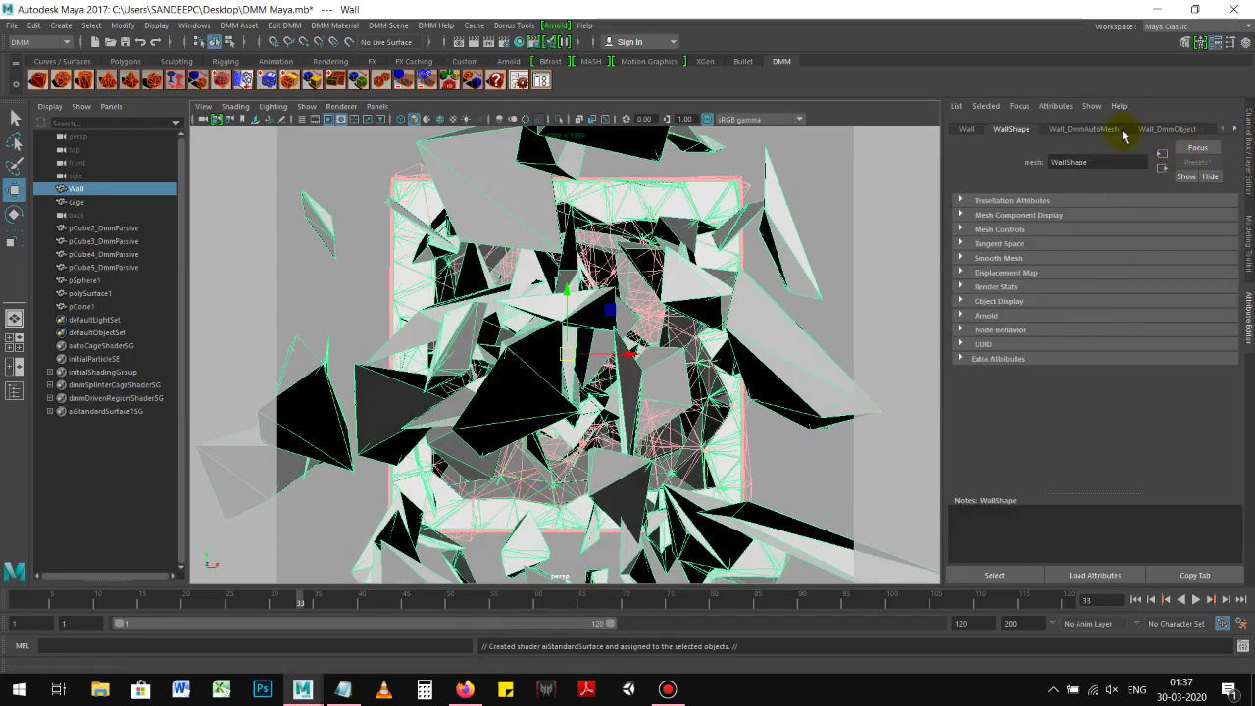
Apply the Glass preset to aiStandardSurface1 in the Attribute Editor
right_click(534, 203)
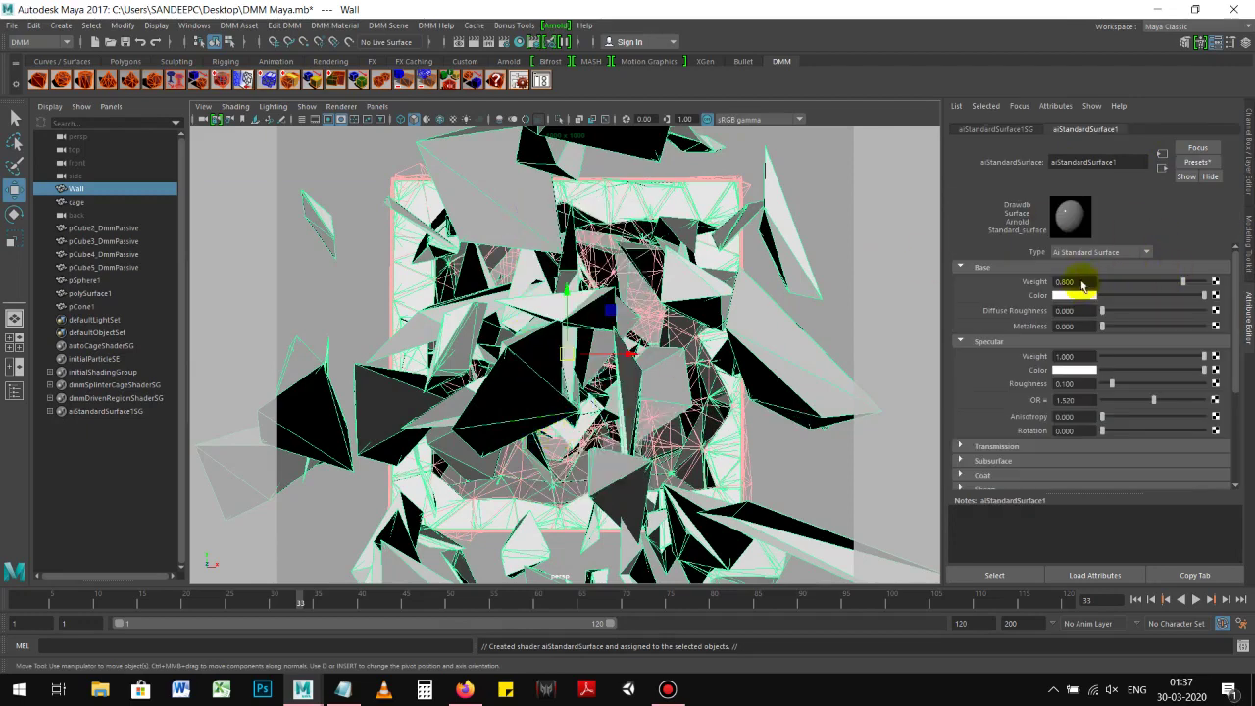
click(1197, 163)
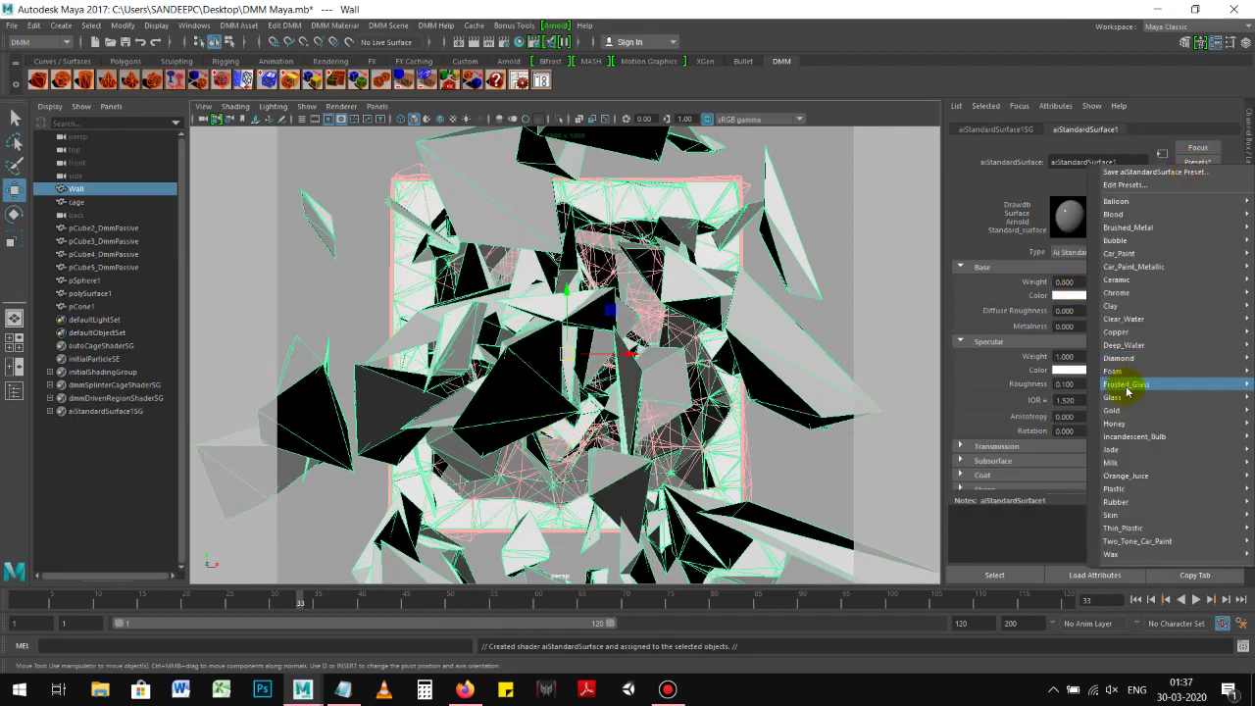
mouse_move(1128, 397)
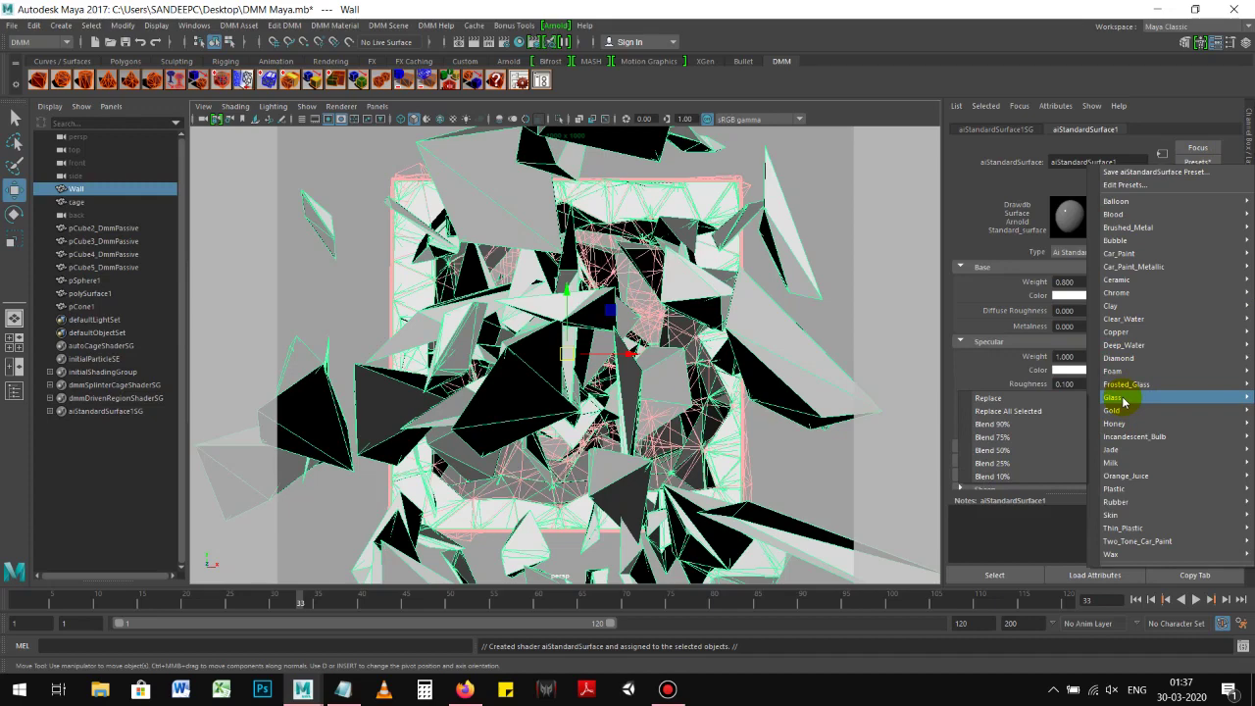
click(993, 399)
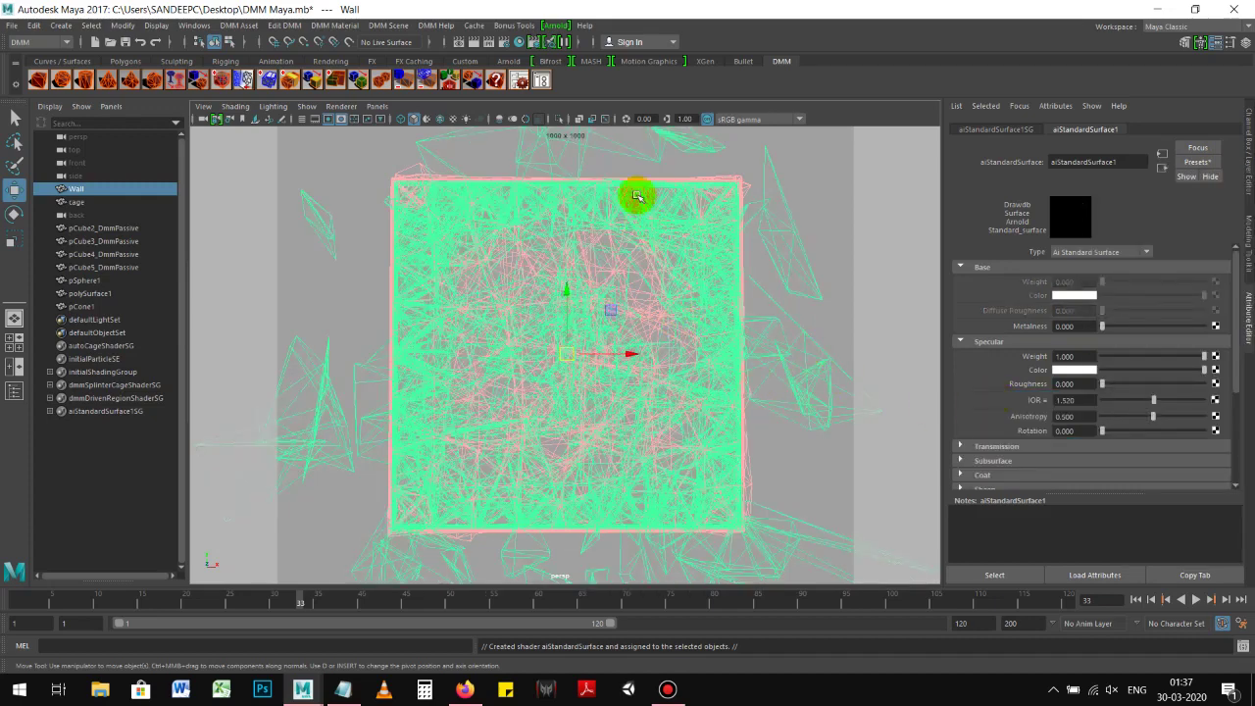
click(556, 24)
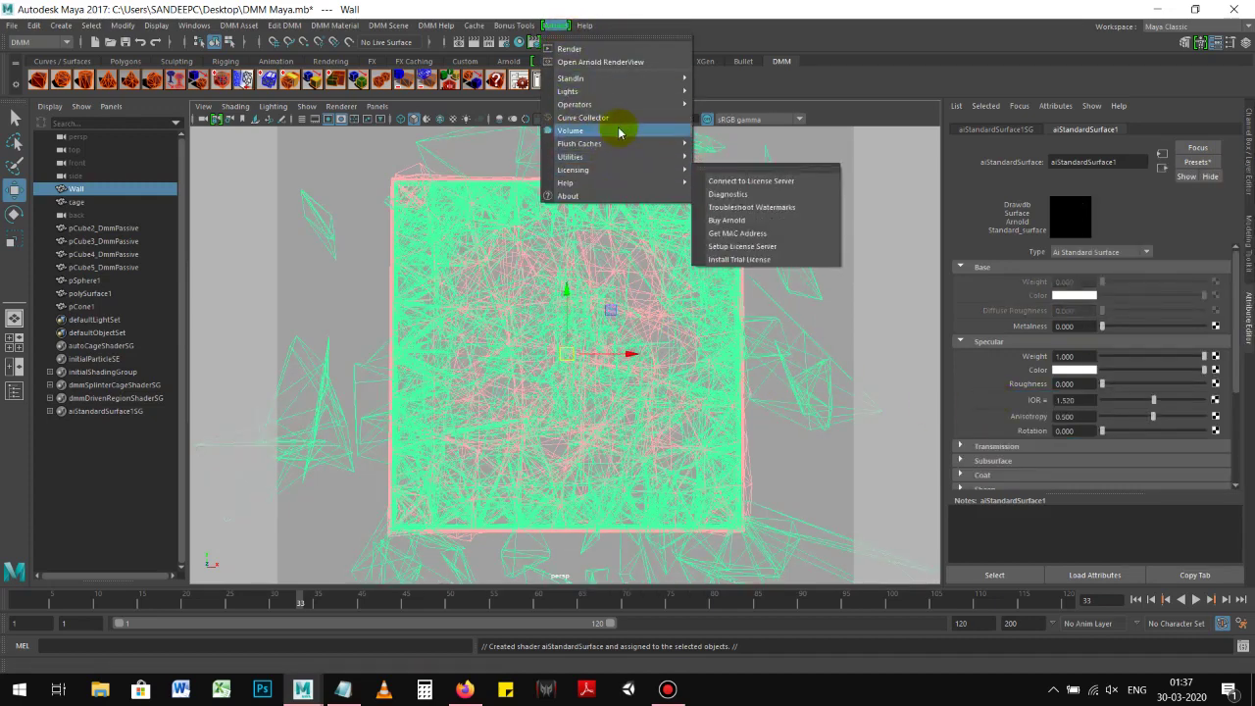
mouse_move(569, 91)
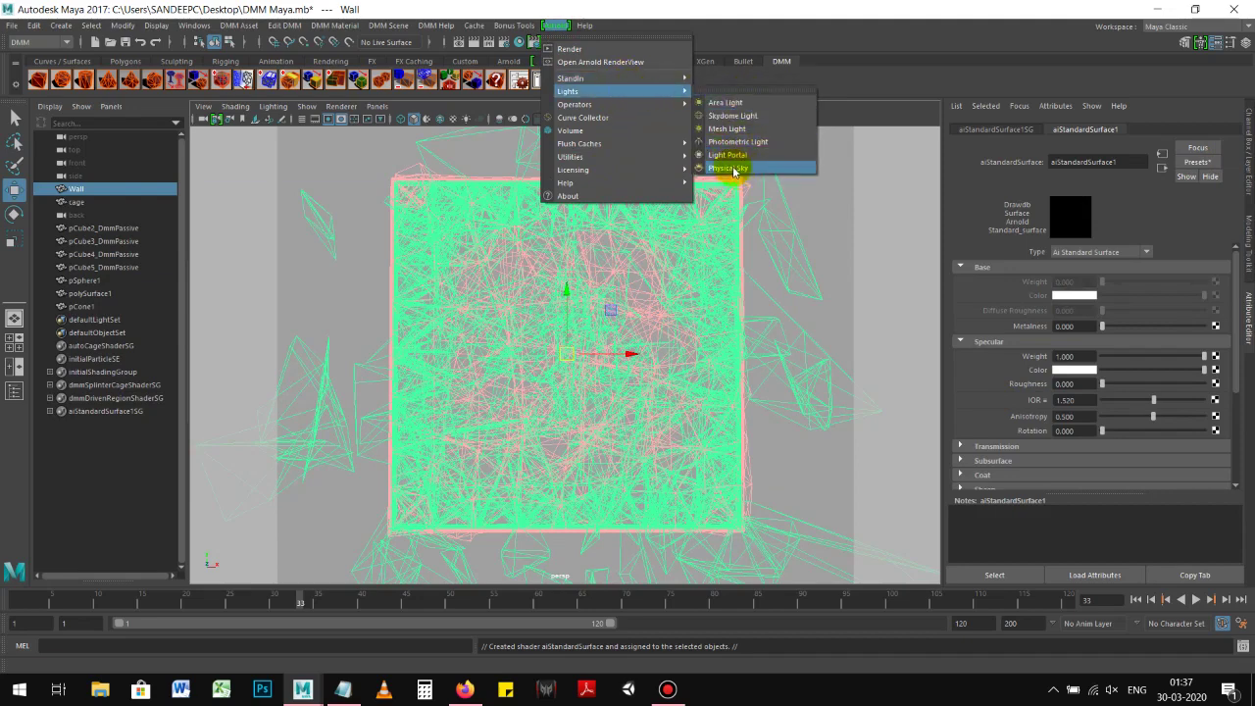
Add an Arnold skydome light, save the scene, and replay the shatter to frame 17
click(738, 116)
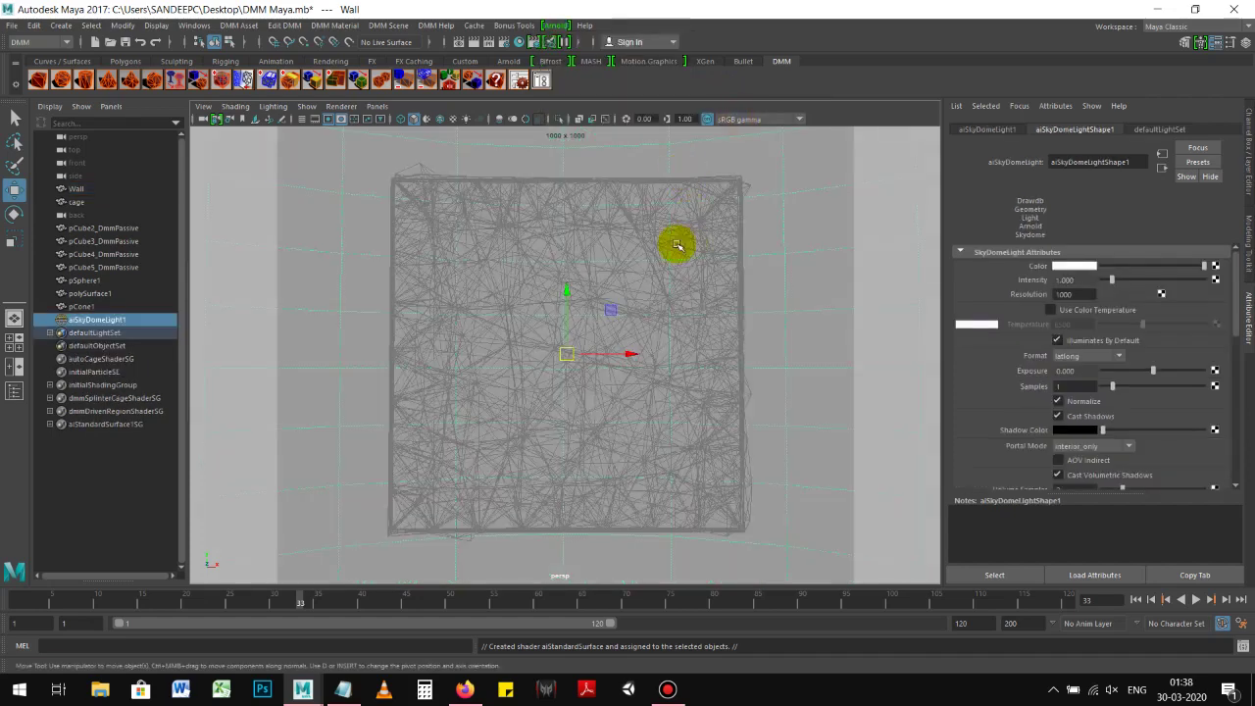
click(125, 46)
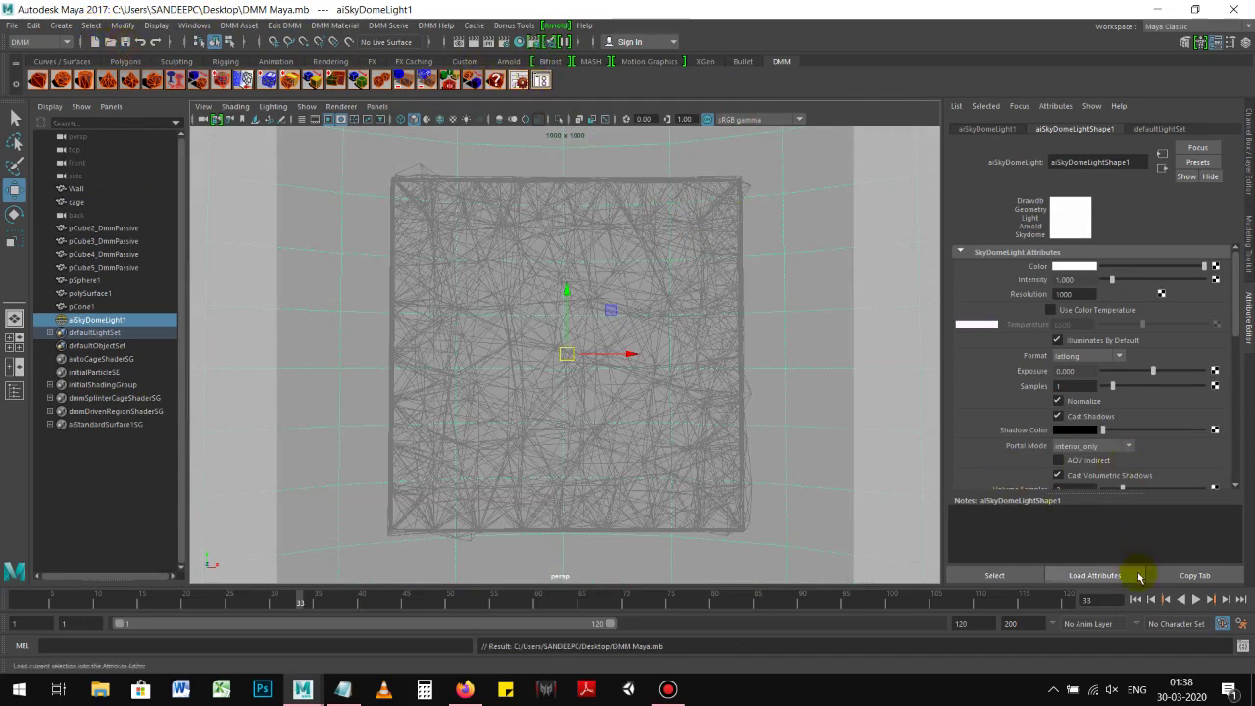
click(1138, 600)
click(1199, 600)
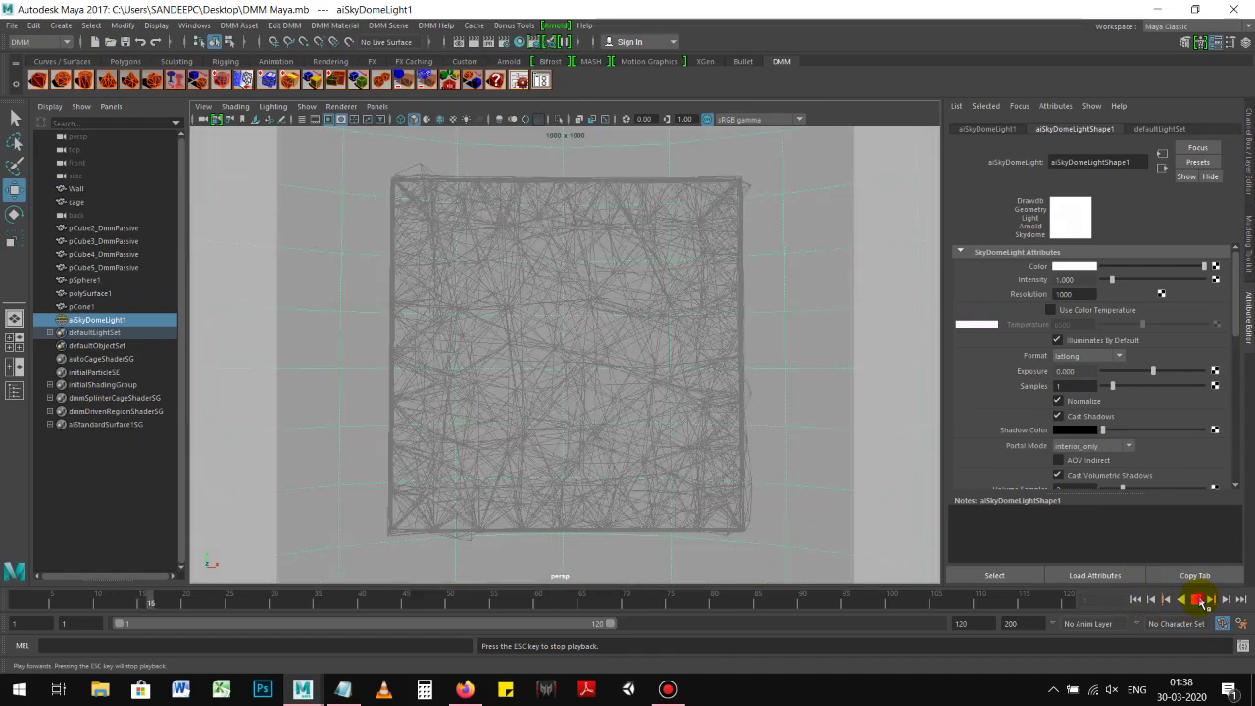
click(1198, 600)
Select the Wall and switch the viewport to textured shaded display
click(767, 330)
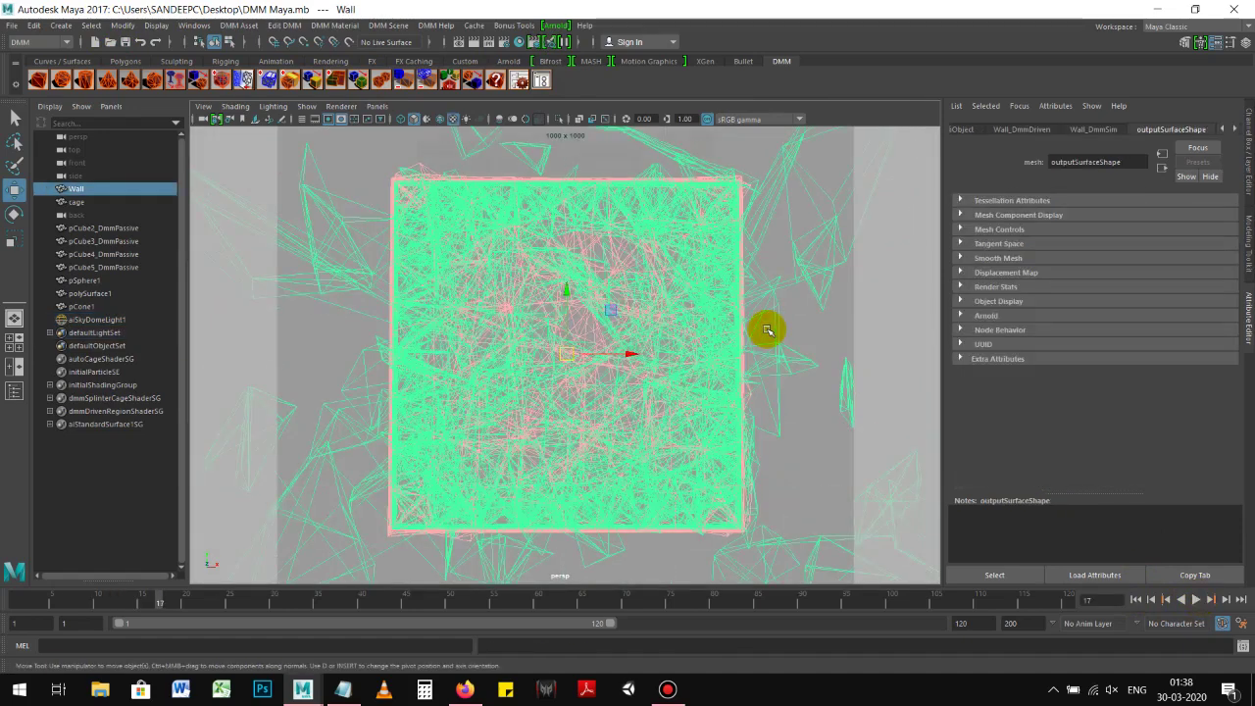
key(5)
key(6)
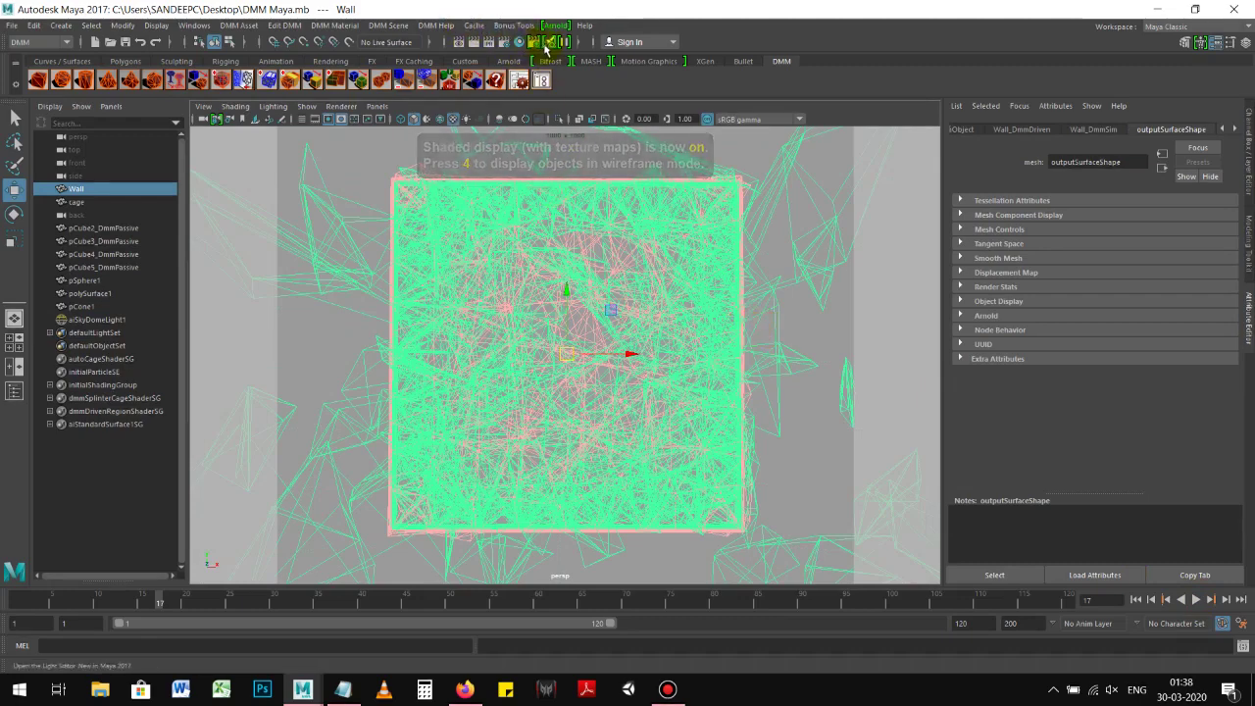
click(551, 27)
click(551, 27)
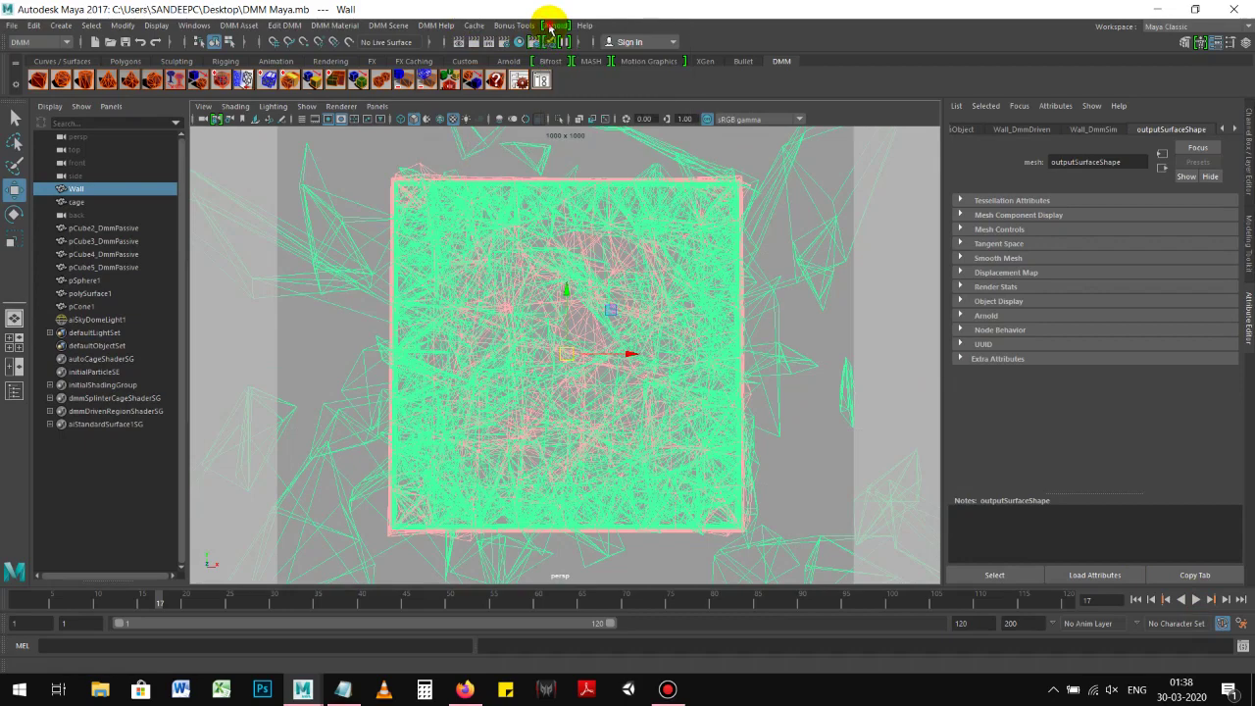
Render frame 17 with Arnold, then change the render image size to 500 × 500
click(475, 42)
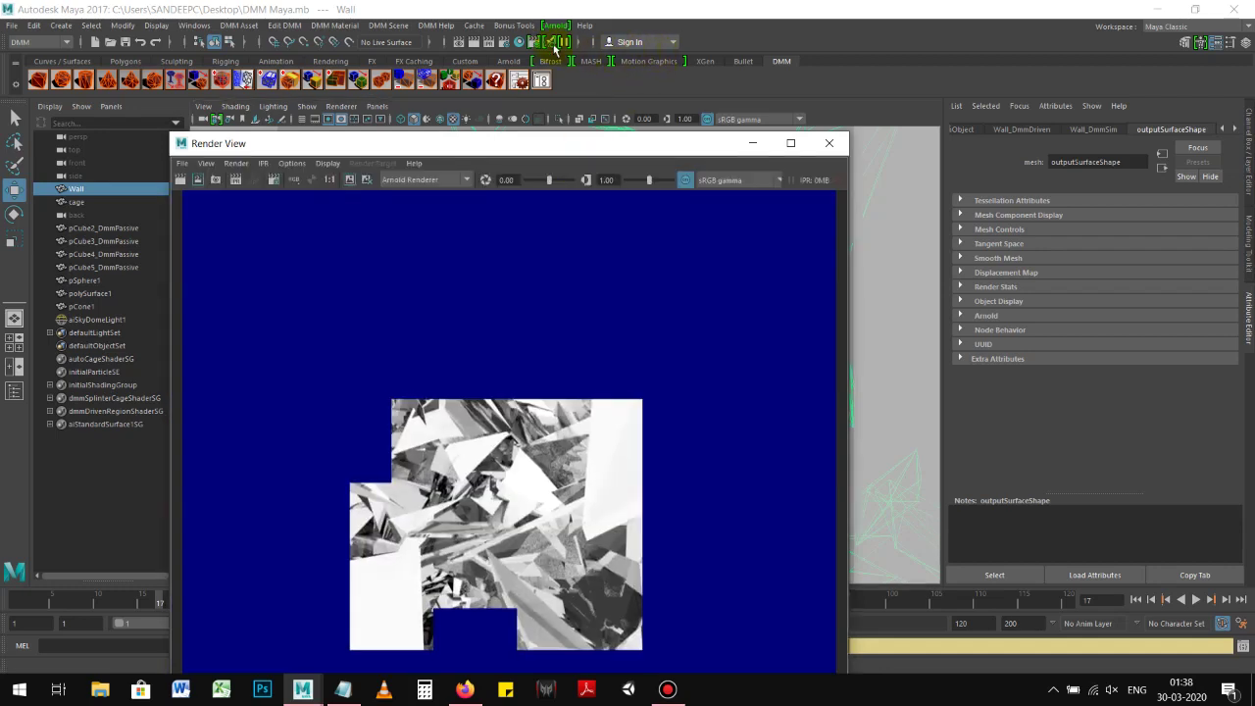
drag(459, 145, 439, 150)
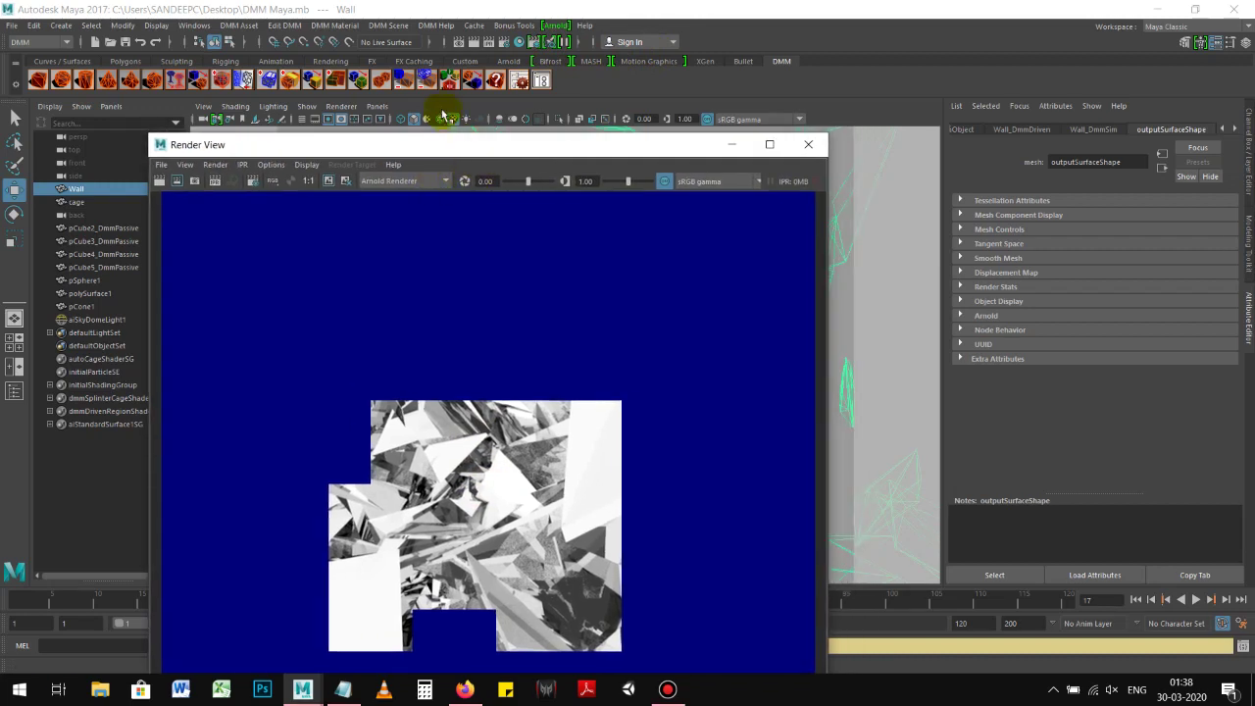
click(502, 44)
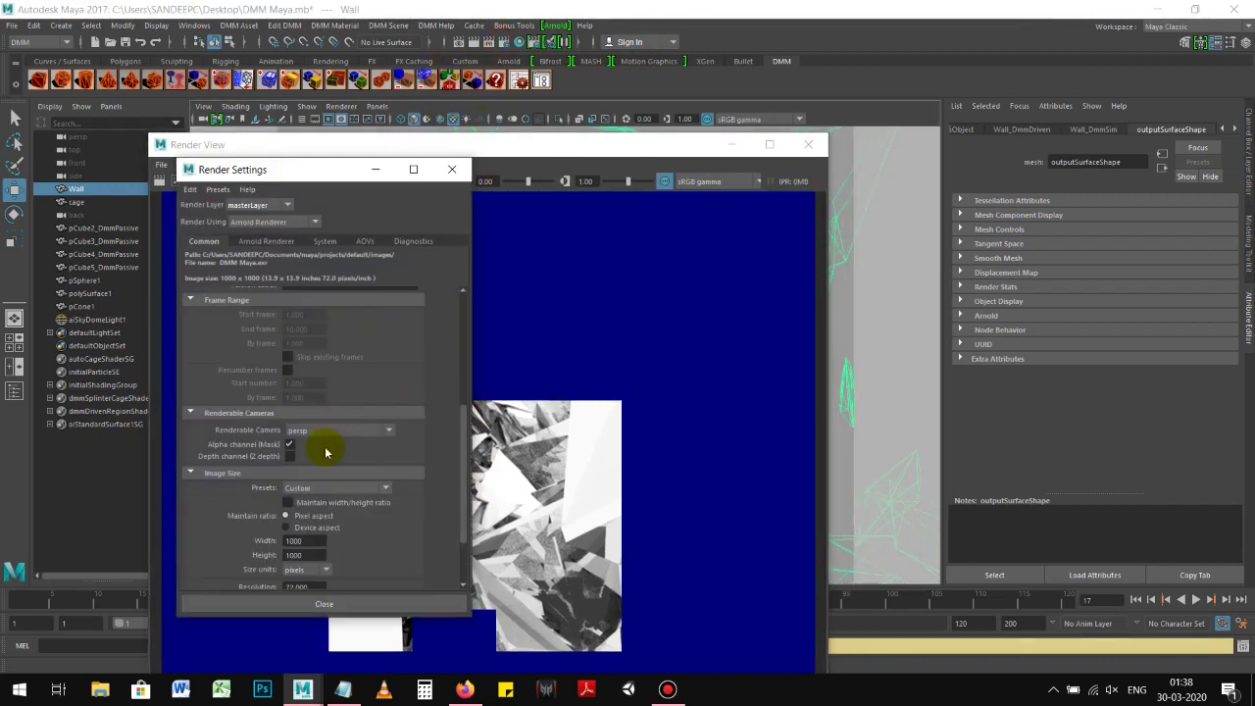
double_click(294, 541)
text(0)
key(Tab)
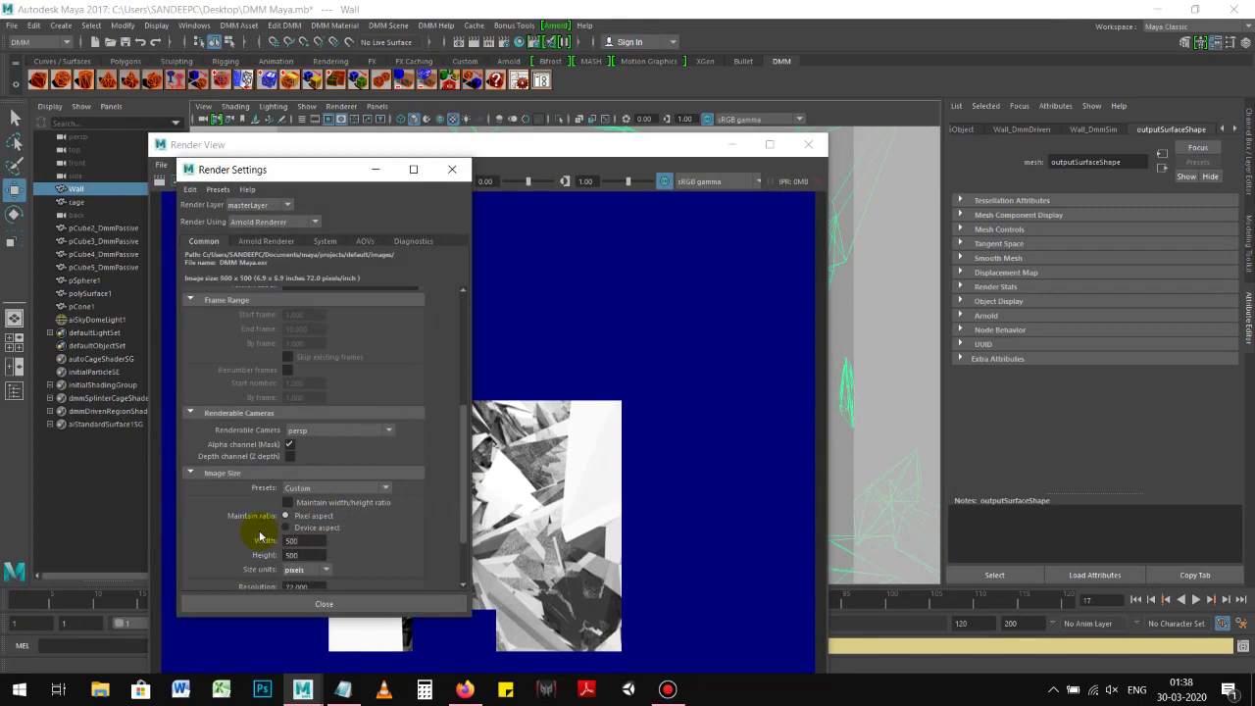
click(452, 168)
Re-render the frame at 500 × 500 and select aiSkyDomeLight1 in the Outliner
drag(457, 149, 497, 89)
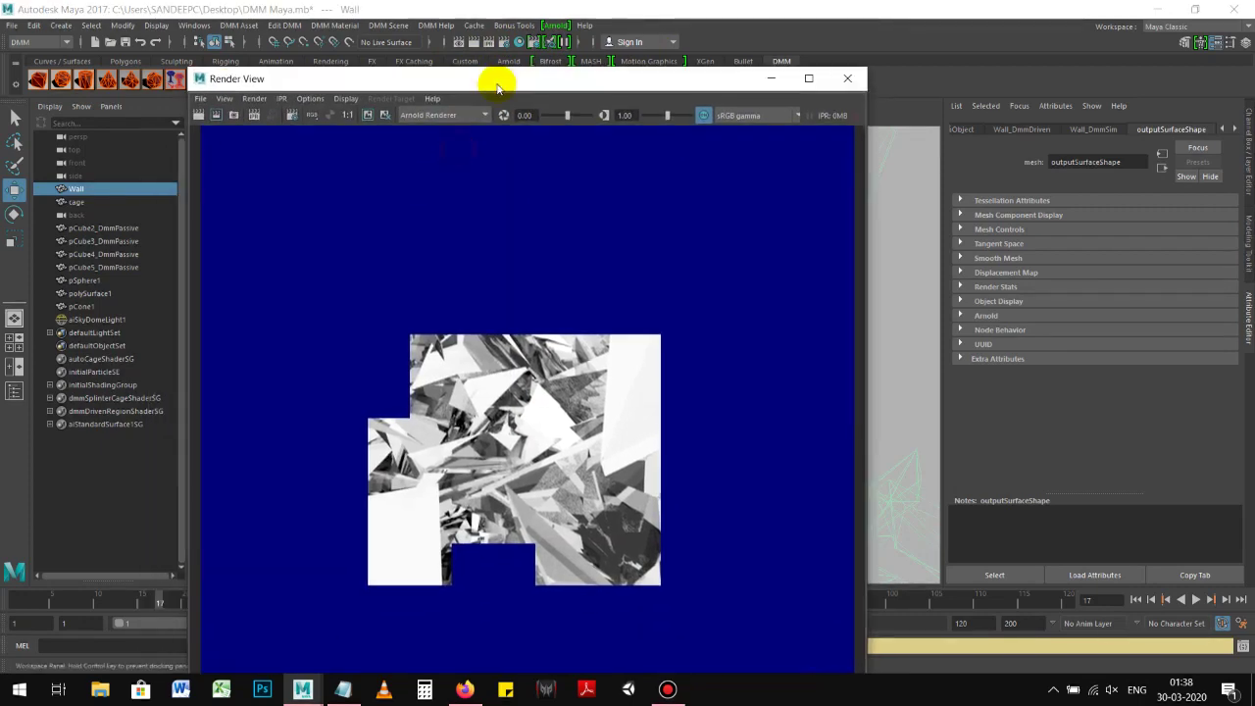
click(199, 115)
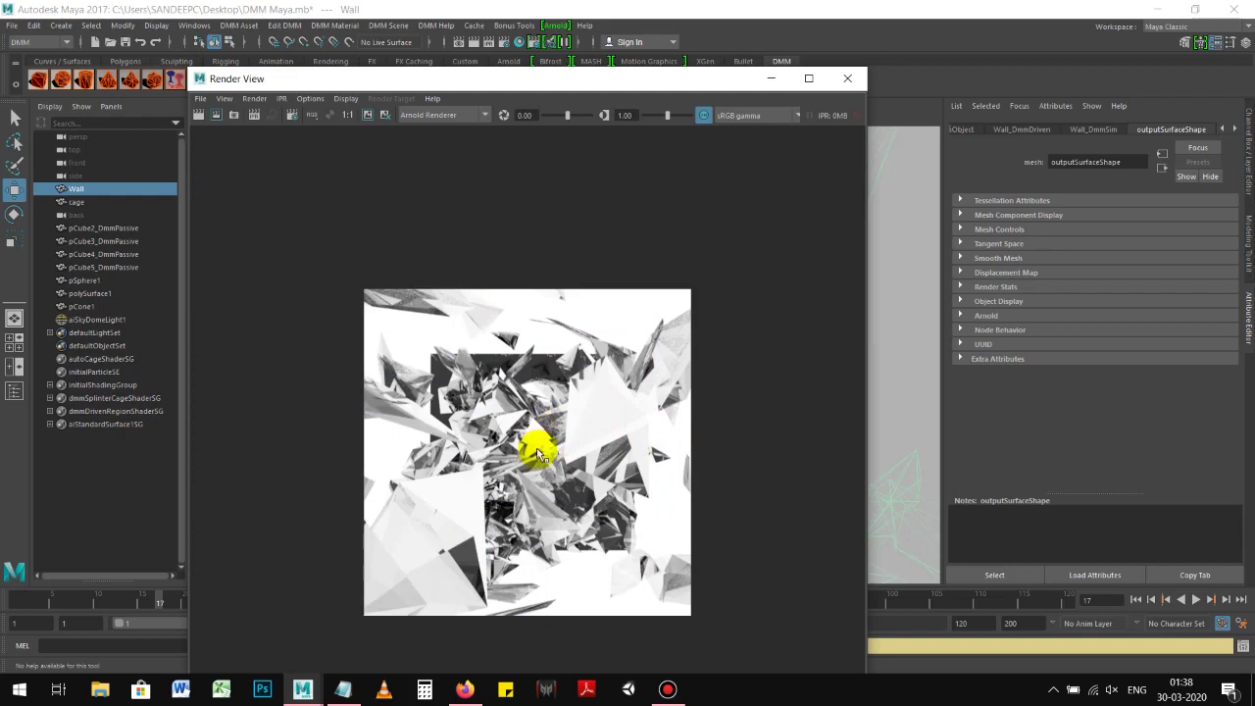
drag(687, 79, 783, 100)
click(139, 320)
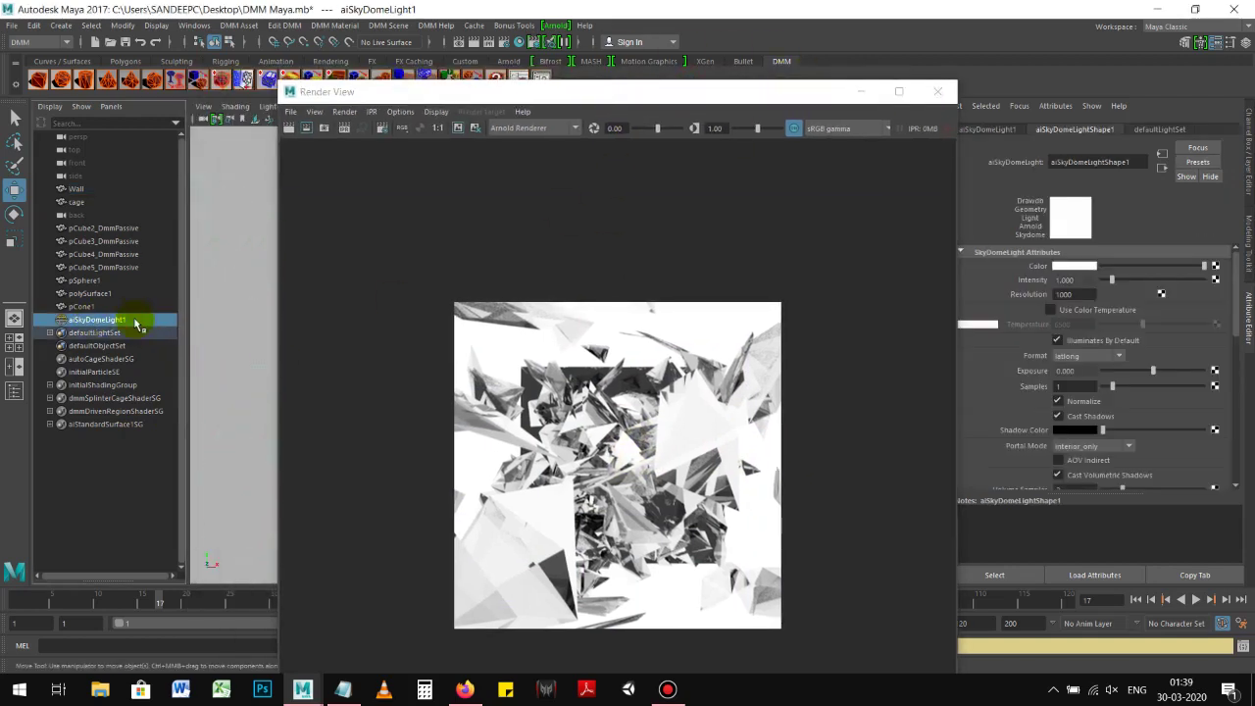
Replace aiSkyDomeLight1 with an Arnold Physical Sky, re-render, and close the Render View
key(Delete)
click(557, 26)
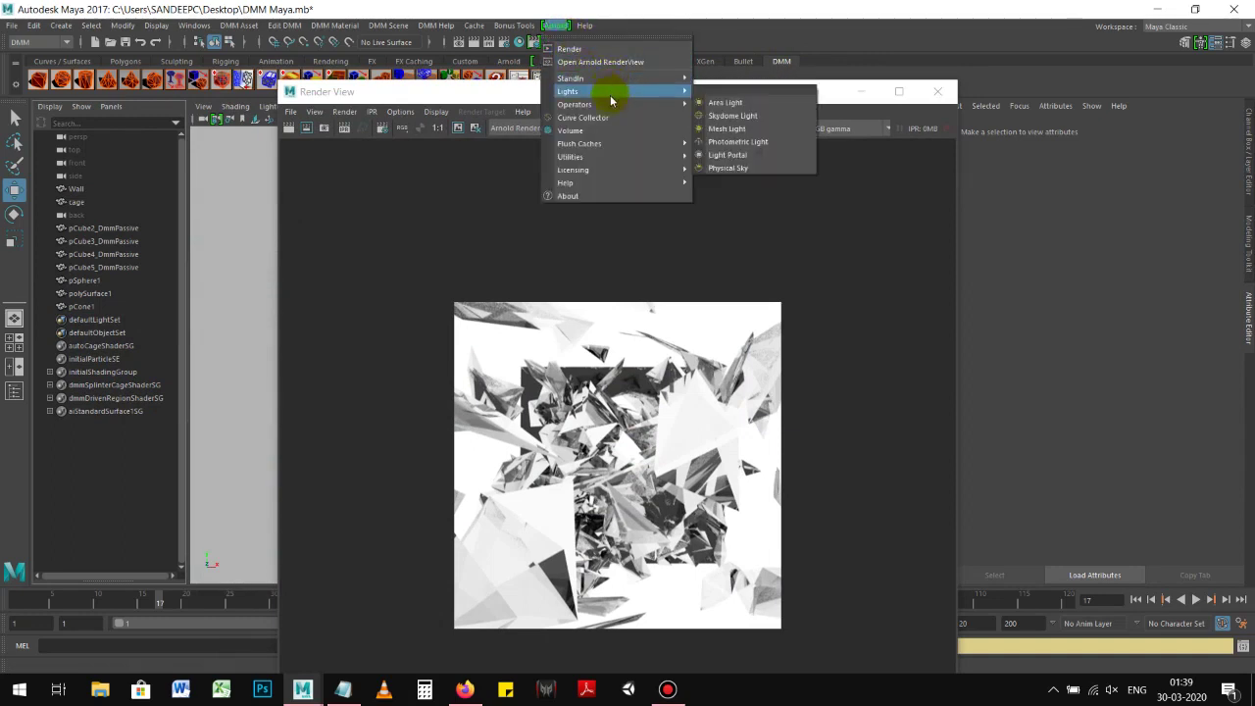
mouse_move(569, 92)
click(737, 172)
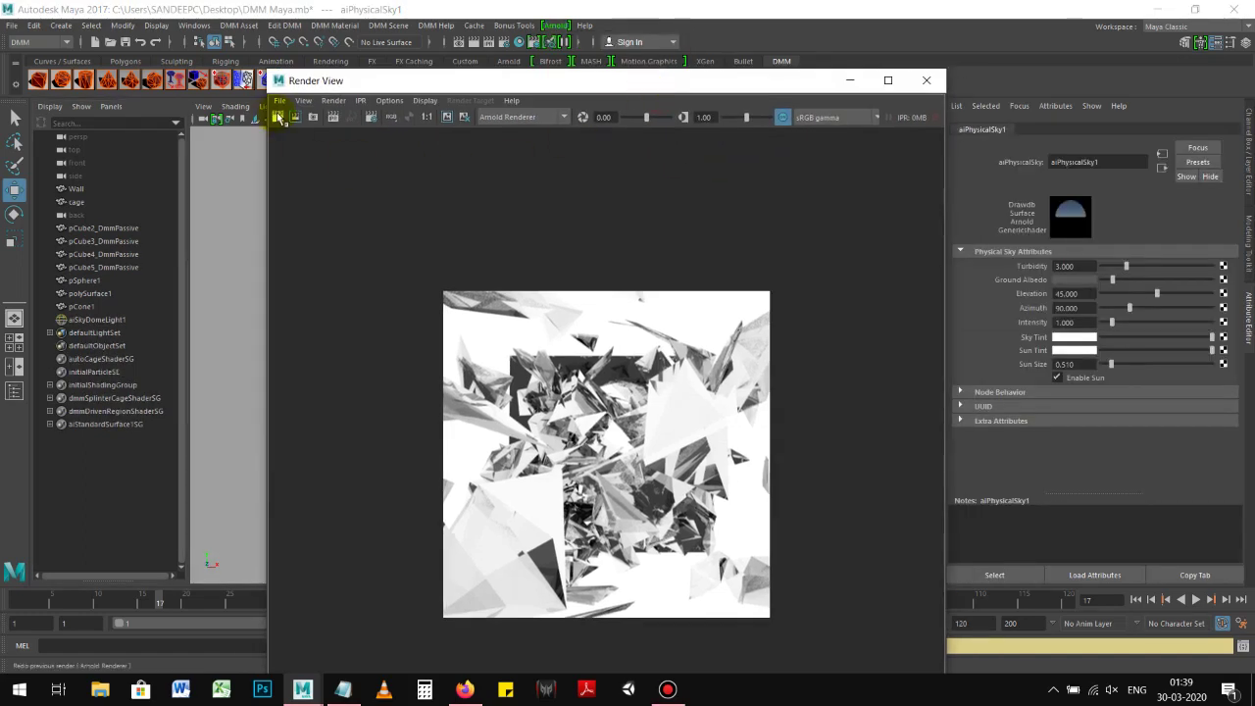
click(277, 117)
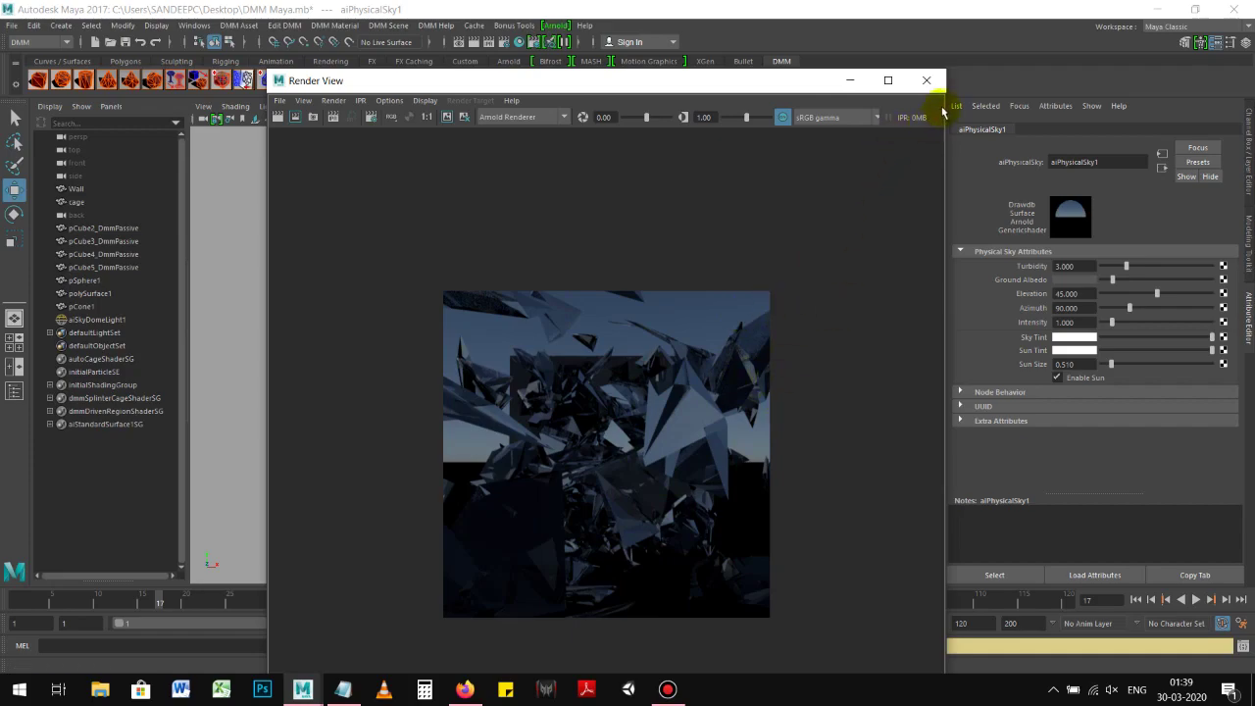
click(927, 81)
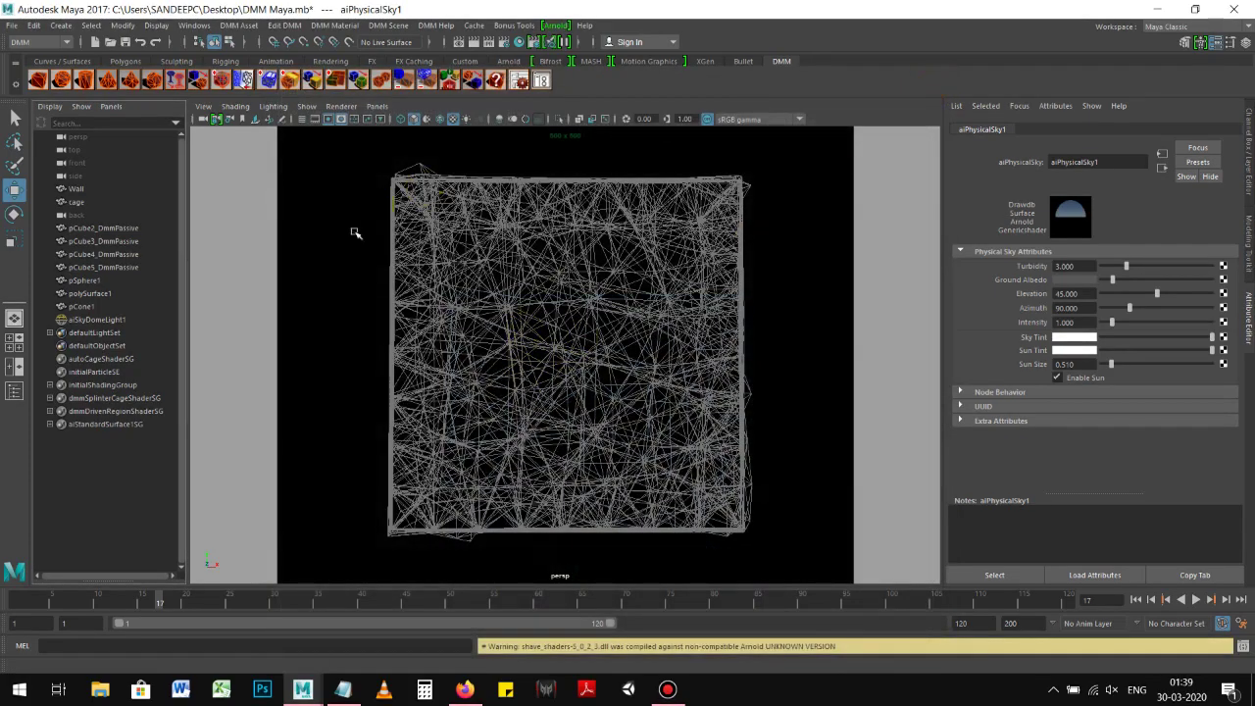
Orbit to a side view of the Wall and render the frame with Arnold
click(338, 268)
alt+drag(382, 351, 575, 356)
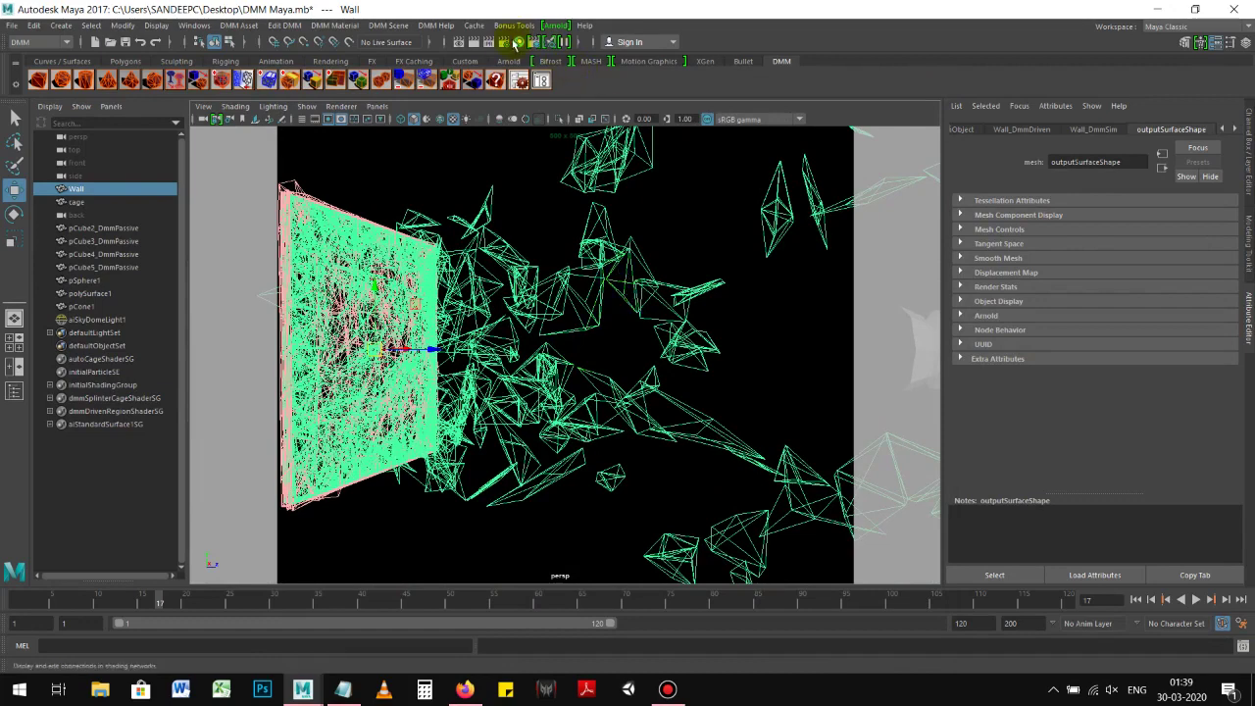
click(482, 43)
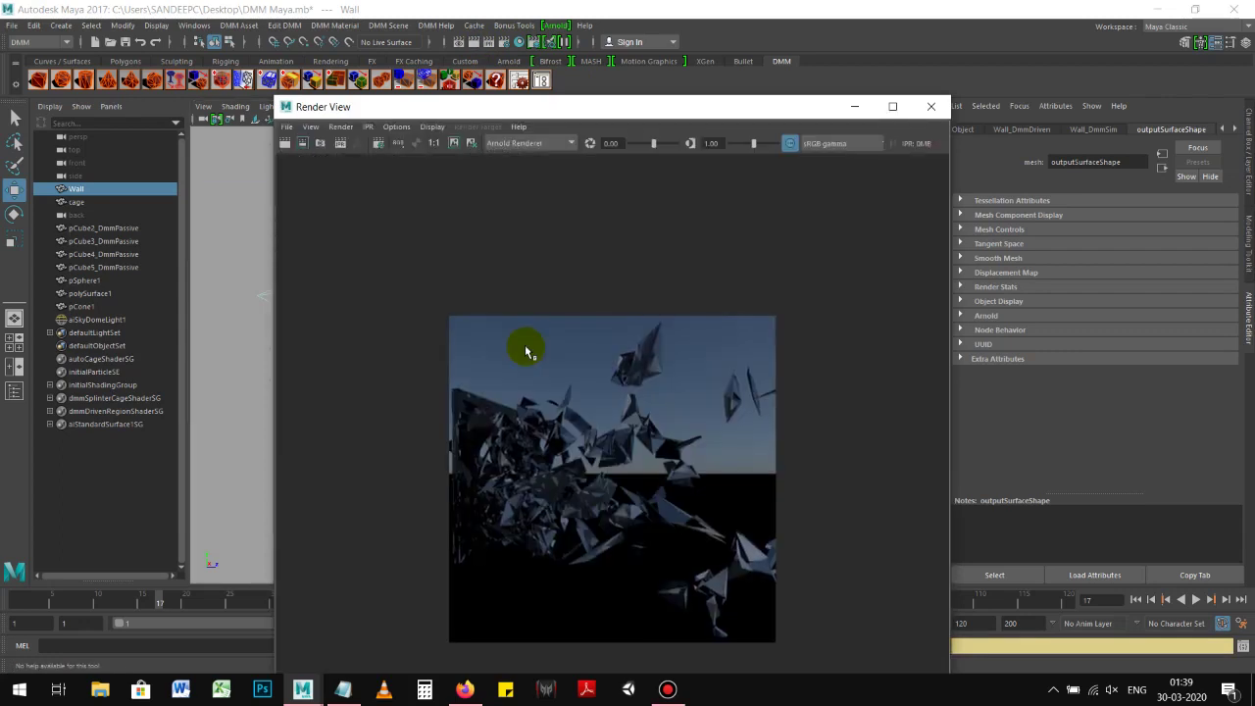
mouse_move(494, 112)
mouse_down()
mouse_move(524, 84)
mouse_move(592, 91)
mouse_move(656, 171)
mouse_up()
click(504, 42)
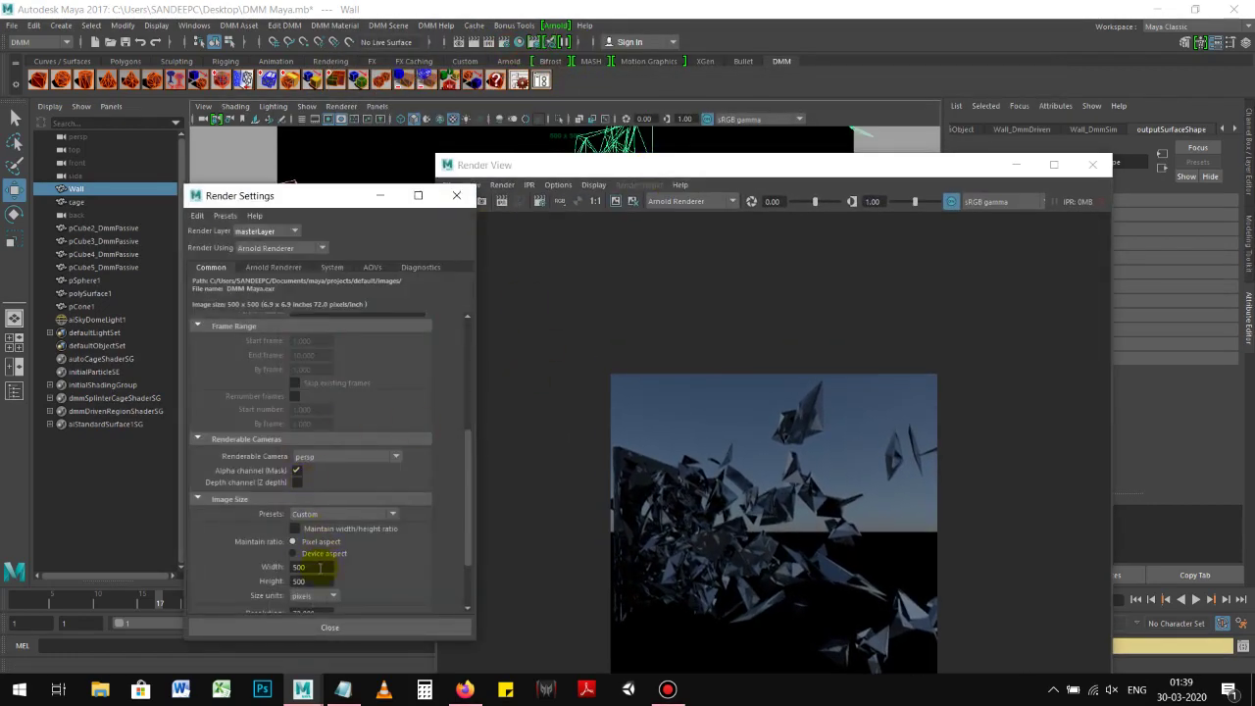
Set the render image size to the HD_720 preset (1280 × 720)
click(314, 515)
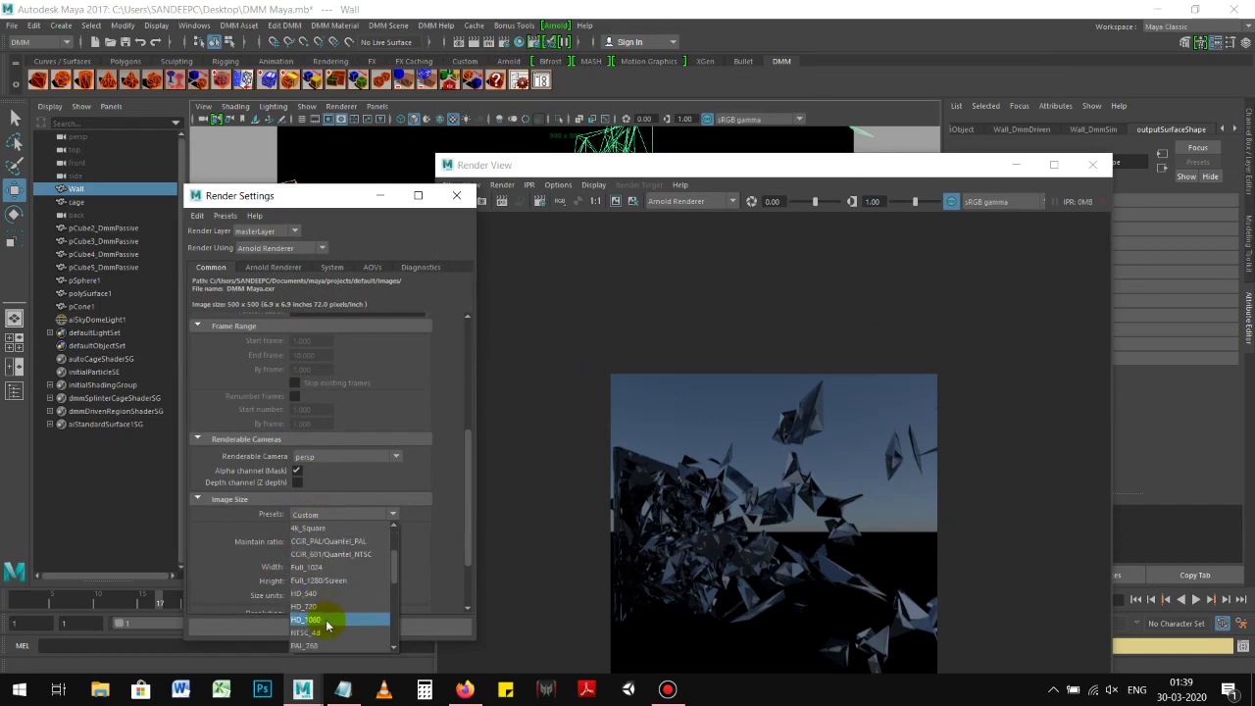
click(311, 607)
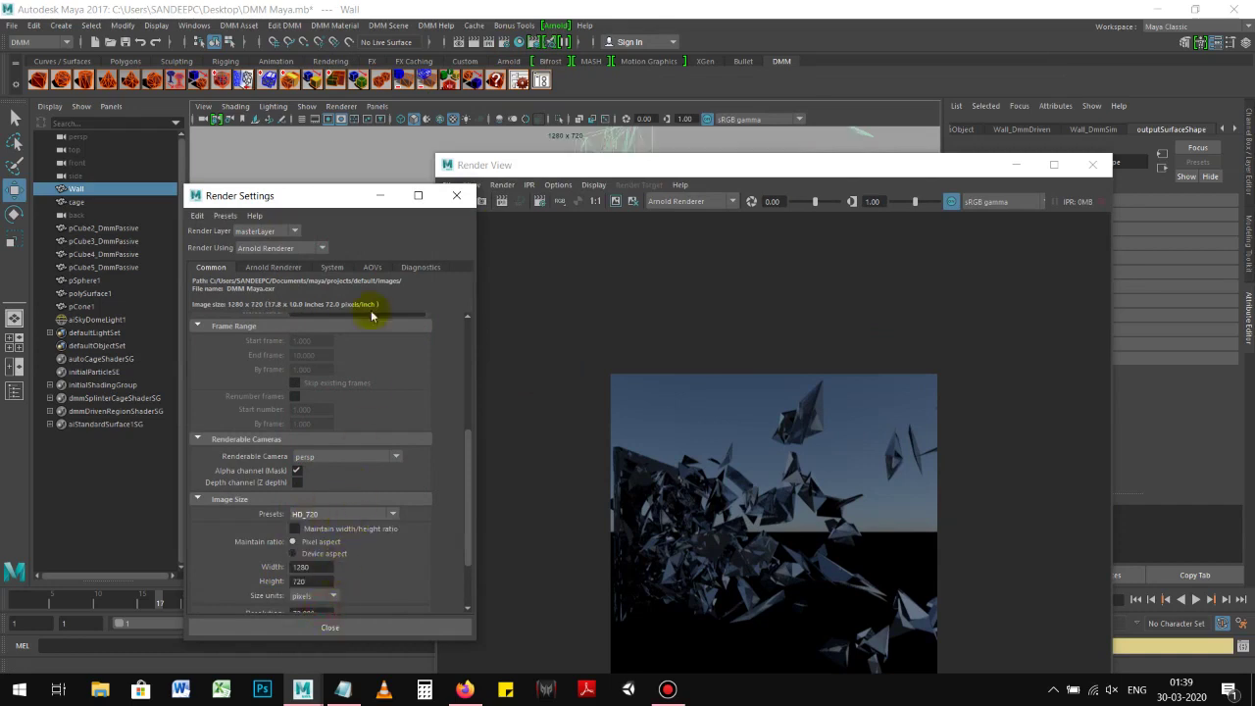
drag(471, 168, 405, 51)
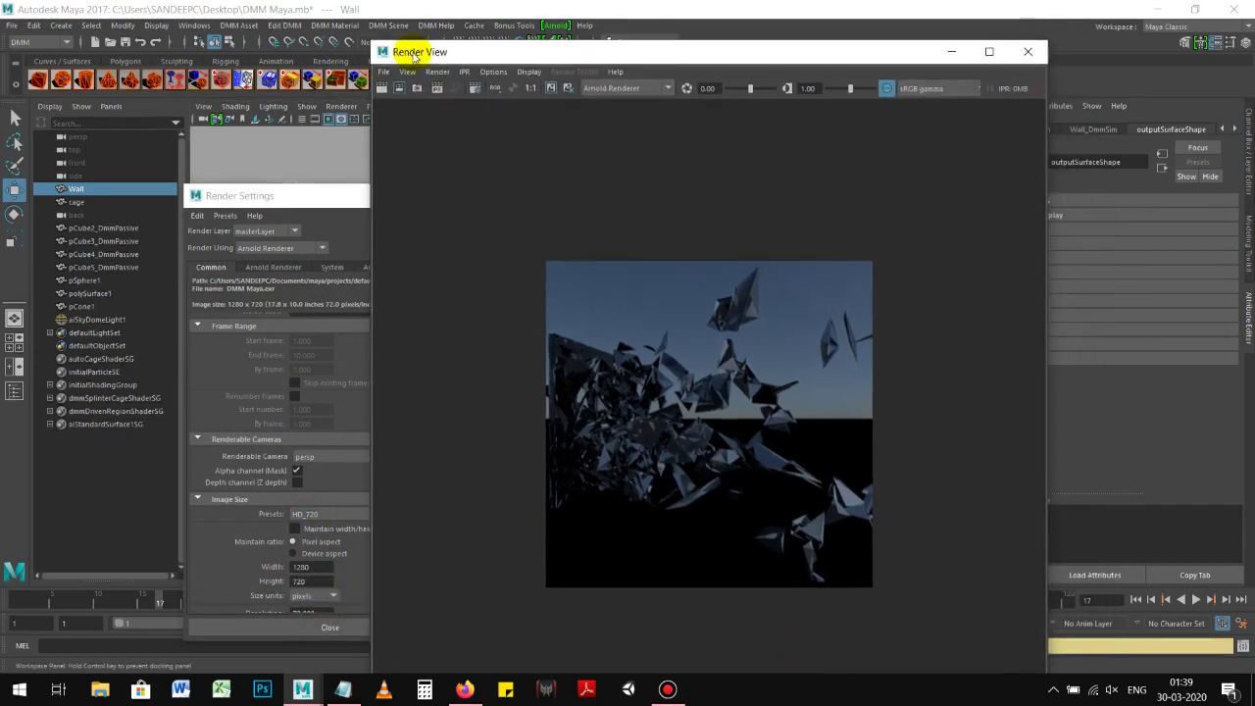
Select aiSkyDomeLight1 in the Outliner of the main scene window
click(132, 44)
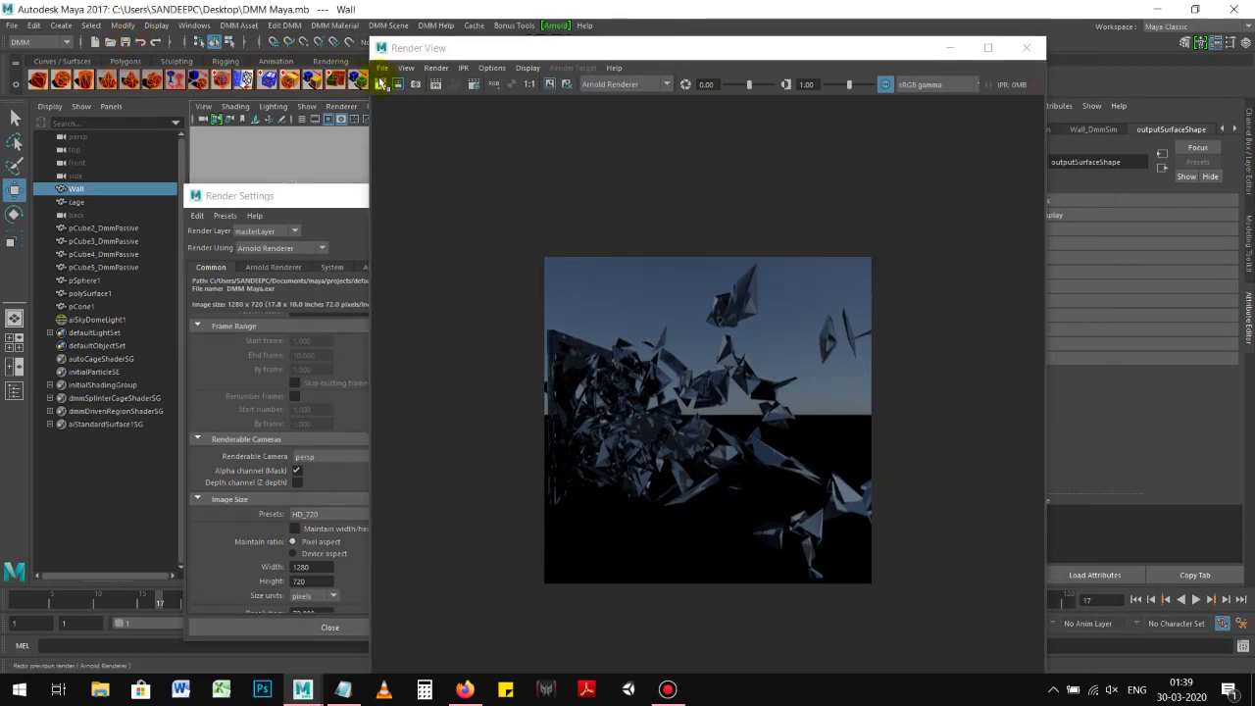
click(88, 241)
click(98, 320)
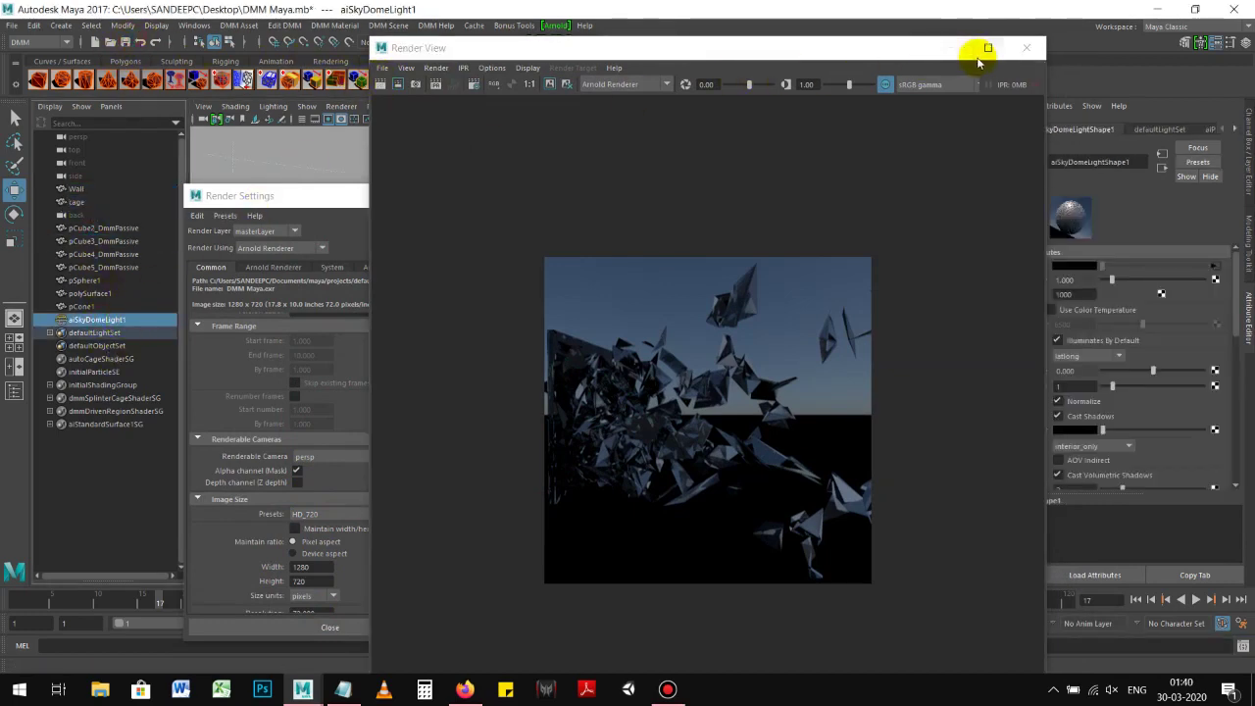
Close Render View and set the sky dome light's exposure to 0.500
click(1026, 47)
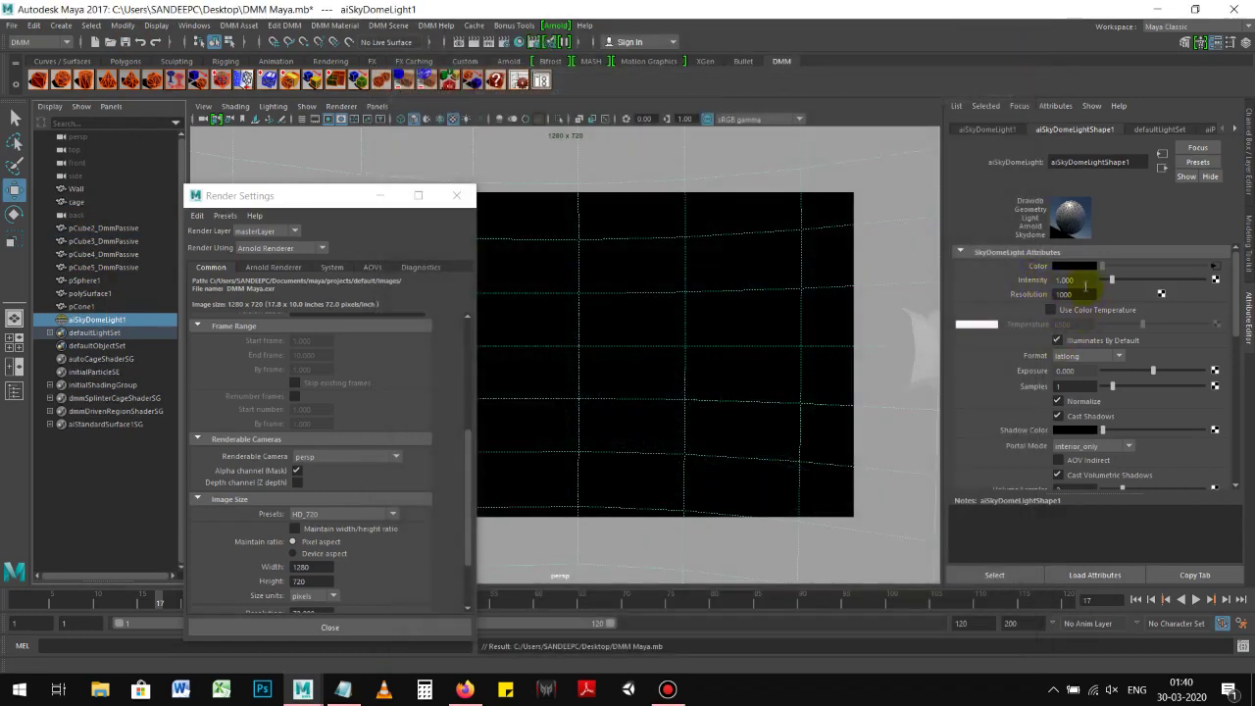
click(1085, 371)
text(0.500)
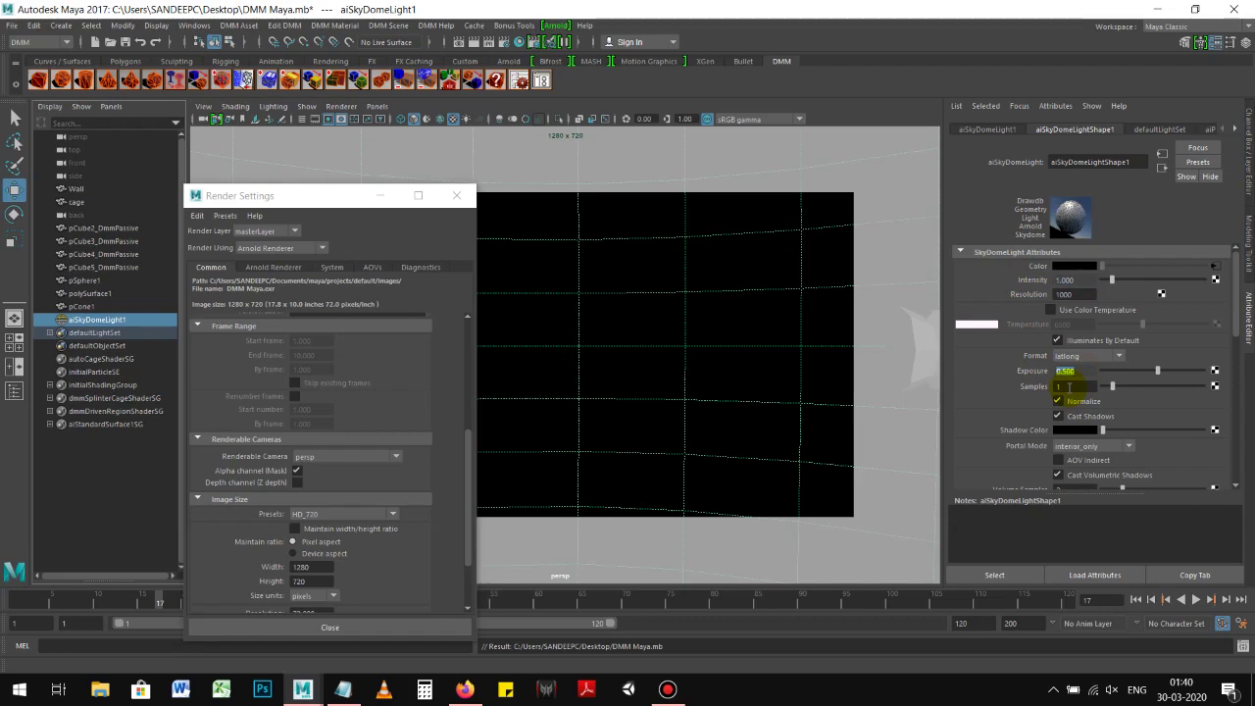
drag(330, 196, 287, 194)
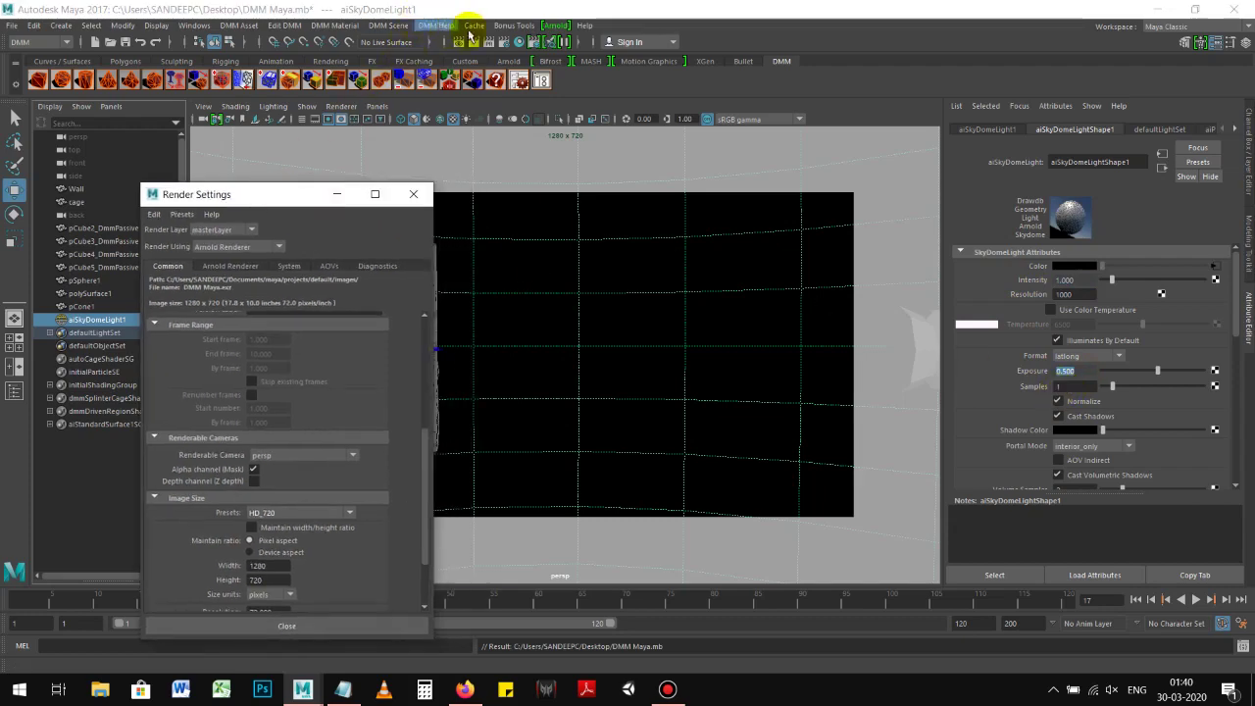
Start a new render of the current frame and bring the tutorial notes forward
click(474, 42)
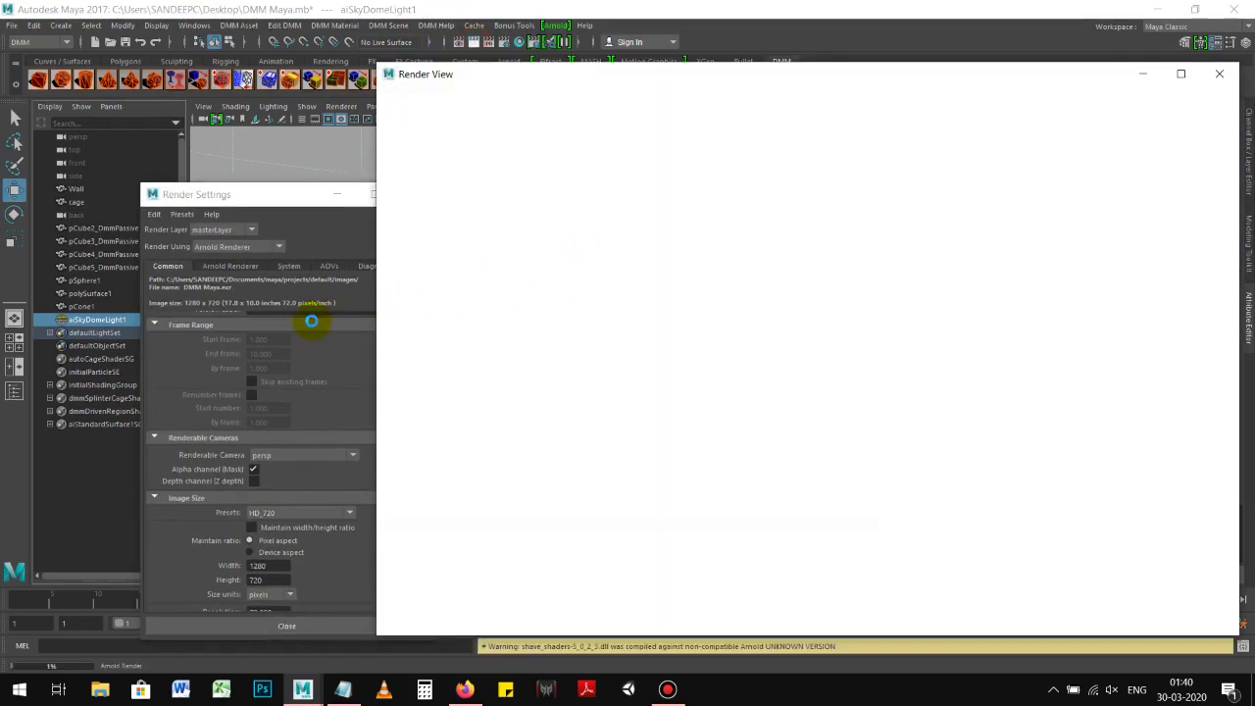
click(668, 690)
click(668, 690)
click(207, 390)
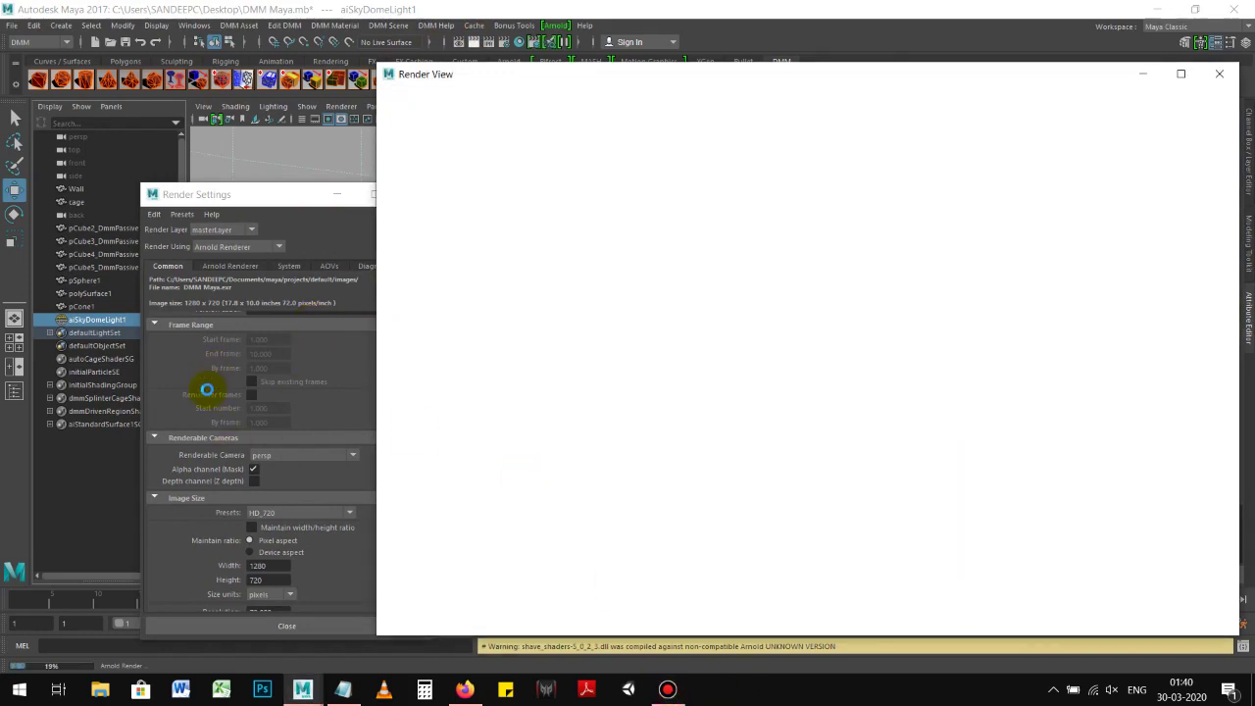
click(343, 689)
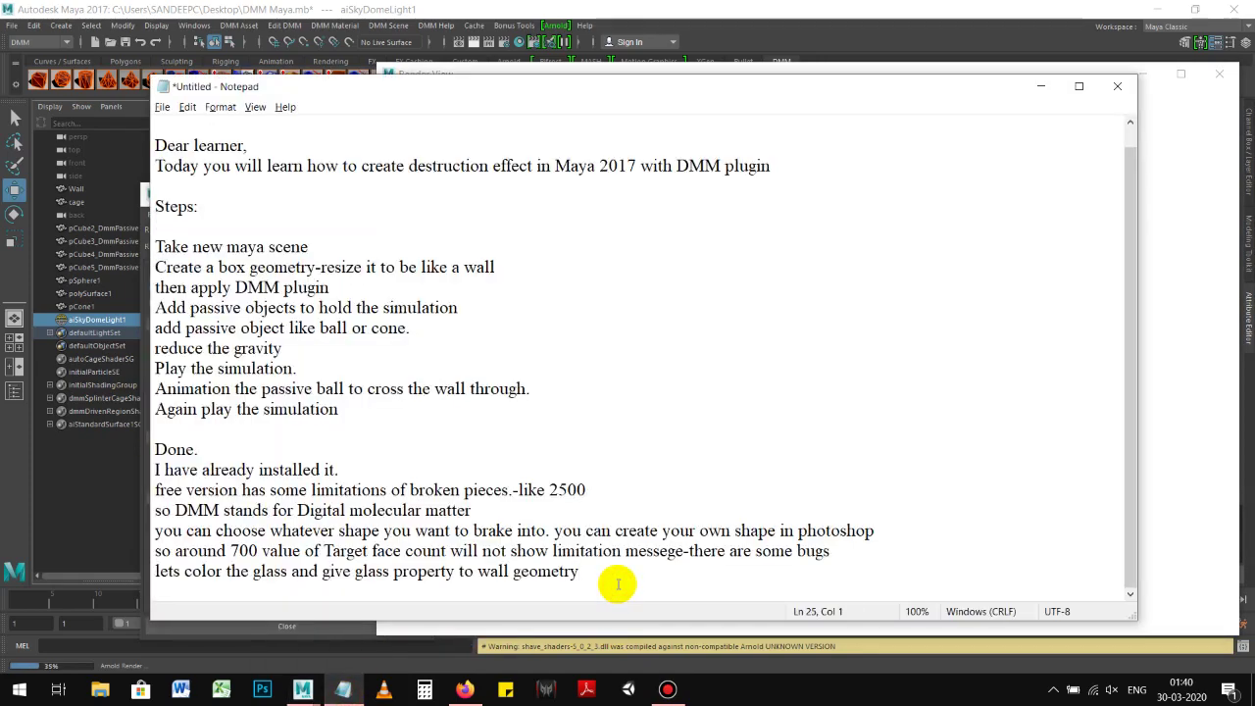
Add the lines 'thats all', 'hope you like the tutorial' and 'thanks', then minimize Notepad
key(Return)
key(Return)
key(Return)
text(thats a)
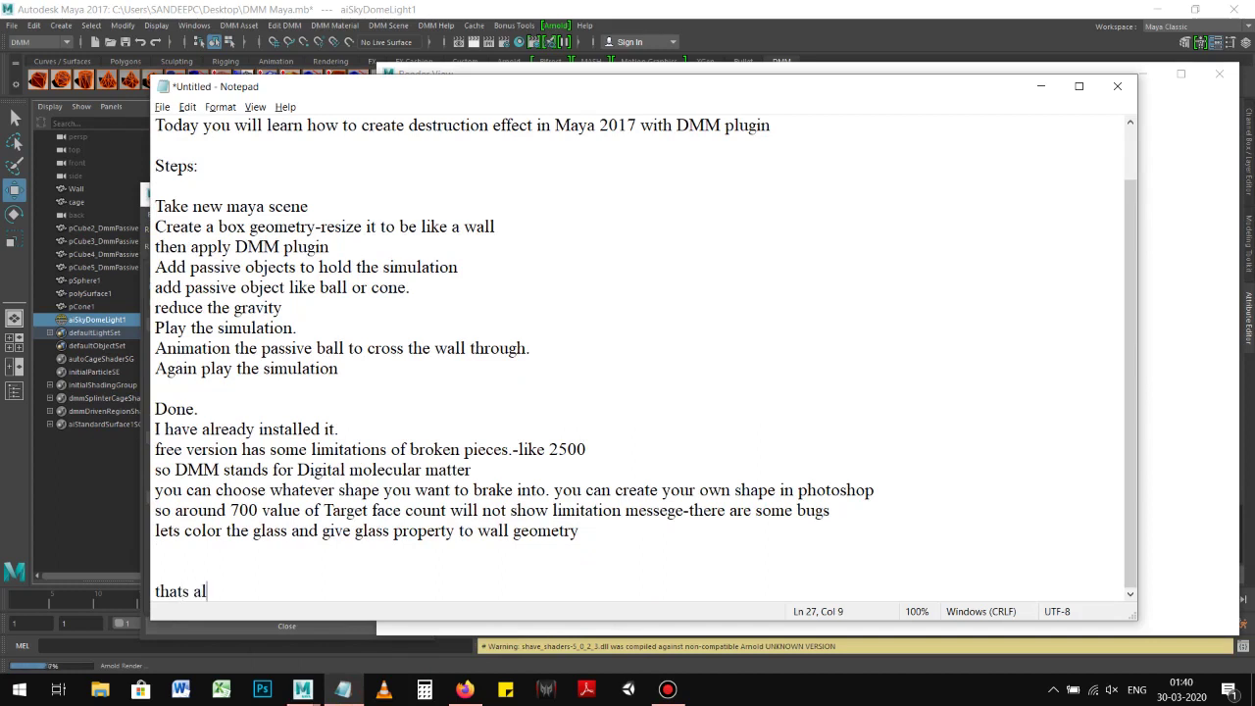
text(l)
key(Return)
key(Return)
text(hope you)
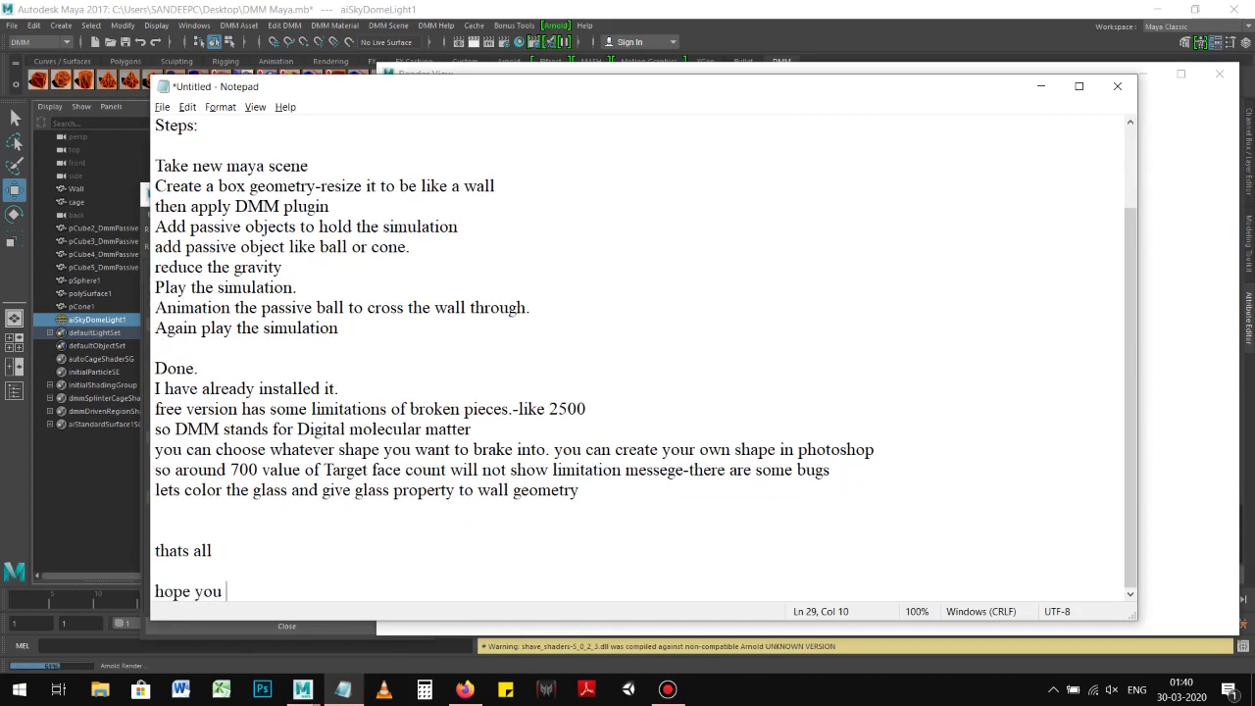
text(like the tutorial)
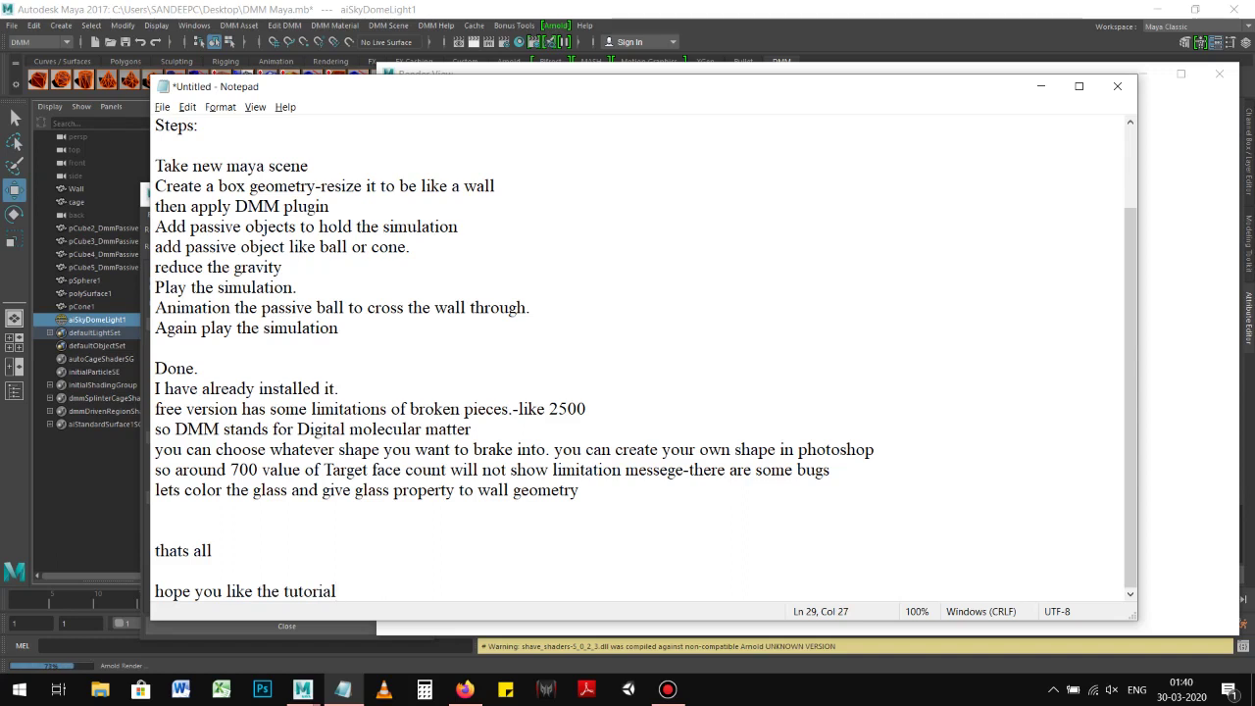
key(Return)
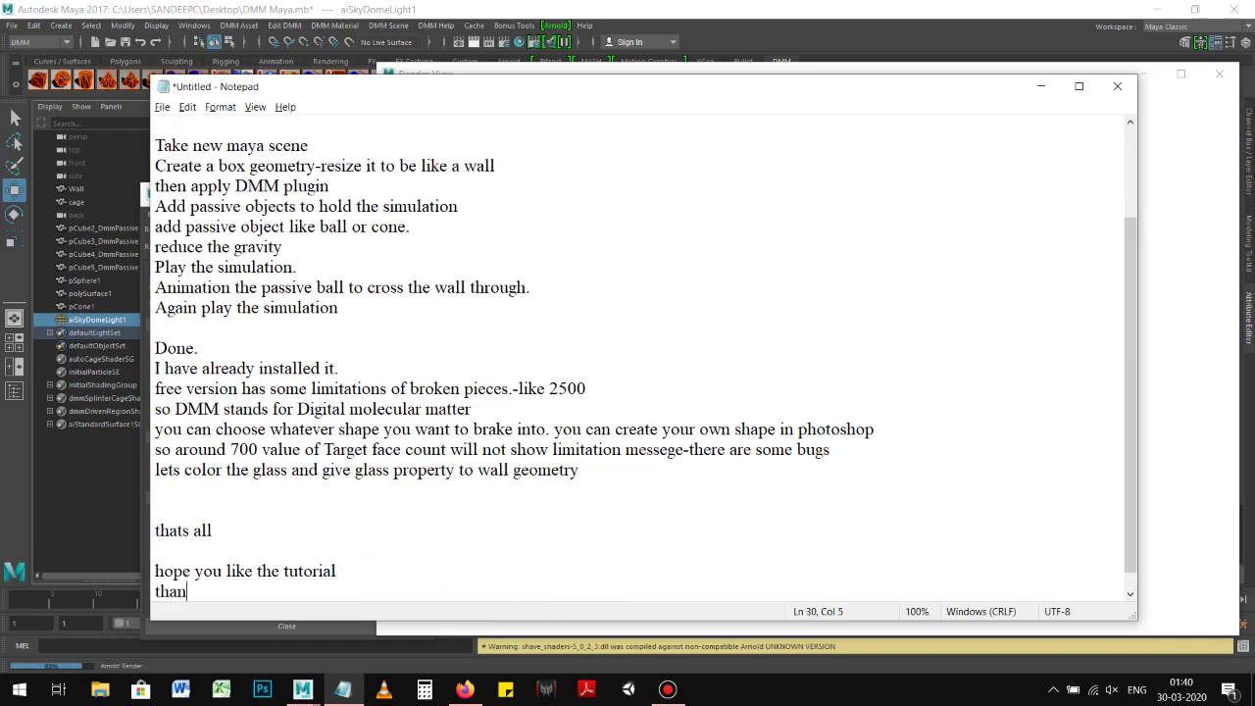
text(thanks)
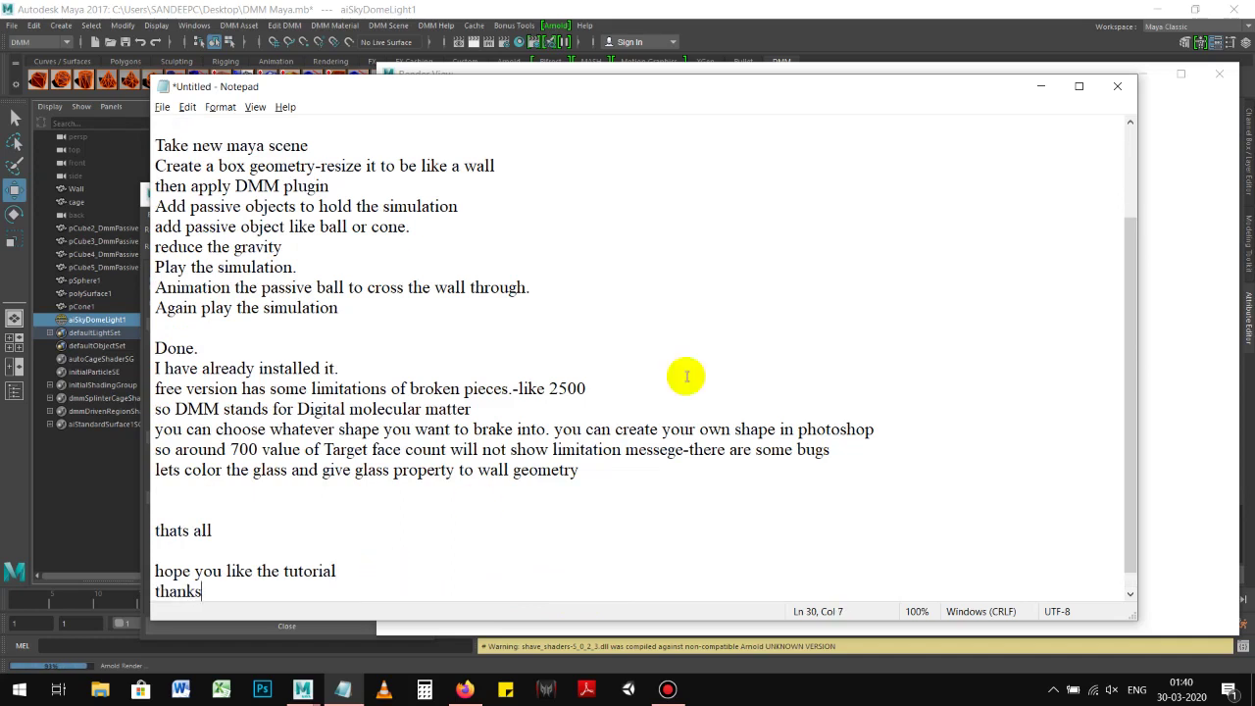
click(1038, 86)
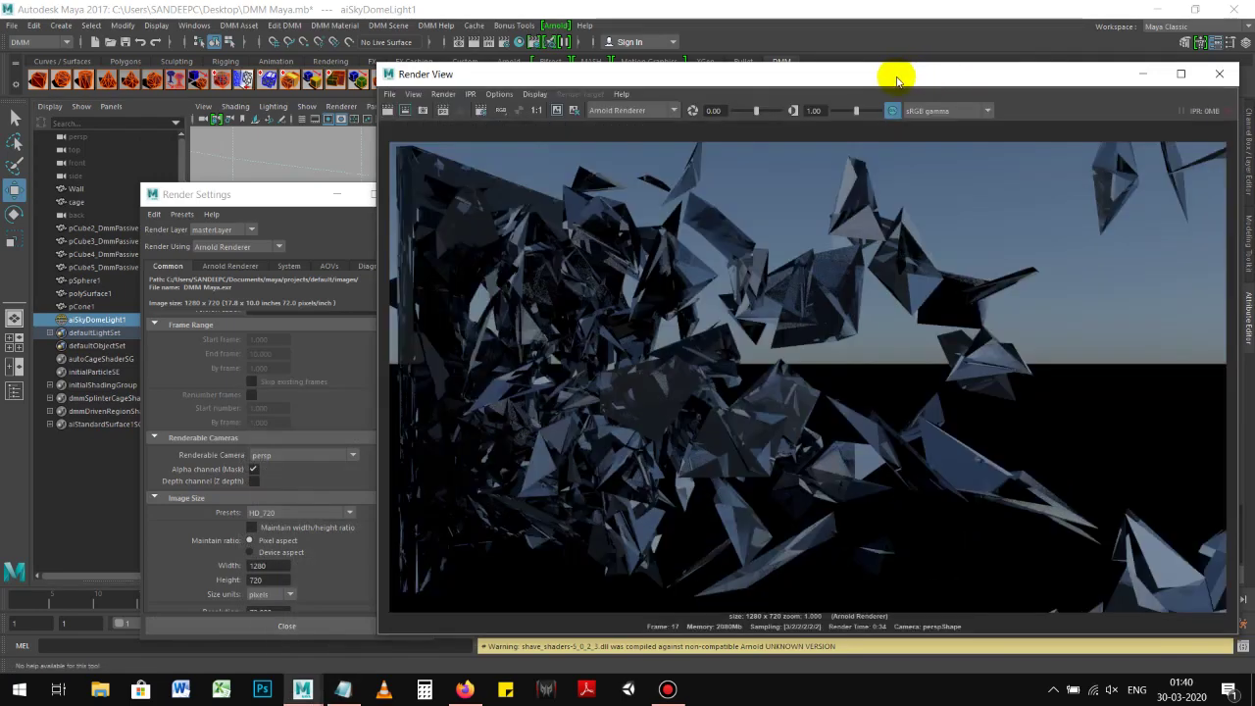
Save the render to the Desktop in the default Alias PIX format
drag(940, 78, 707, 80)
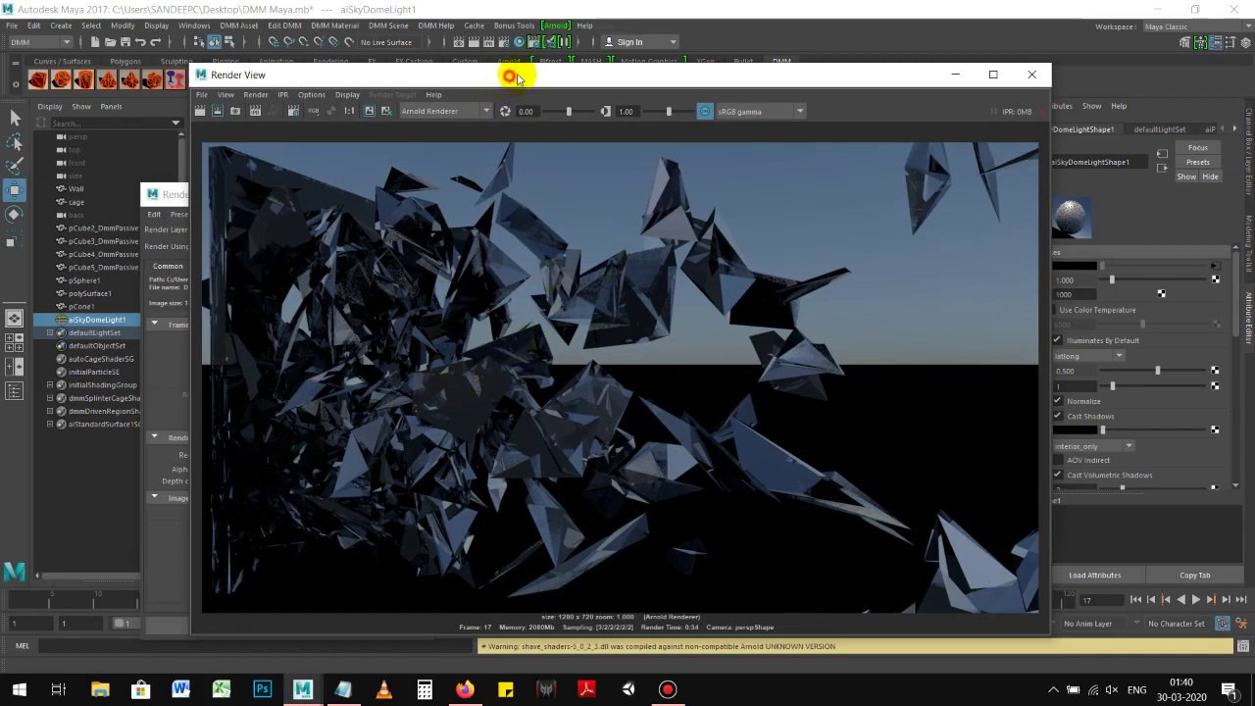
drag(510, 79, 540, 74)
click(232, 89)
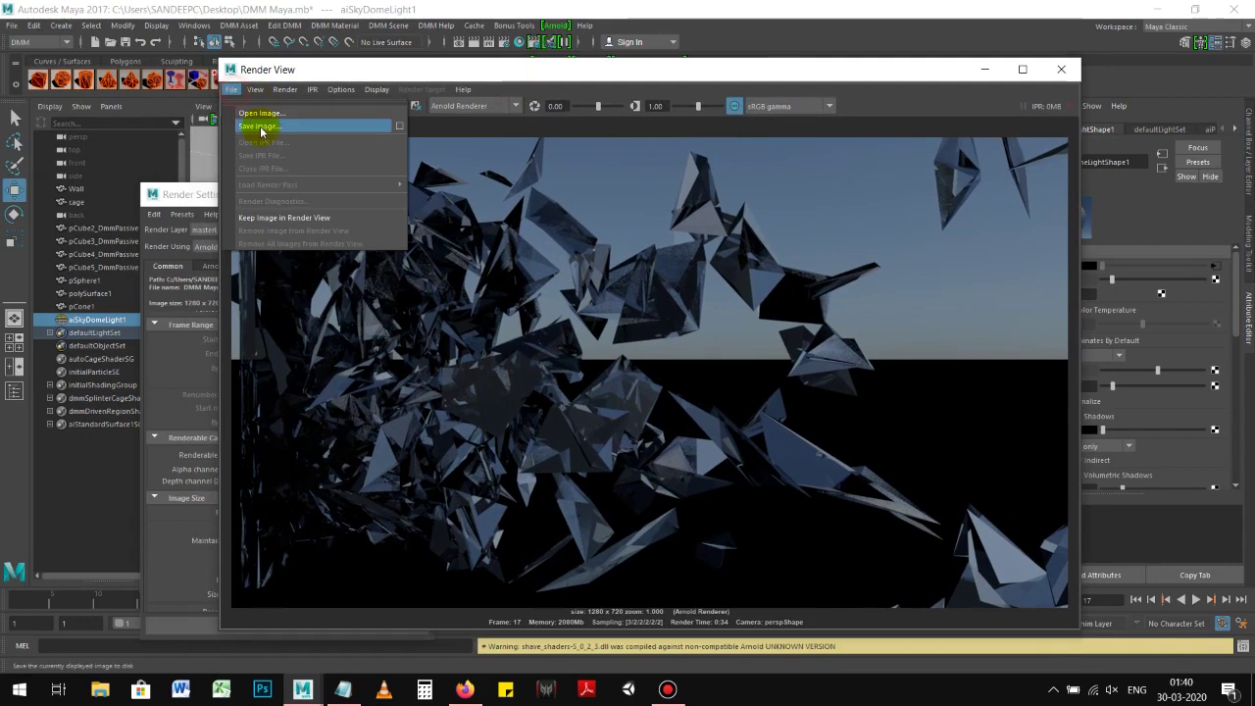
click(264, 127)
click(458, 248)
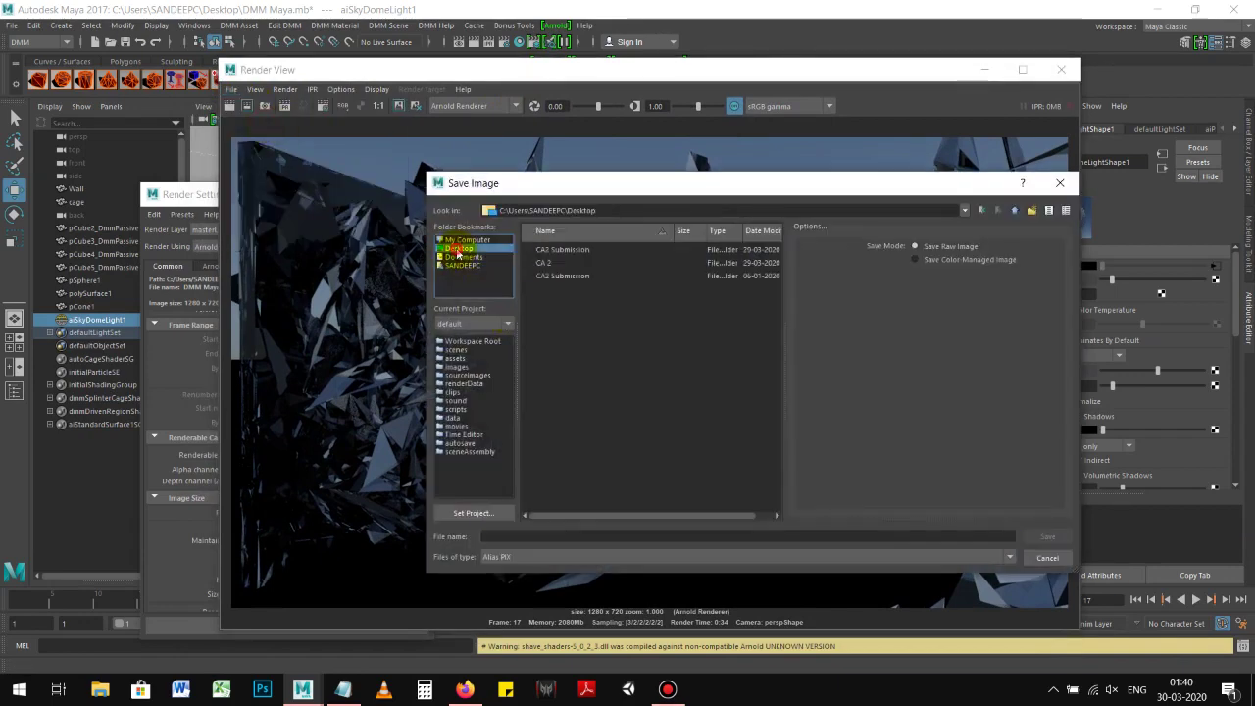
click(541, 535)
text(Glass DMM)
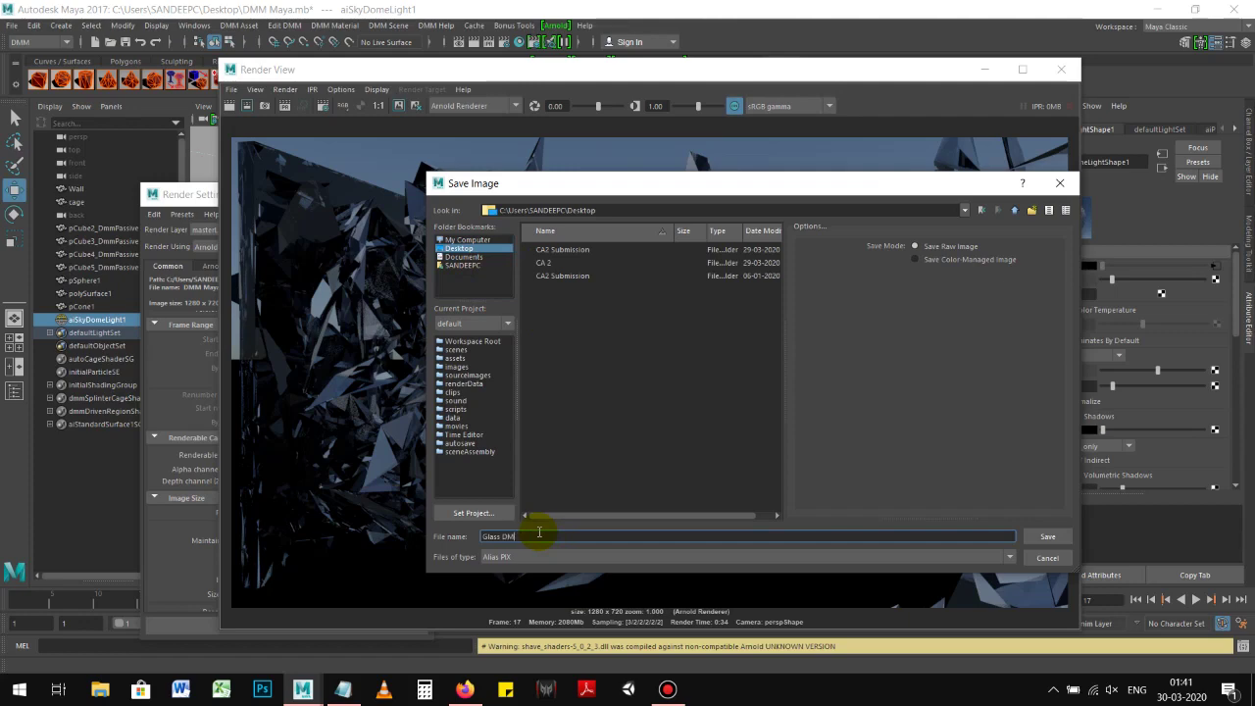
key(Return)
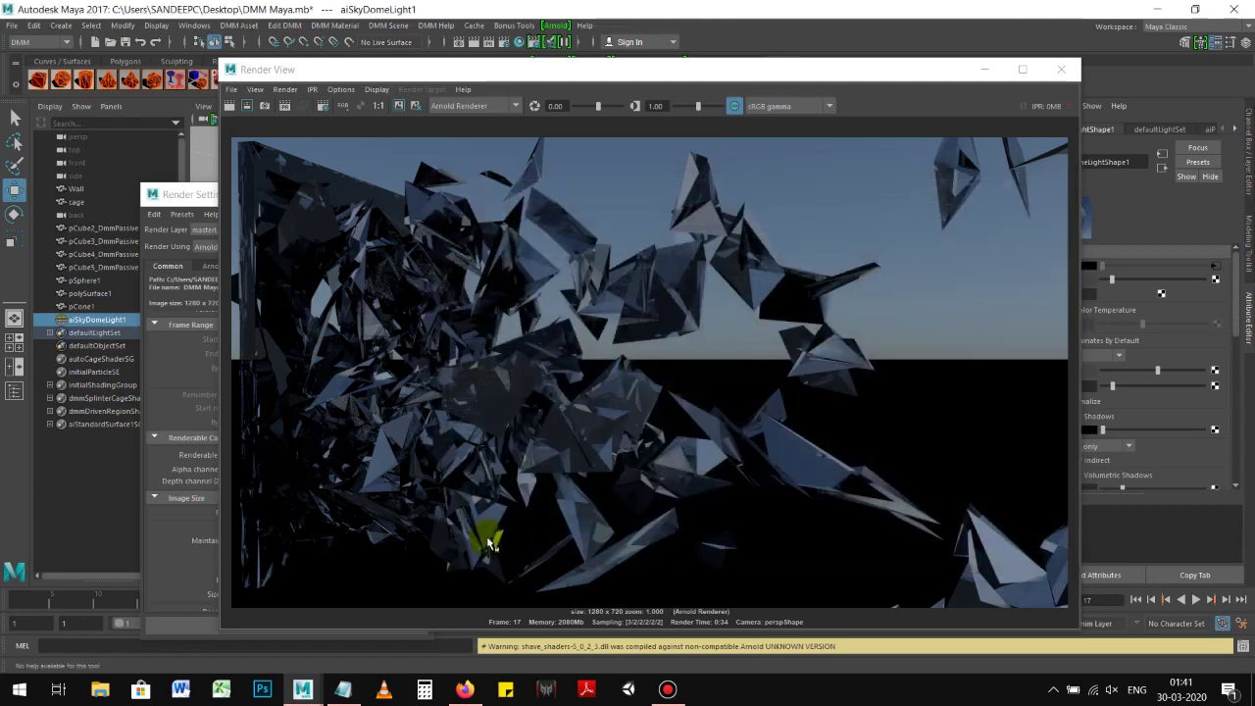
Save the render to the Desktop as a JPEG named Glass DMM and close Render View
click(232, 90)
click(253, 125)
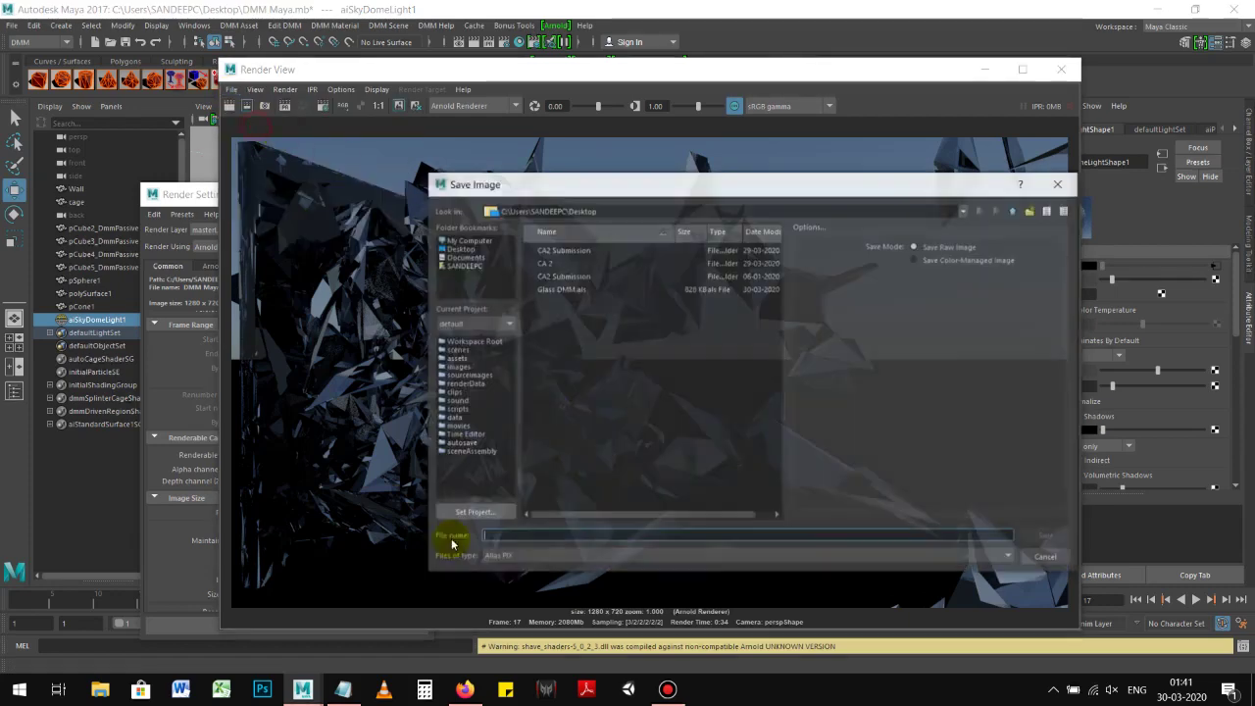
click(526, 557)
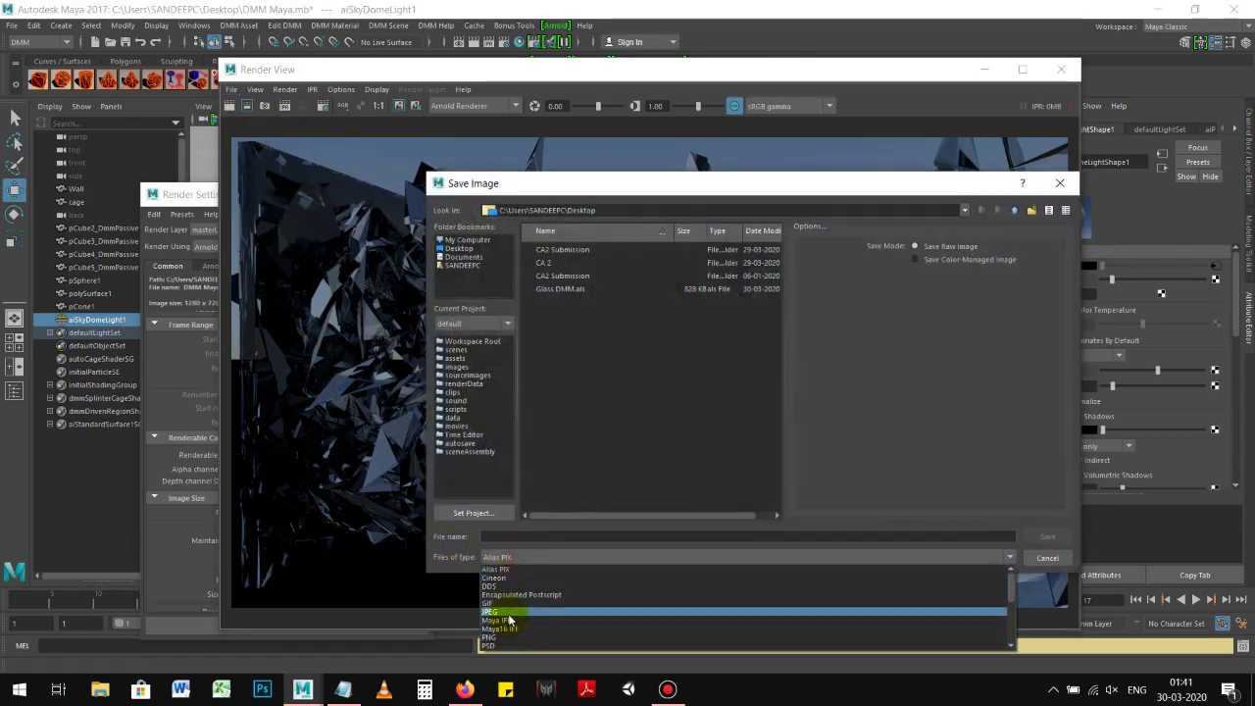
click(508, 618)
click(608, 388)
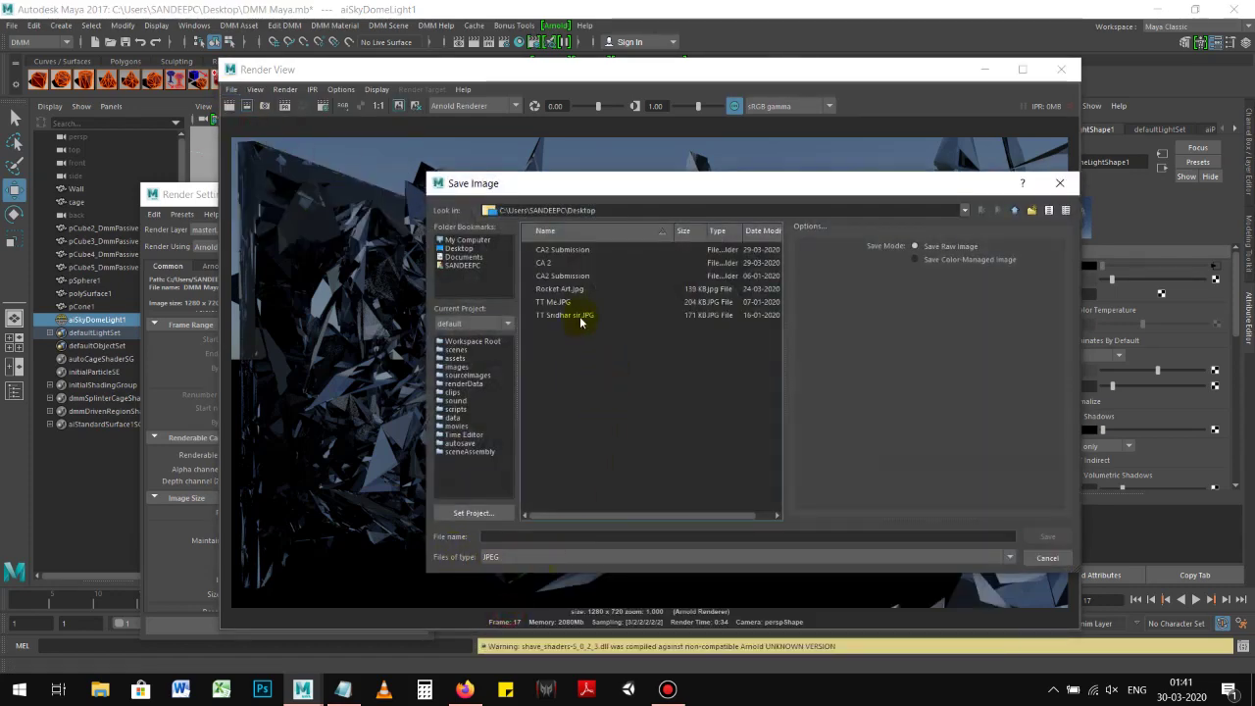
click(536, 536)
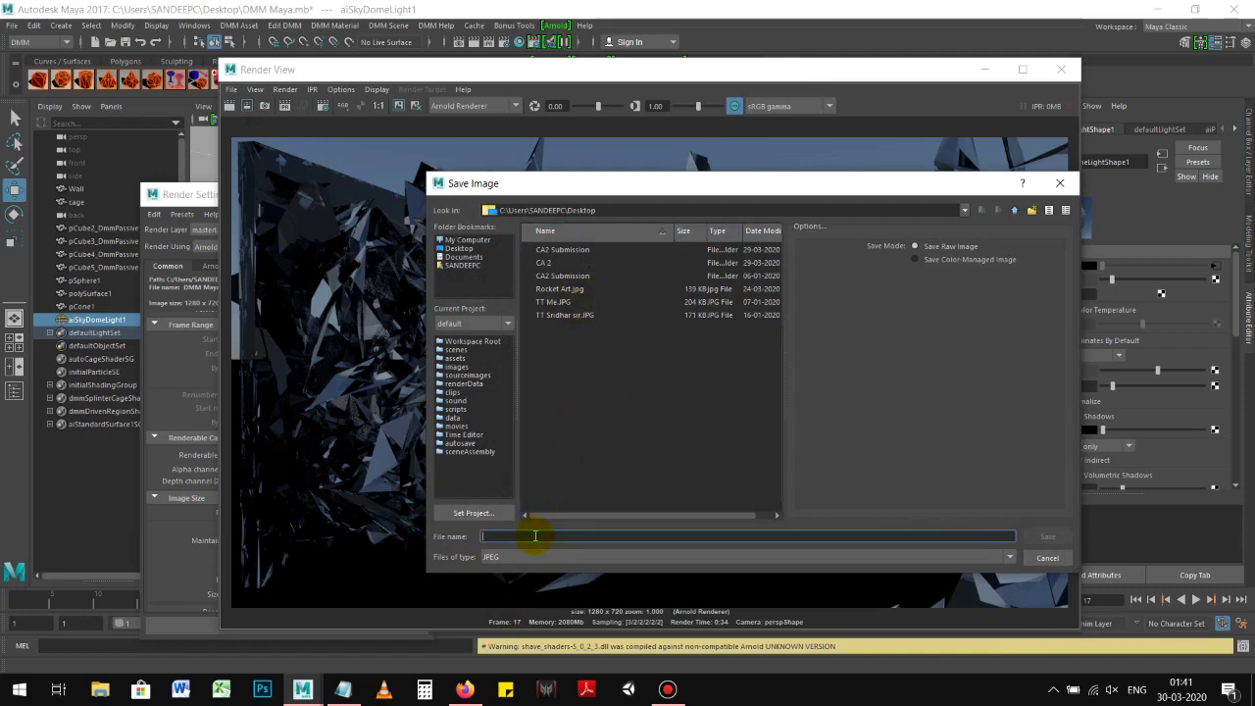
text(Glass DMM)
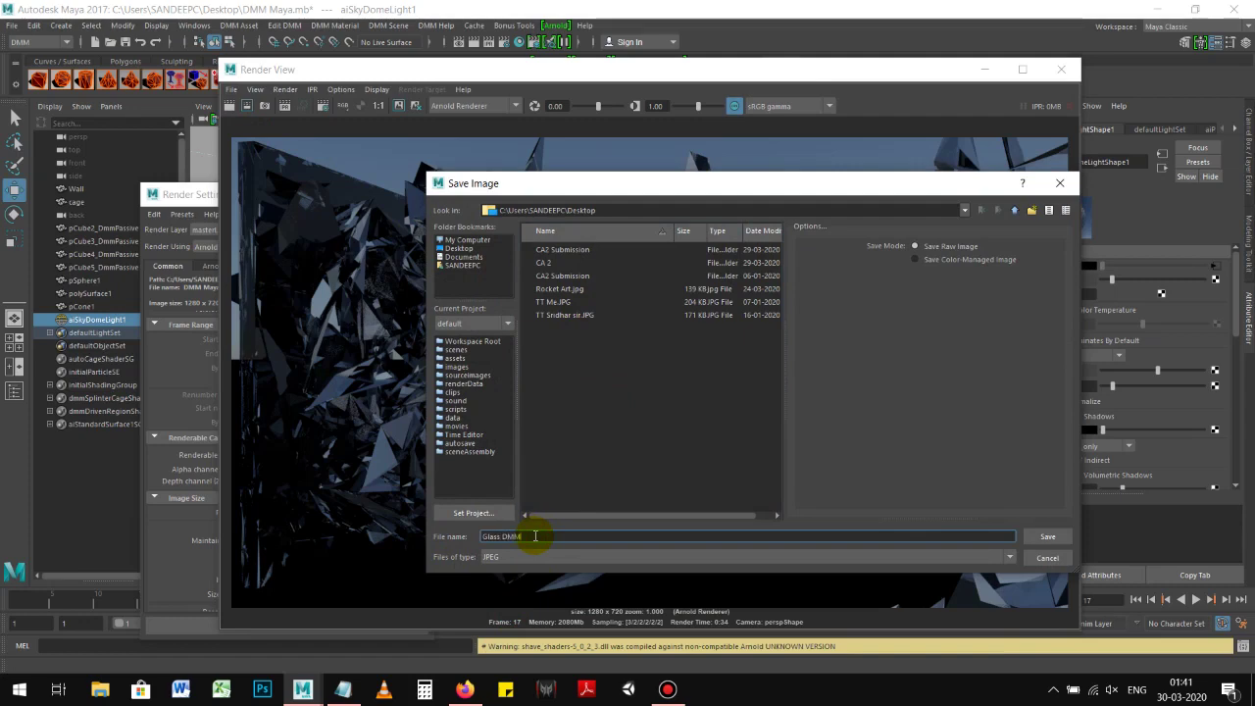
key(Return)
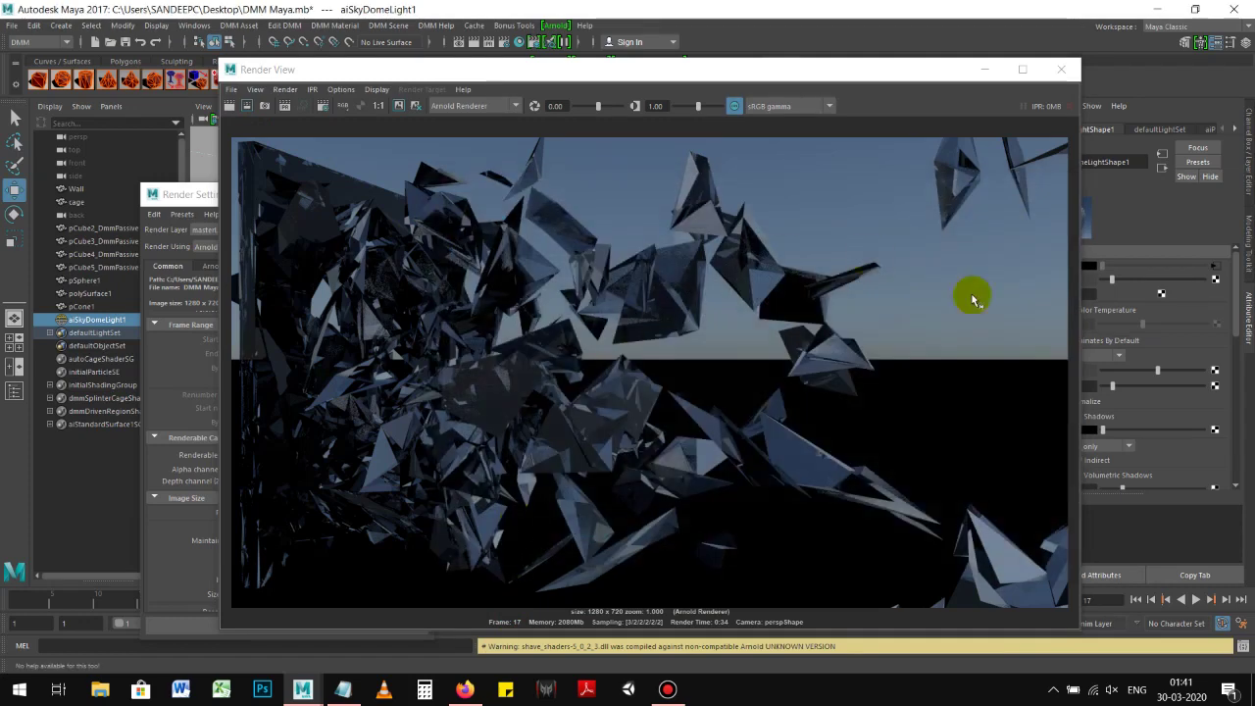
drag(869, 69, 857, 72)
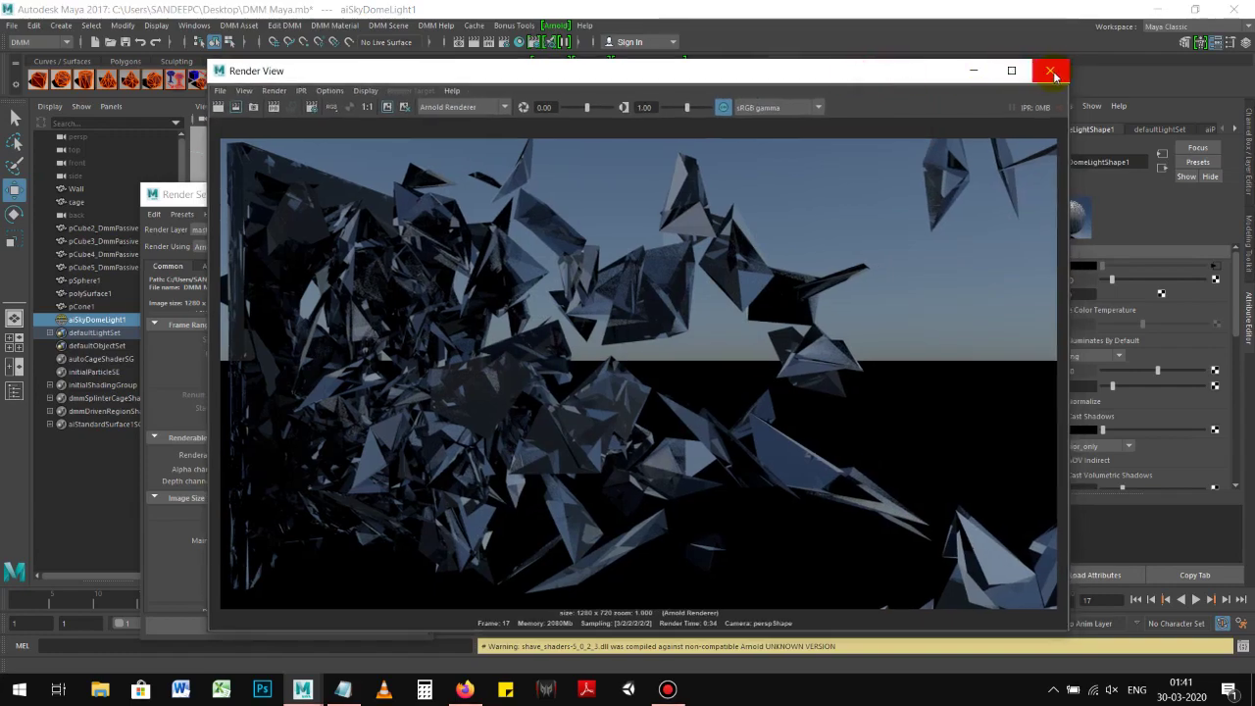
click(1050, 76)
Save the DMM scene with Ctrl+S and render the current frame again
alt+drag(686, 372, 690, 361)
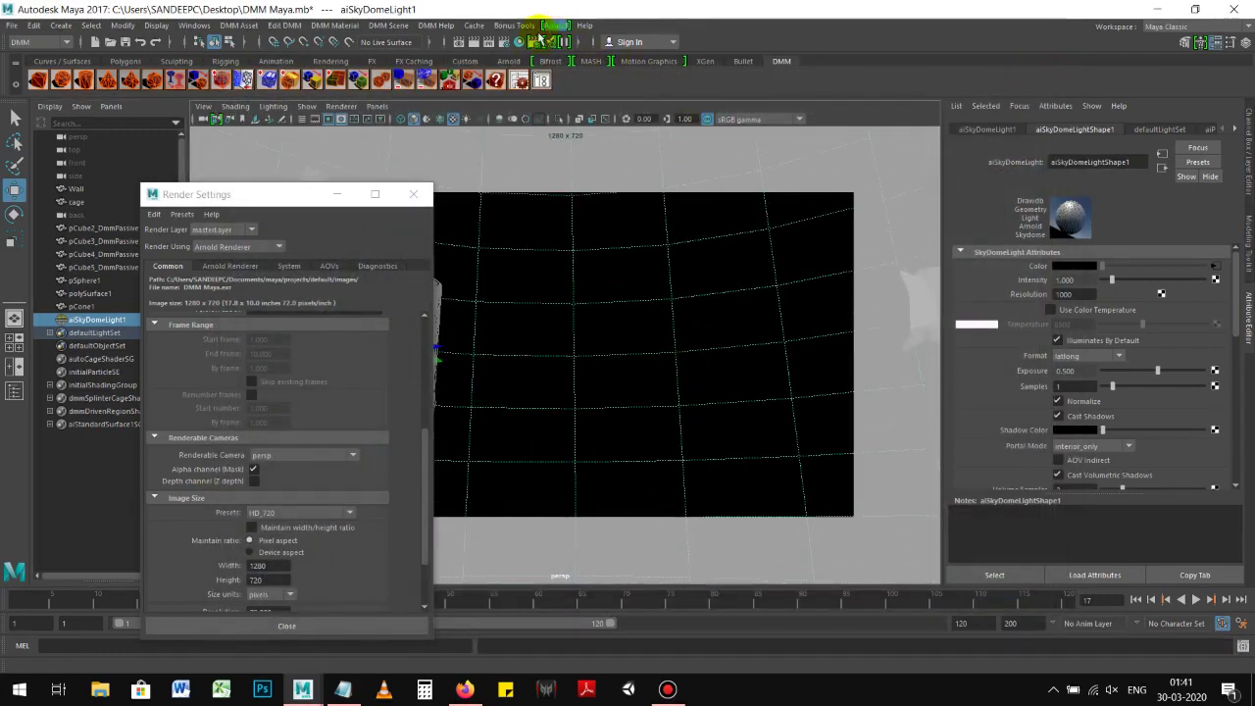
key(ctrl+s)
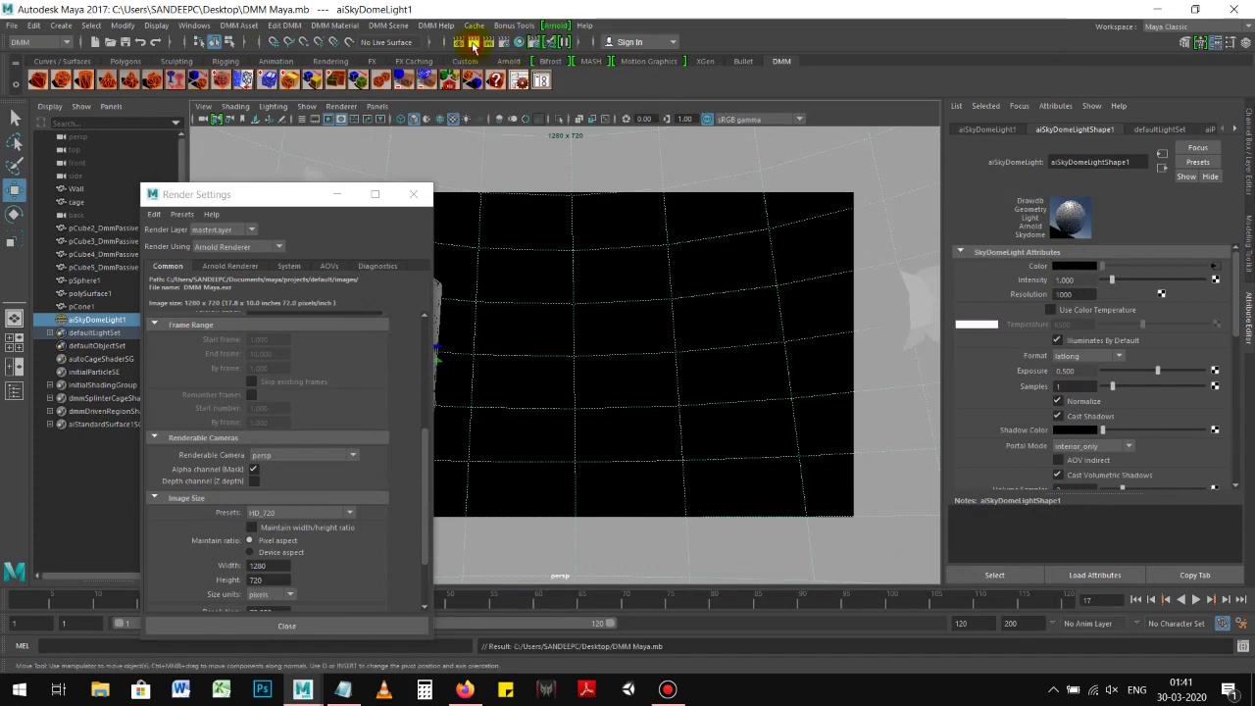
click(473, 43)
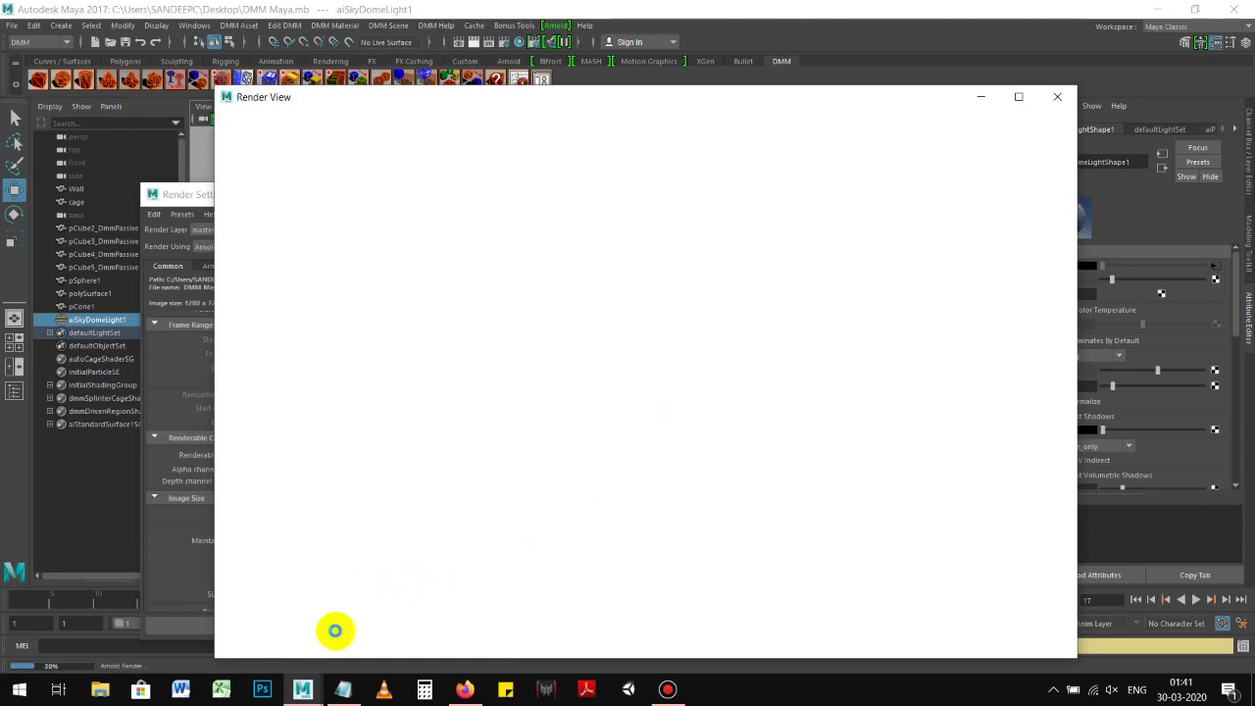
click(342, 690)
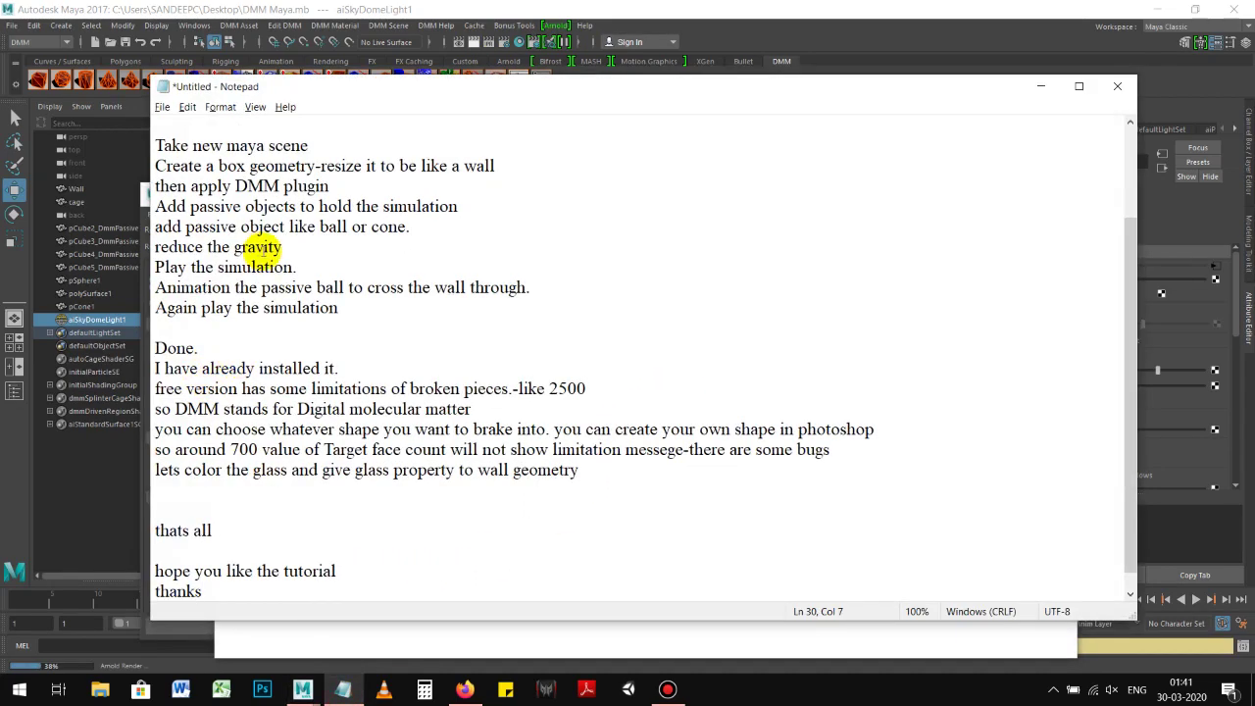
Highlight each tutorial step, from the wall setup to replaying the simulation, then minimize the notes
scroll(219, 202, up, 3)
mouse_move(163, 257)
mouse_down()
mouse_move(507, 288)
mouse_move(235, 274)
mouse_move(156, 289)
mouse_move(352, 310)
mouse_up()
drag(458, 329, 155, 329)
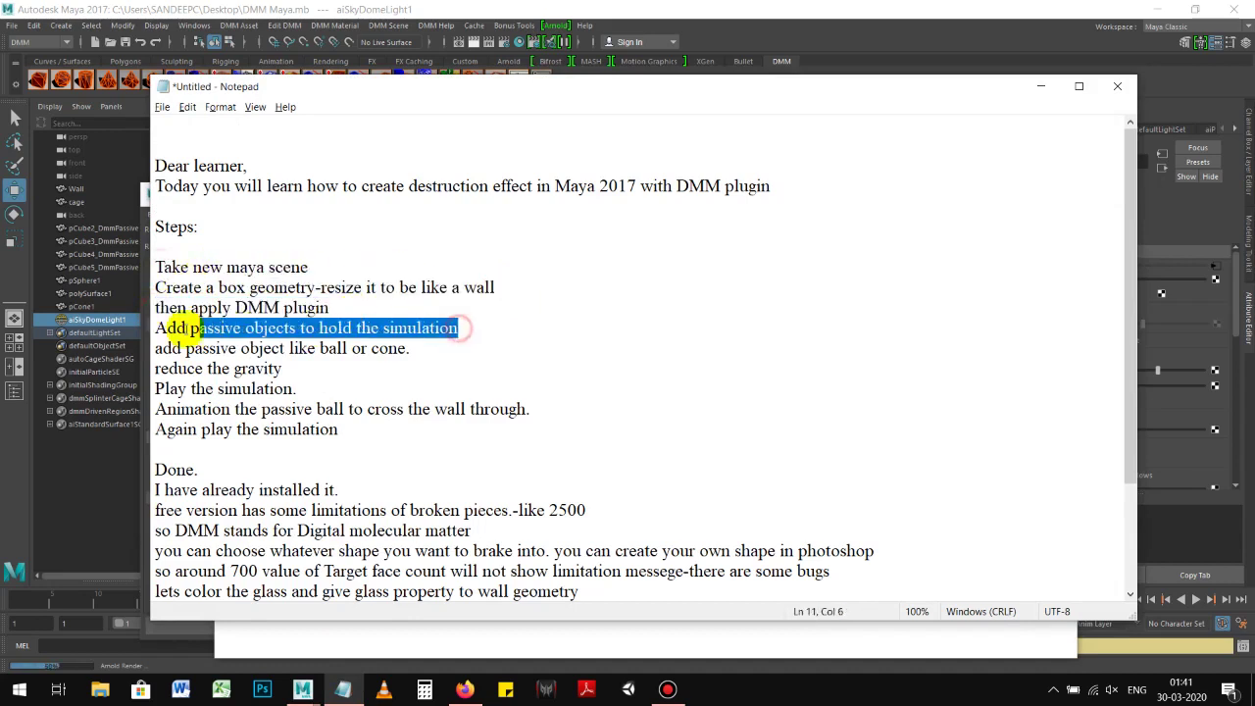
drag(407, 351, 155, 349)
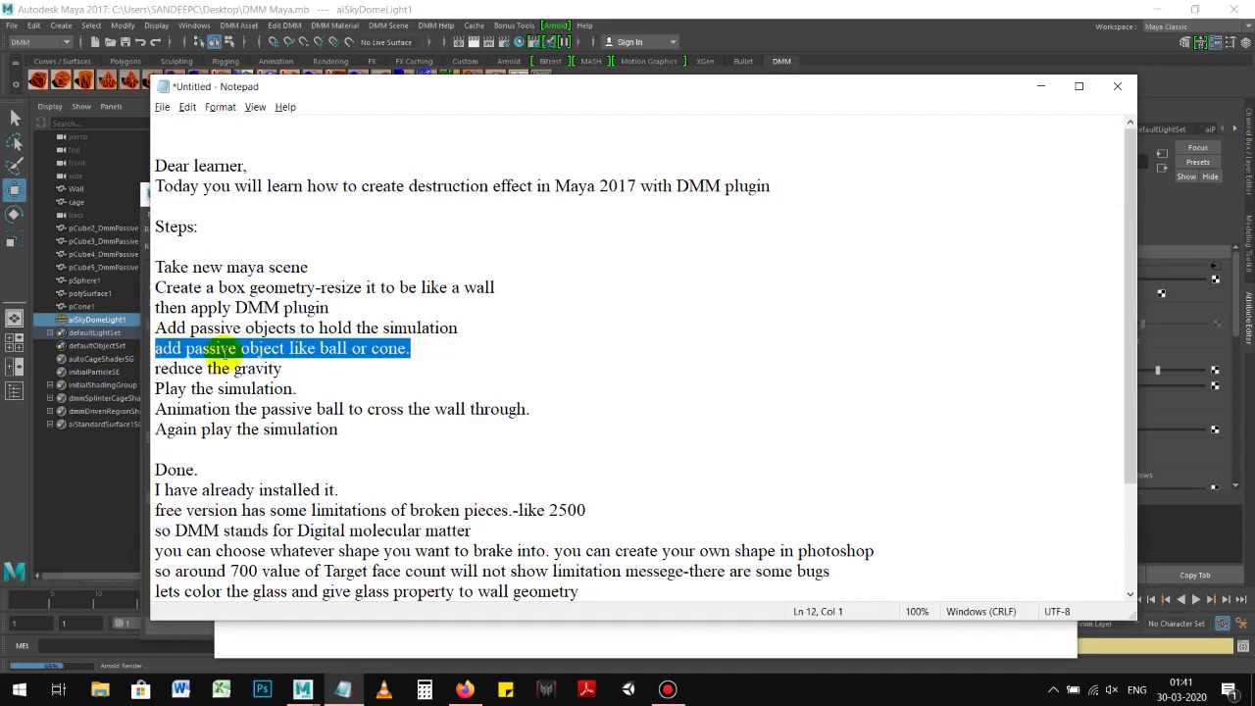
drag(282, 370, 159, 369)
drag(296, 389, 155, 389)
drag(530, 409, 155, 409)
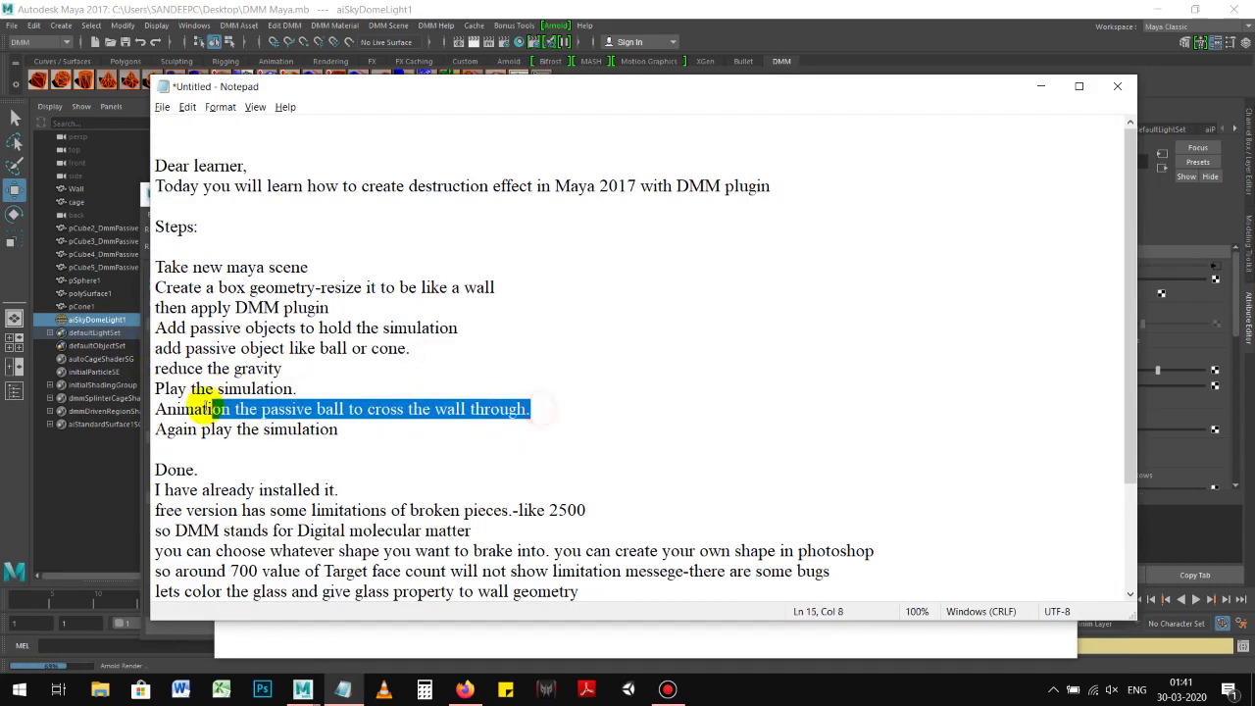
drag(339, 429, 155, 429)
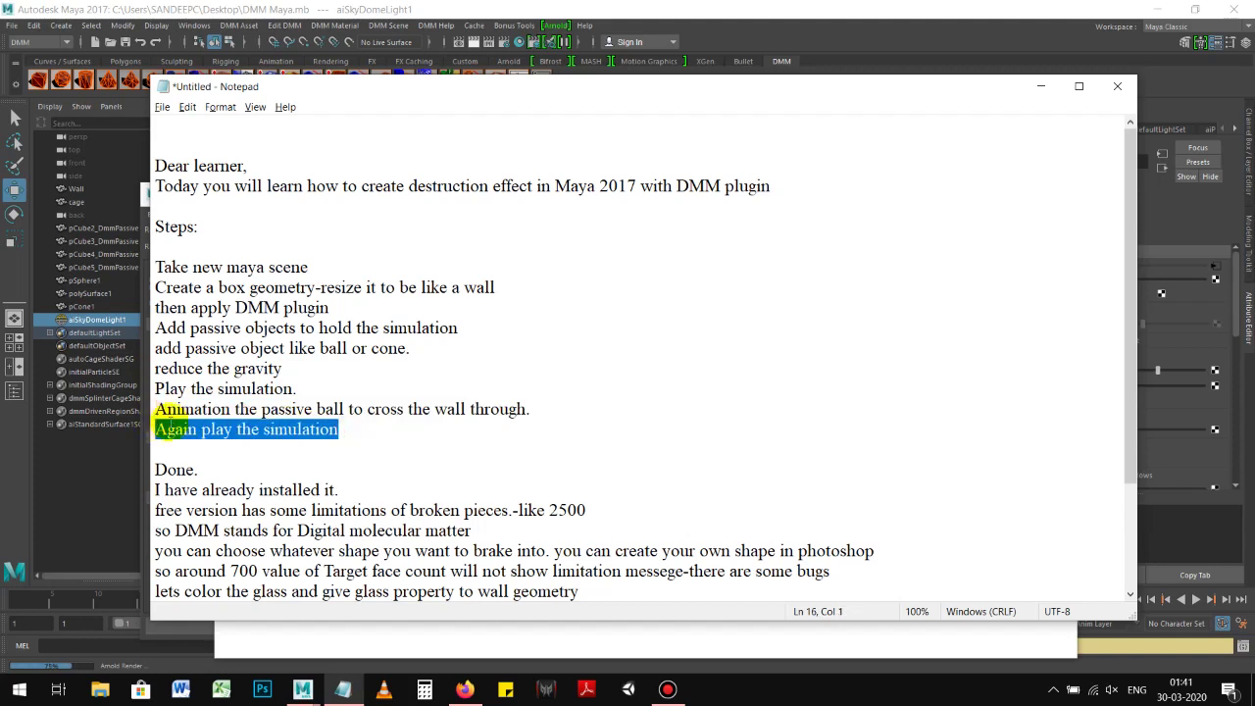
click(690, 443)
click(1038, 87)
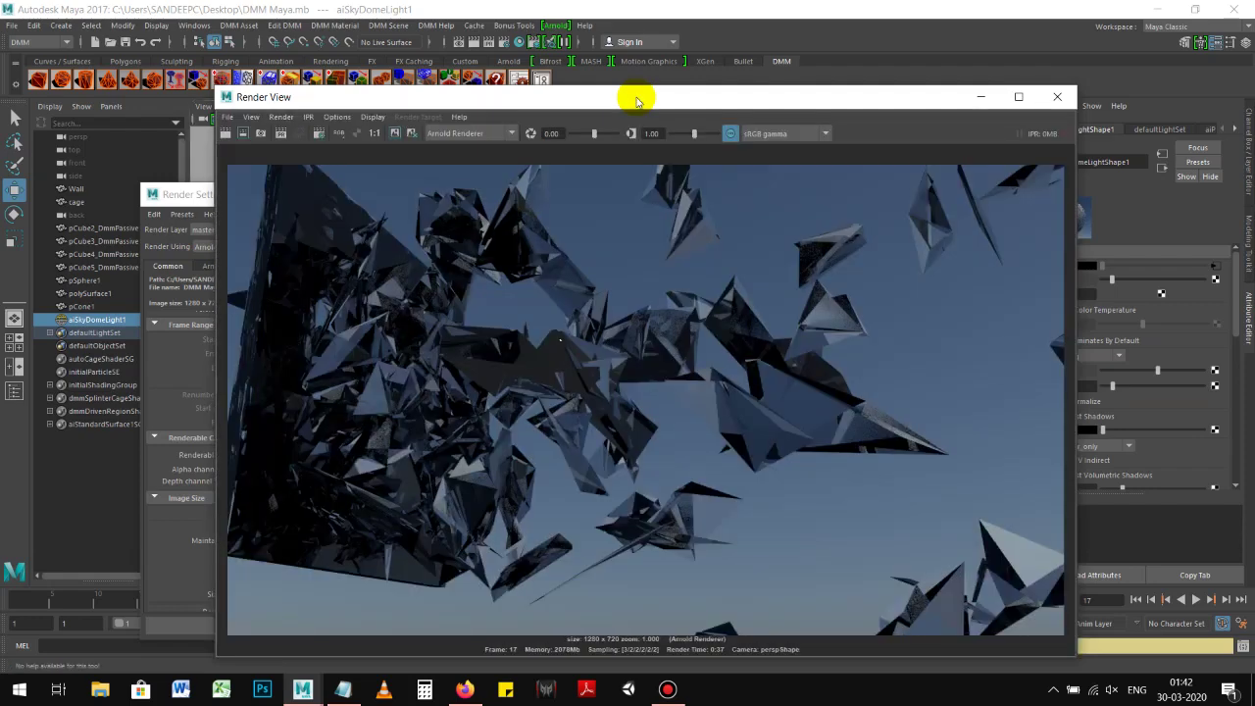
Move the finished render window up and left to view the shattered glass frame
drag(635, 102, 589, 74)
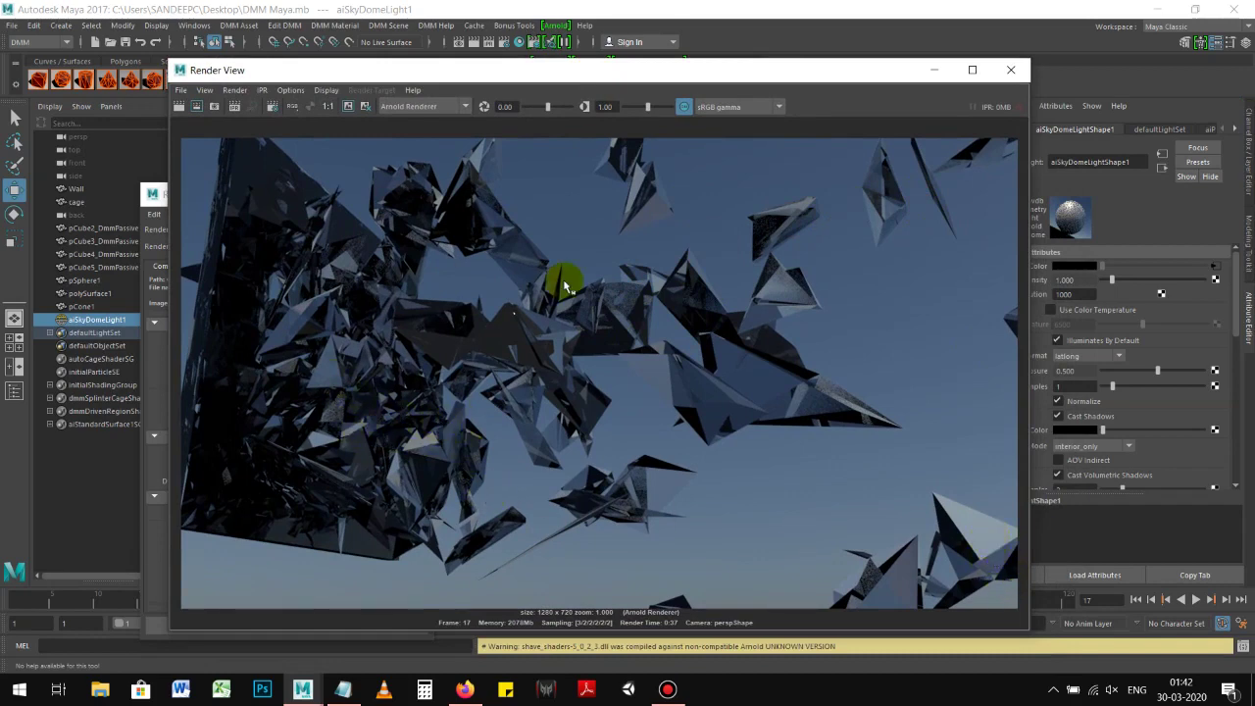
Overwrite Glass DMM.jpg on the Desktop with the new render and close Render View
click(181, 89)
click(211, 130)
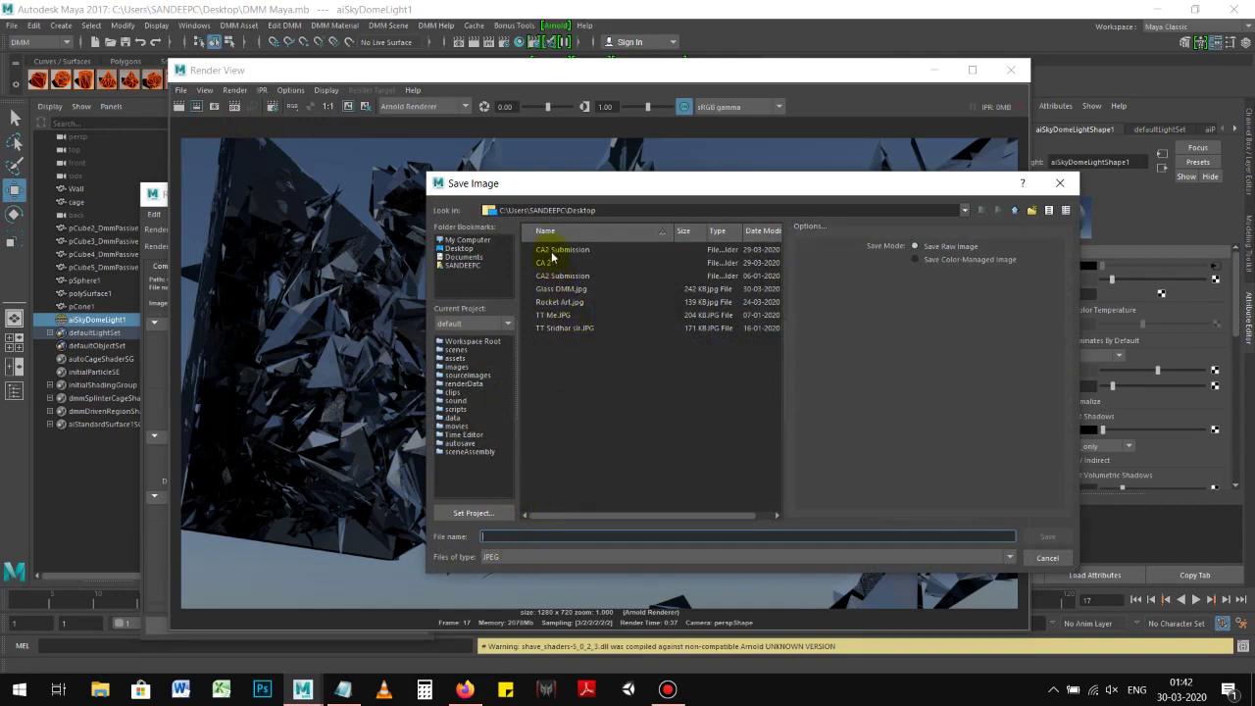
click(565, 293)
click(1046, 537)
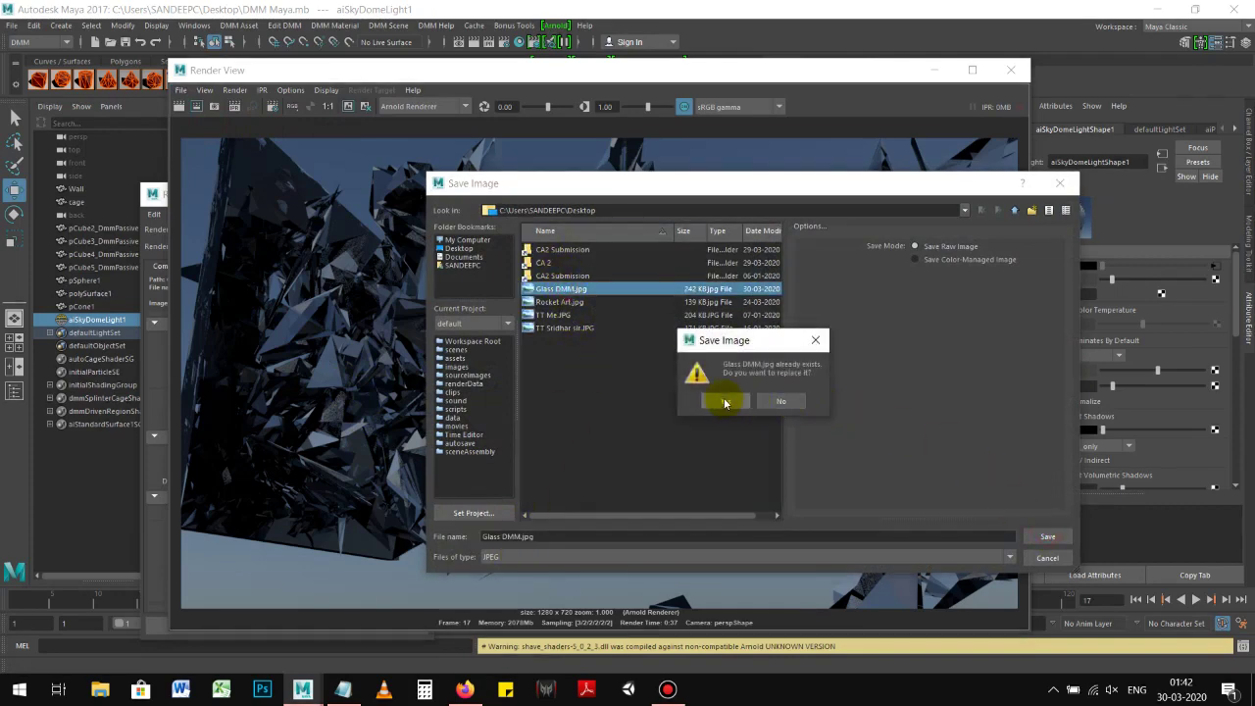
click(723, 398)
click(1010, 70)
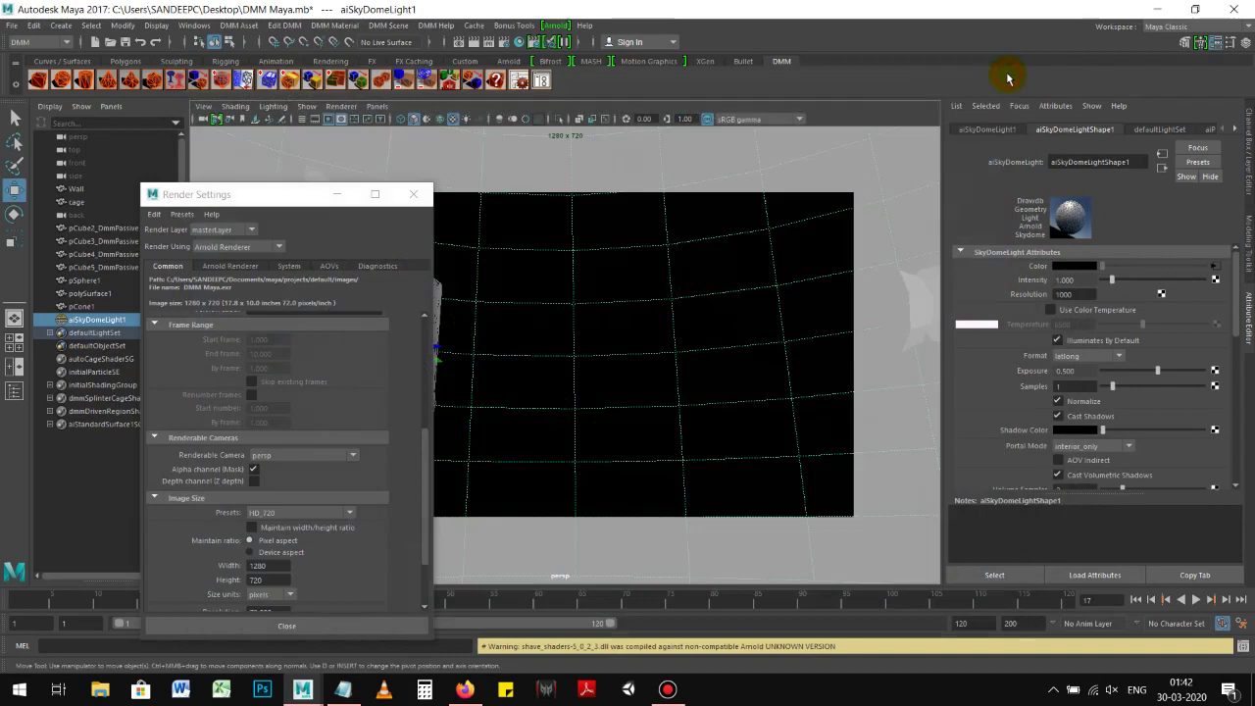
Open Glass DMM from the Desktop in File Explorer to check the saved render
key(super+e)
click(292, 188)
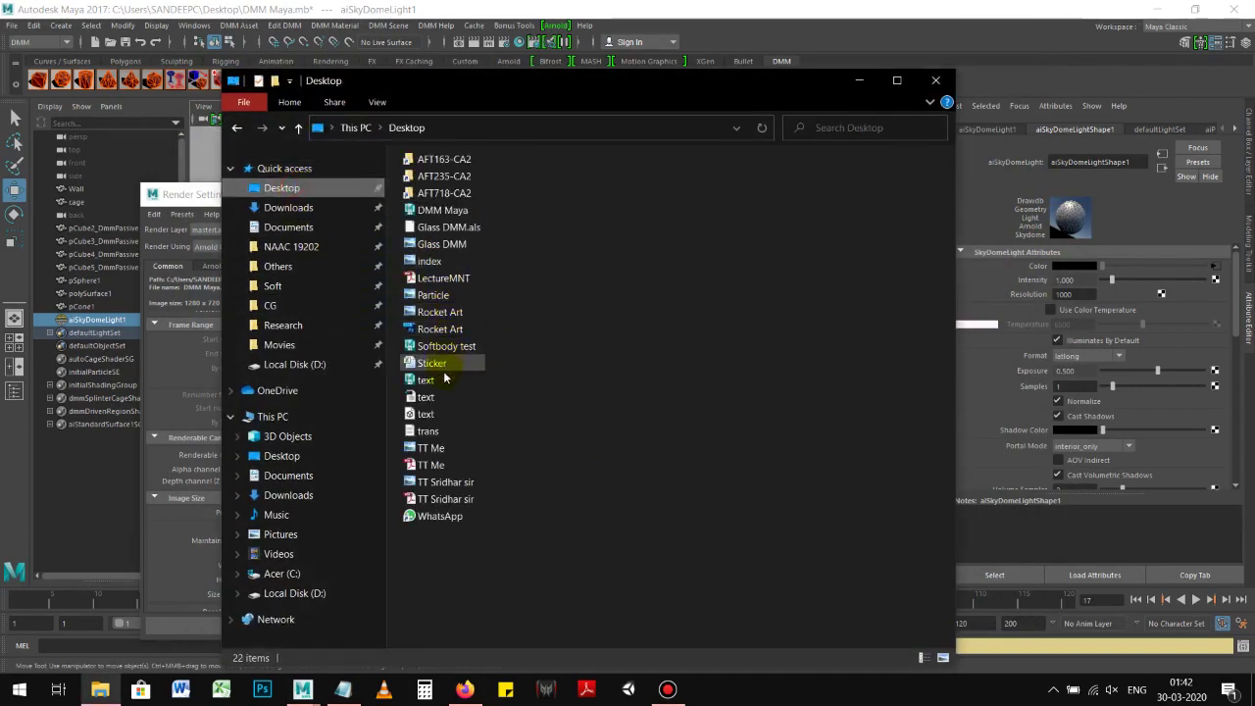
click(446, 227)
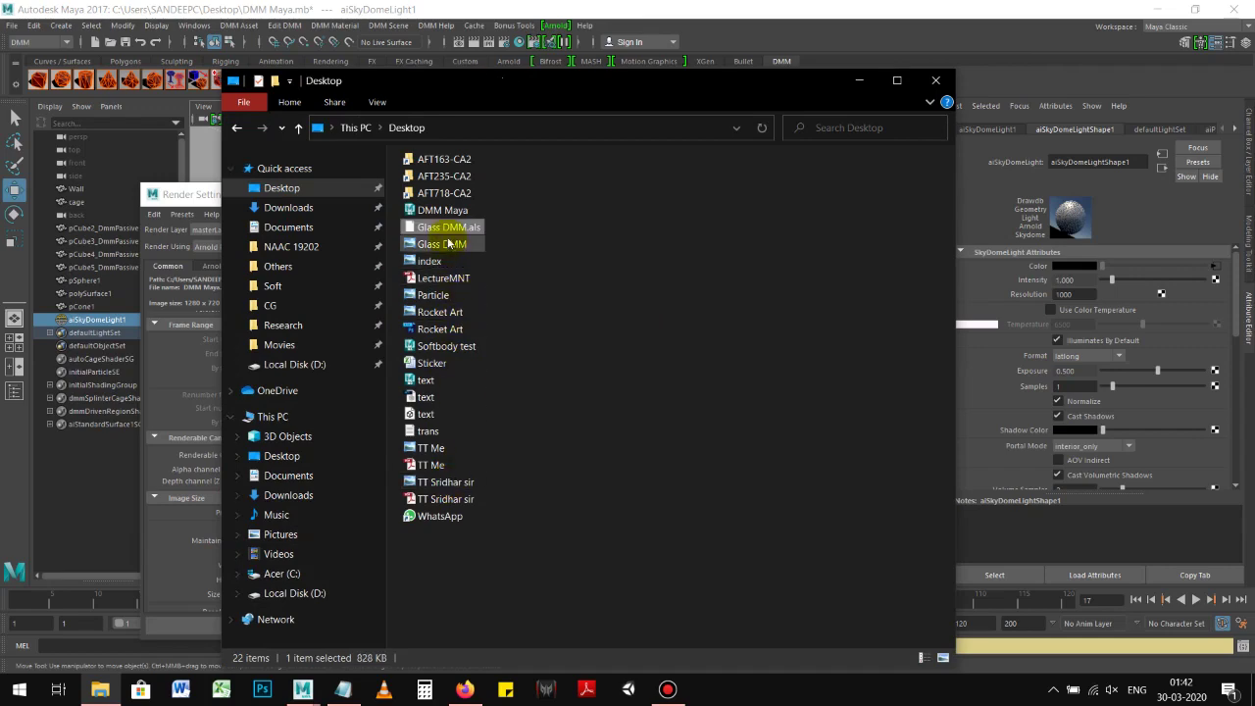
double_click(446, 246)
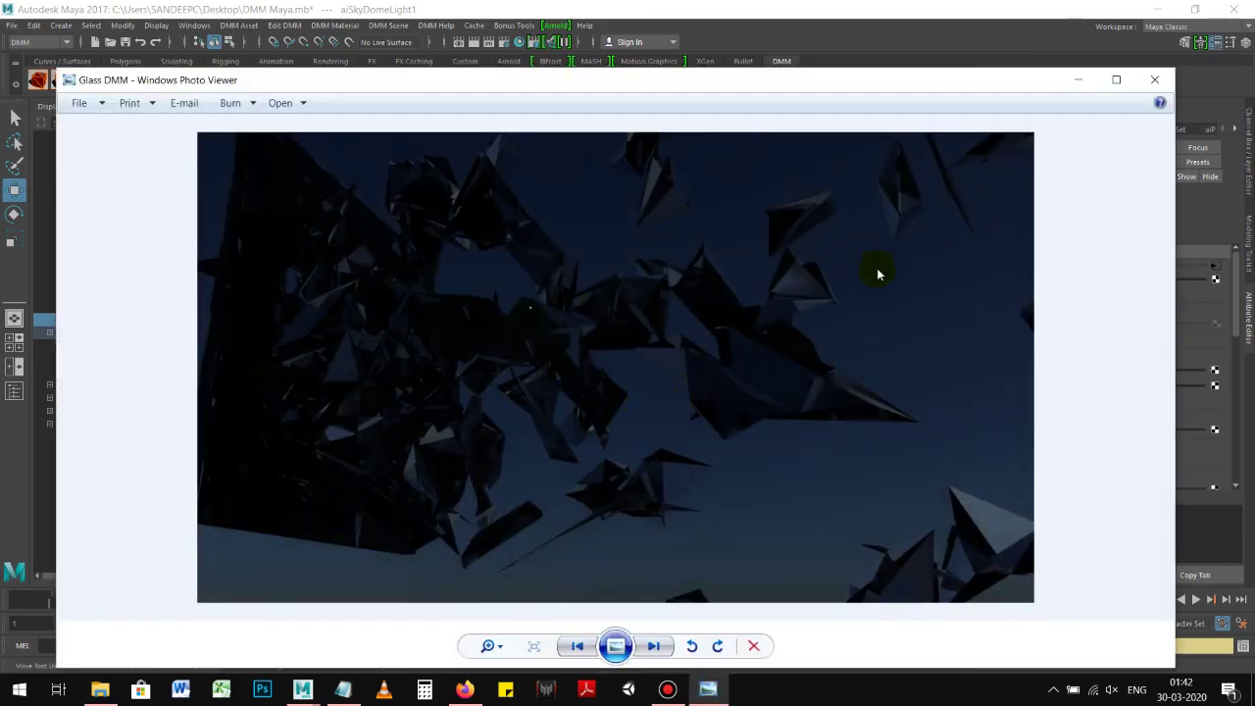
click(1156, 81)
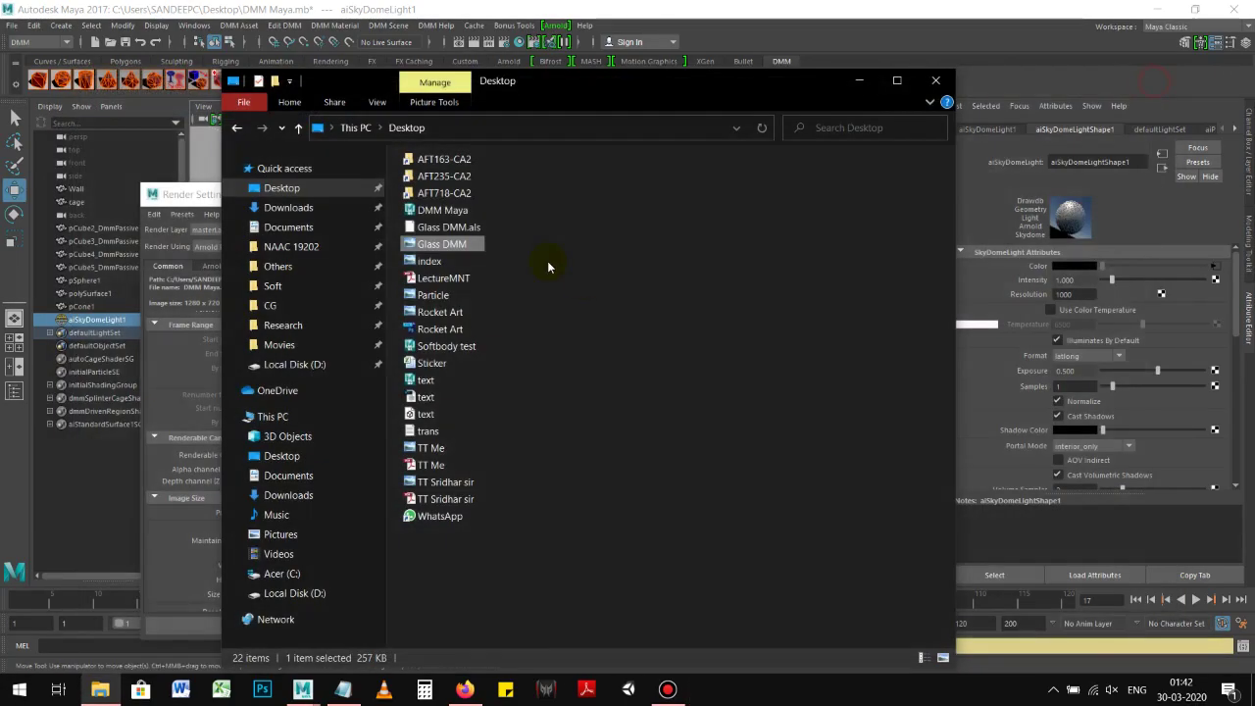
Switch back to Maya and reposition the Render Settings window
key(alt+Tab)
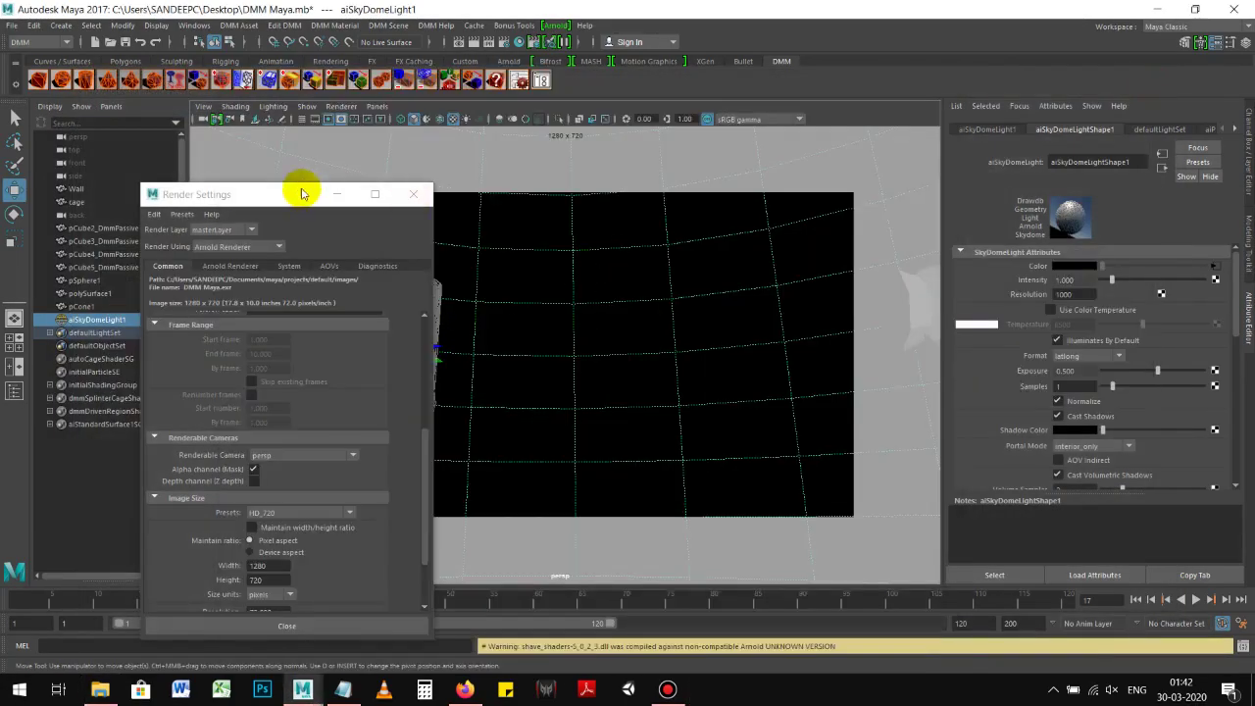
drag(300, 191, 272, 181)
scroll(284, 357, up, 2)
scroll(288, 350, up, 3)
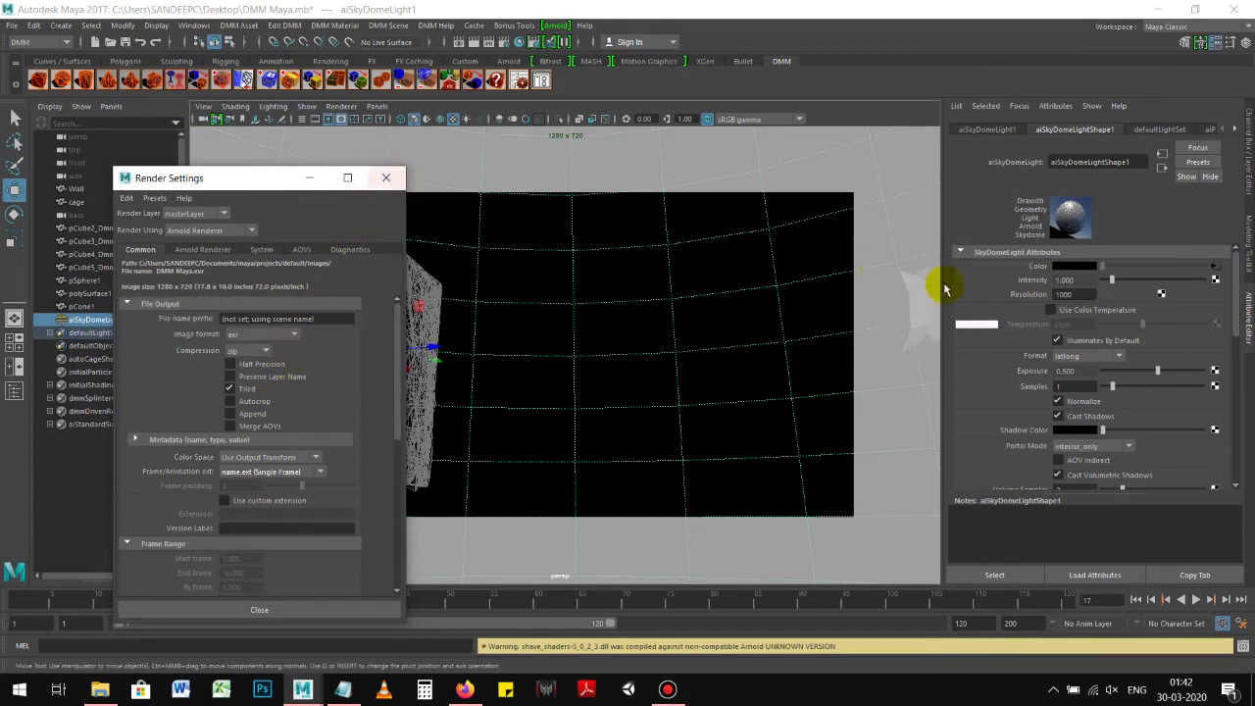
Change the sky dome light's exposure from 0.500 to 1 in the Attribute Editor
click(1083, 372)
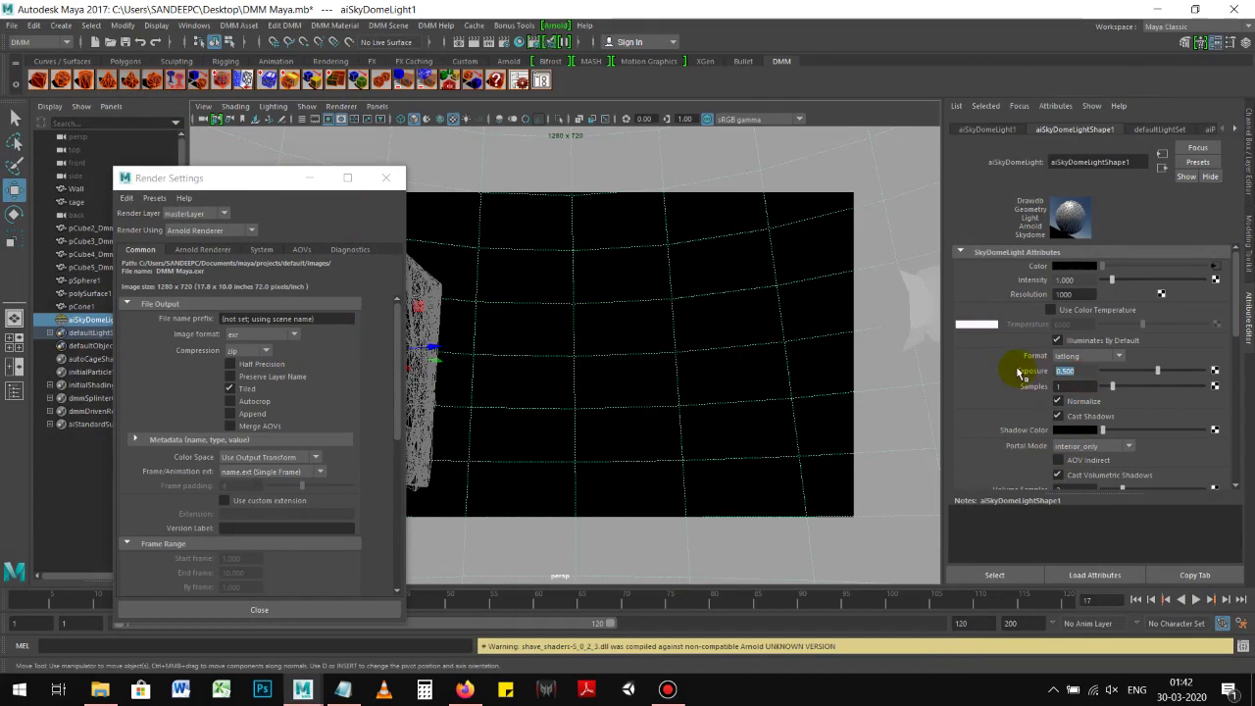
text(1)
key(Return)
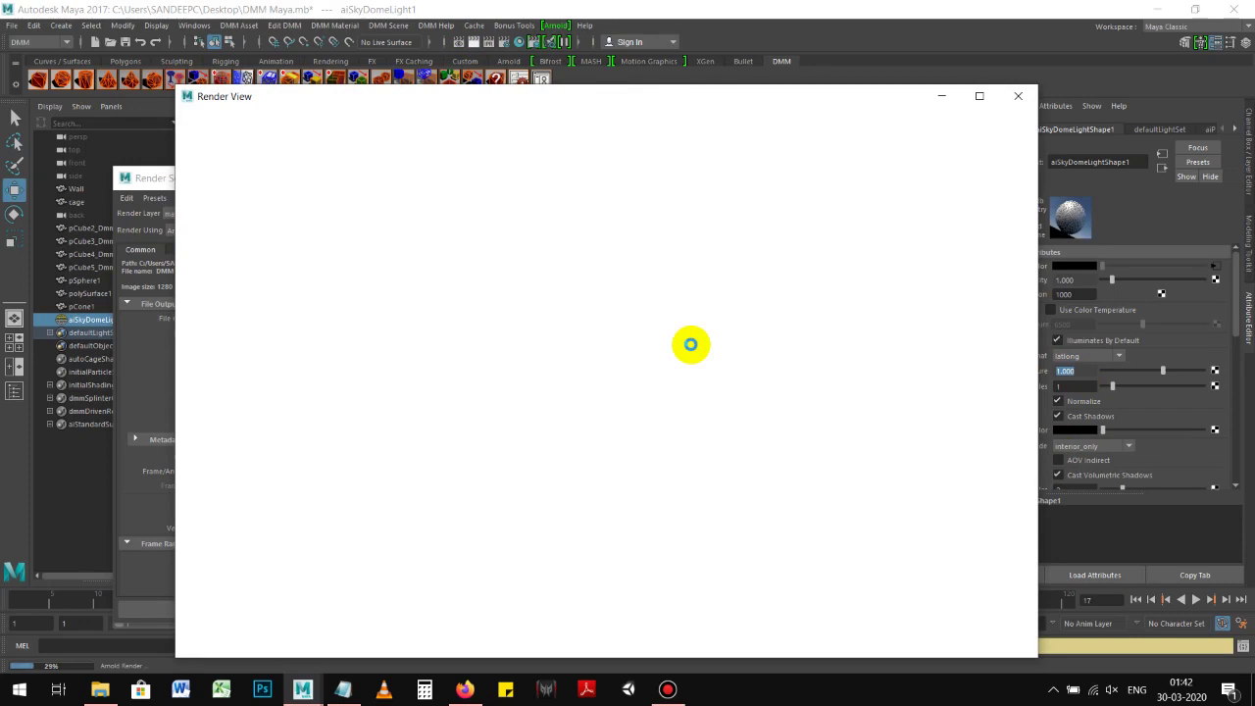
Launch HandBrake from a Start menu search for 'hand', then return to Maya's render window
key(super)
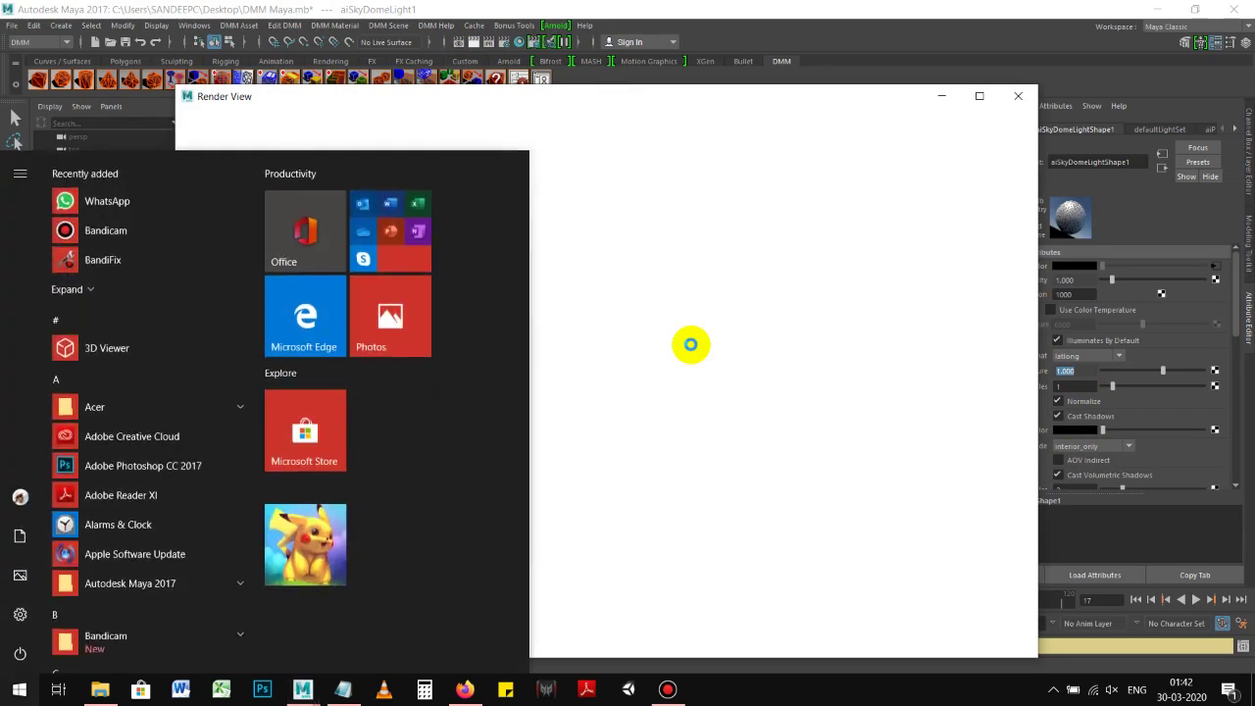
text(hand)
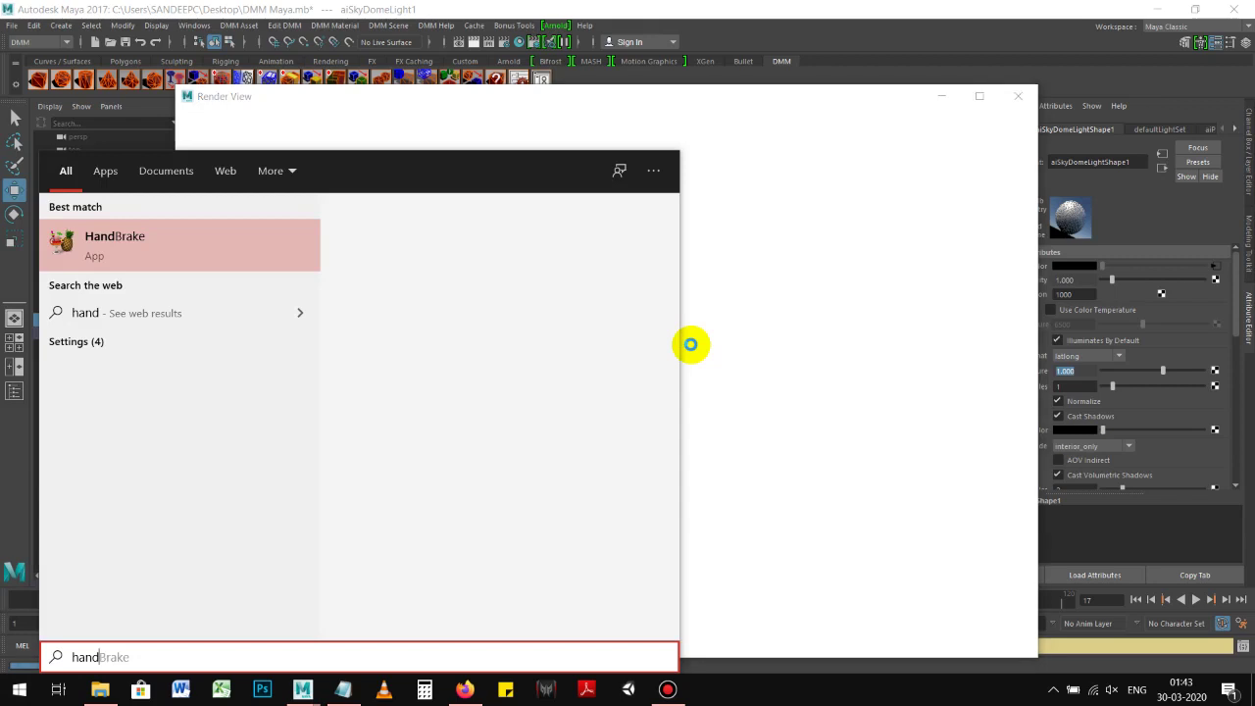
key(Return)
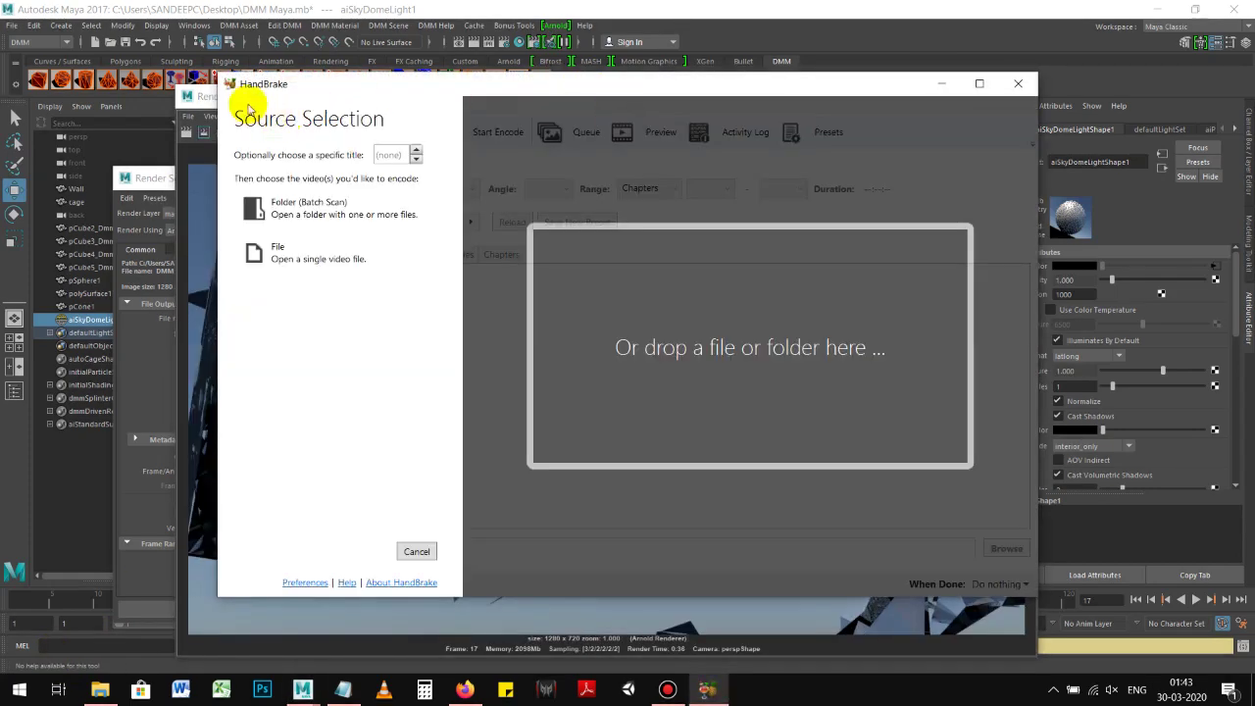
click(203, 180)
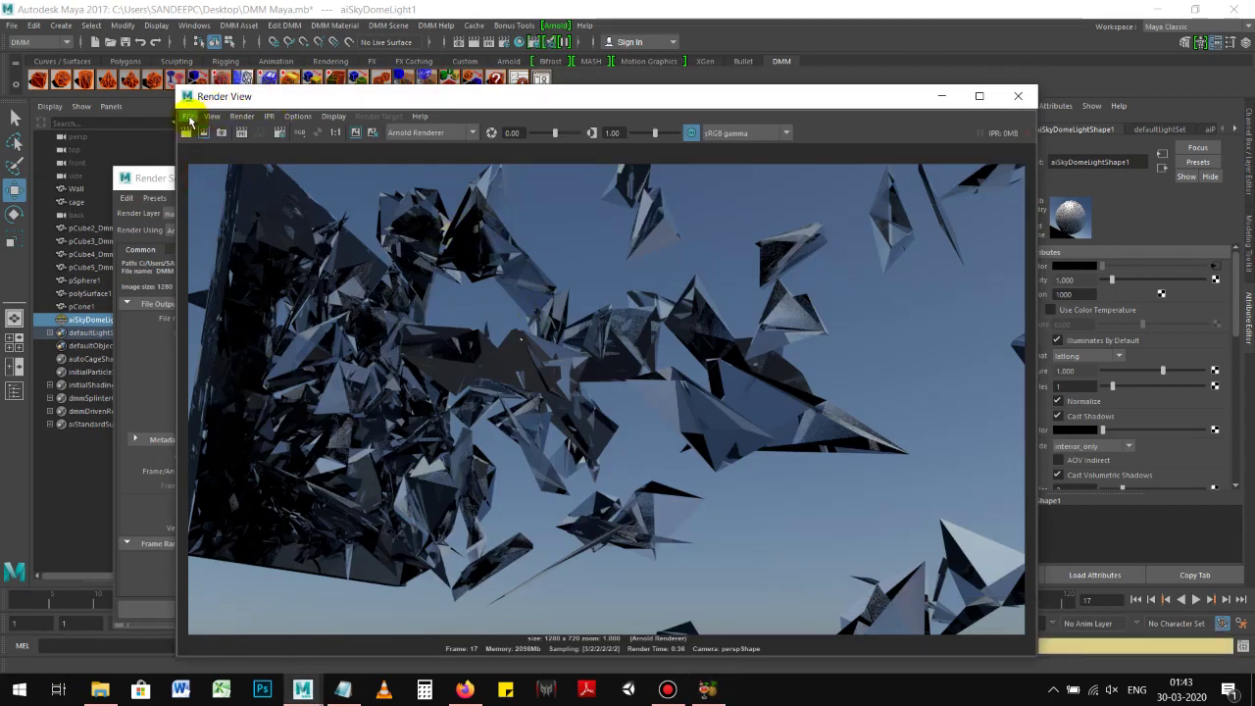
Set Render View's Save Image options to Save Color-Managed Image
click(188, 116)
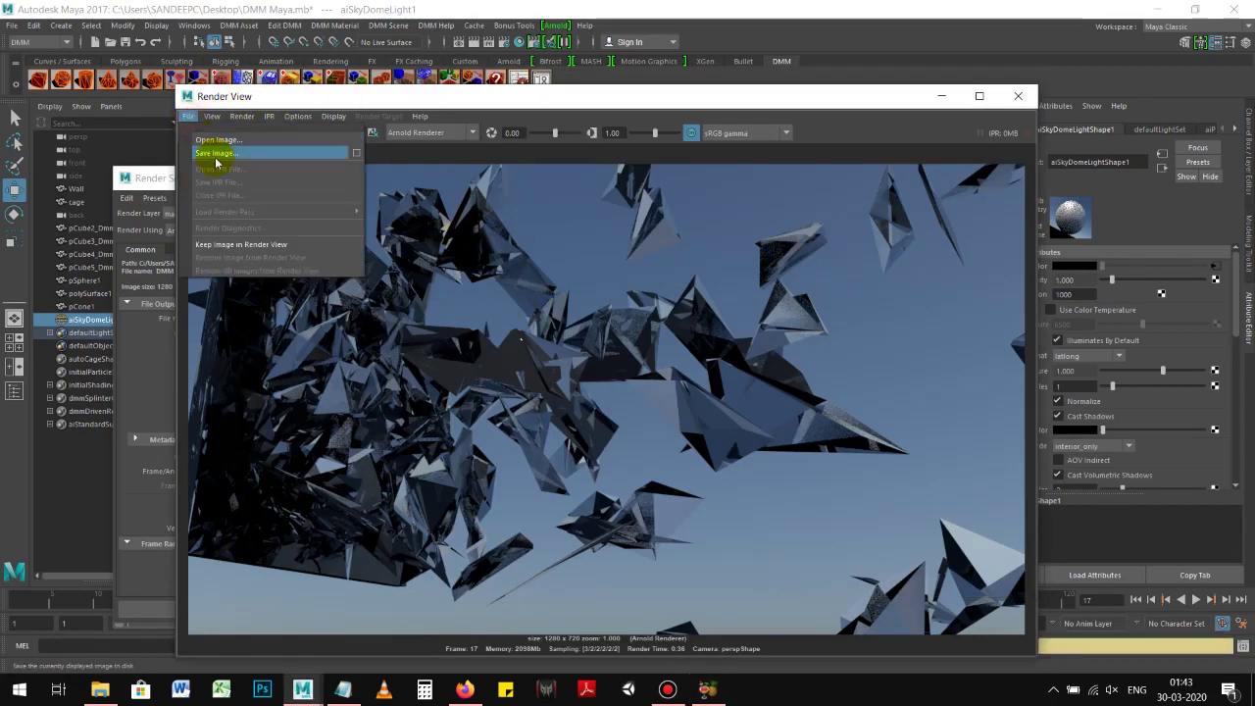
click(357, 155)
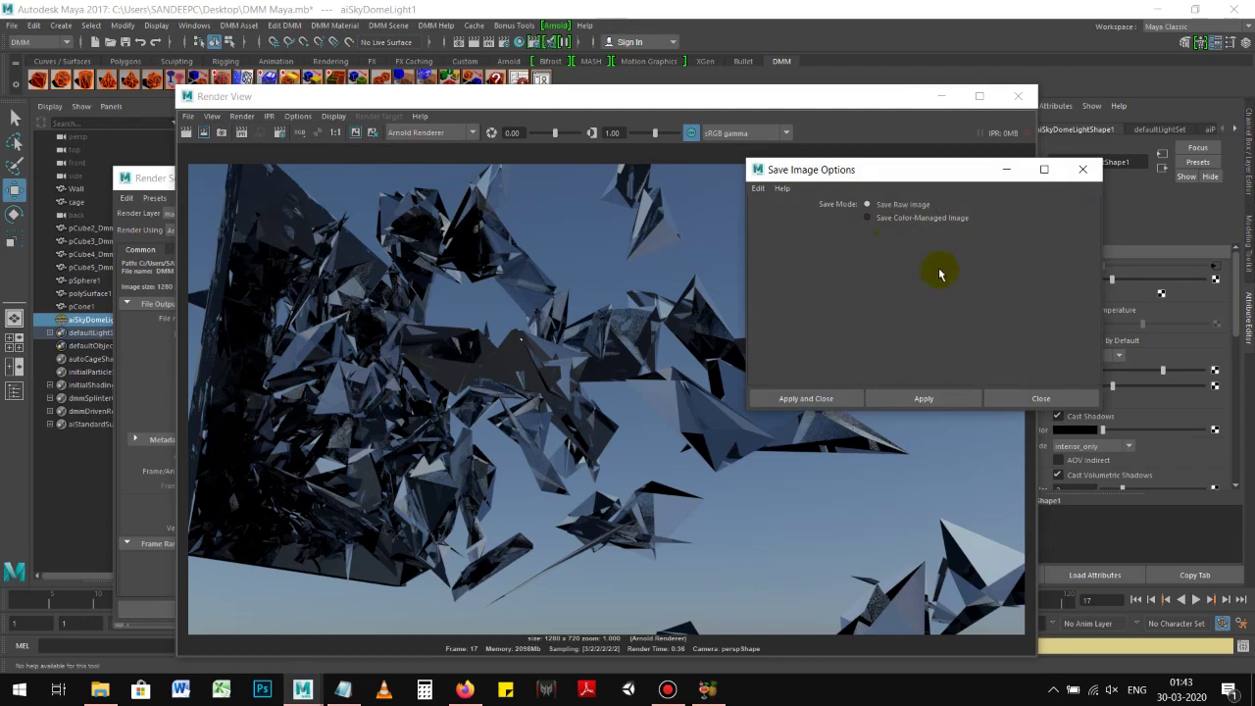
drag(953, 167, 933, 175)
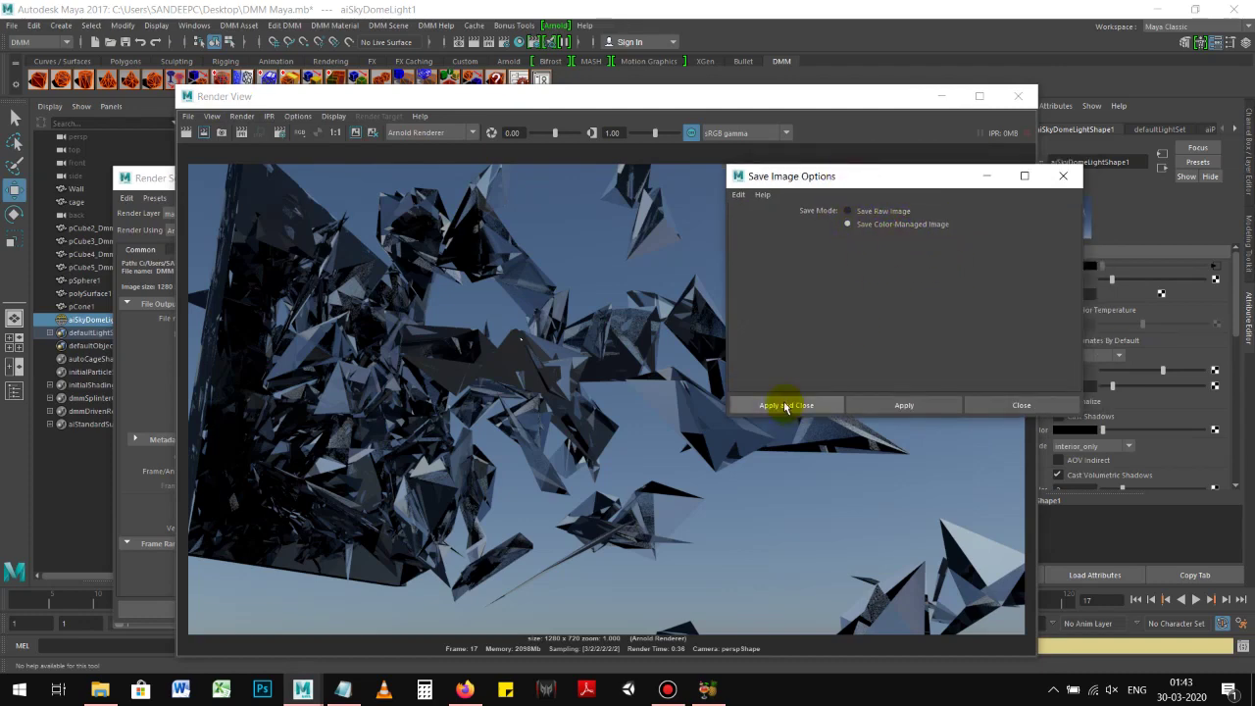
click(784, 405)
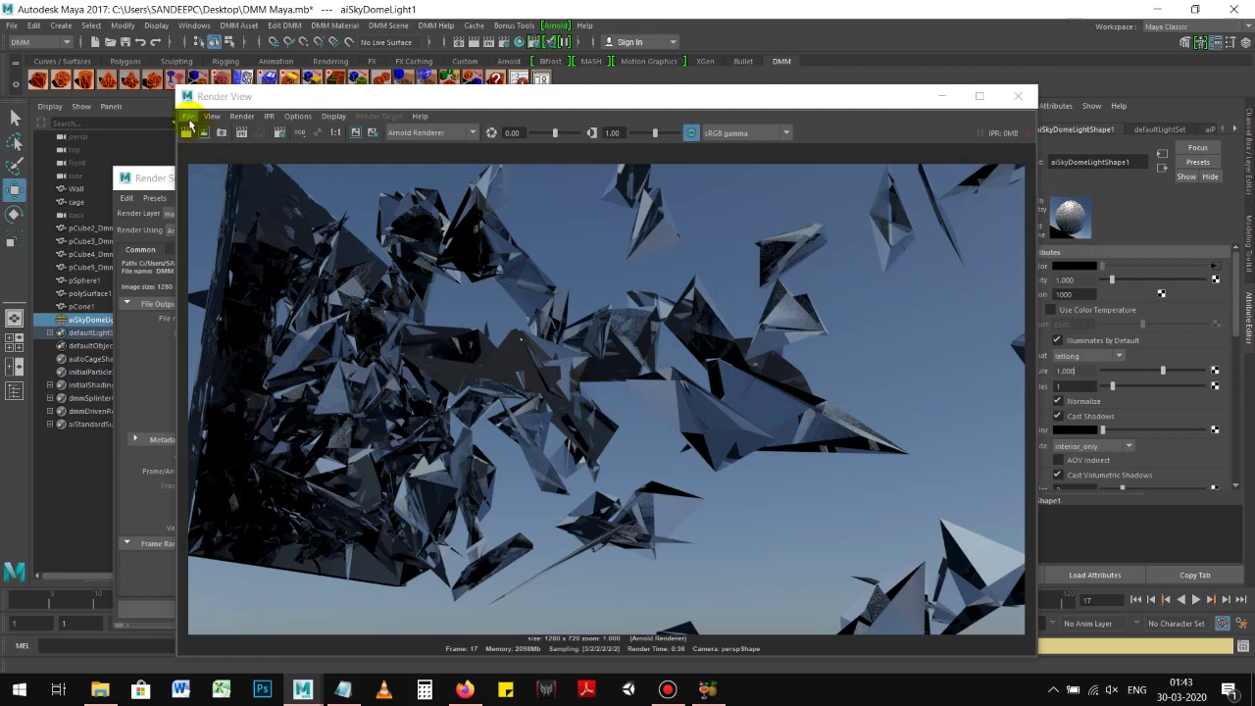
click(187, 116)
click(355, 155)
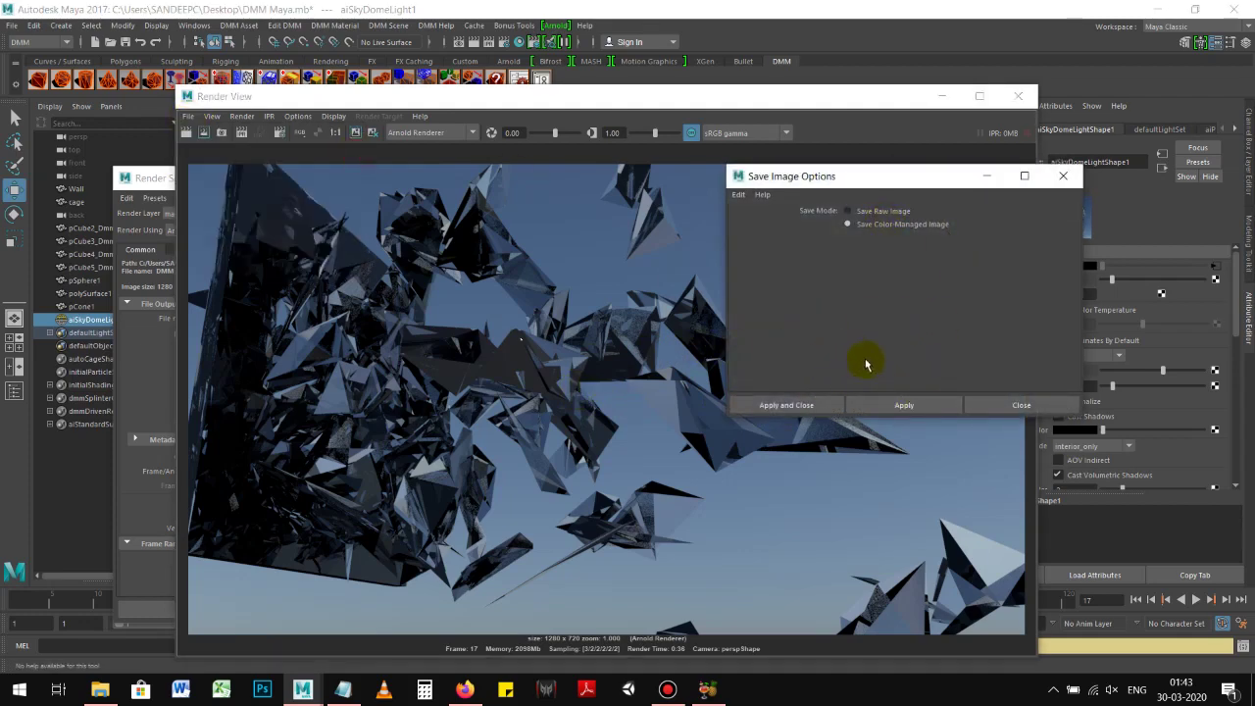
drag(866, 179, 891, 185)
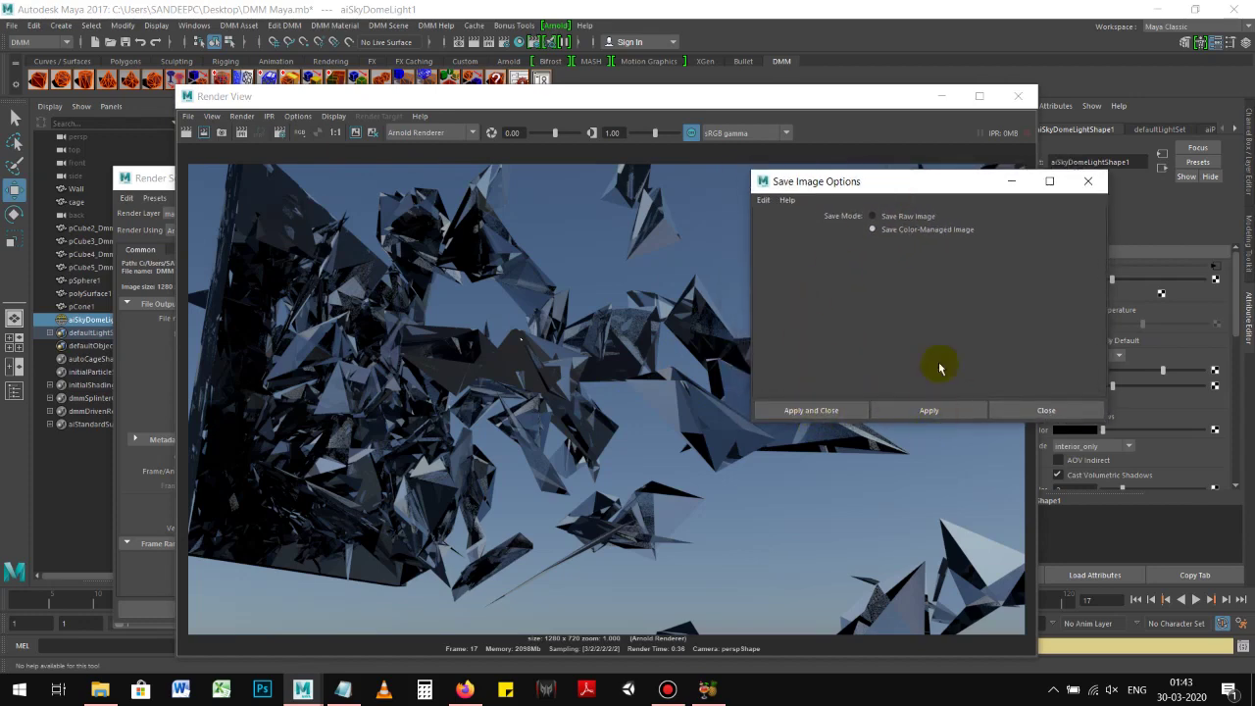
click(1059, 649)
drag(790, 97, 399, 145)
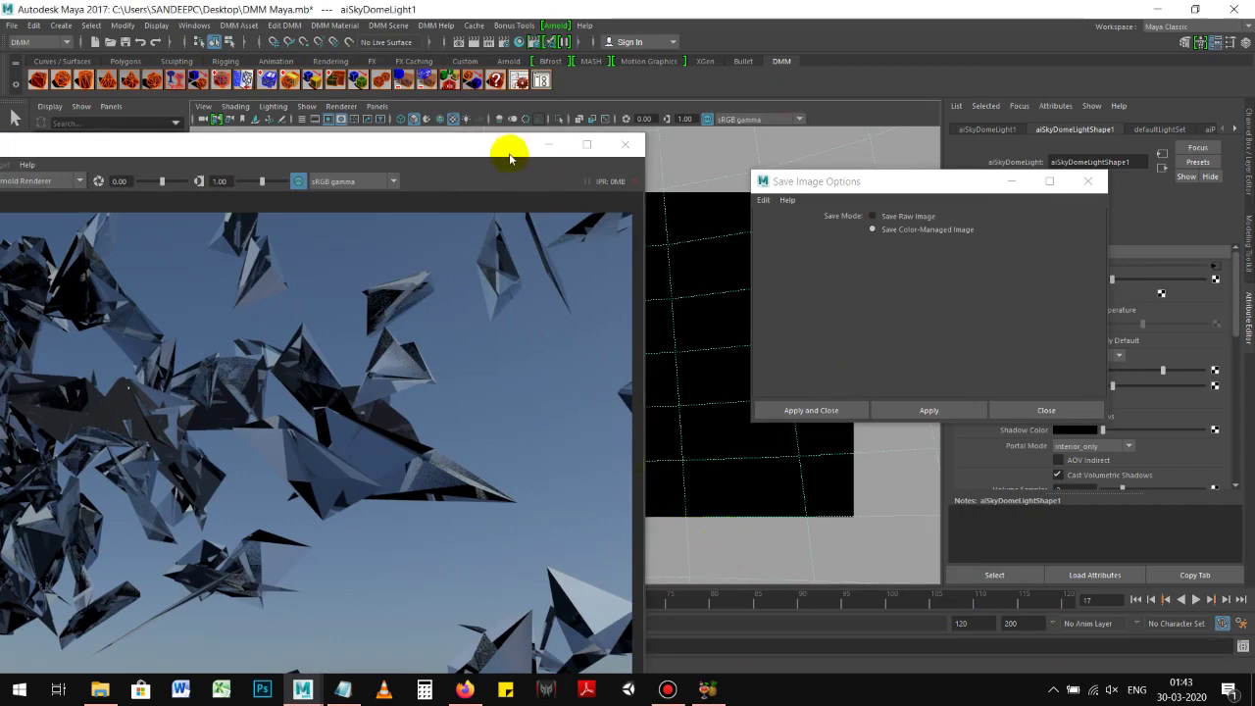
drag(510, 147, 810, 164)
click(969, 196)
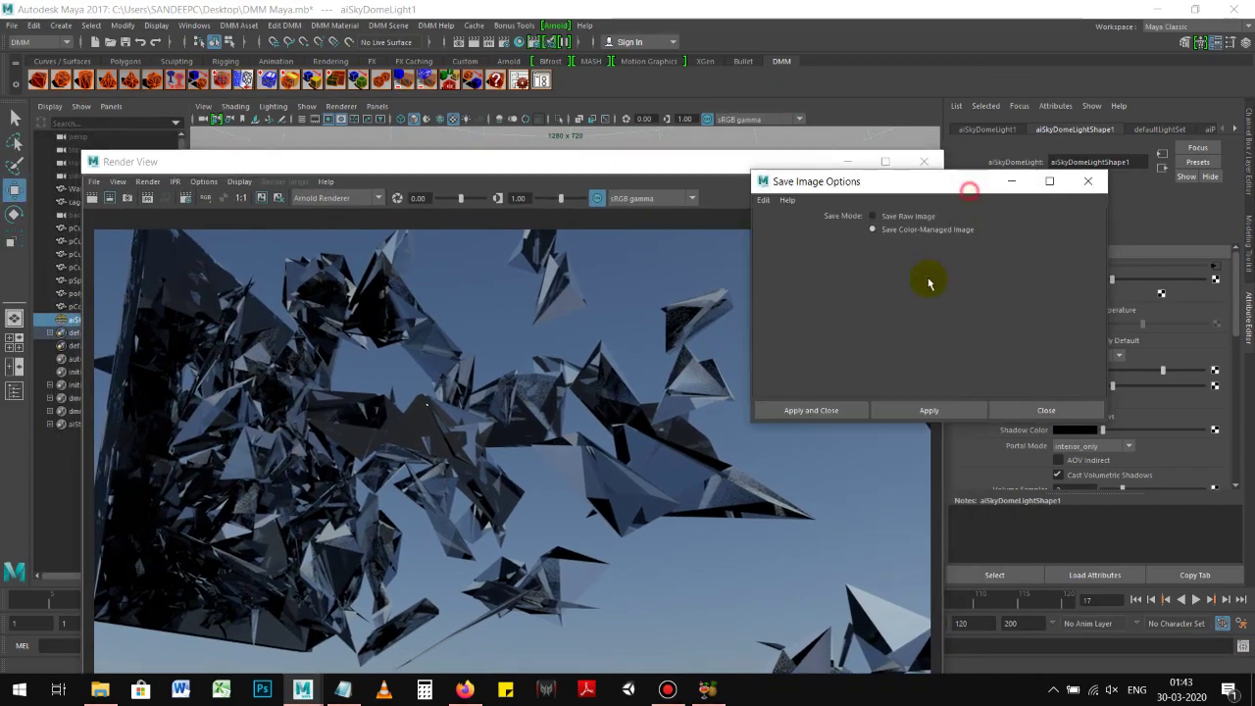
click(814, 412)
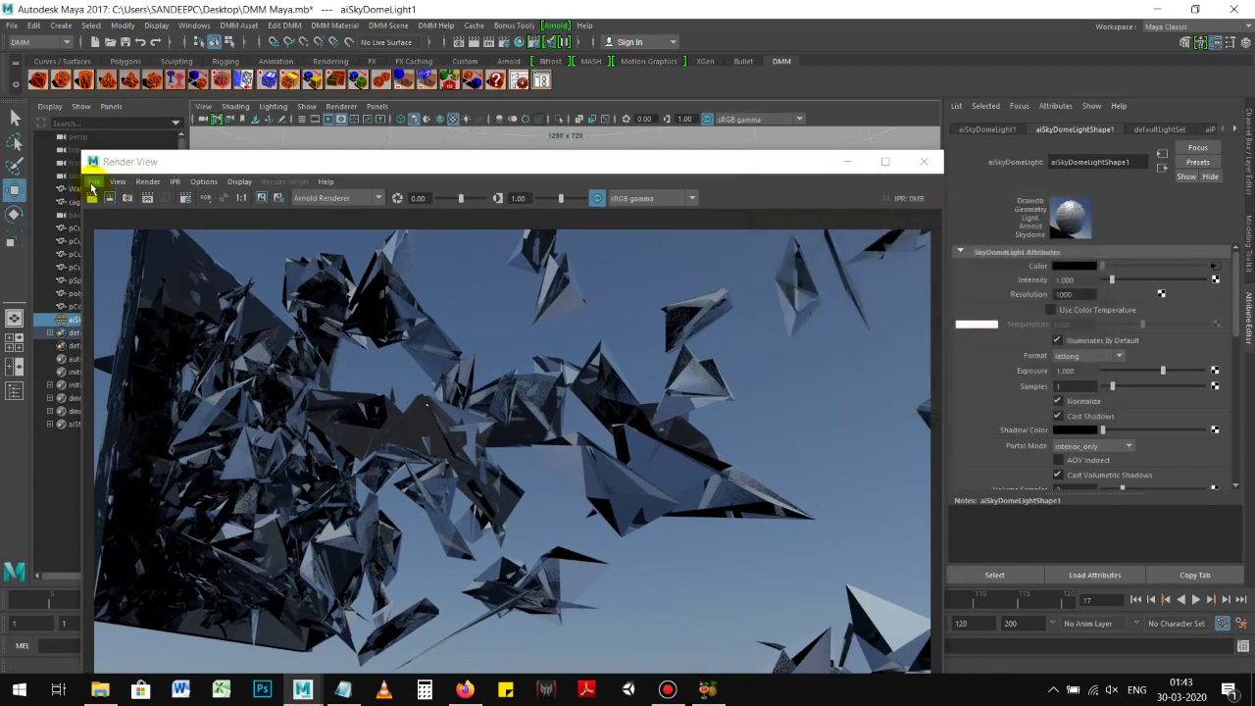
Save the render as Glass DMM.jpg, replacing the existing file, and minimise Maya
click(94, 182)
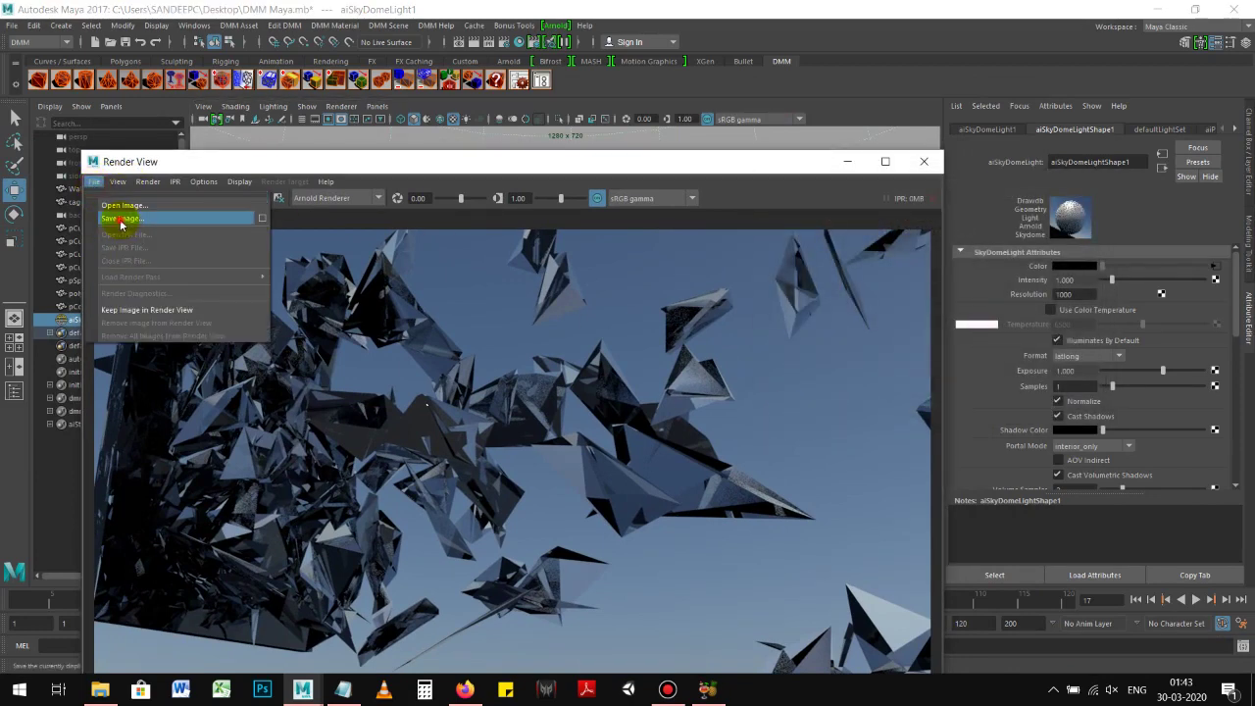
click(122, 218)
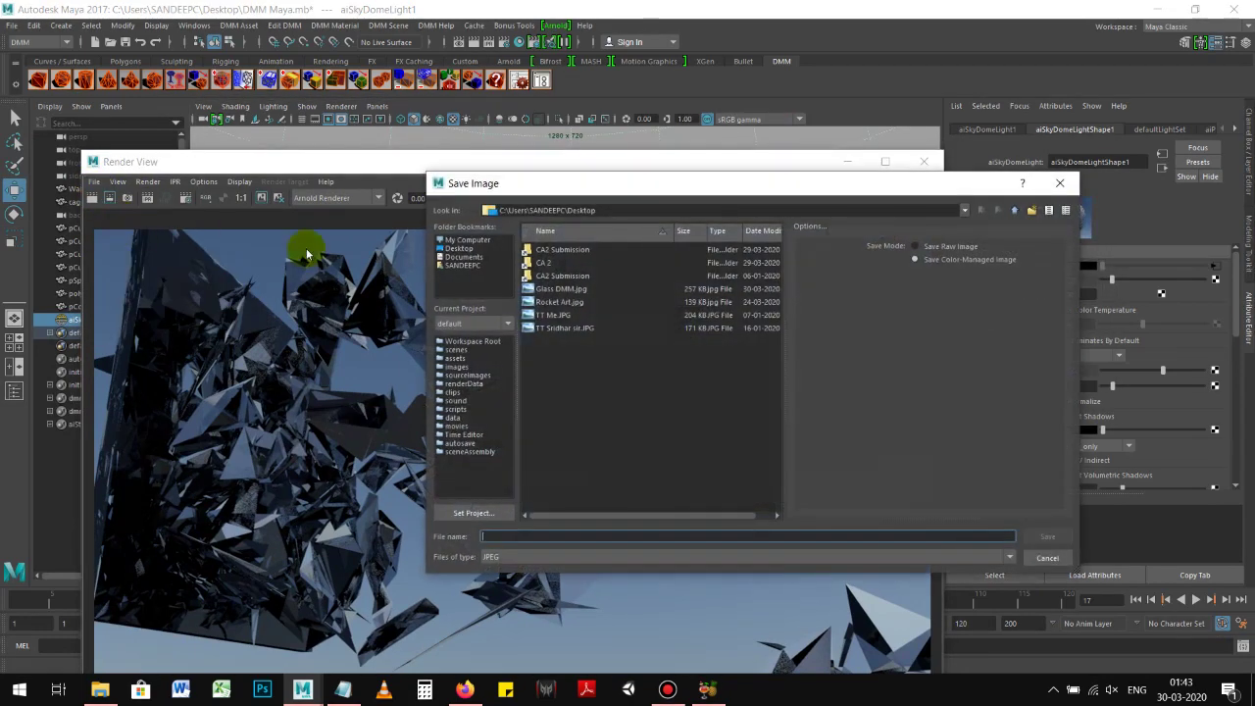
click(556, 292)
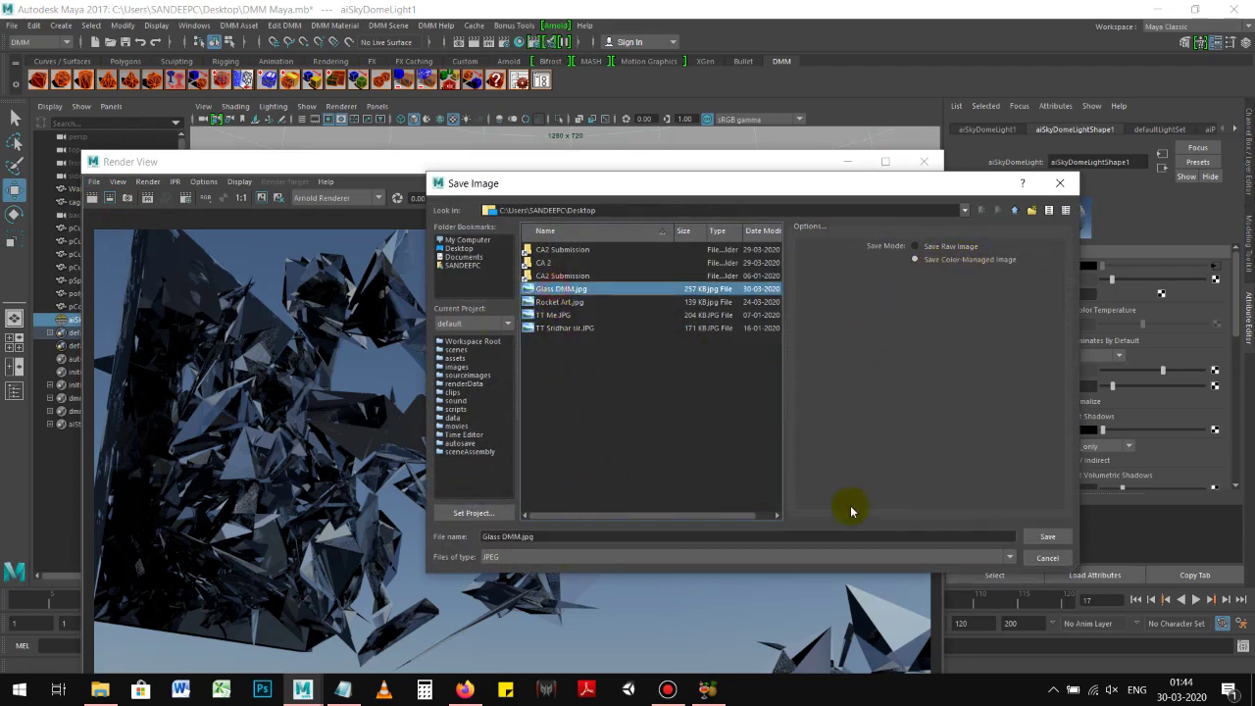
click(1045, 538)
click(727, 401)
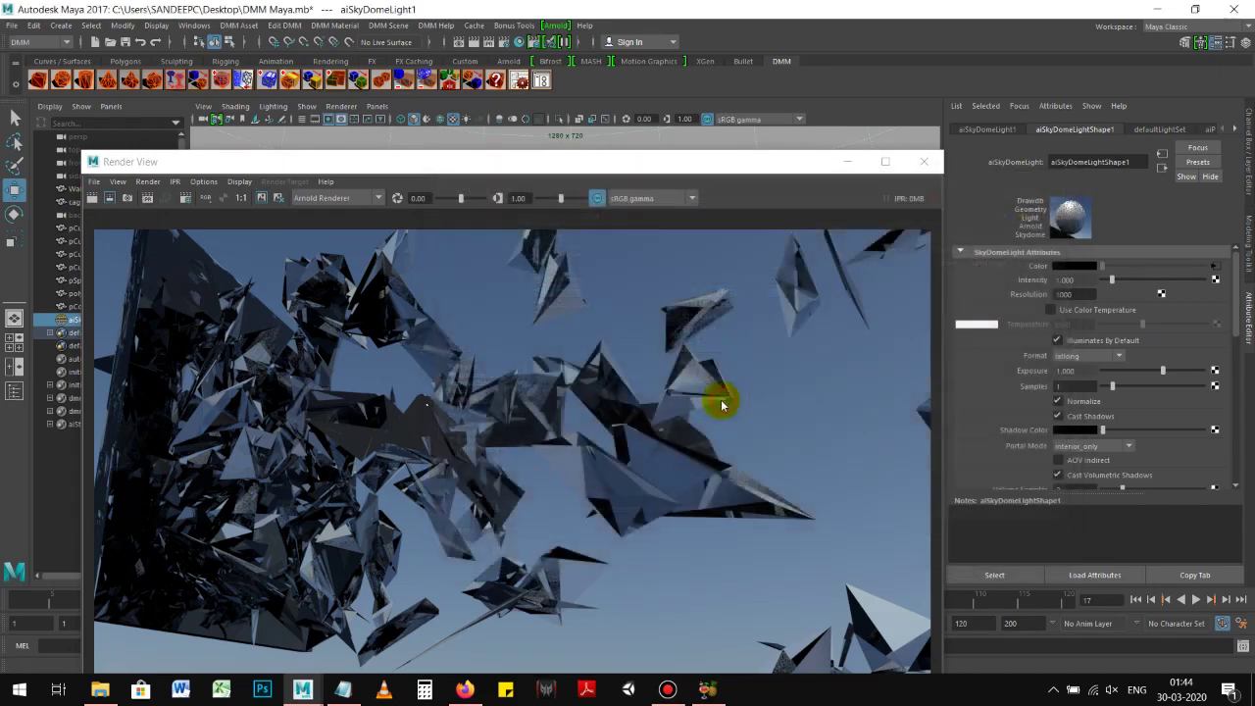
click(1154, 9)
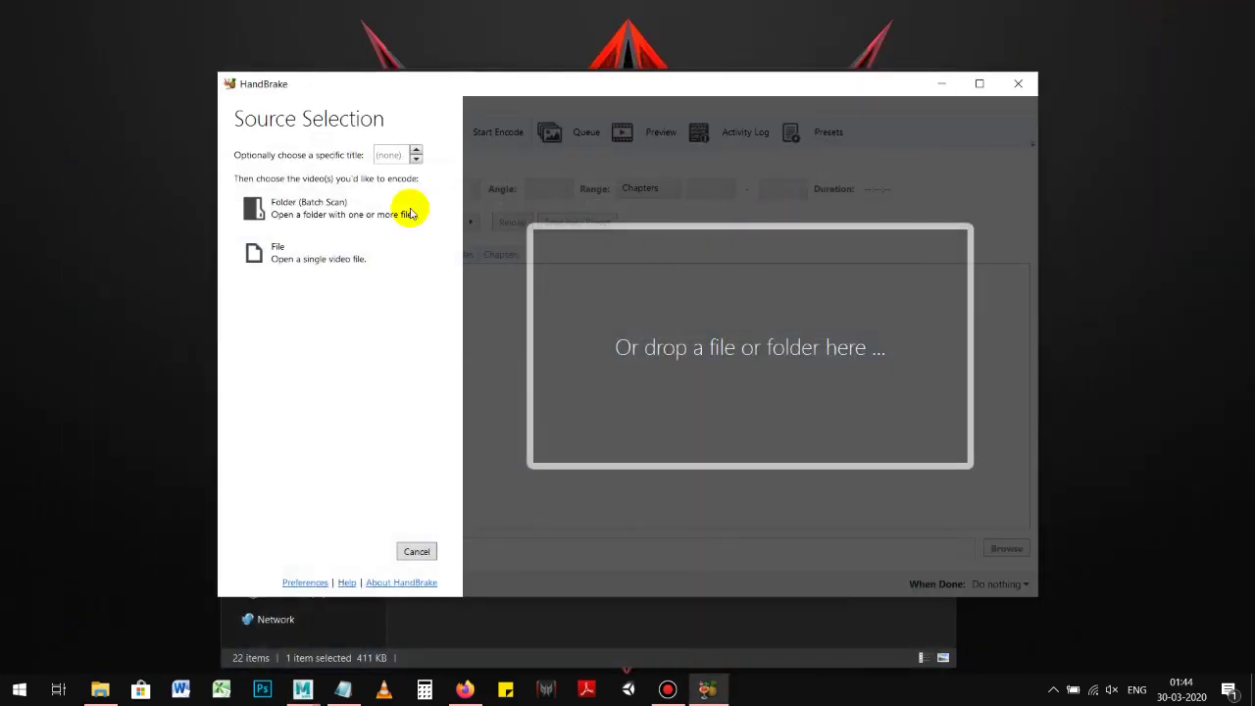
Preview Glass DMM in Photo Viewer, close it, and arrange Explorer and HandBrake windows
click(98, 691)
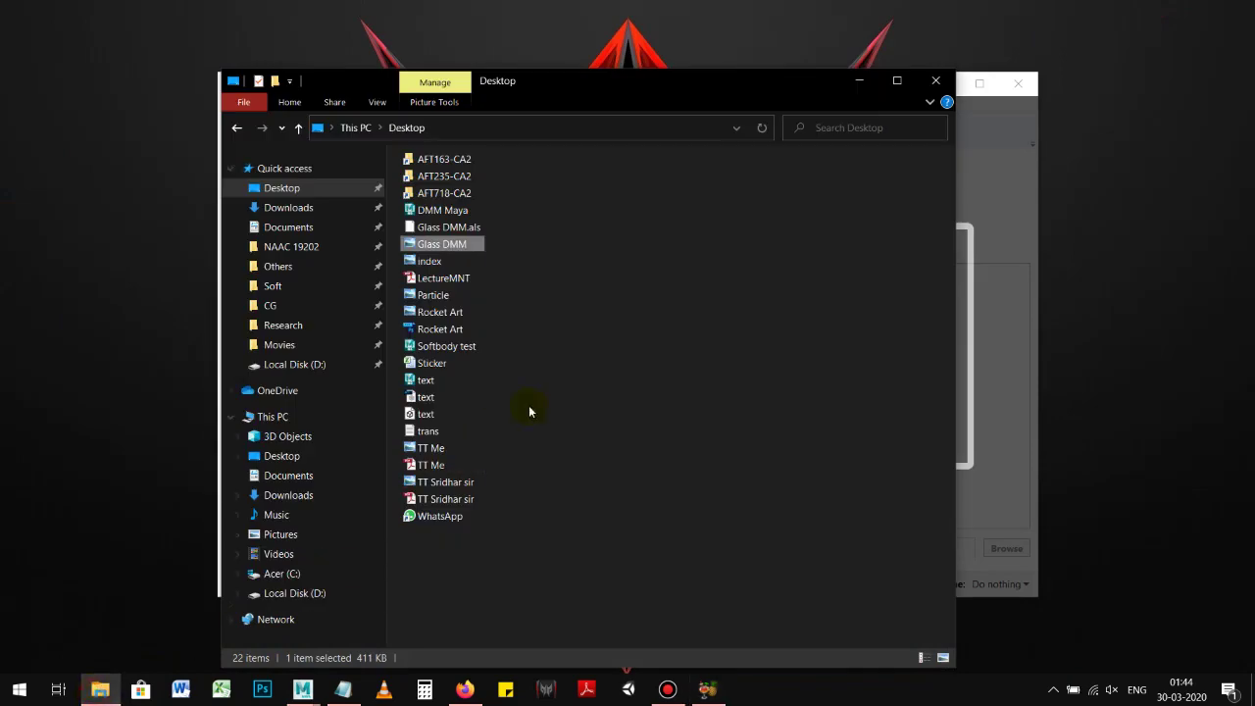
double_click(455, 244)
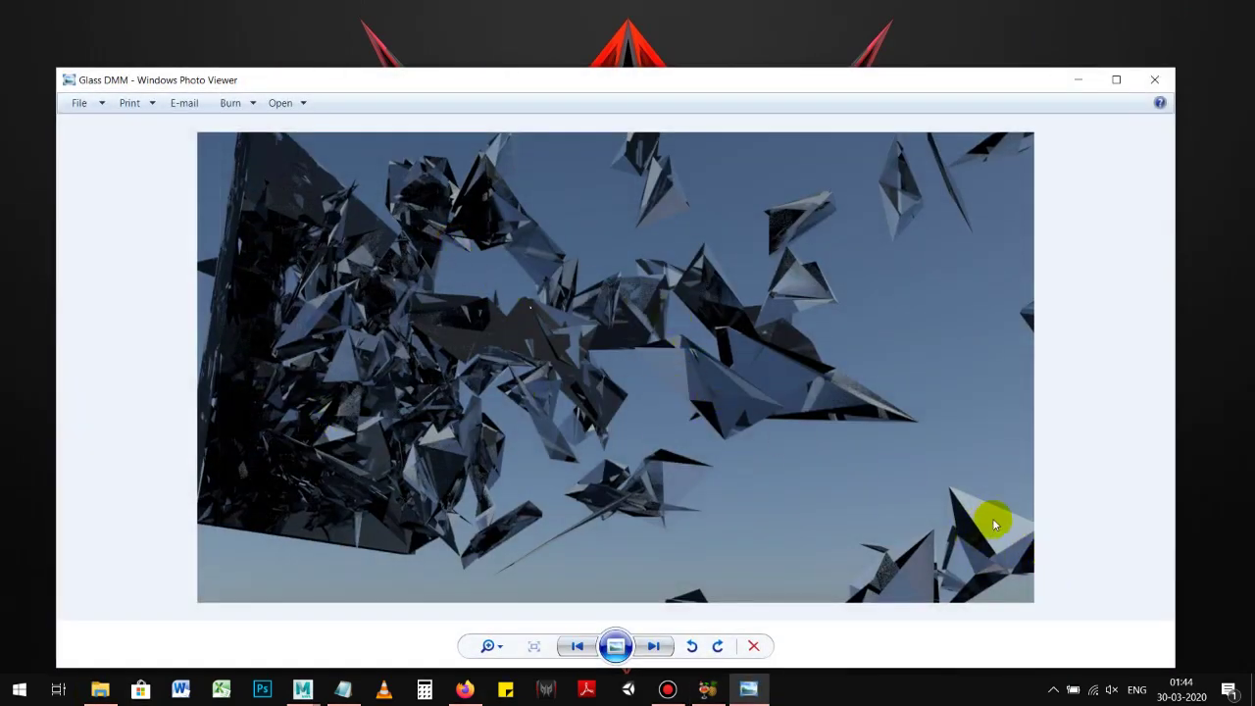
click(1155, 79)
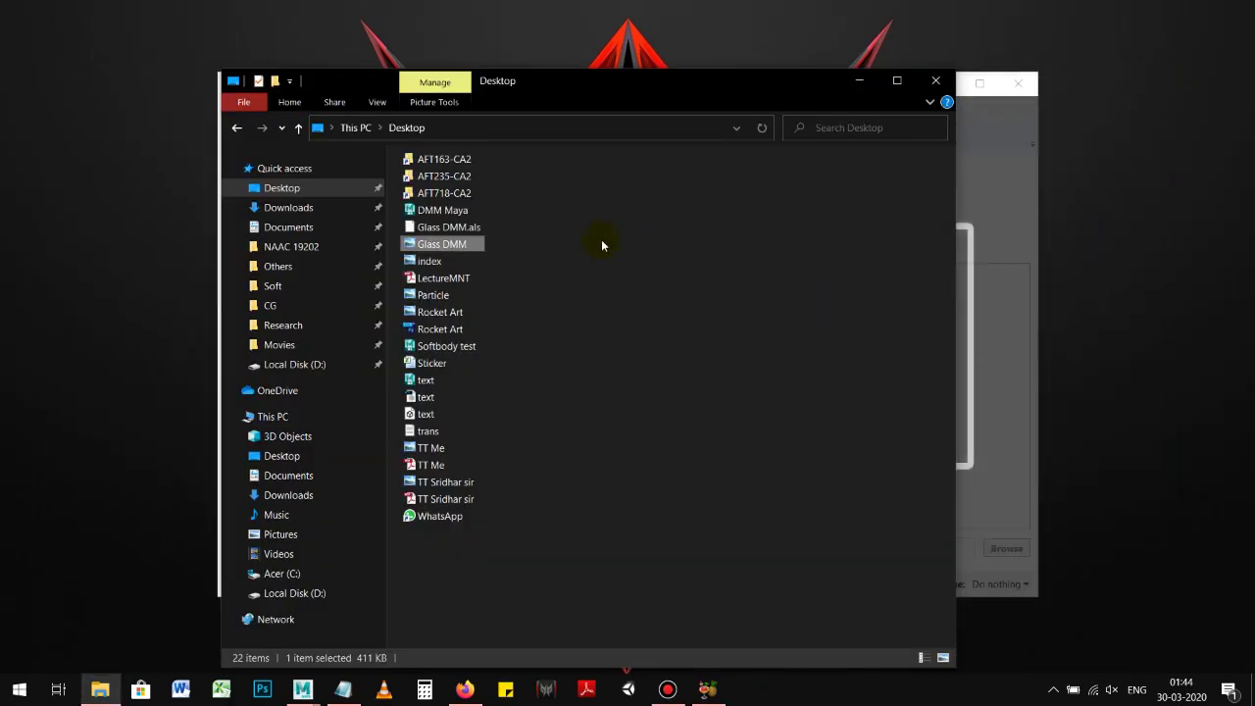
drag(830, 86, 1016, 391)
drag(690, 79, 562, 46)
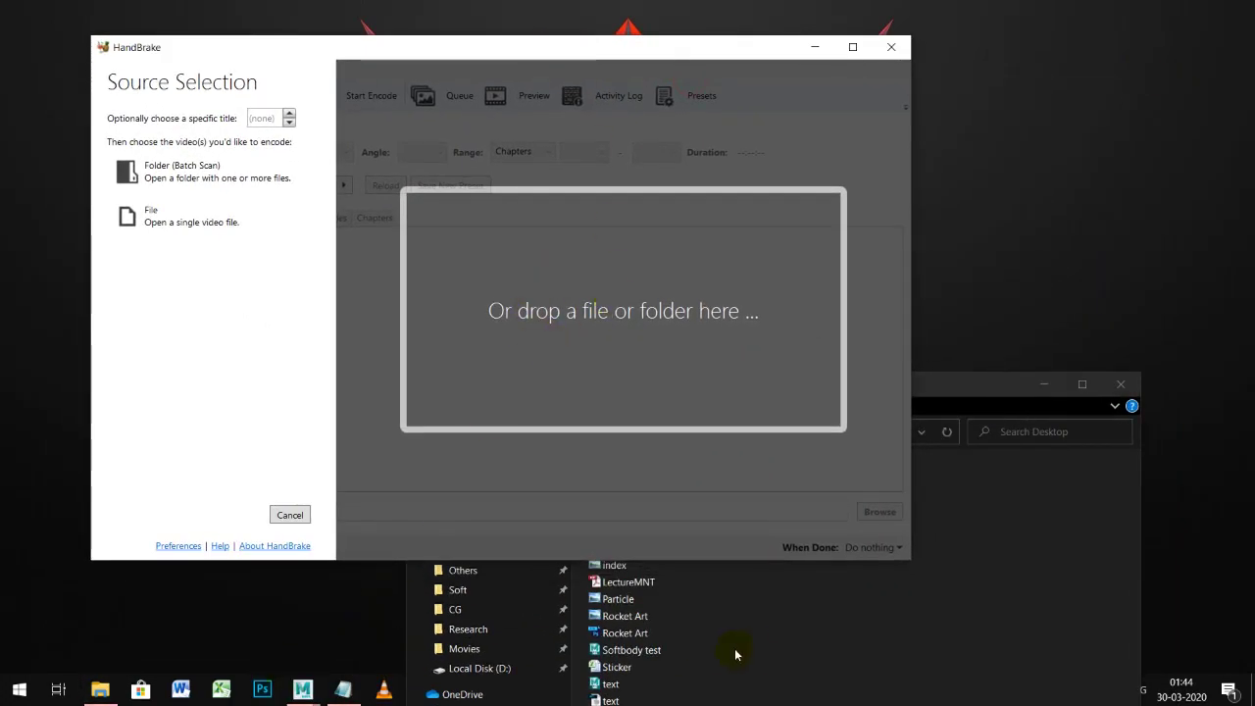
Drop the bandicam recording from Documents > Bandicam onto HandBrake, which reports no valid source
click(820, 663)
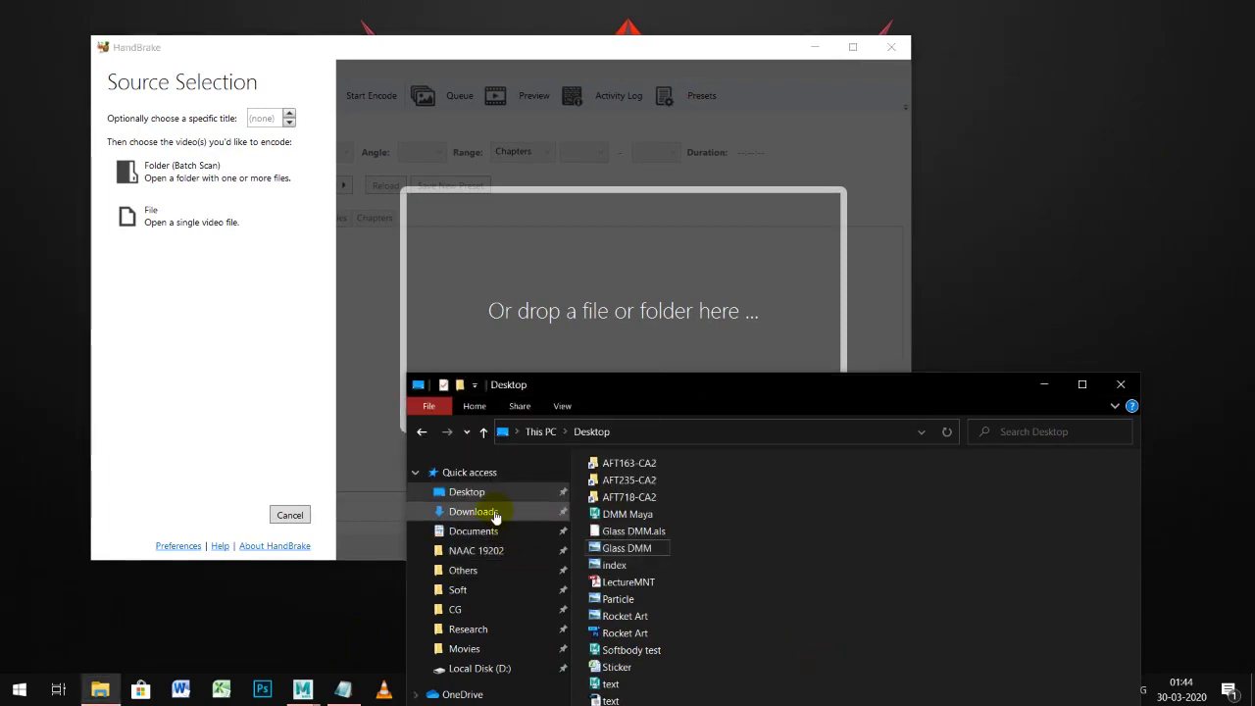
click(496, 531)
double_click(638, 504)
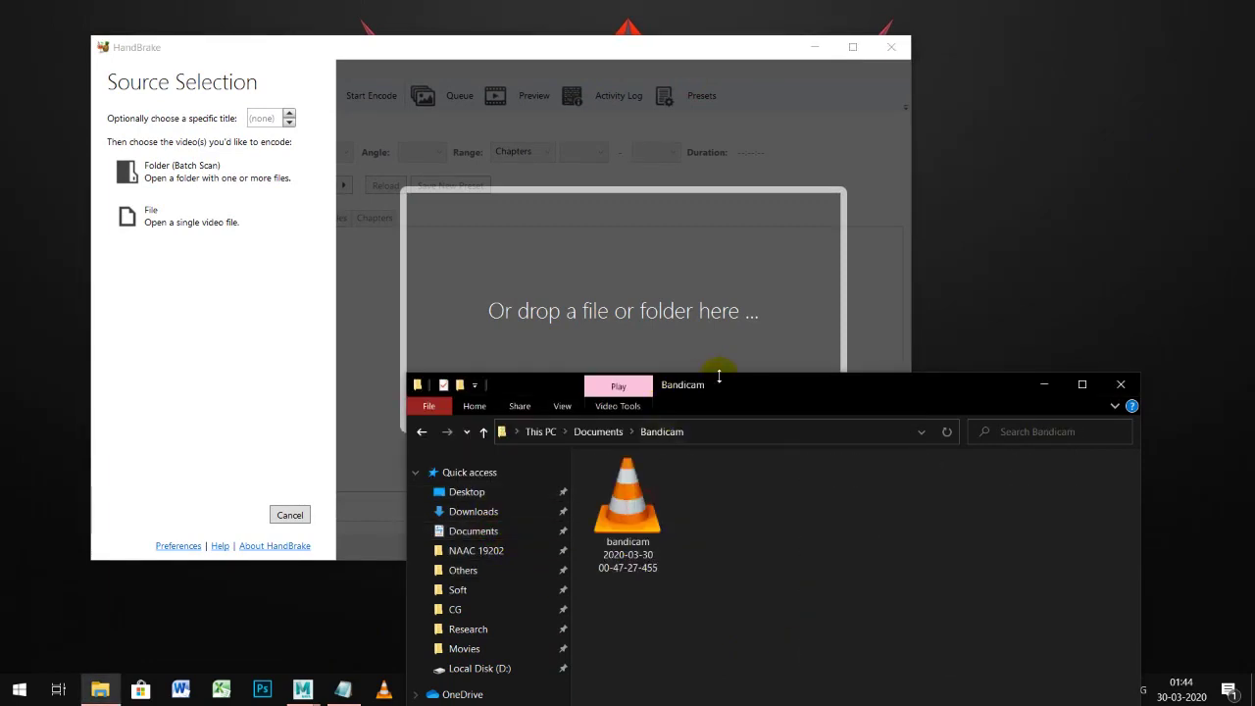
drag(702, 386, 969, 391)
drag(922, 508, 569, 310)
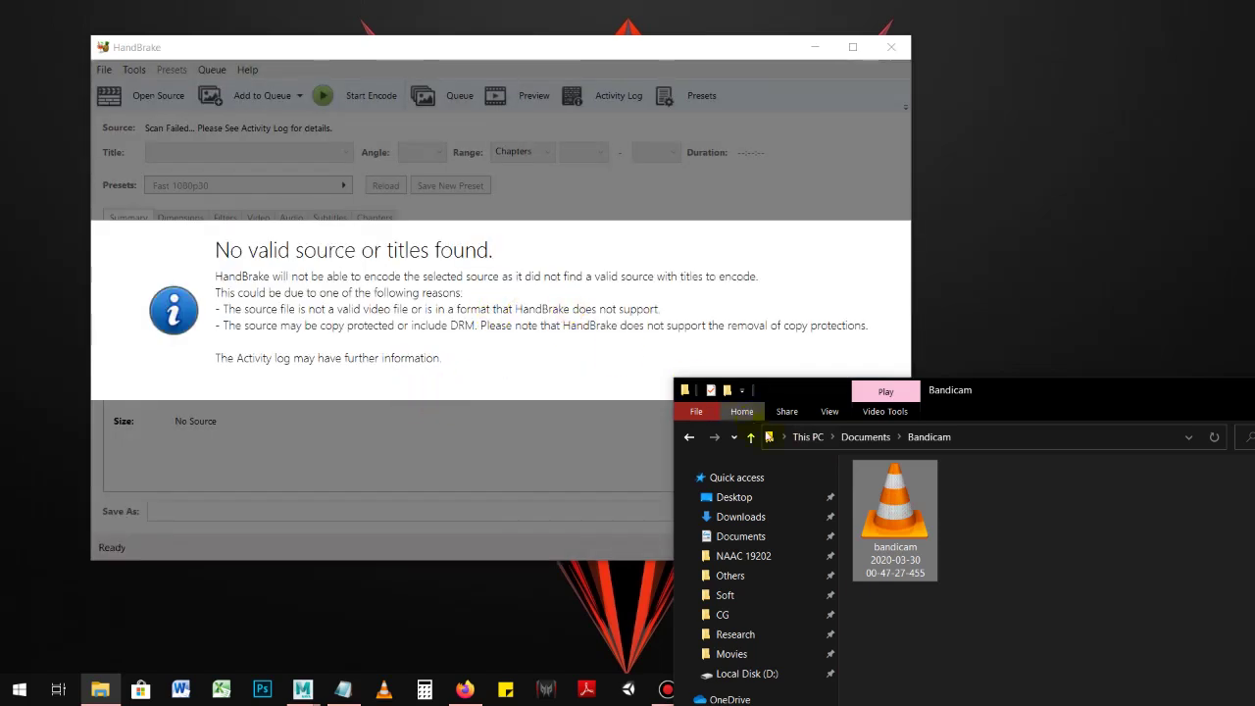
click(500, 376)
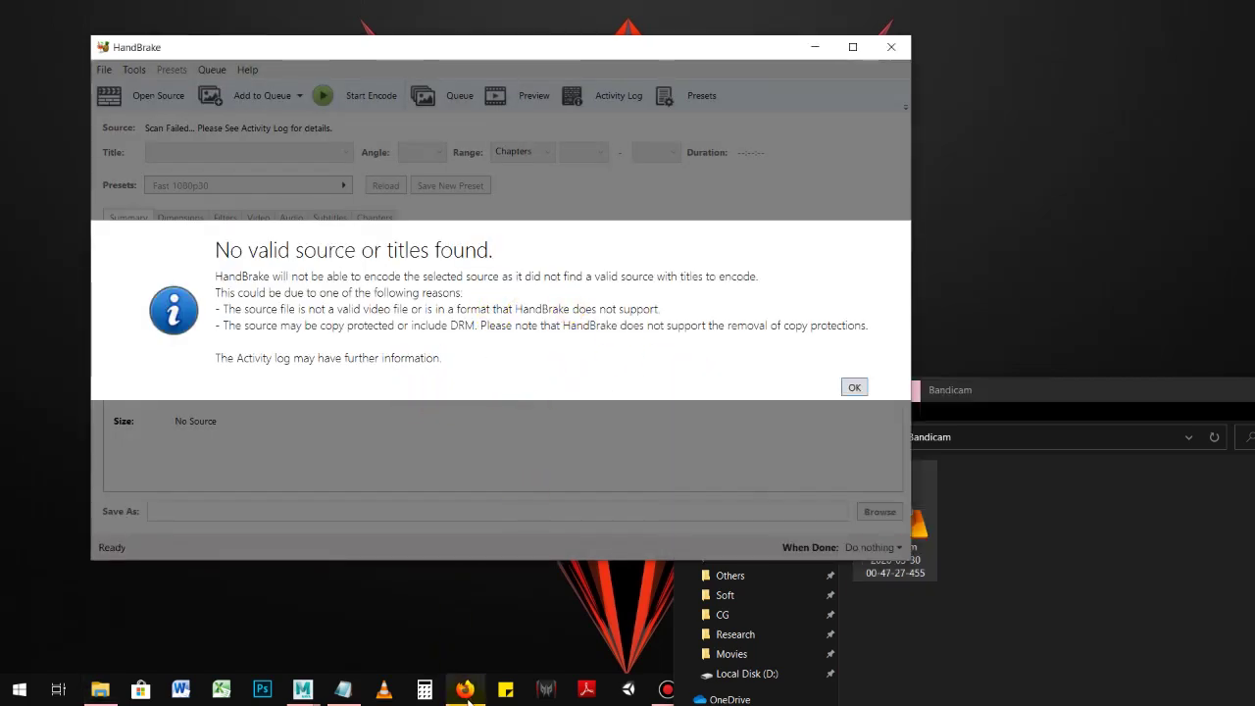
click(667, 690)
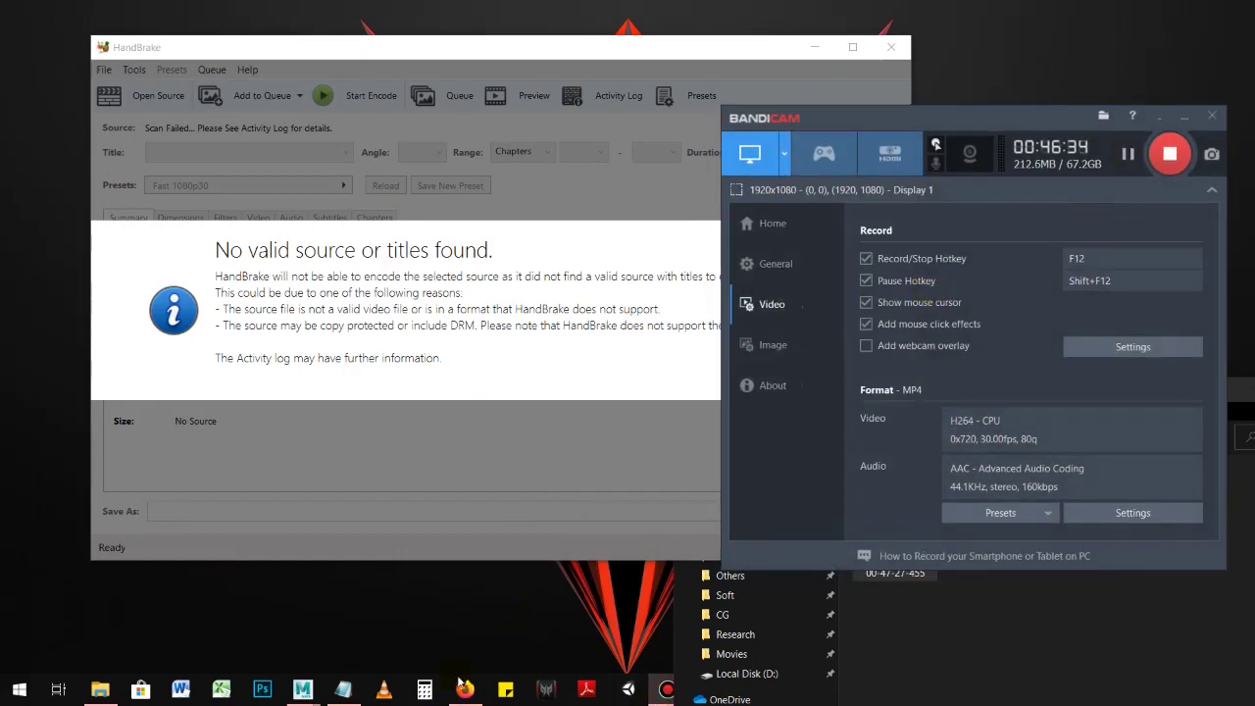
Show the end of the Notepad tutorial notes and select the closing line 'thats all'
click(343, 690)
scroll(324, 559, down, 2)
drag(207, 575, 147, 572)
drag(215, 511, 126, 512)
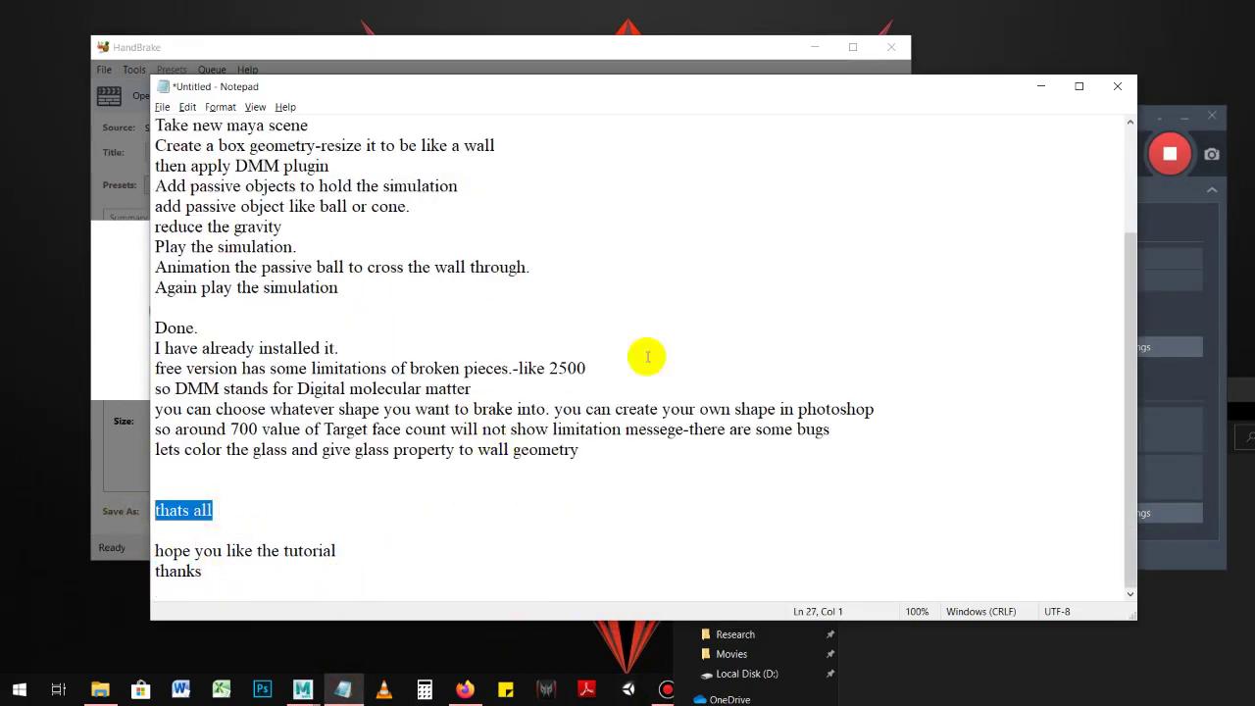